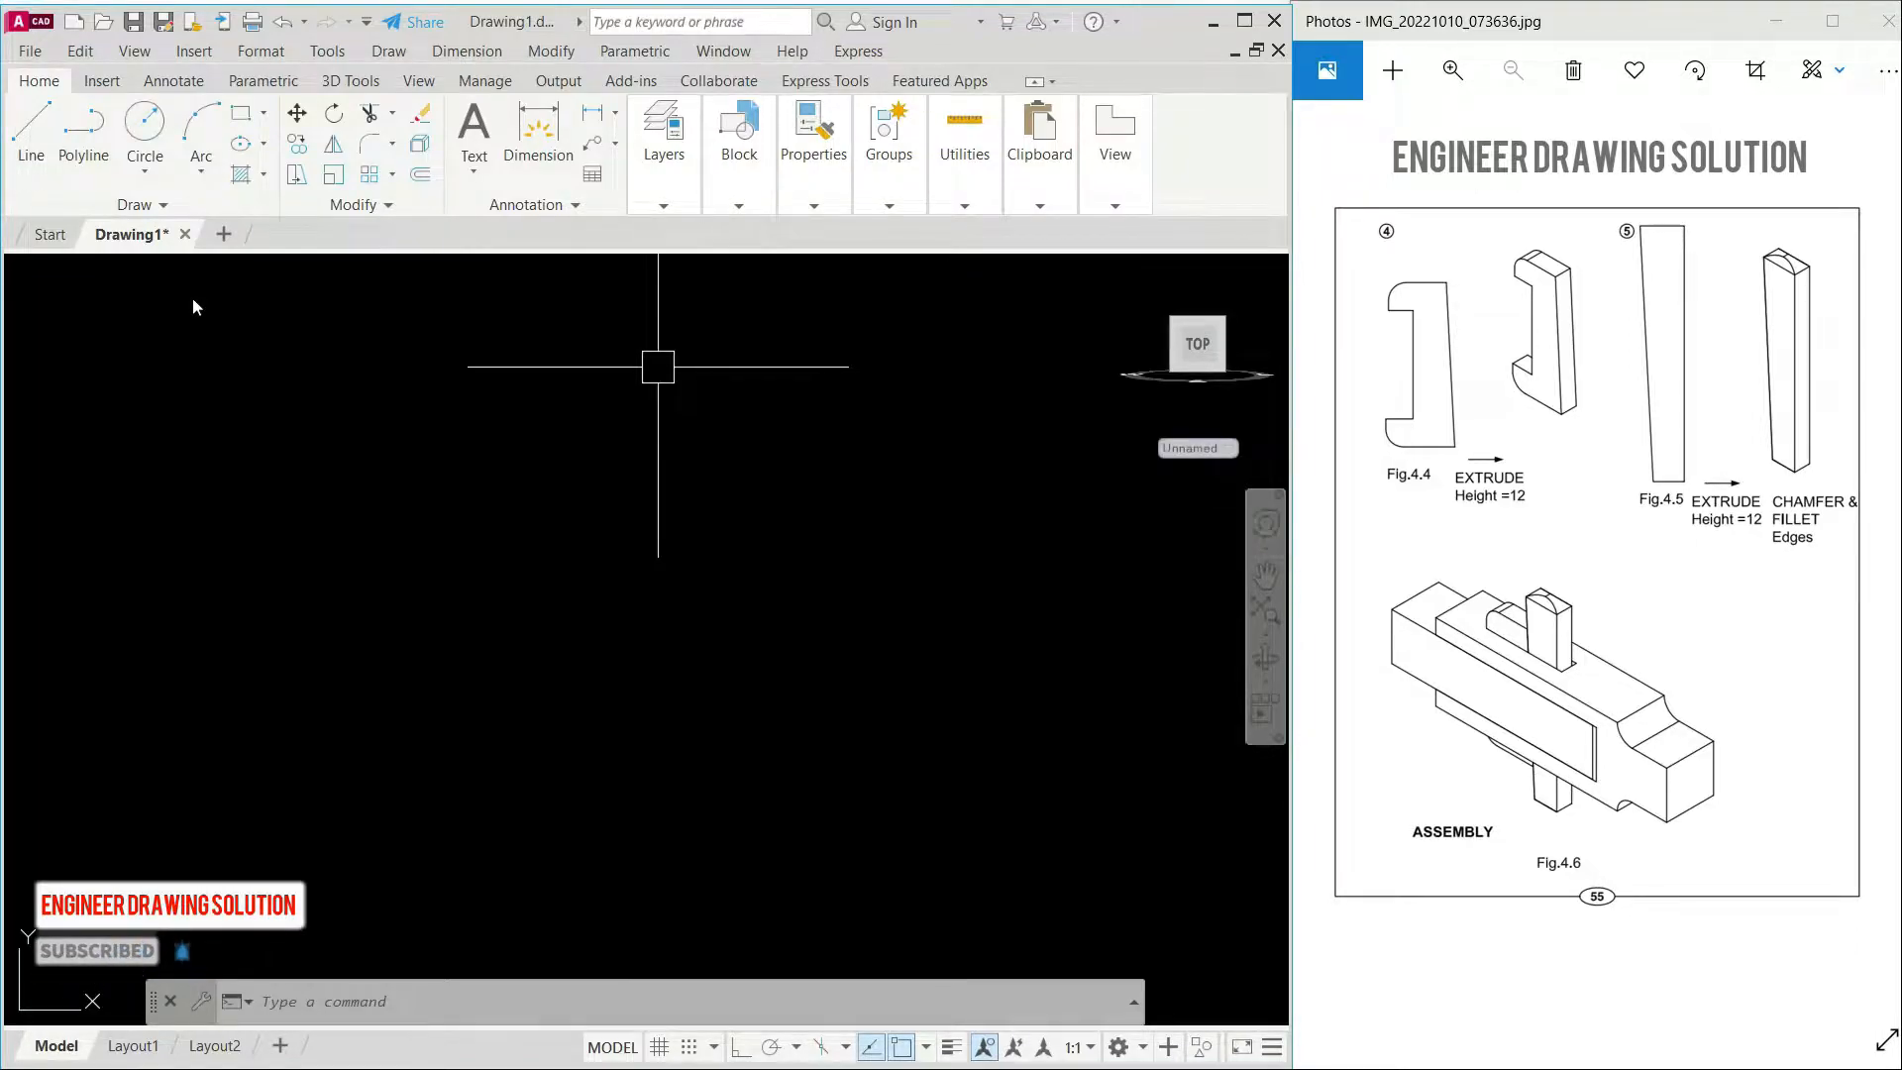
Step: Look through the gib and cotter joint reference images, examining the part dimensions and the extrusion steps
click(1327, 563)
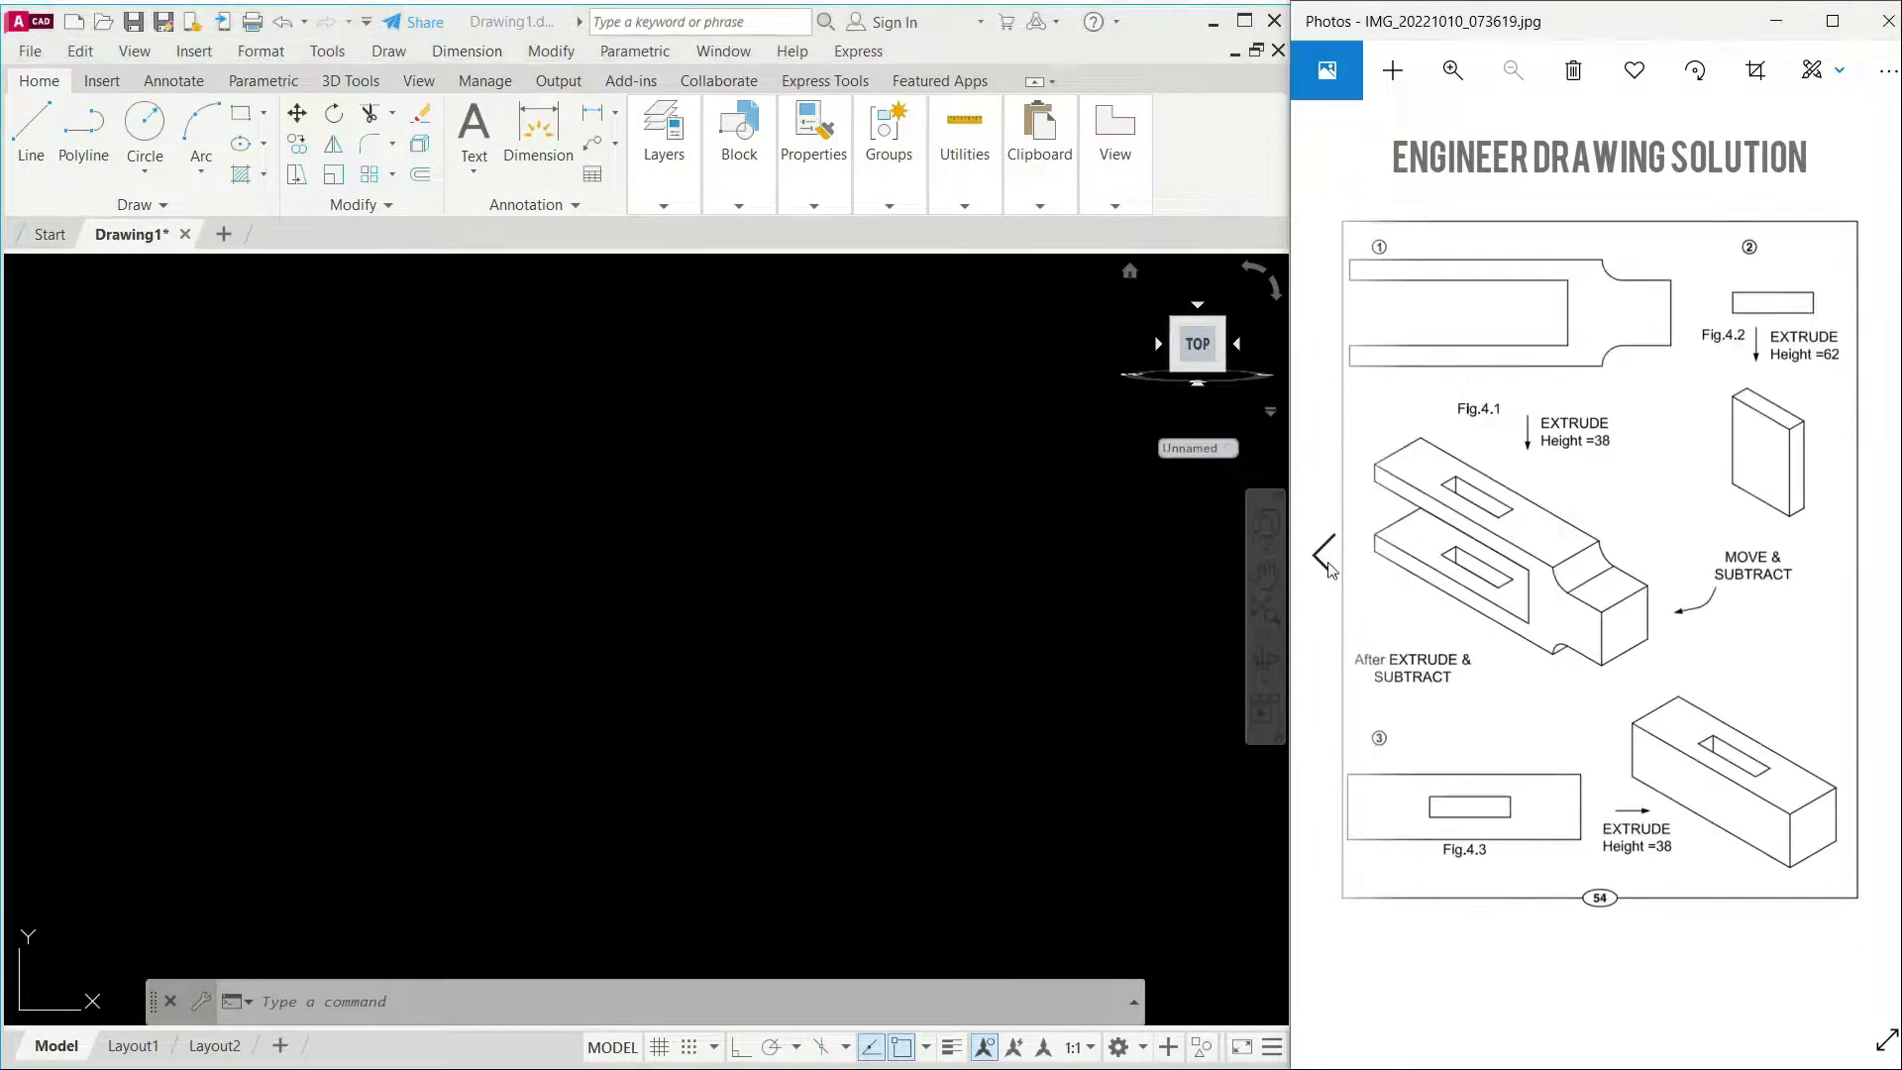
click(1326, 561)
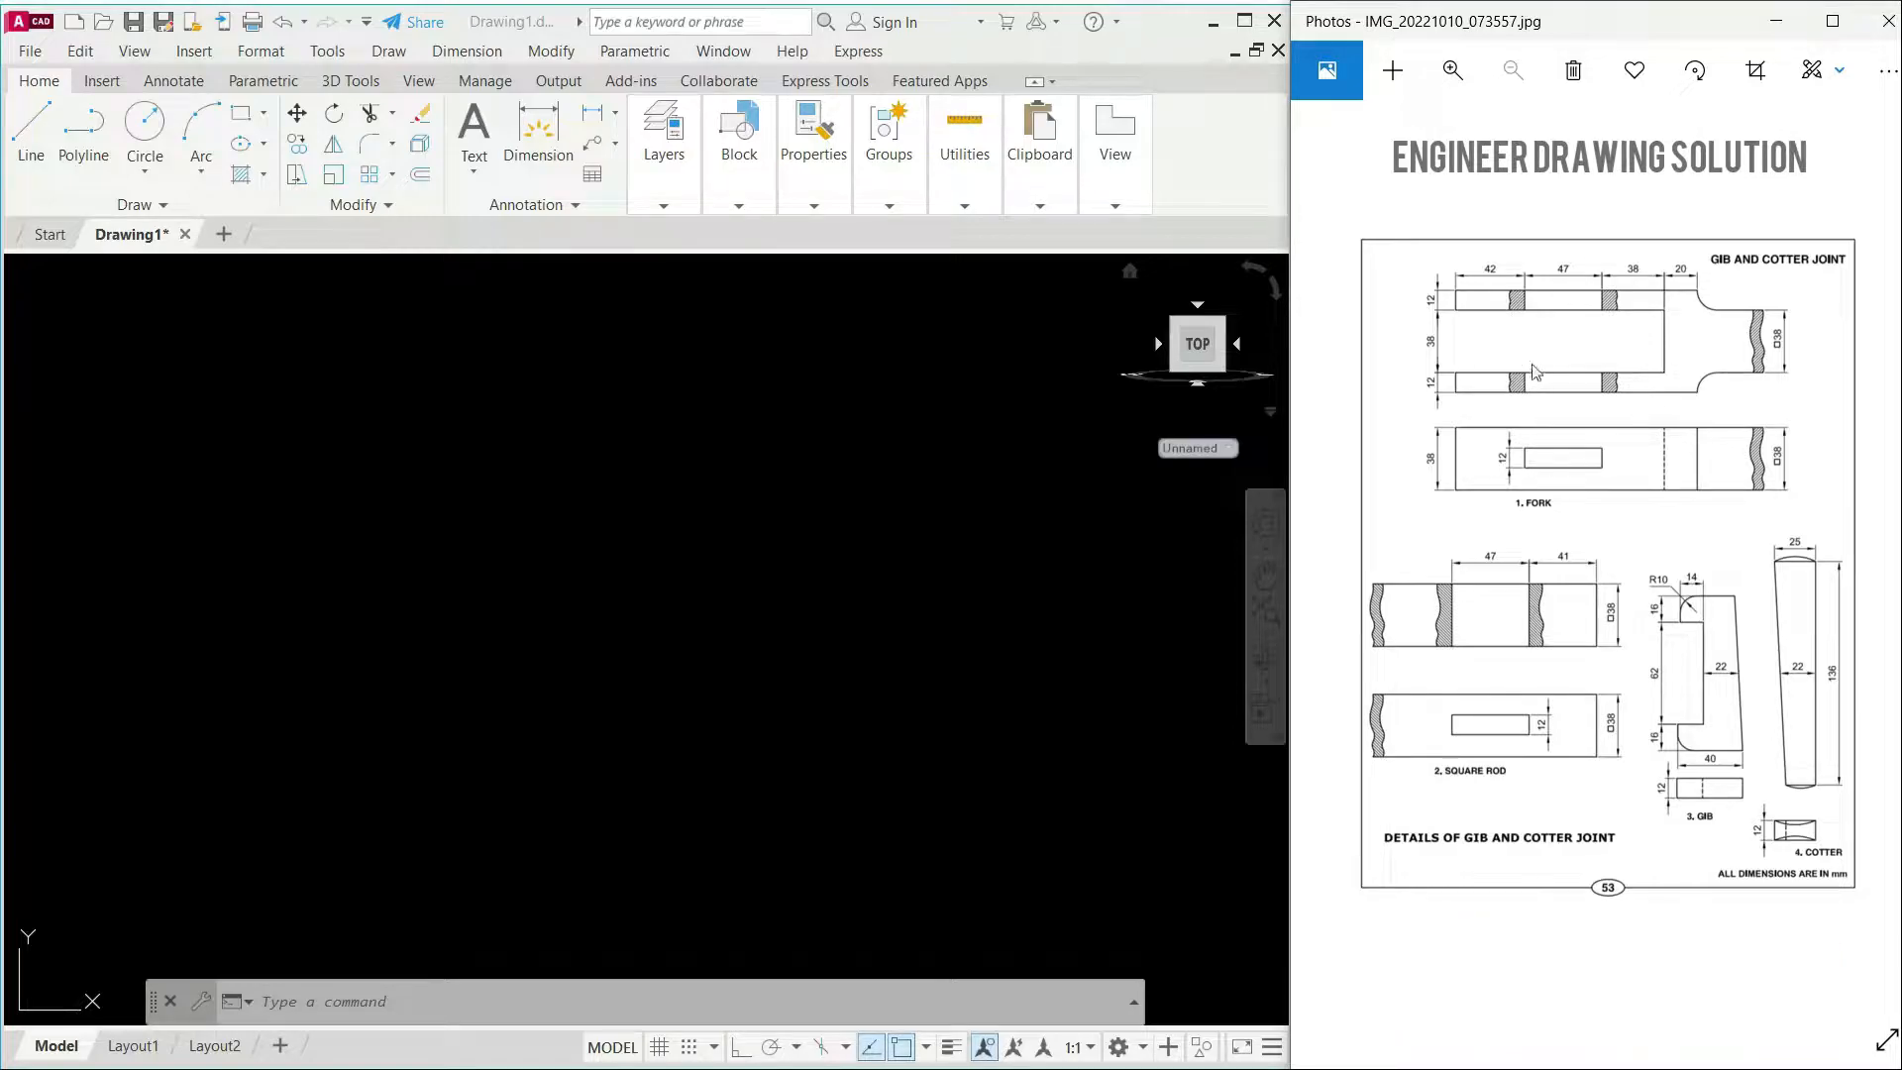
click(1885, 554)
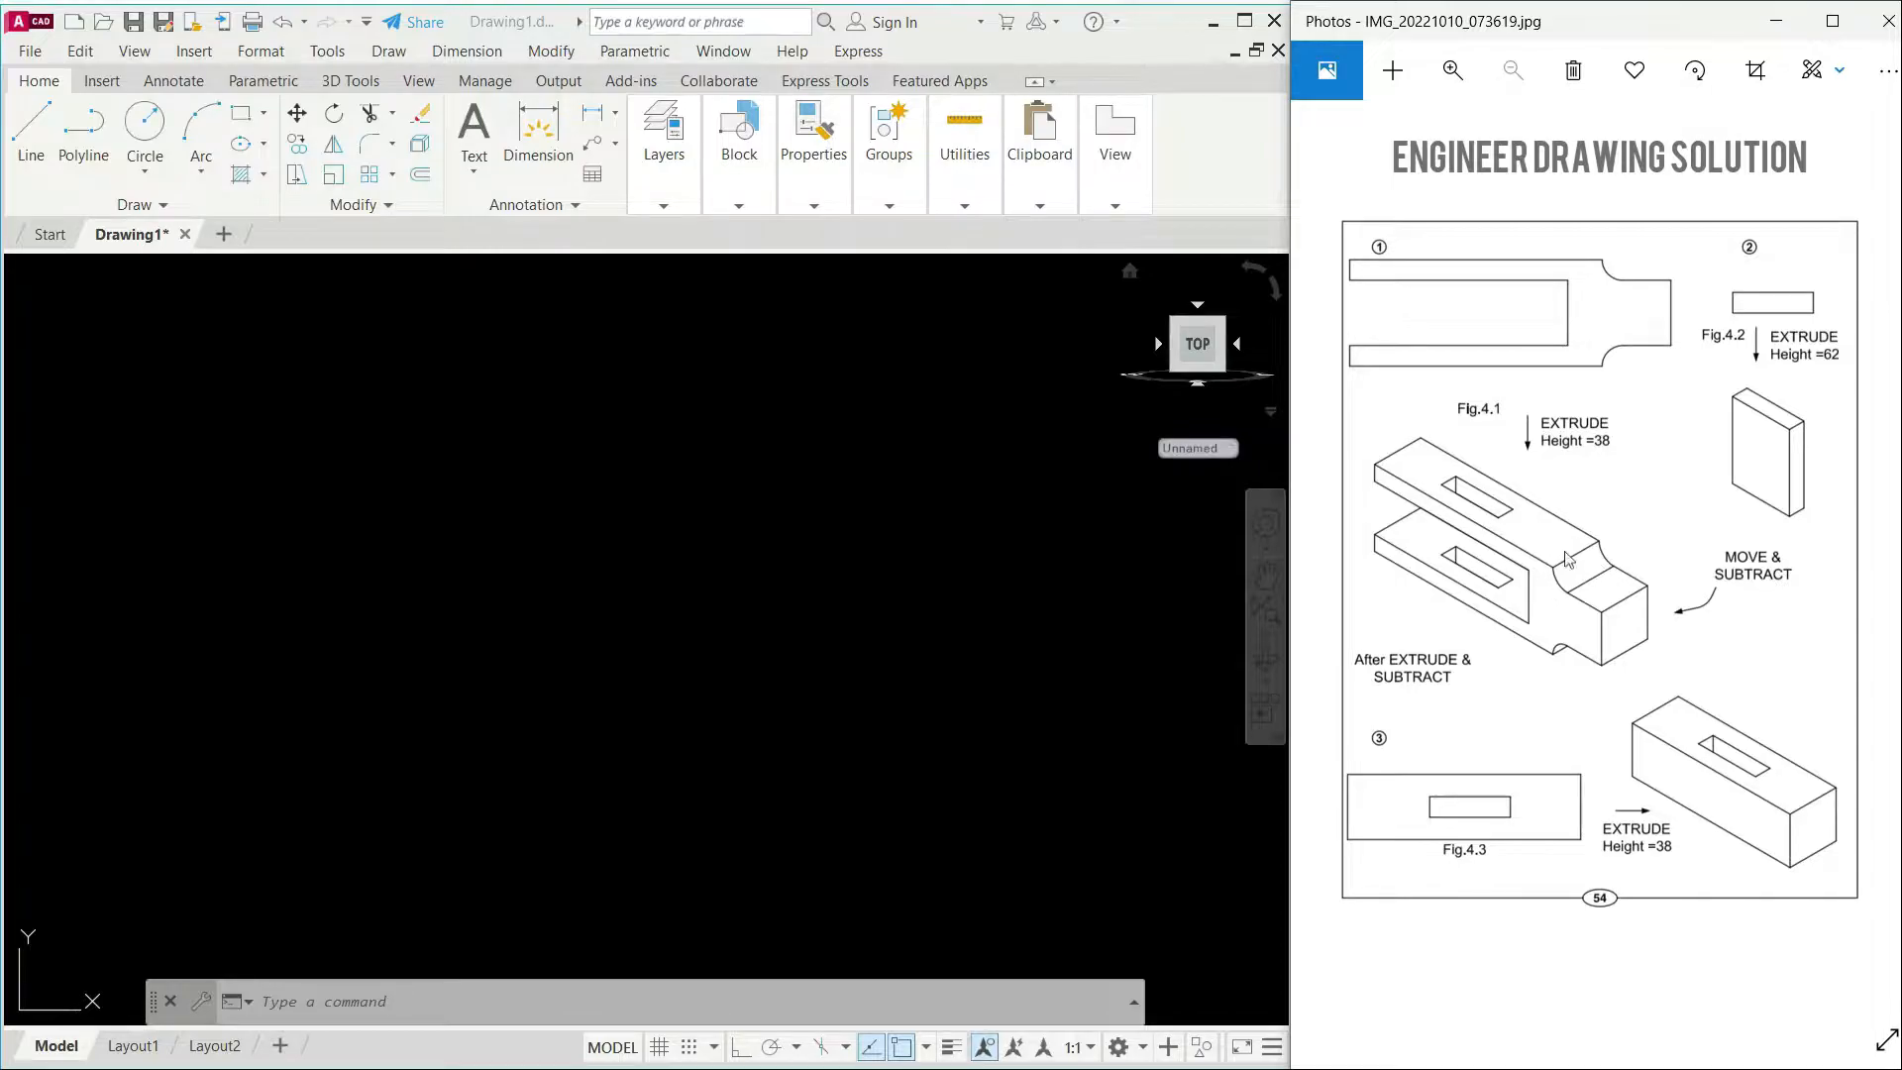
click(1312, 553)
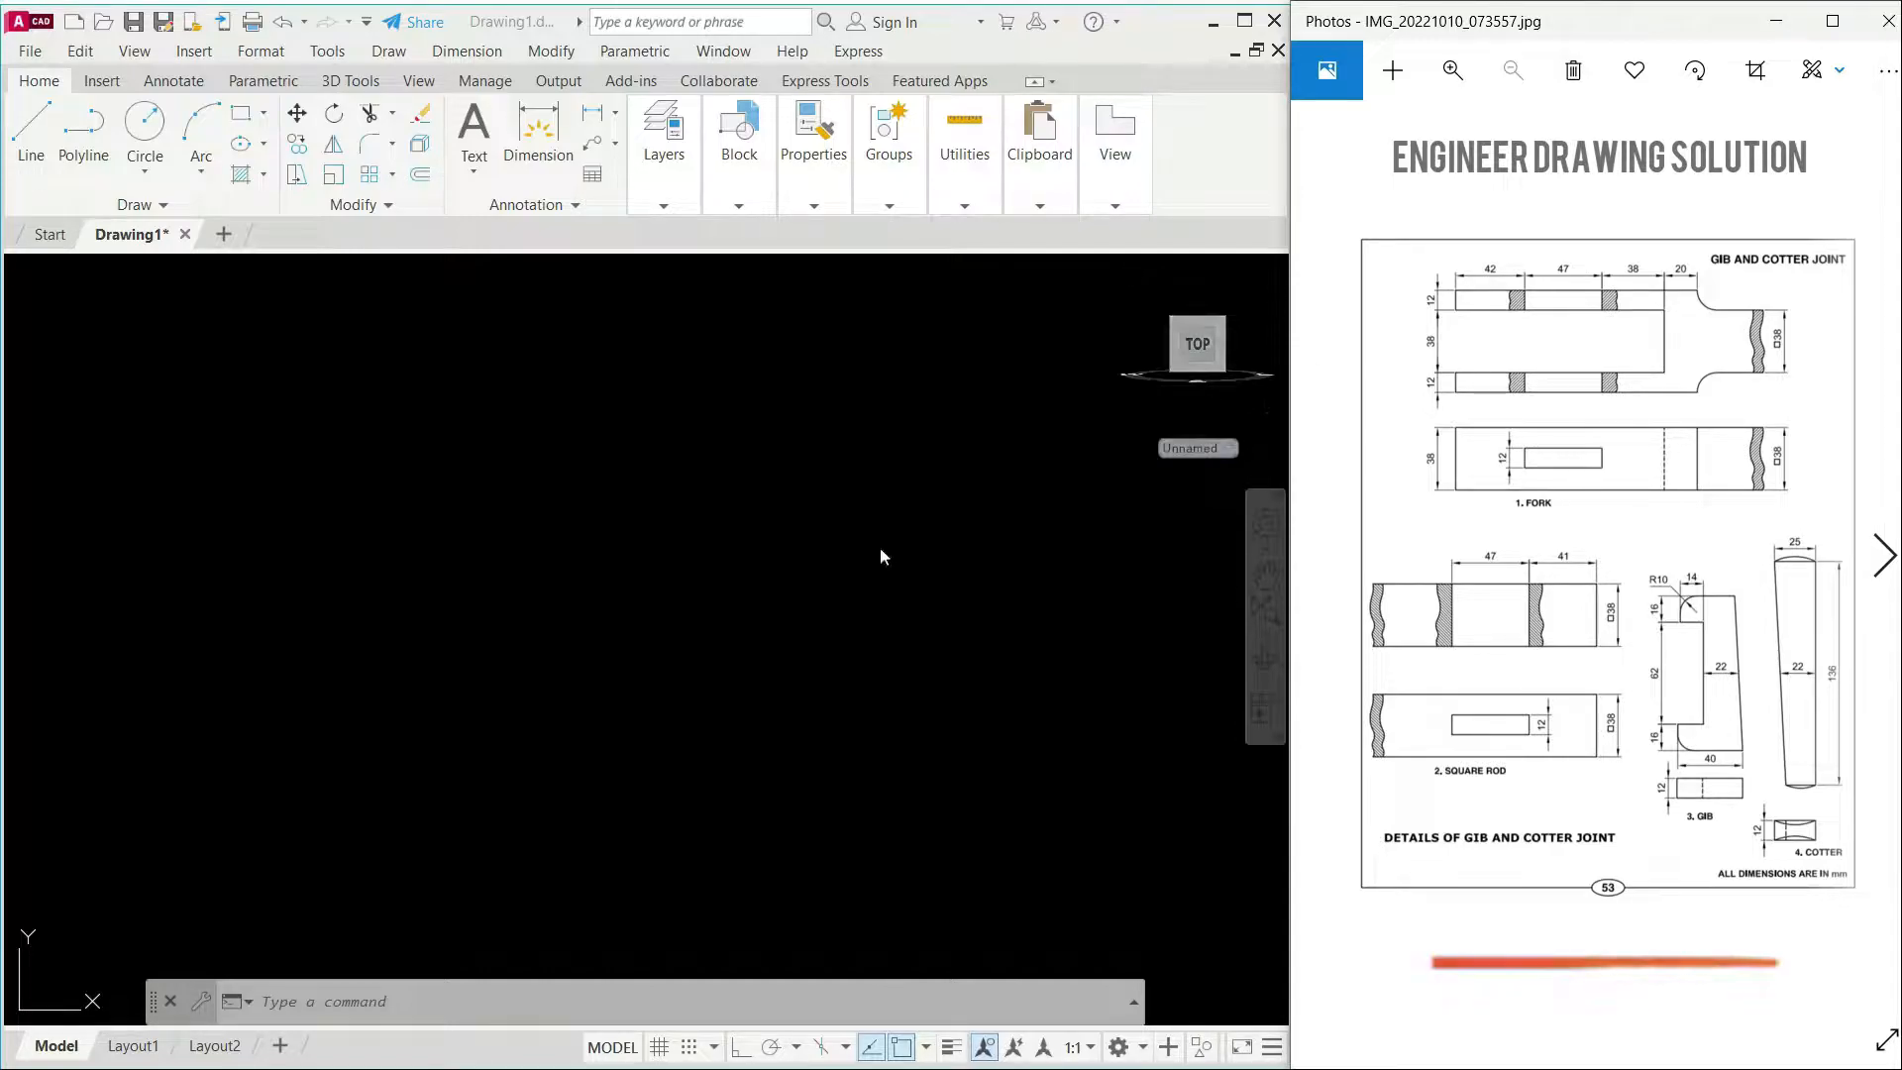
Step: With Ortho on, draw the fork's lower edge as connected horizontal line segments of 42, 47, 38 and 20 mm, running rightward
click(475, 604)
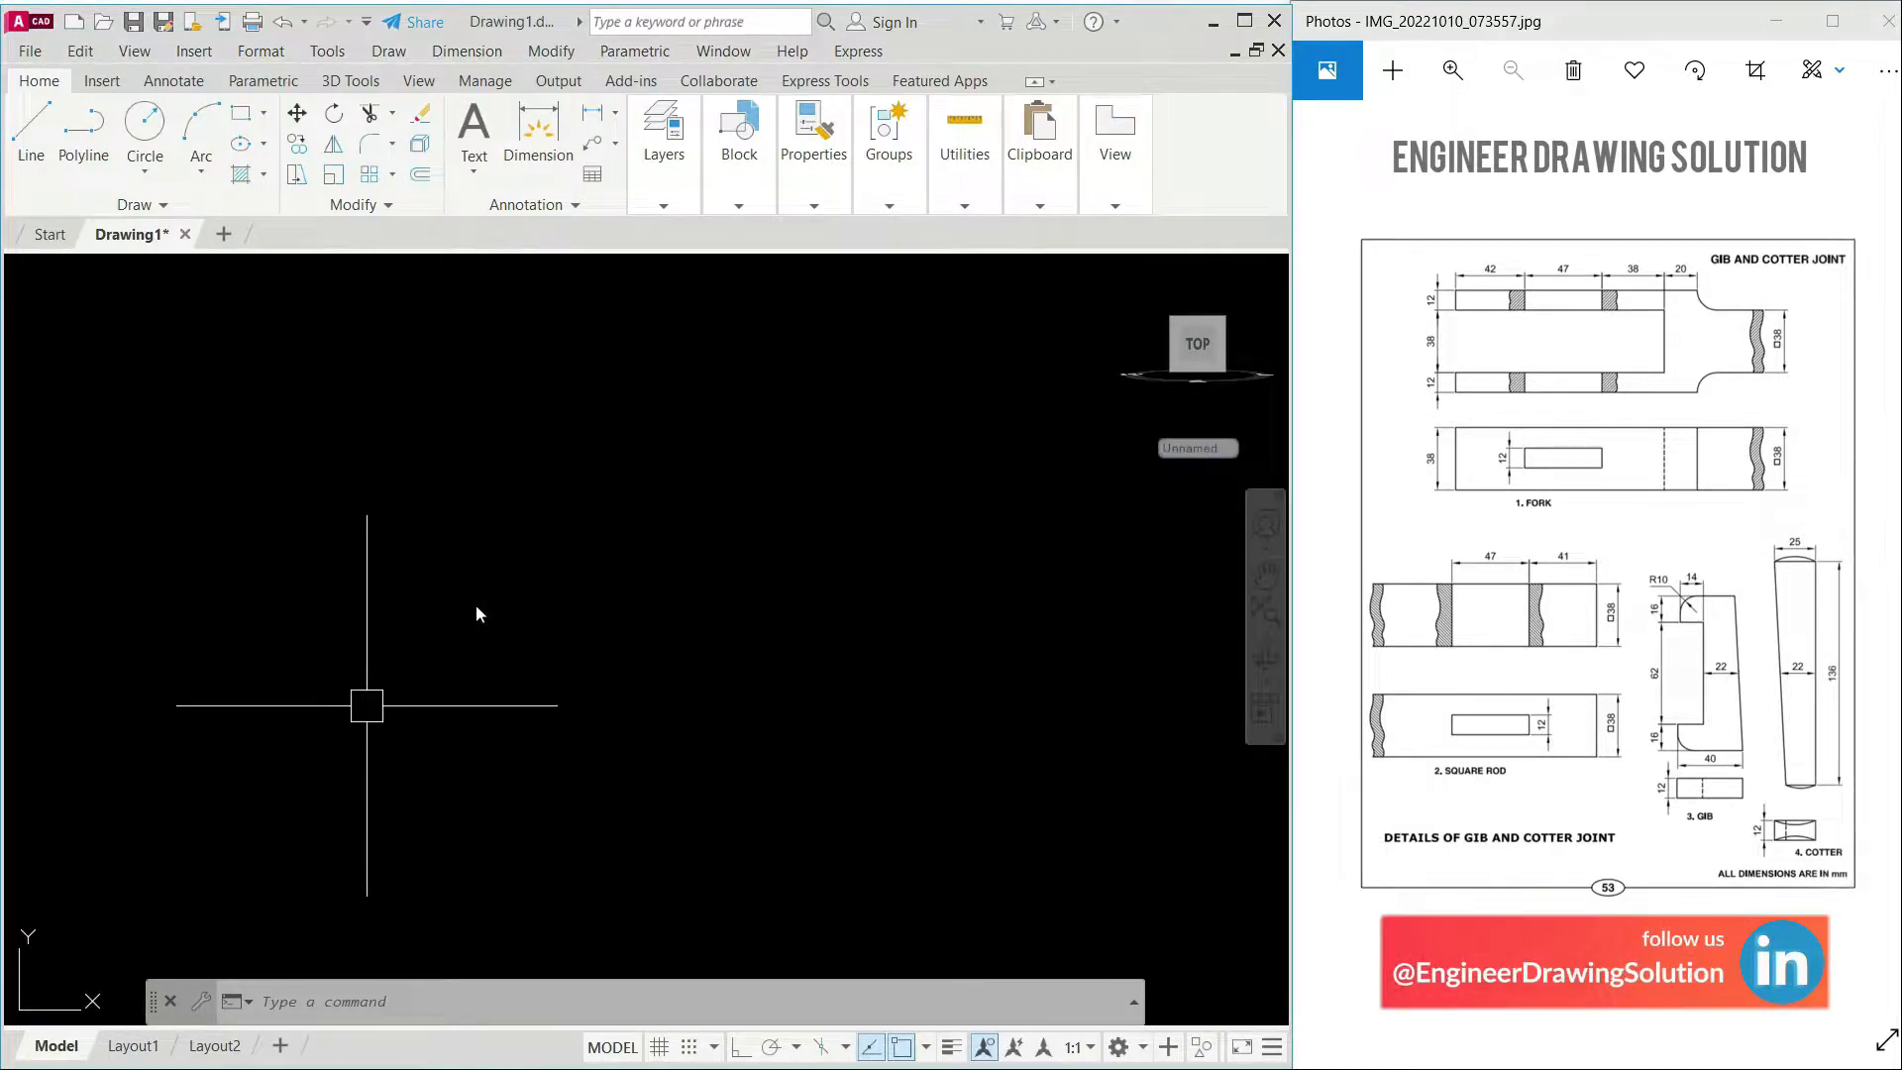
text(1)
key(Return)
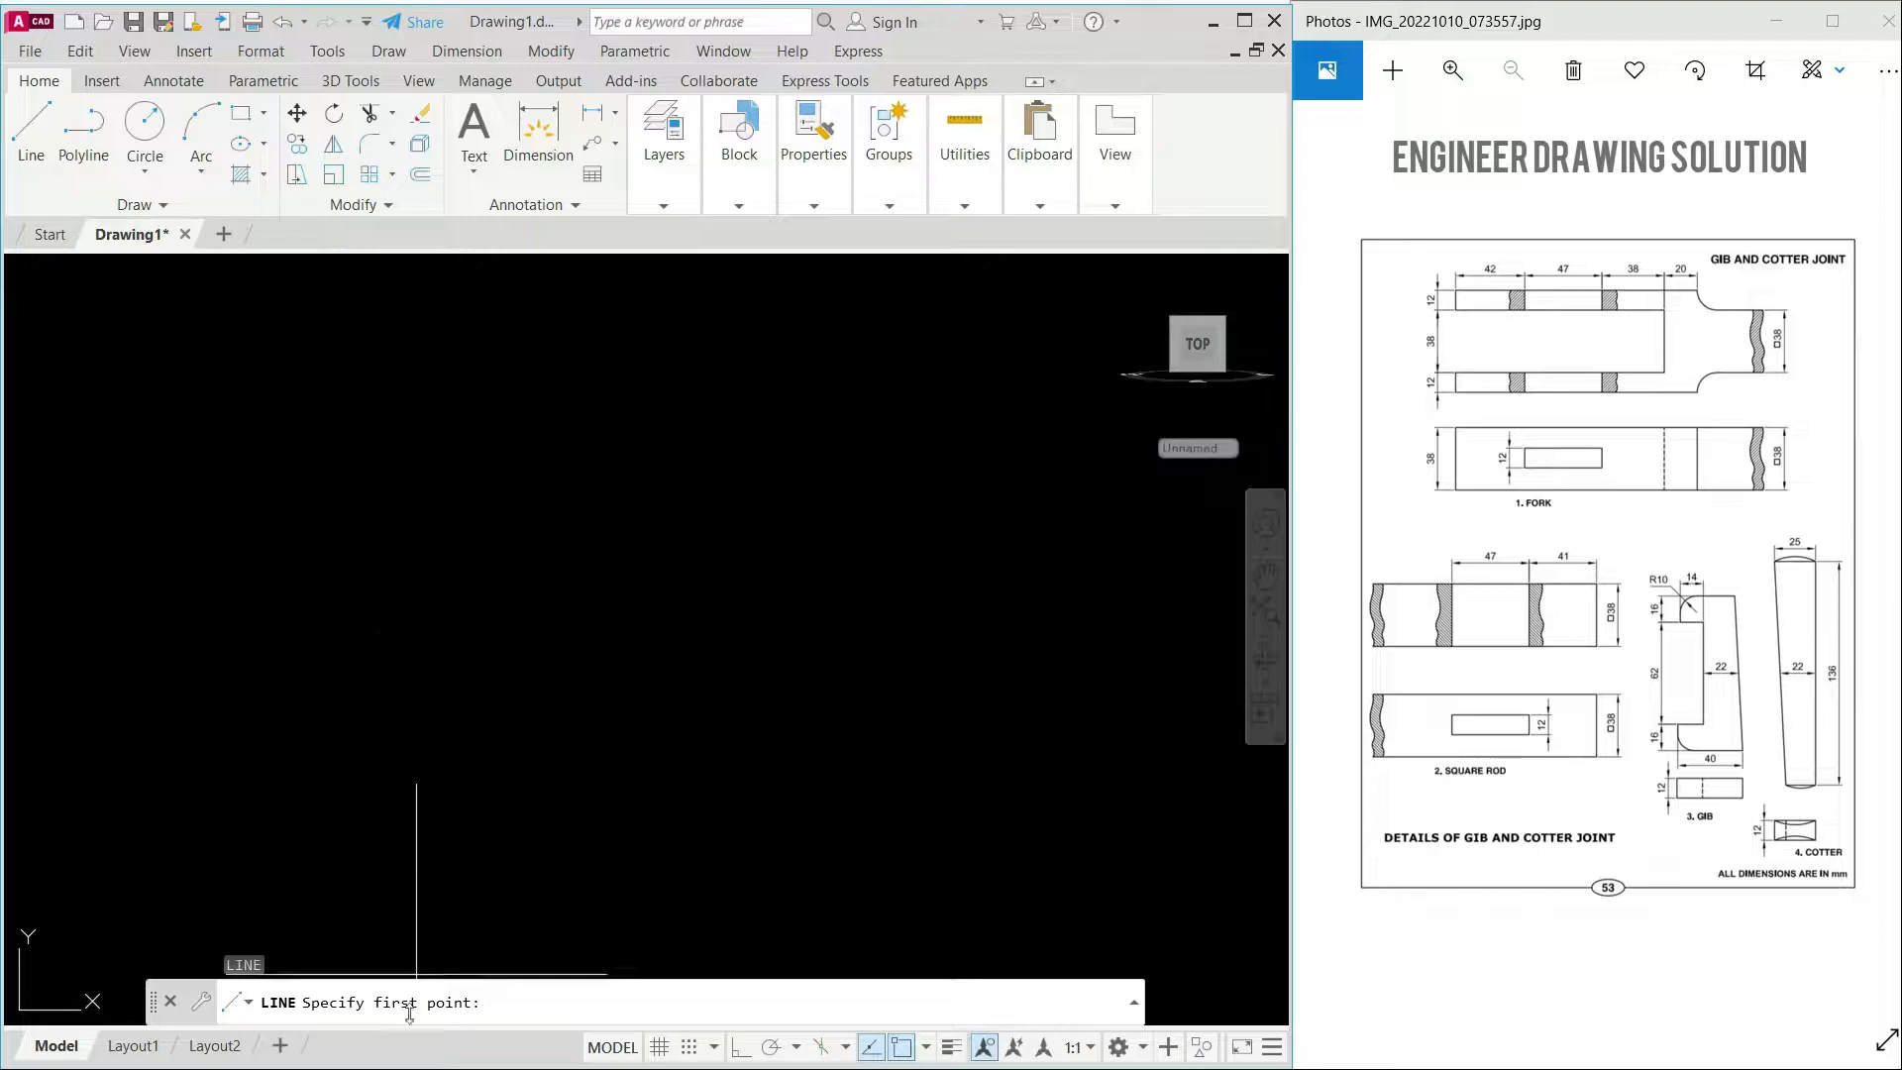
click(256, 785)
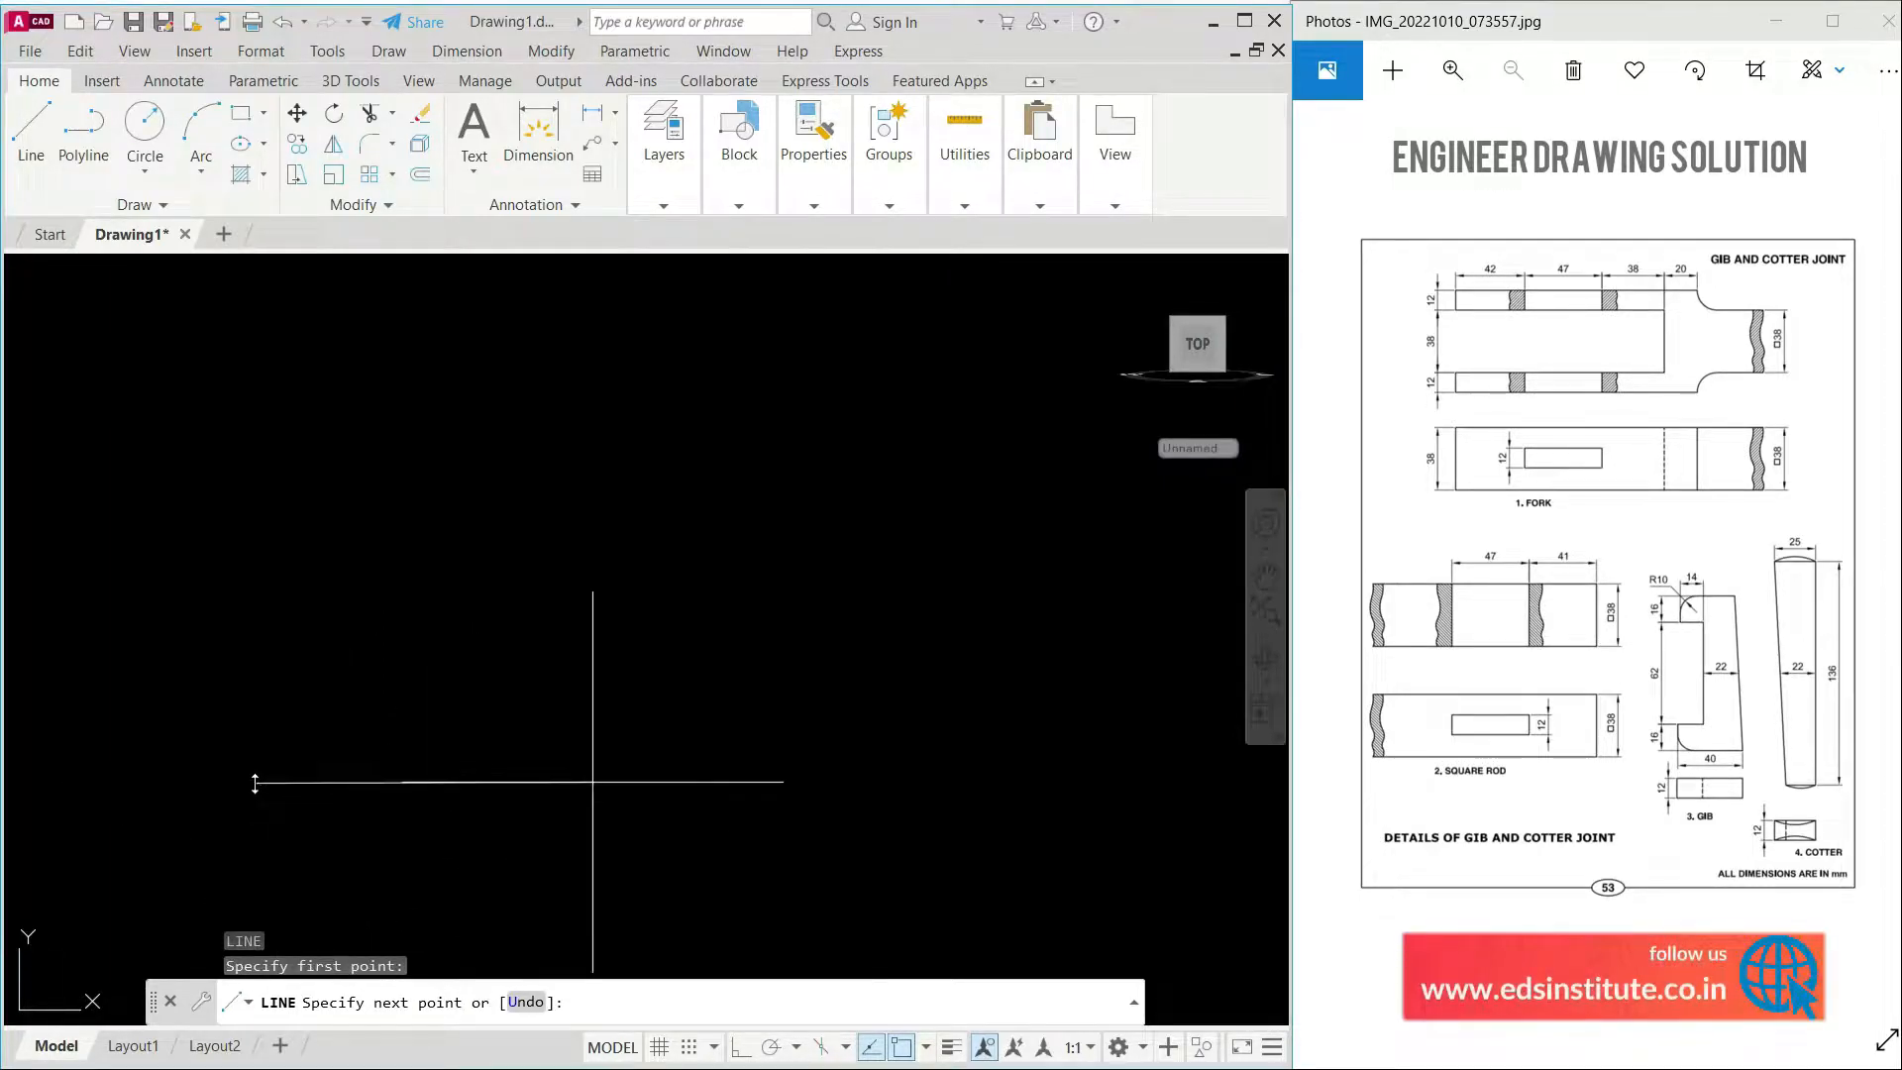
click(740, 1048)
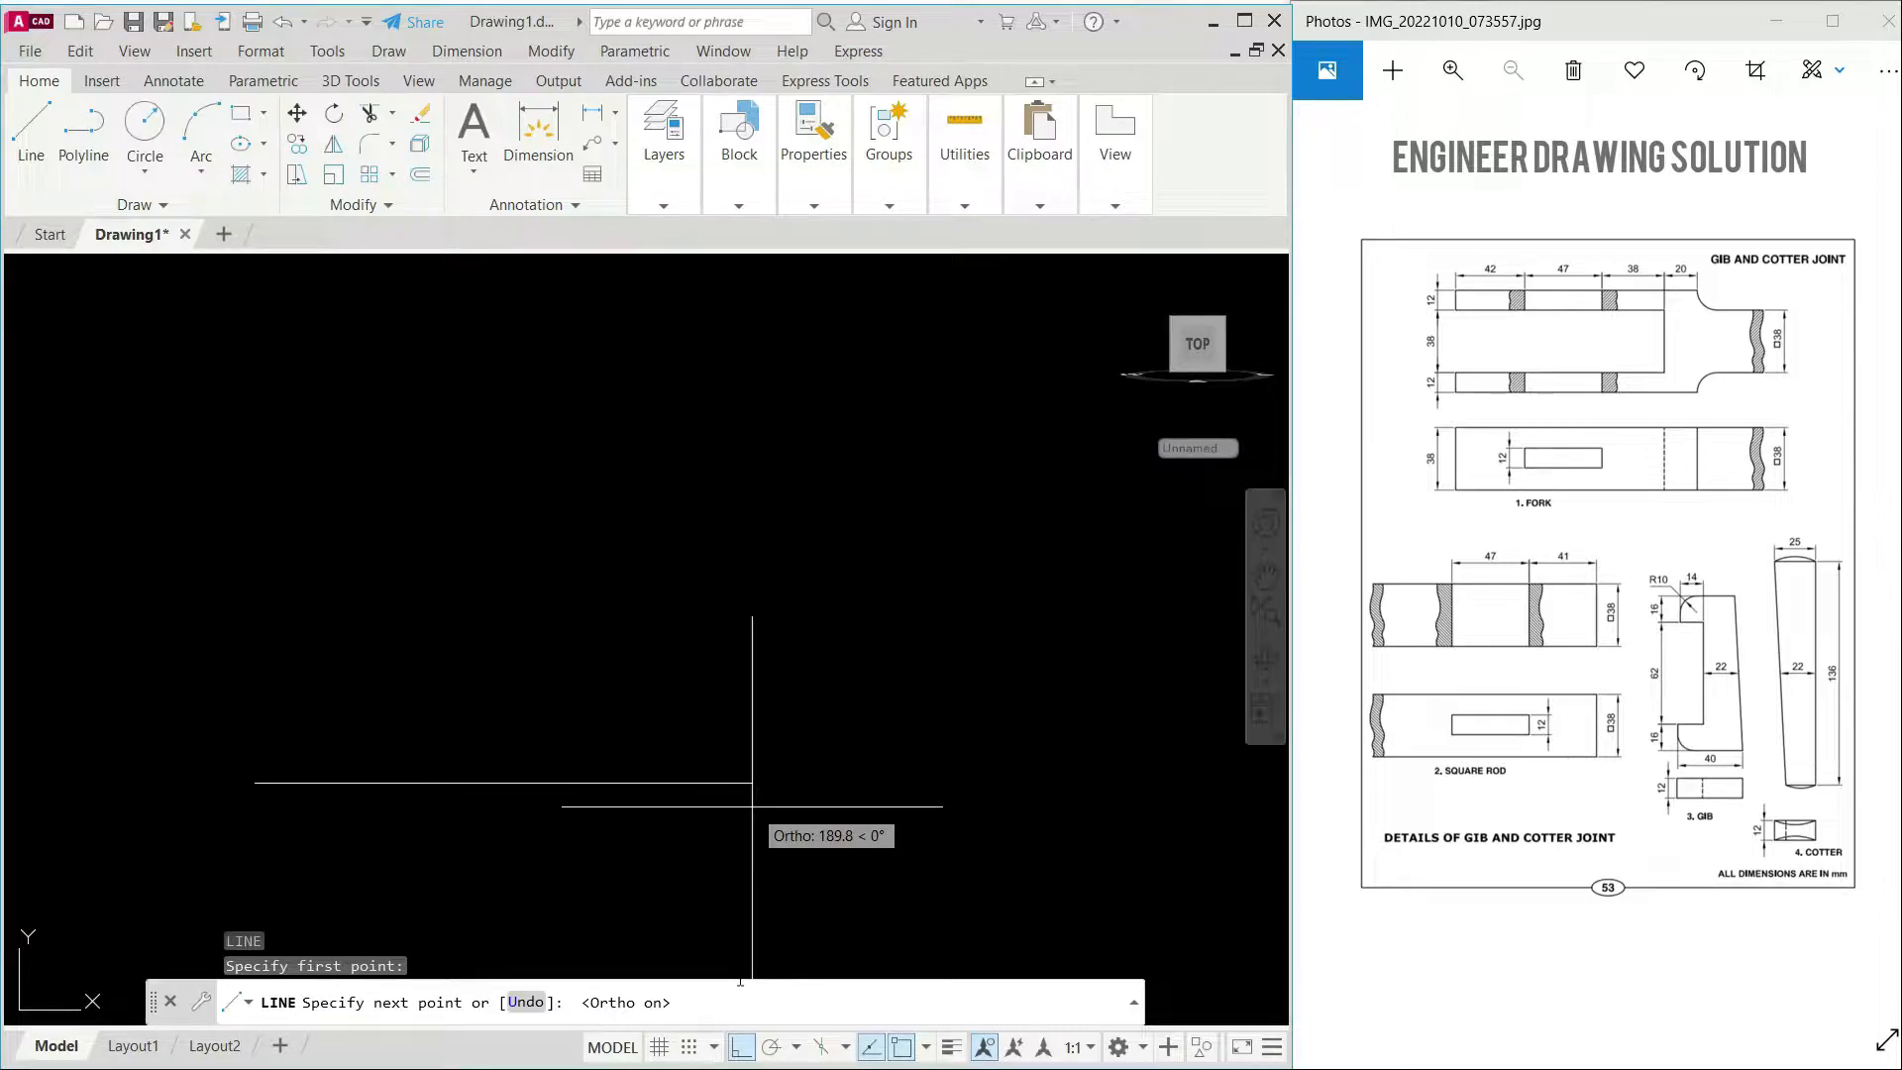
text(42)
key(Return)
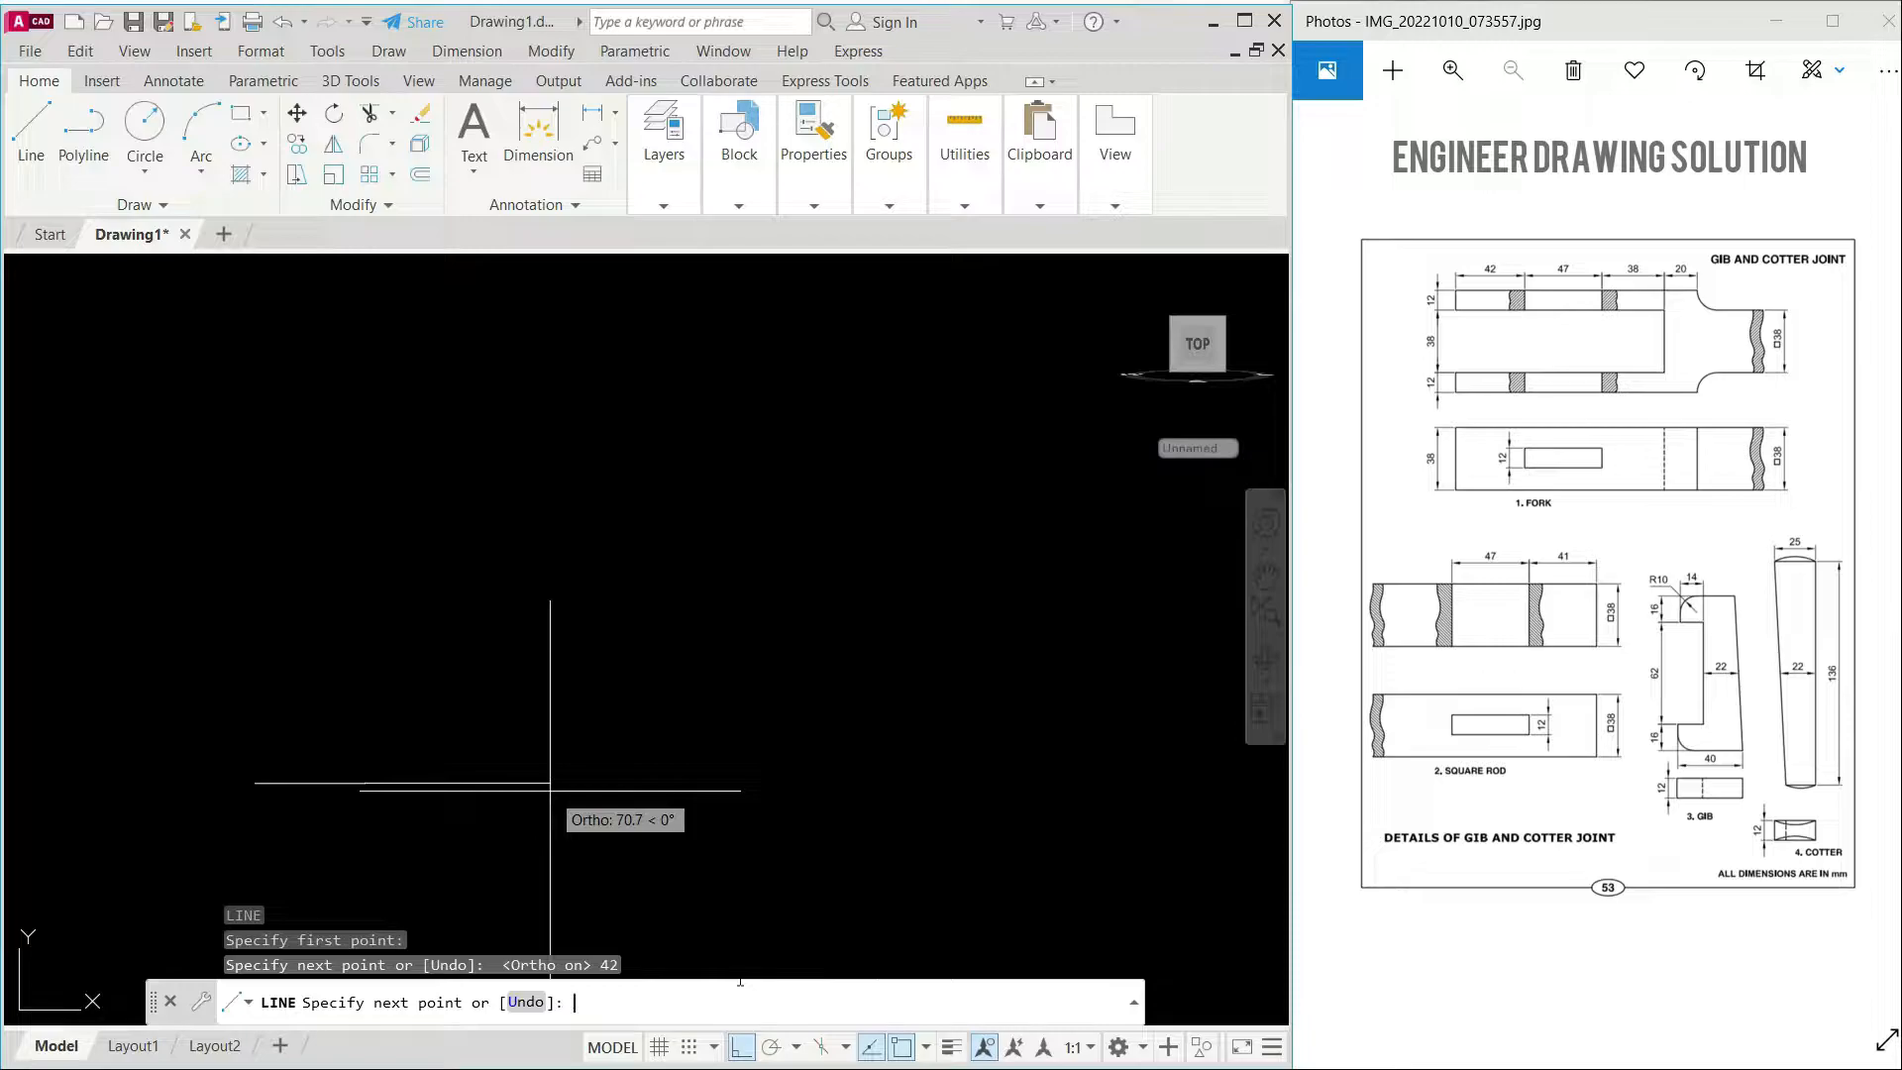
text(47)
key(Return)
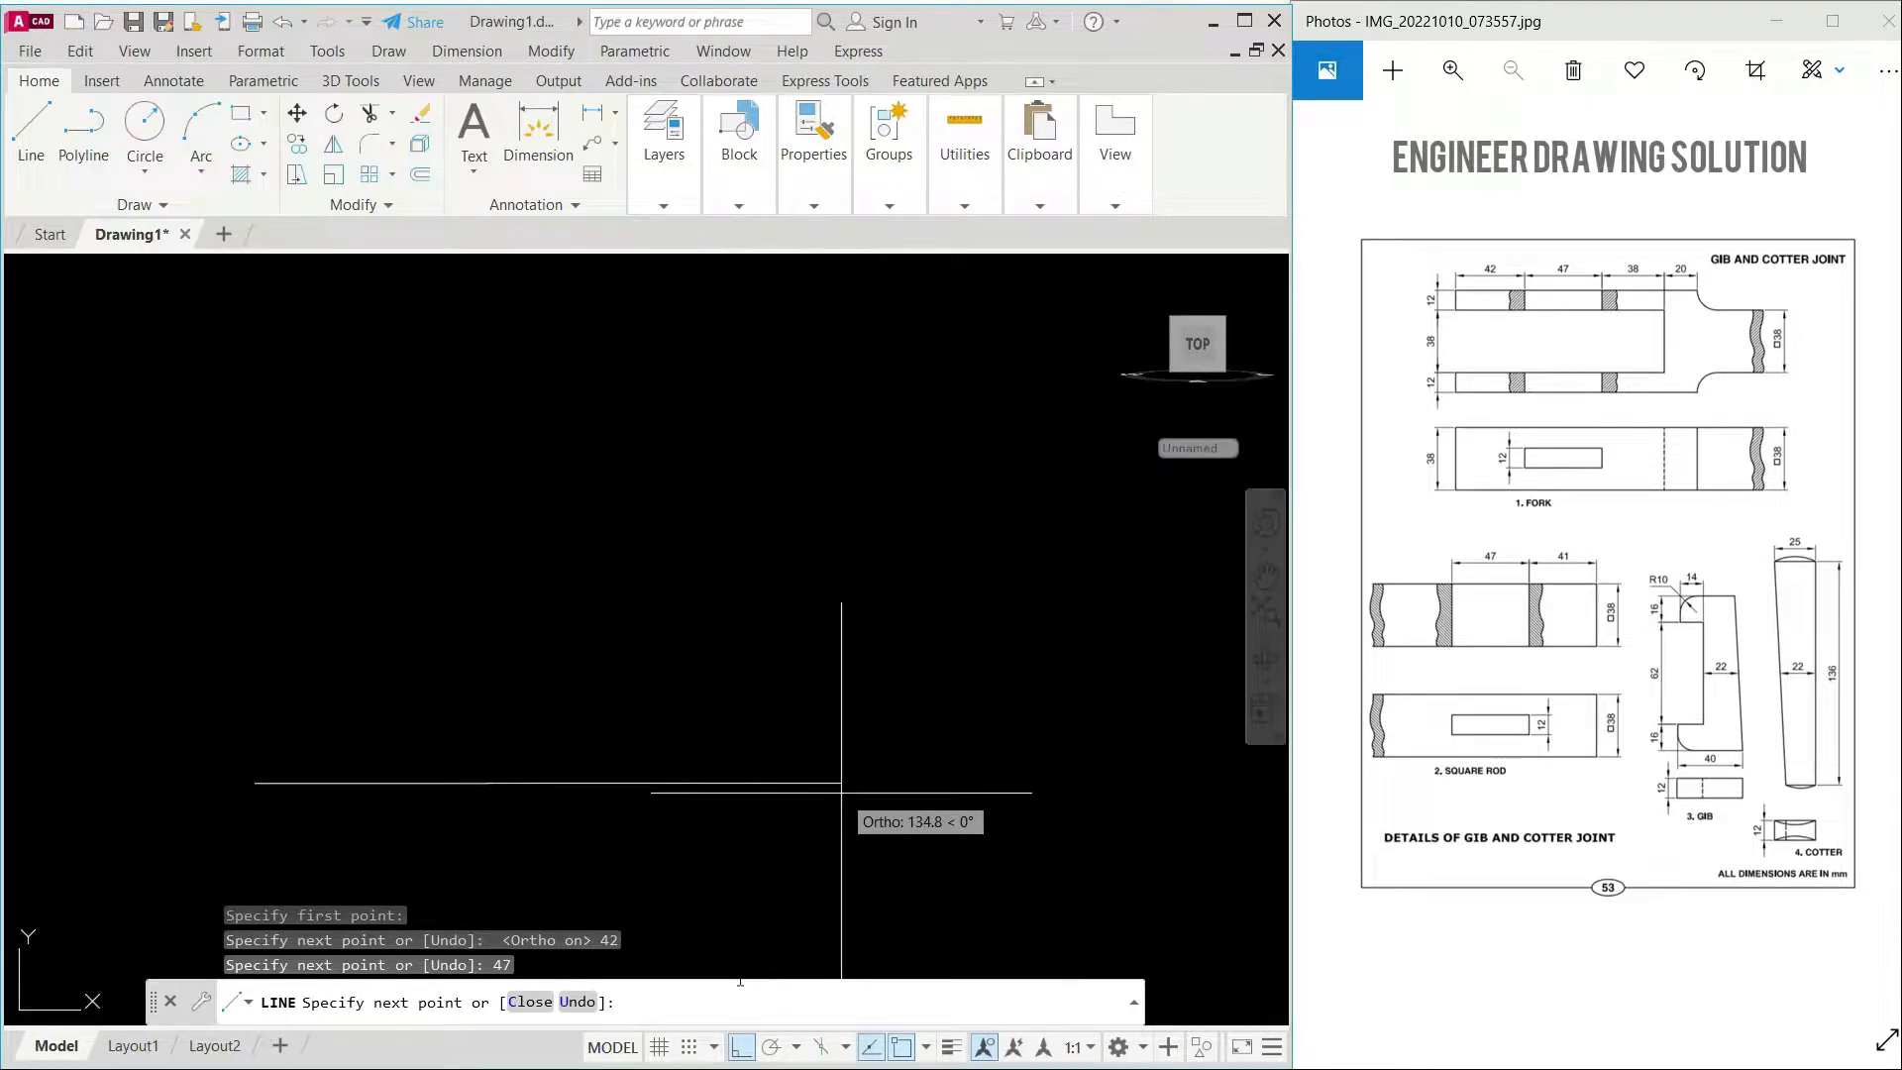
text(38)
key(Return)
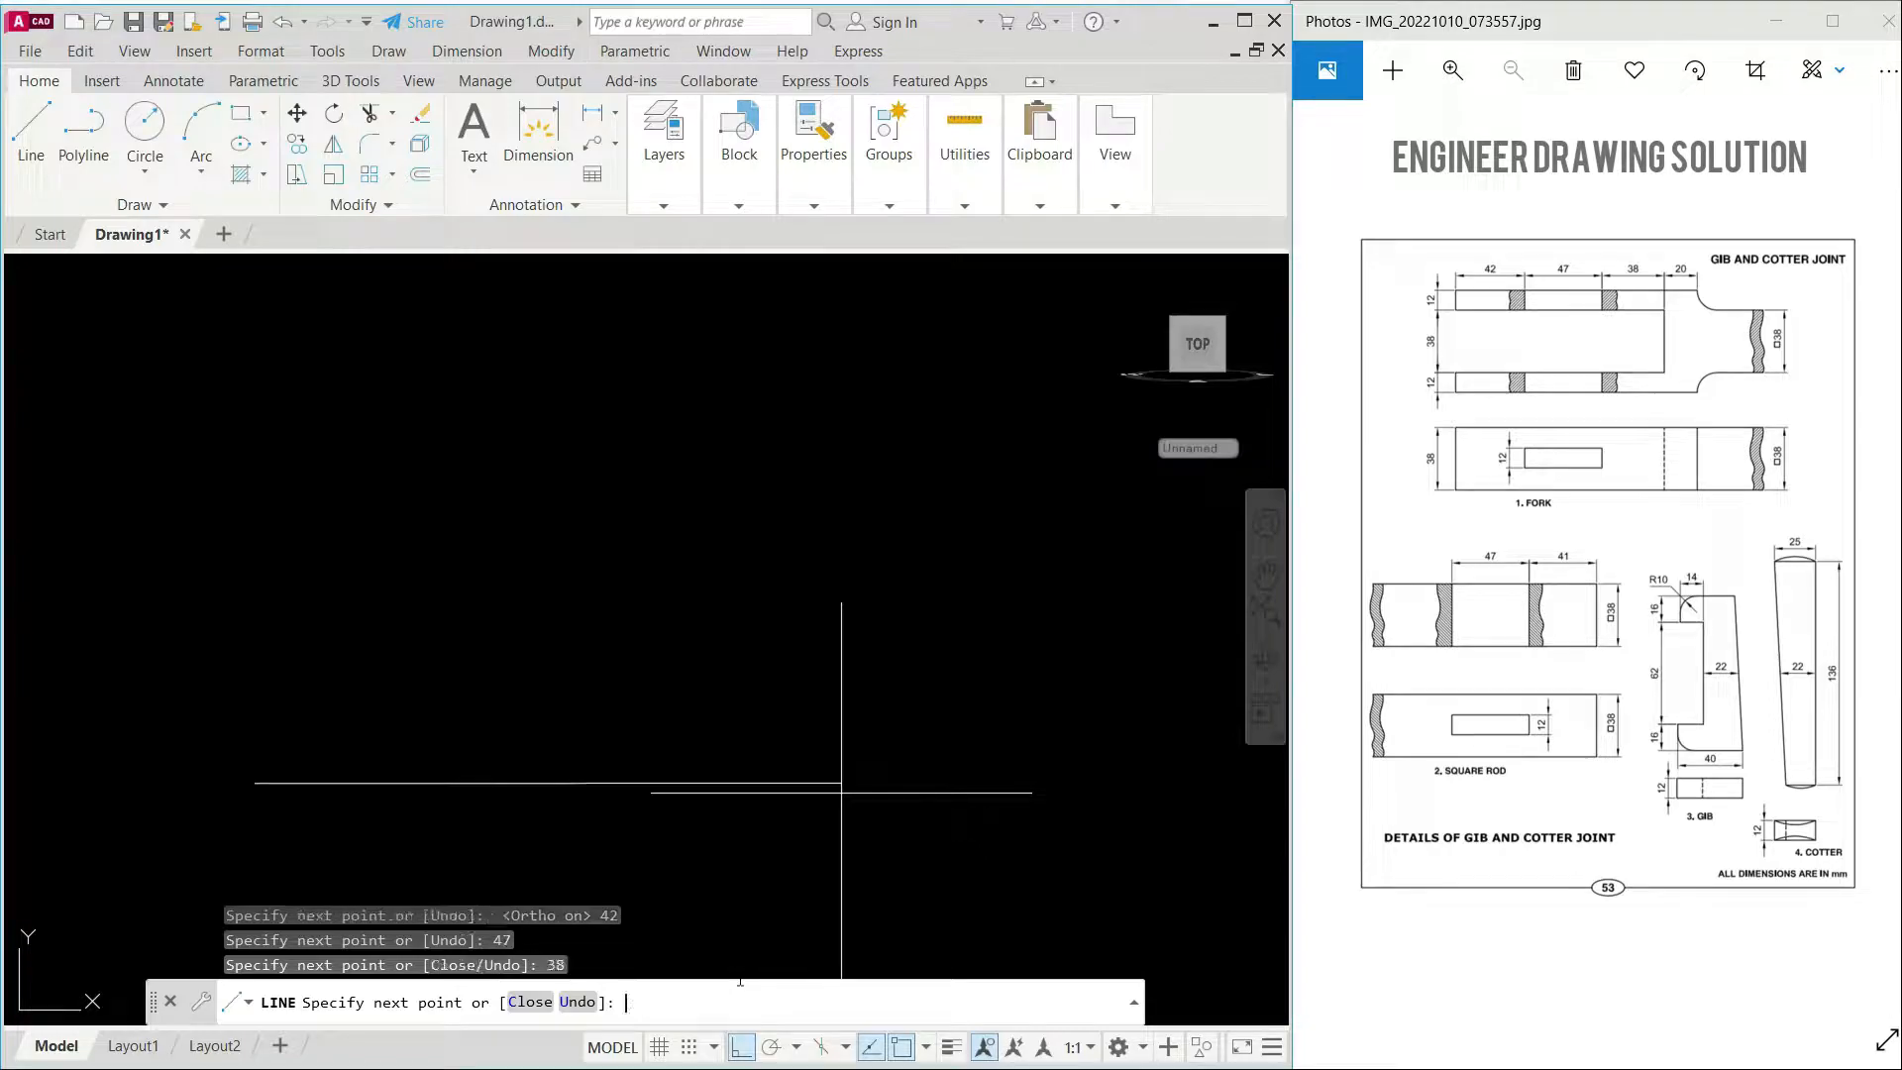
text(2)
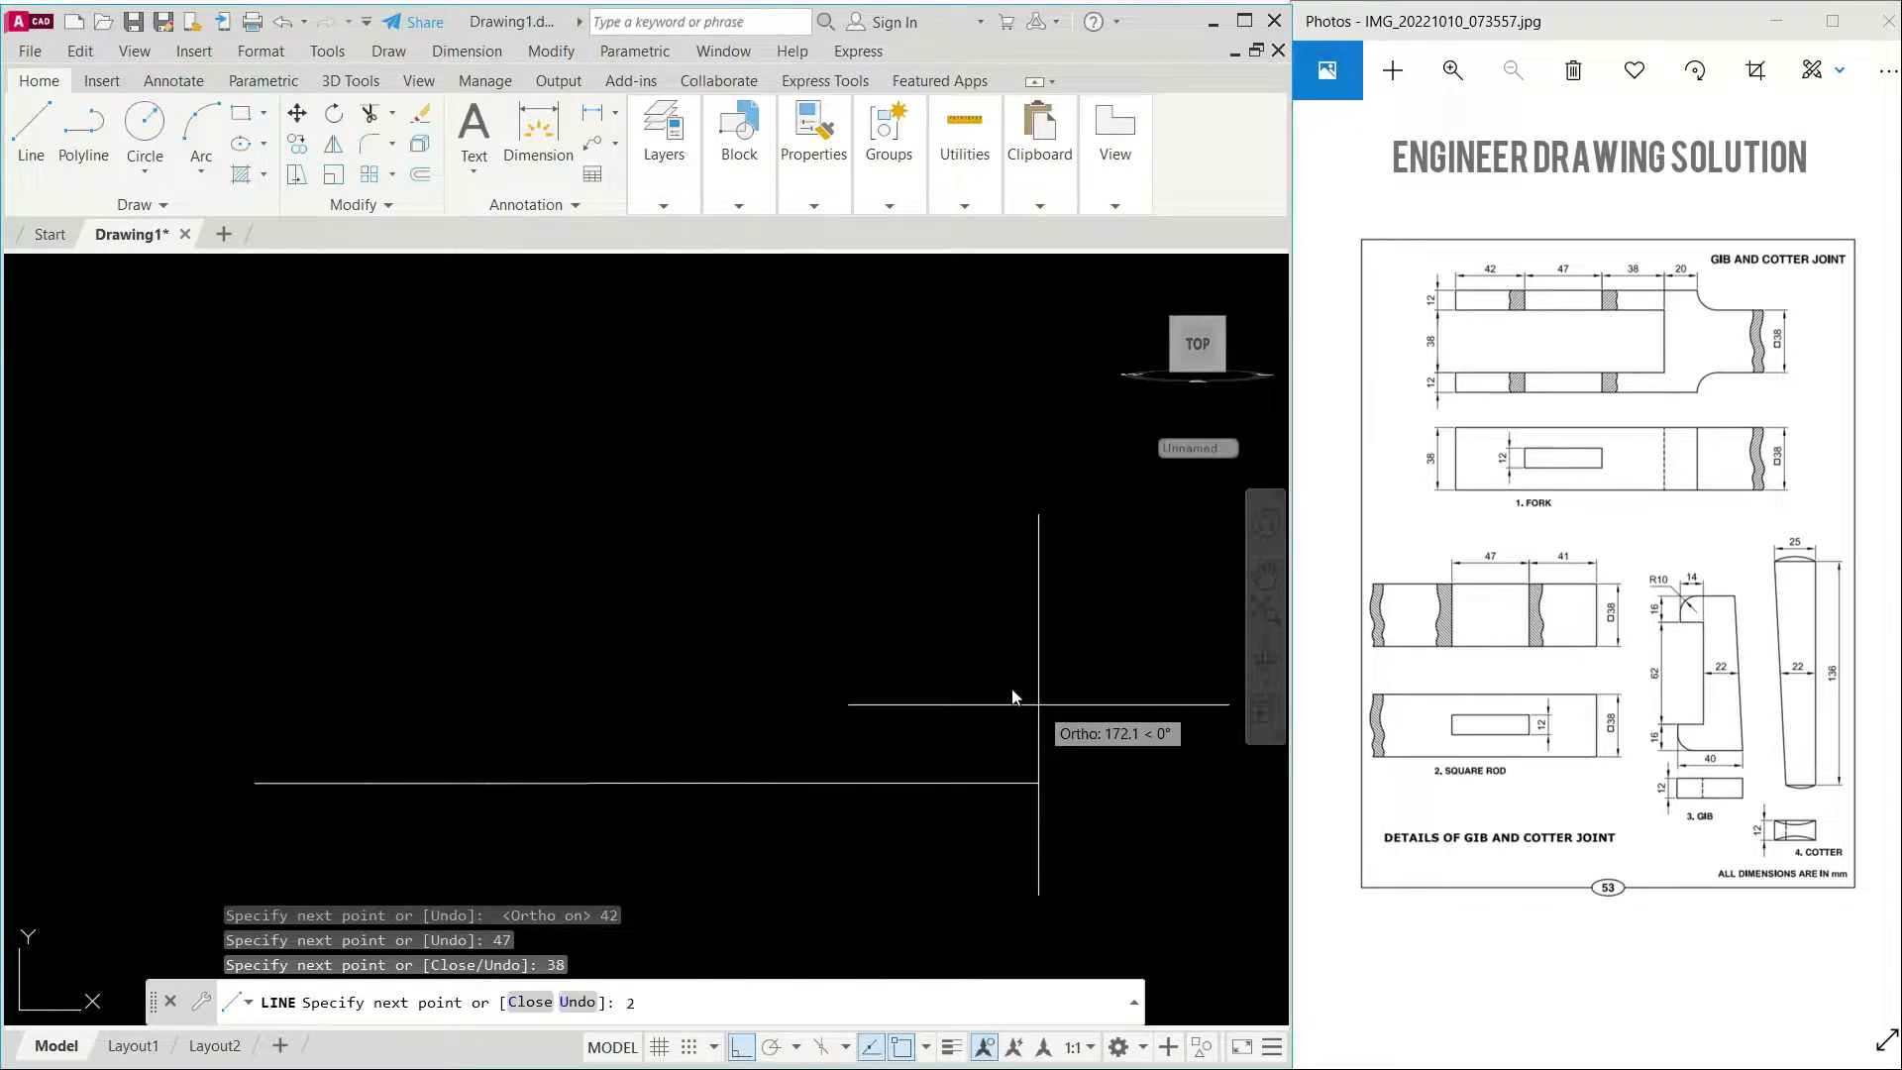
text(0)
key(Return)
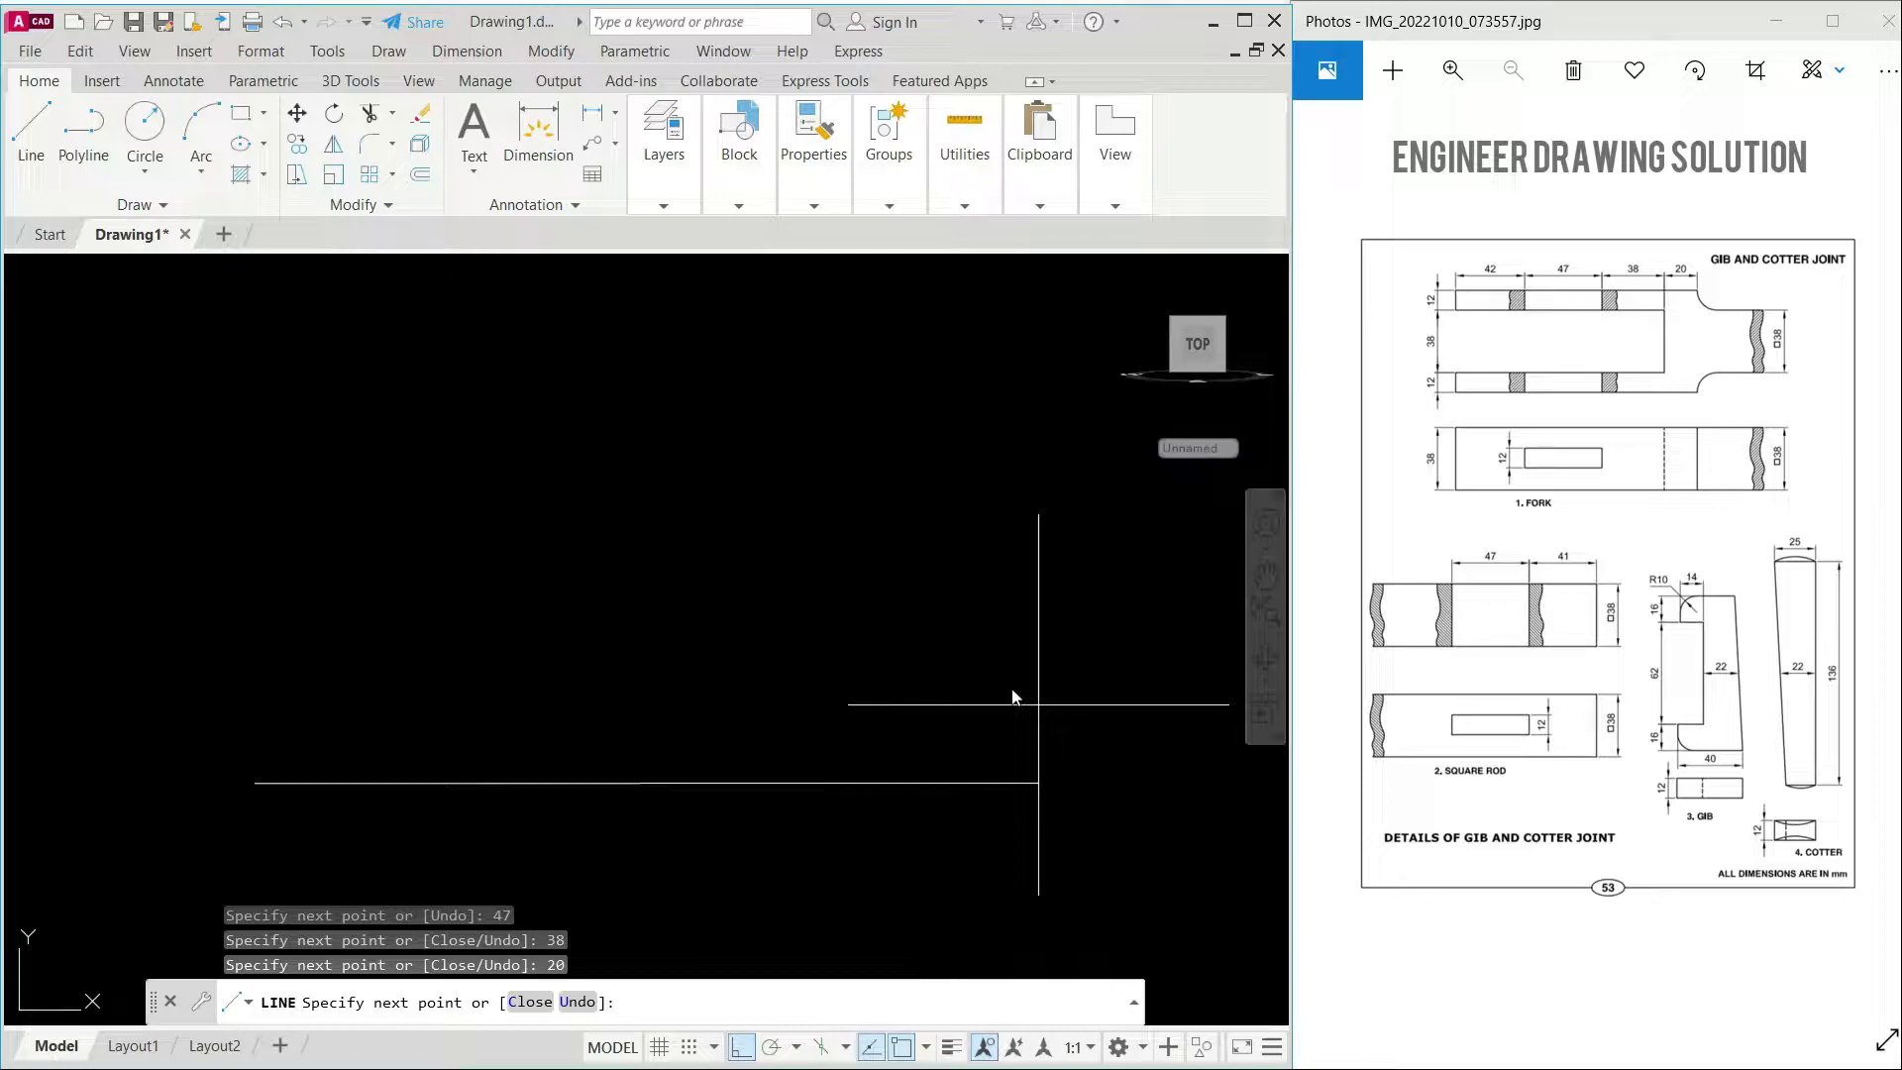
Step: Continue the fork outline with lines 12 mm up, 38 mm right and 38 mm up, and end the line
scroll(622, 767, up, 4)
scroll(688, 627, down, 2)
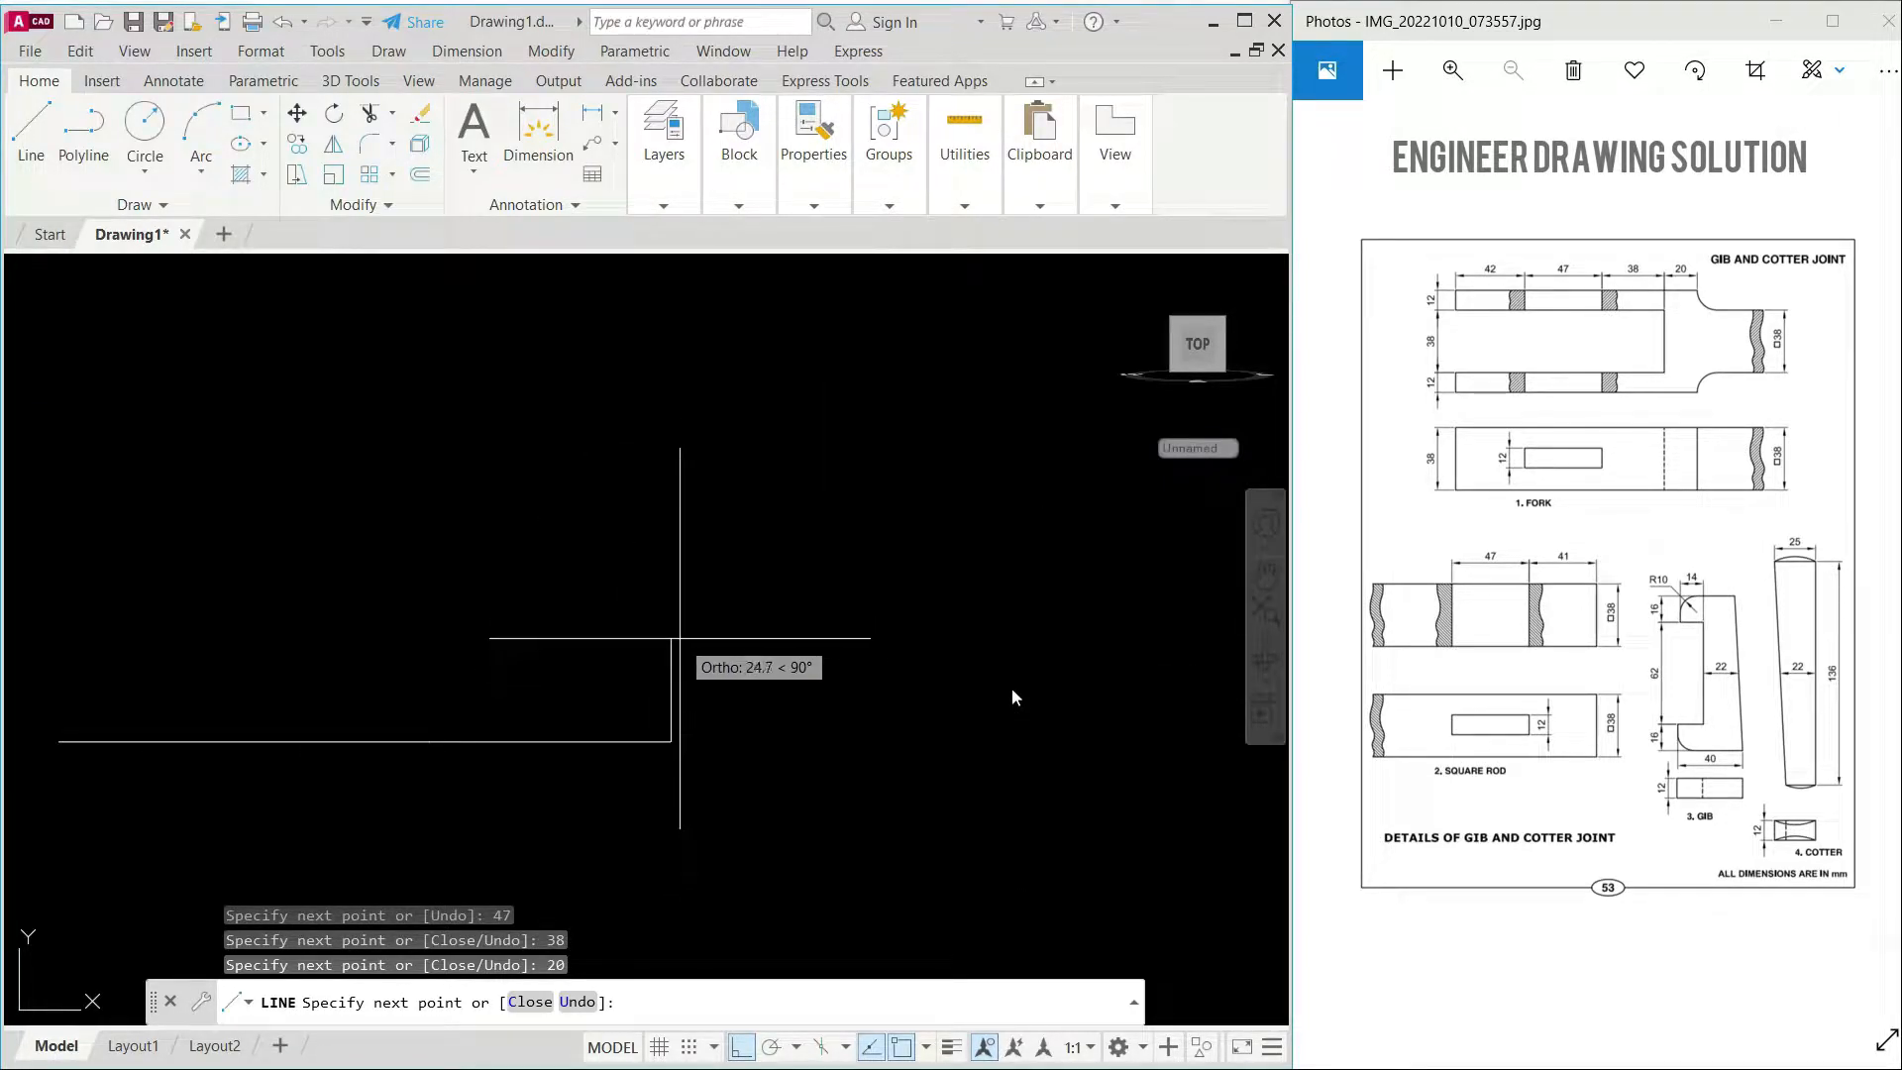
middle_drag(680, 636, 789, 627)
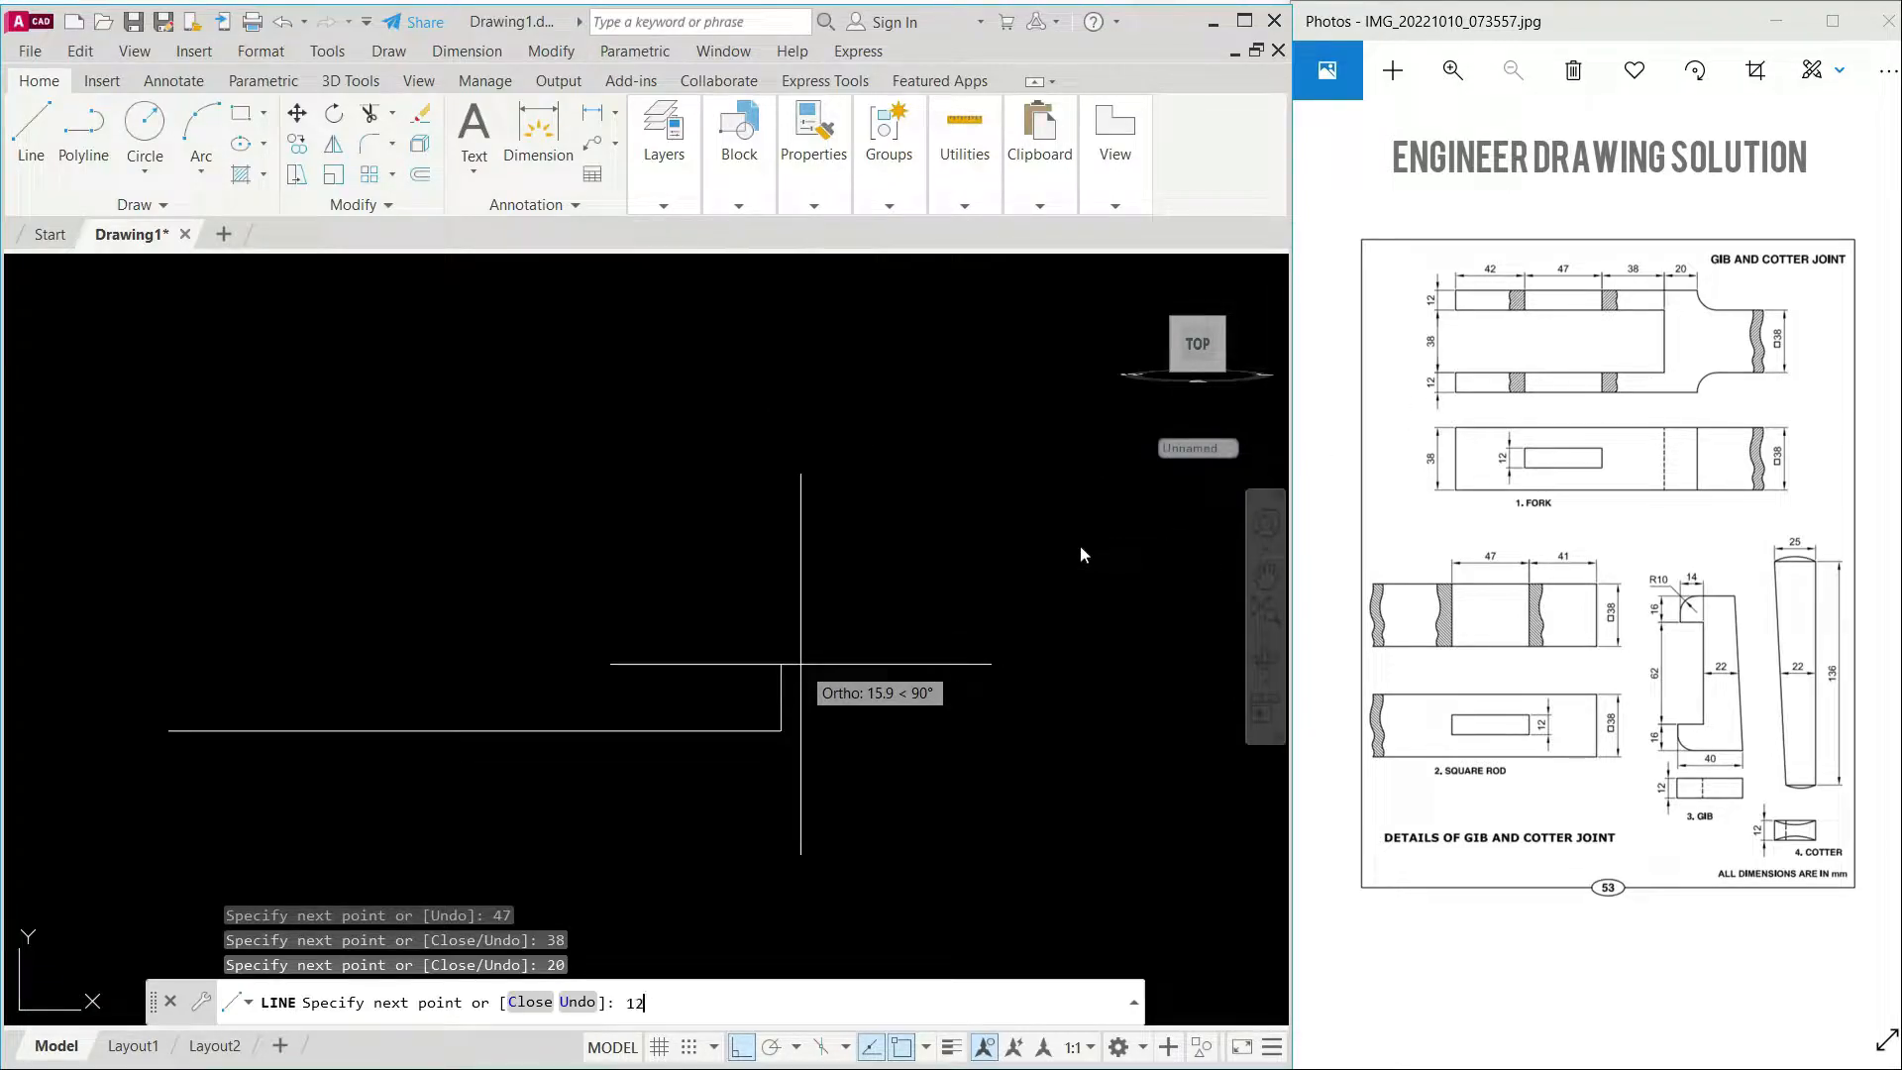
key(Return)
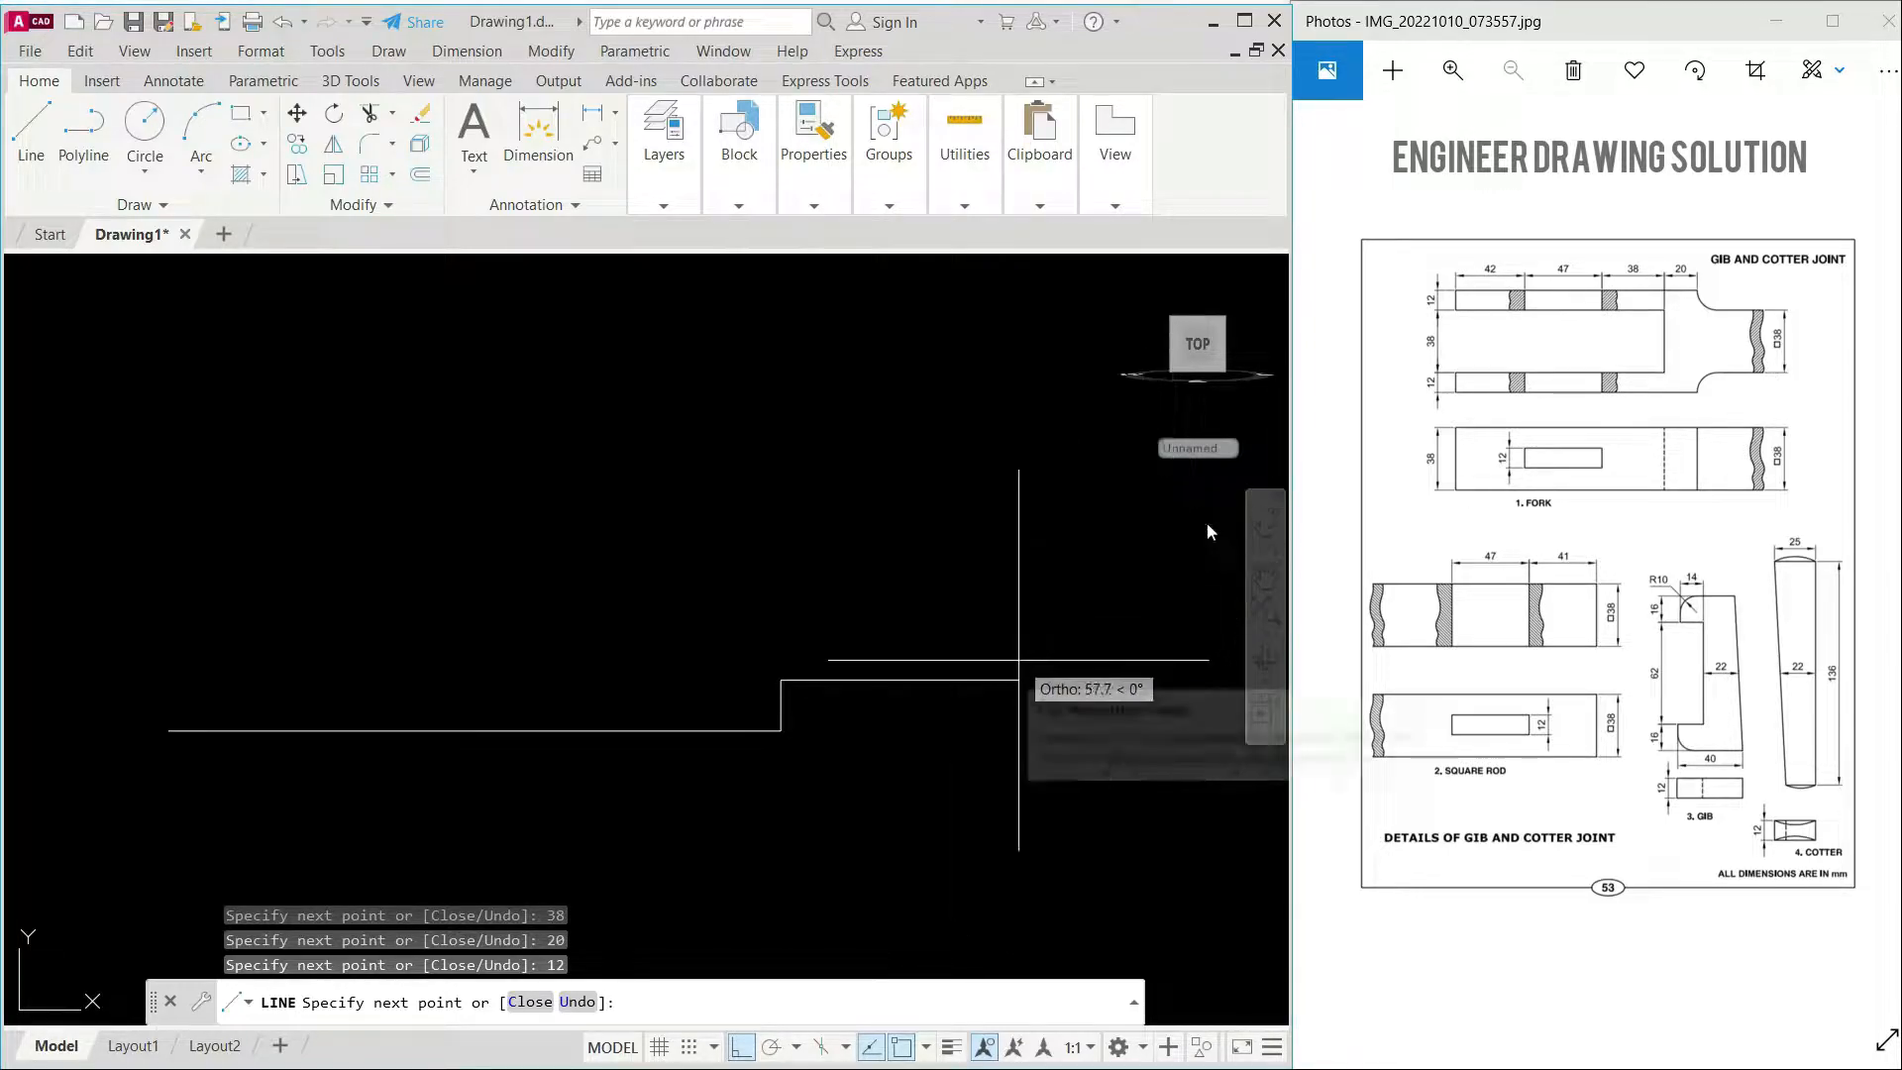
text(8)
key(Return)
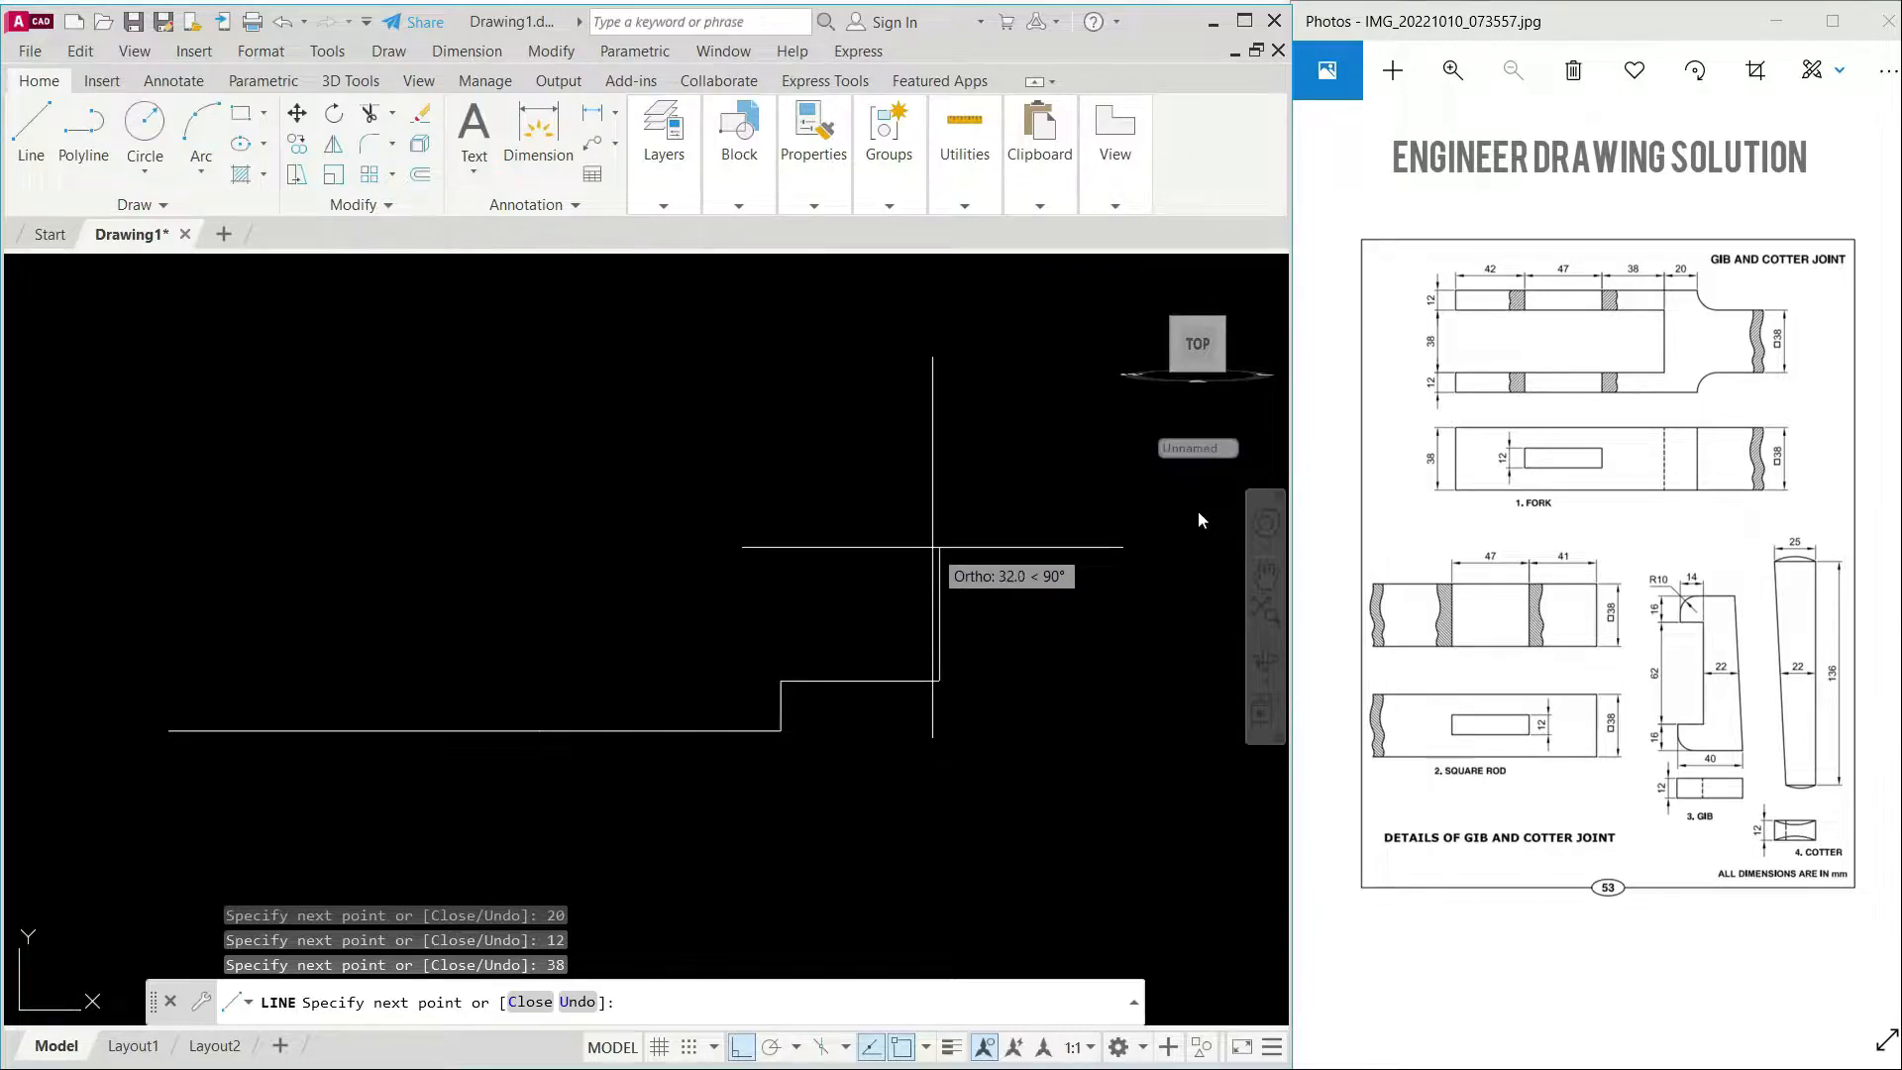
text(38)
key(Return)
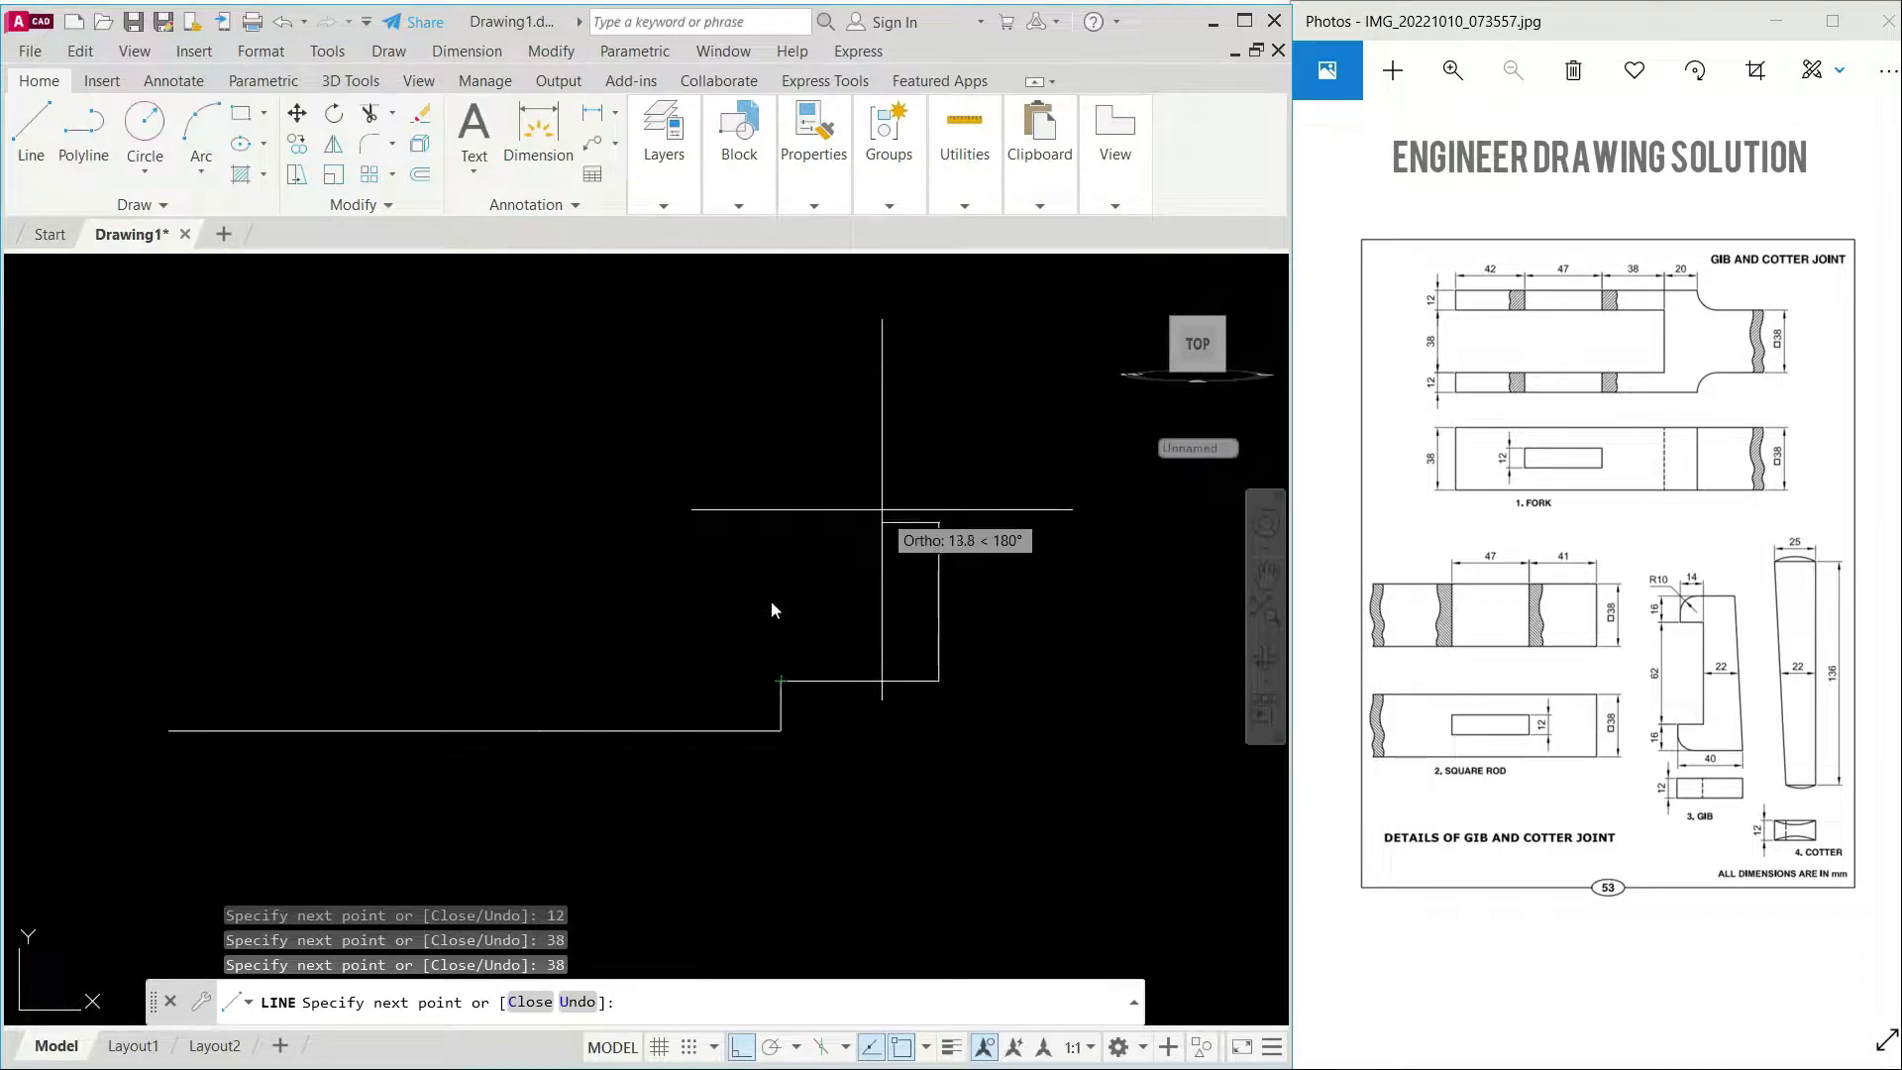
key(Return)
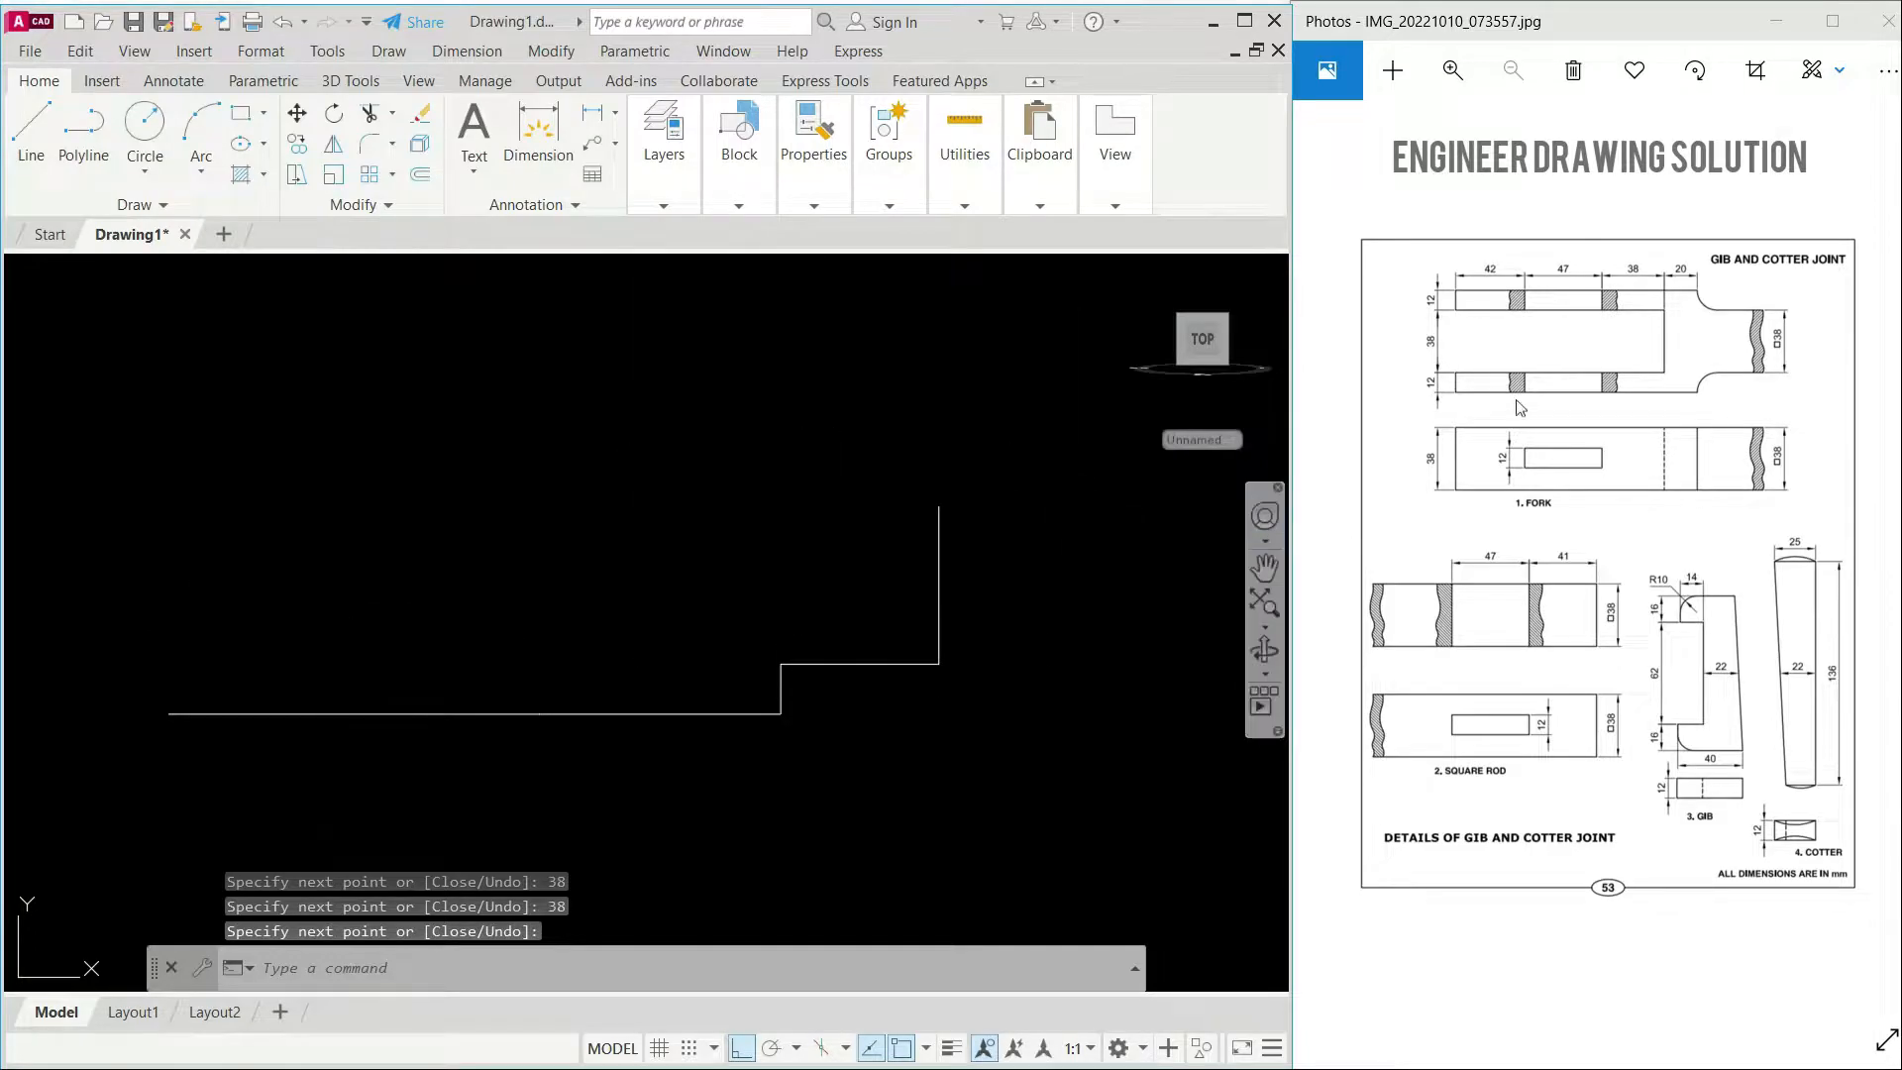
Step: Draw the fork's inner outline from the lower edge's left end: 12 mm up, 42, 47 and 38 mm right, and 38 mm up
click(30, 129)
click(165, 713)
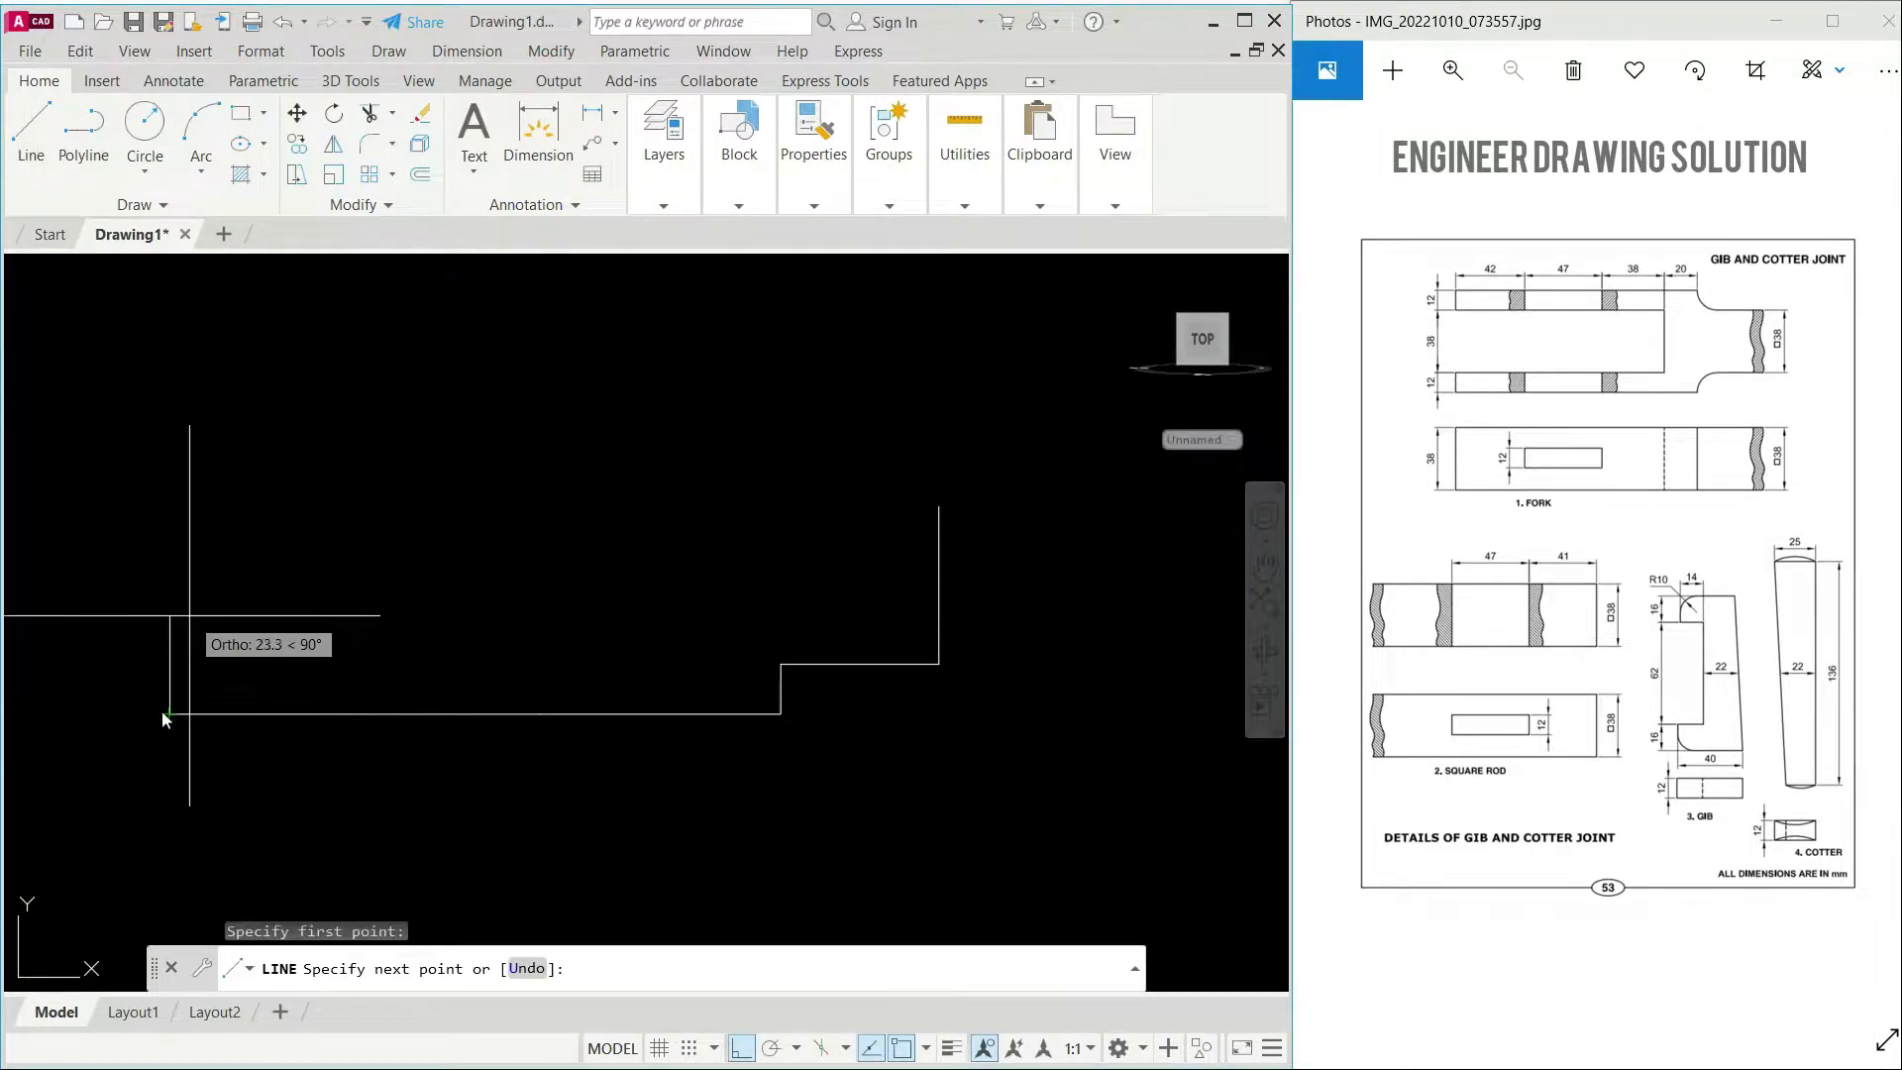
text(12)
key(Return)
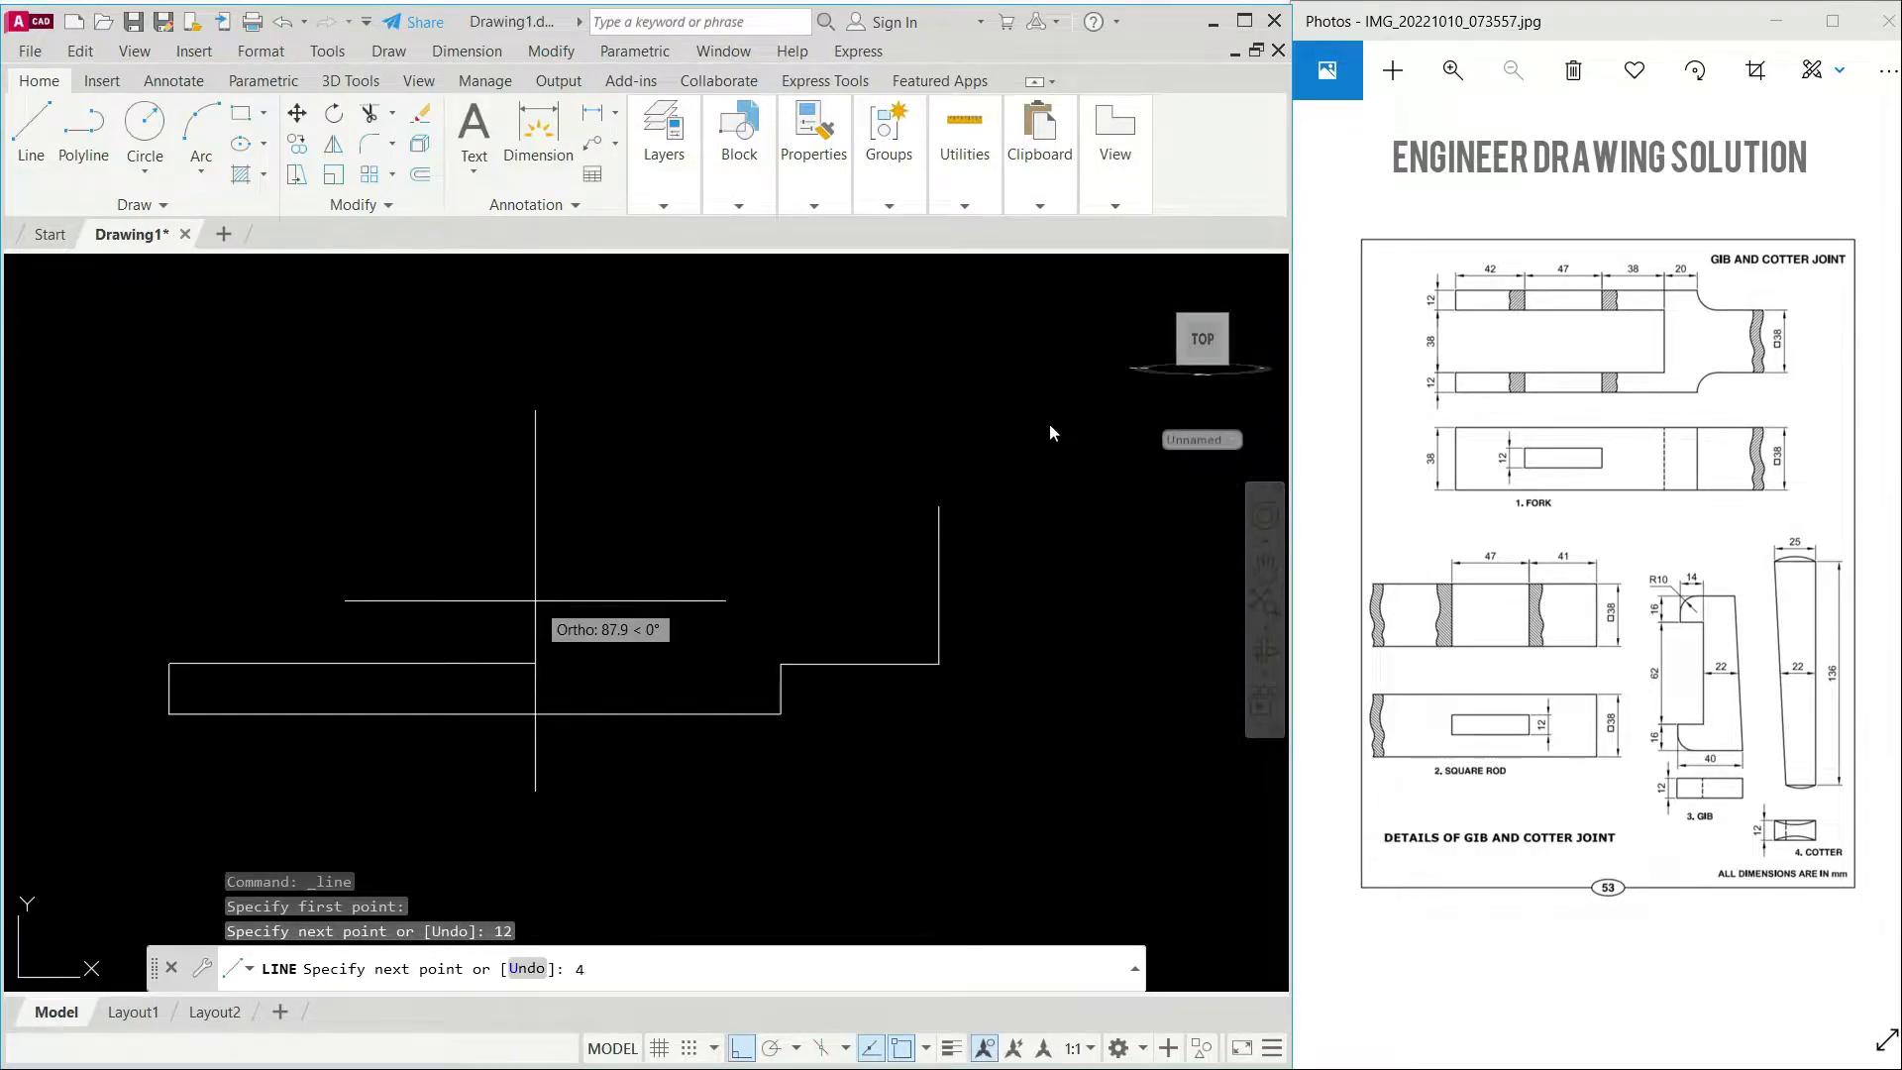
text(2)
key(Return)
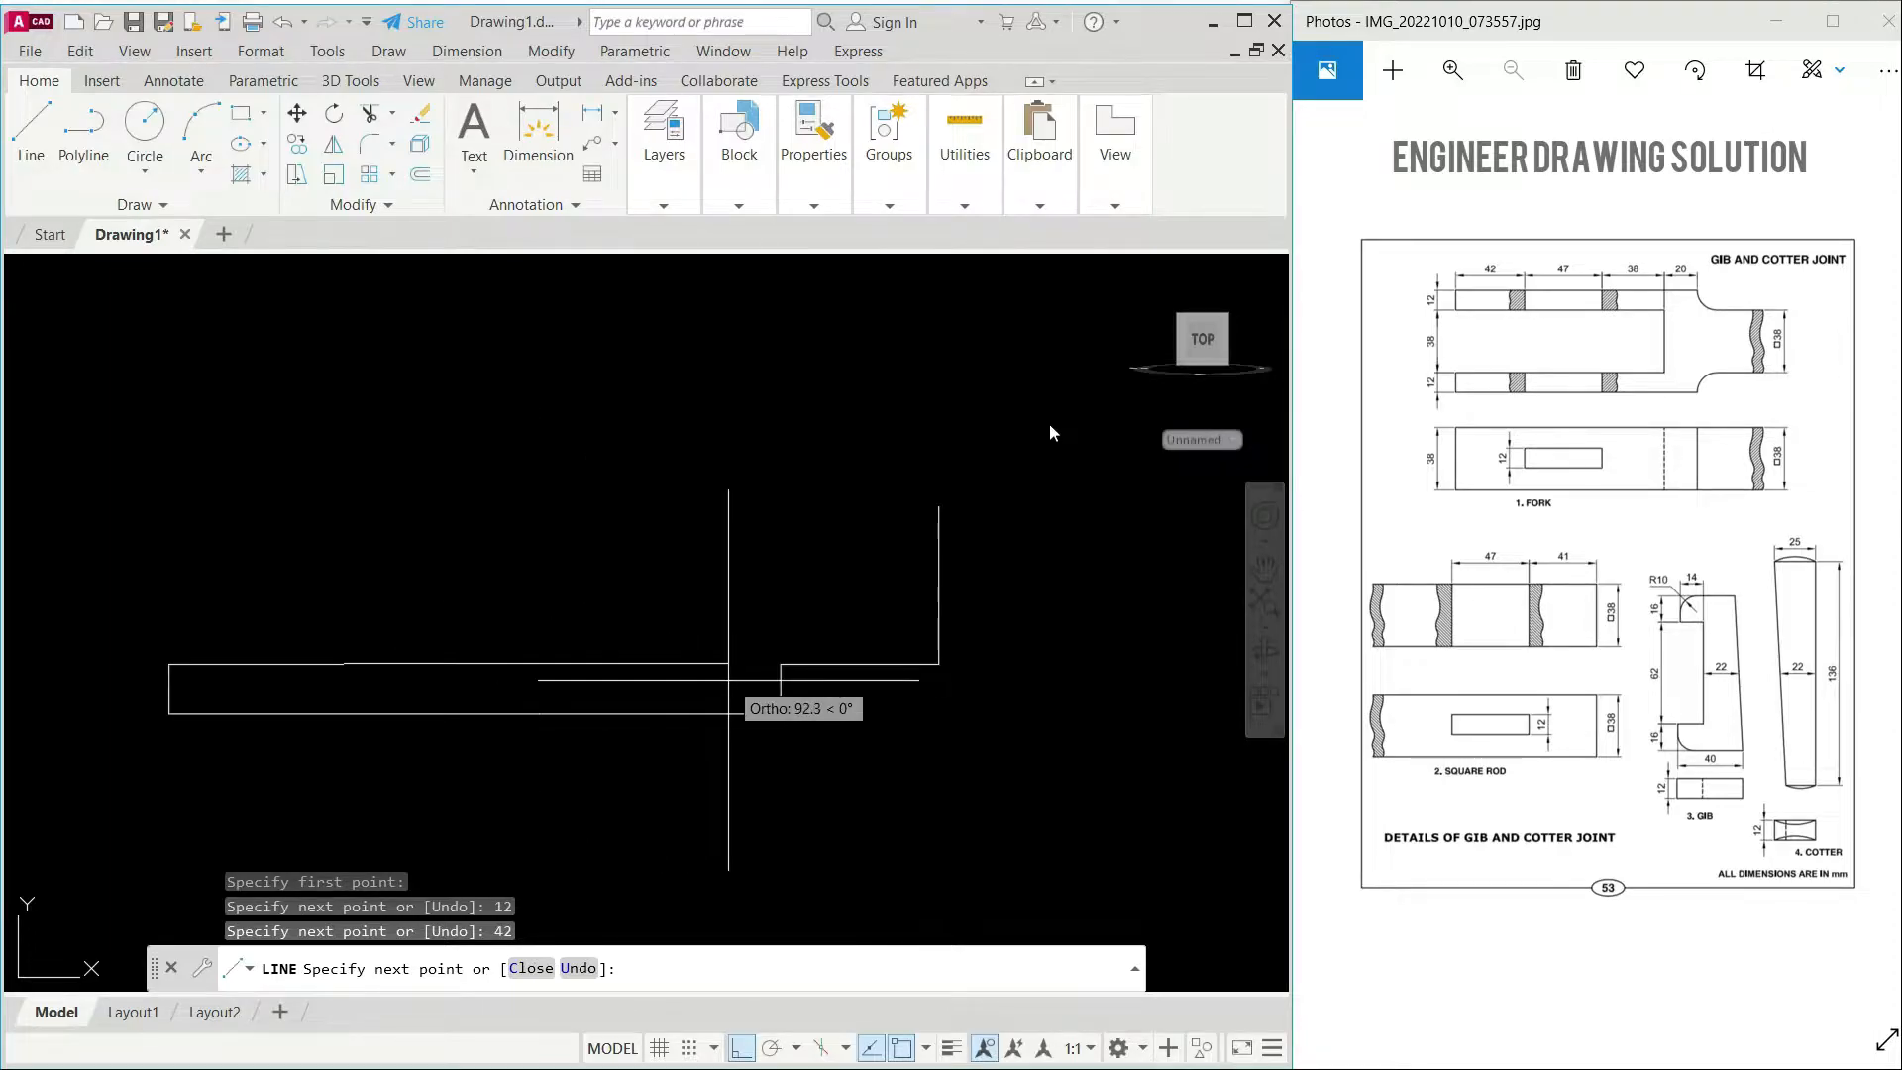
text(47)
key(Return)
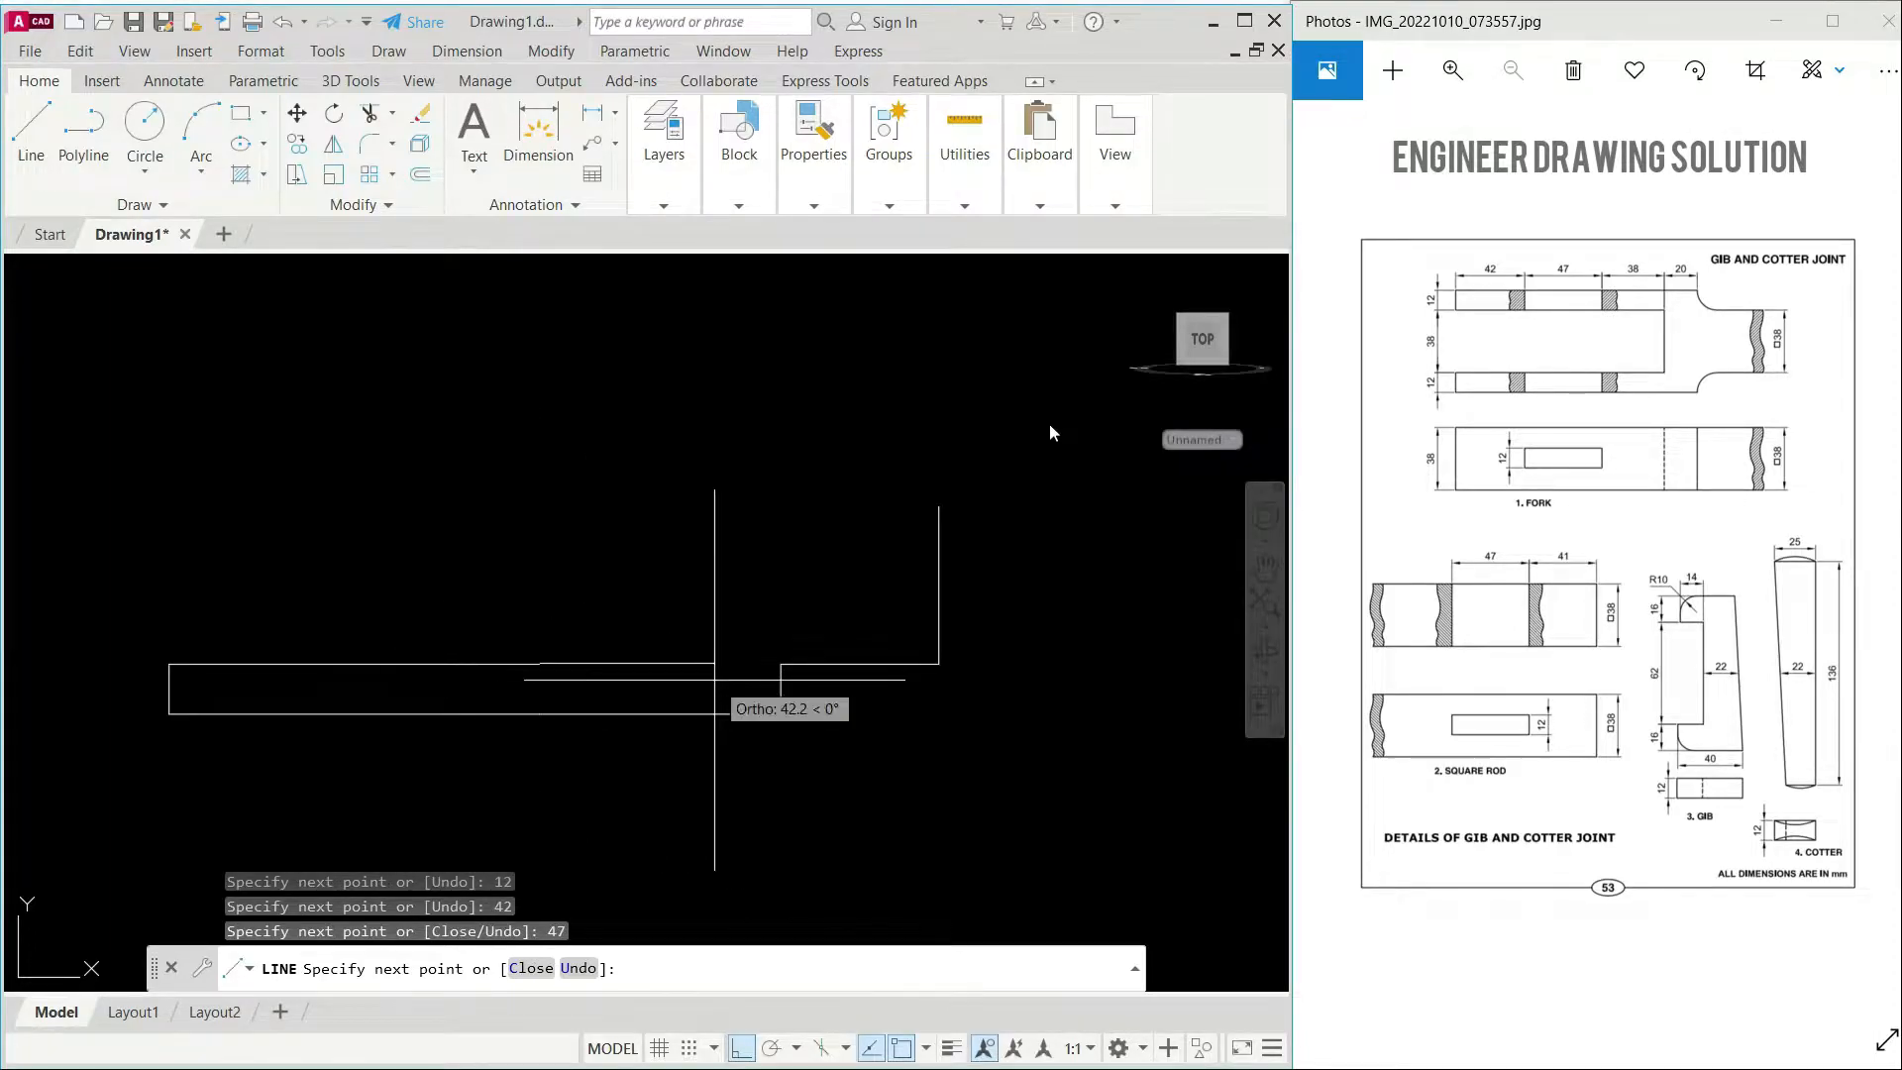
text(38)
key(Return)
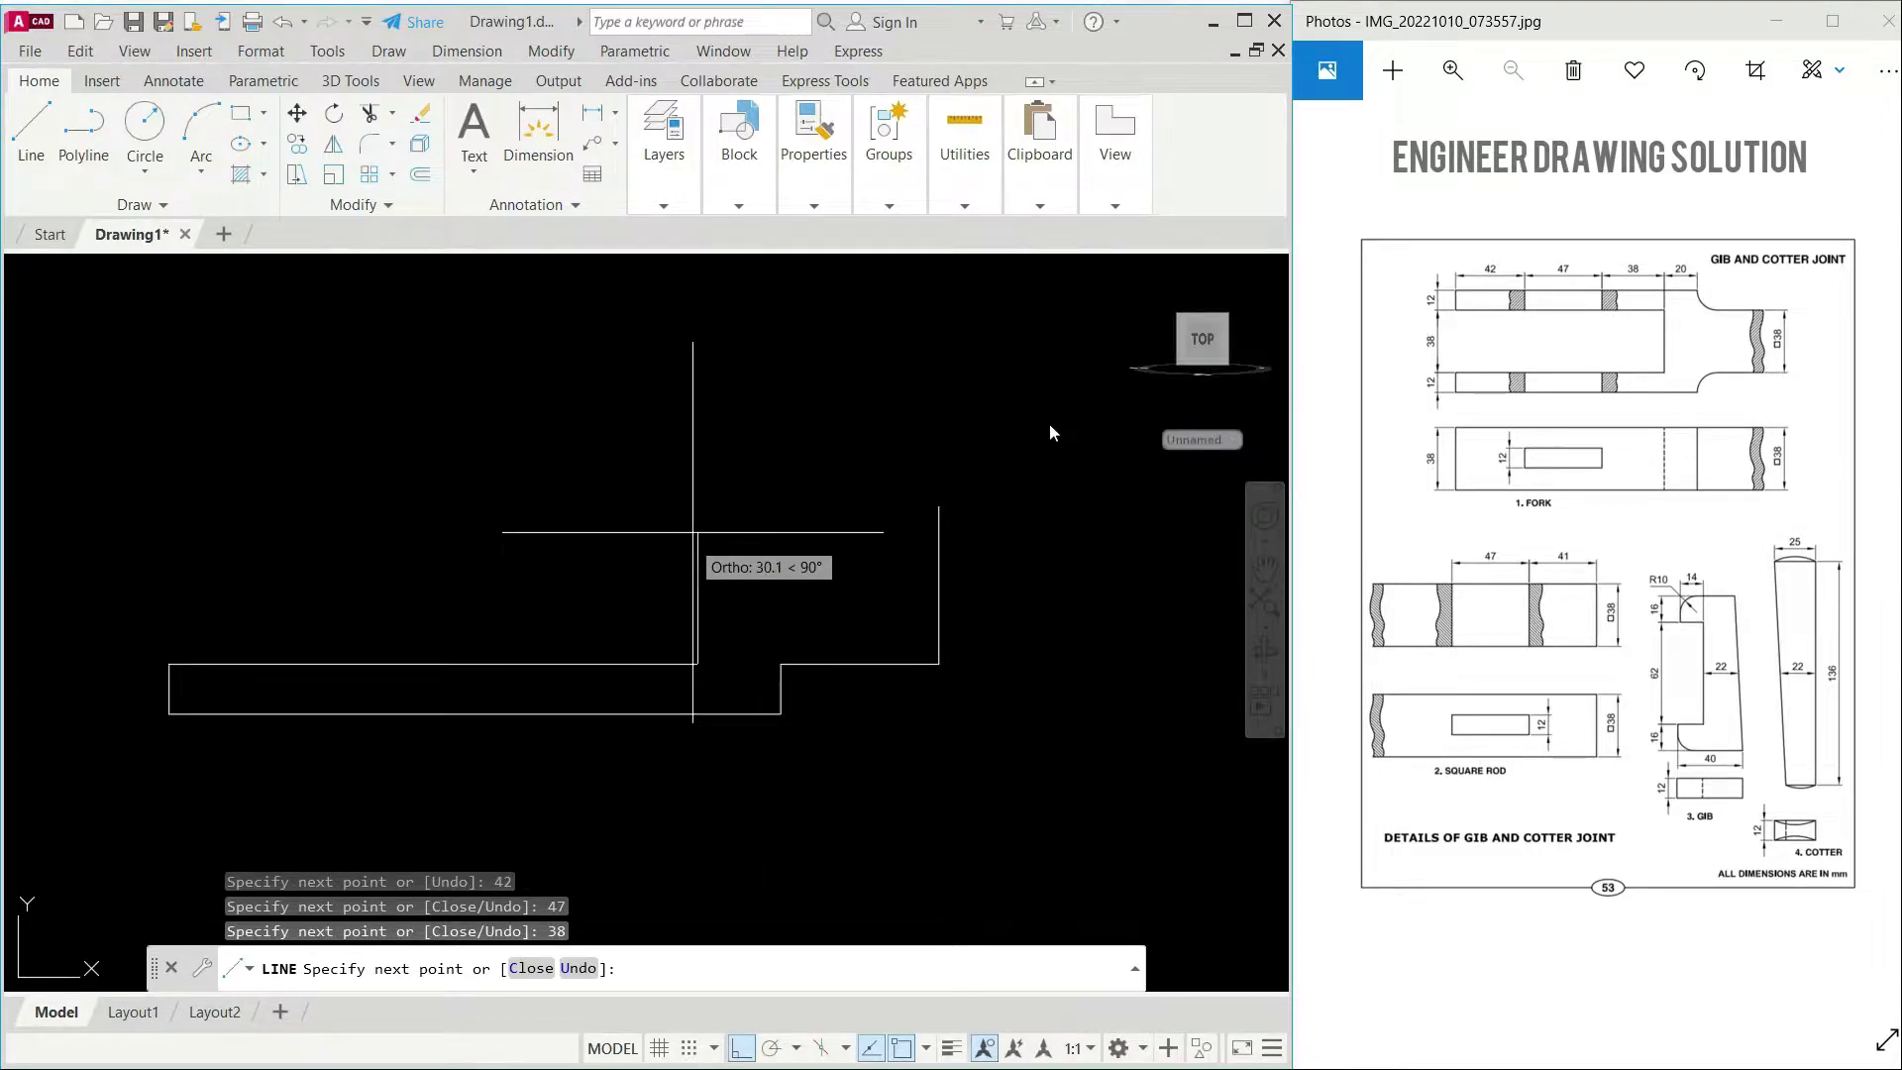
text(38)
key(Return)
key(Return)
Step: Mirror the fork's lower arm and stepped lines about the line through the midpoints of the two 38 mm verticals, keeping the originals
text(mi)
key(Return)
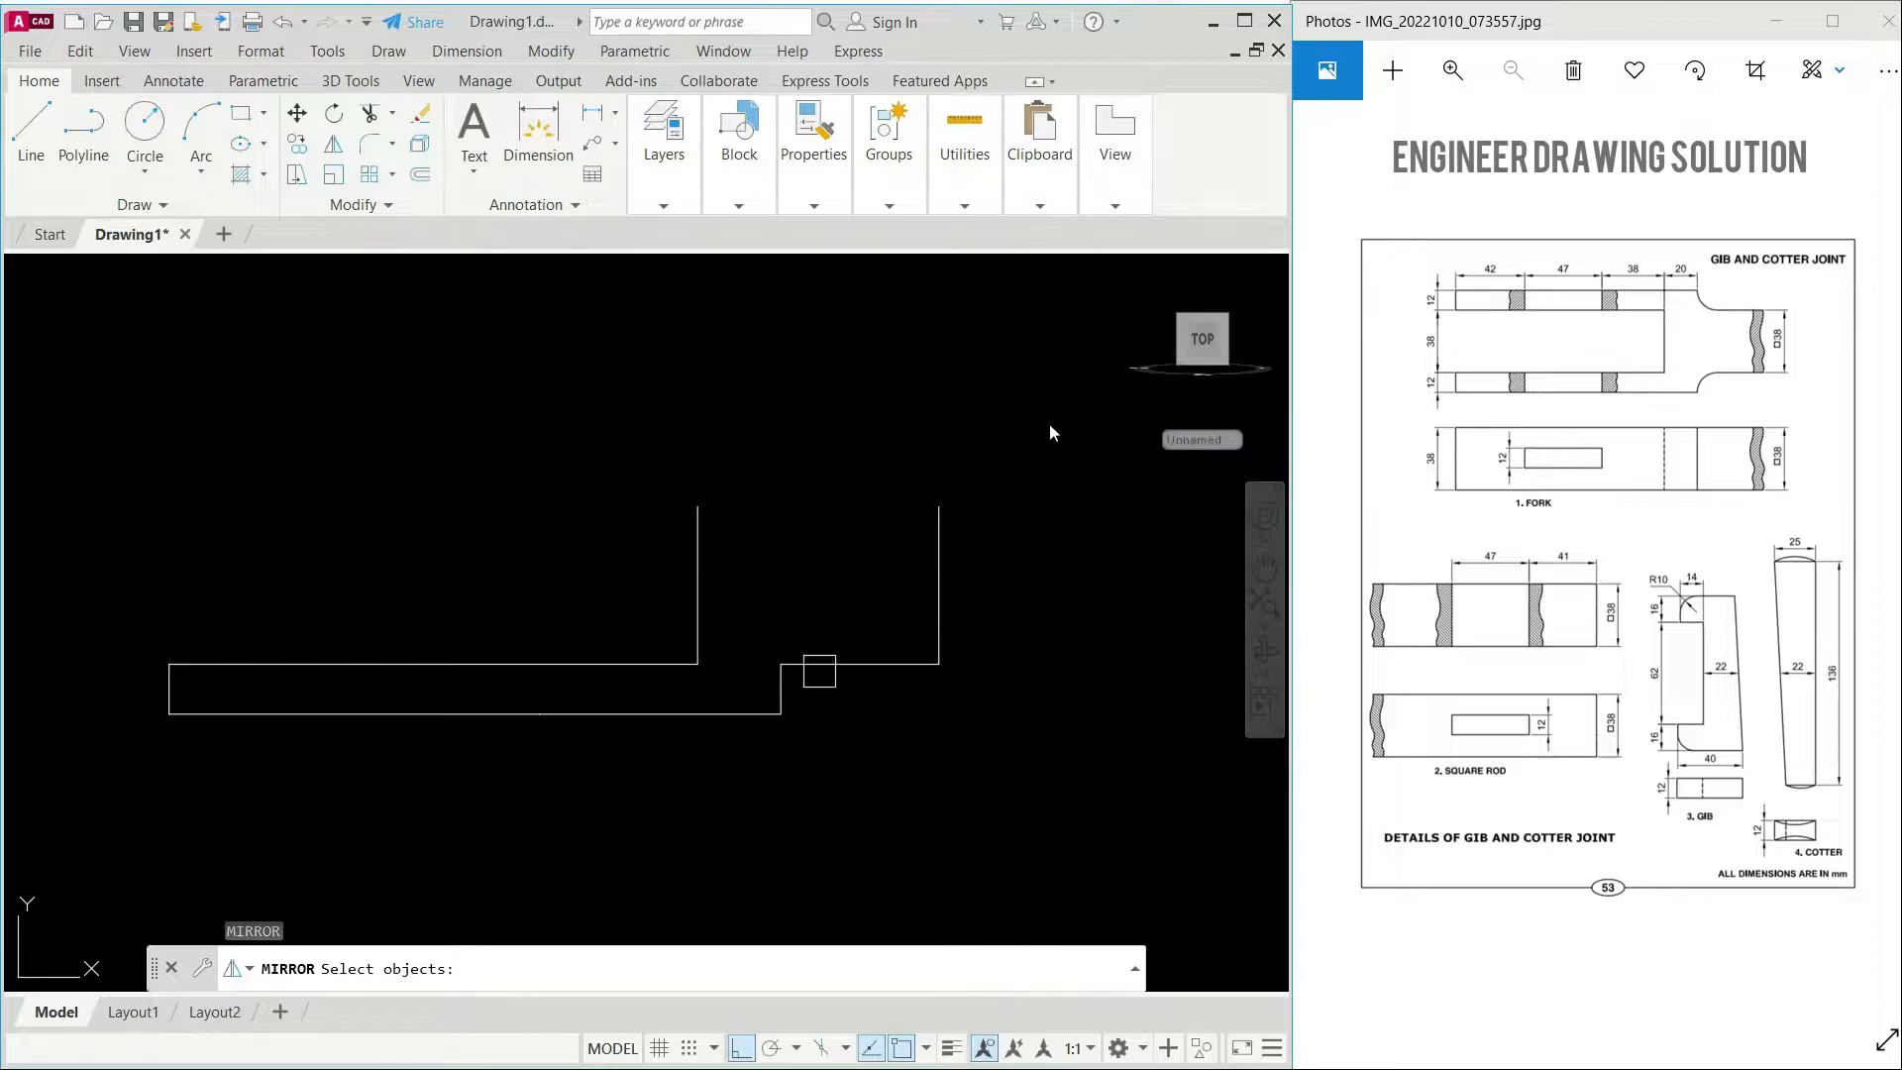
click(826, 664)
click(782, 691)
click(723, 713)
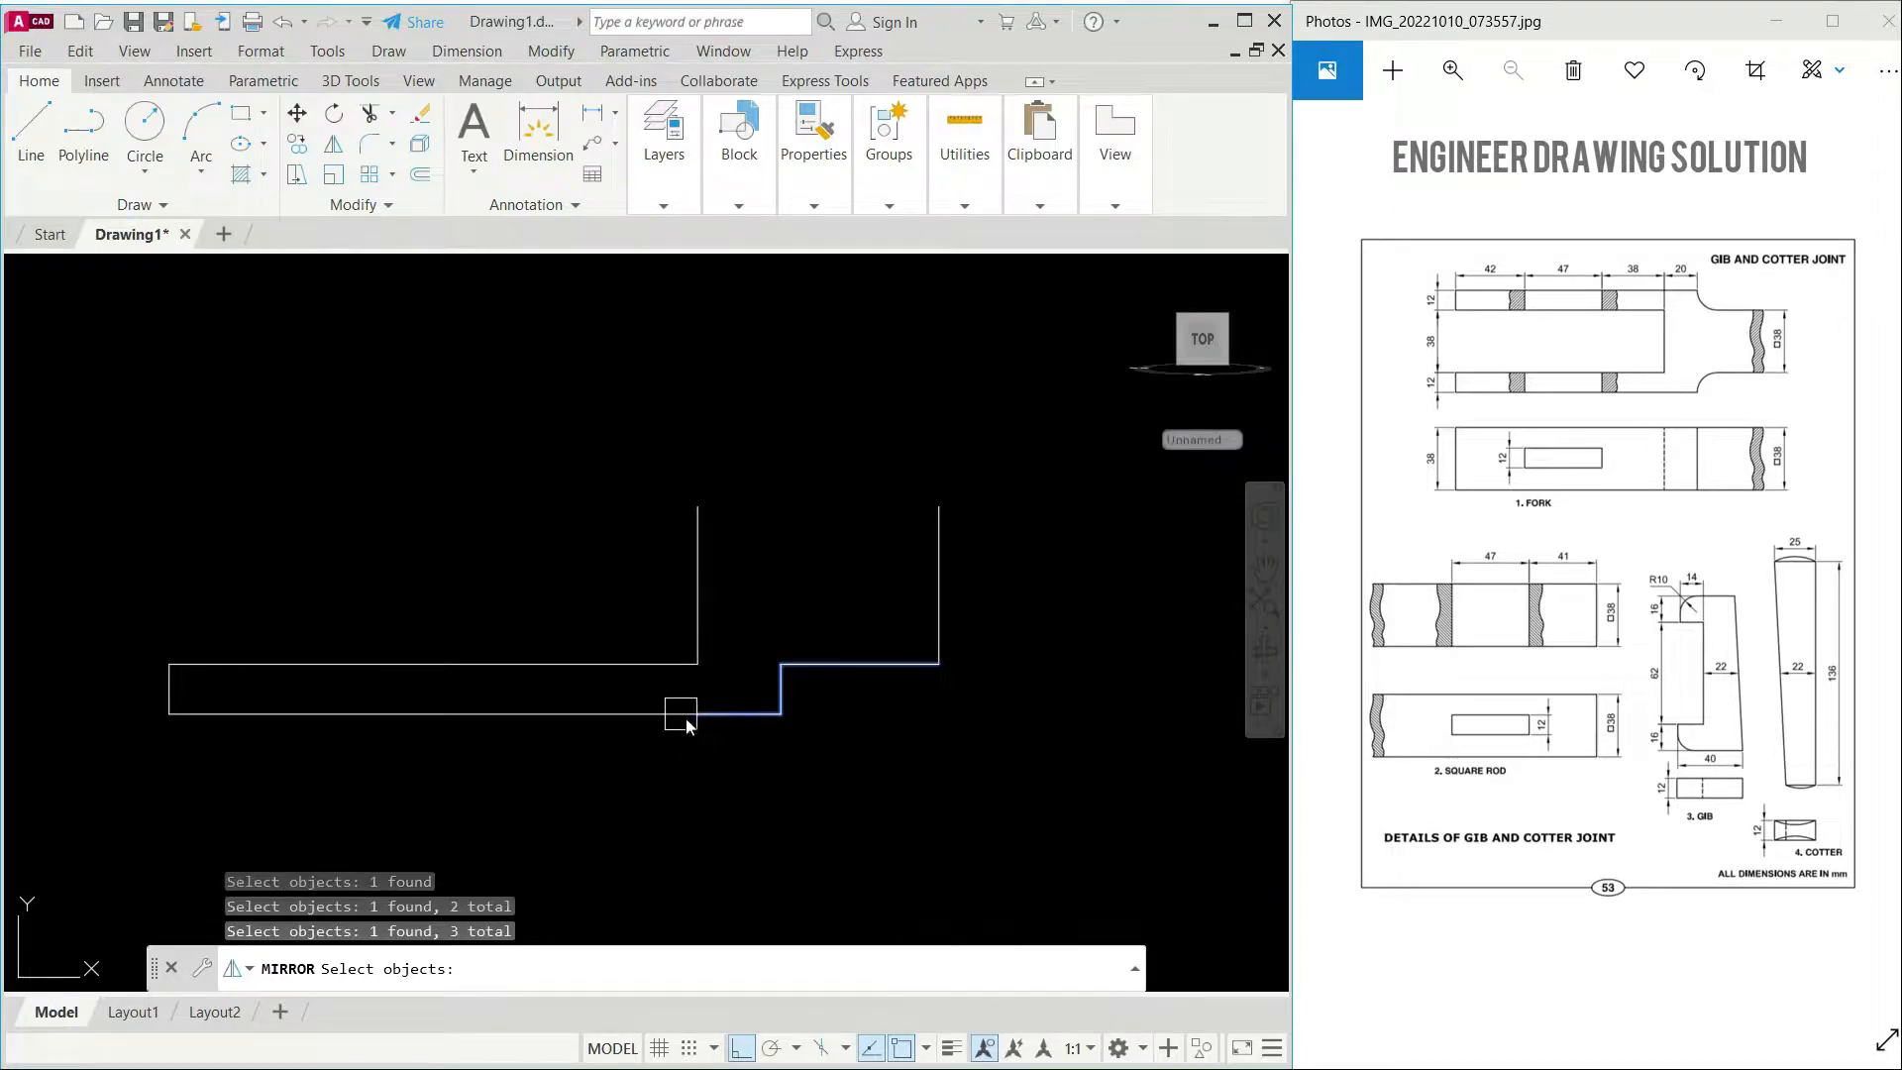
click(616, 664)
click(626, 788)
click(121, 595)
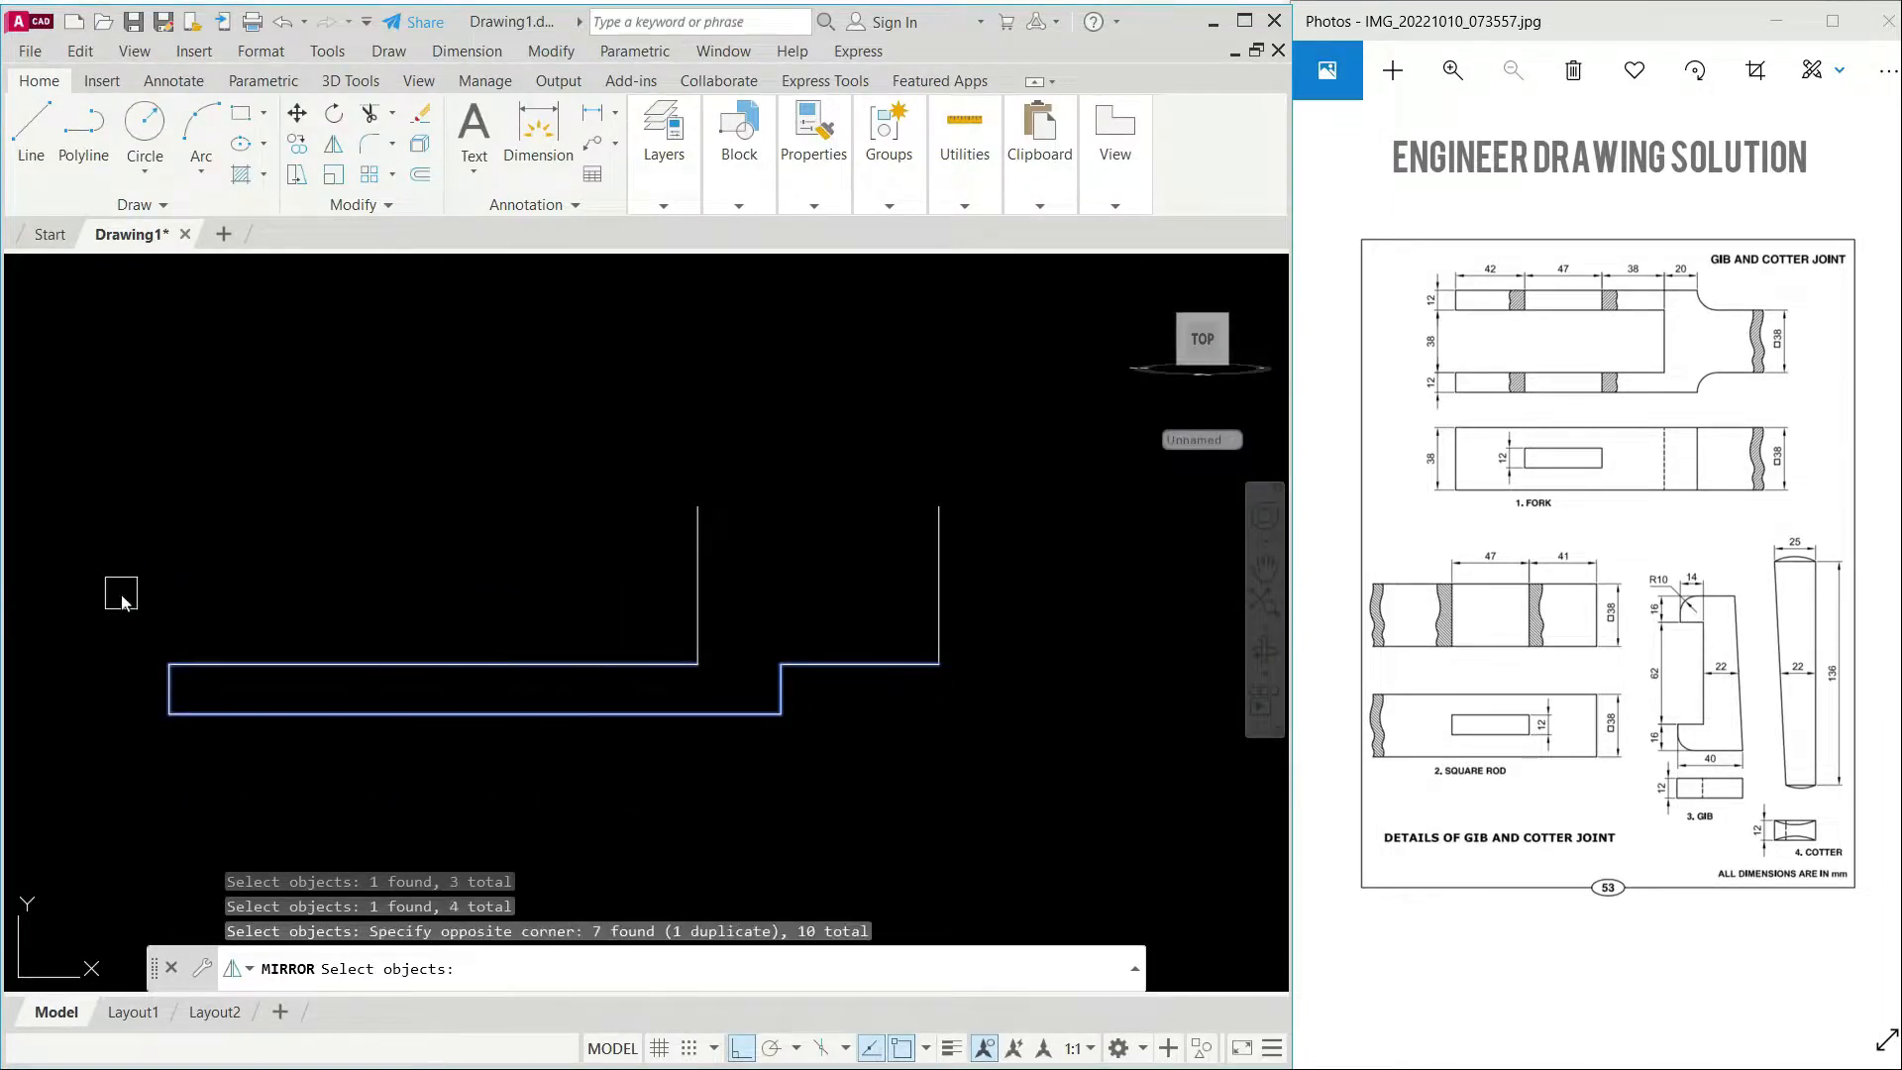
key(Return)
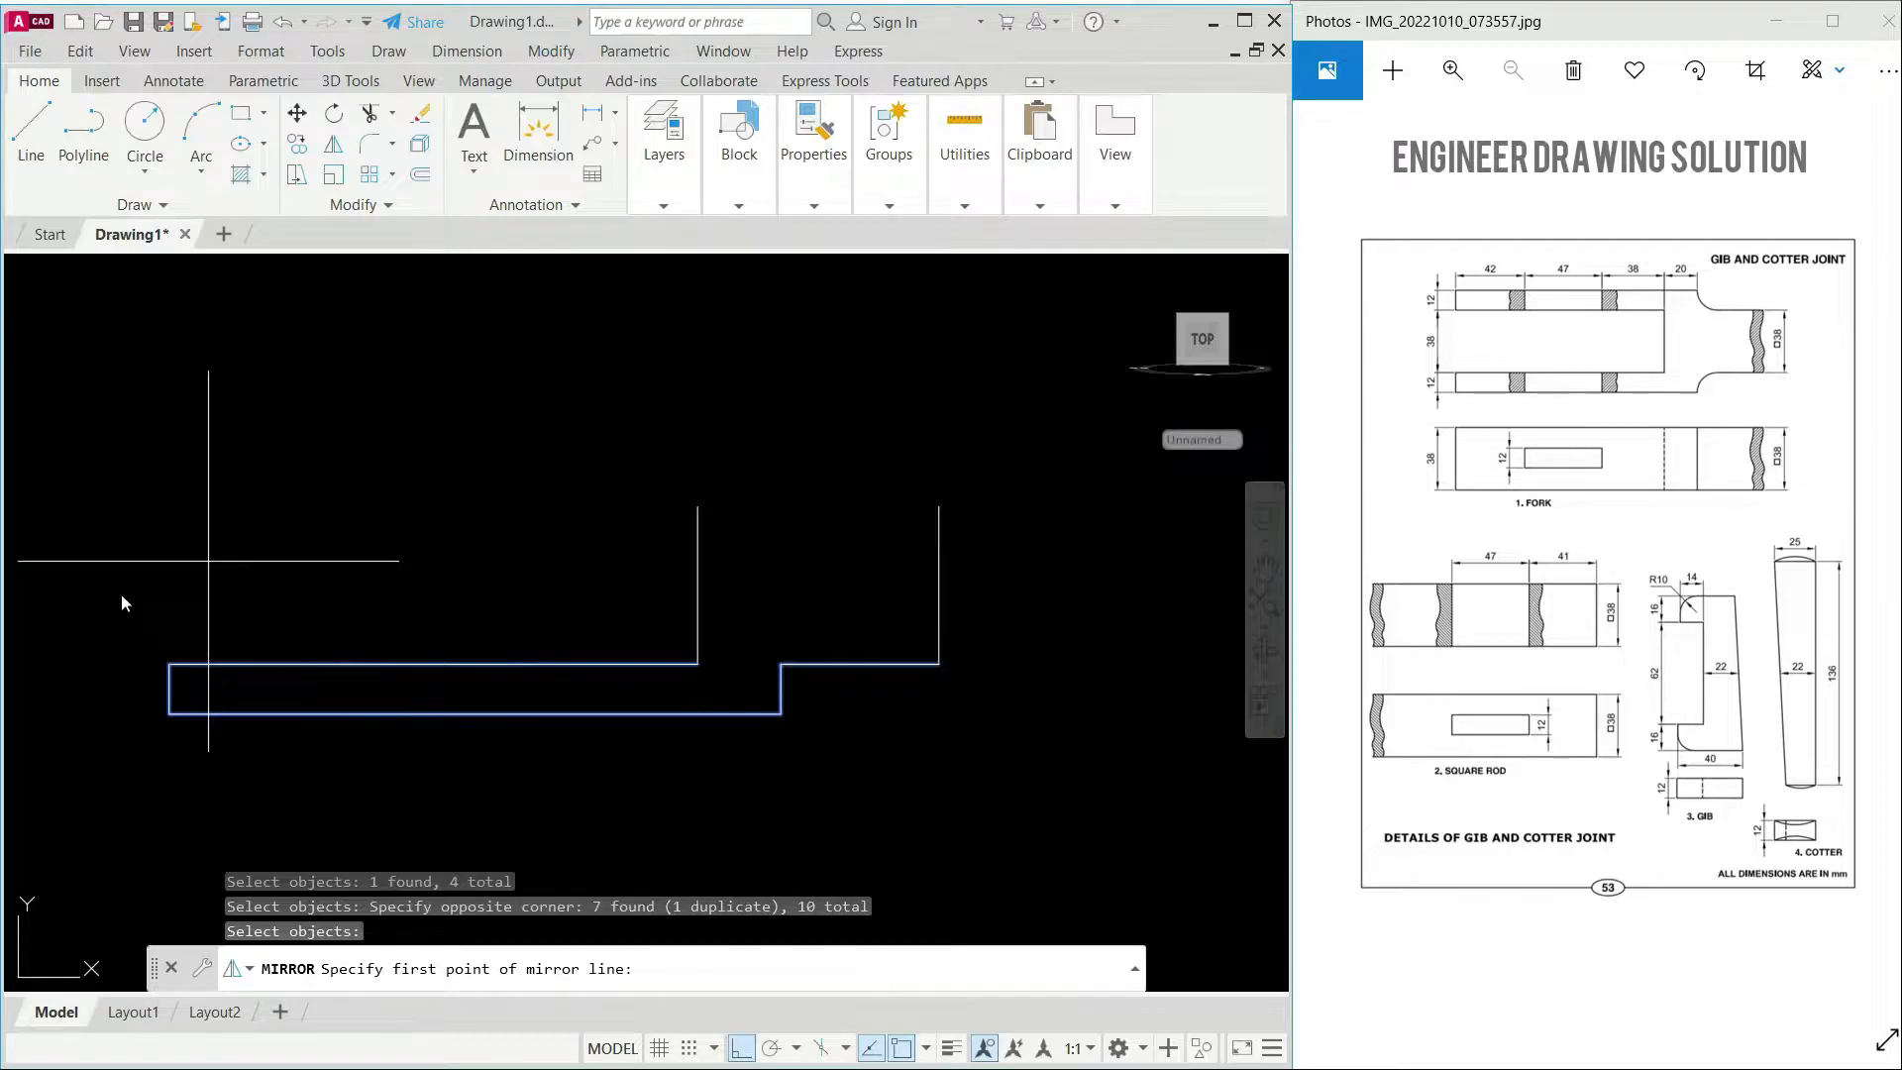
click(698, 585)
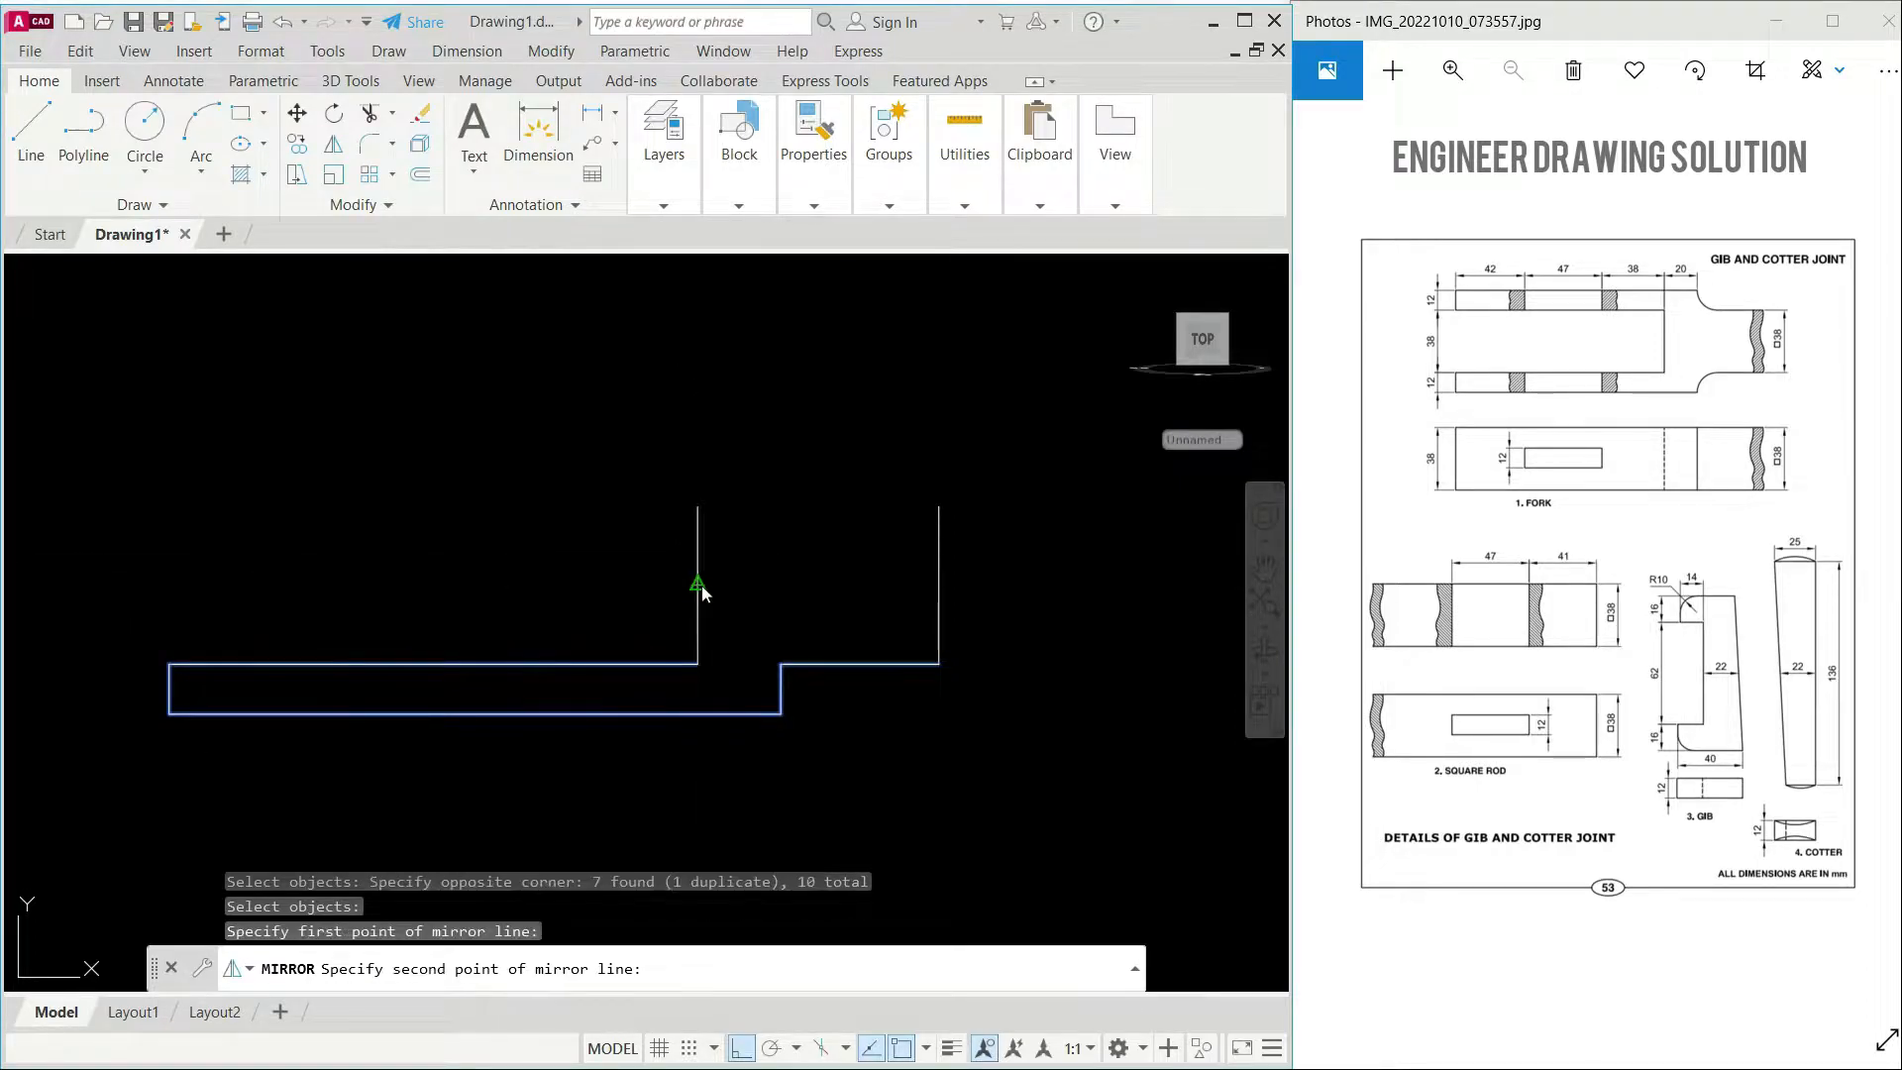
click(936, 585)
key(Return)
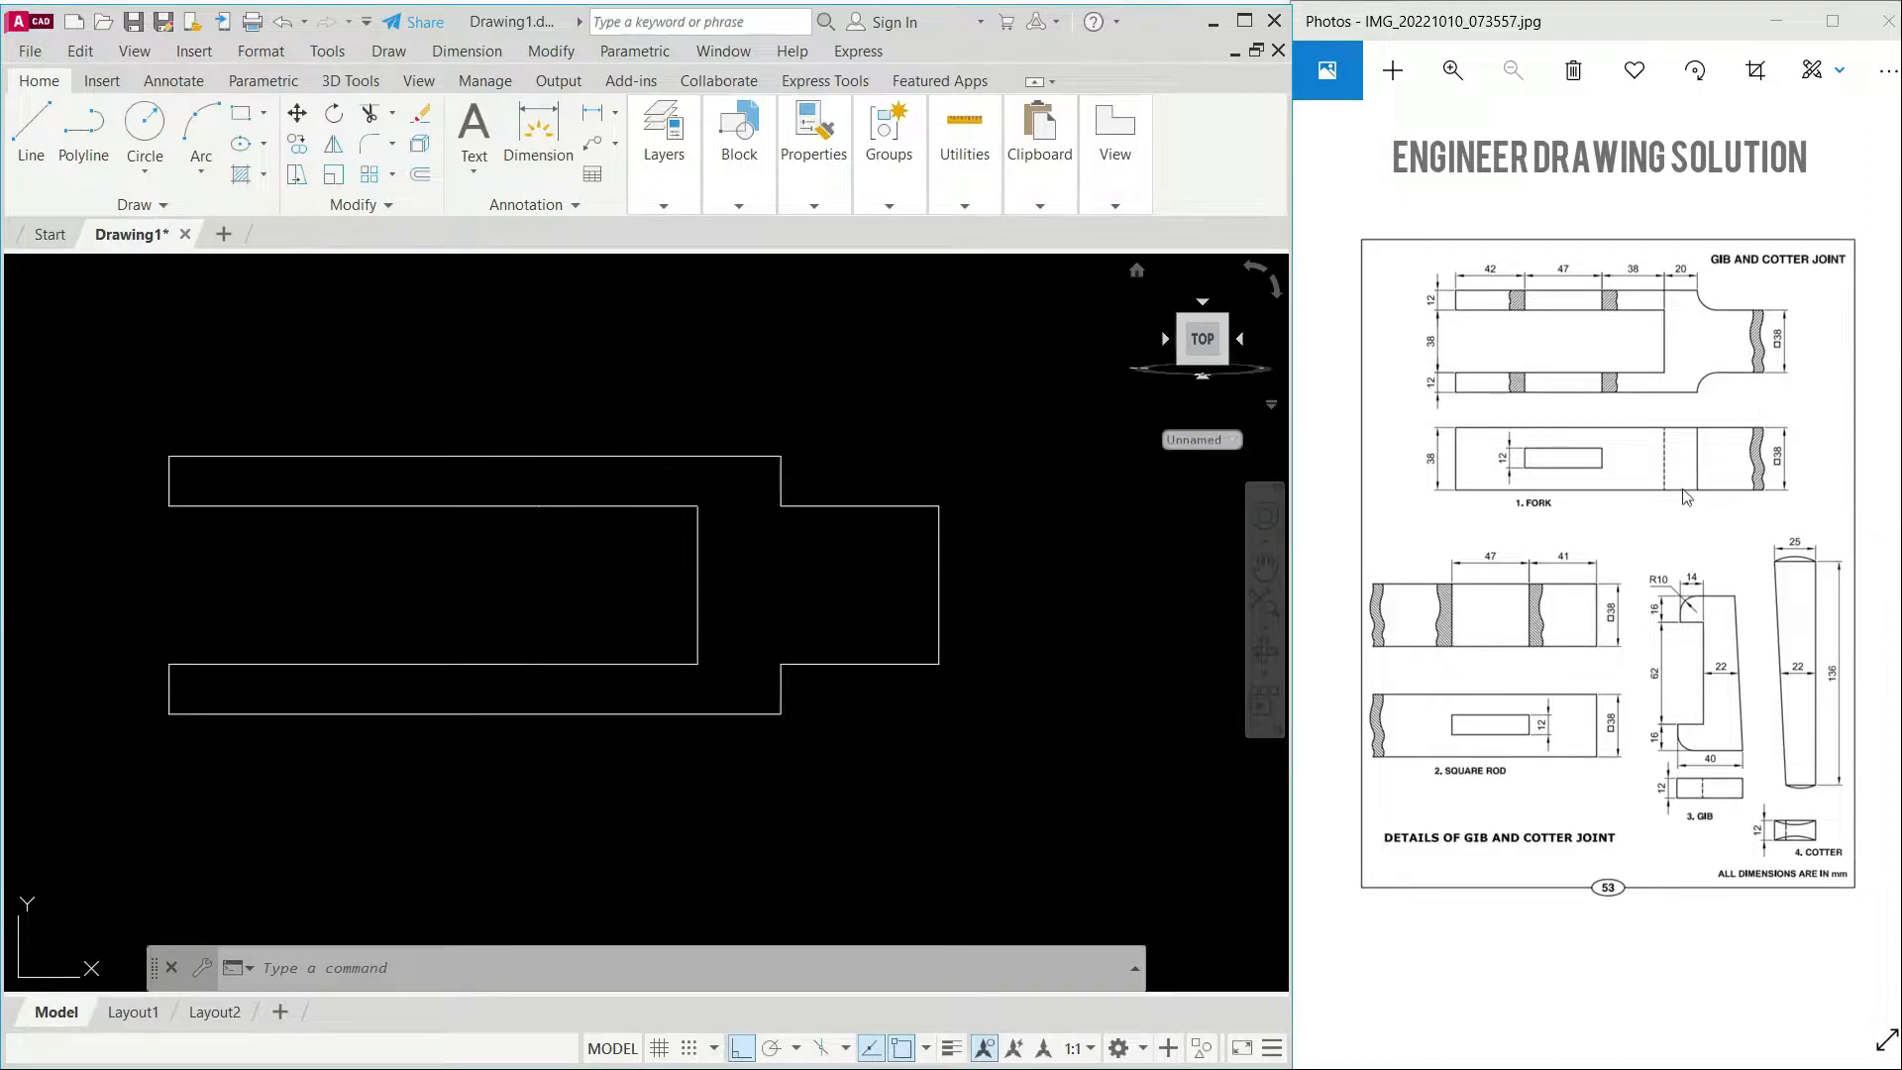
Step: Examine the fork's rounded shoulders and extrusion procedure in the reference images against the drawn profile
click(1885, 556)
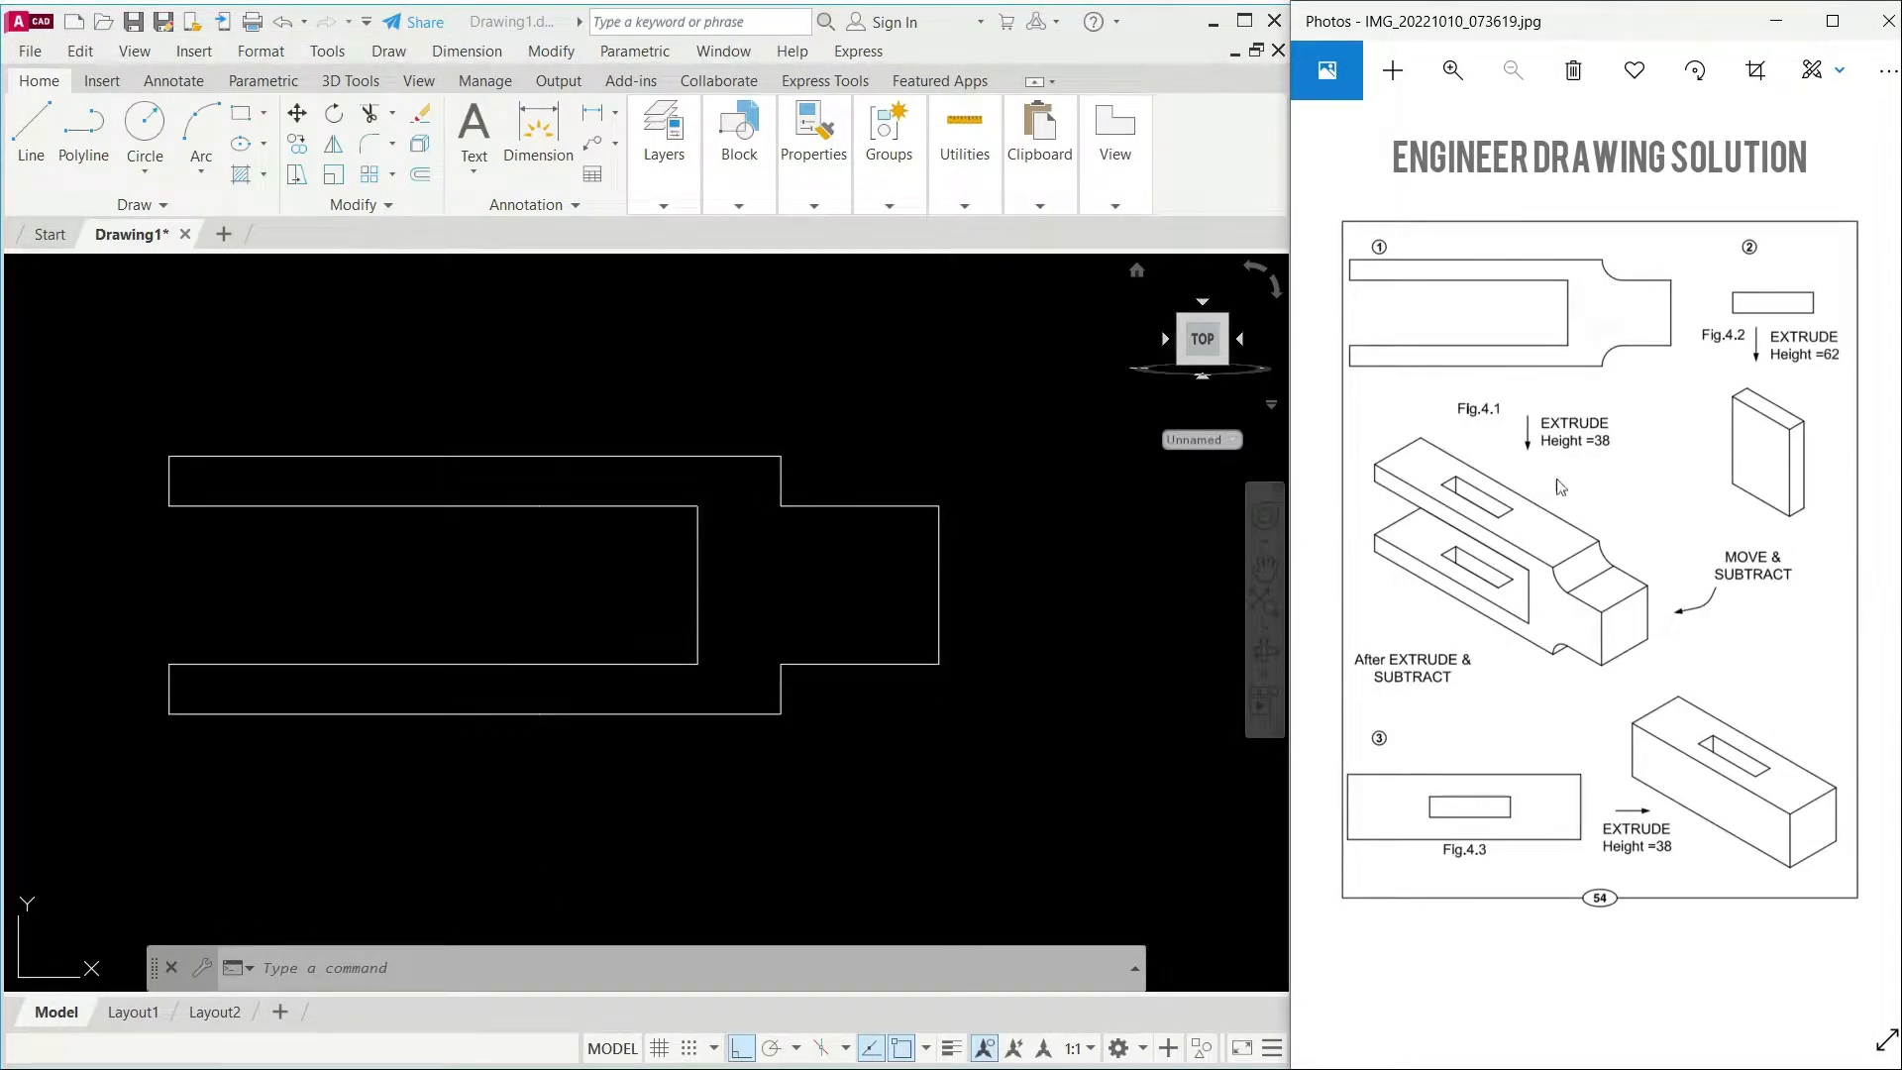
click(1323, 555)
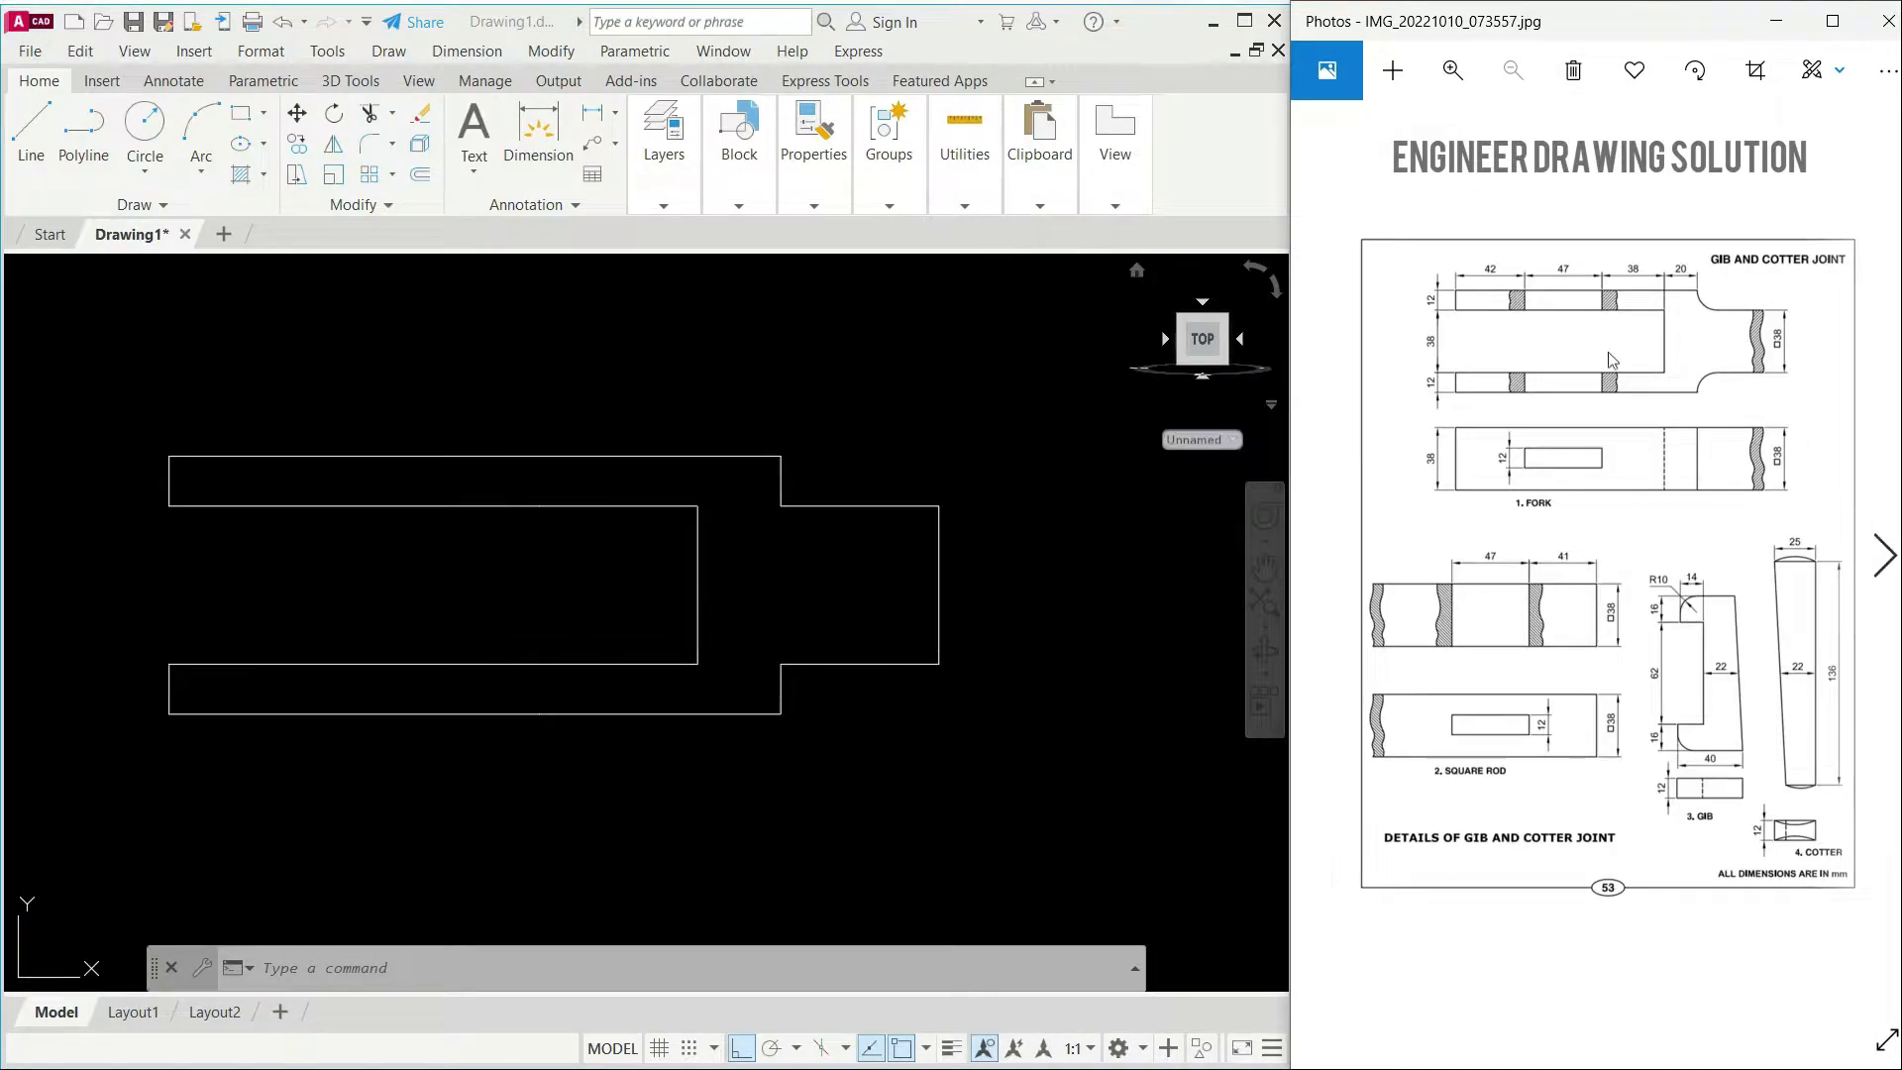
click(796, 366)
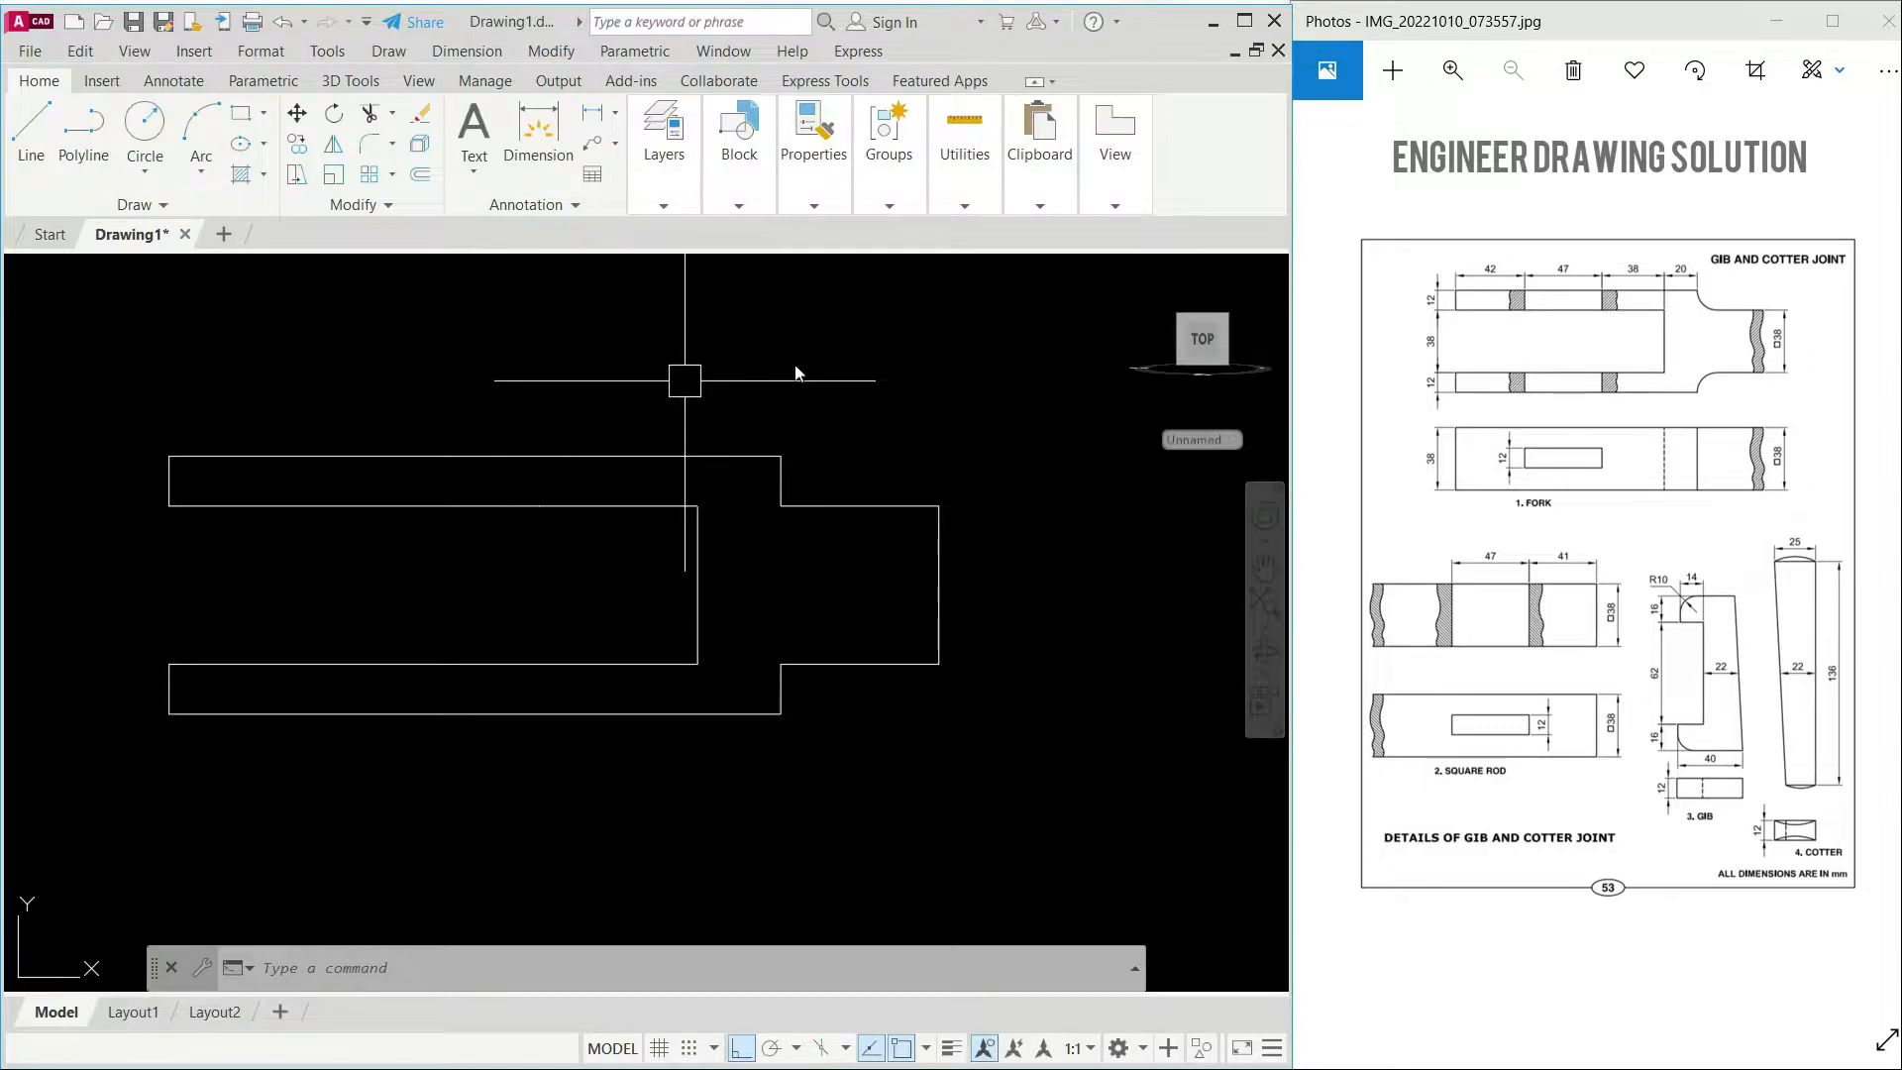
click(1728, 548)
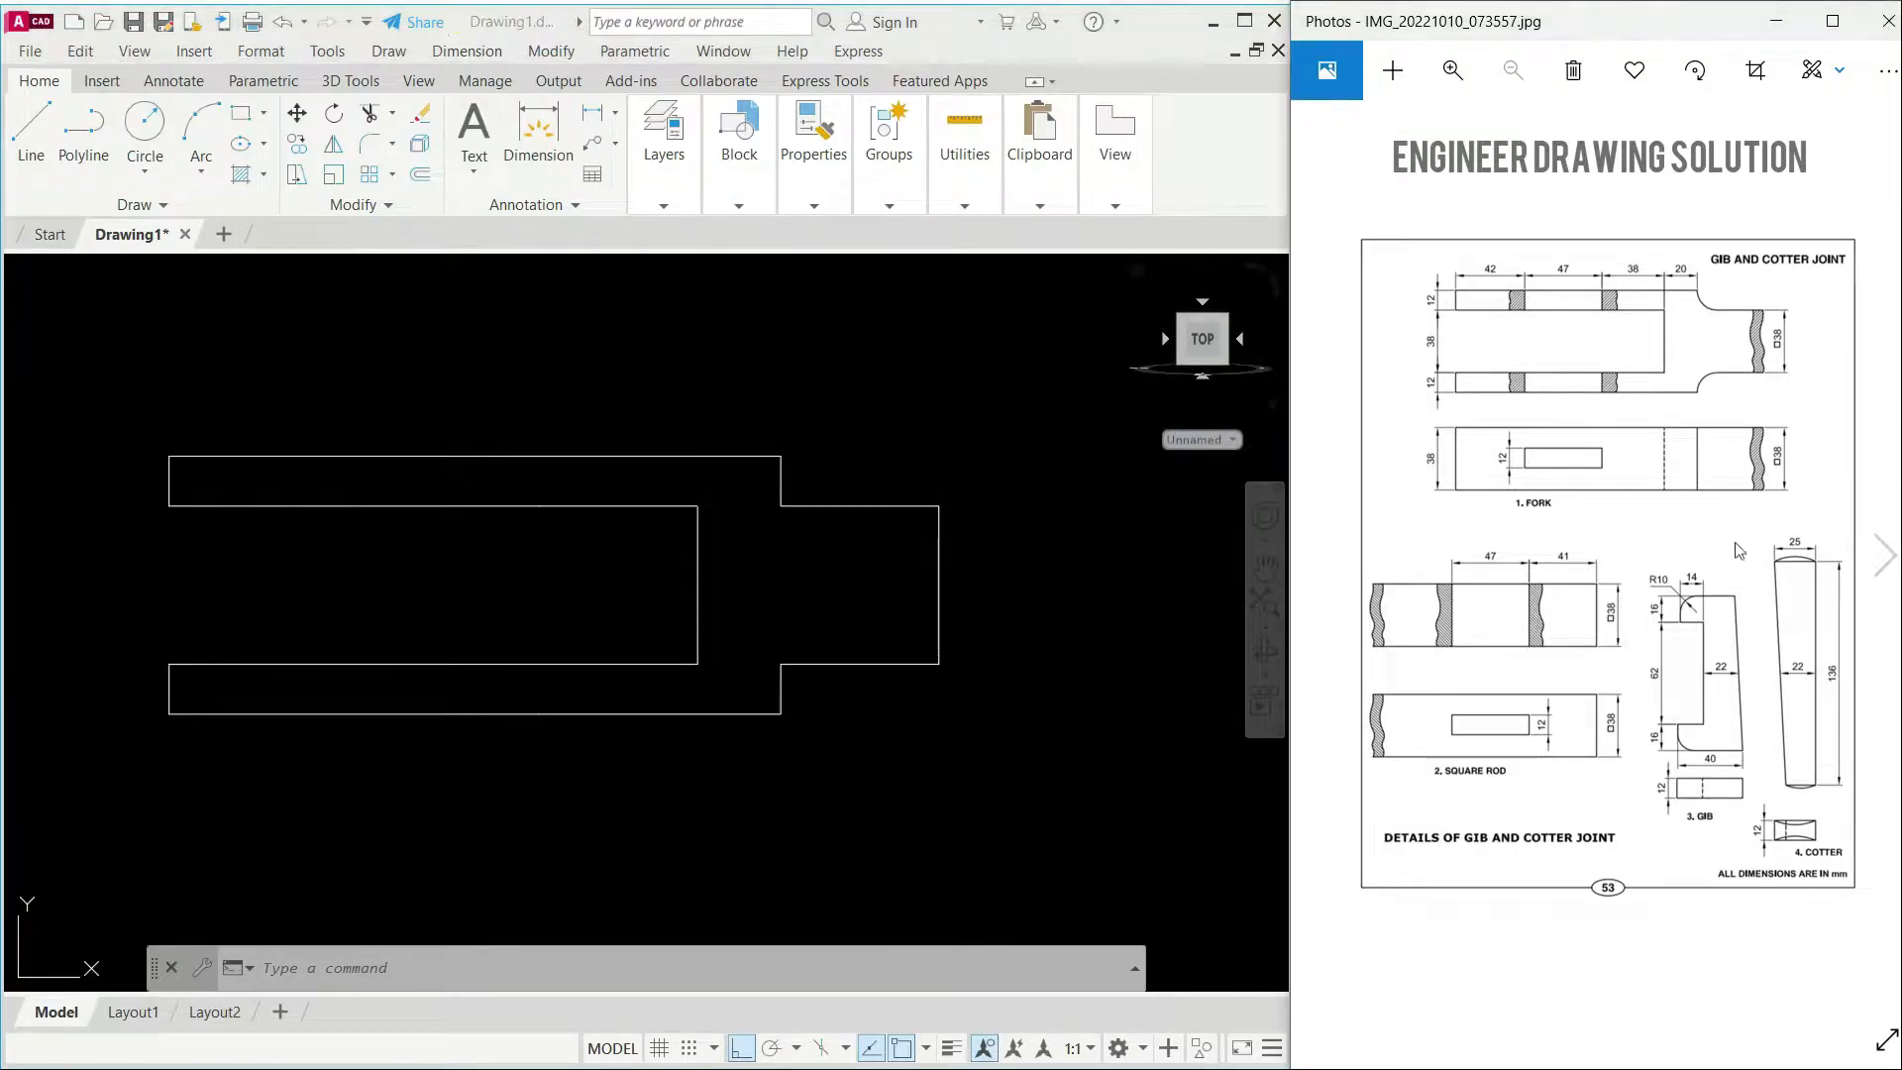
click(1884, 555)
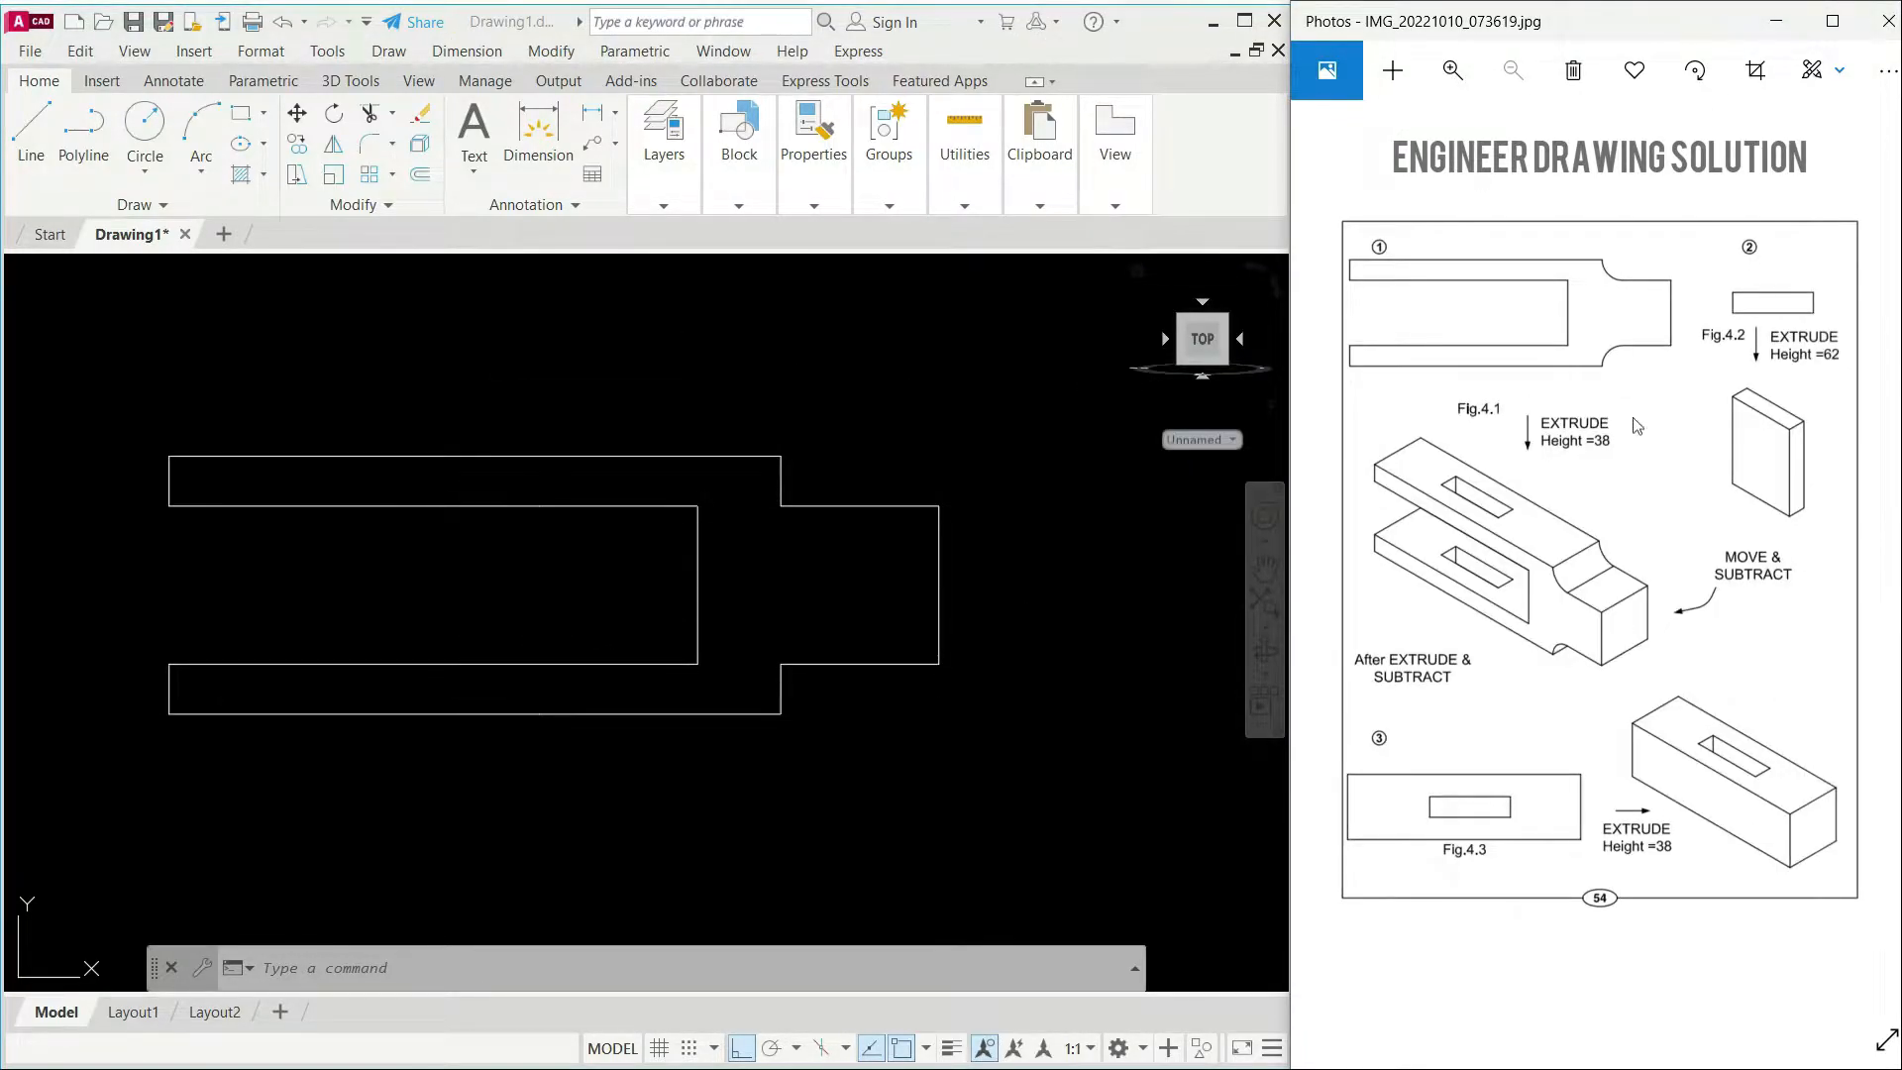
Step: Fillet the corner between the fork's upper shoulder and its shank with a 3 mm radius, using the Multiple option
click(1308, 552)
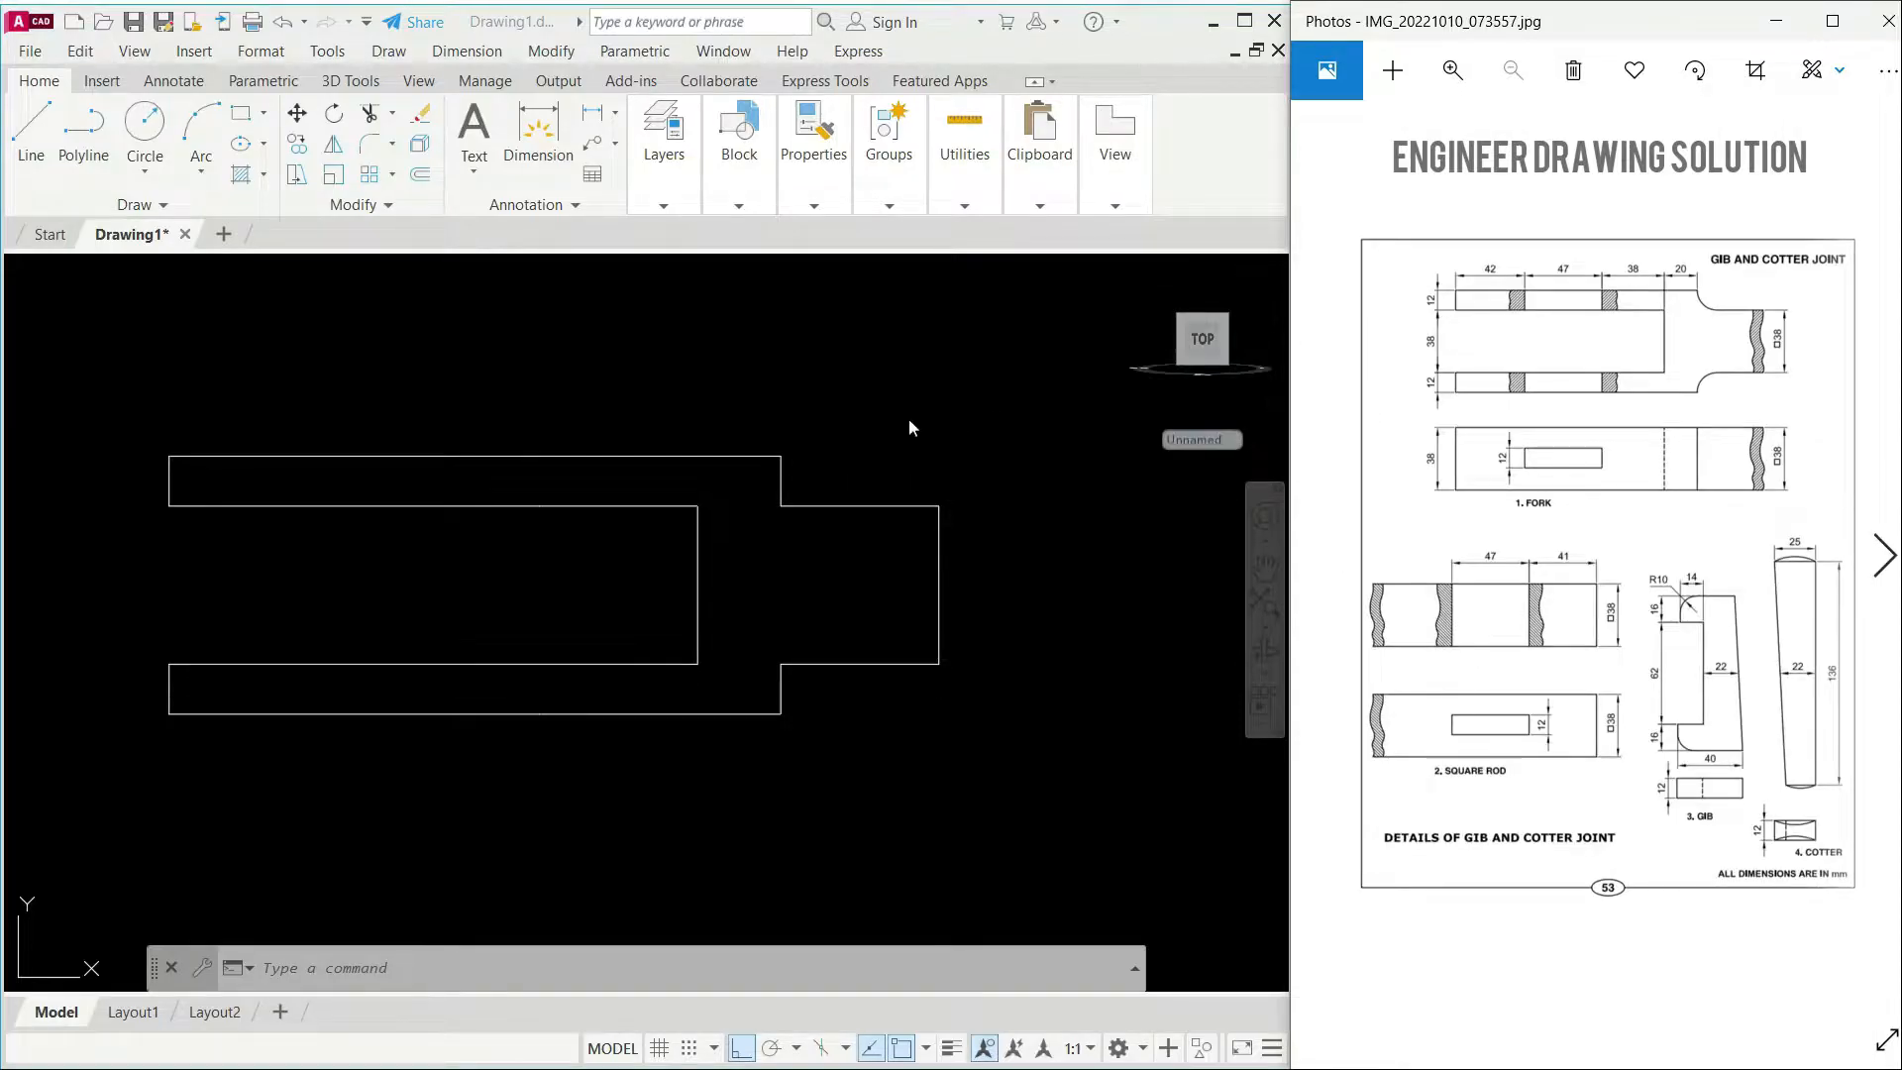
click(884, 400)
middle_drag(862, 412, 890, 377)
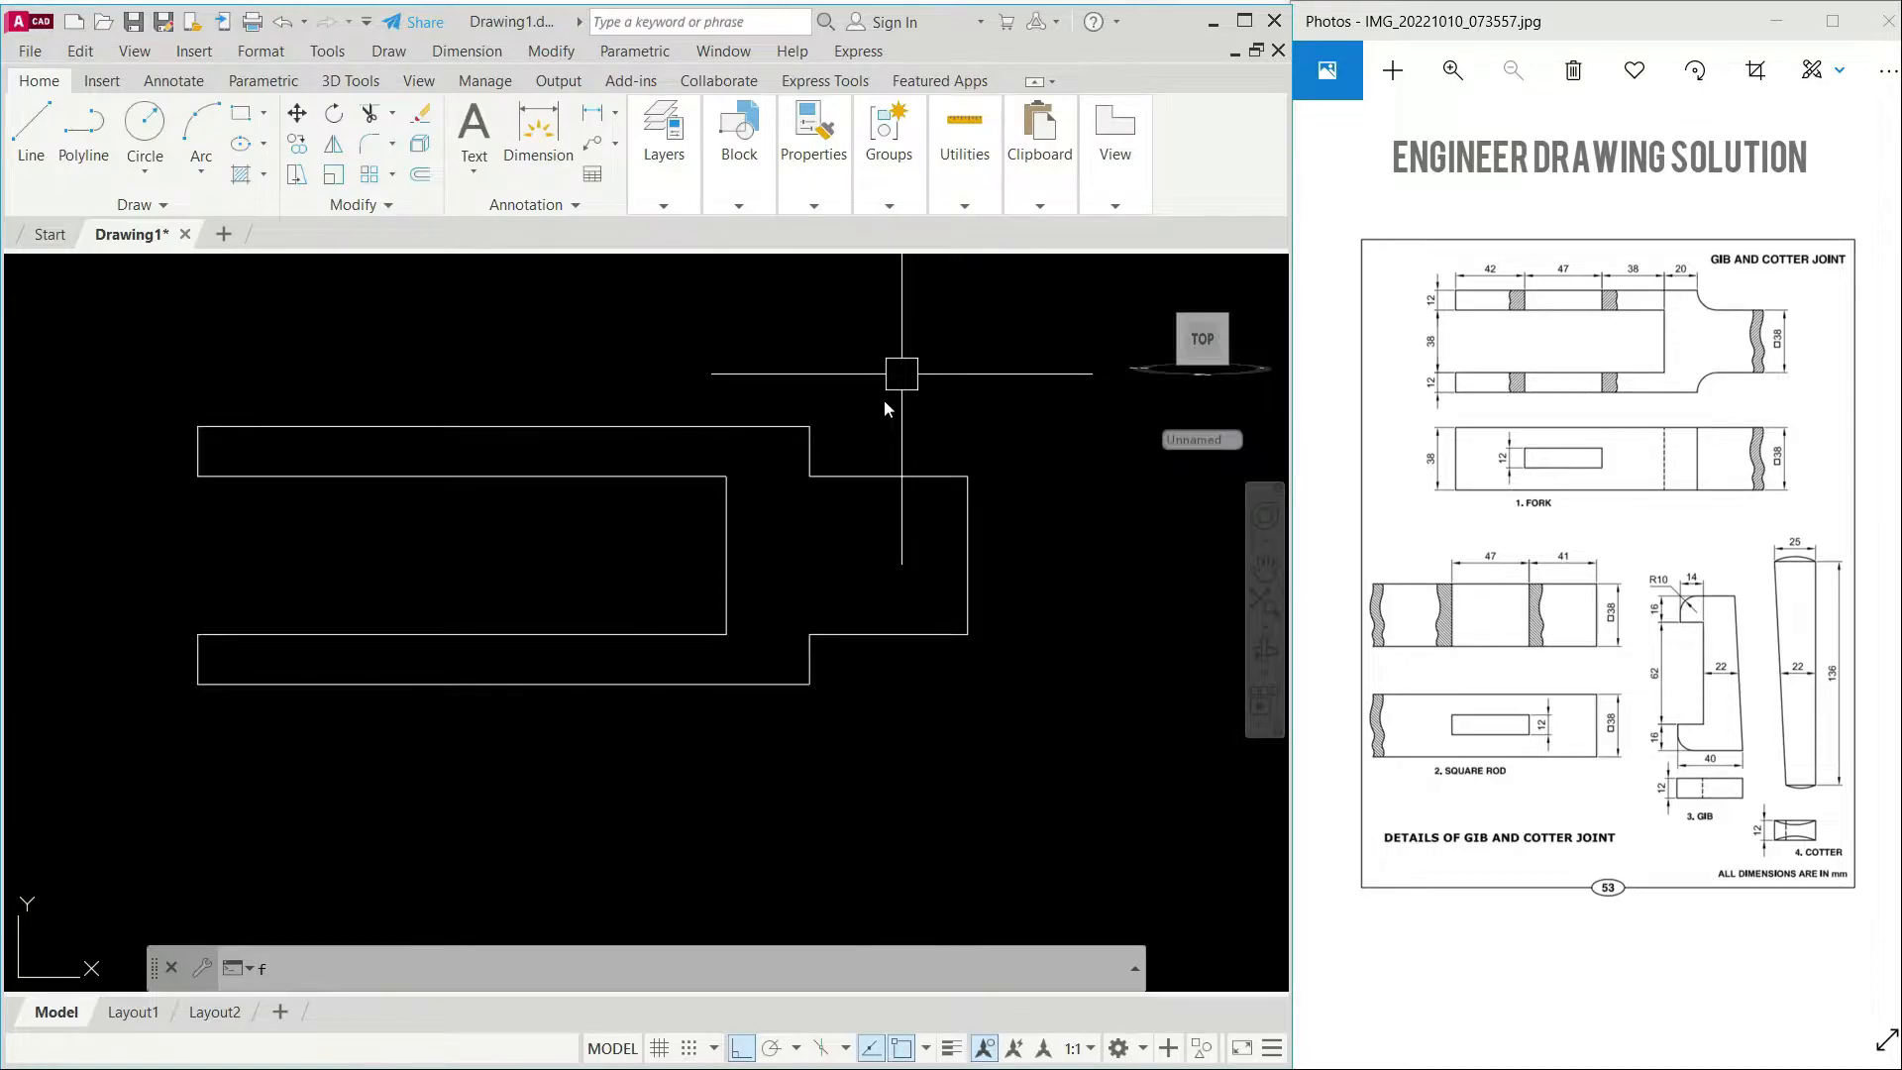
text(f)
key(Return)
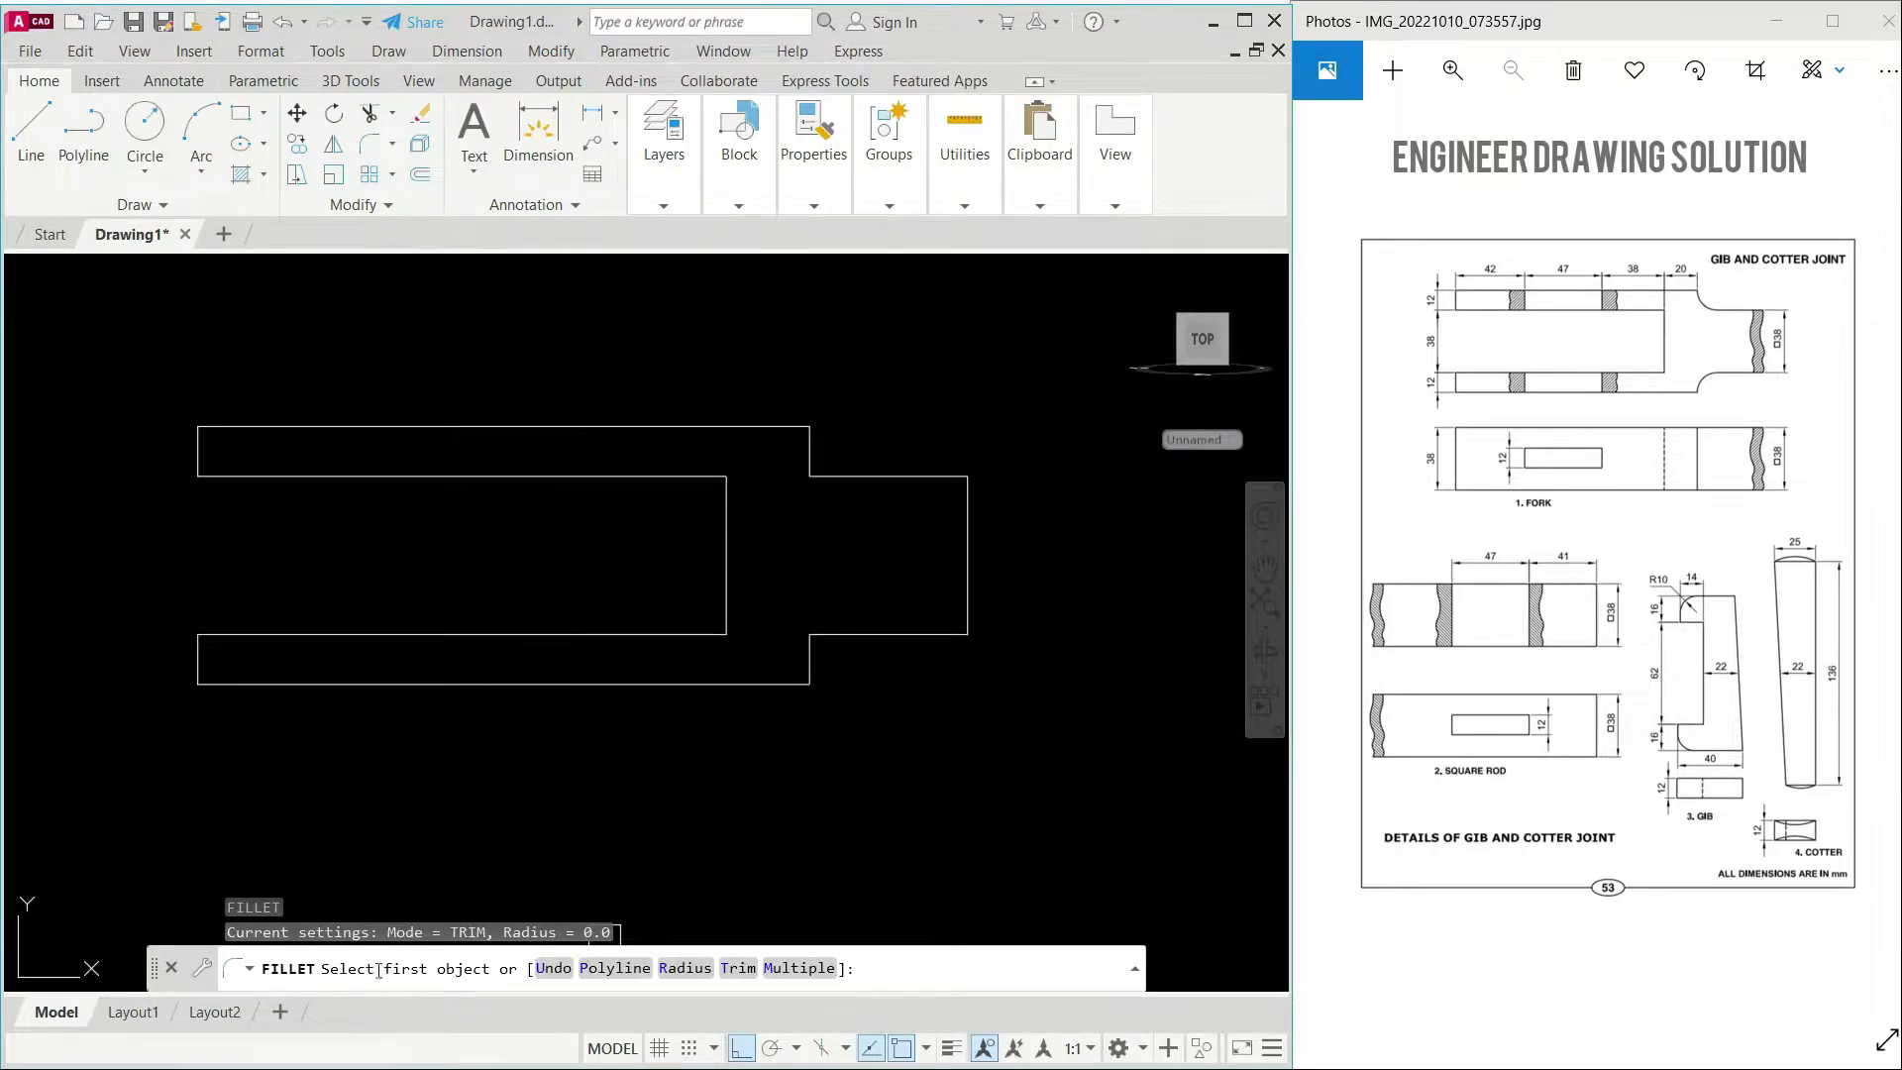
click(803, 969)
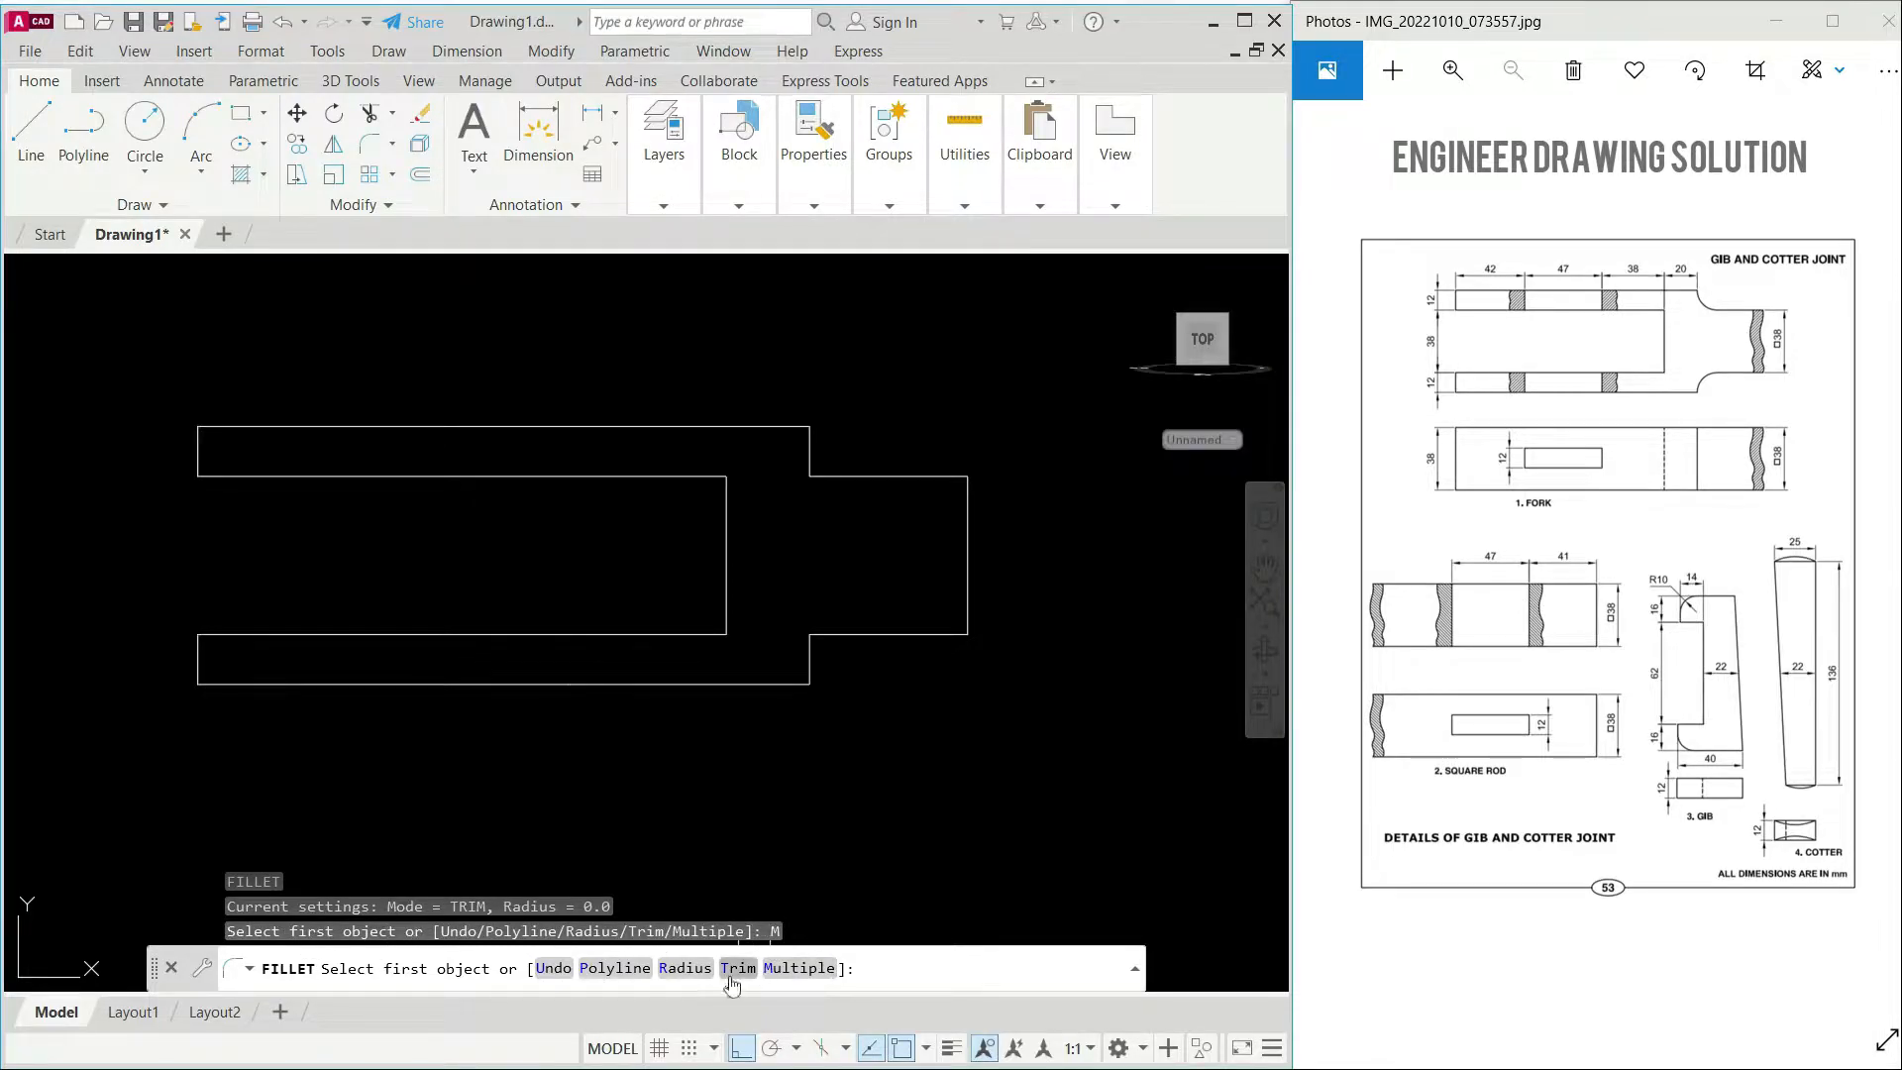
click(698, 971)
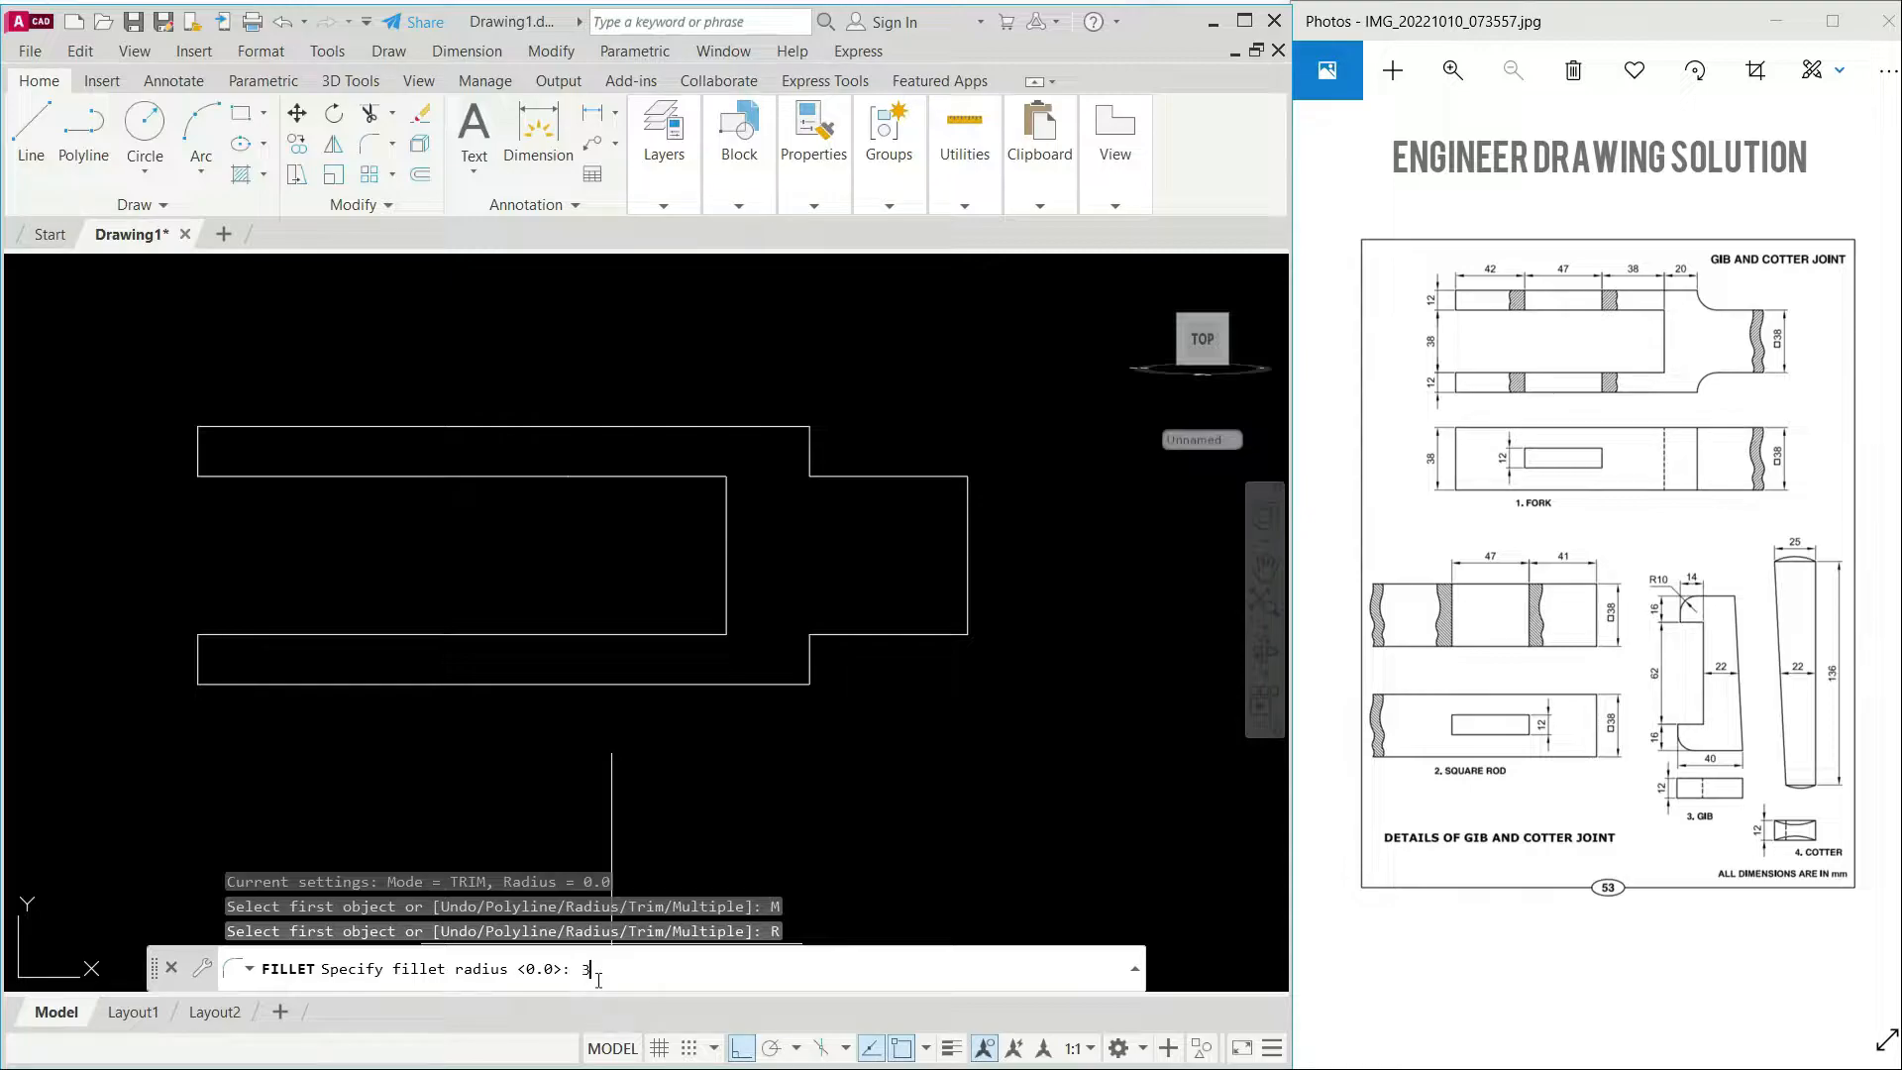
key(Return)
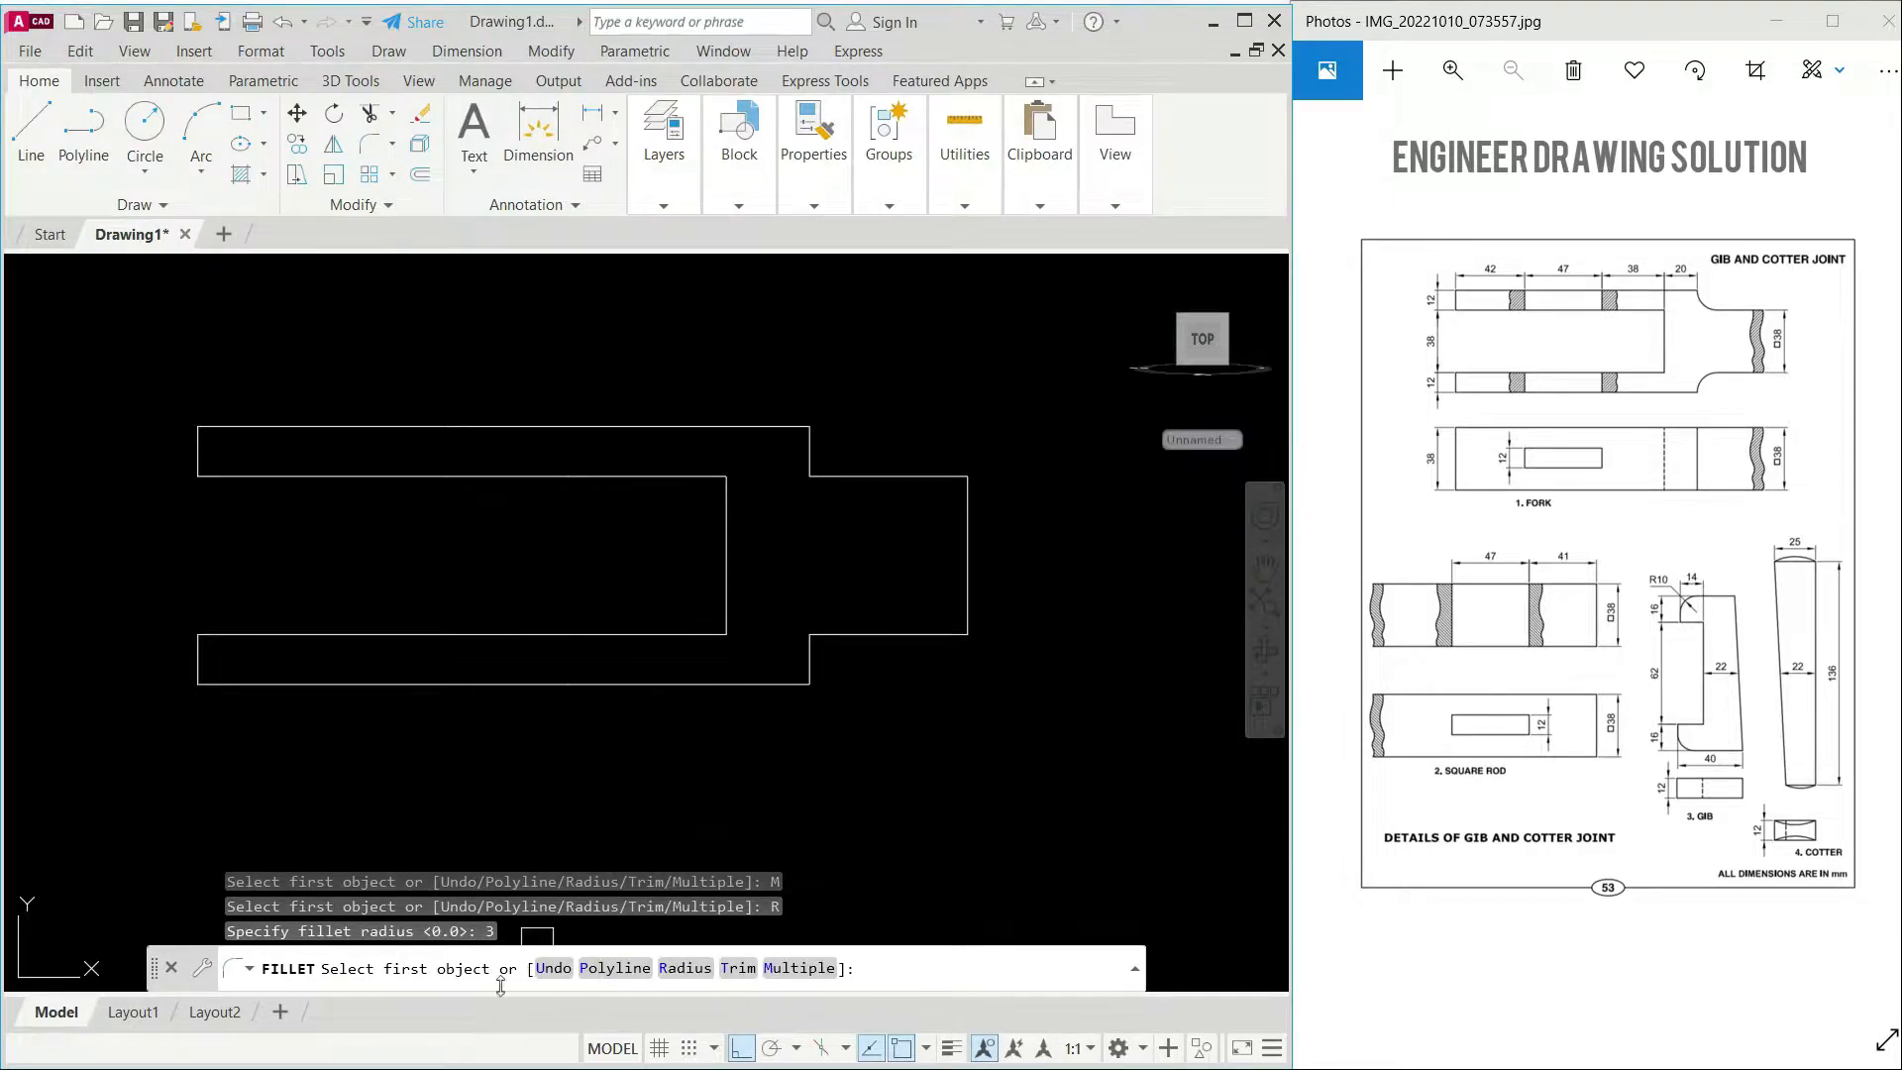
click(850, 475)
scroll(850, 460, up, 4)
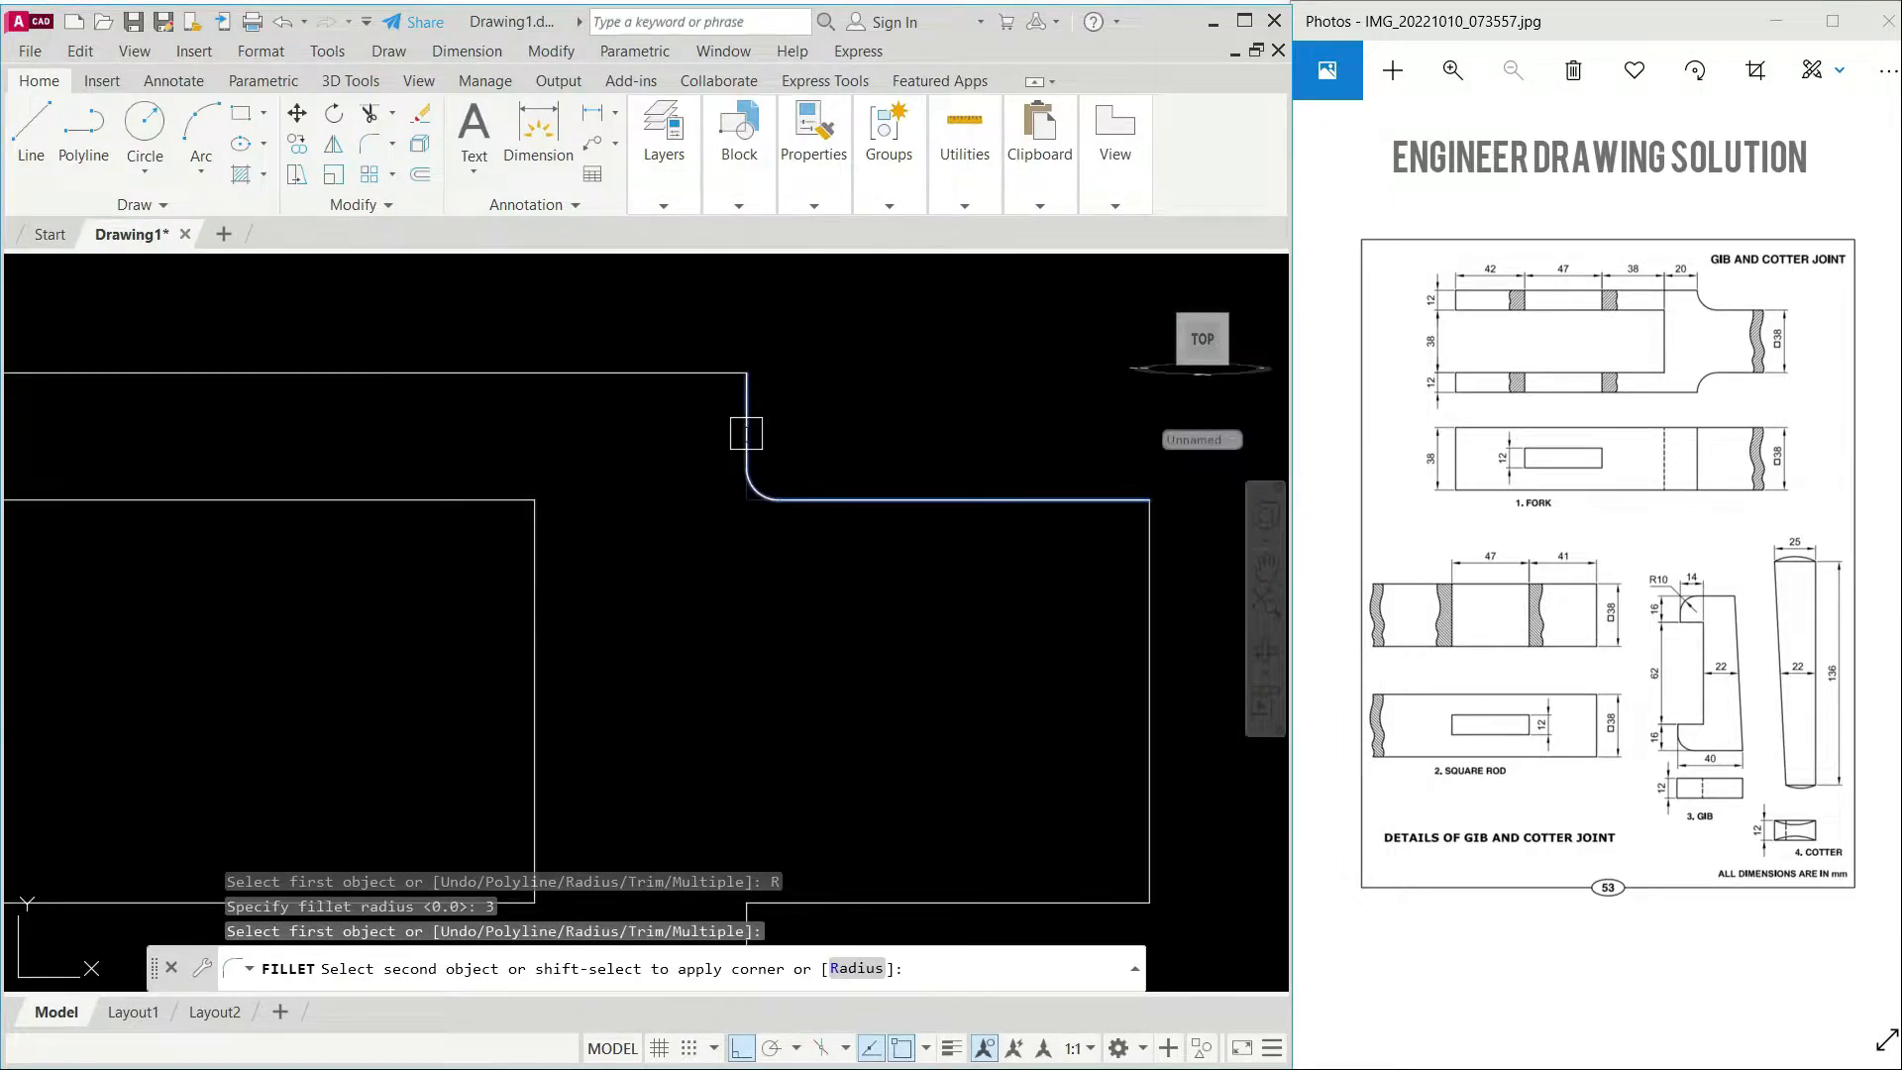
click(745, 434)
Step: Fillet the matching lower shoulder corner of the fork with the same radius and end the fillet command
scroll(815, 390, down, 4)
scroll(763, 620, up, 6)
click(896, 542)
click(846, 565)
scroll(837, 515, down, 5)
key(Escape)
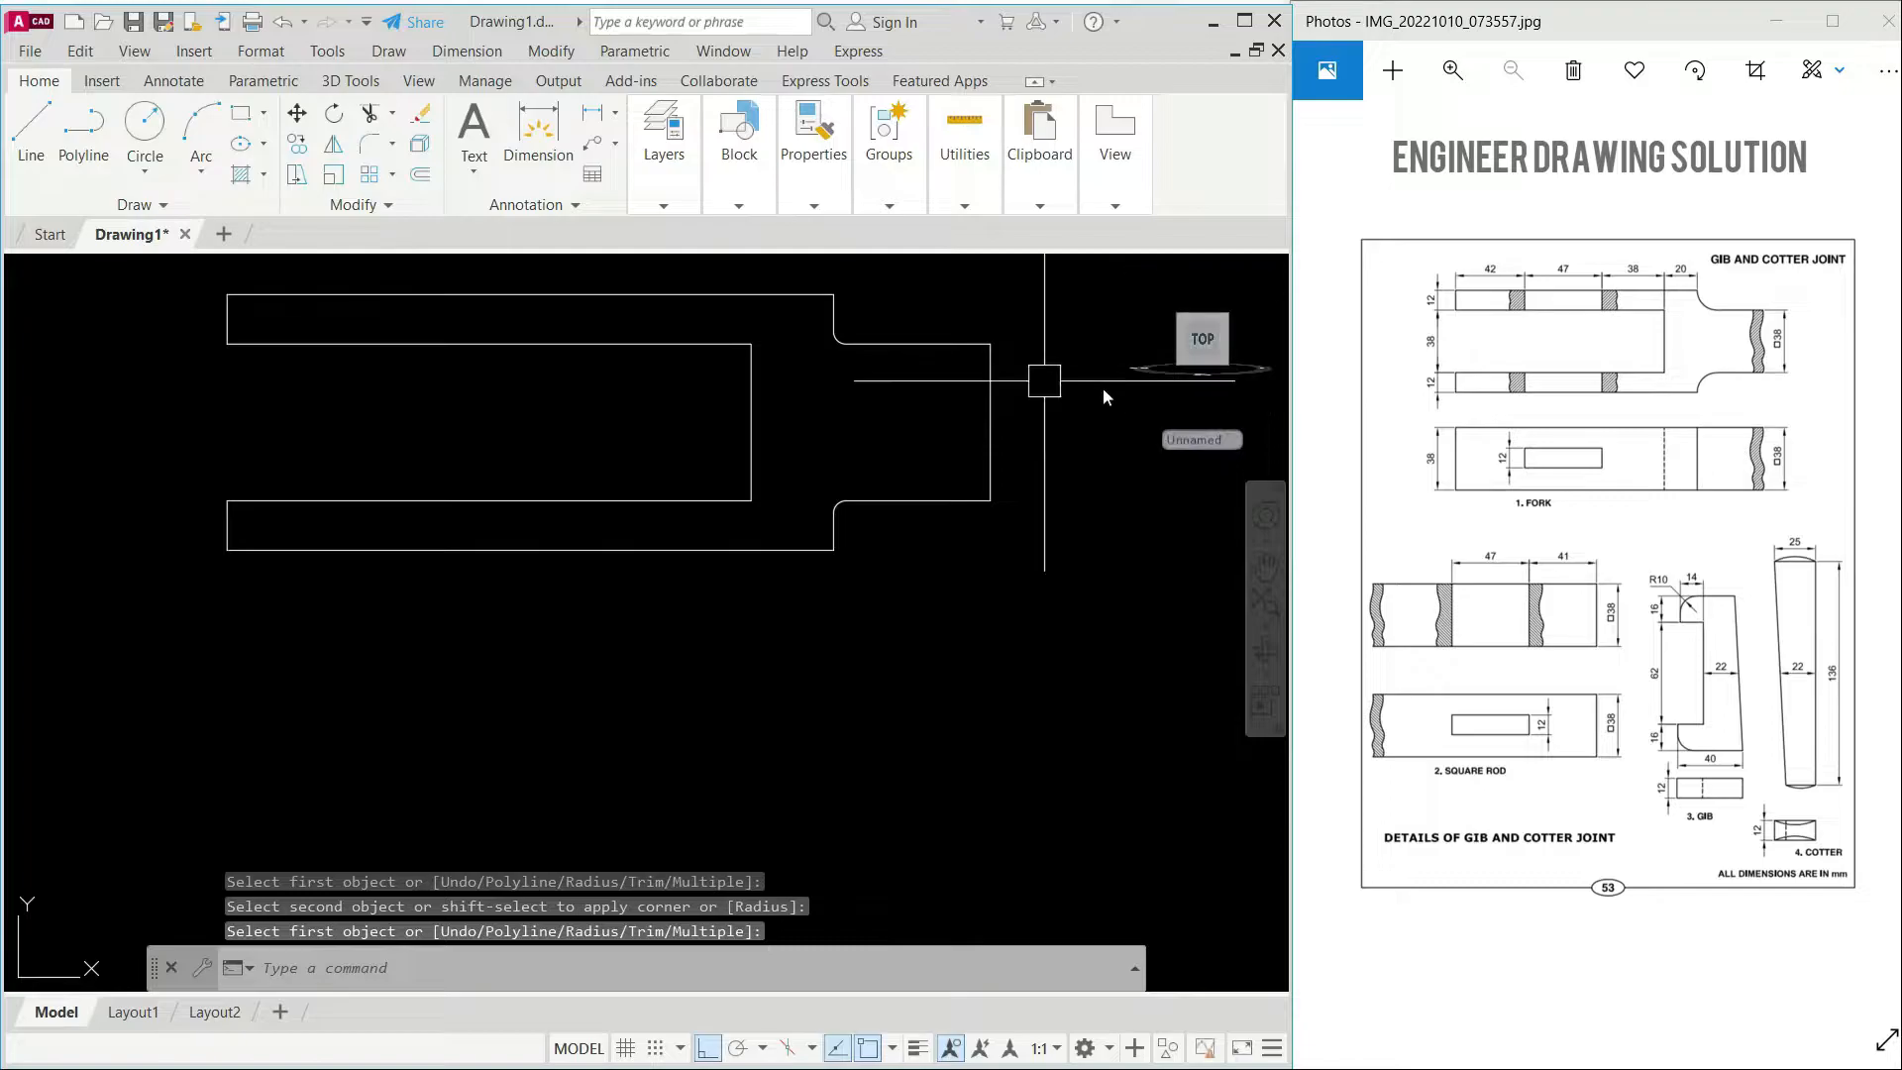
Step: Convert all the lines and arcs of the fork's closed outline into a single region
click(1447, 373)
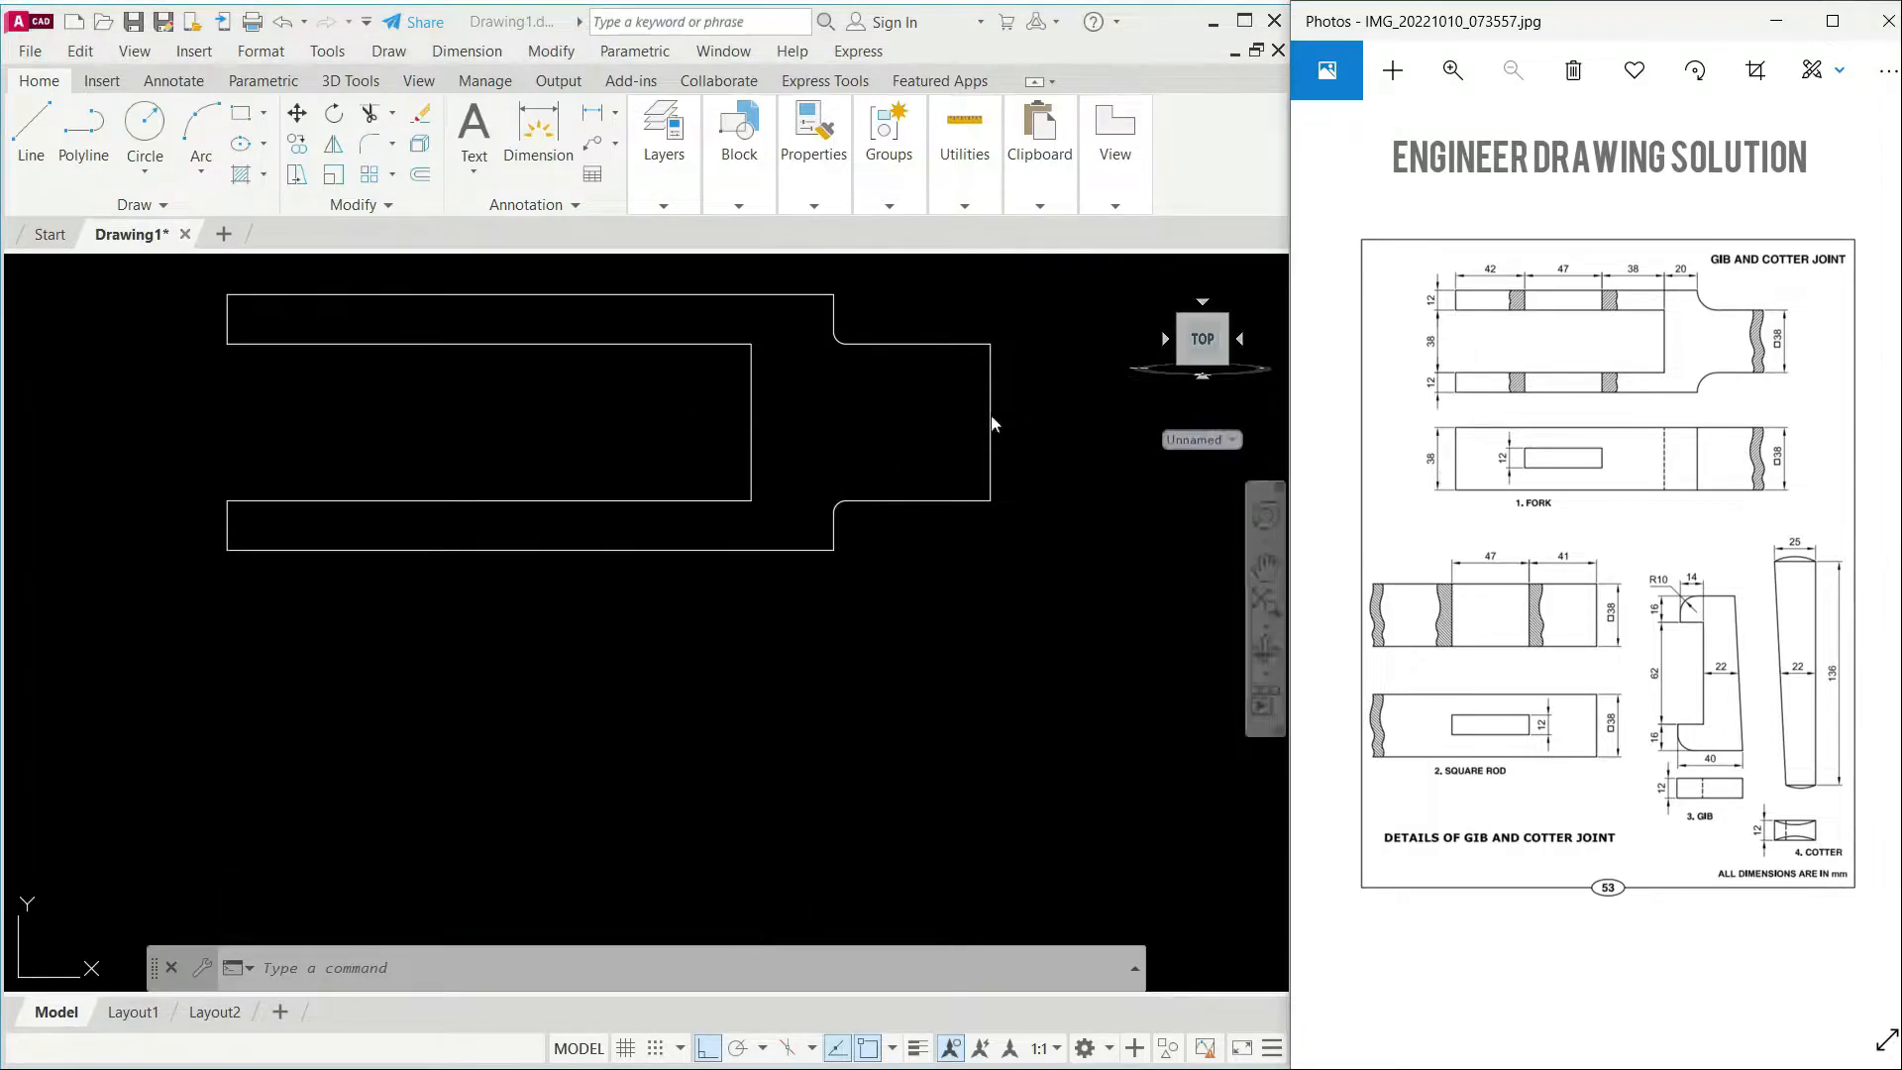
click(859, 386)
middle_drag(829, 429, 811, 510)
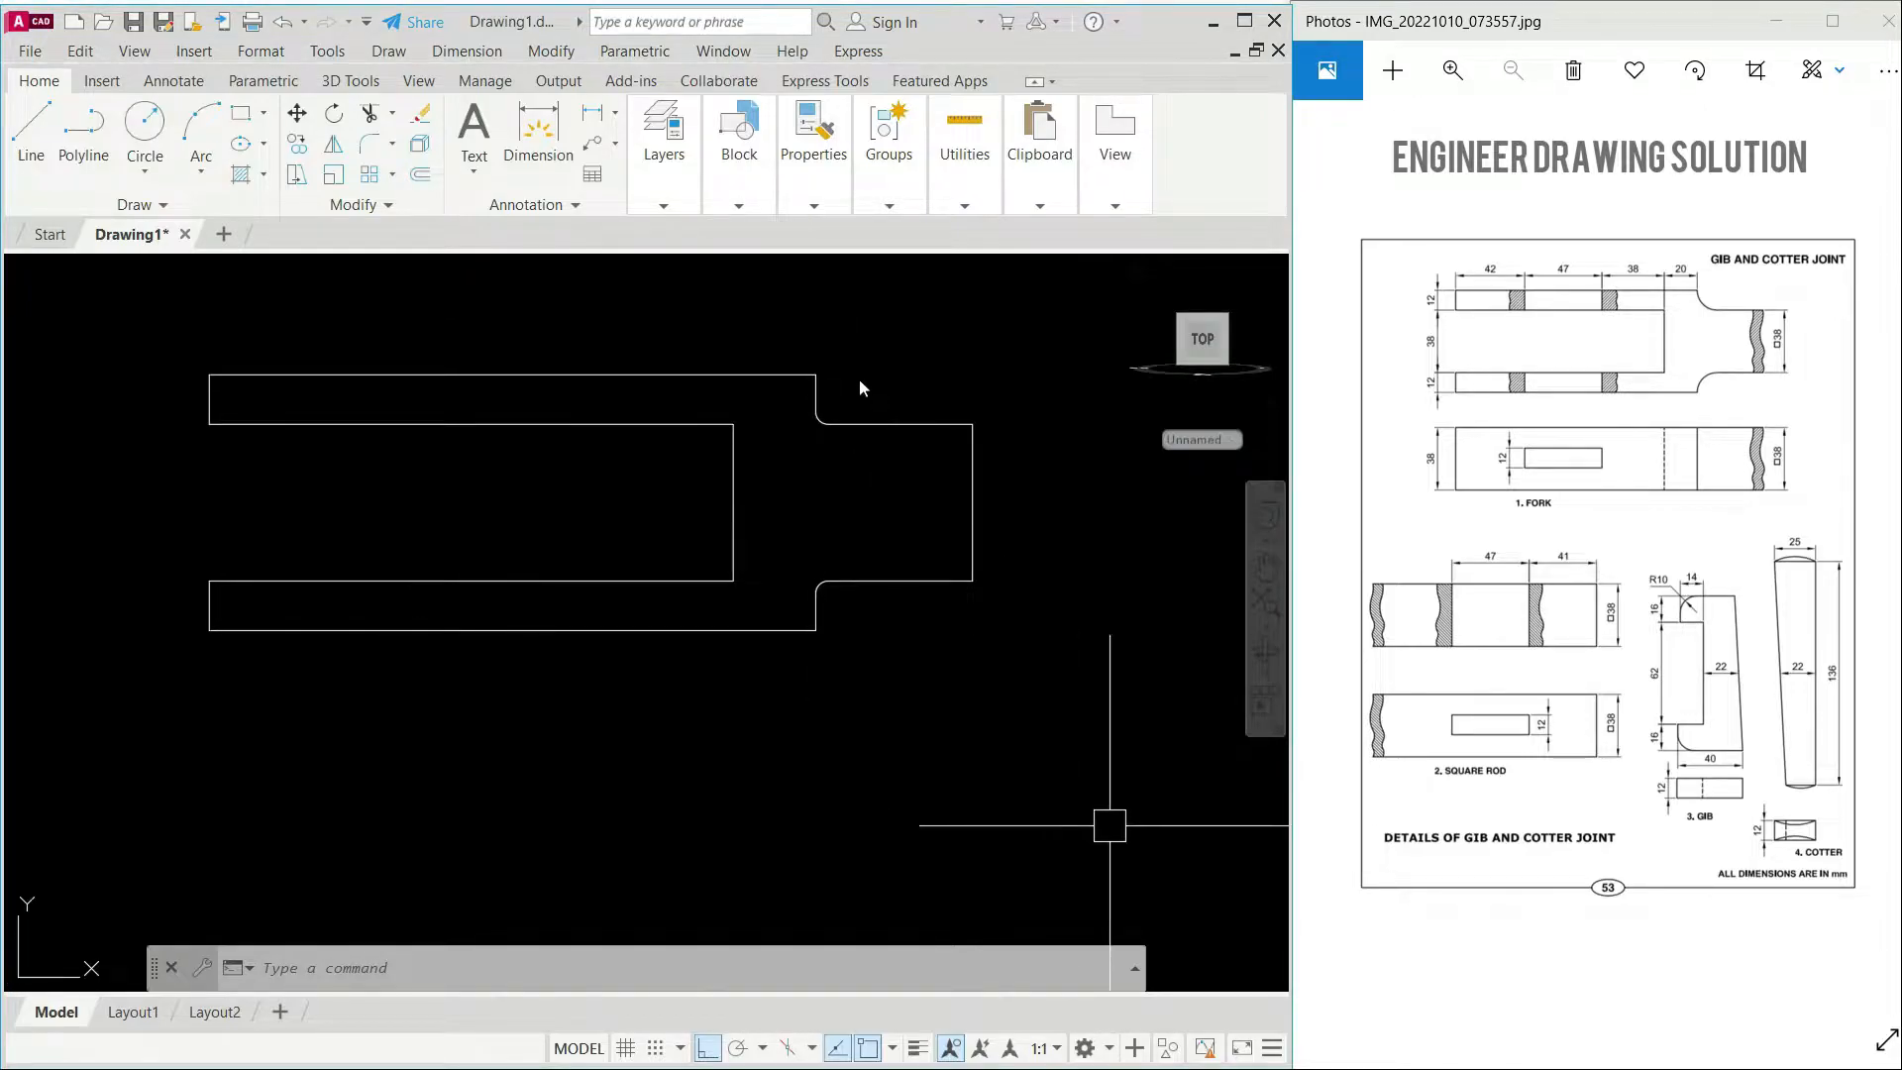
text(reg)
key(Return)
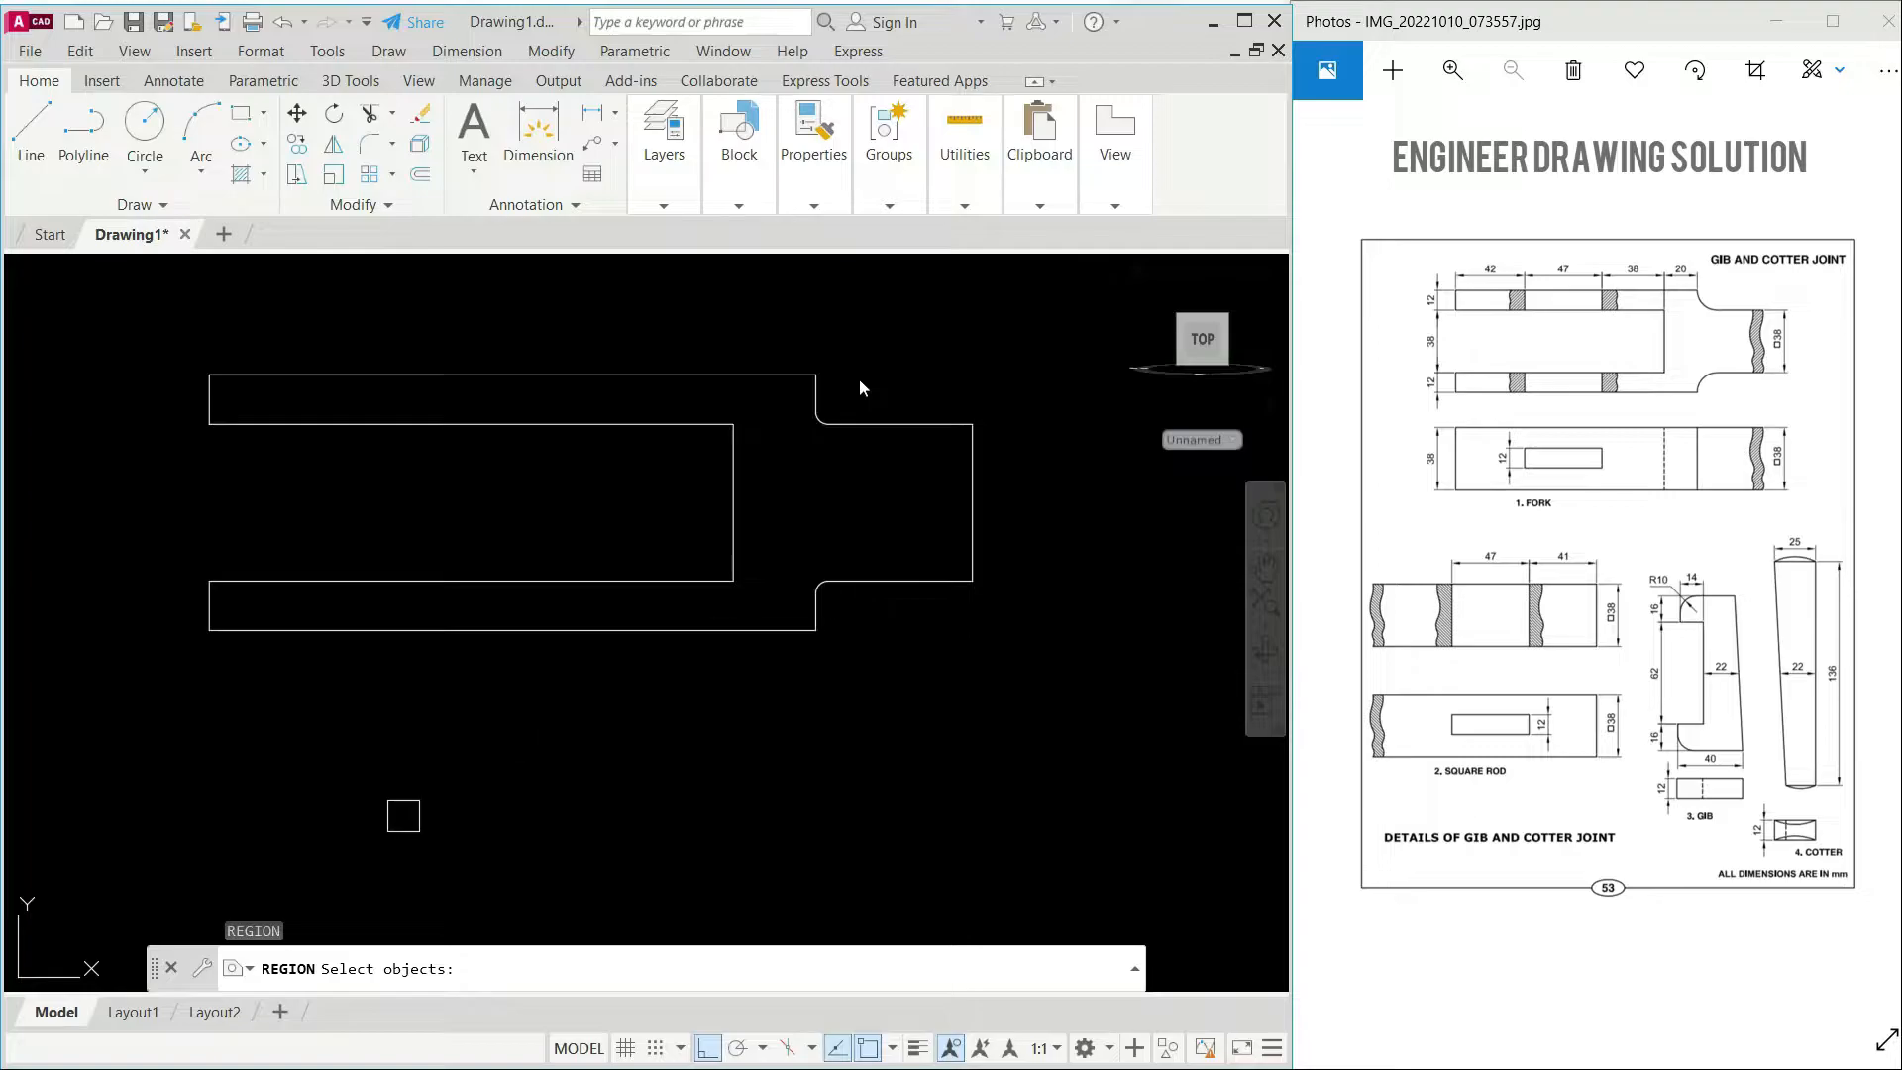
click(1024, 757)
click(181, 335)
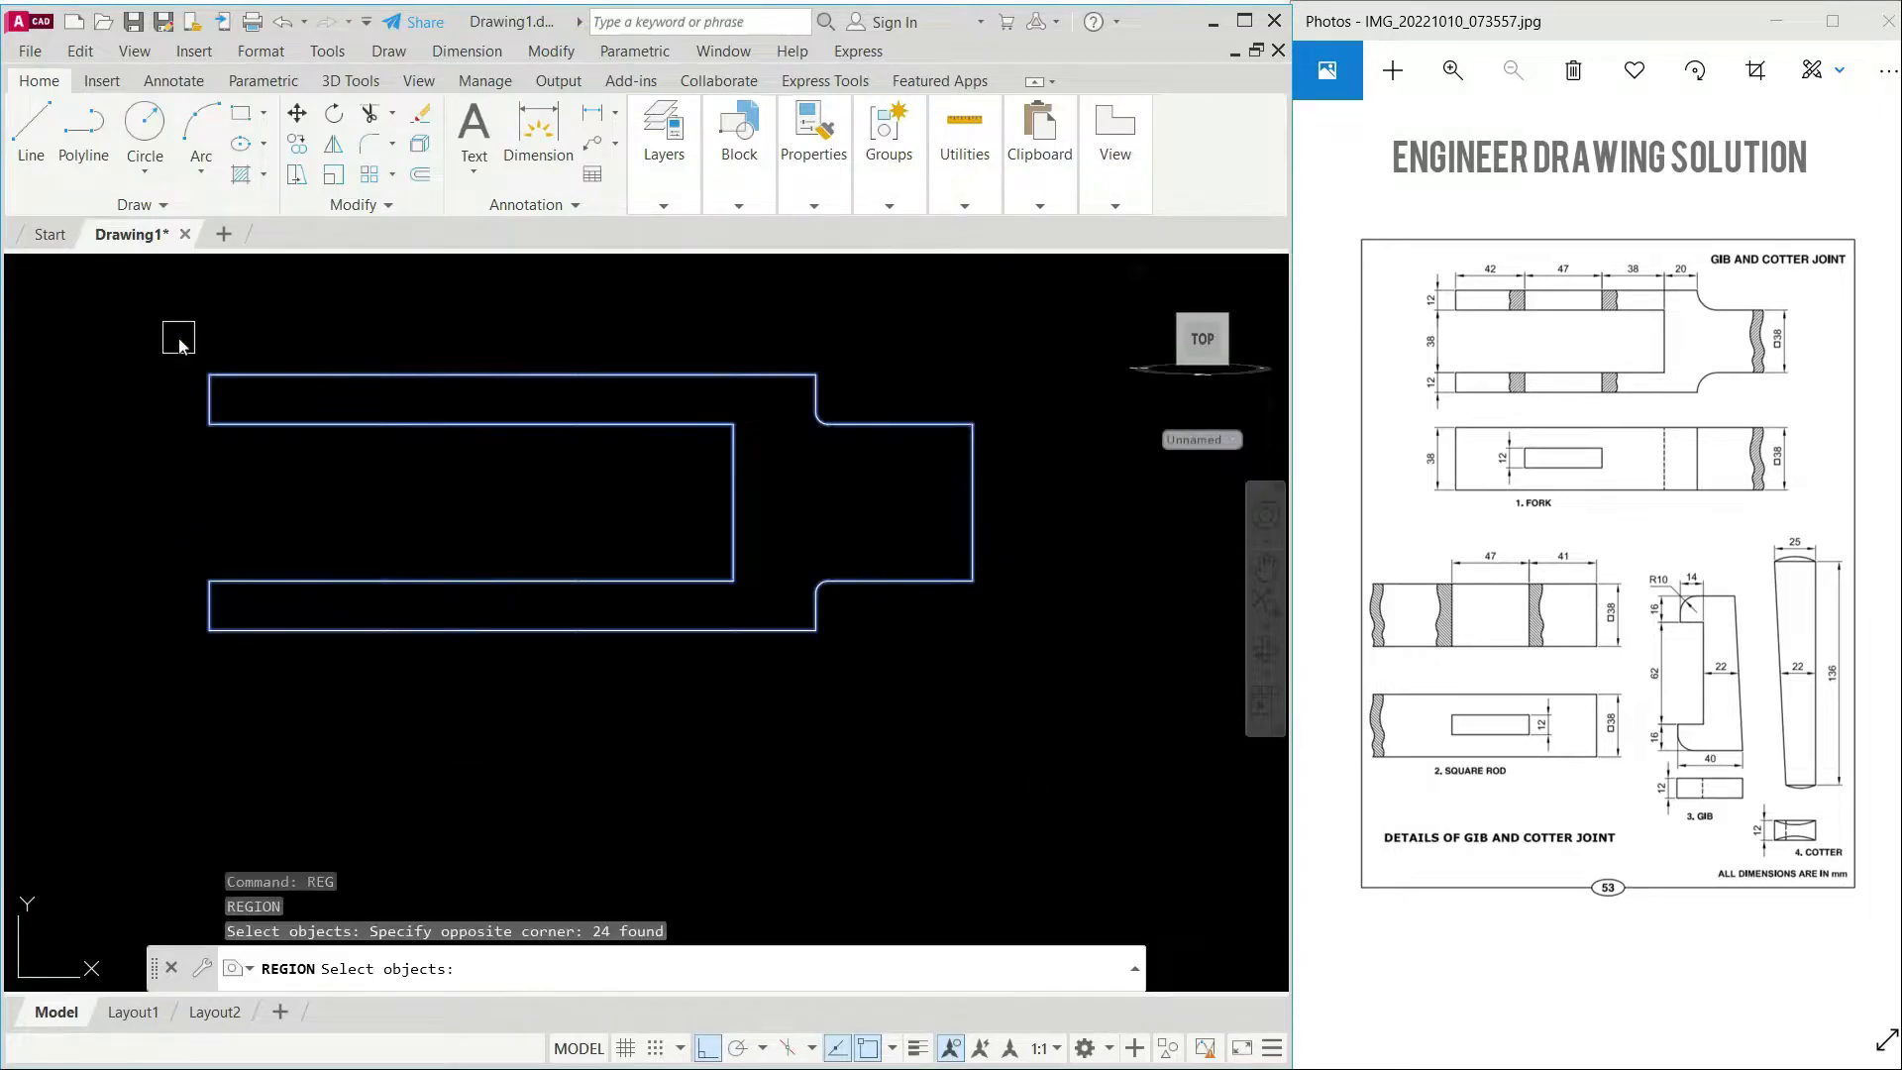
key(Return)
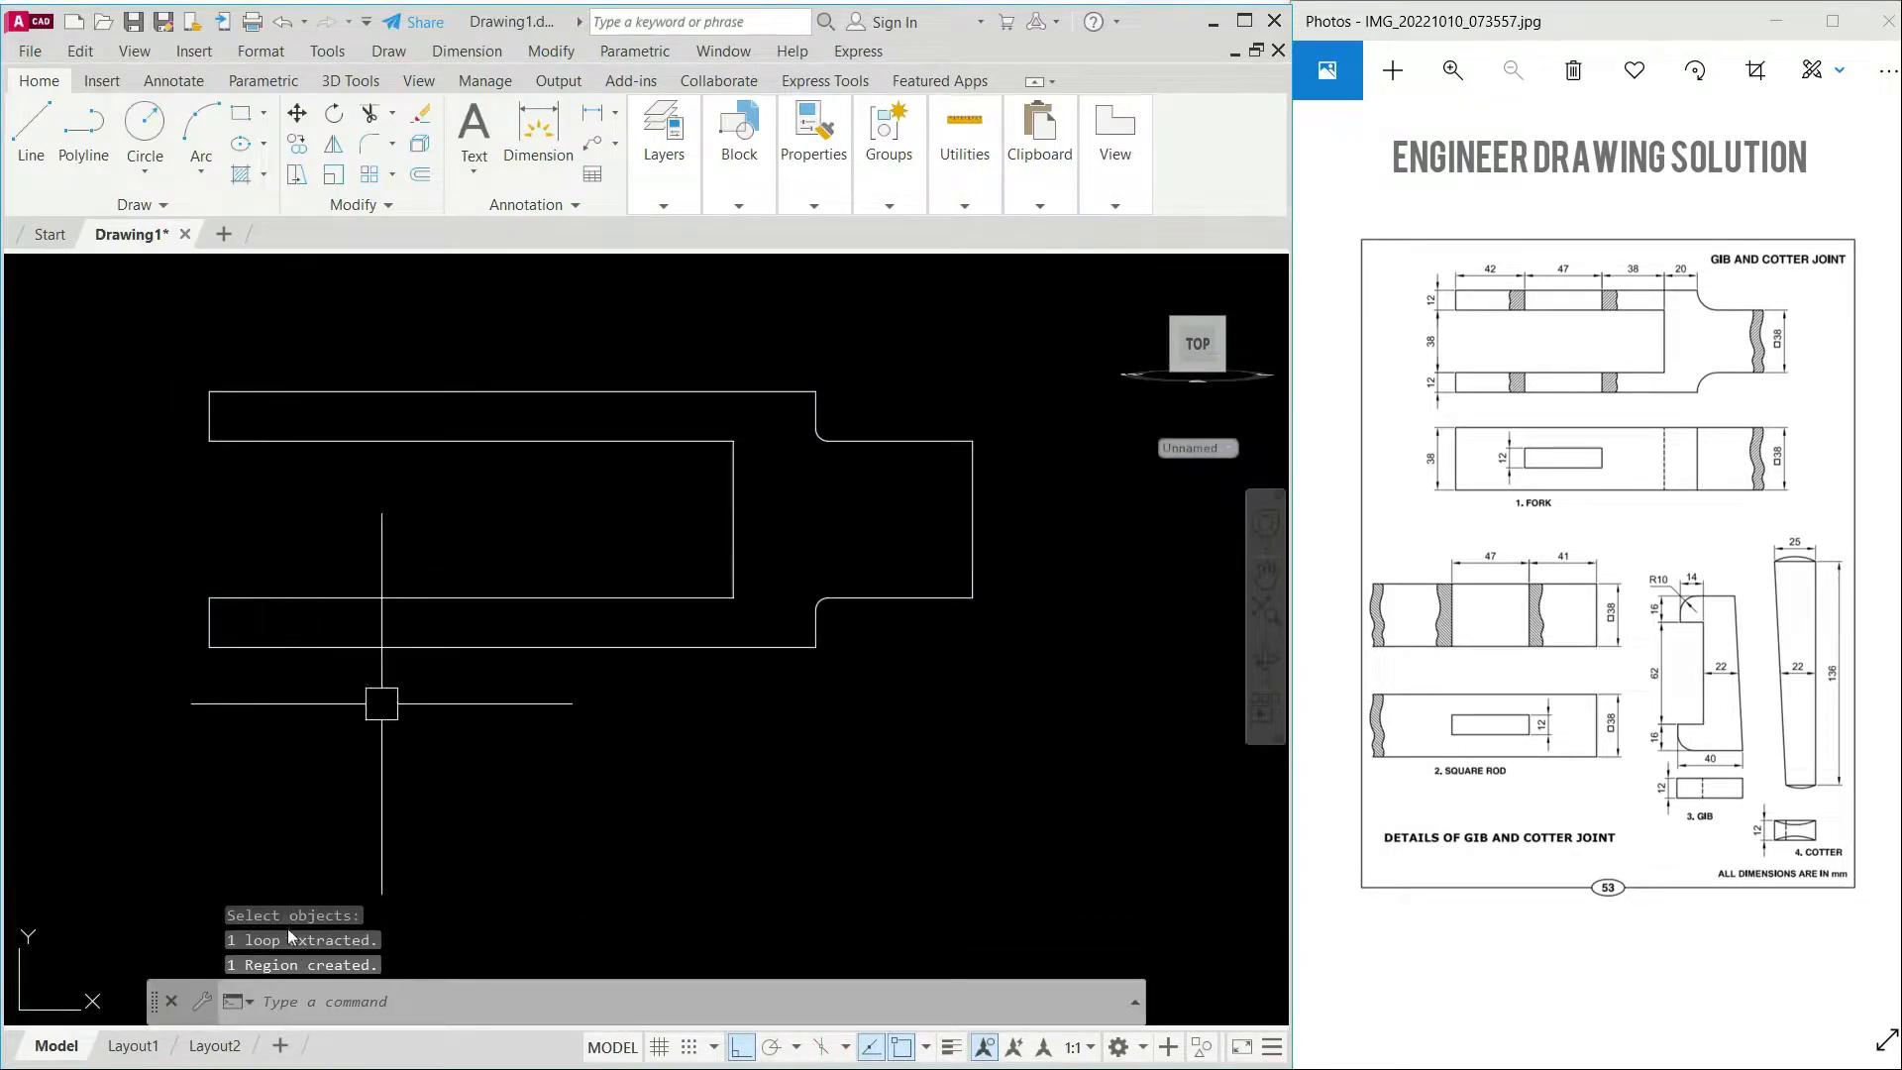
click(426, 639)
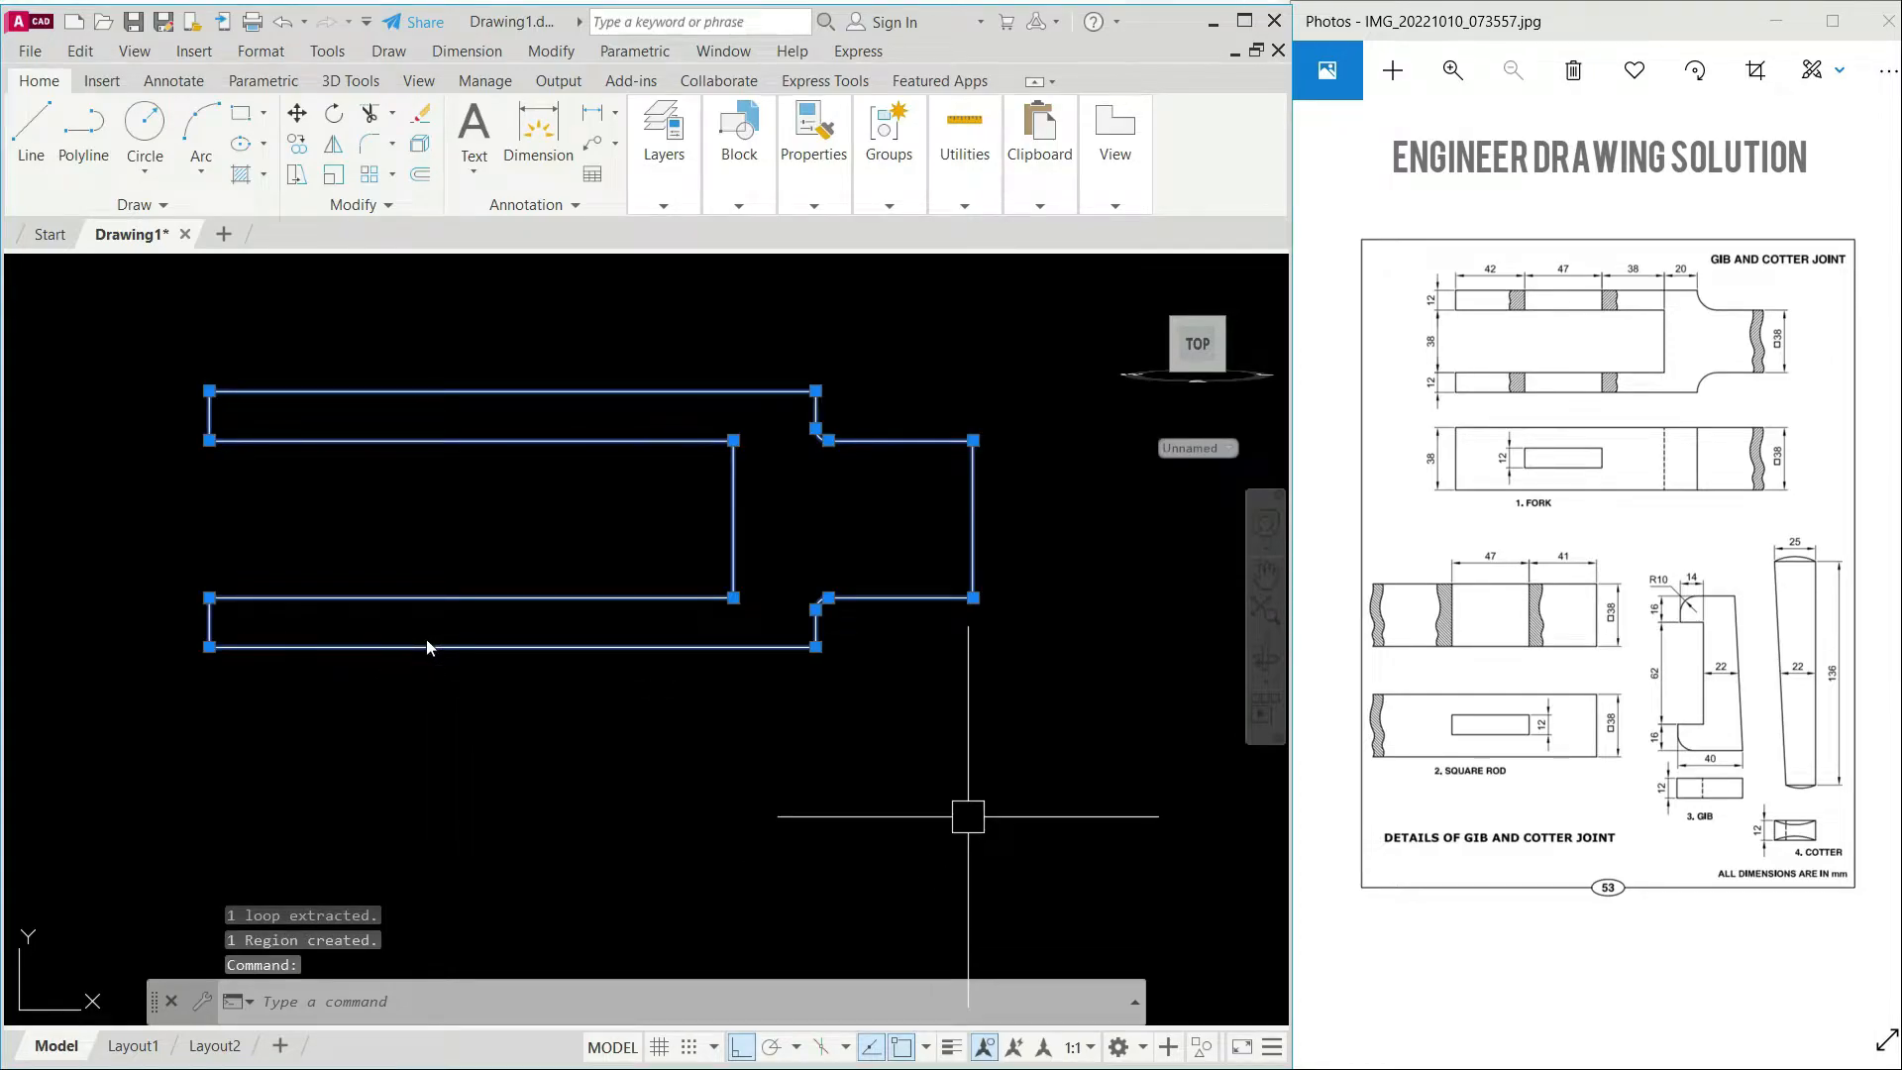
key(Escape)
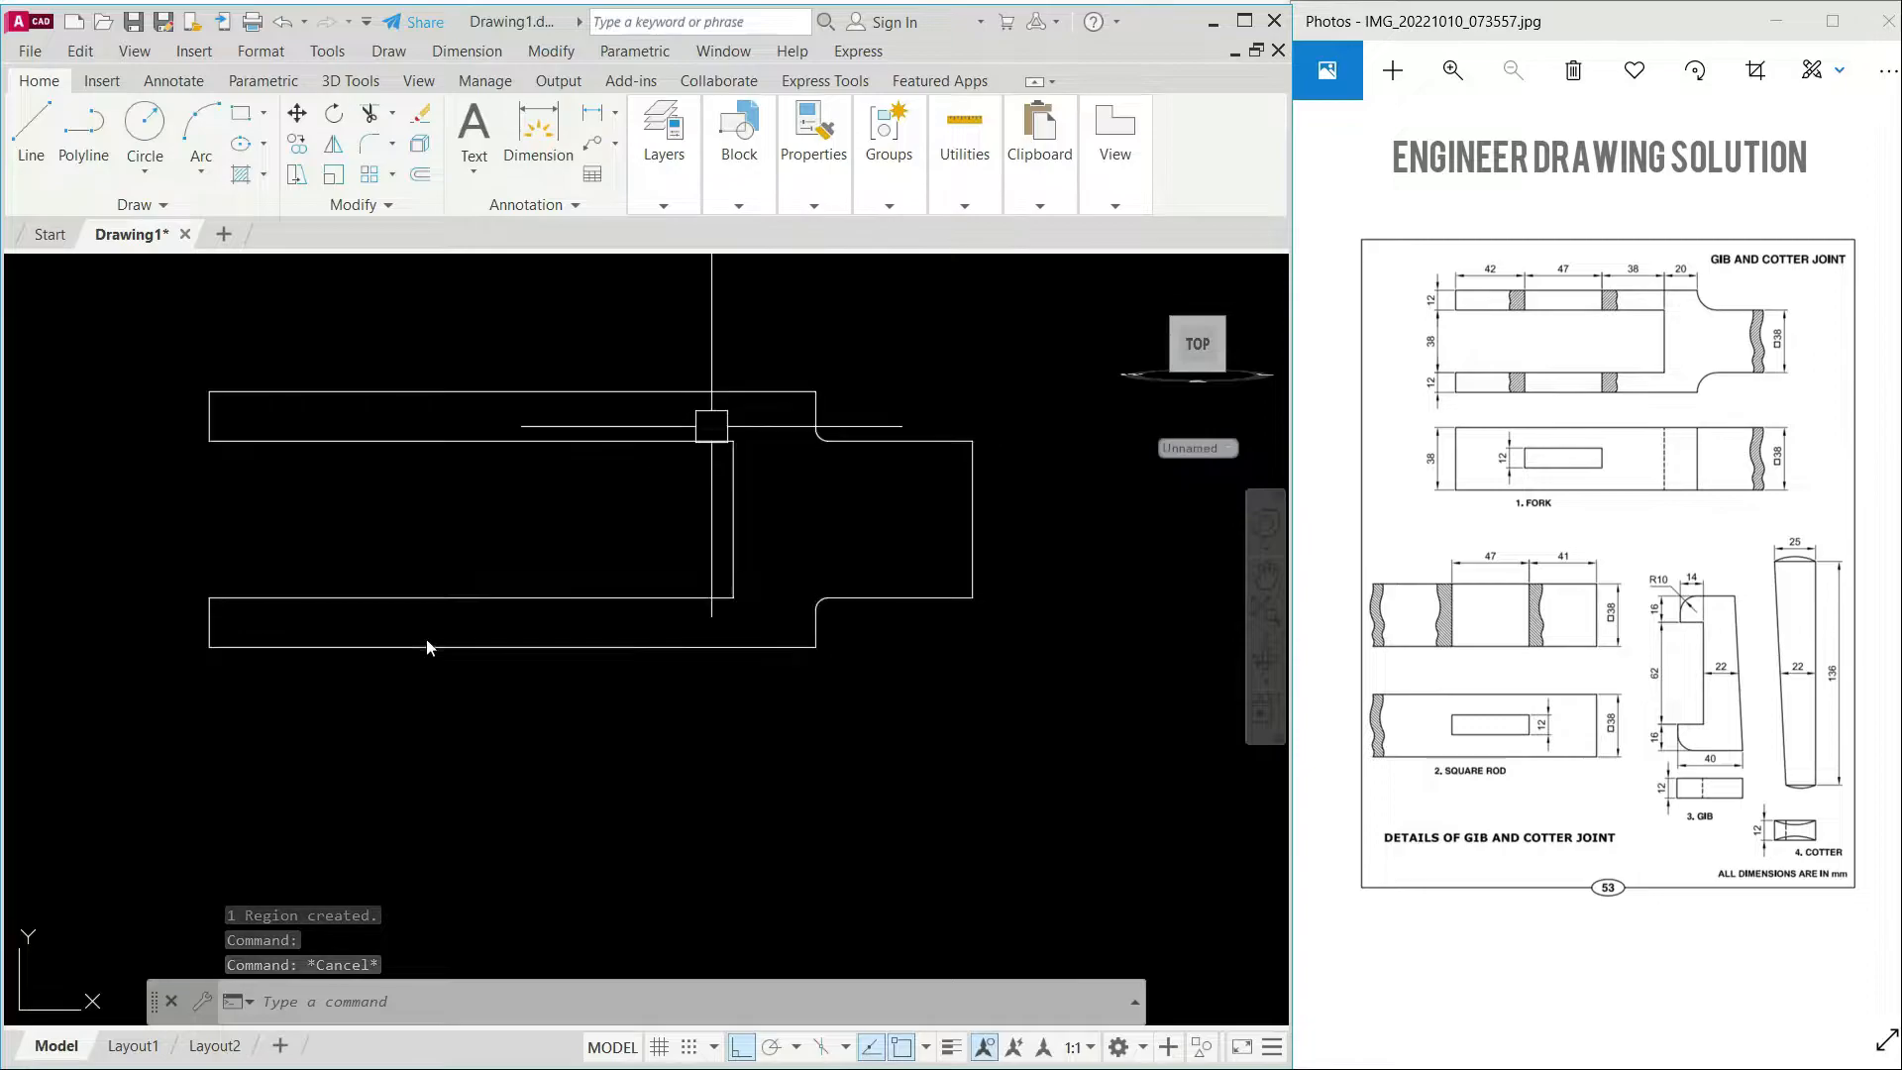
Step: Set the view to SE Isometric and extrude the fork region to a height of 38 mm
click(46, 273)
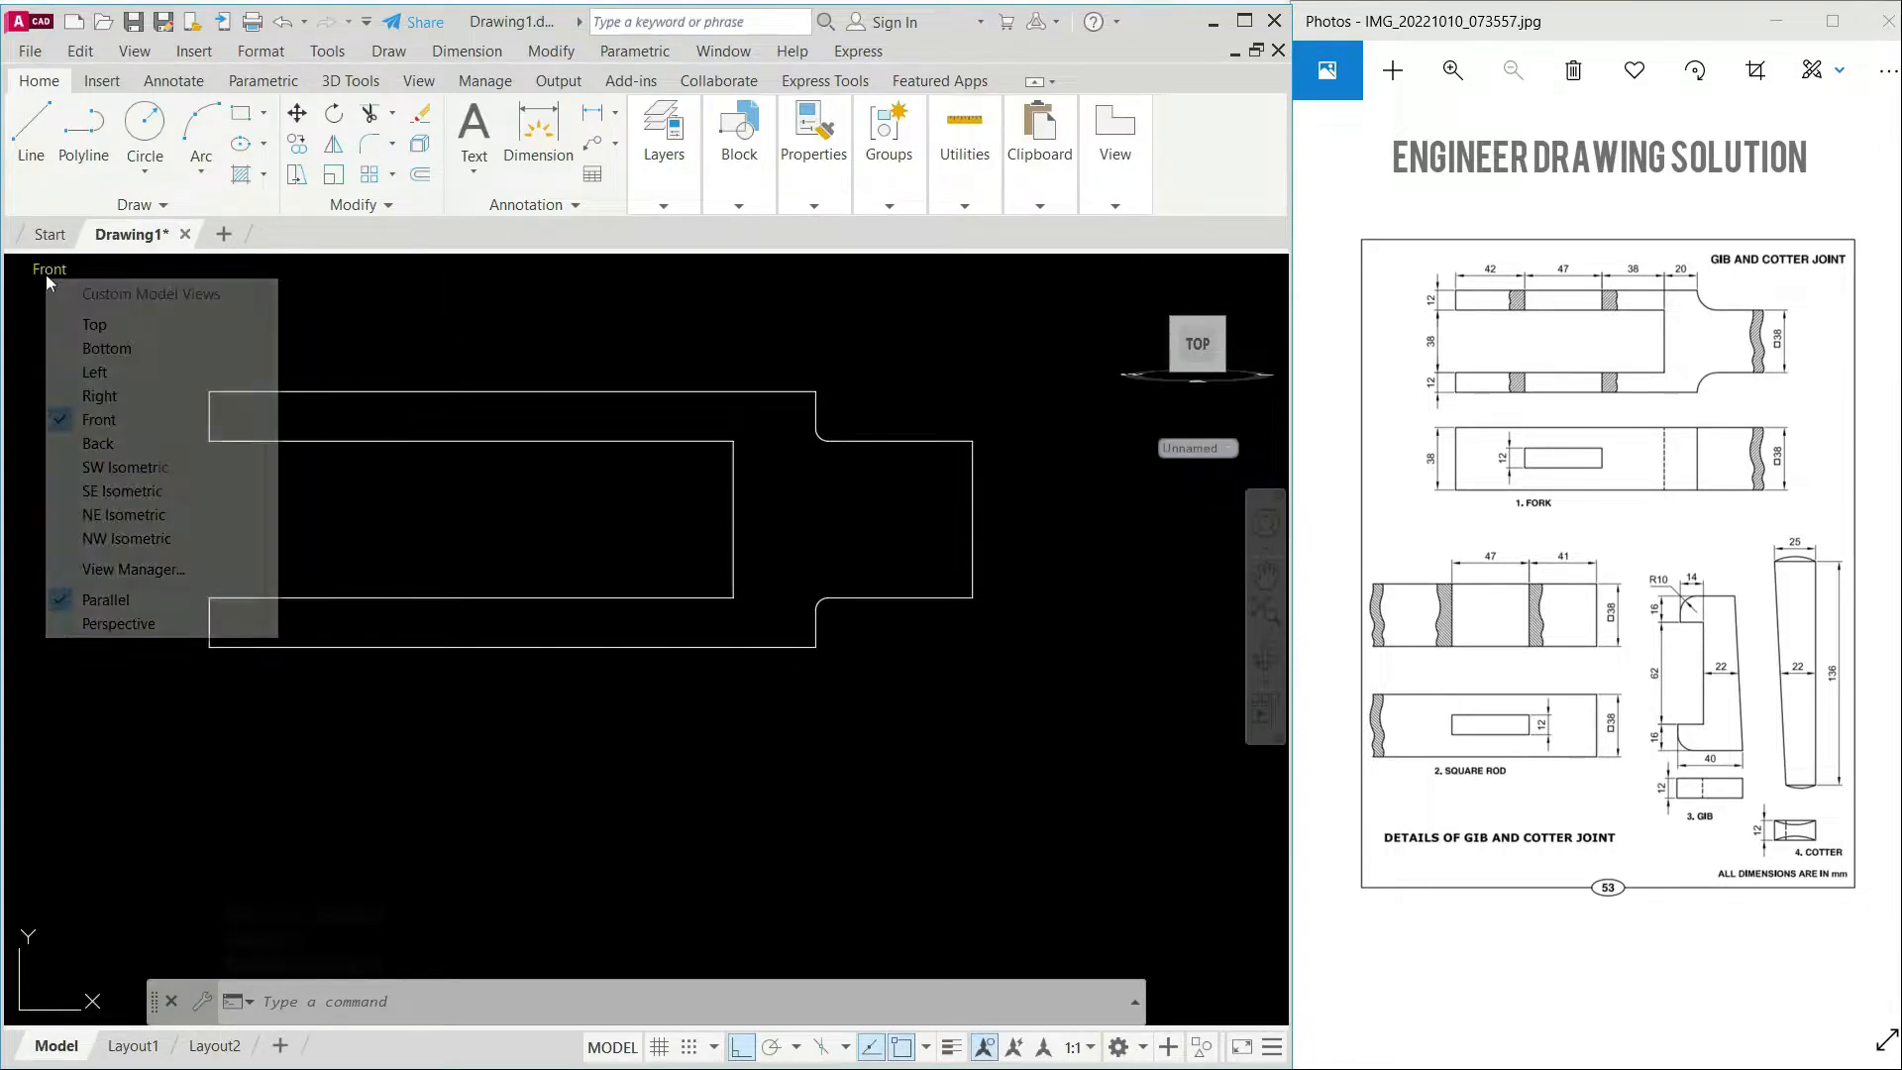
click(115, 489)
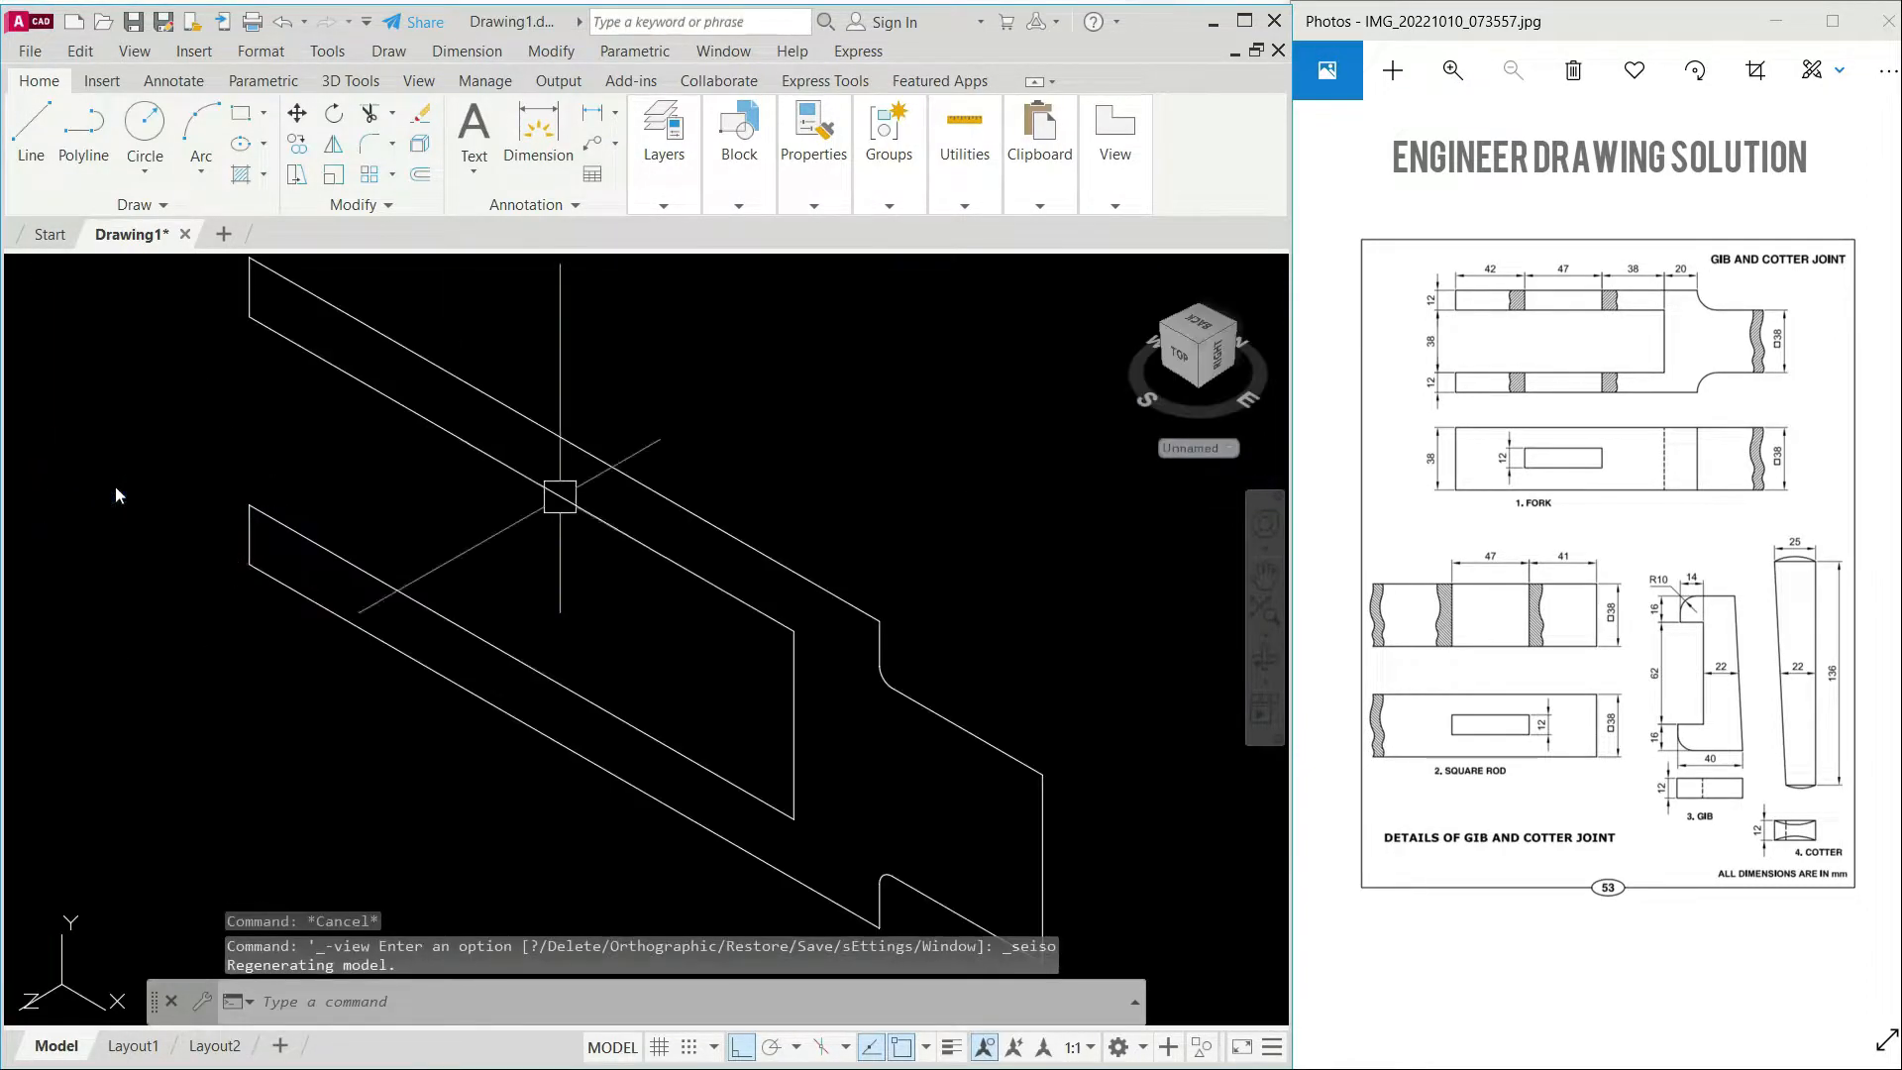
click(1886, 555)
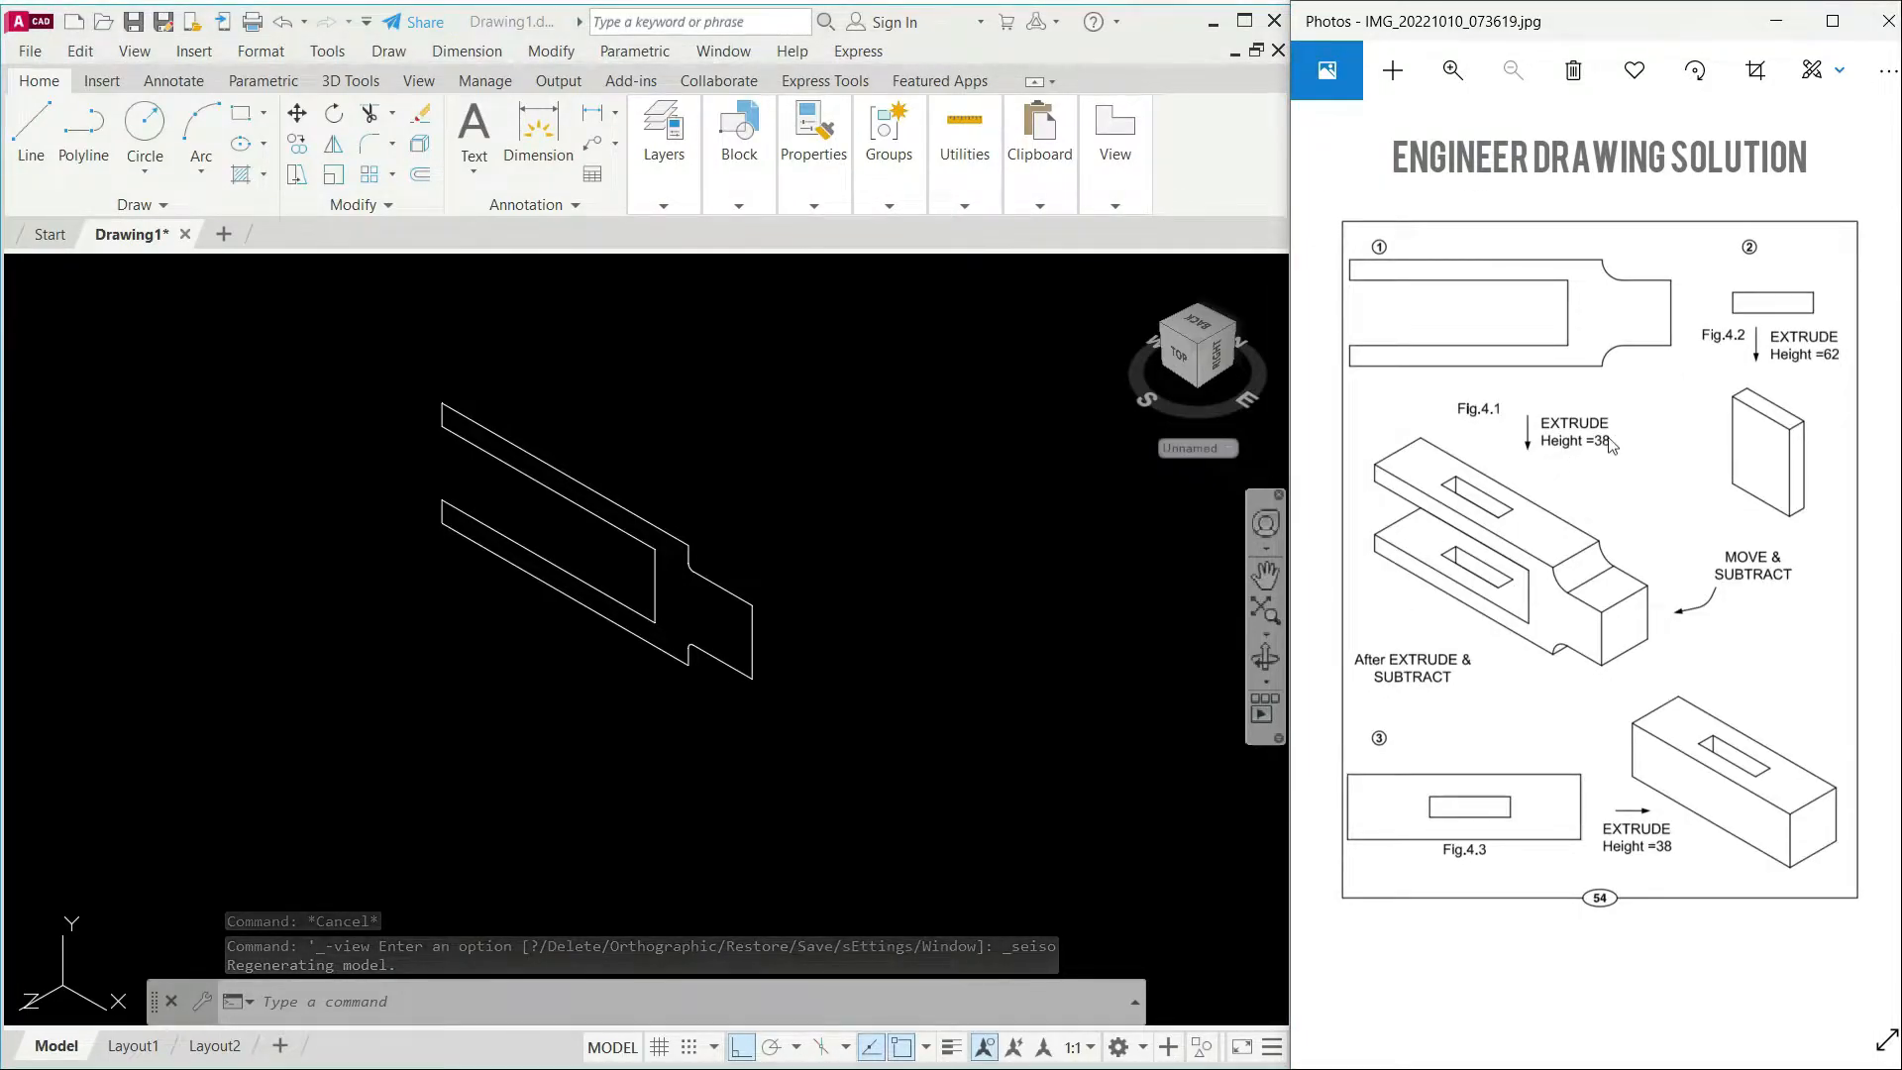
click(713, 515)
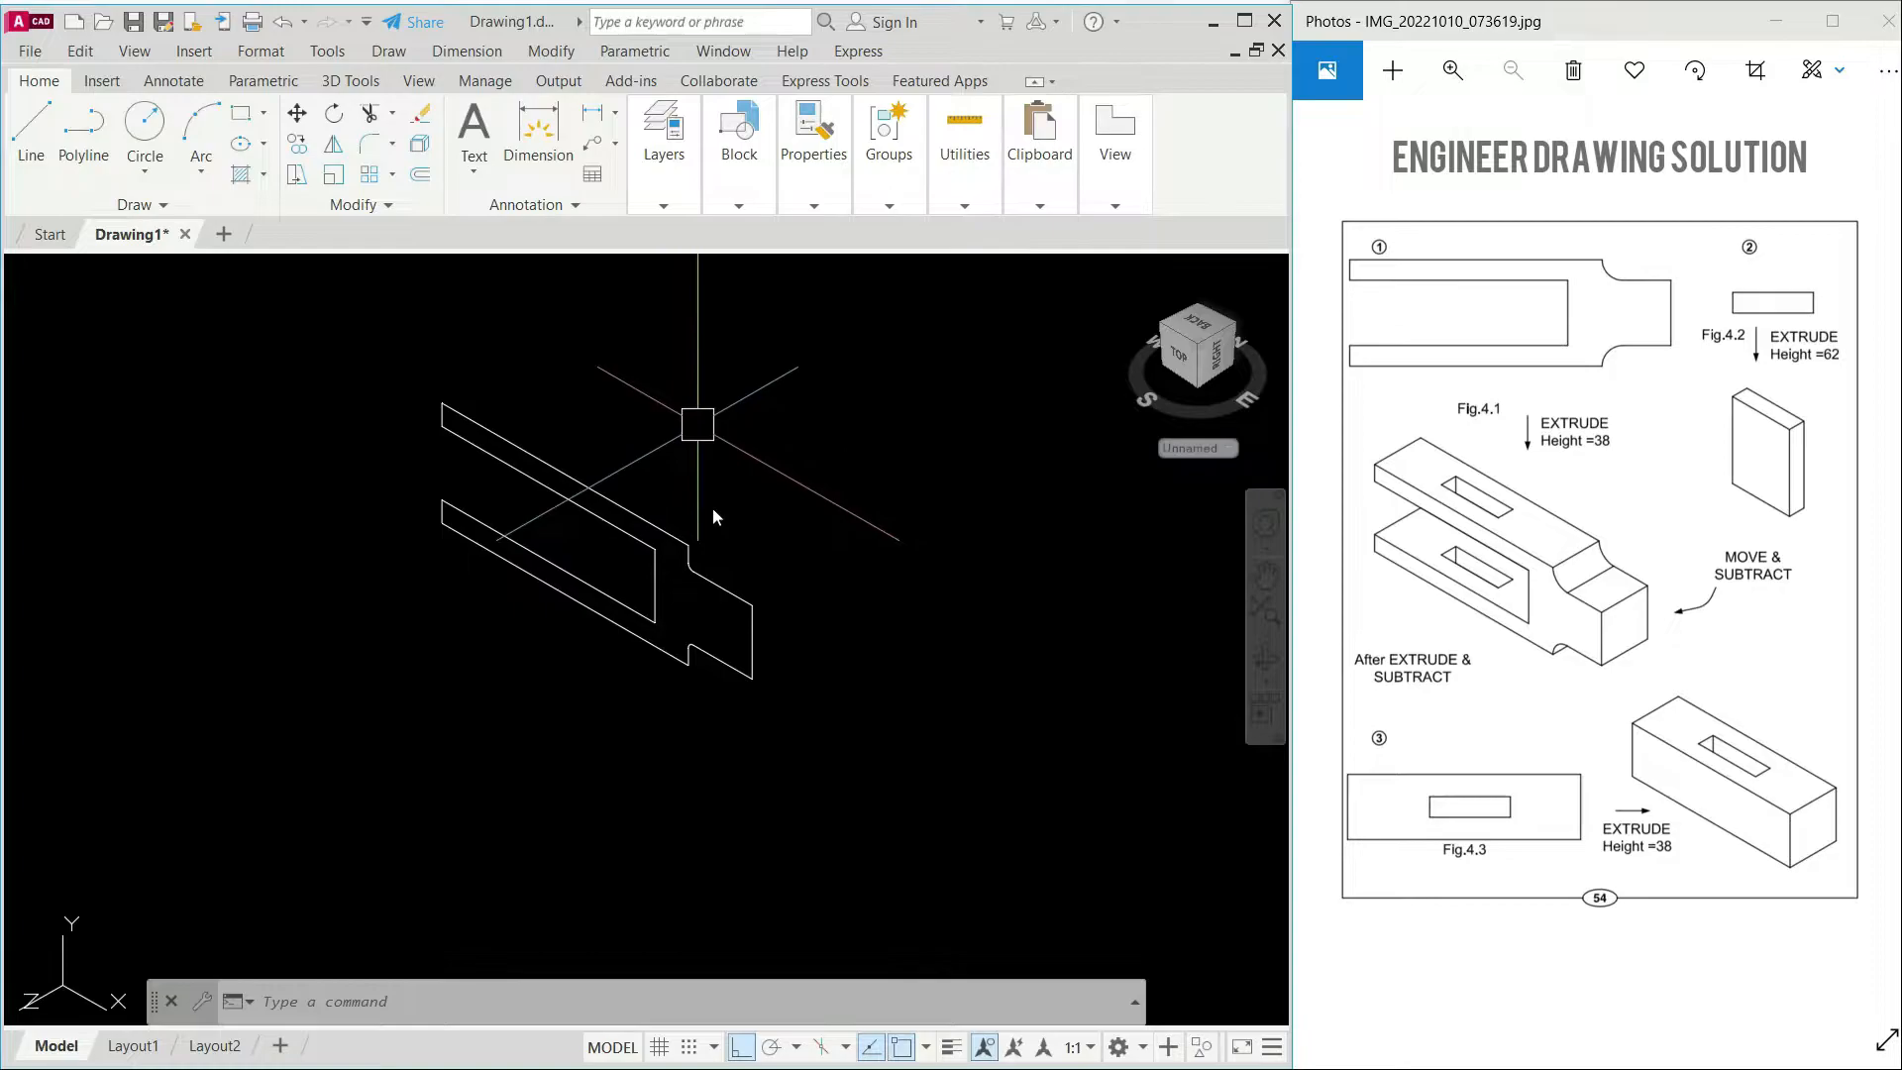
text(EXT)
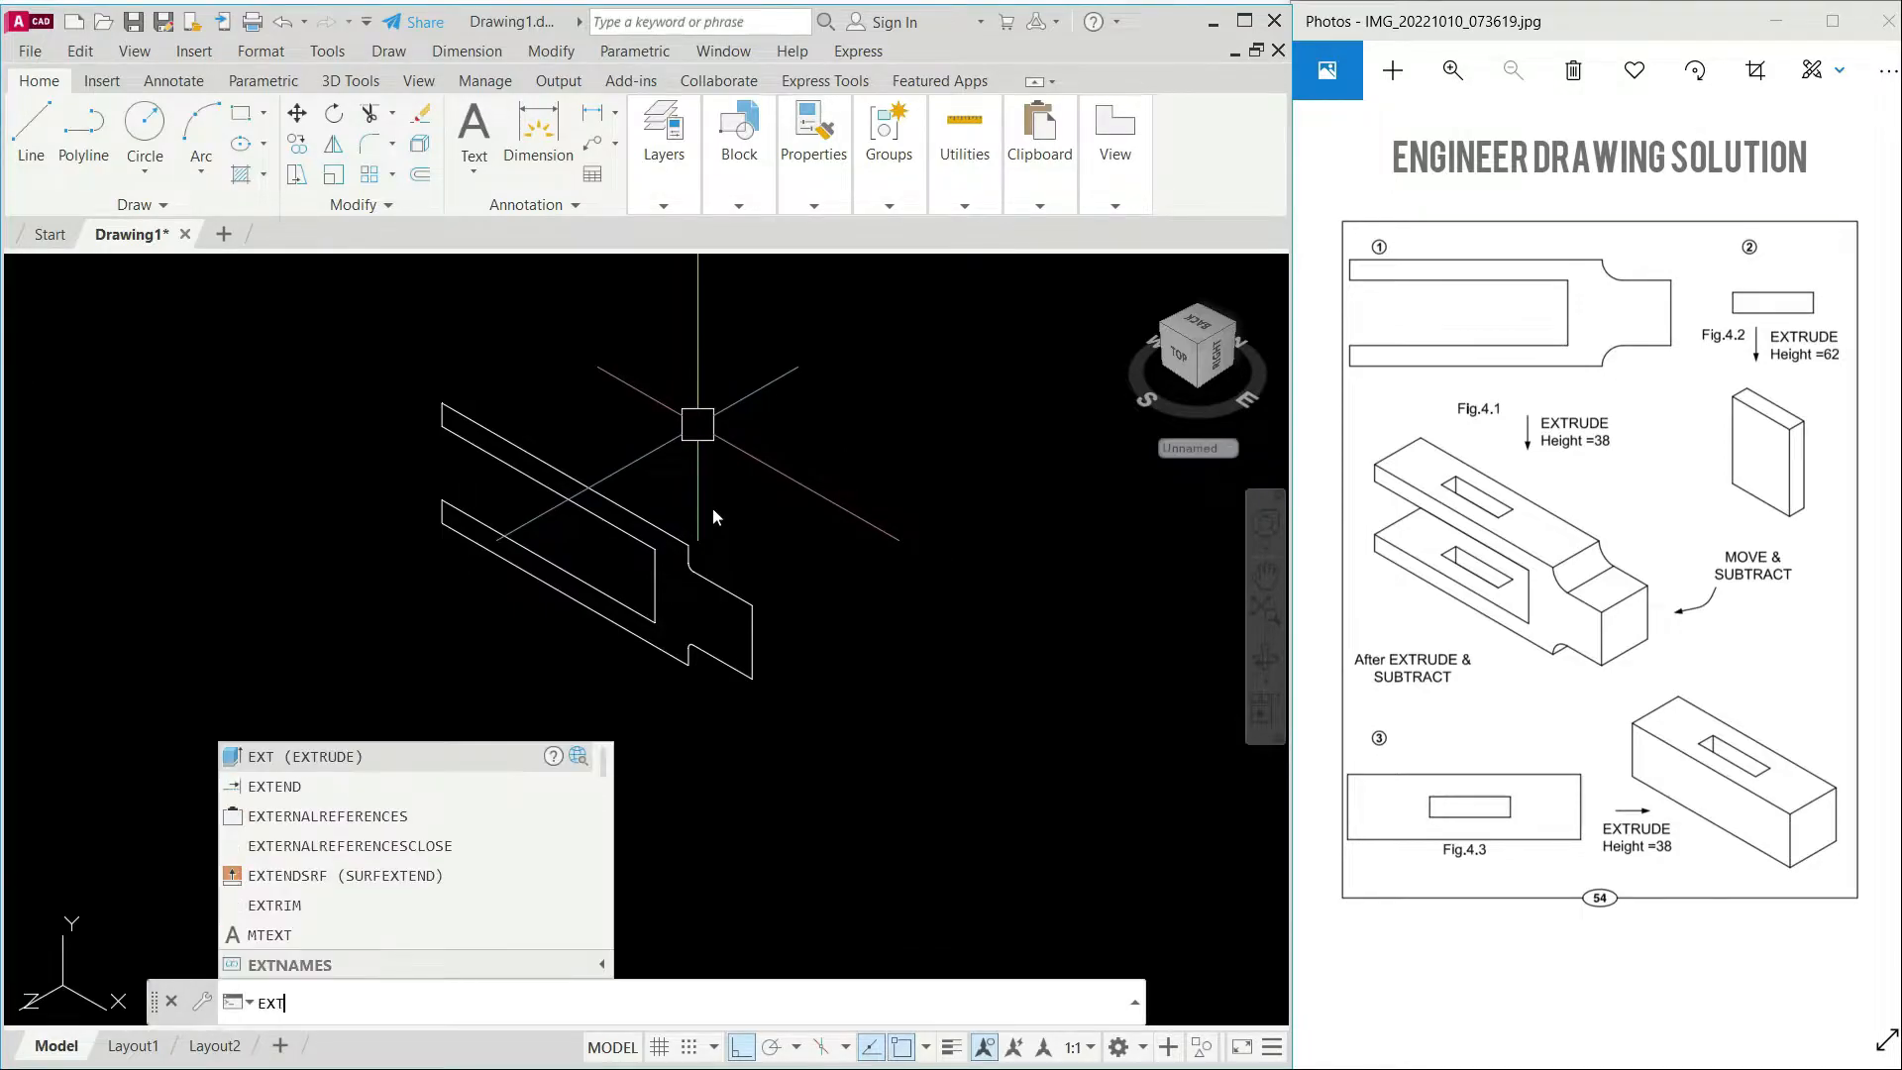
key(Return)
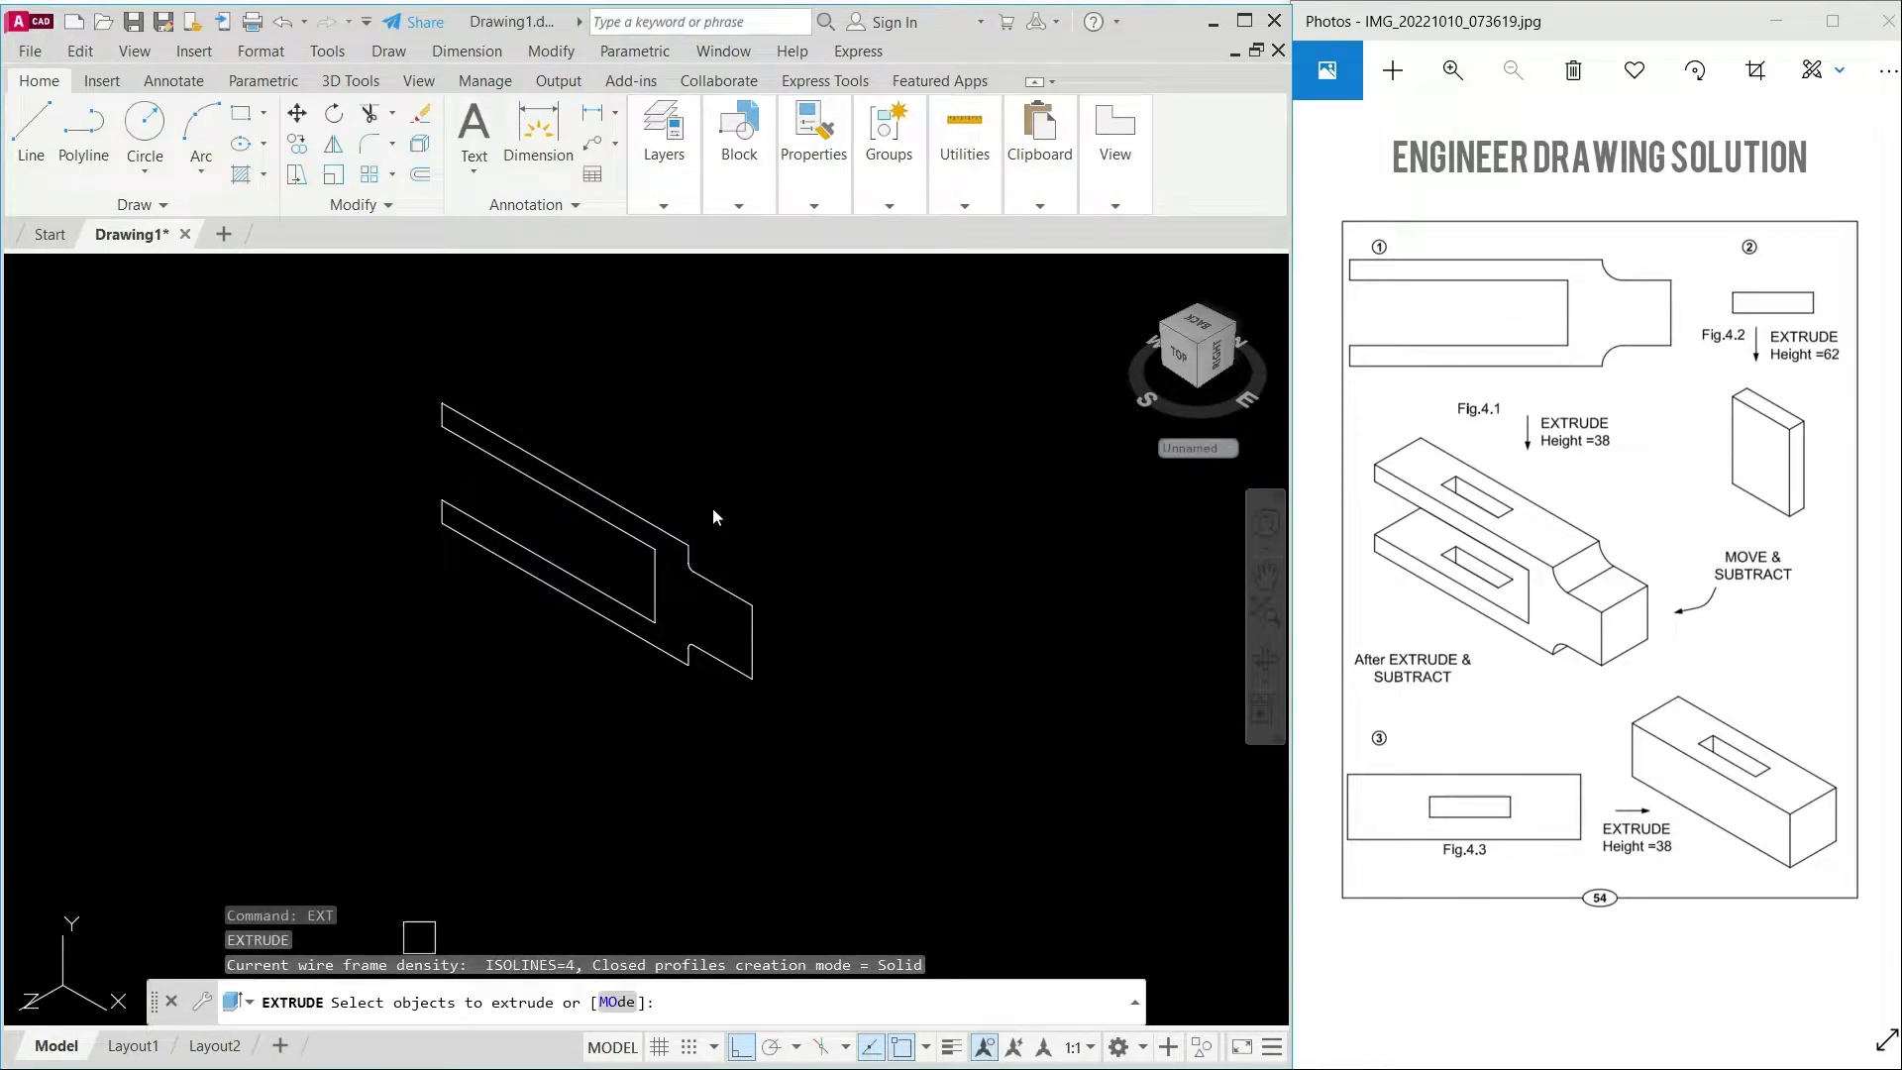
click(722, 597)
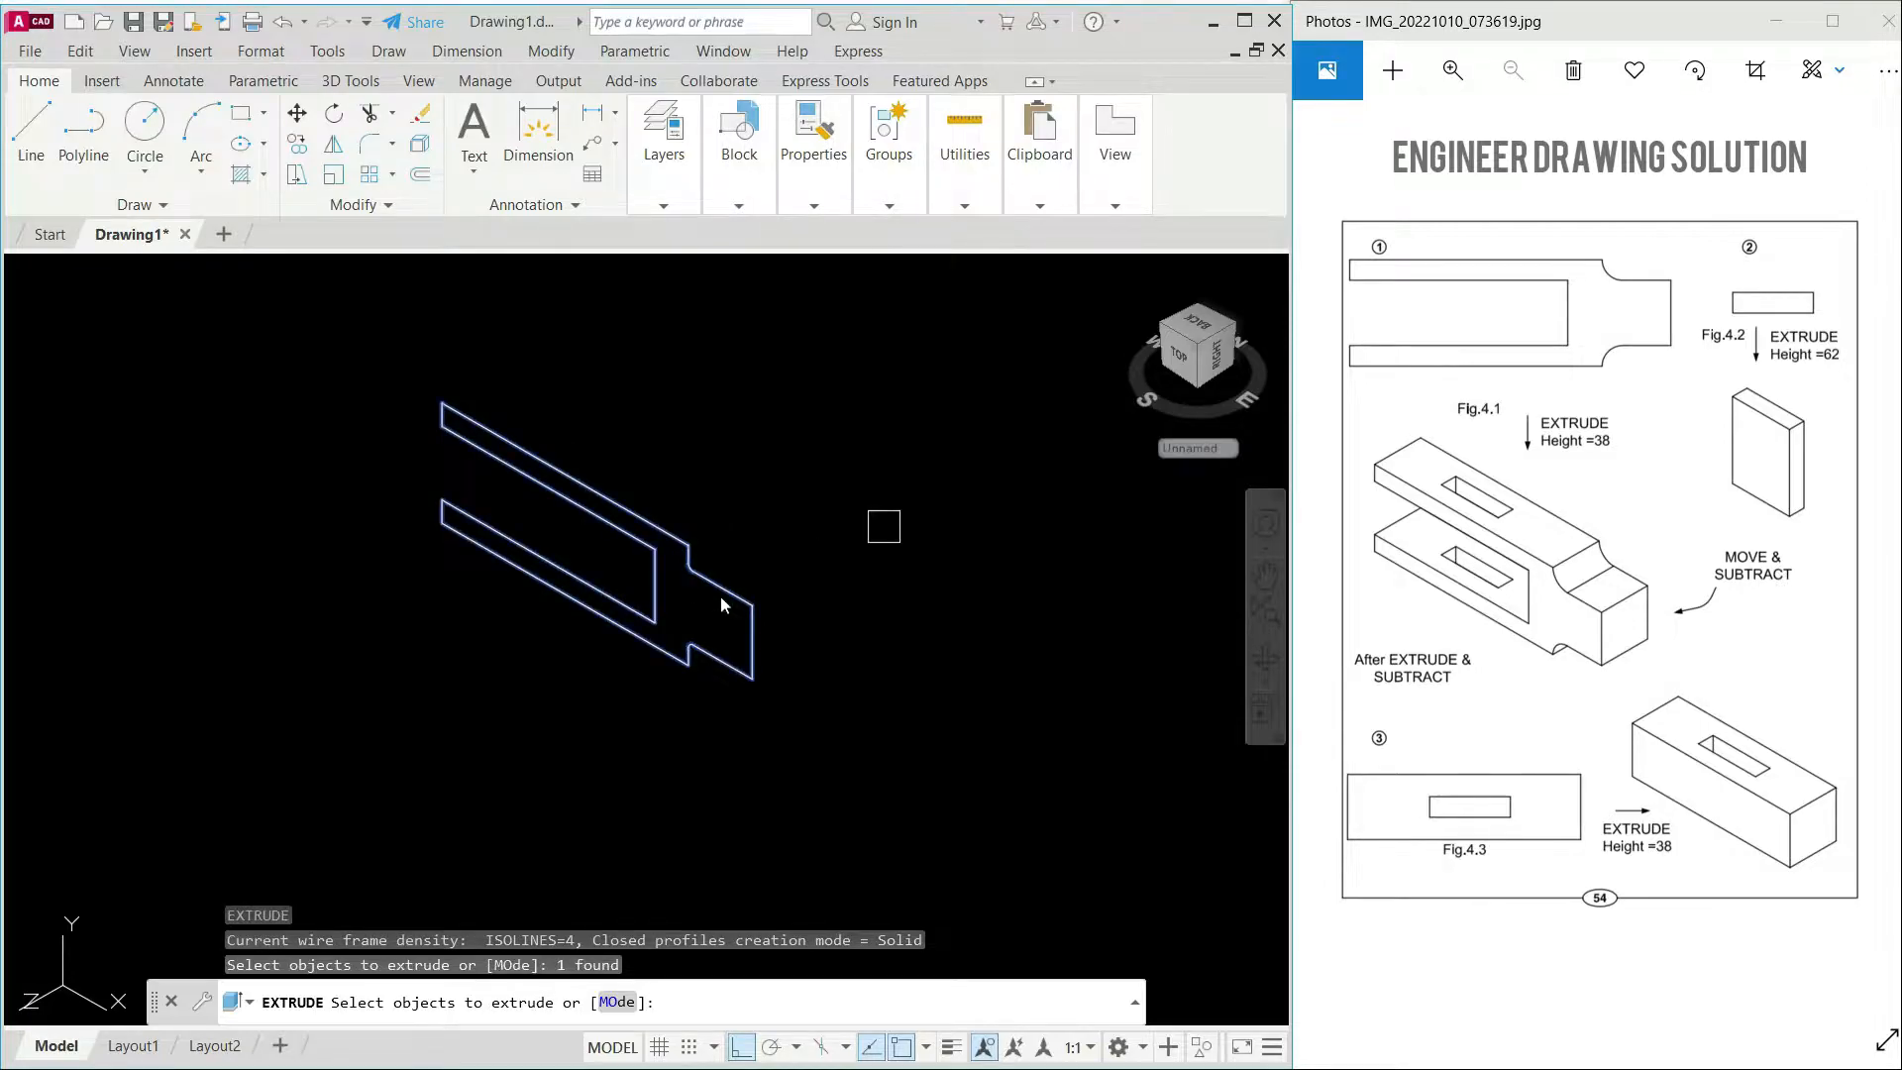
key(Return)
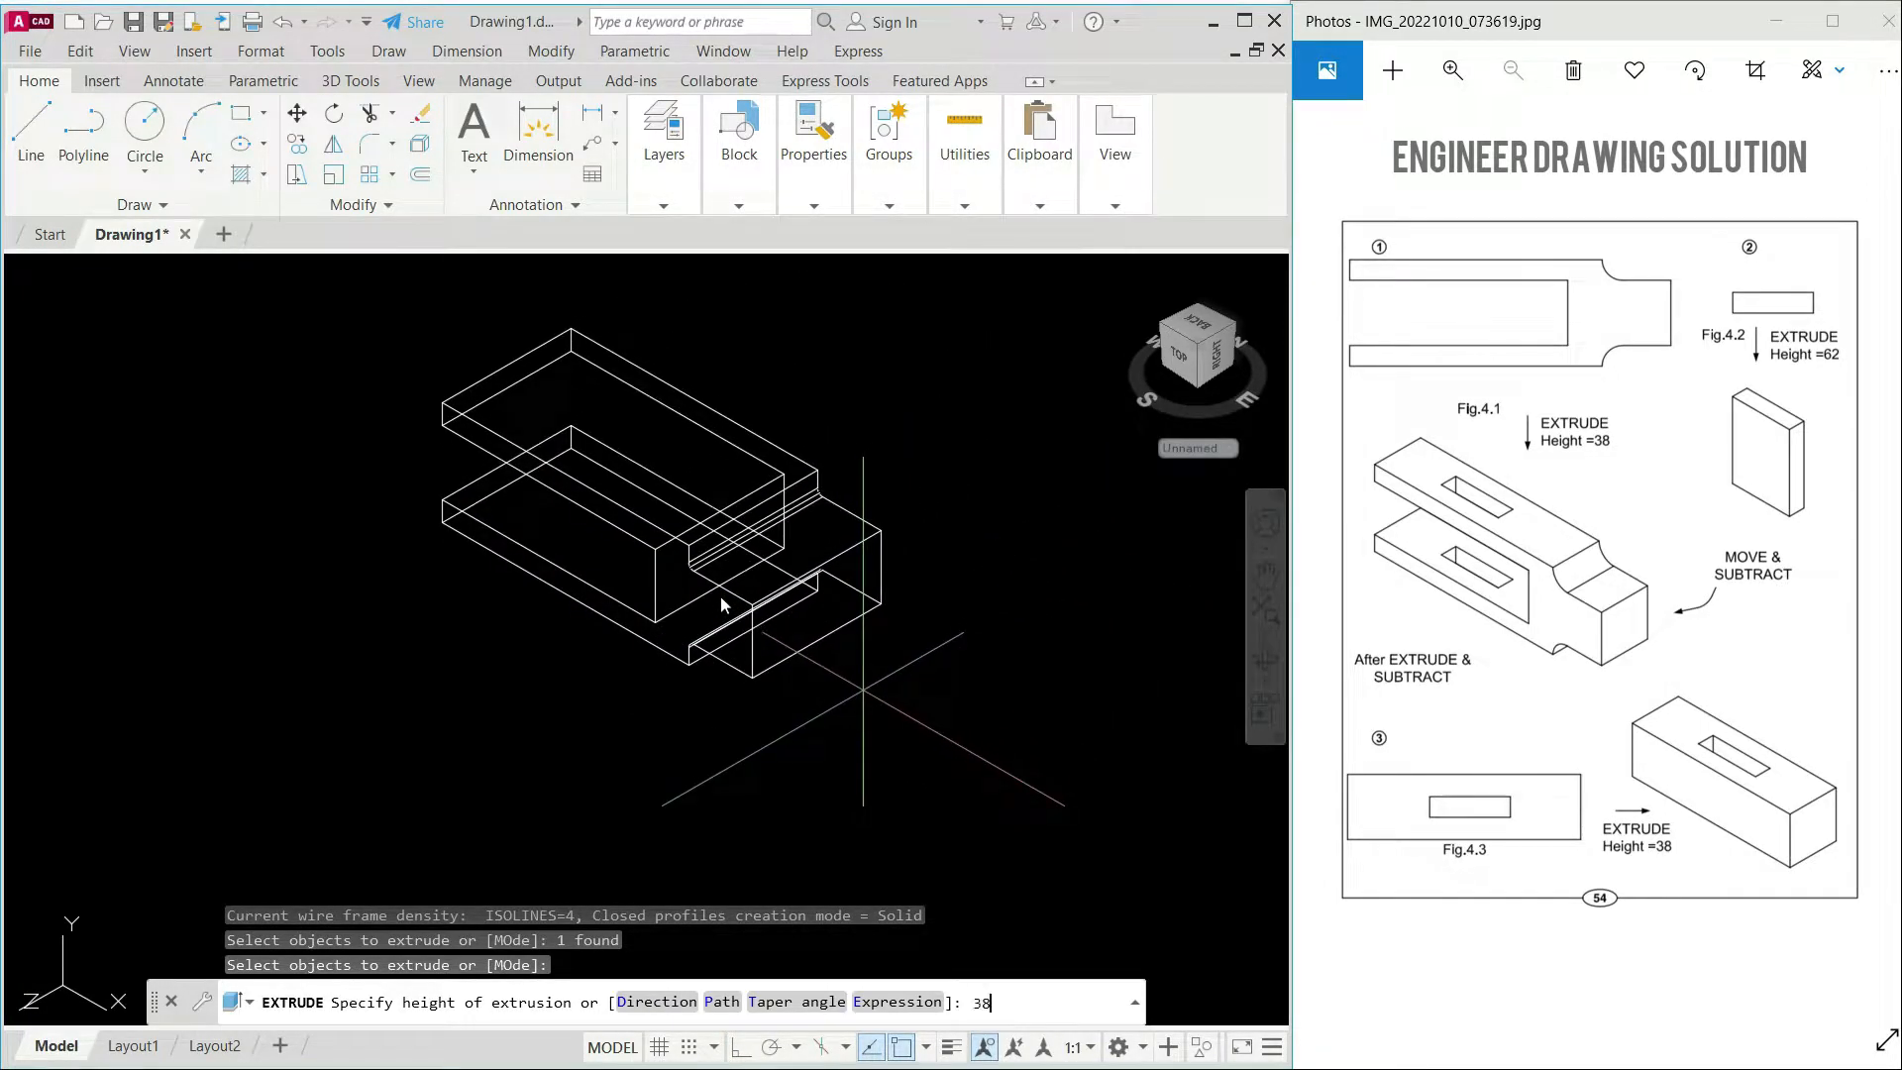
key(Return)
Step: Display the fork in the Realistic visual style and inspect the solid from a slightly rotated angle
click(153, 281)
click(215, 402)
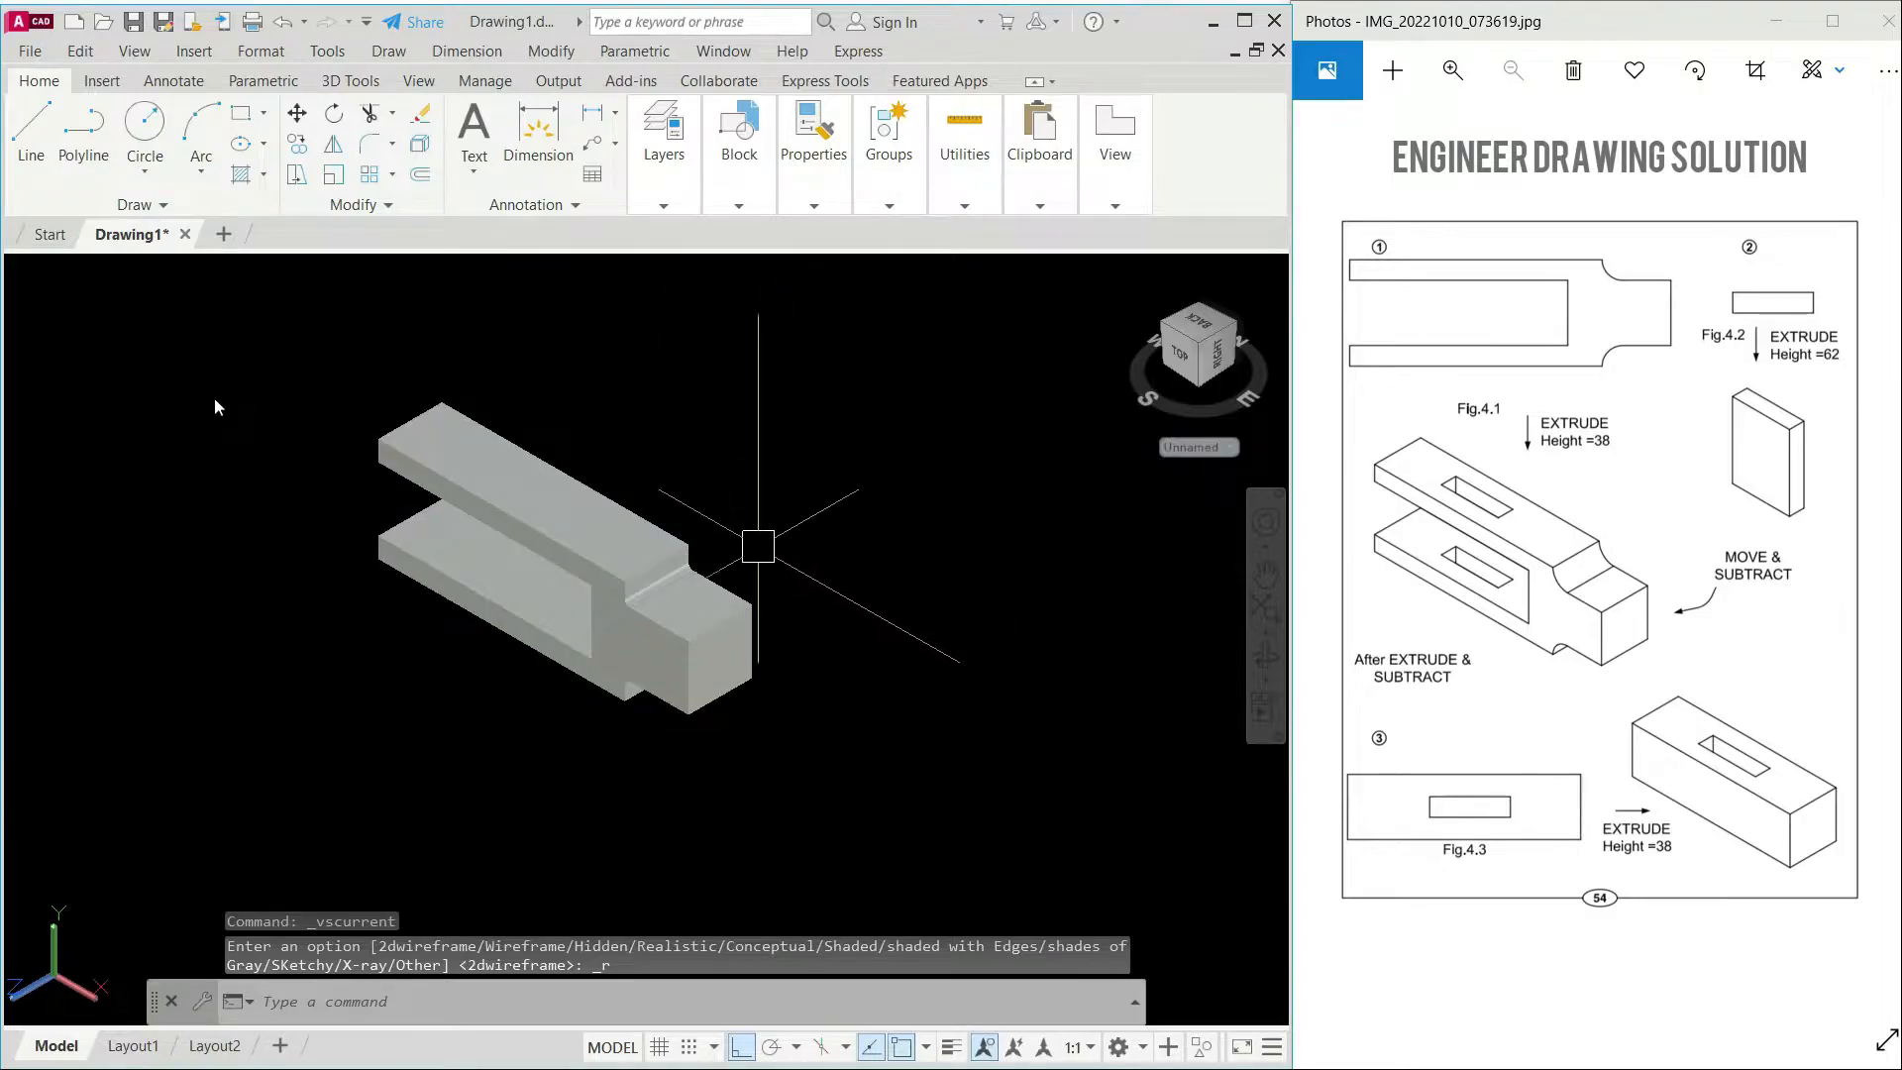
scroll(661, 554, up, 2)
mouse_move(704, 540)
shift+middle_down()
mouse_move(845, 543)
mouse_move(968, 412)
mouse_move(853, 501)
mouse_move(726, 552)
mouse_move(743, 531)
shift+middle_up()
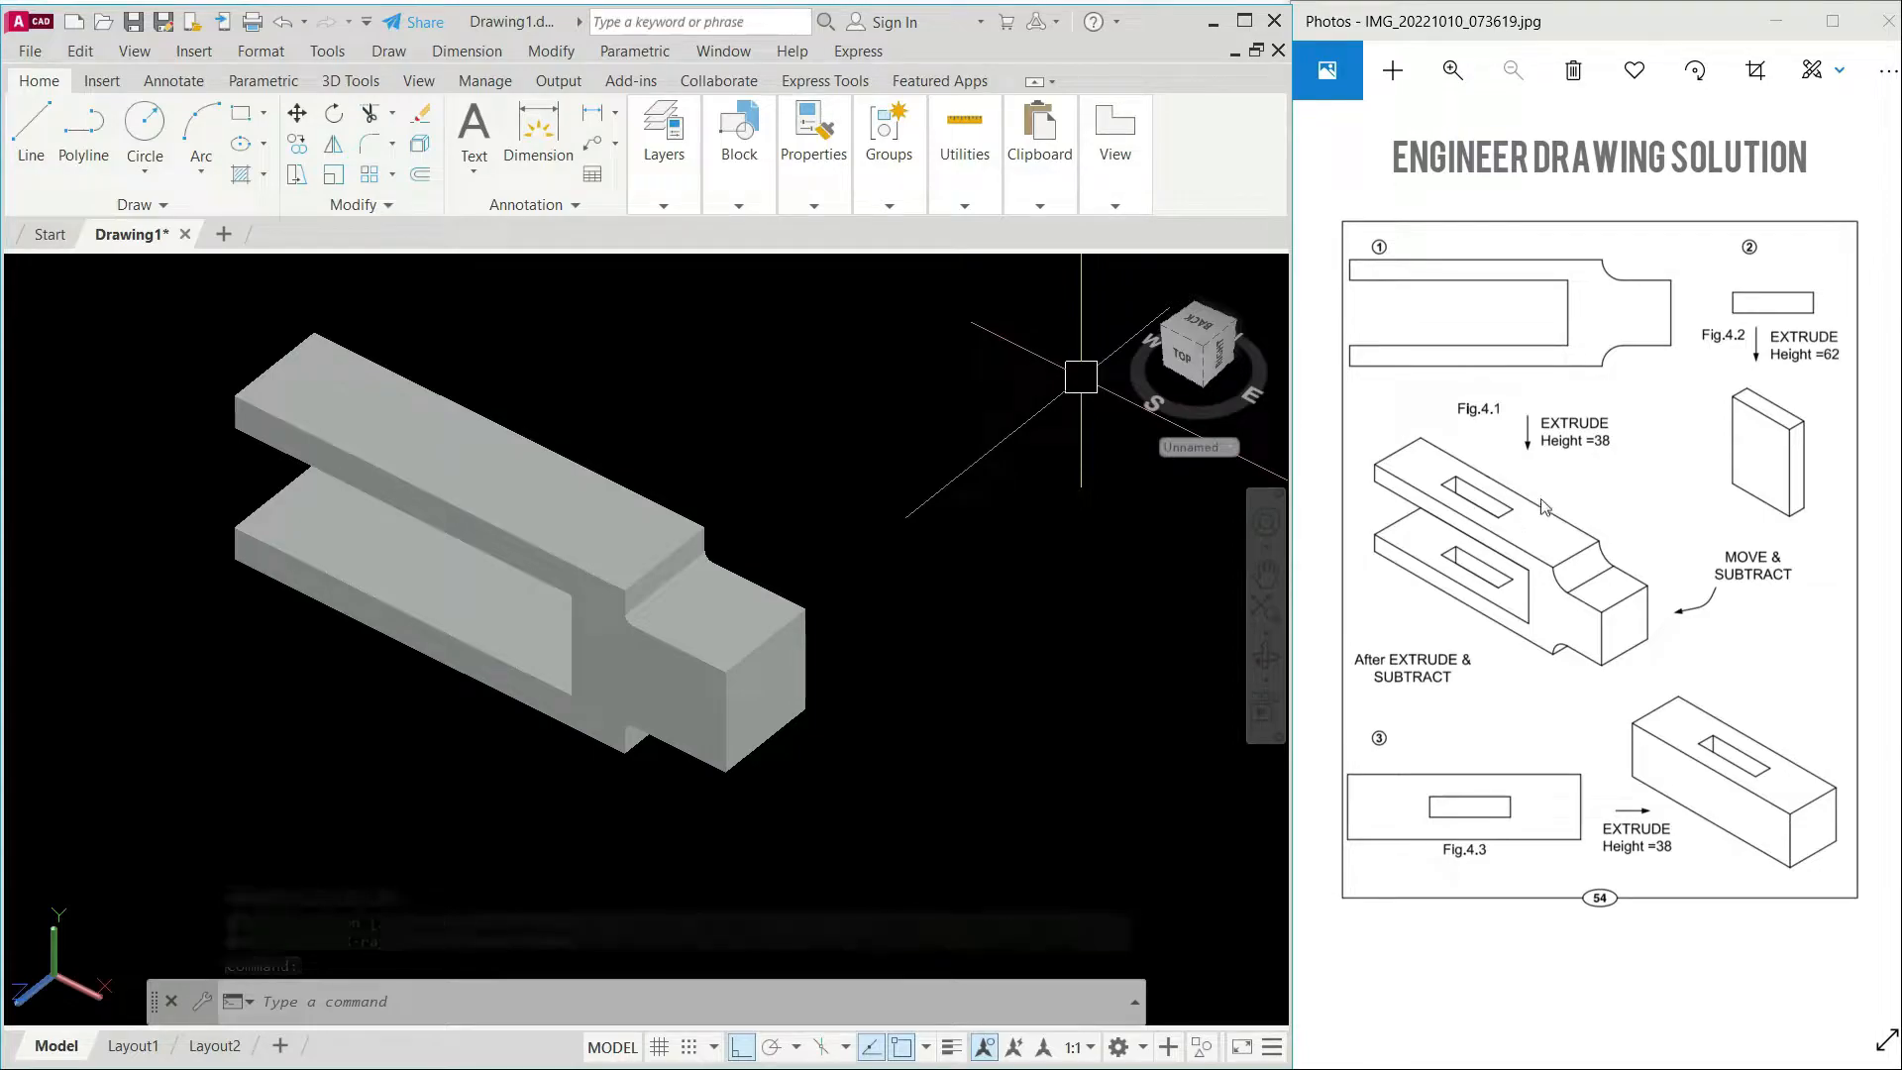
Step: Bring back the dimensioned reference drawing, then show the fork from the Top view in the 2D Wireframe style
click(1412, 557)
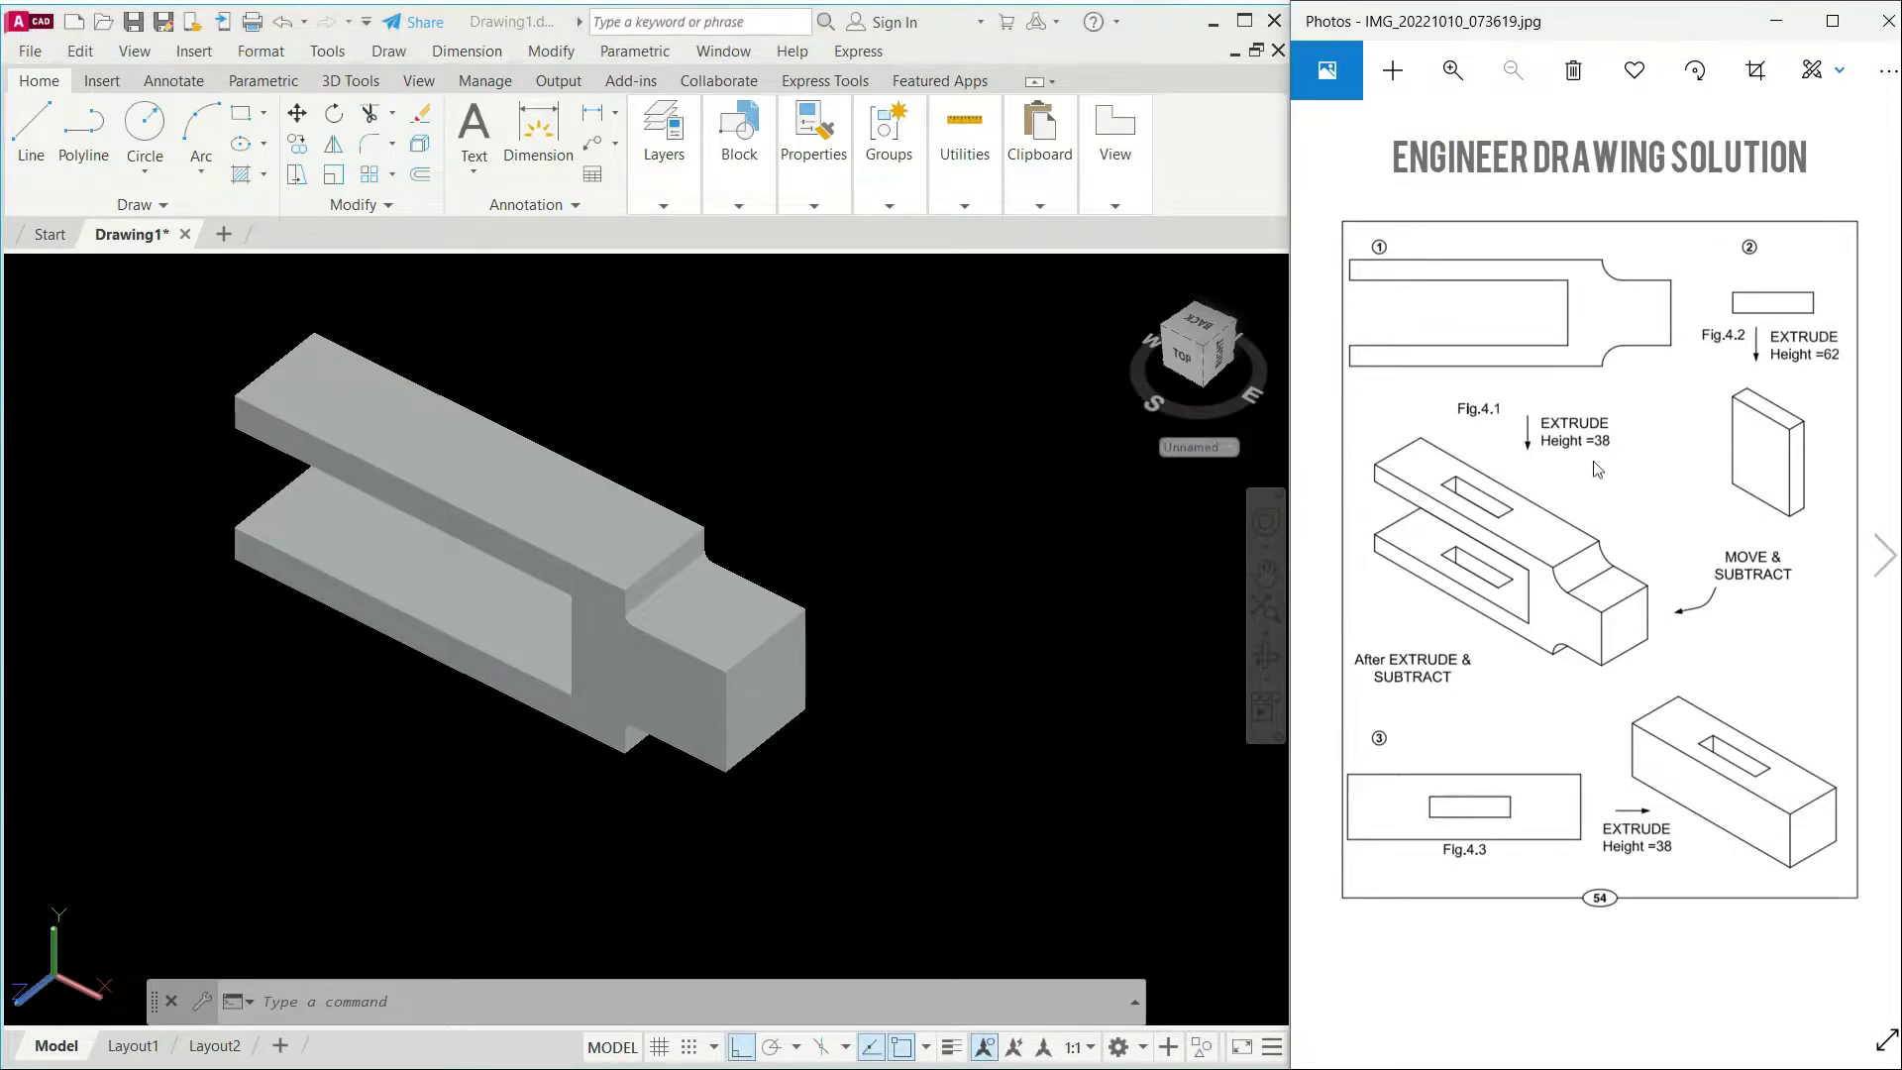
click(1324, 558)
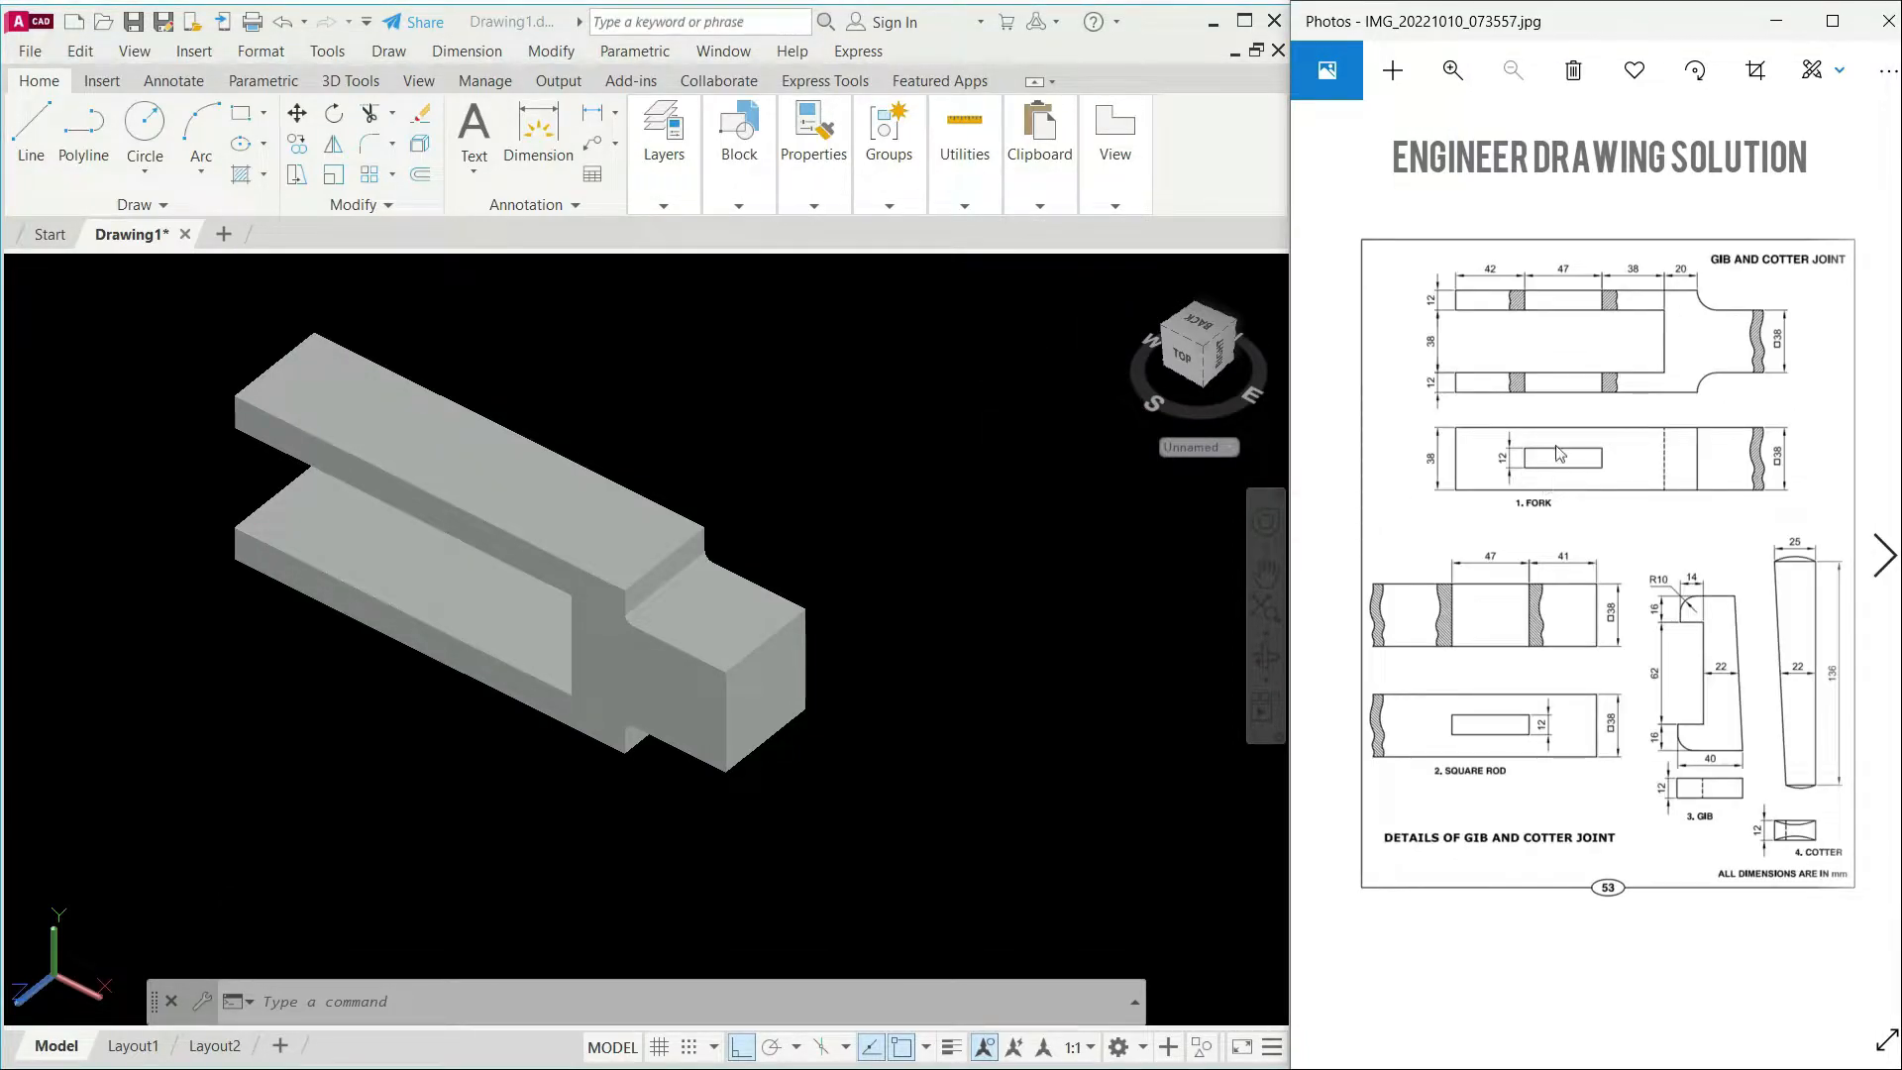
click(235, 390)
click(59, 270)
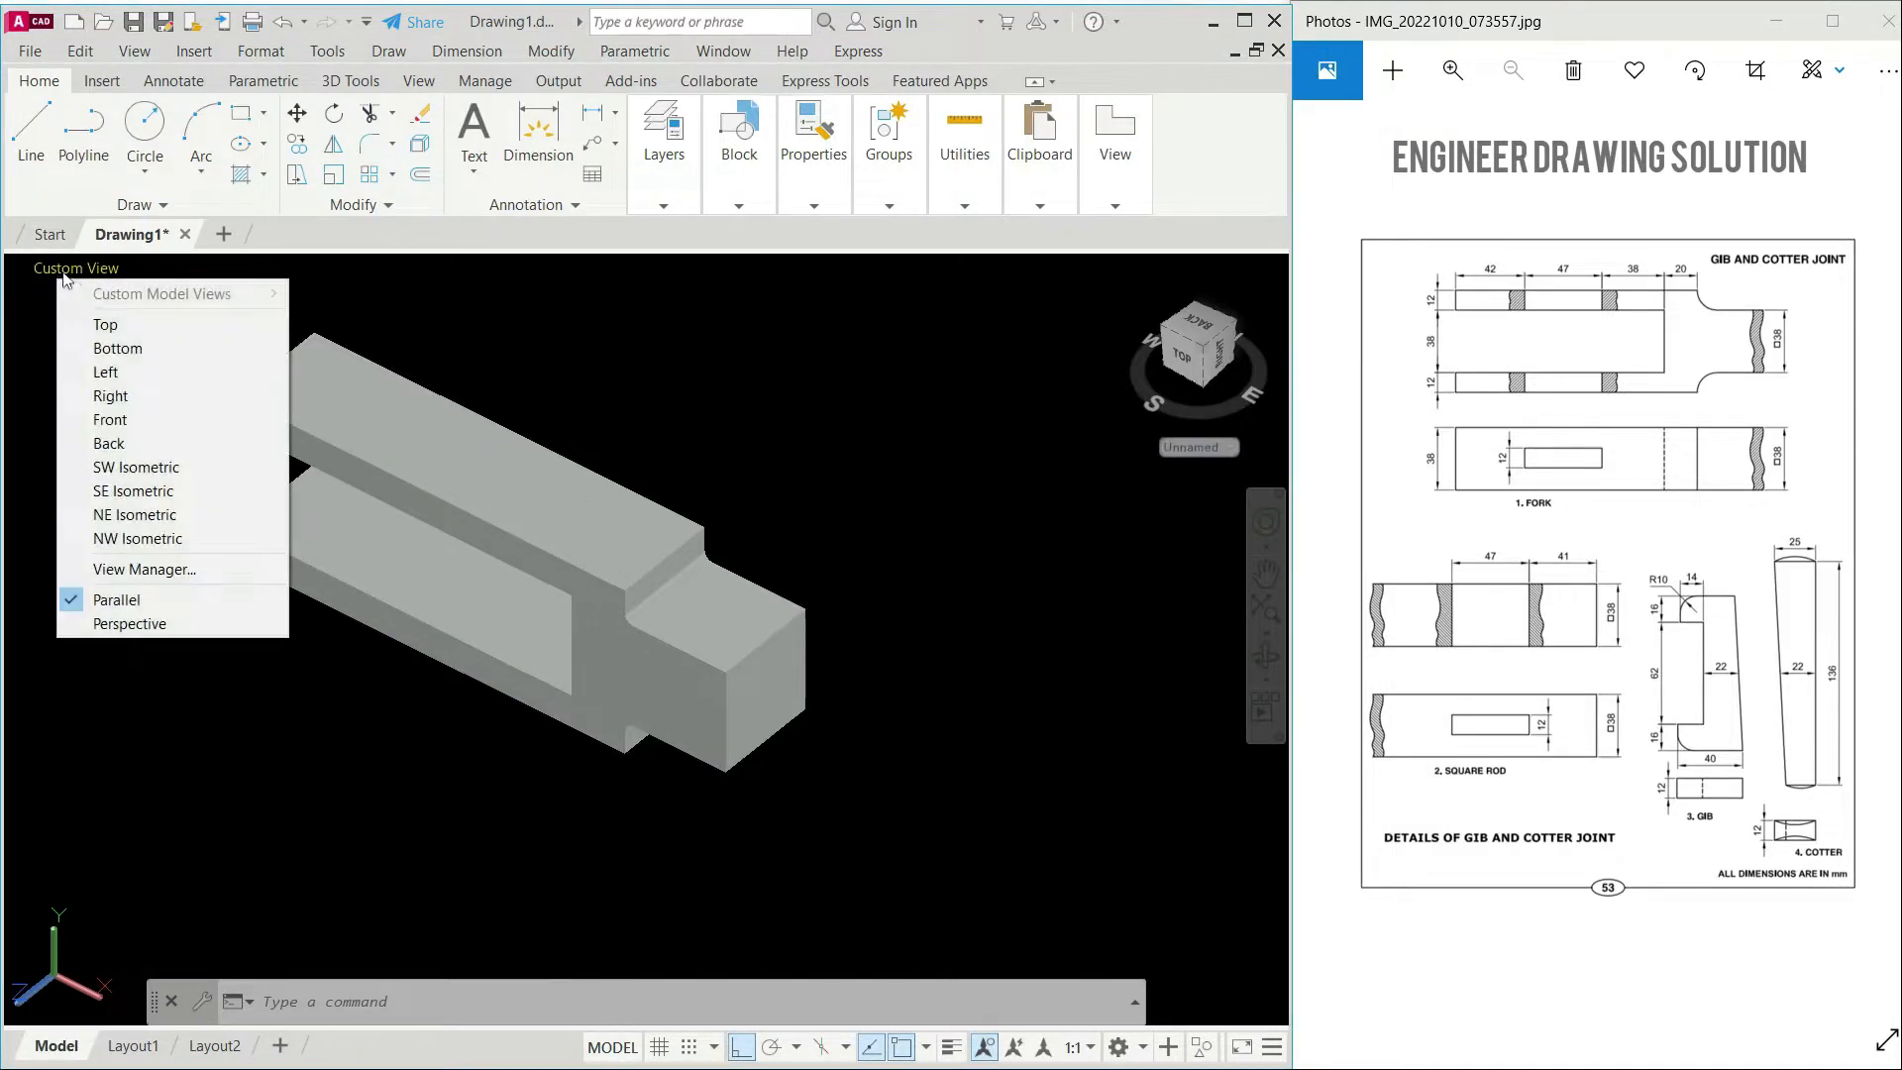
click(99, 327)
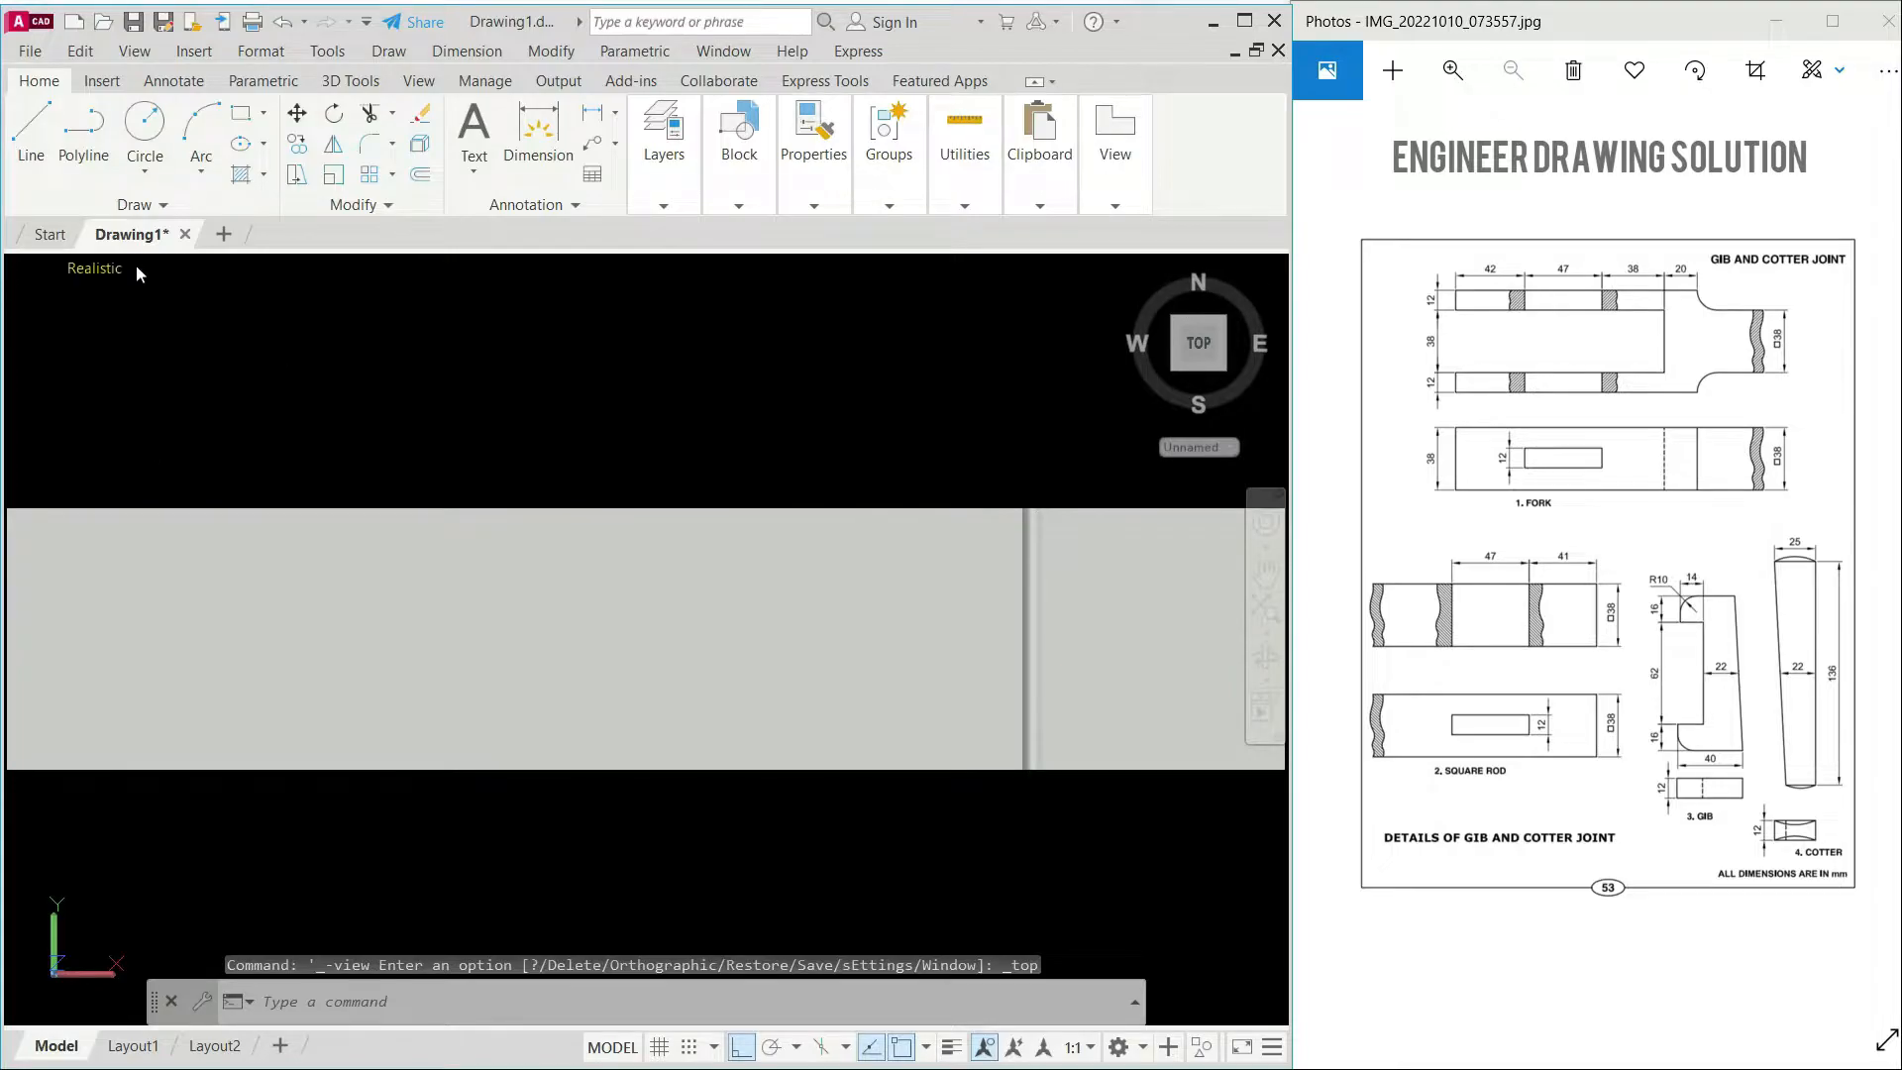
click(135, 265)
click(168, 325)
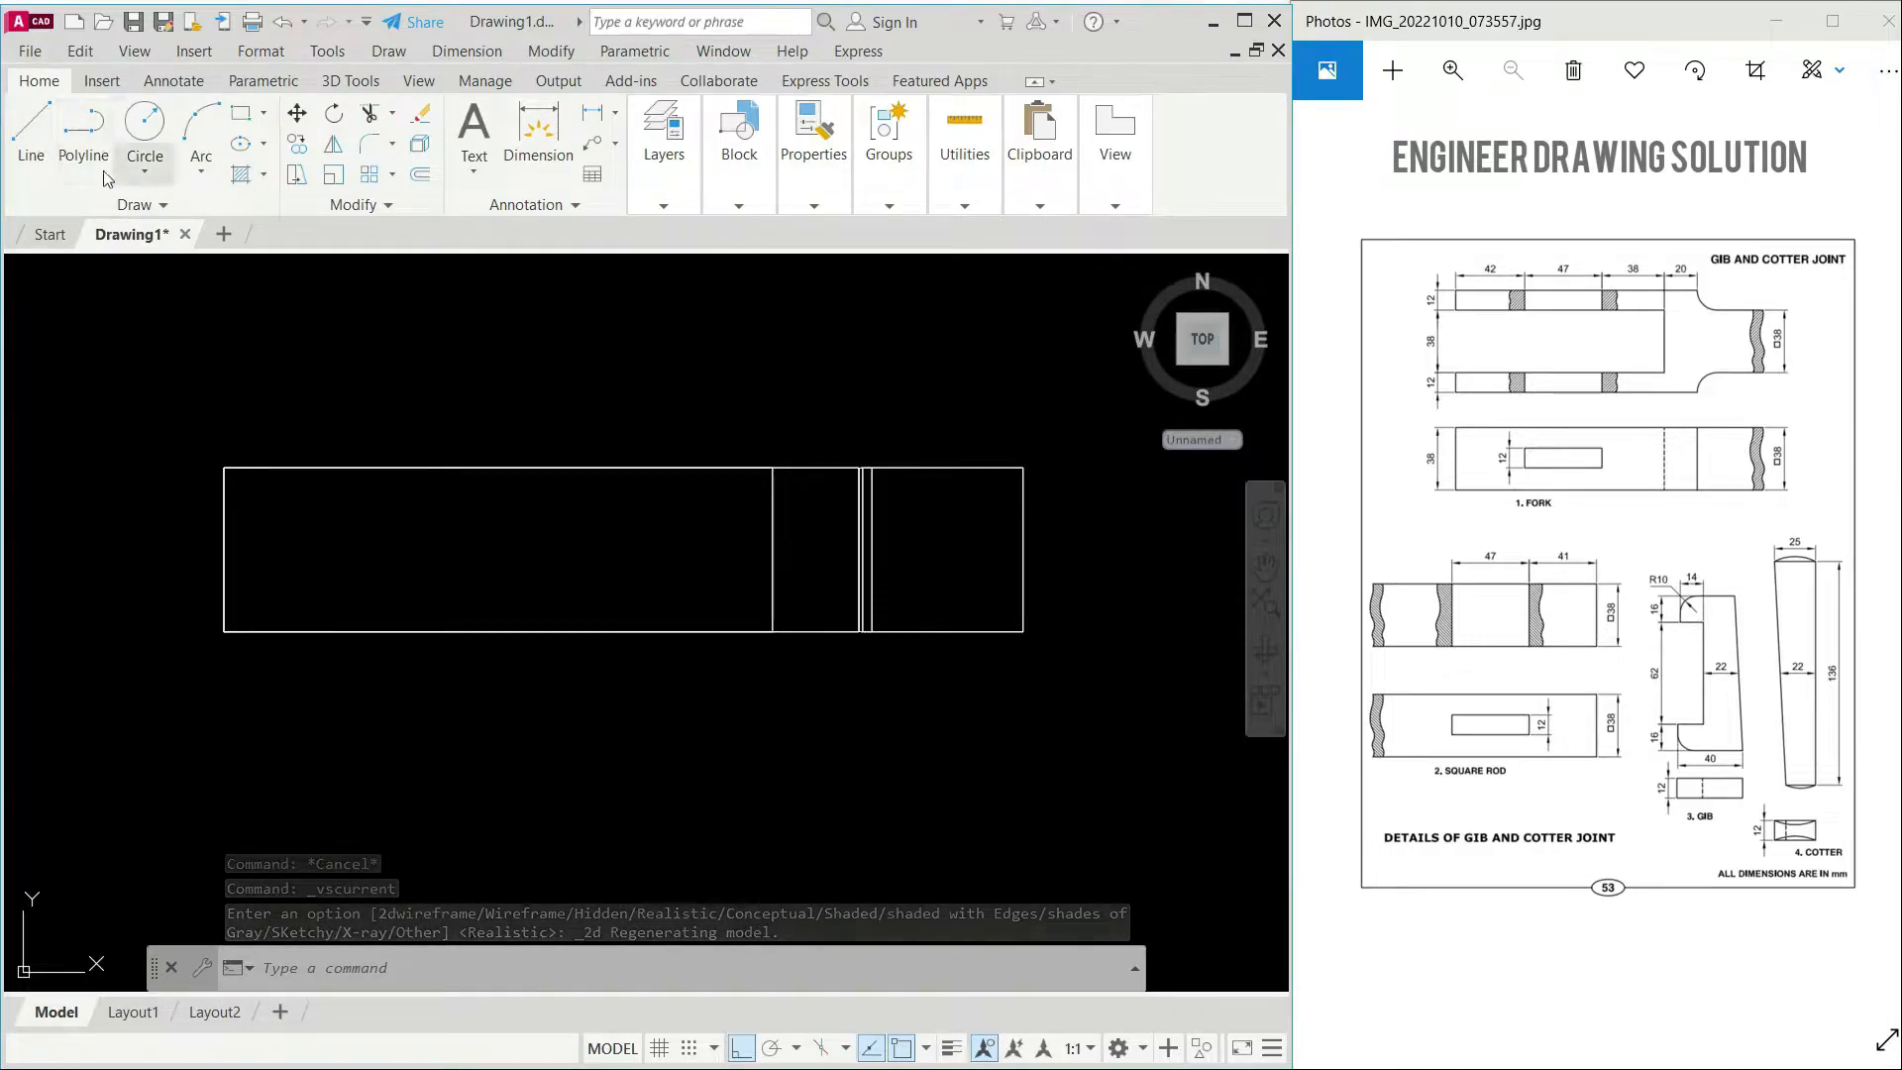
Step: Draw a 42 mm horizontal locating line inward from the midpoint of the fork's open-end edge
click(31, 129)
click(225, 550)
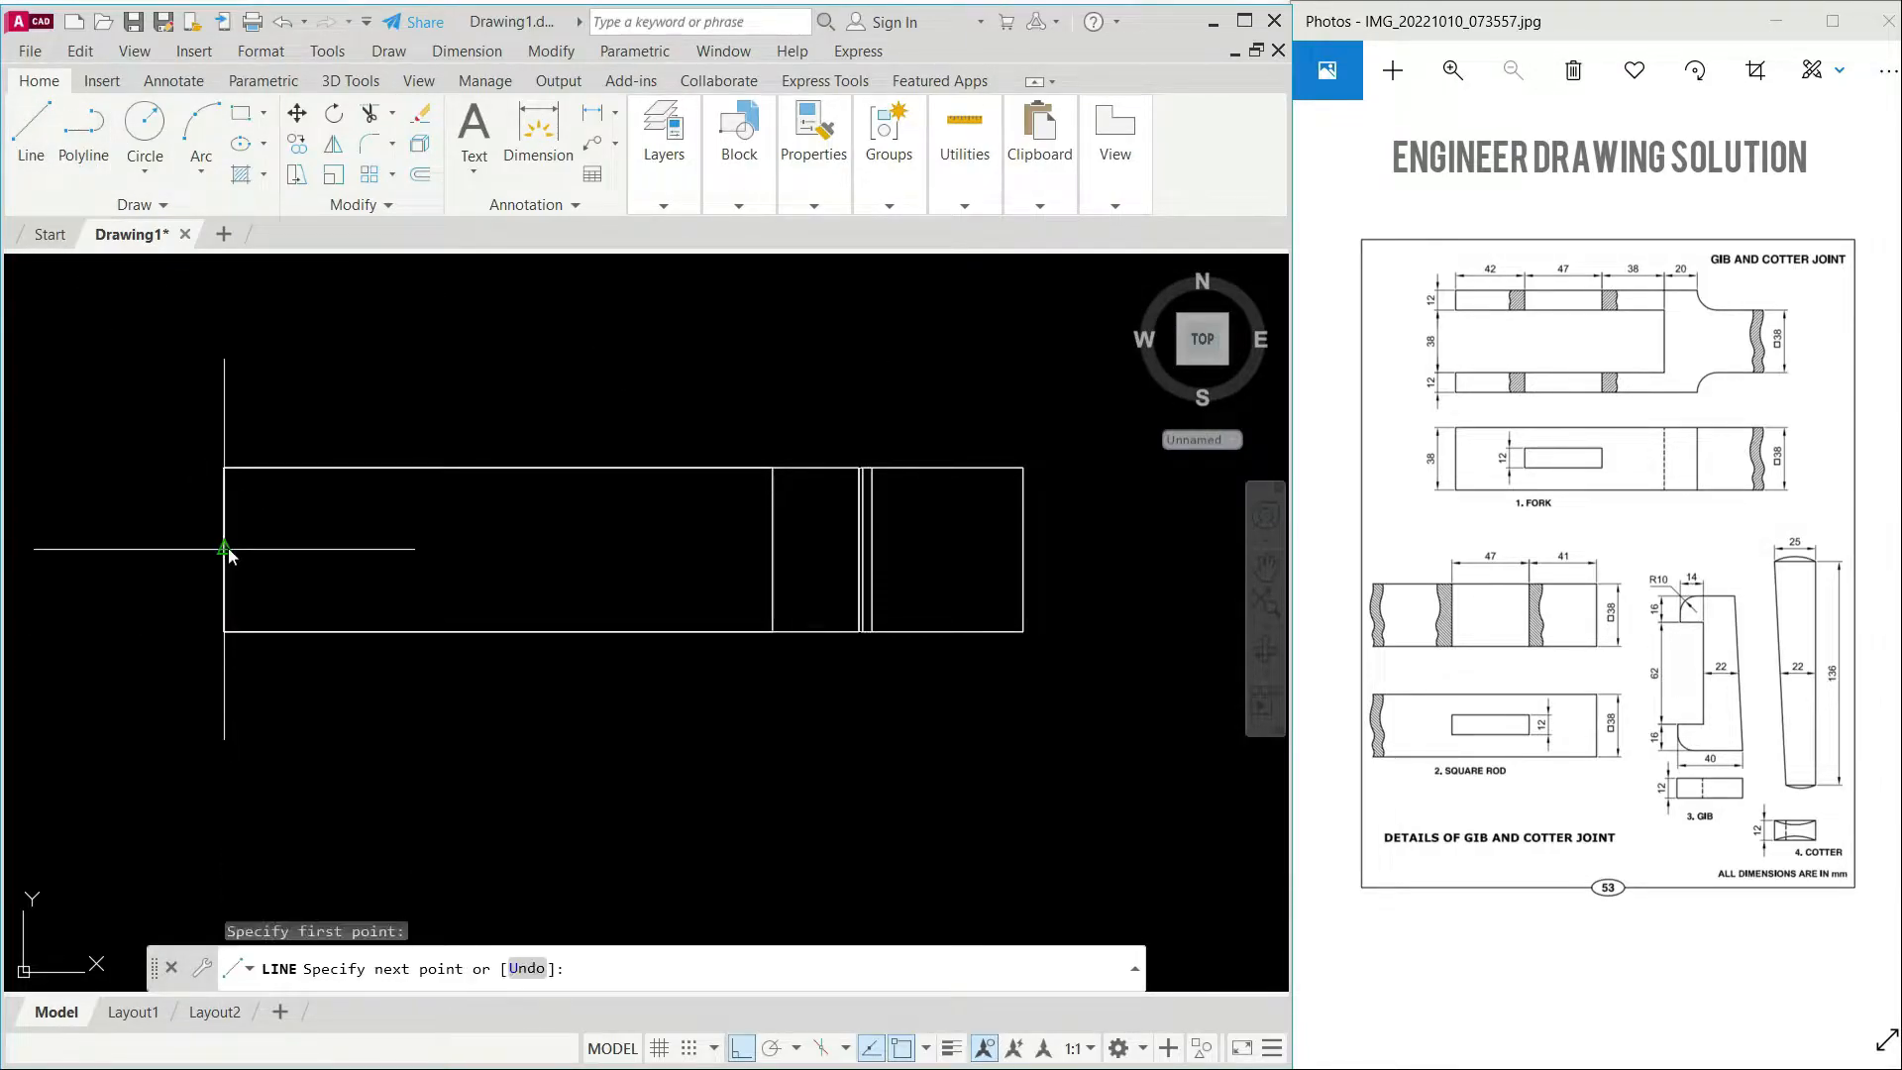
text(42)
key(Return)
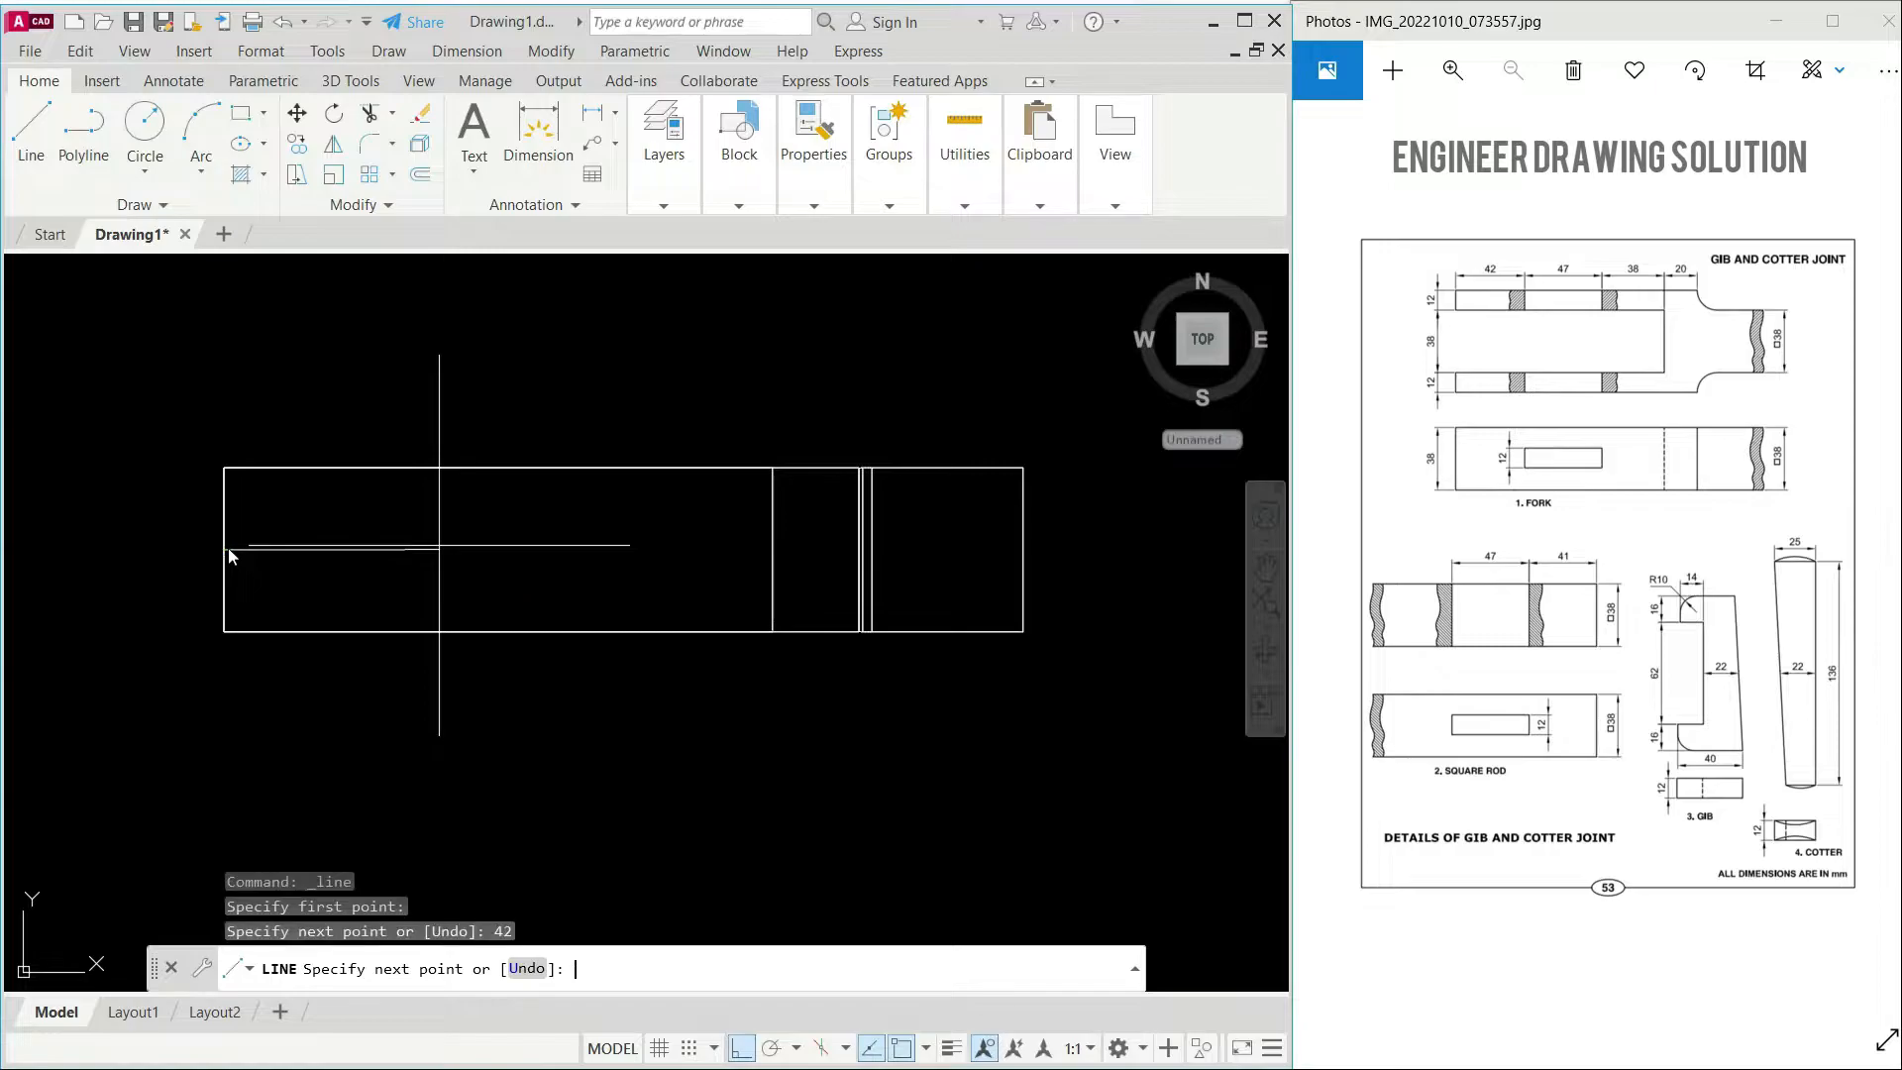
scroll(366, 558, up, 2)
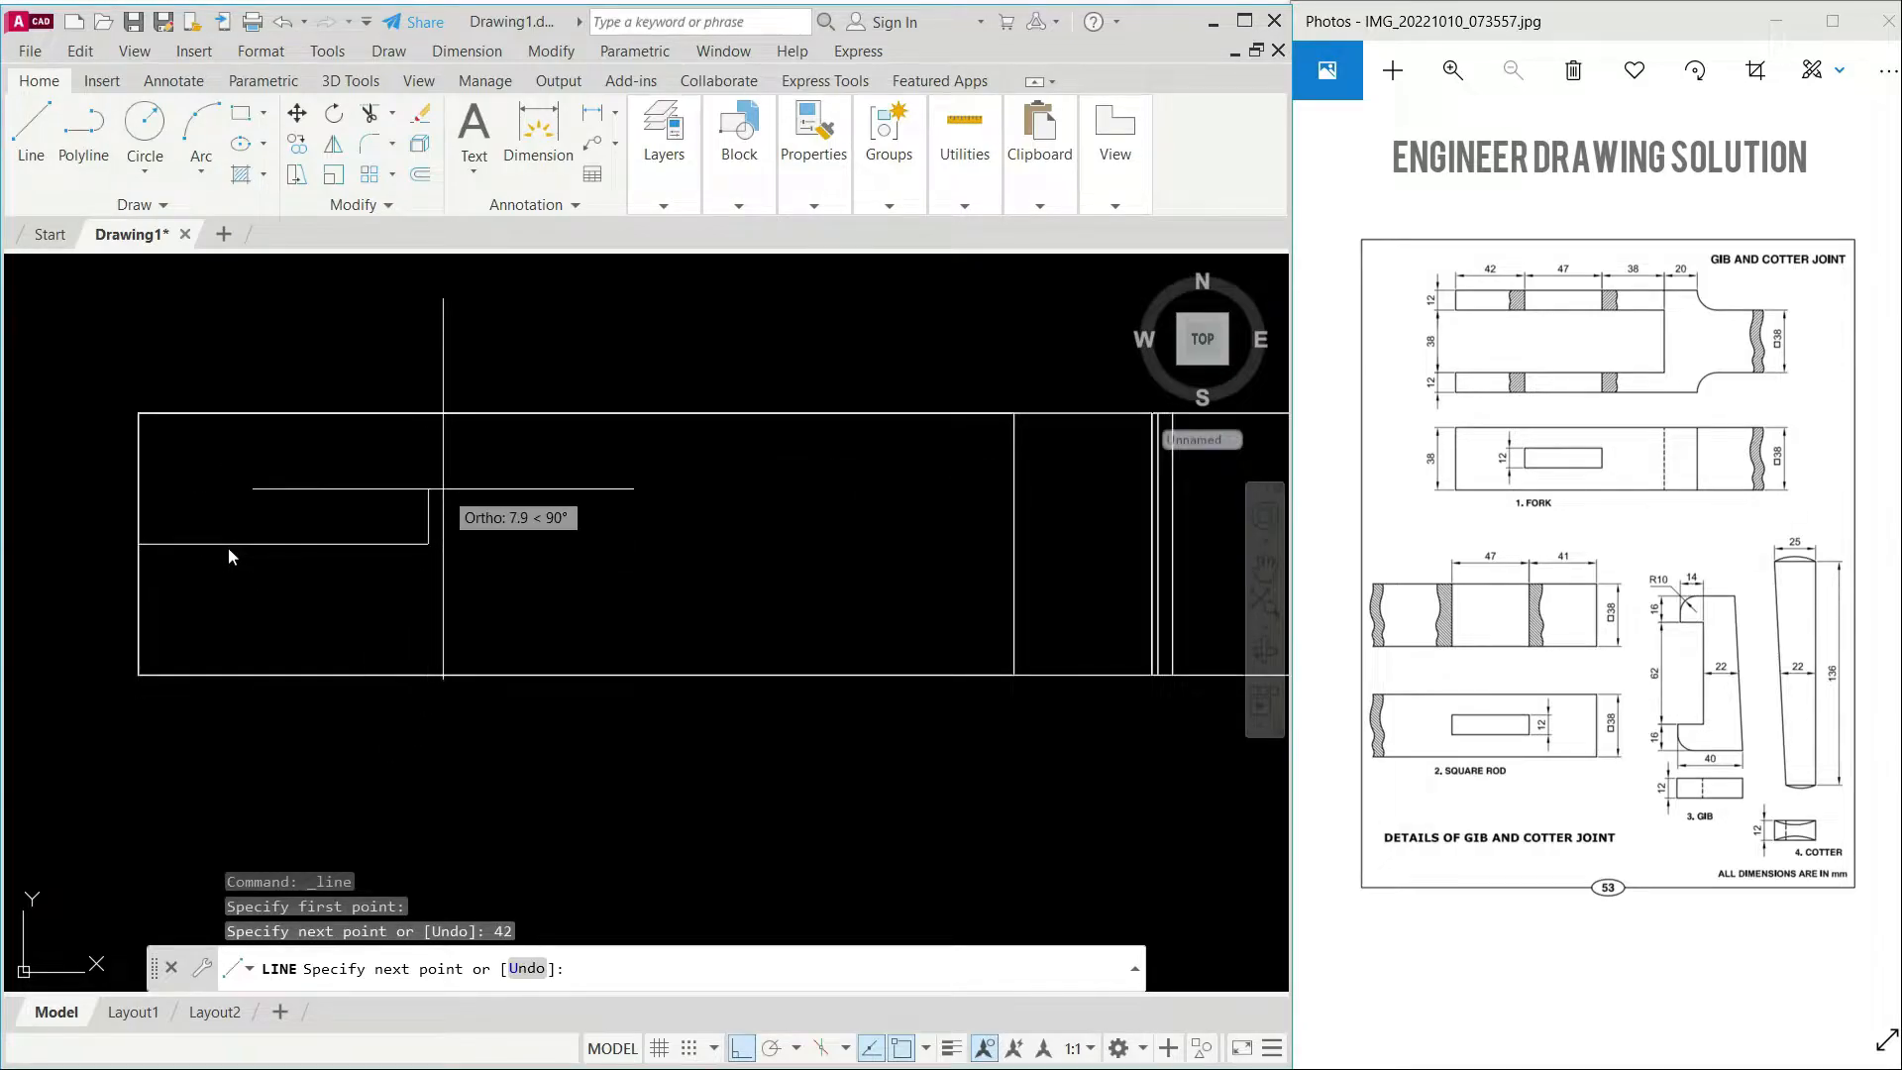
Step: Continue from the locating line's end with a closed 47 by 12 mm slot rectangle centred on it, 6 mm to each side
text(6)
key(Return)
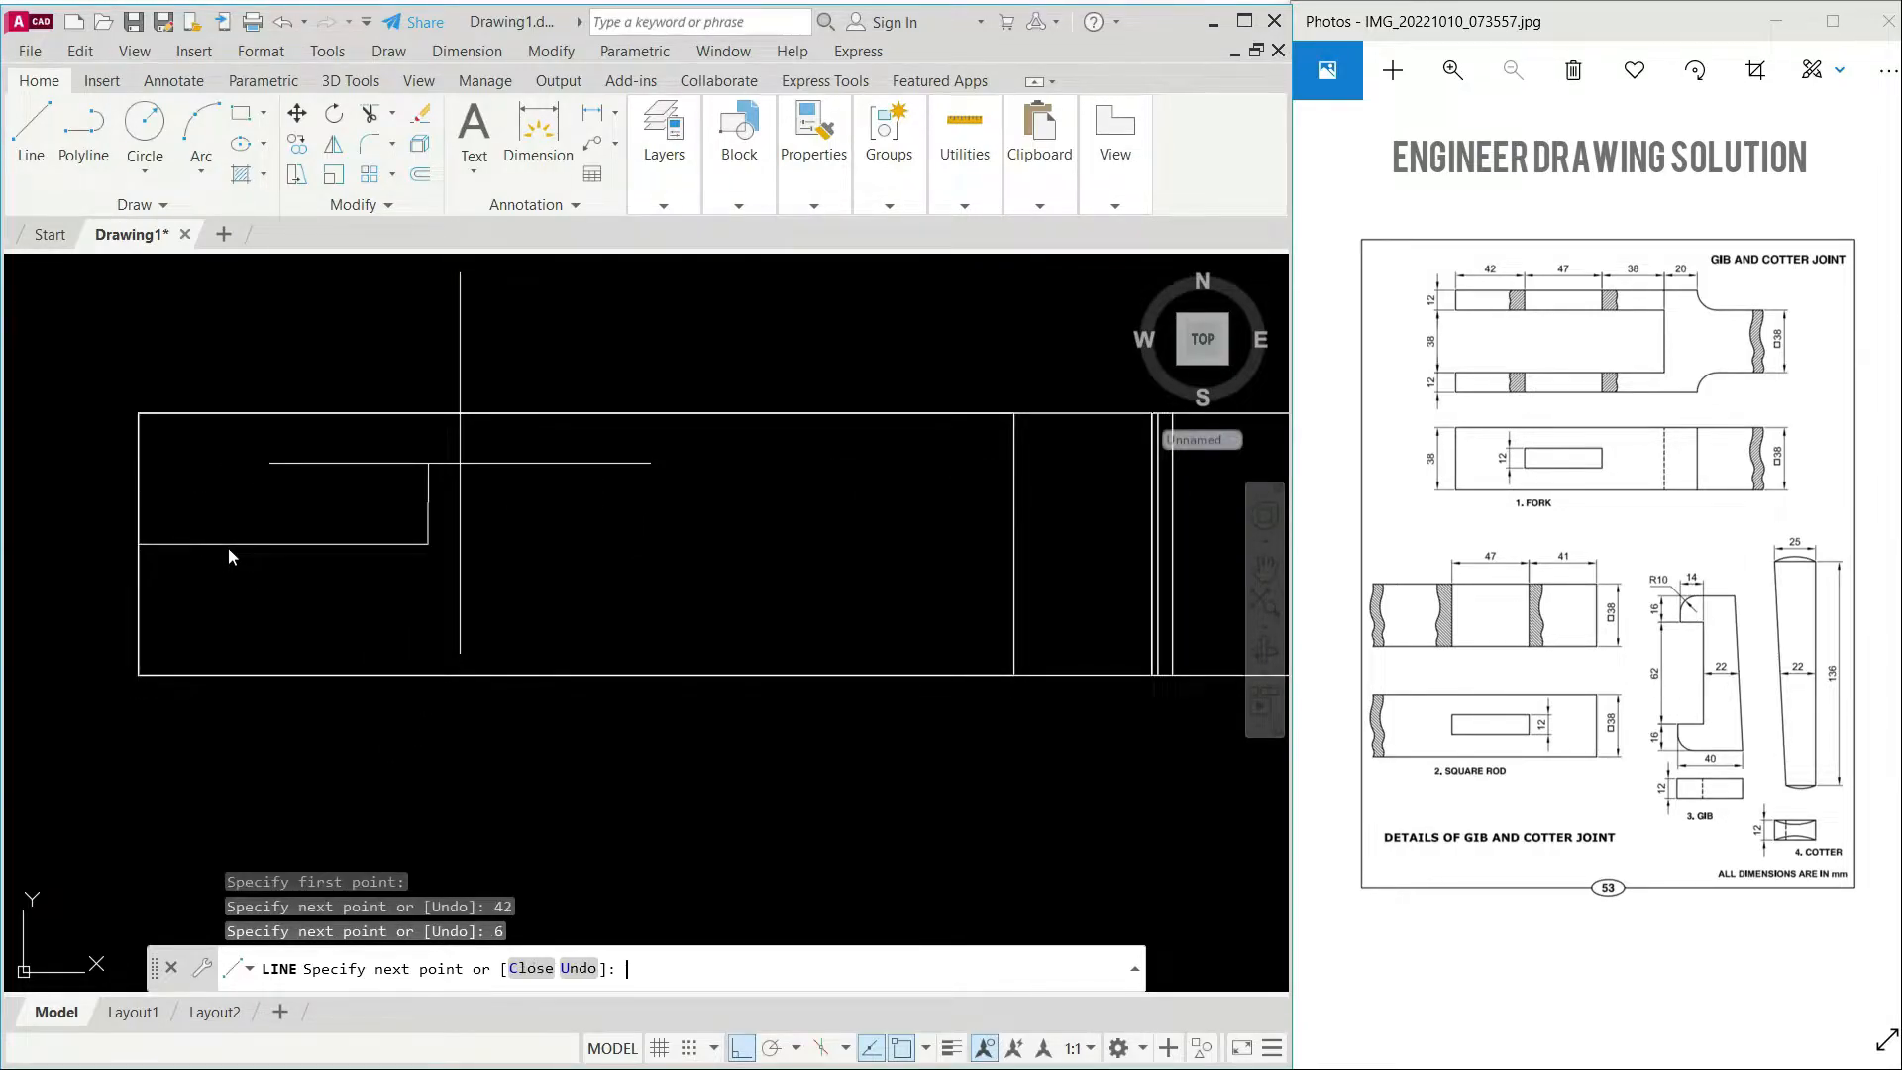
text(47)
key(Return)
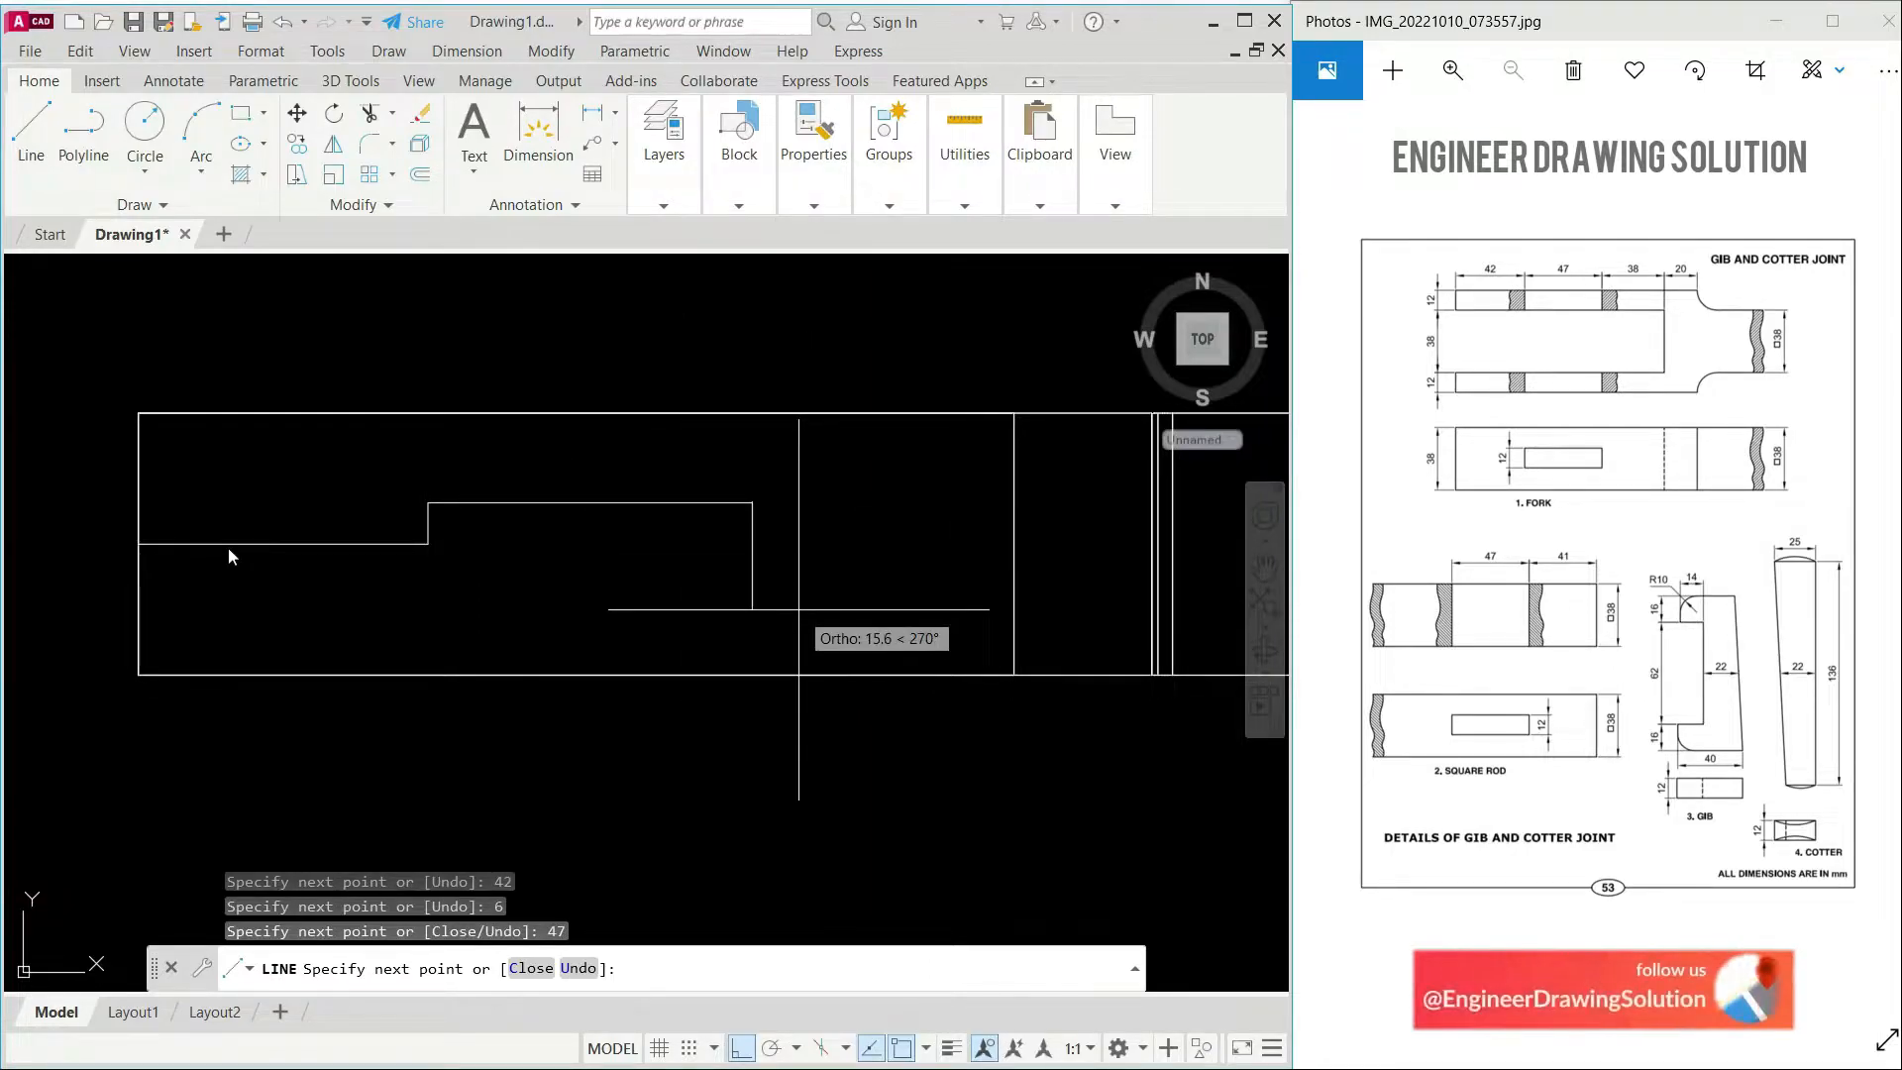
text(12)
key(Return)
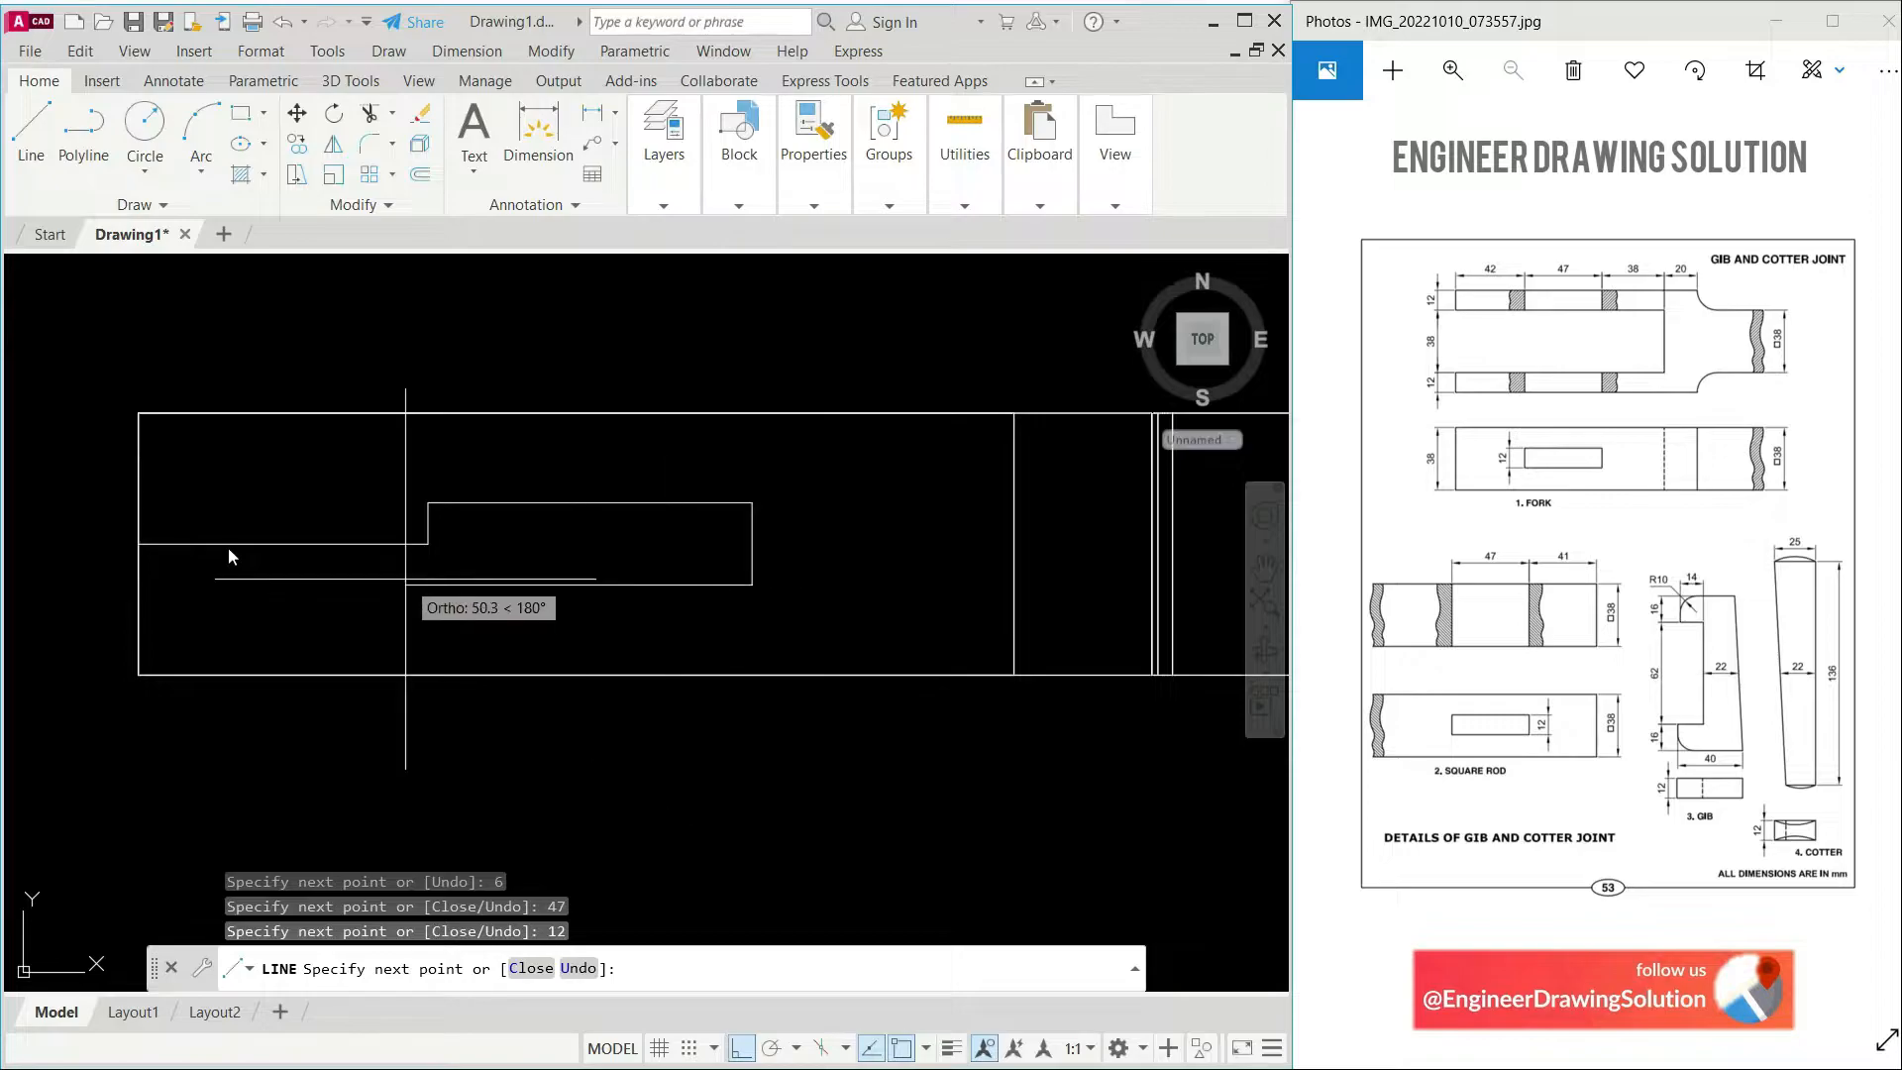
text(47)
key(Return)
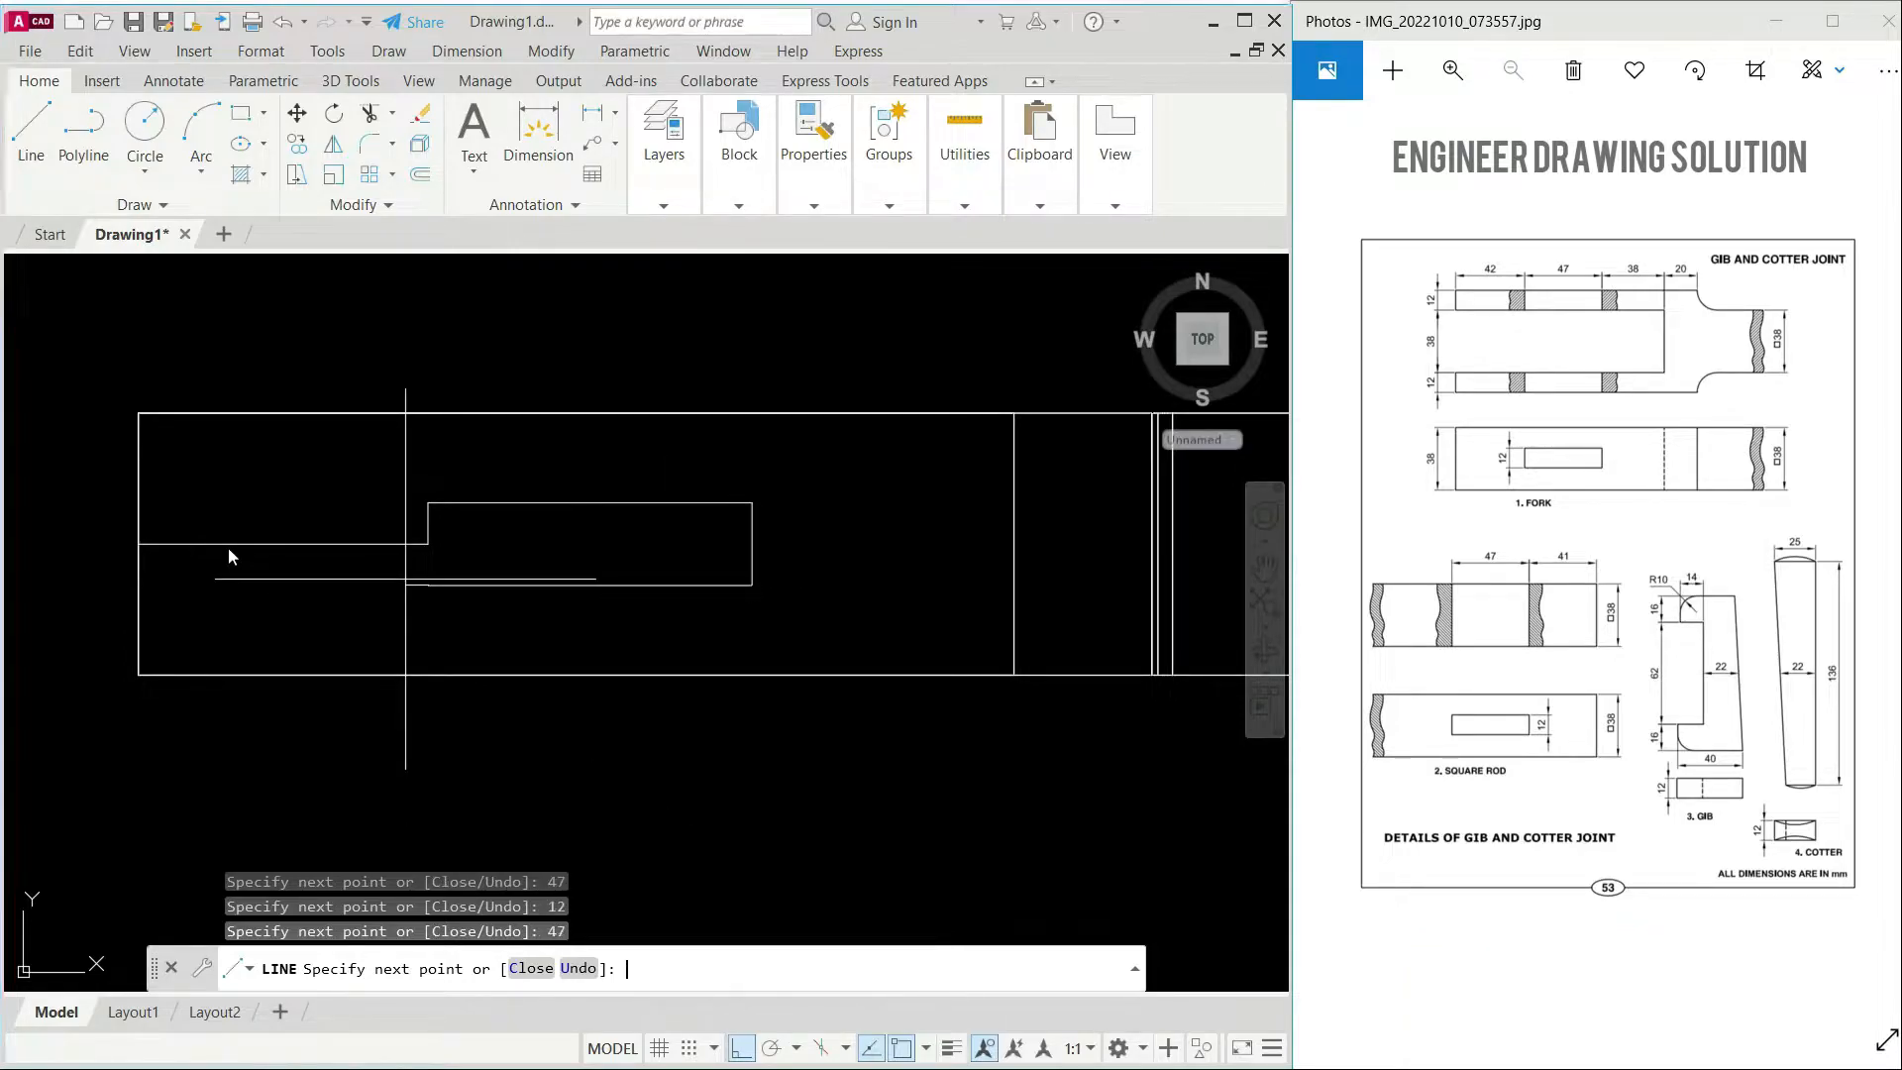
text(6)
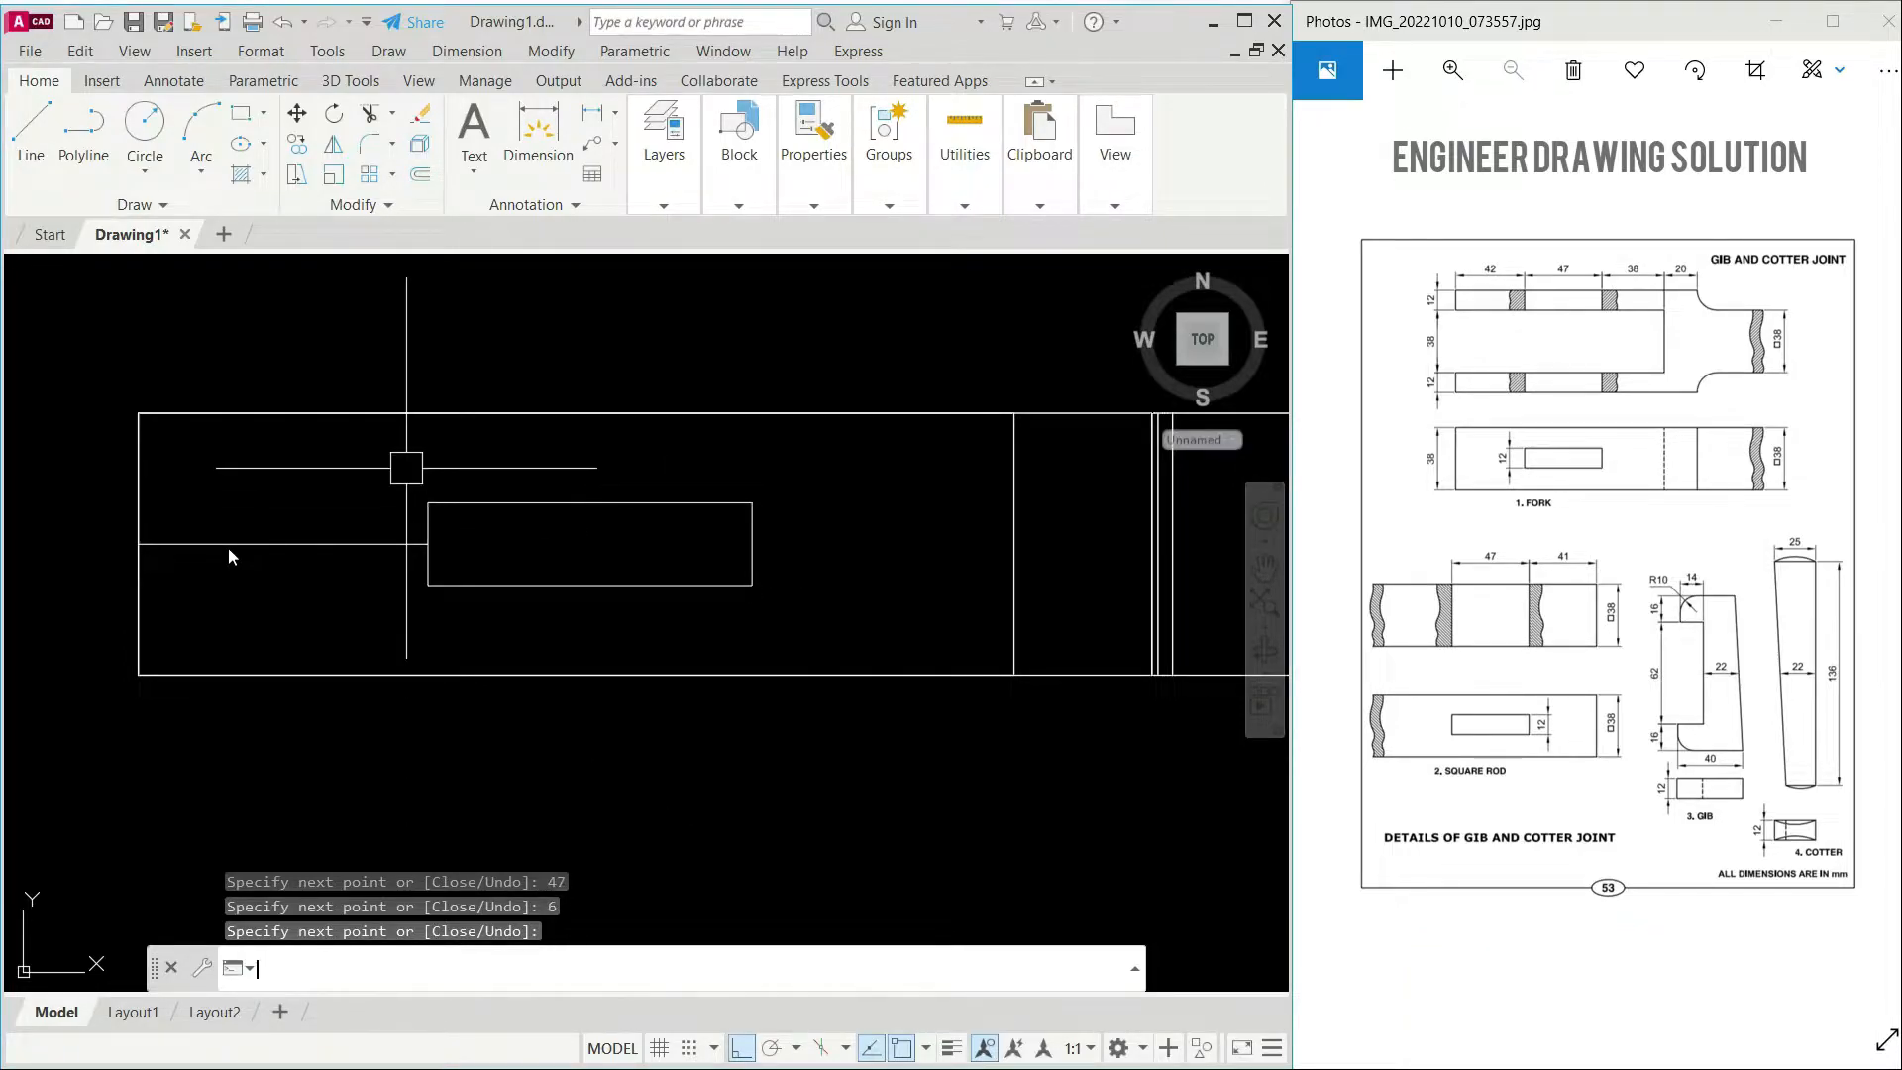
key(Return)
key(Return)
Step: Erase the 42 mm locating line between the fork's end and the slot rectangle
click(228, 548)
right_click(297, 543)
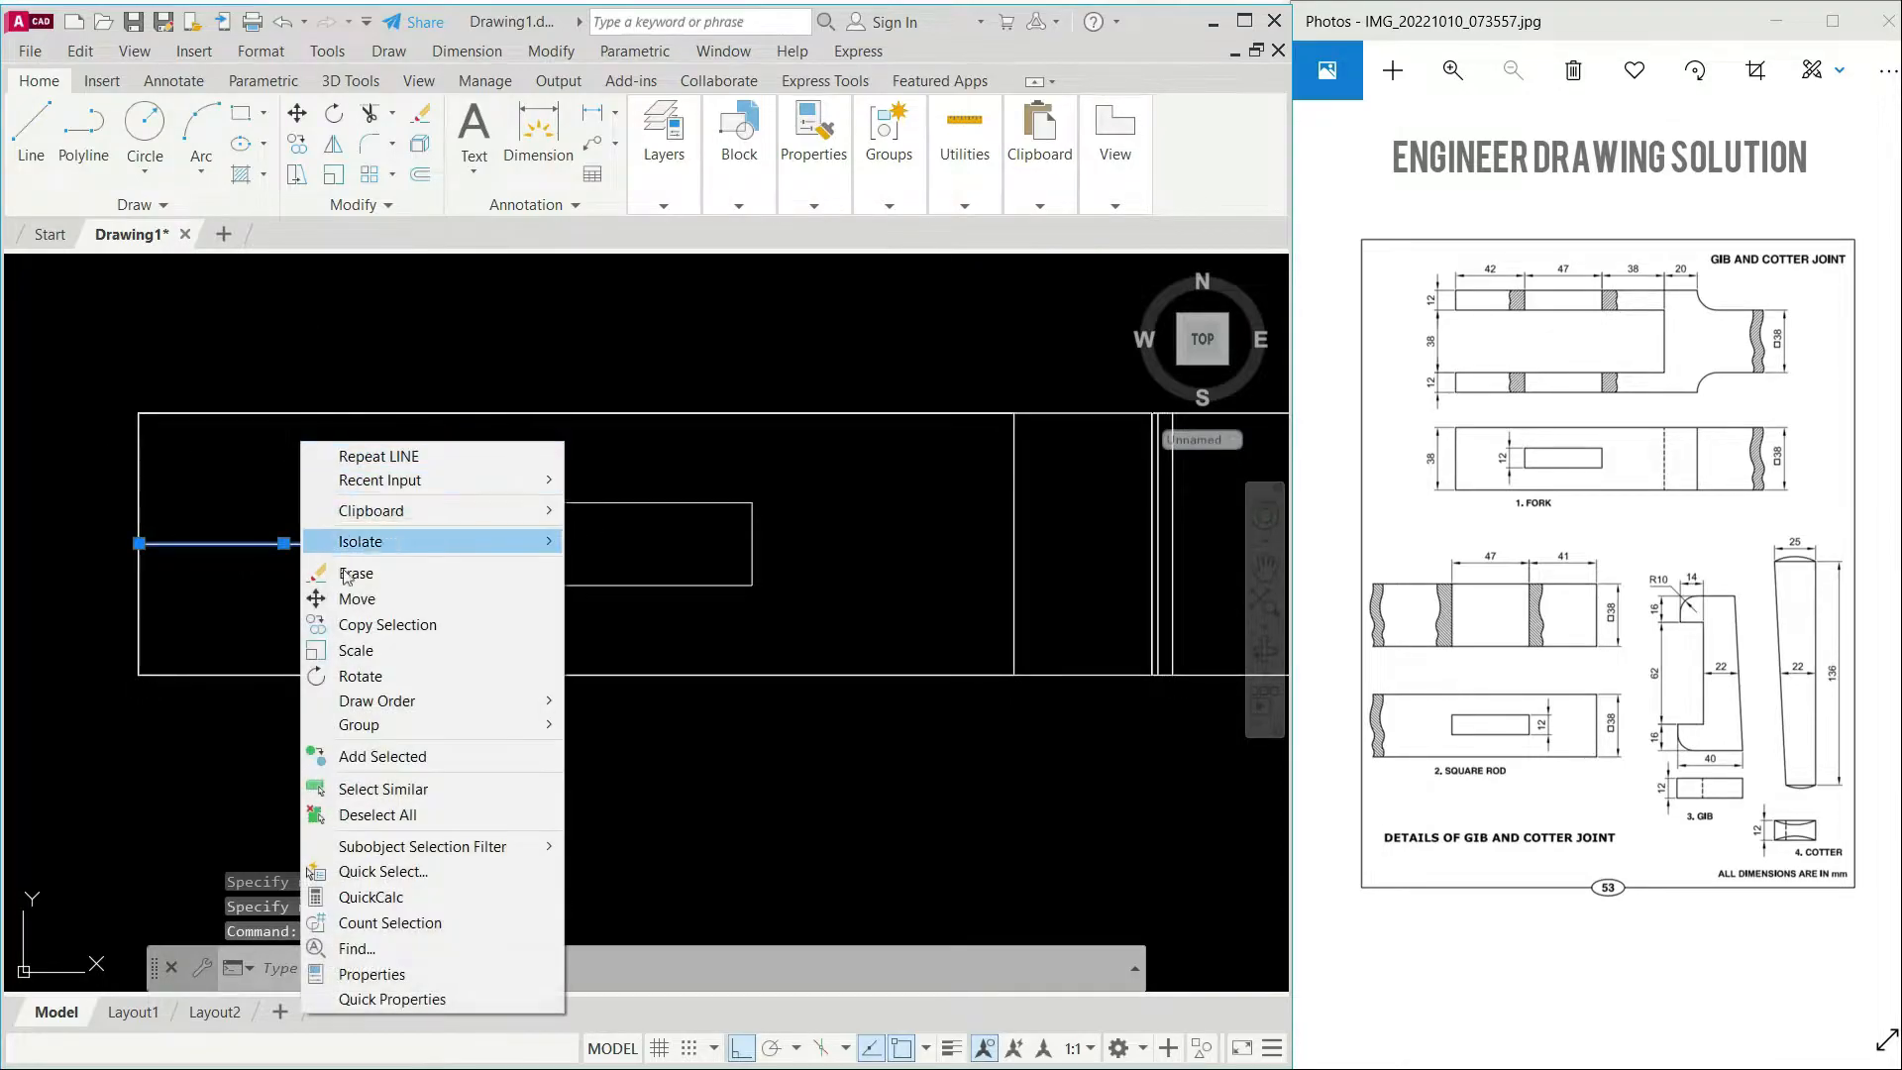
click(353, 573)
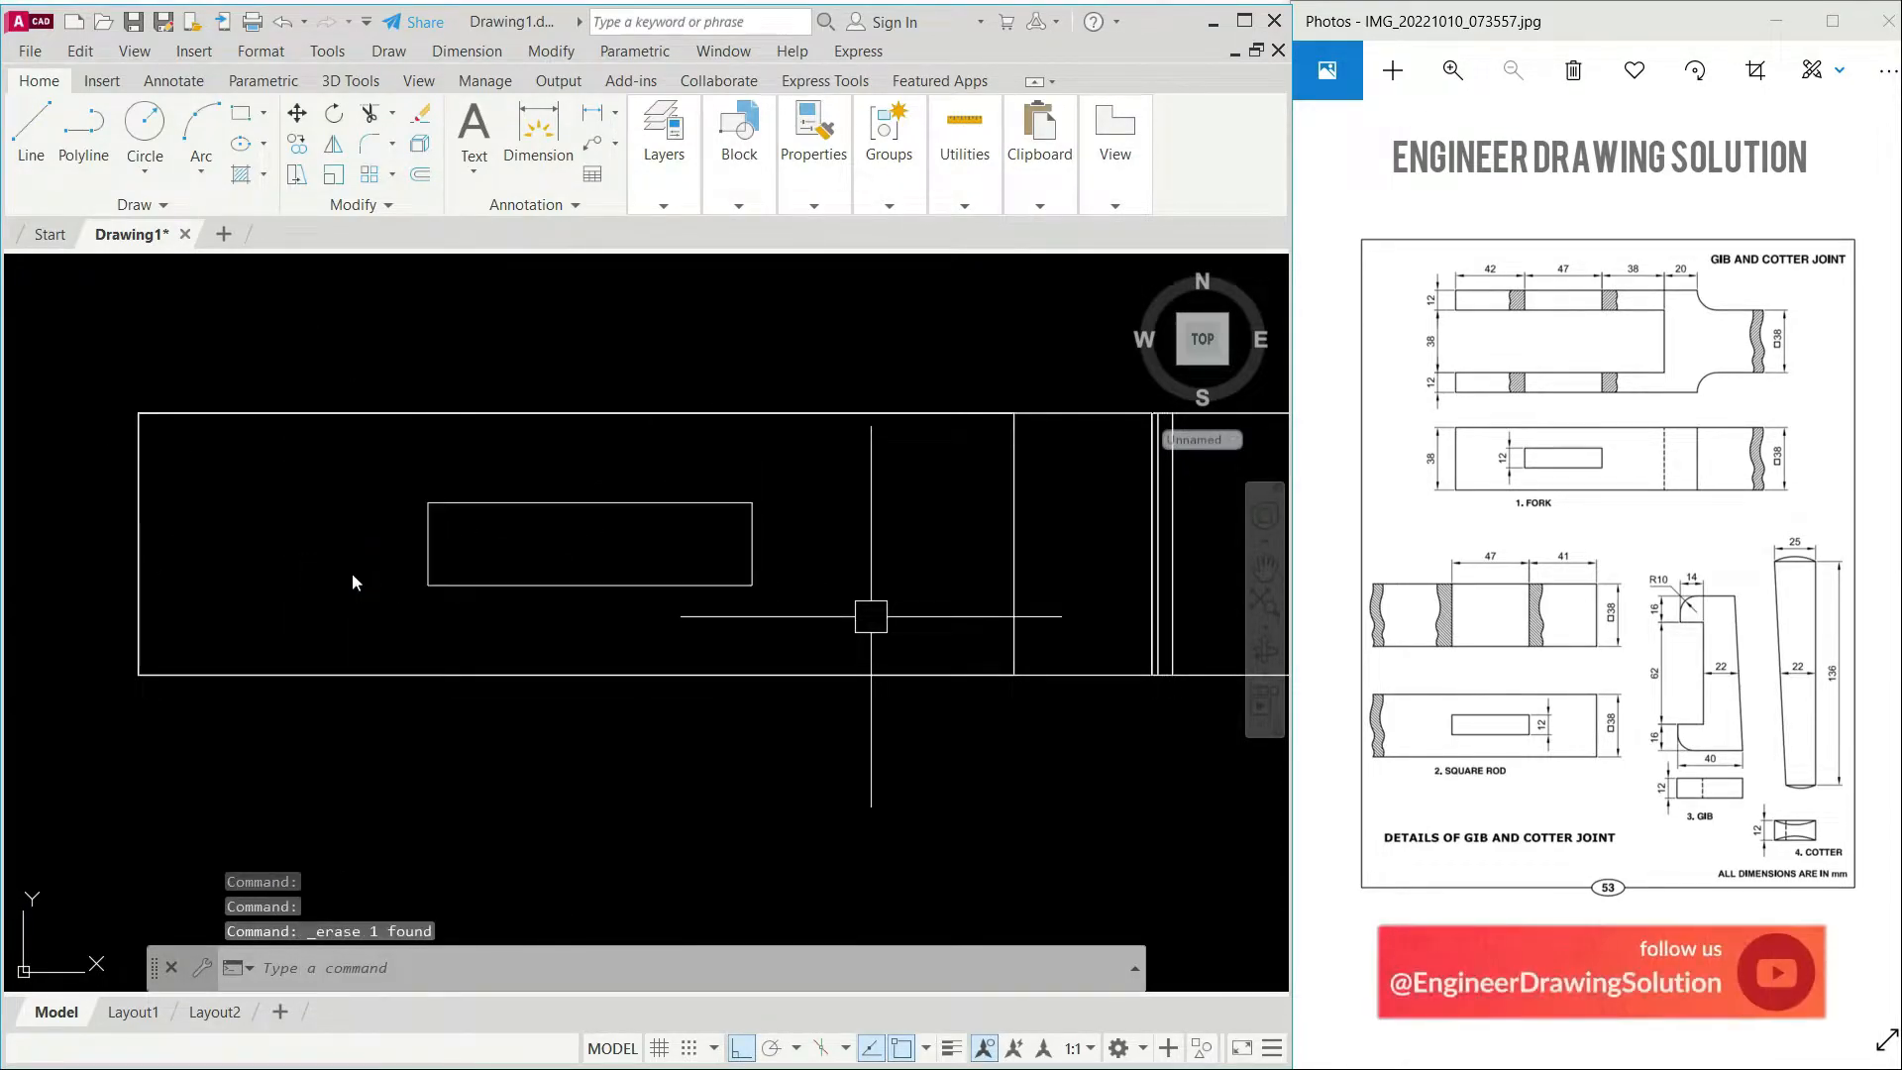
Step: Convert the lines of the slot rectangle into a single region
text(region)
key(Return)
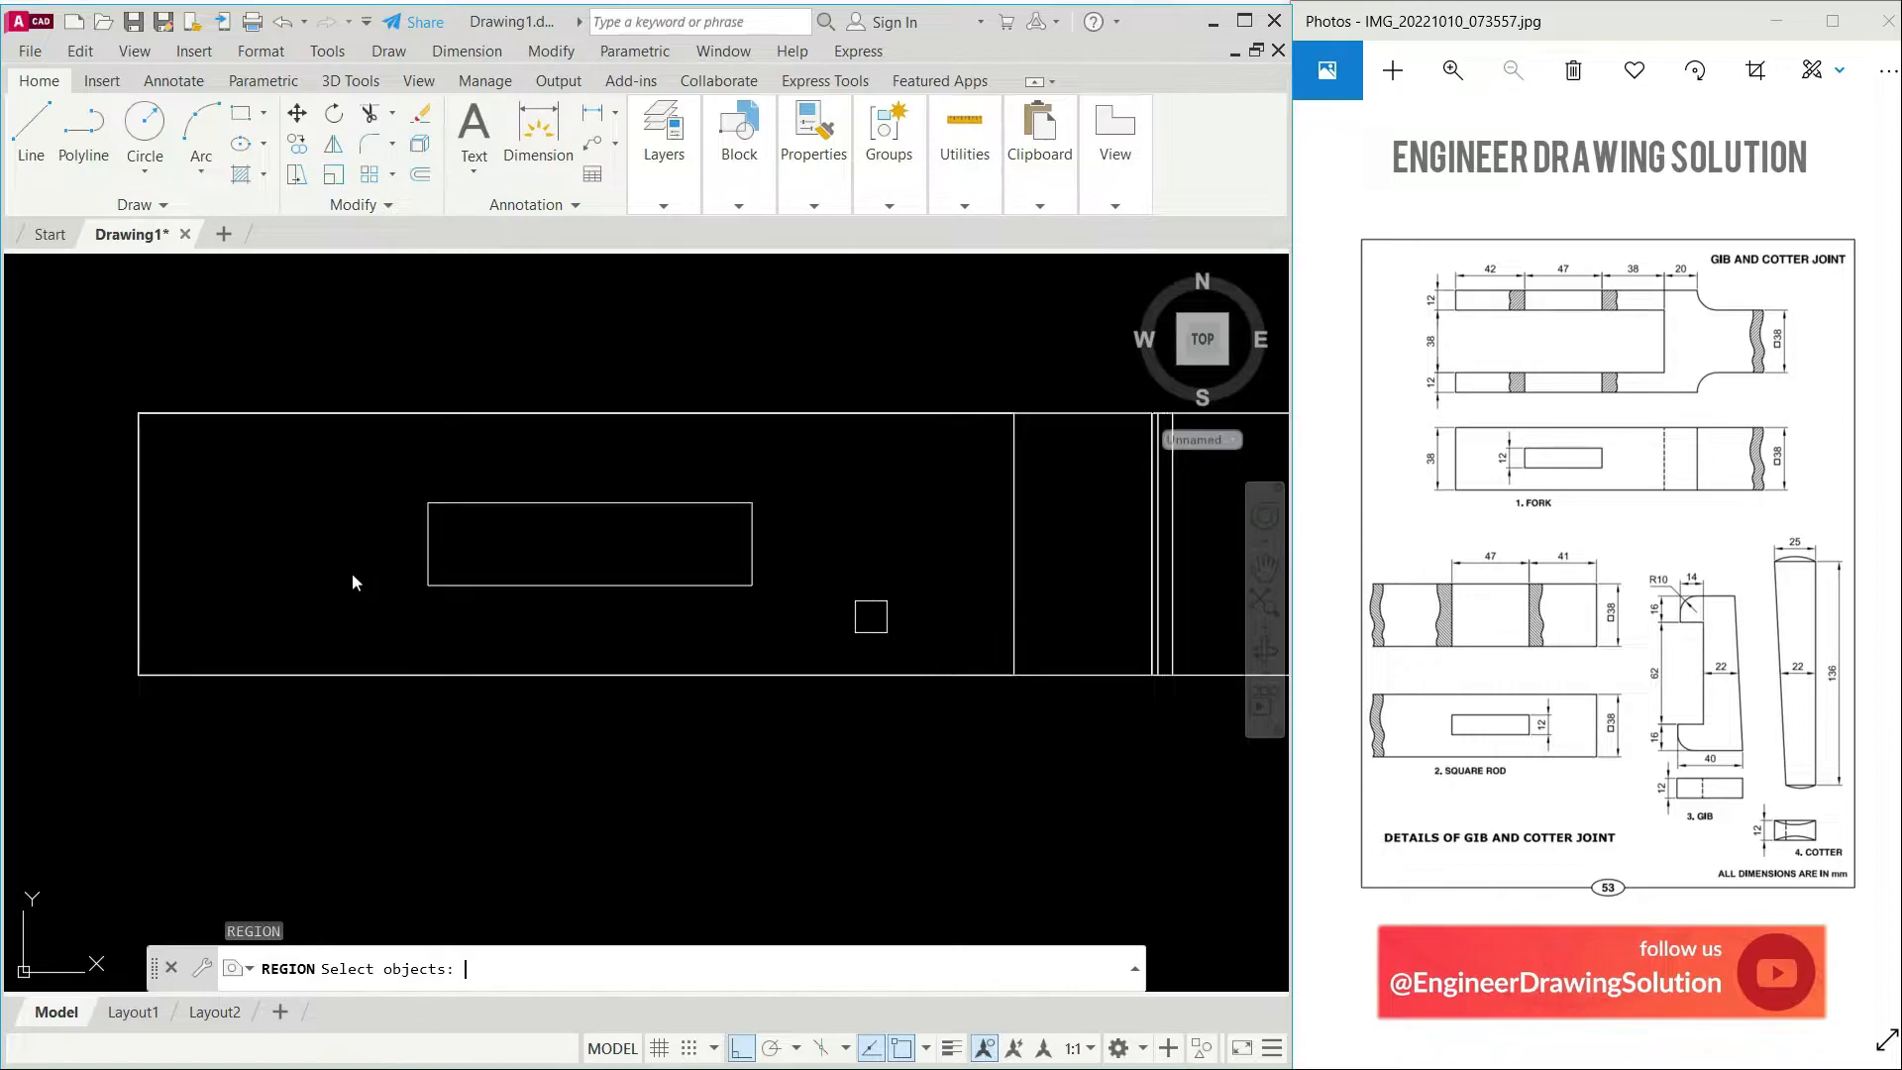
click(869, 627)
click(400, 474)
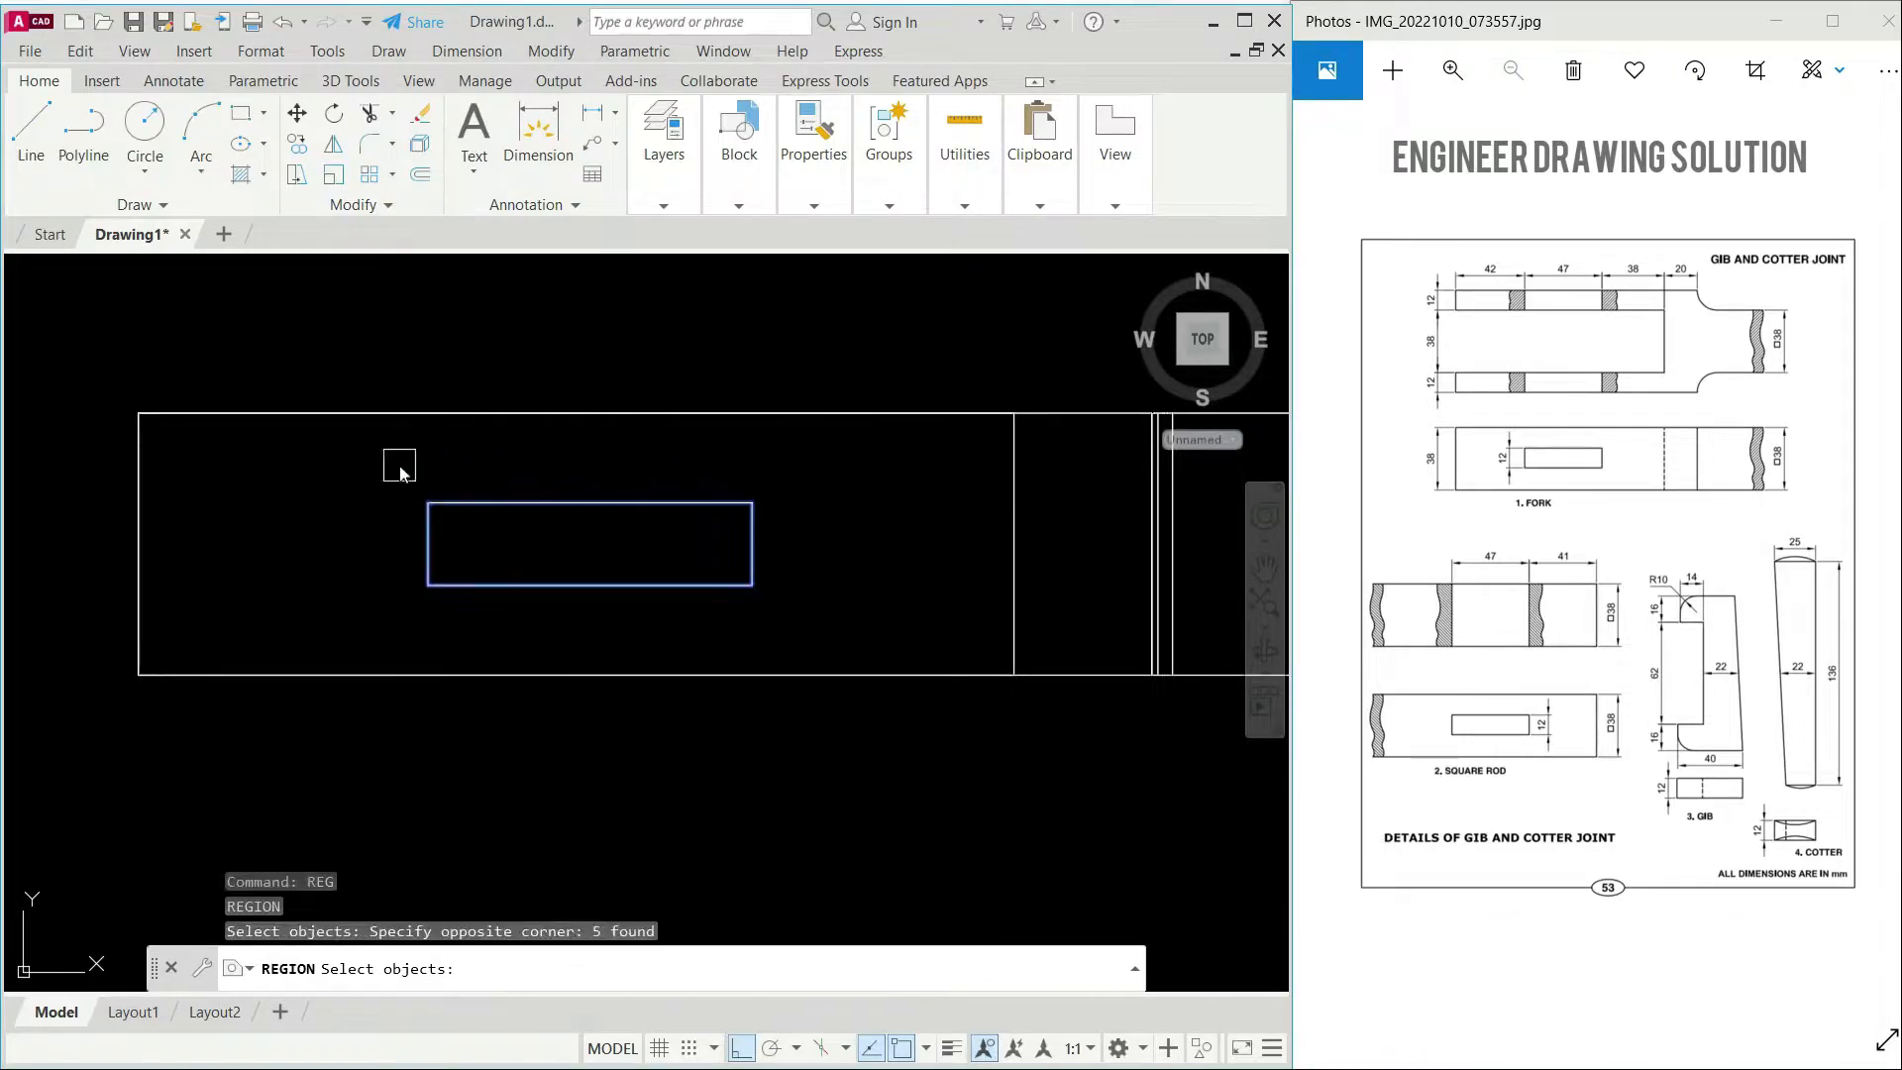
key(Return)
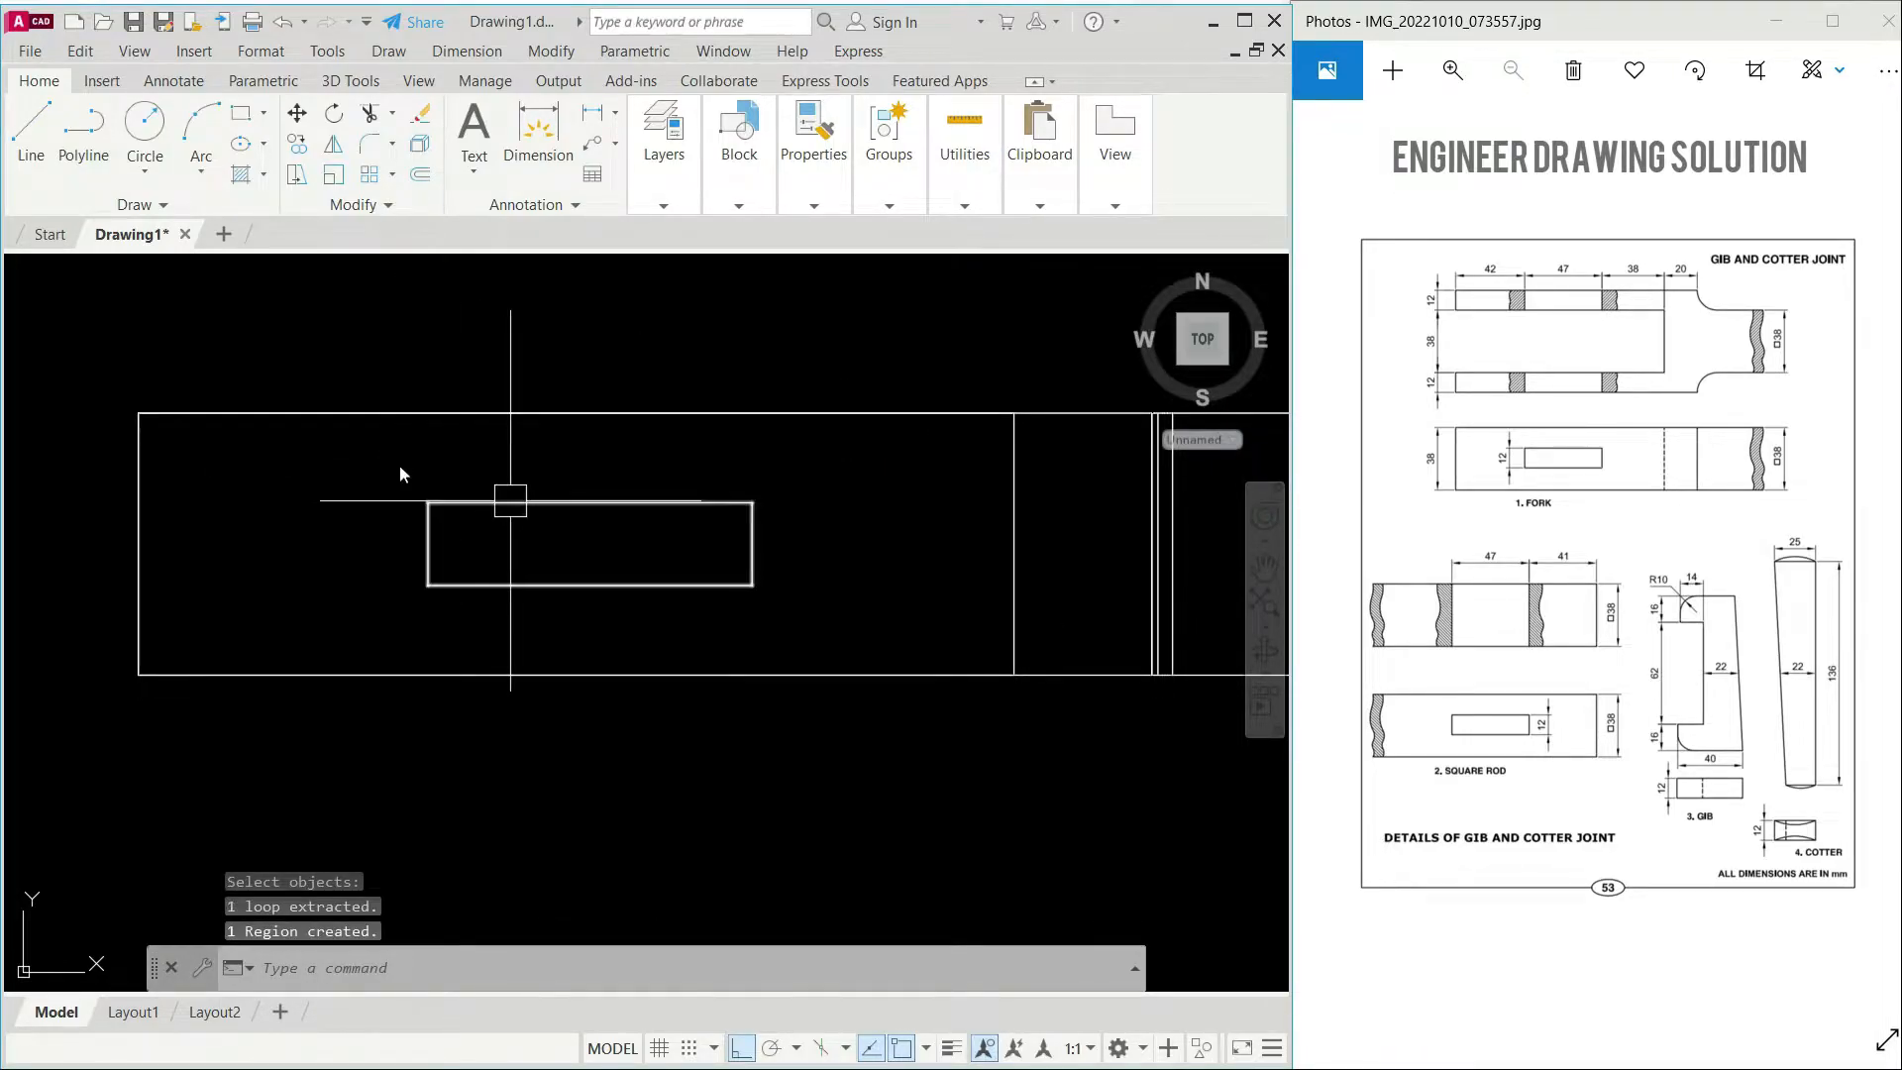
Step: Set the view to SE Isometric and move the slot region vertically to a position above the fork's upper arm
click(44, 269)
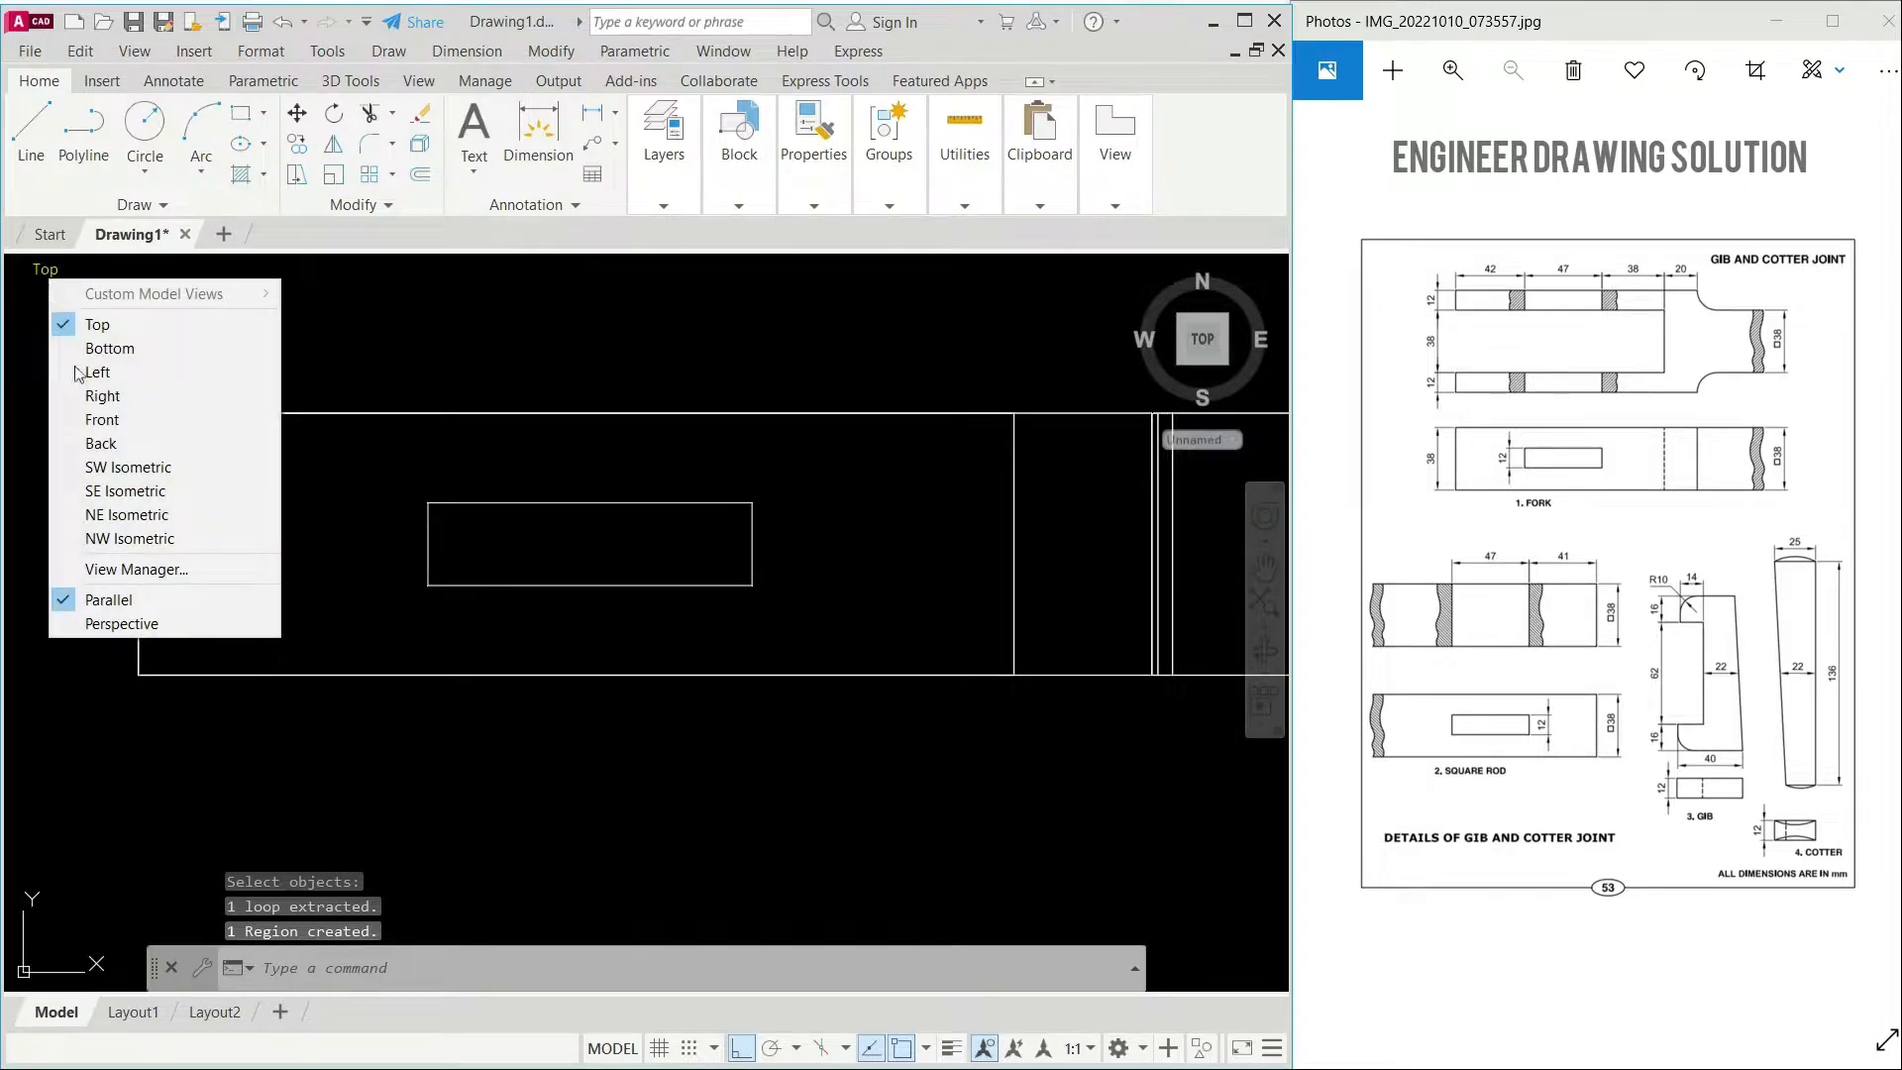
click(99, 490)
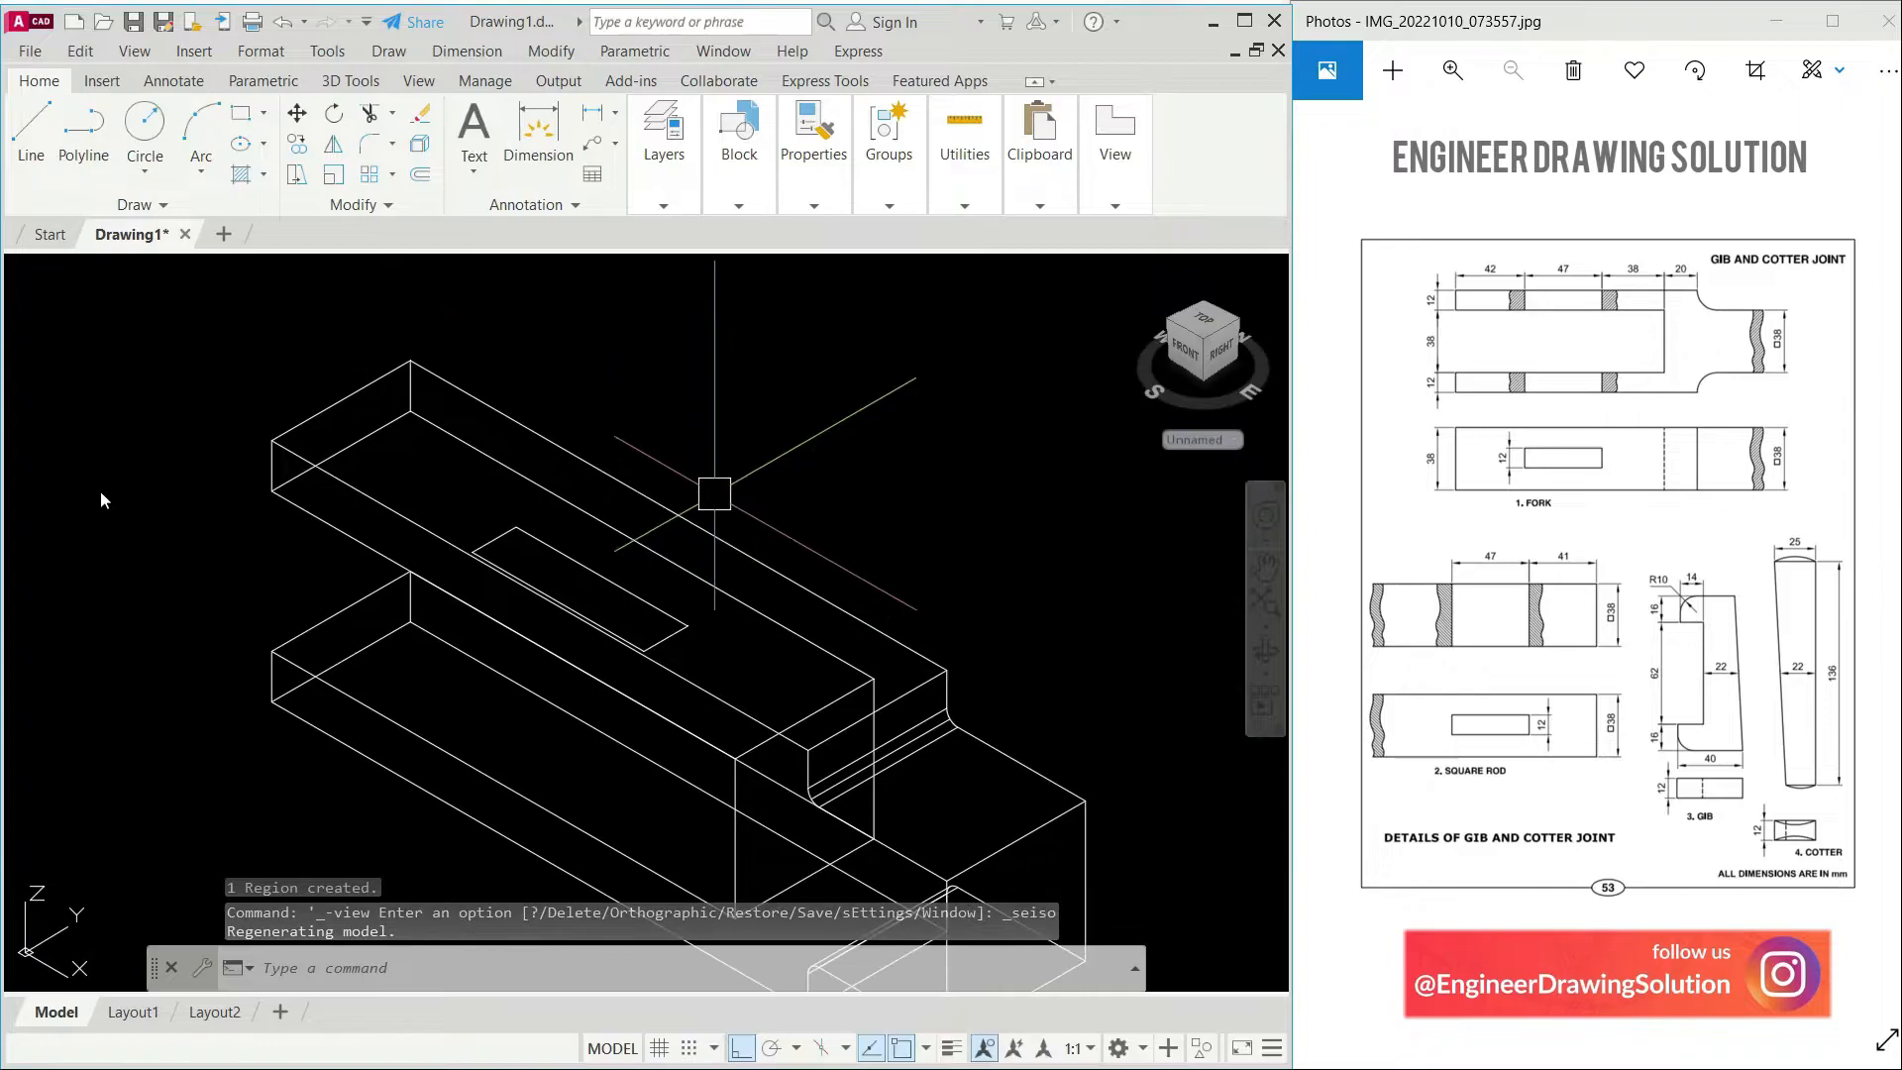
text(m)
key(Return)
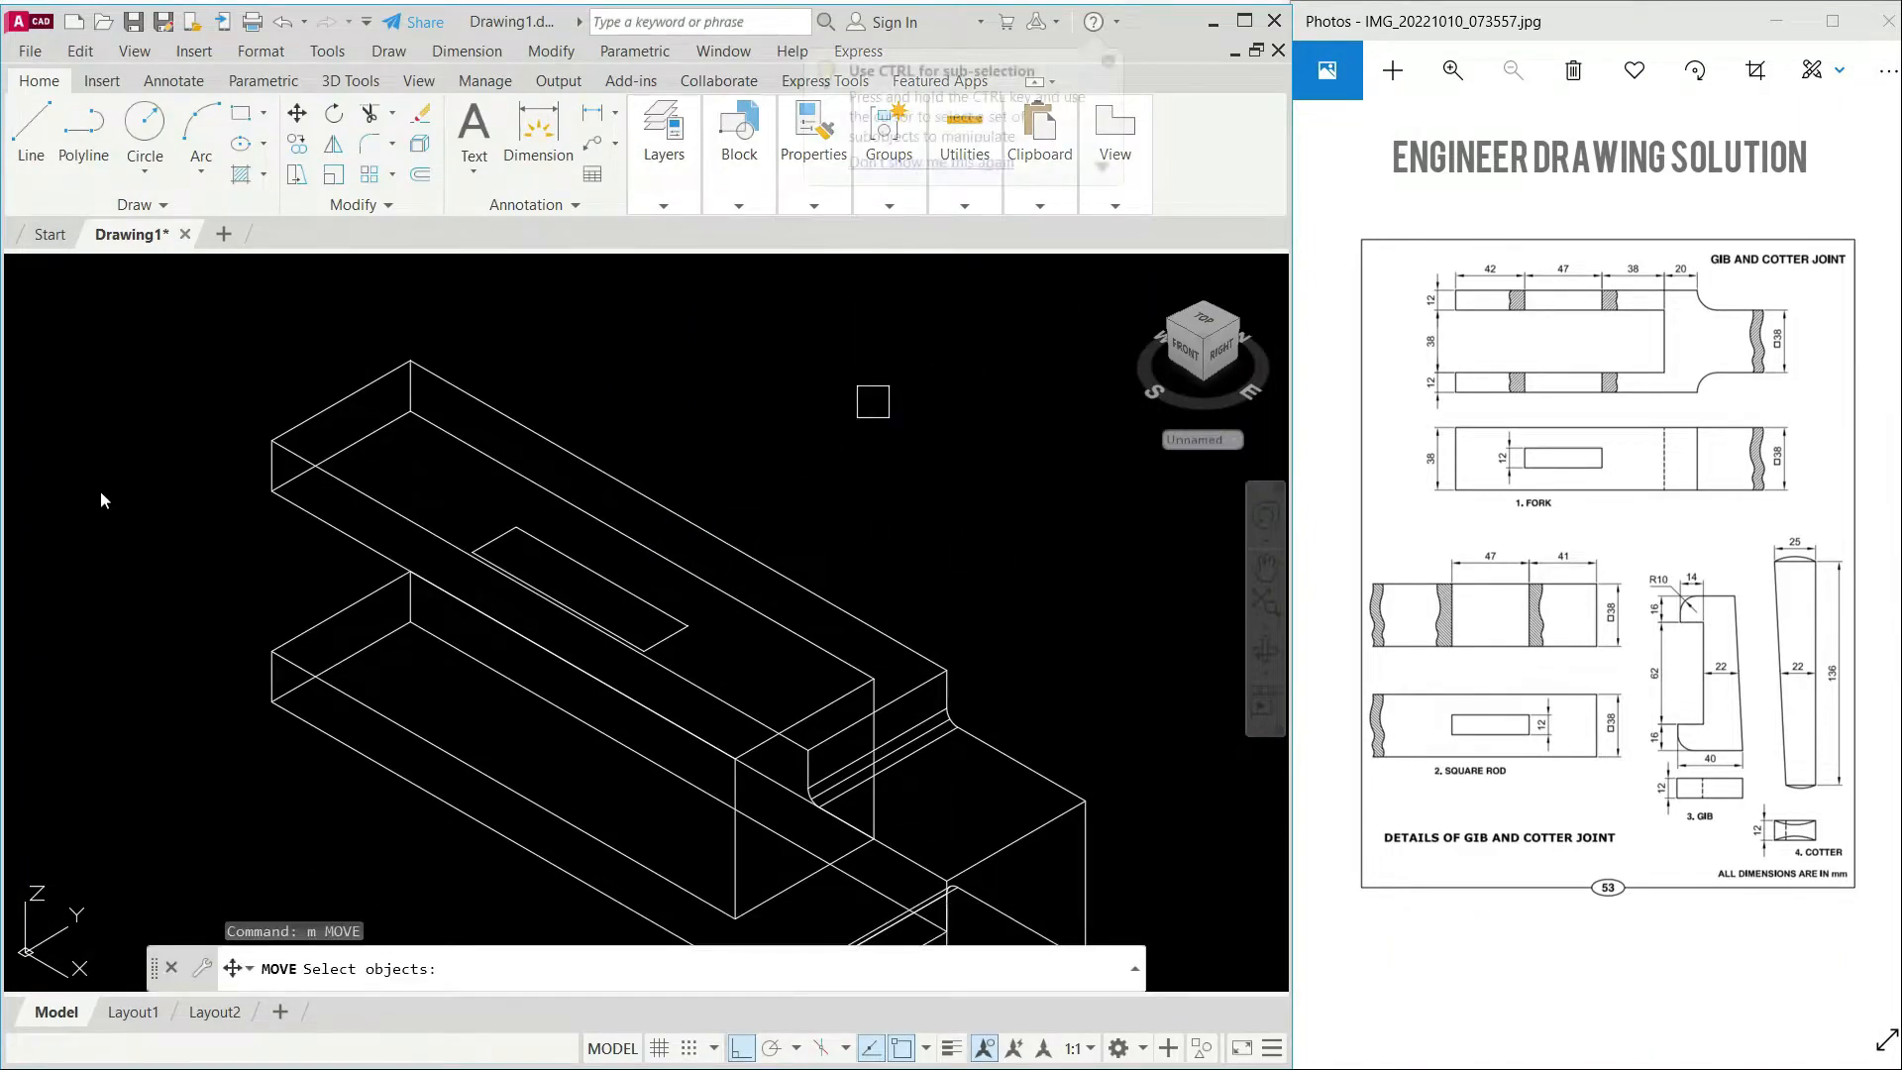
click(540, 538)
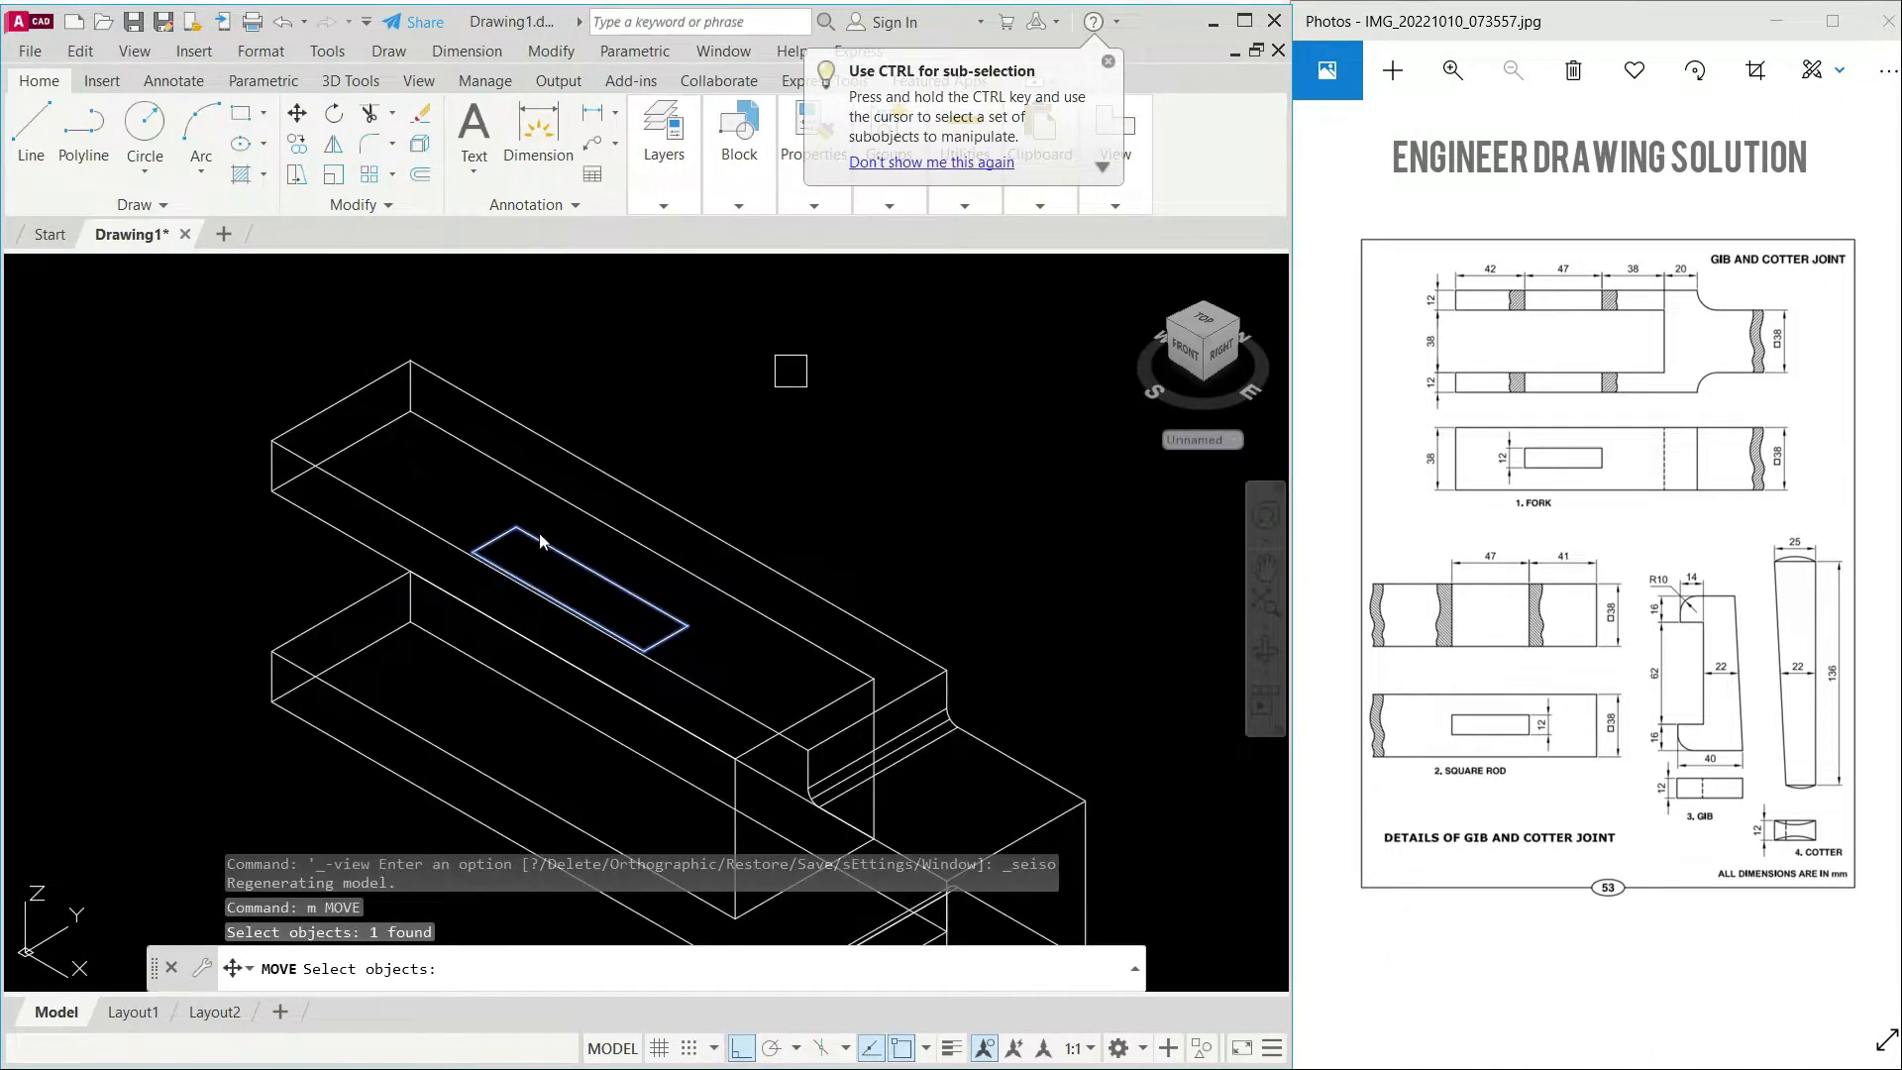
key(Return)
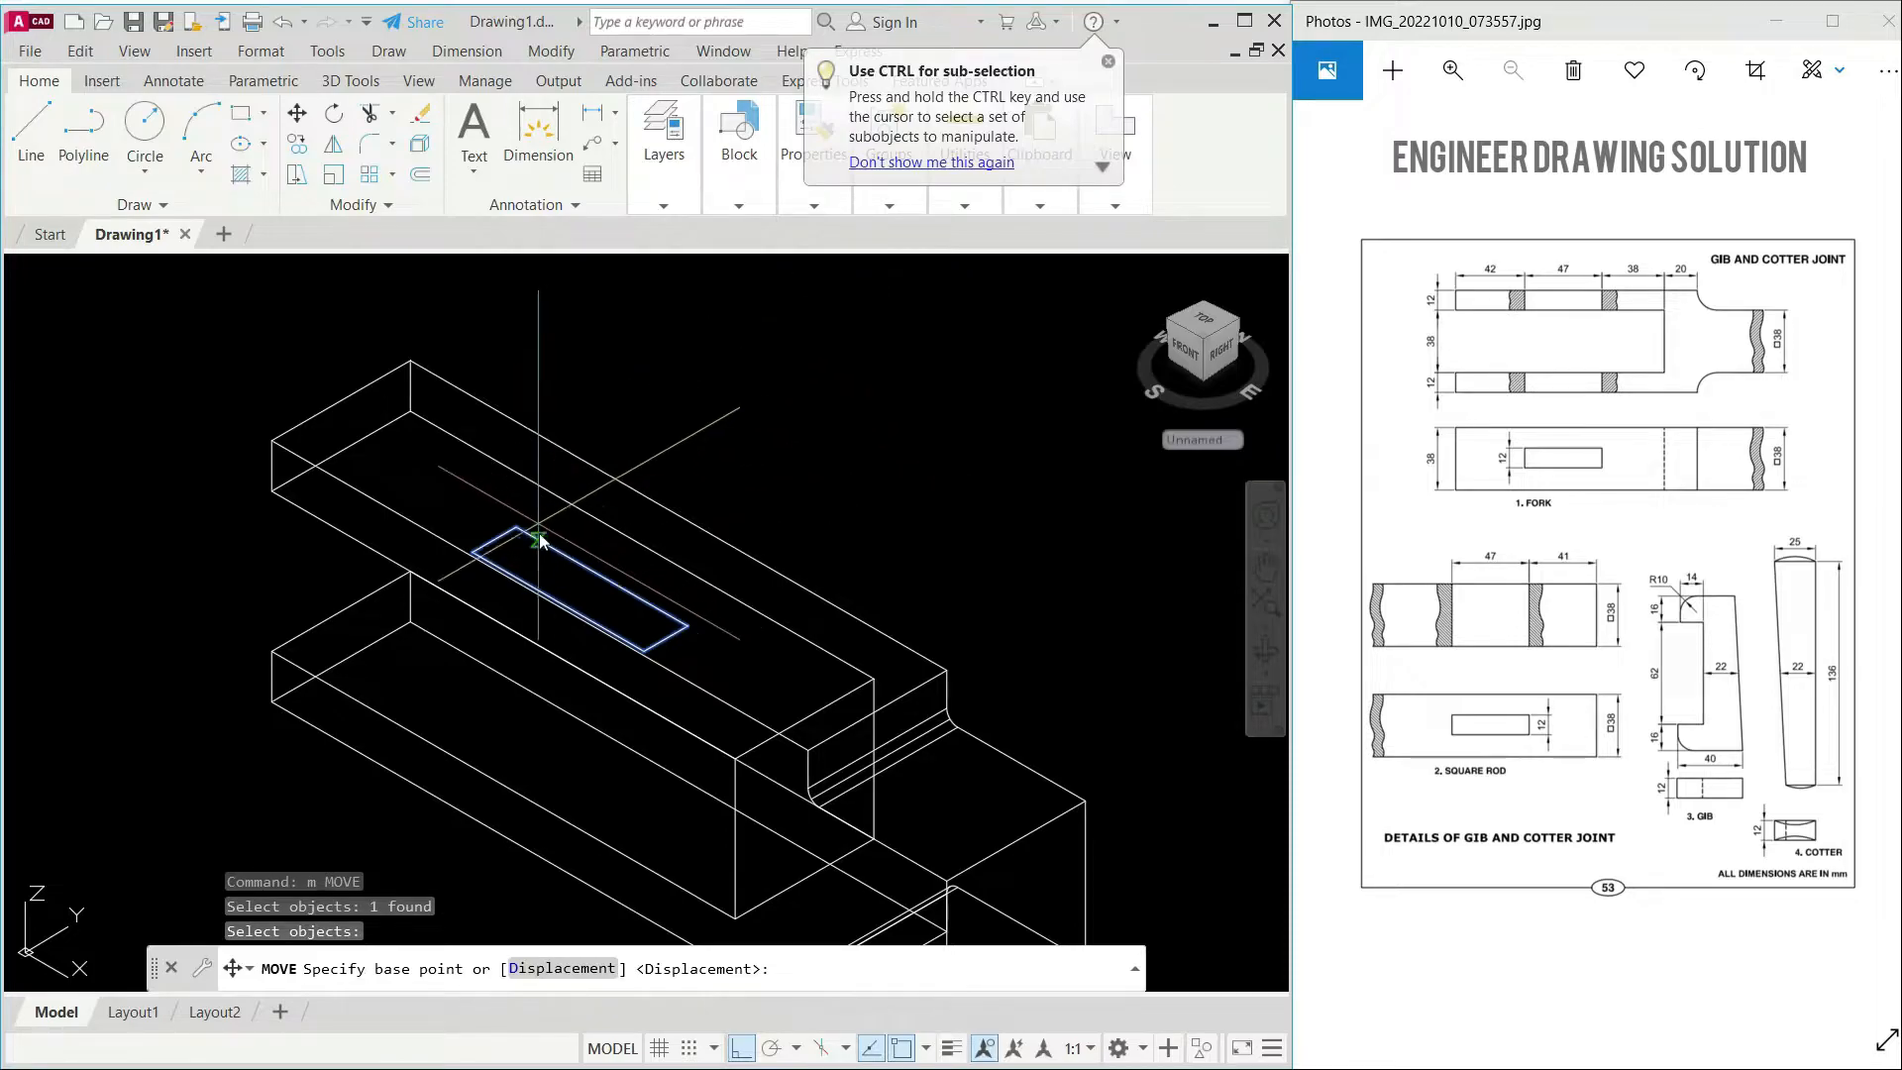
click(516, 528)
click(517, 531)
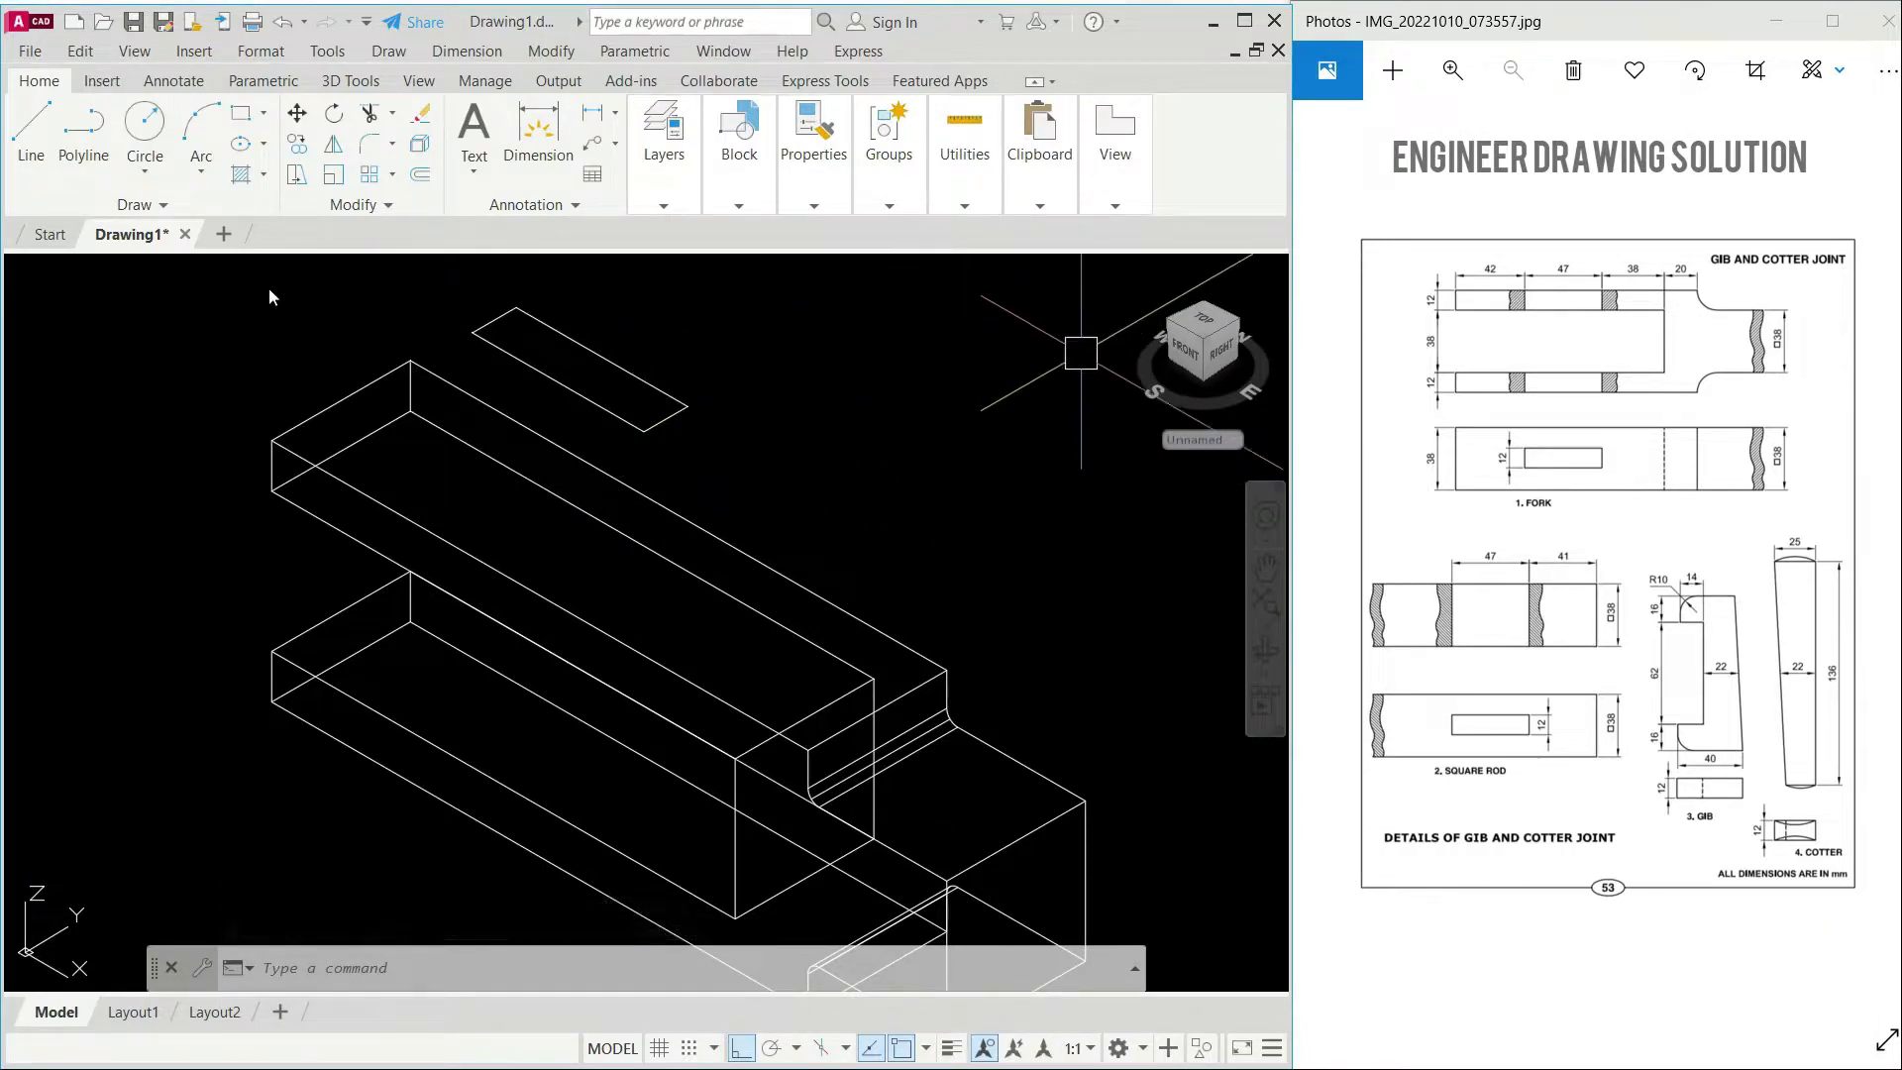
Step: Display the model in the Realistic visual style and extrude the slot region downward through and beyond both fork arms
click(167, 268)
click(216, 397)
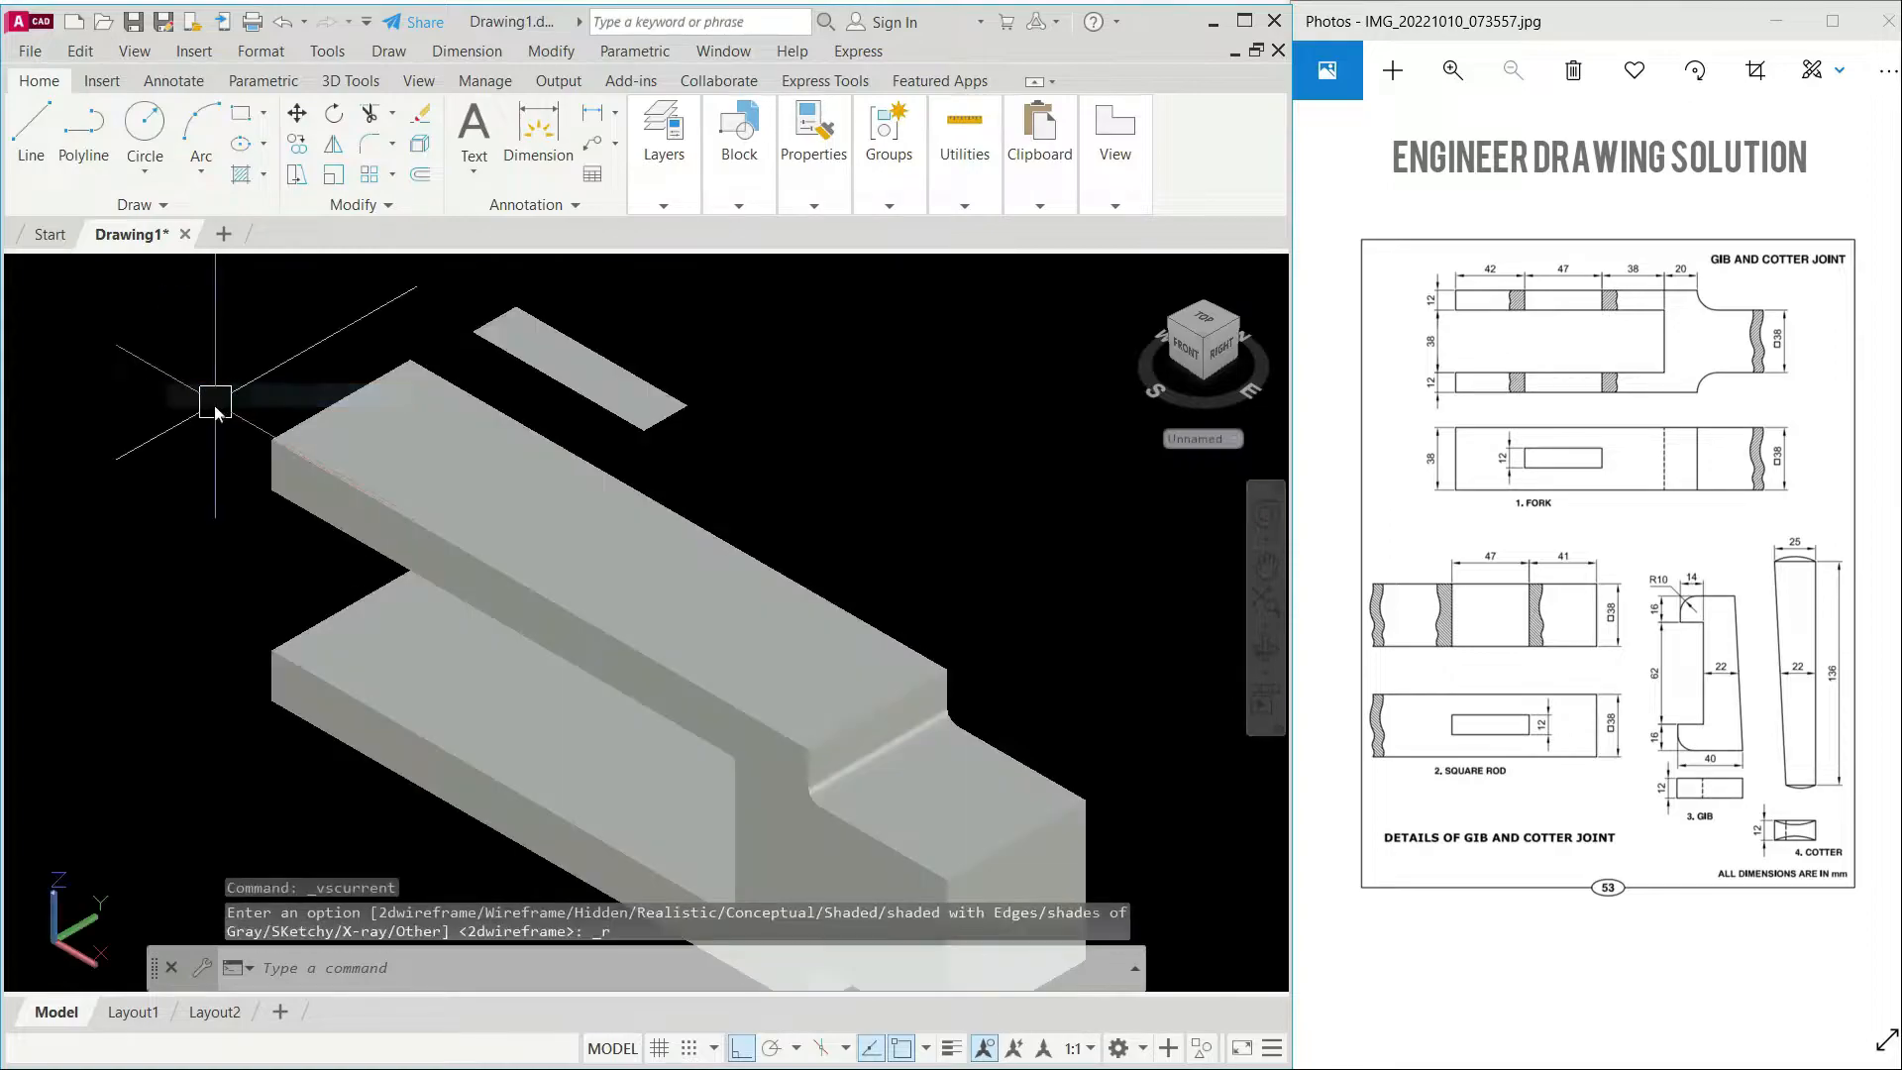
text(EXT)
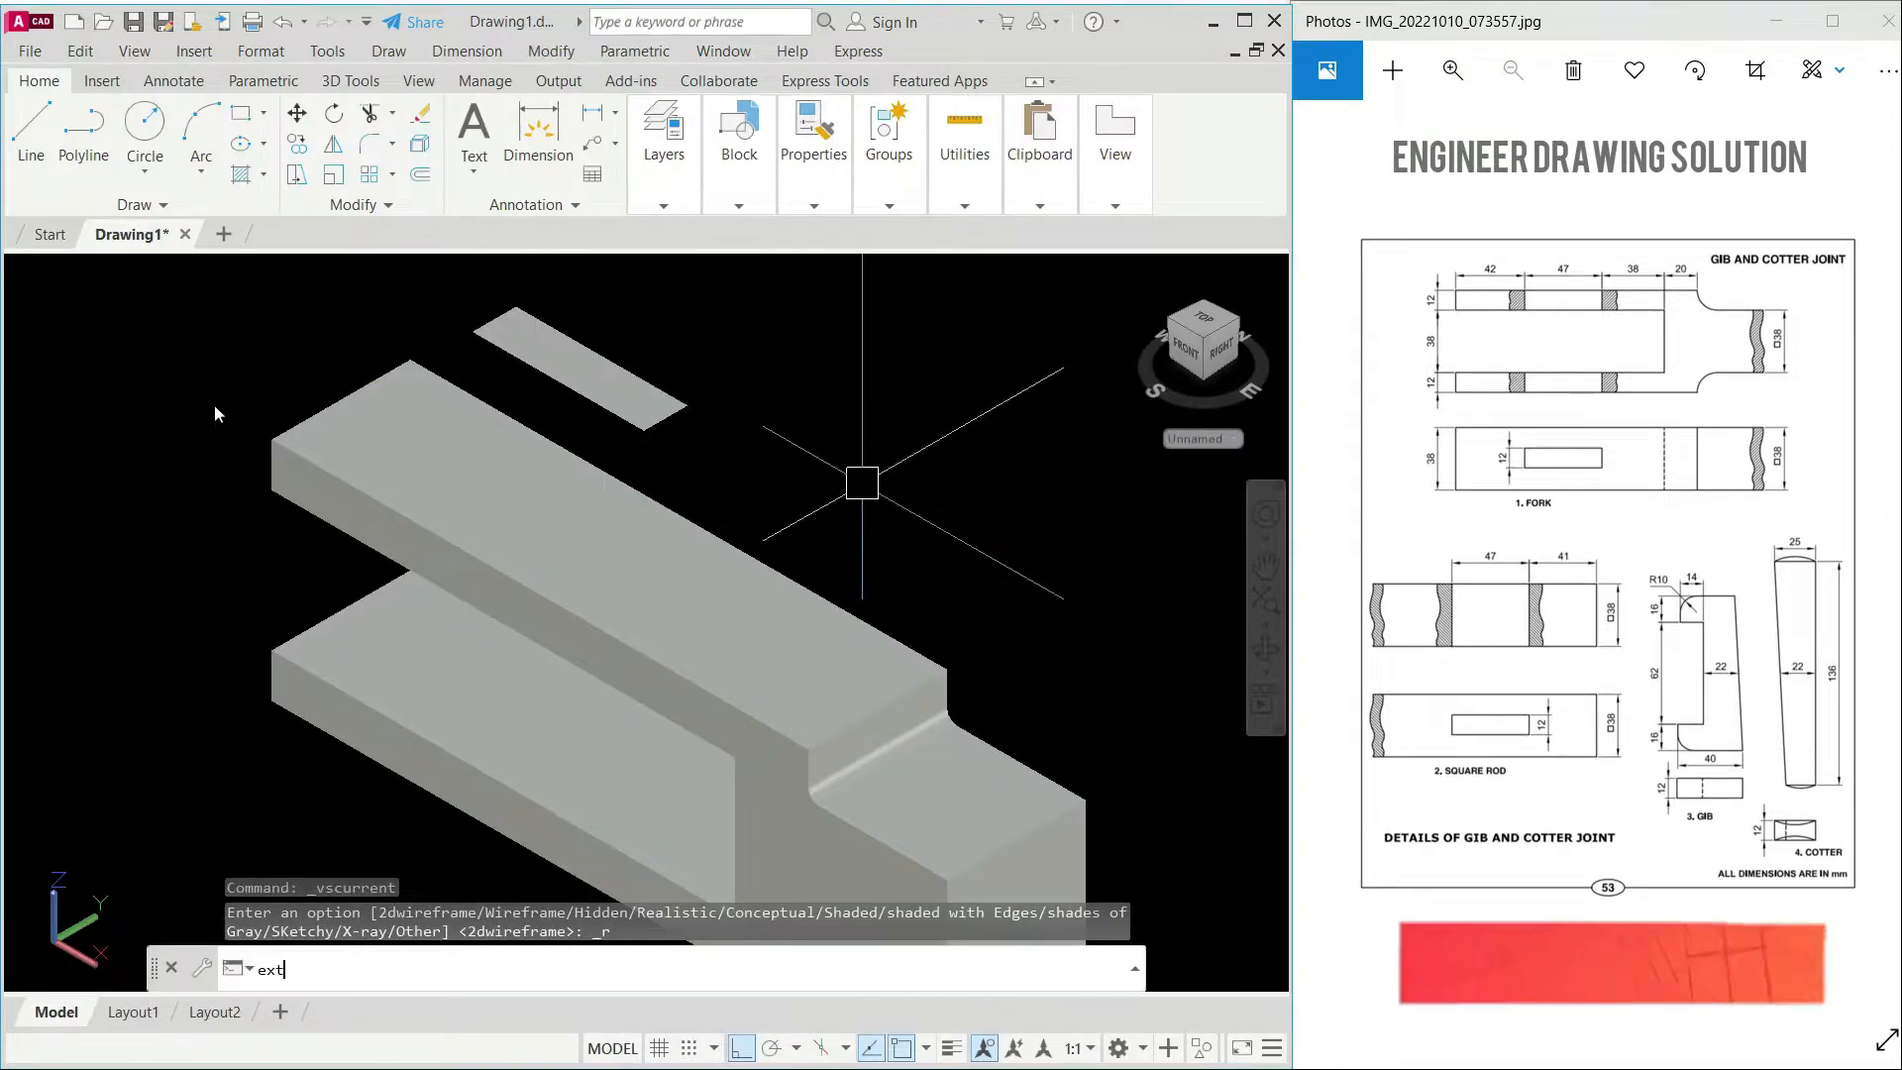
key(Return)
click(682, 409)
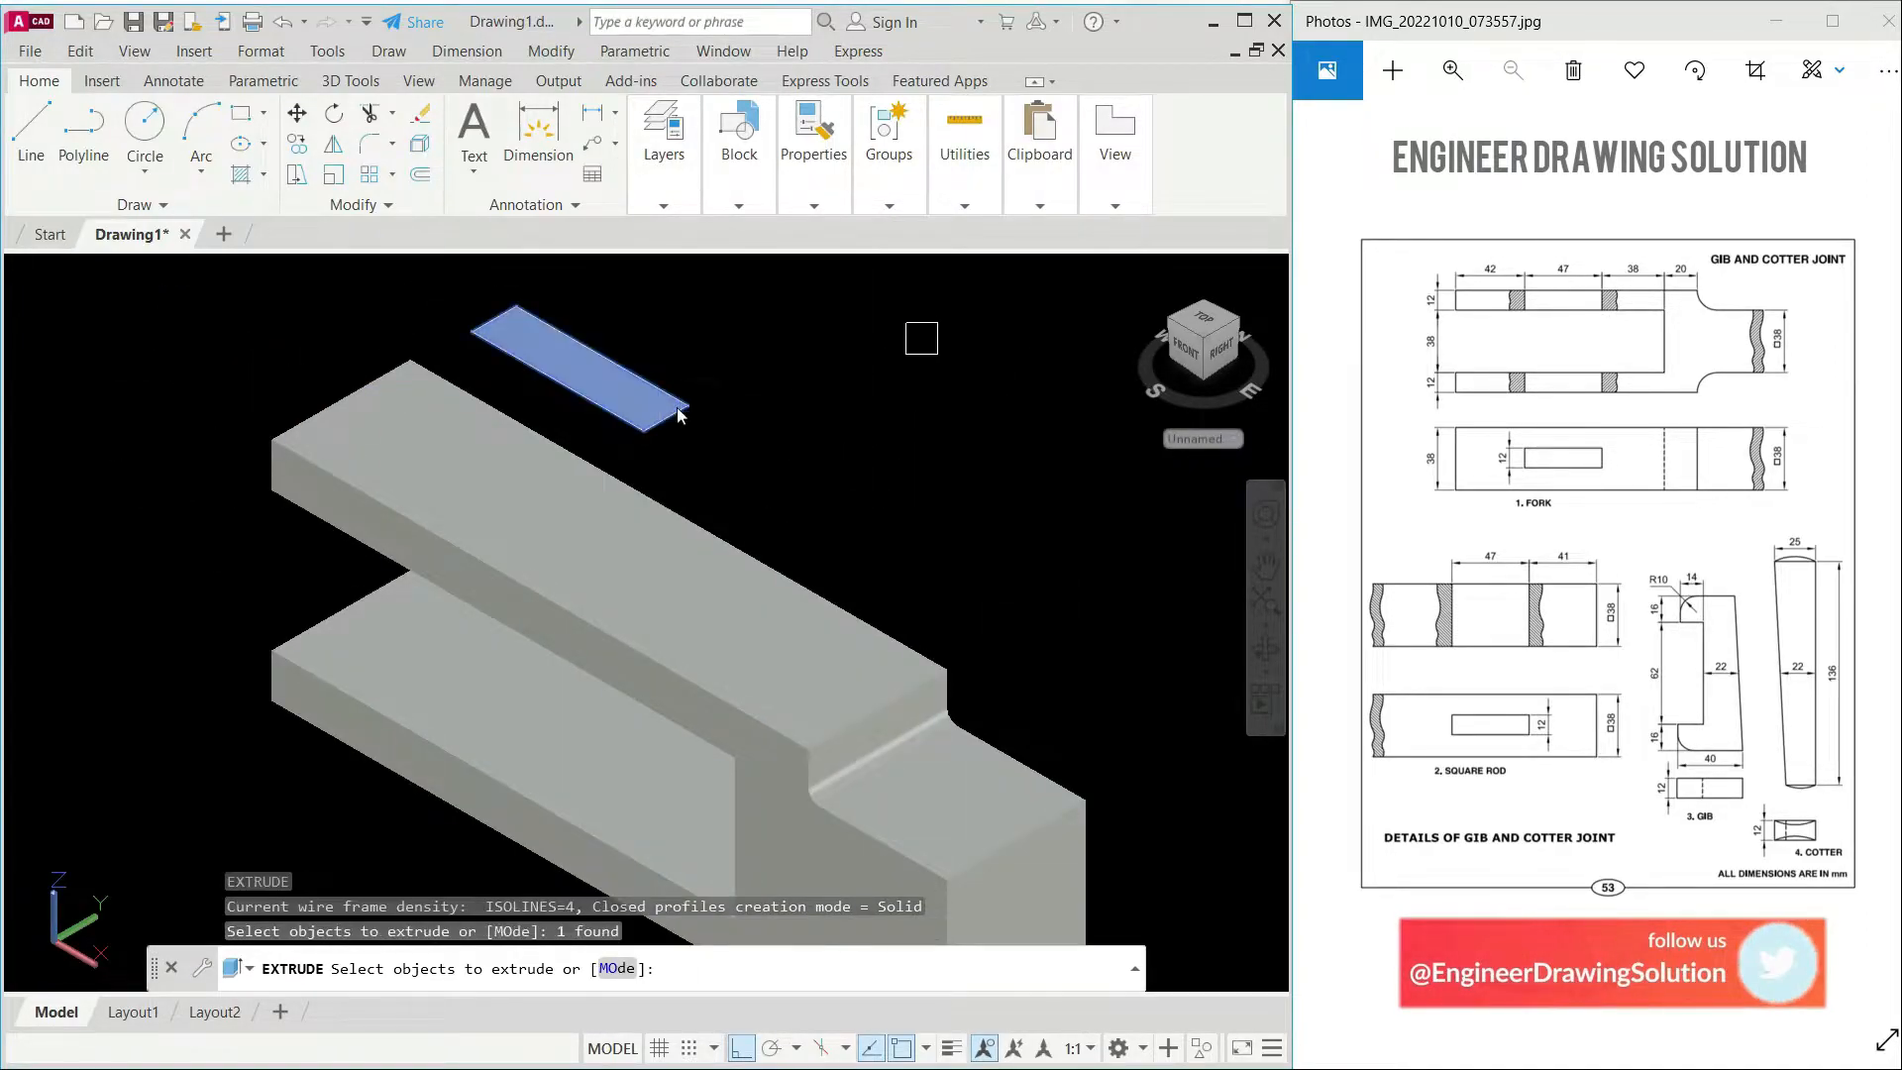
key(Return)
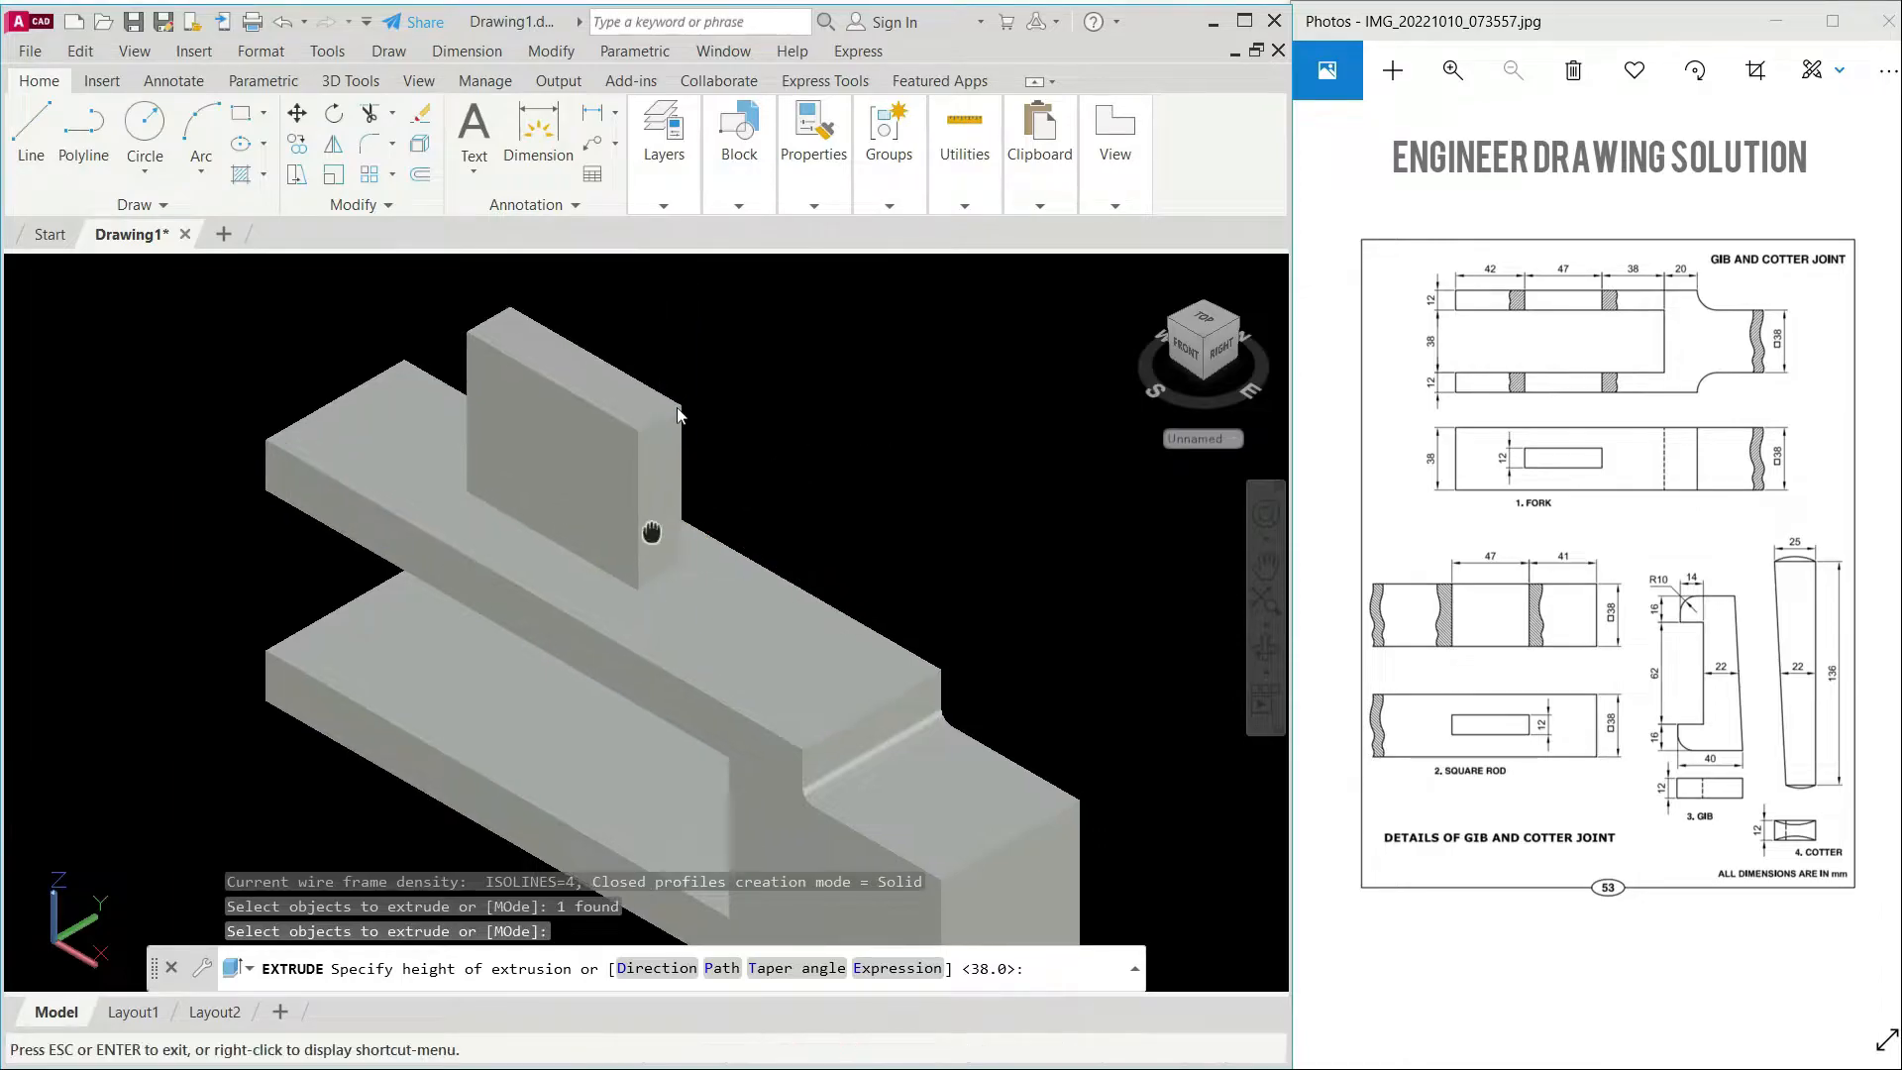
scroll(676, 407, up, 3)
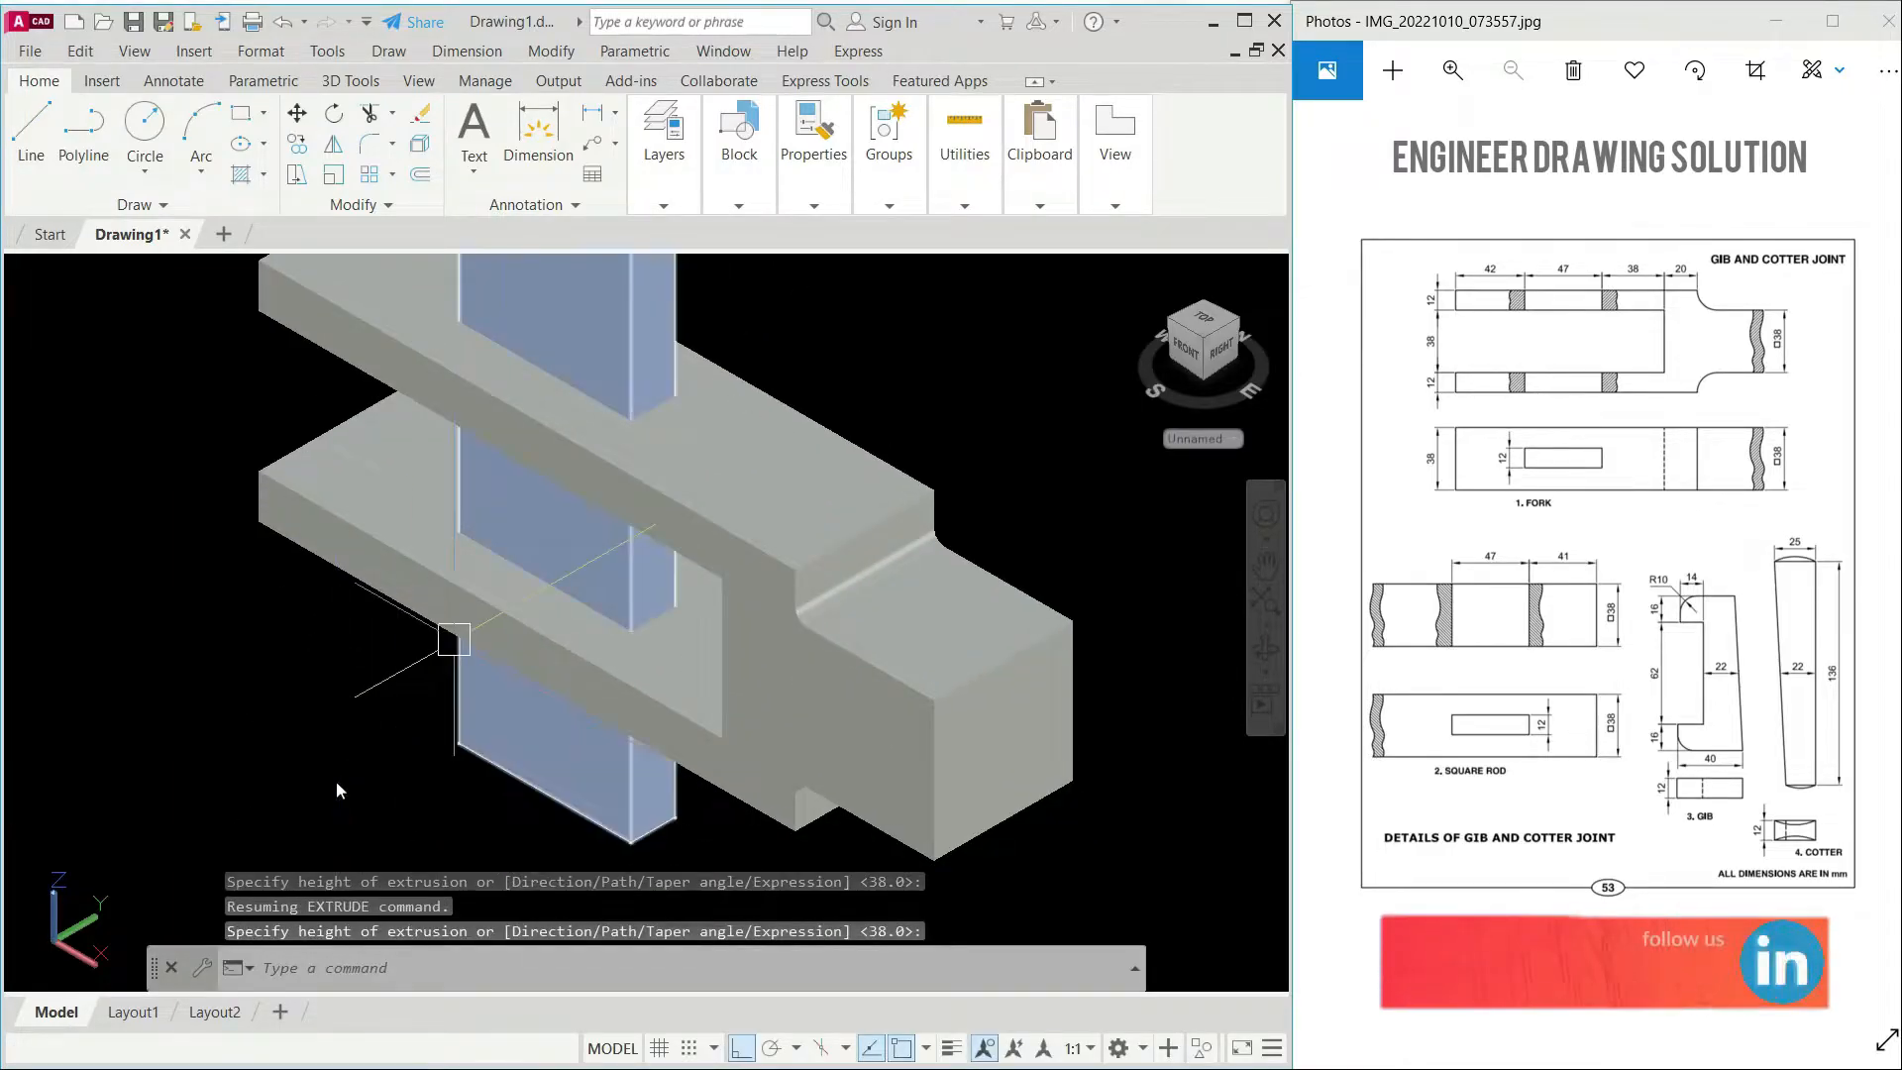
scroll(251, 644, down, 2)
middle_drag(251, 644, 403, 652)
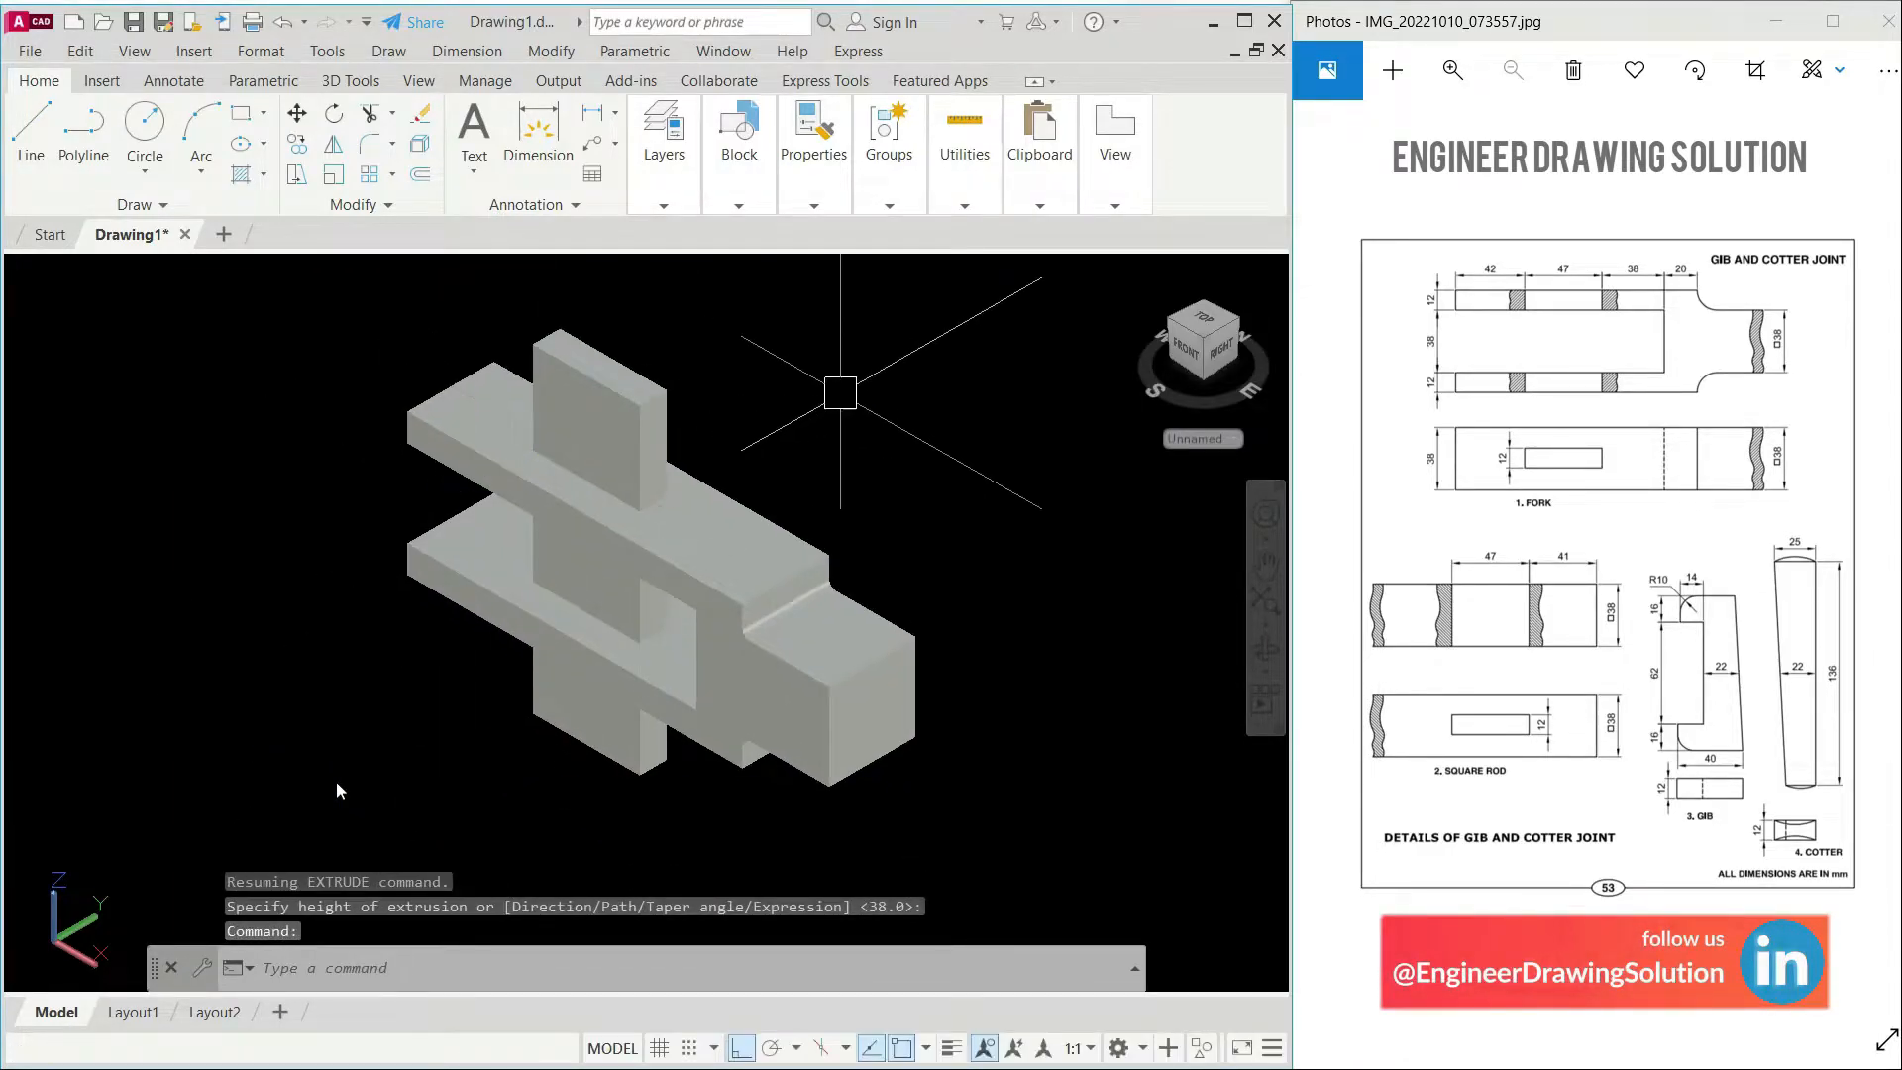
Step: Subtract the extruded slot block from the fork solid to cut the cotter slot through both arms
text(SU)
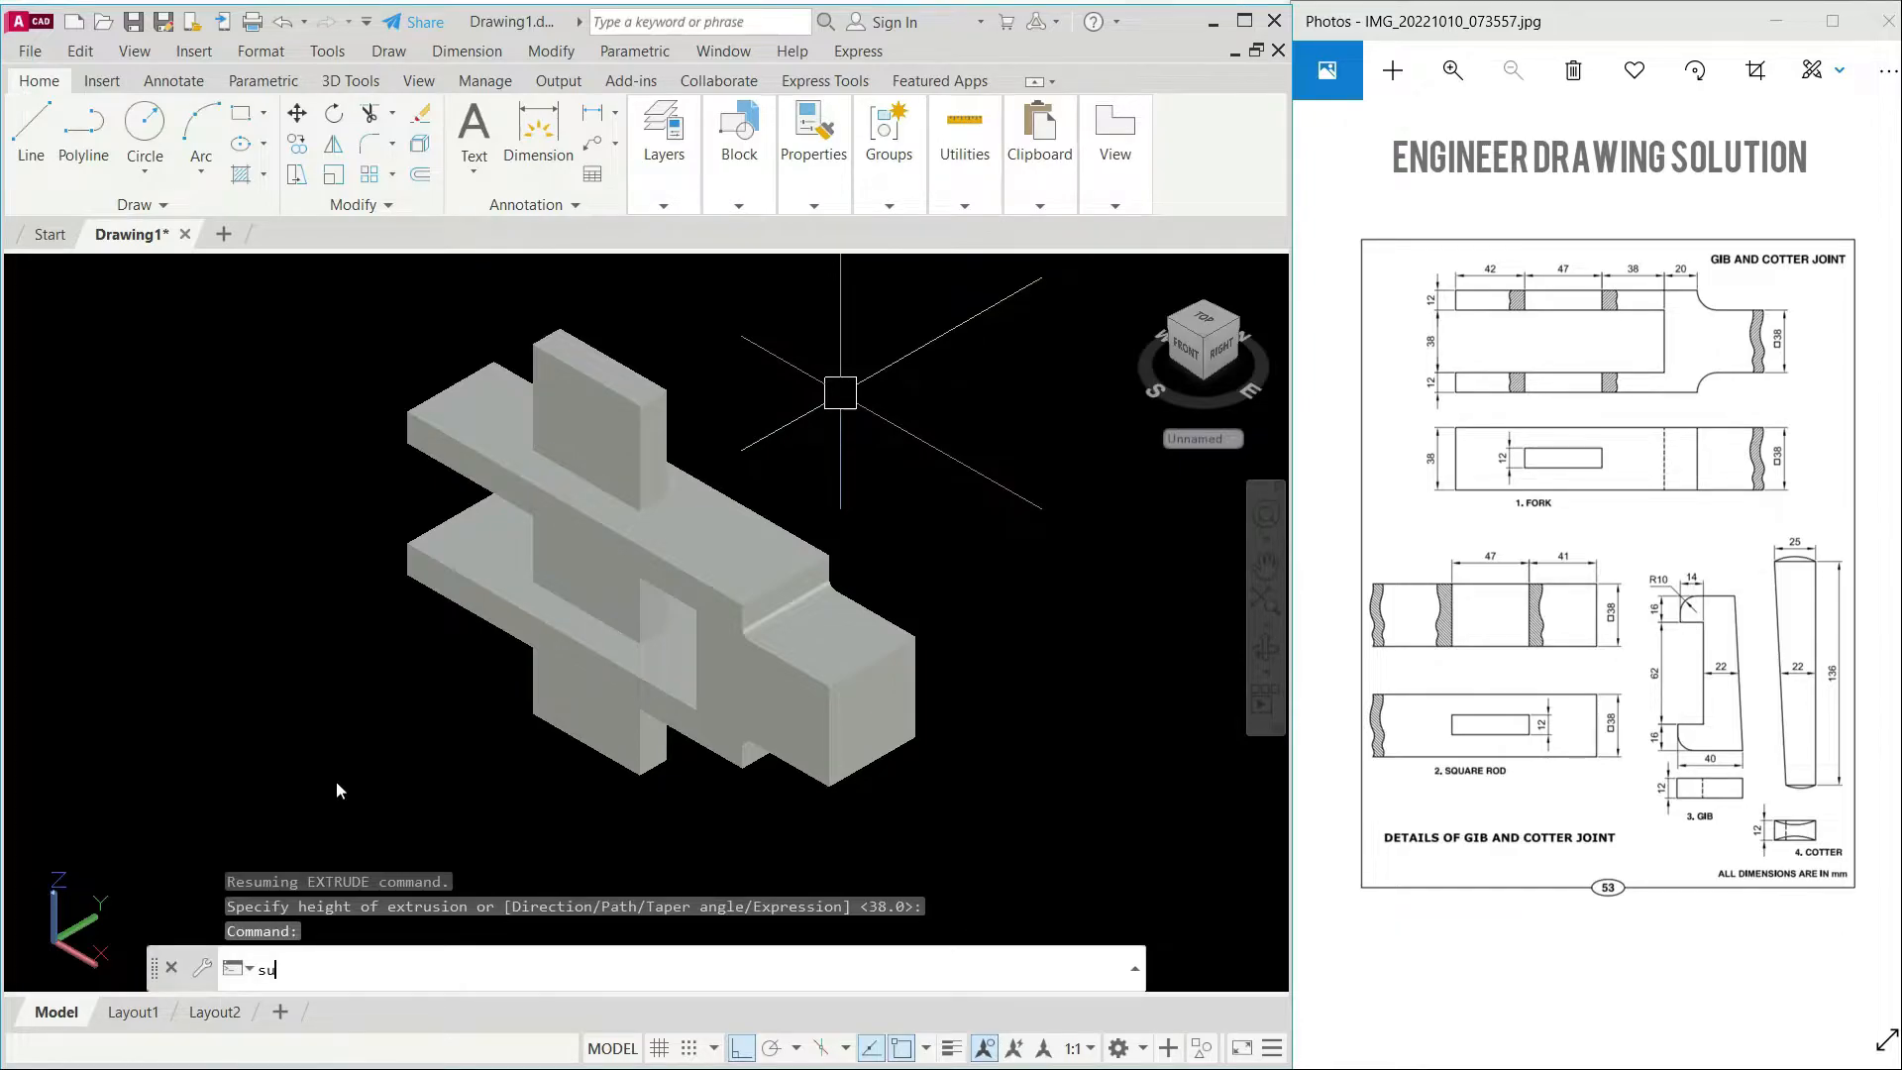
key(Return)
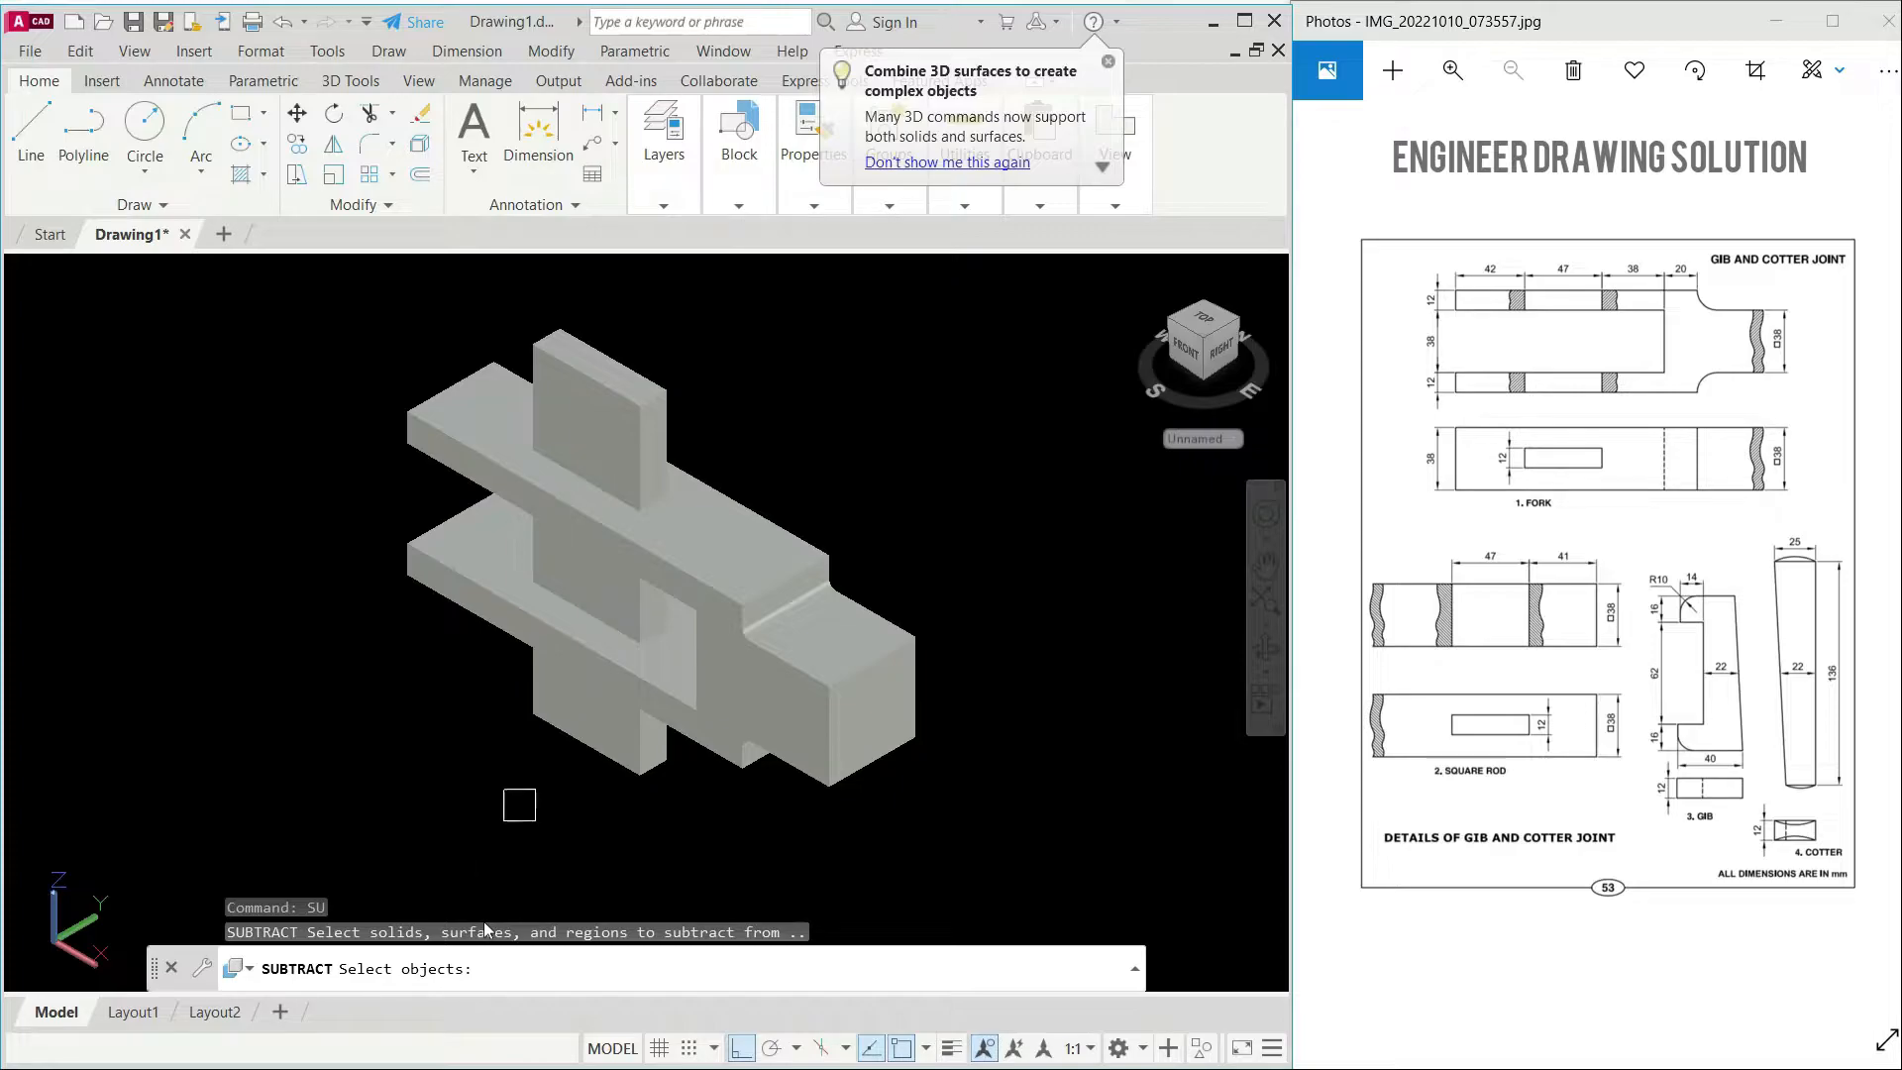
click(785, 557)
key(Return)
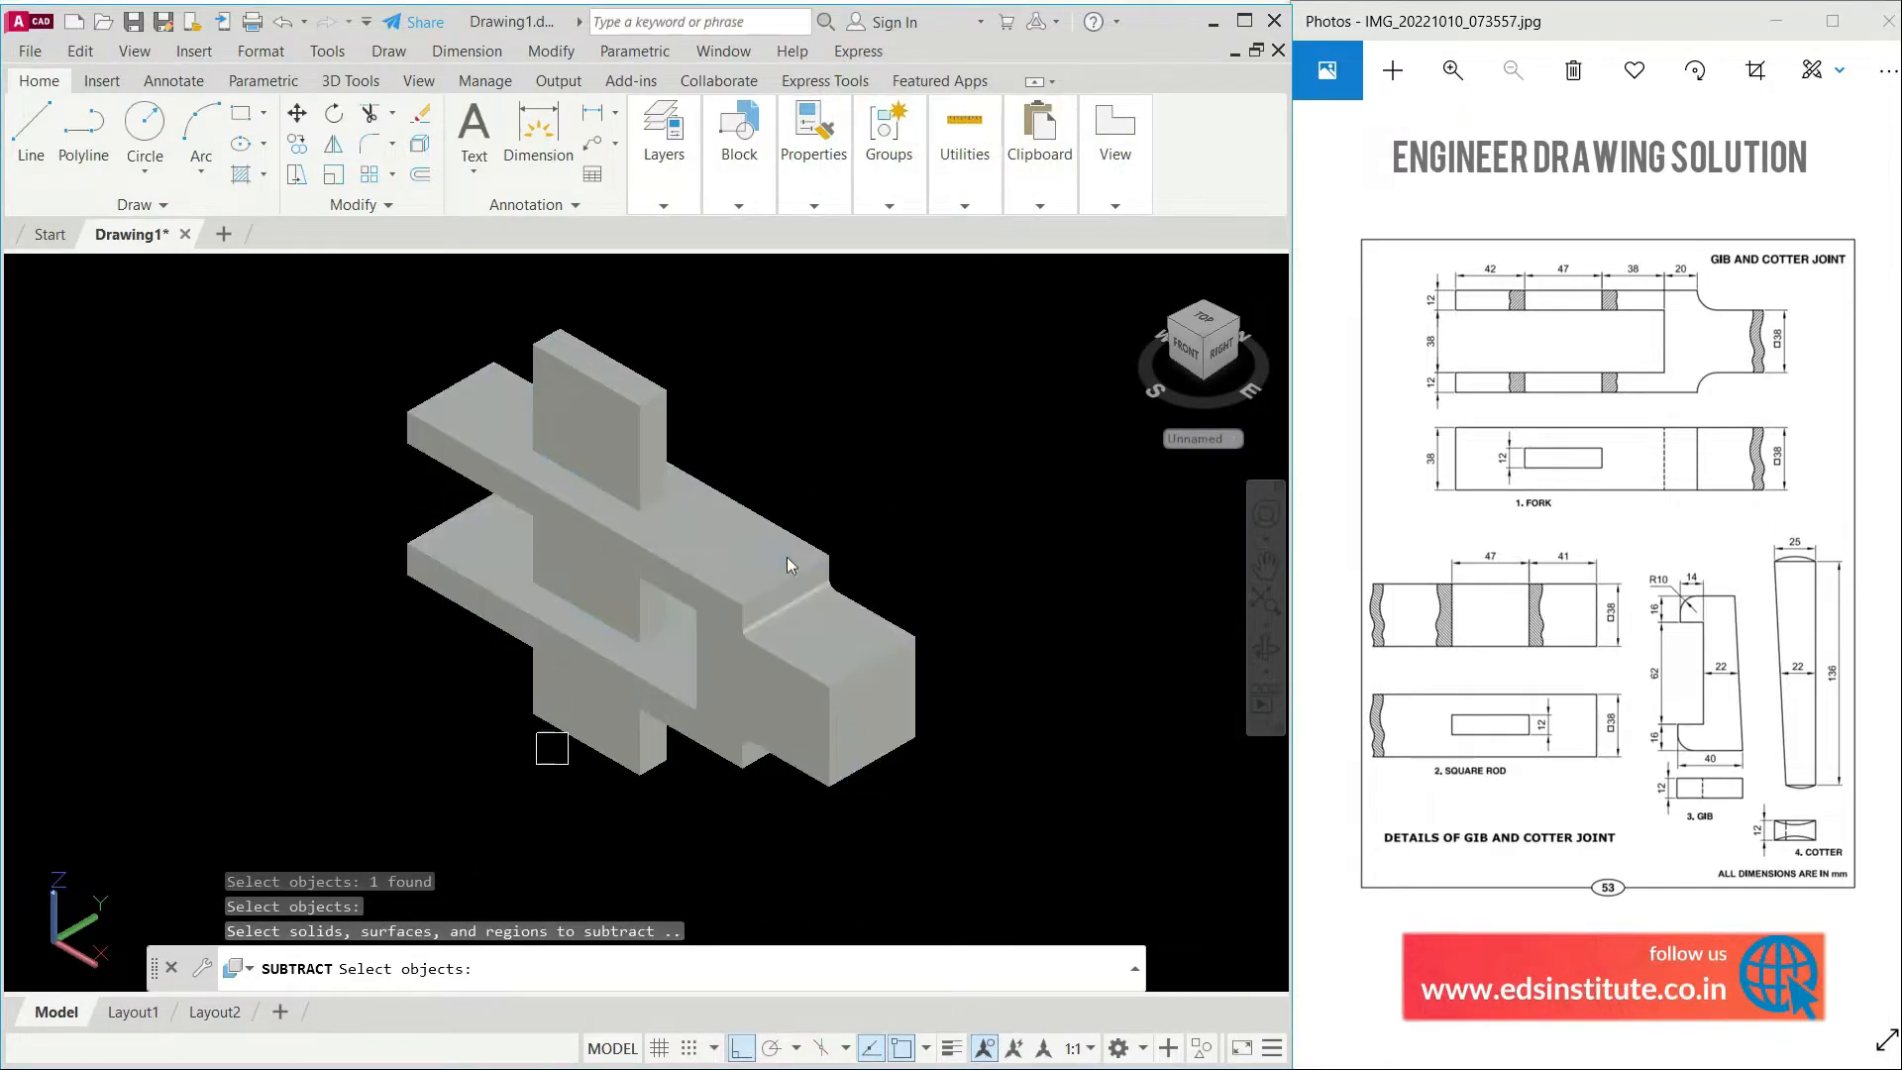
click(653, 405)
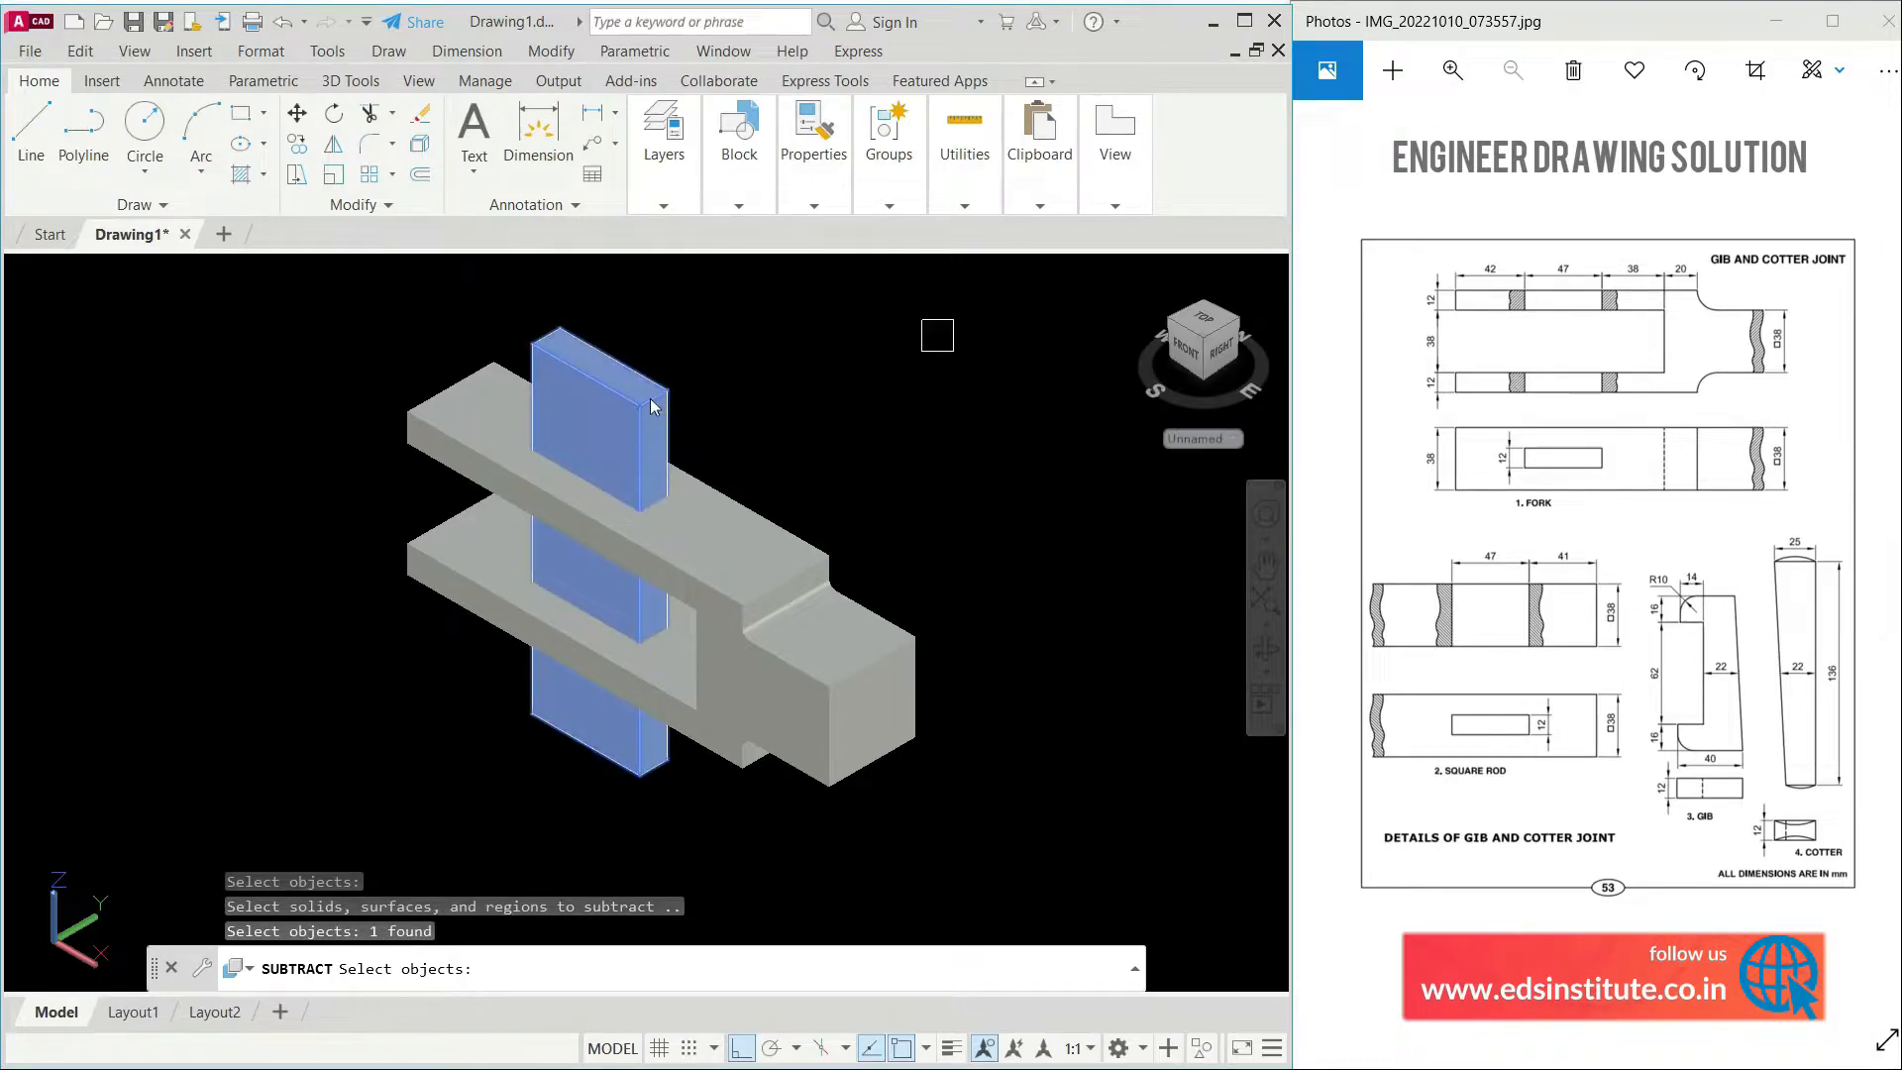
key(Return)
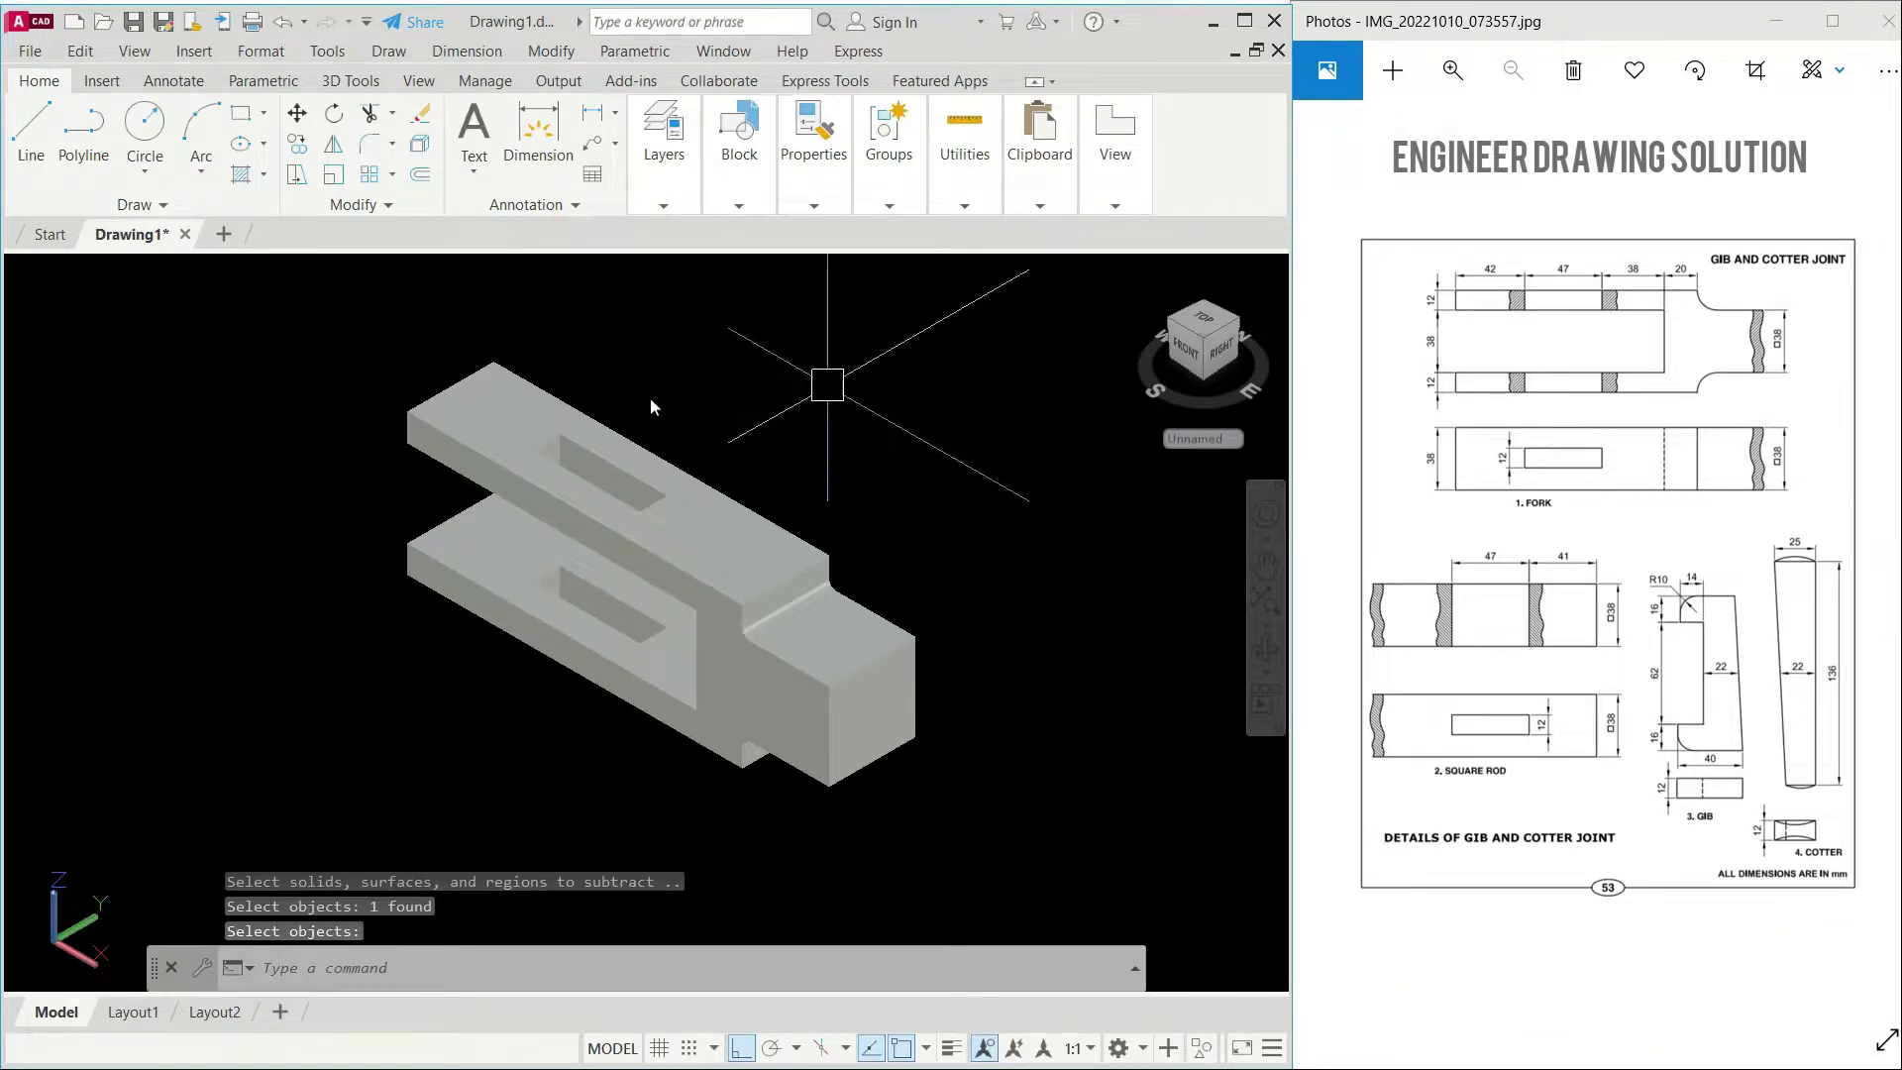
Step: Change the colour of the whole fork solid to the light pink 247,171,174
click(1266, 649)
drag(788, 495, 756, 408)
right_click(759, 408)
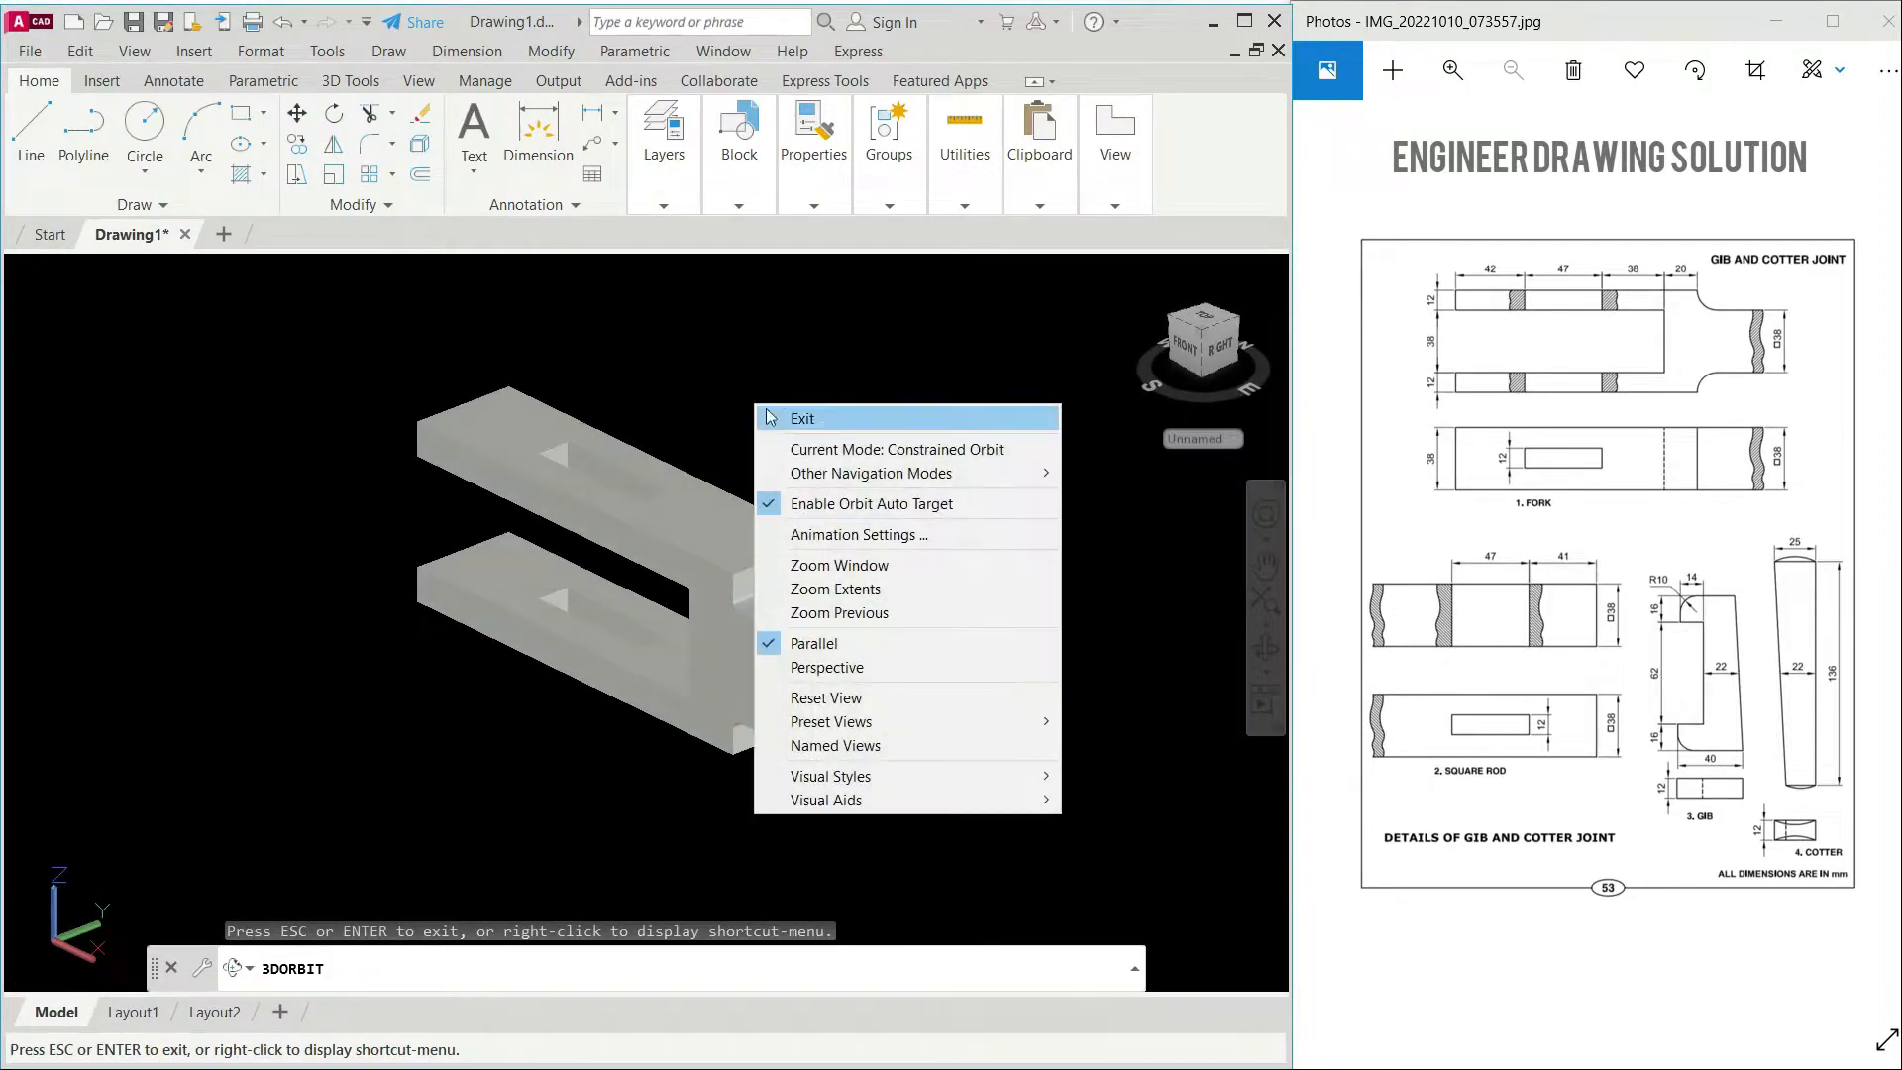
click(770, 417)
click(775, 527)
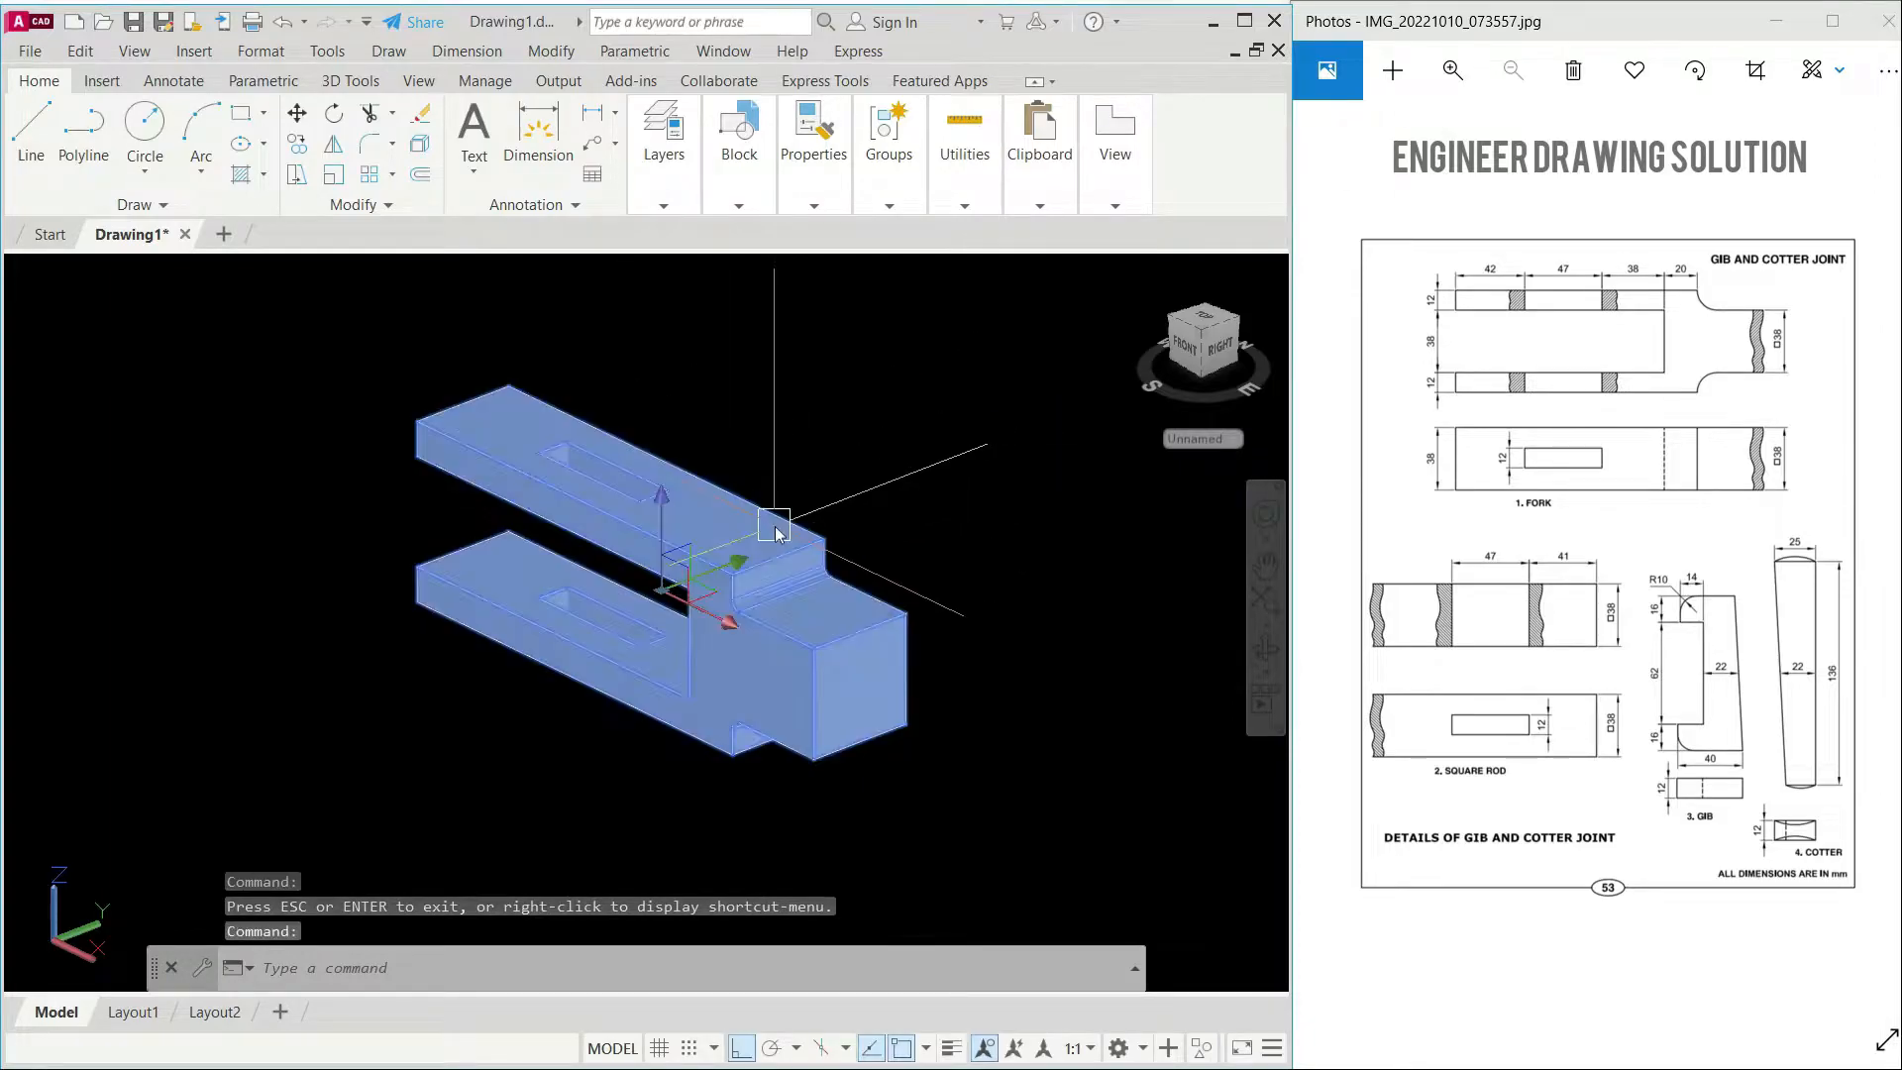
click(822, 205)
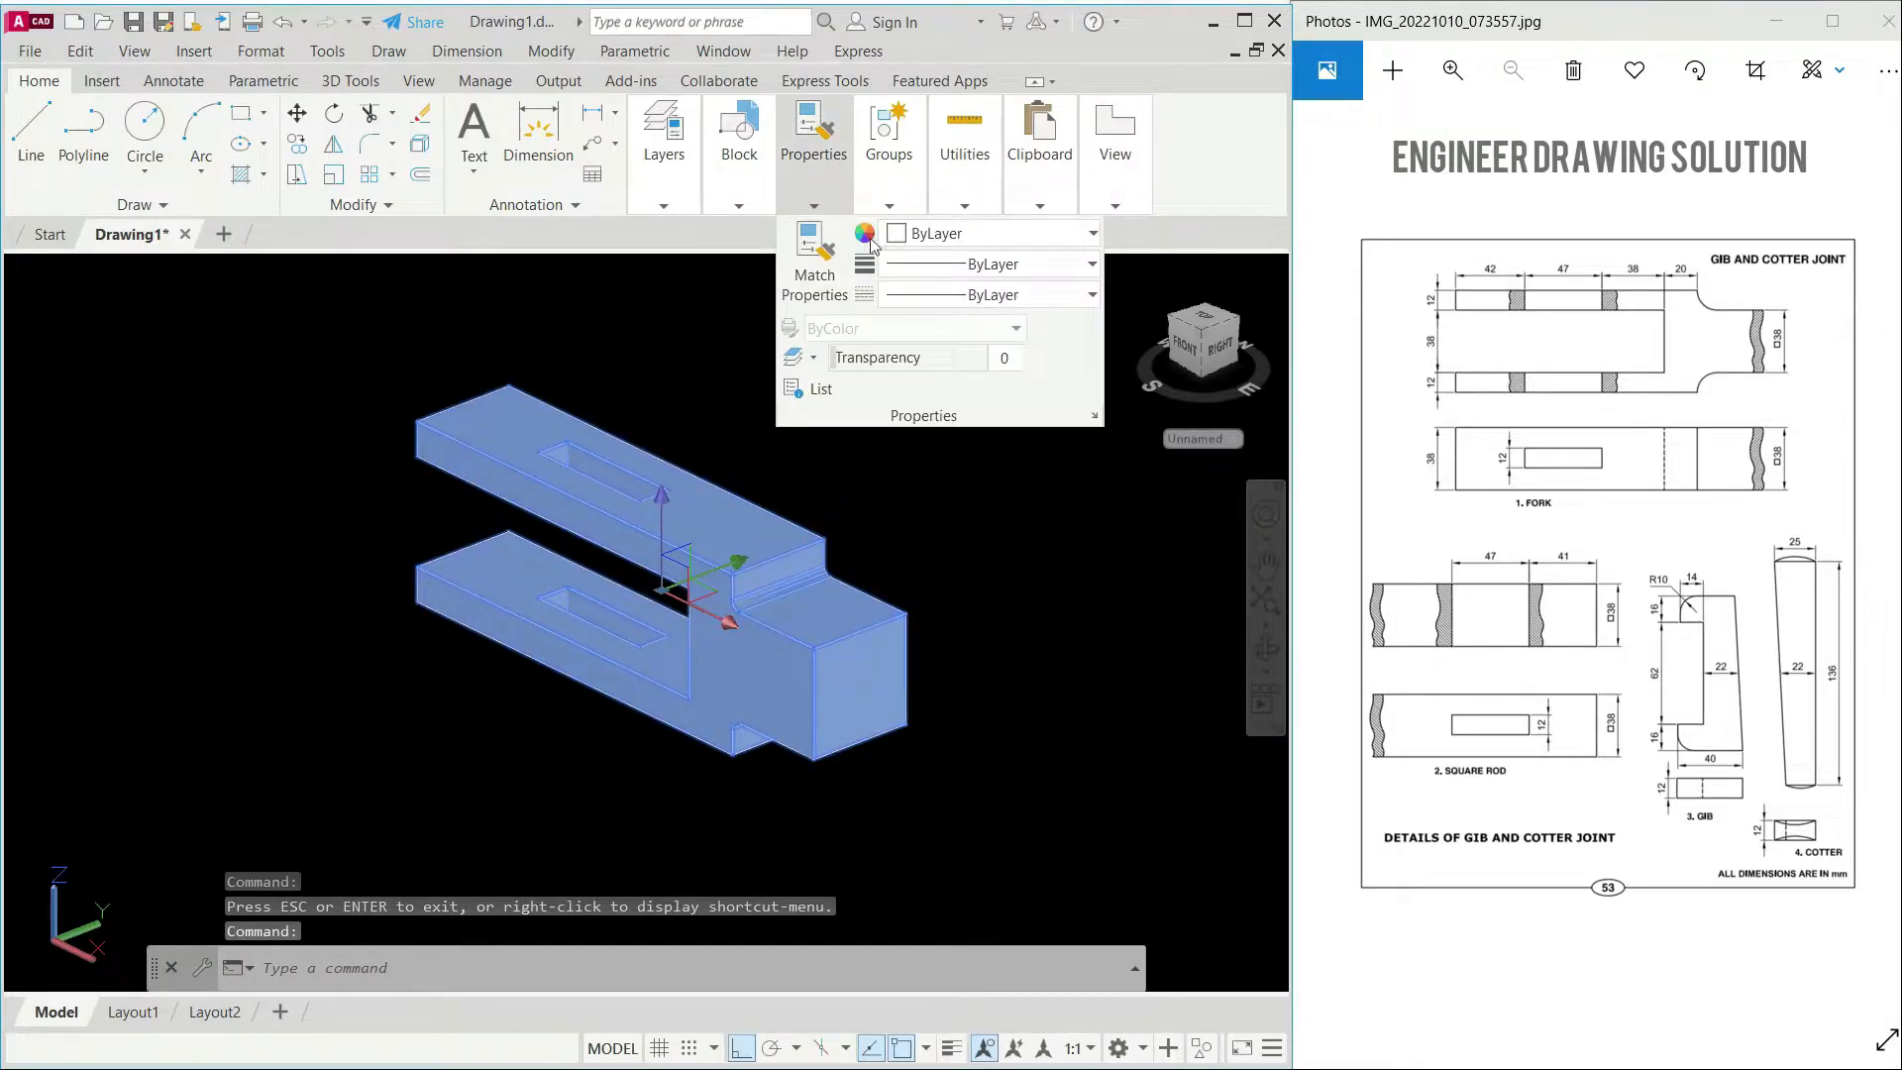
click(946, 233)
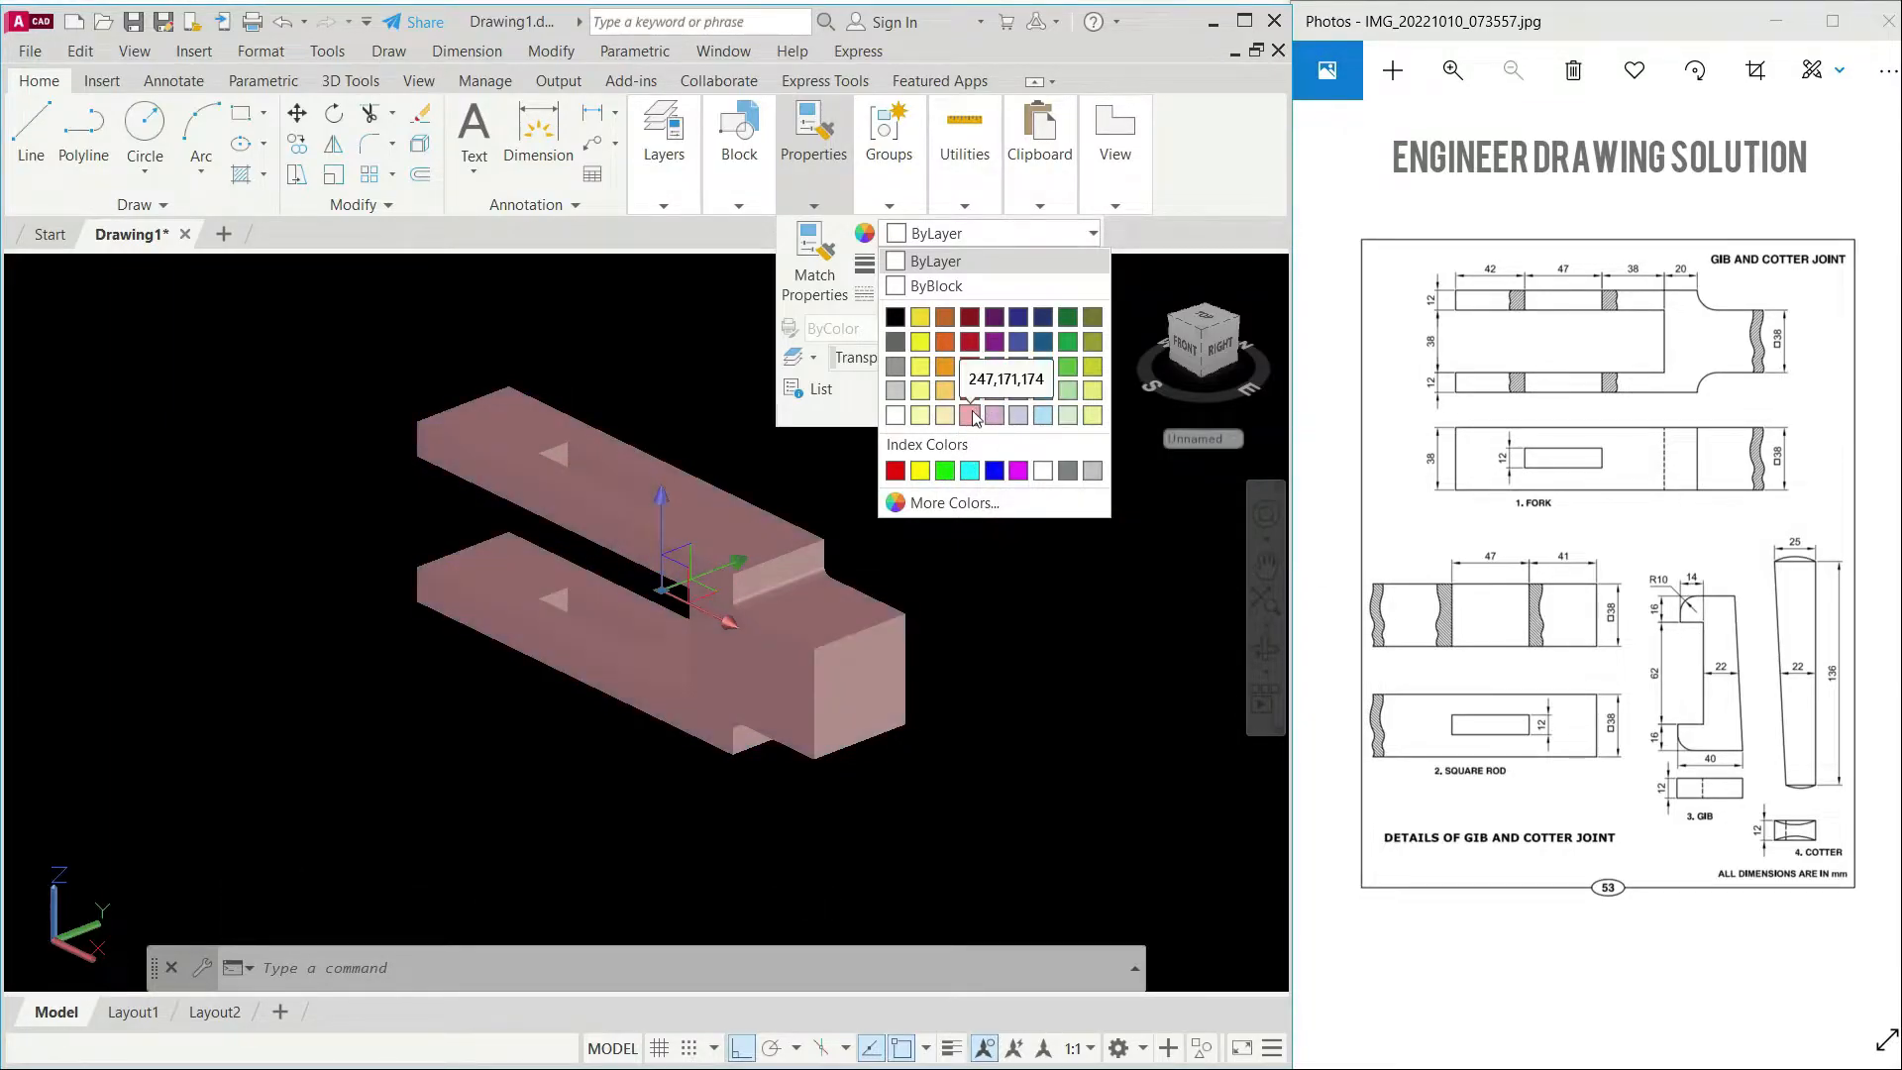
click(970, 415)
key(Escape)
key(Escape)
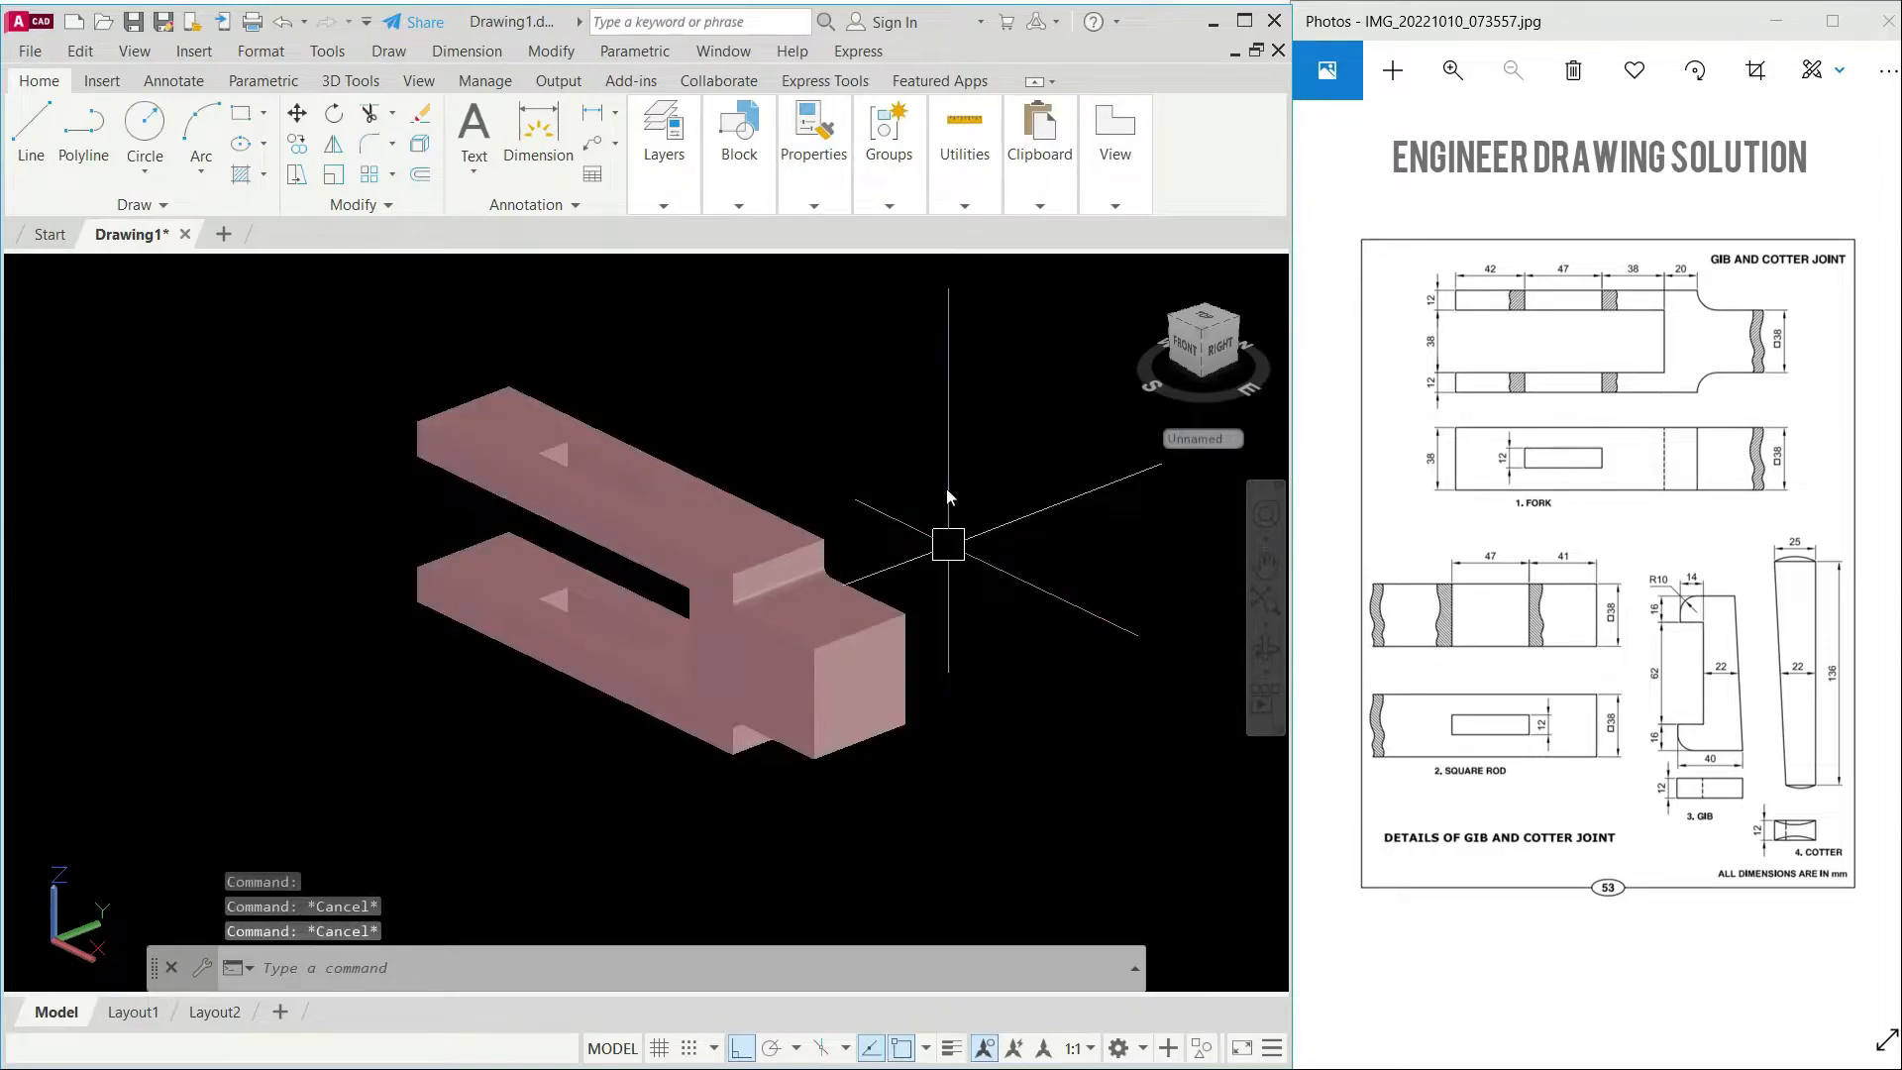
Step: Examine the fork model and the reference sheets for the square rod, gib, cotter and assembly, returning to the dimensioned details sheet
shift+middle_drag(735, 540, 778, 582)
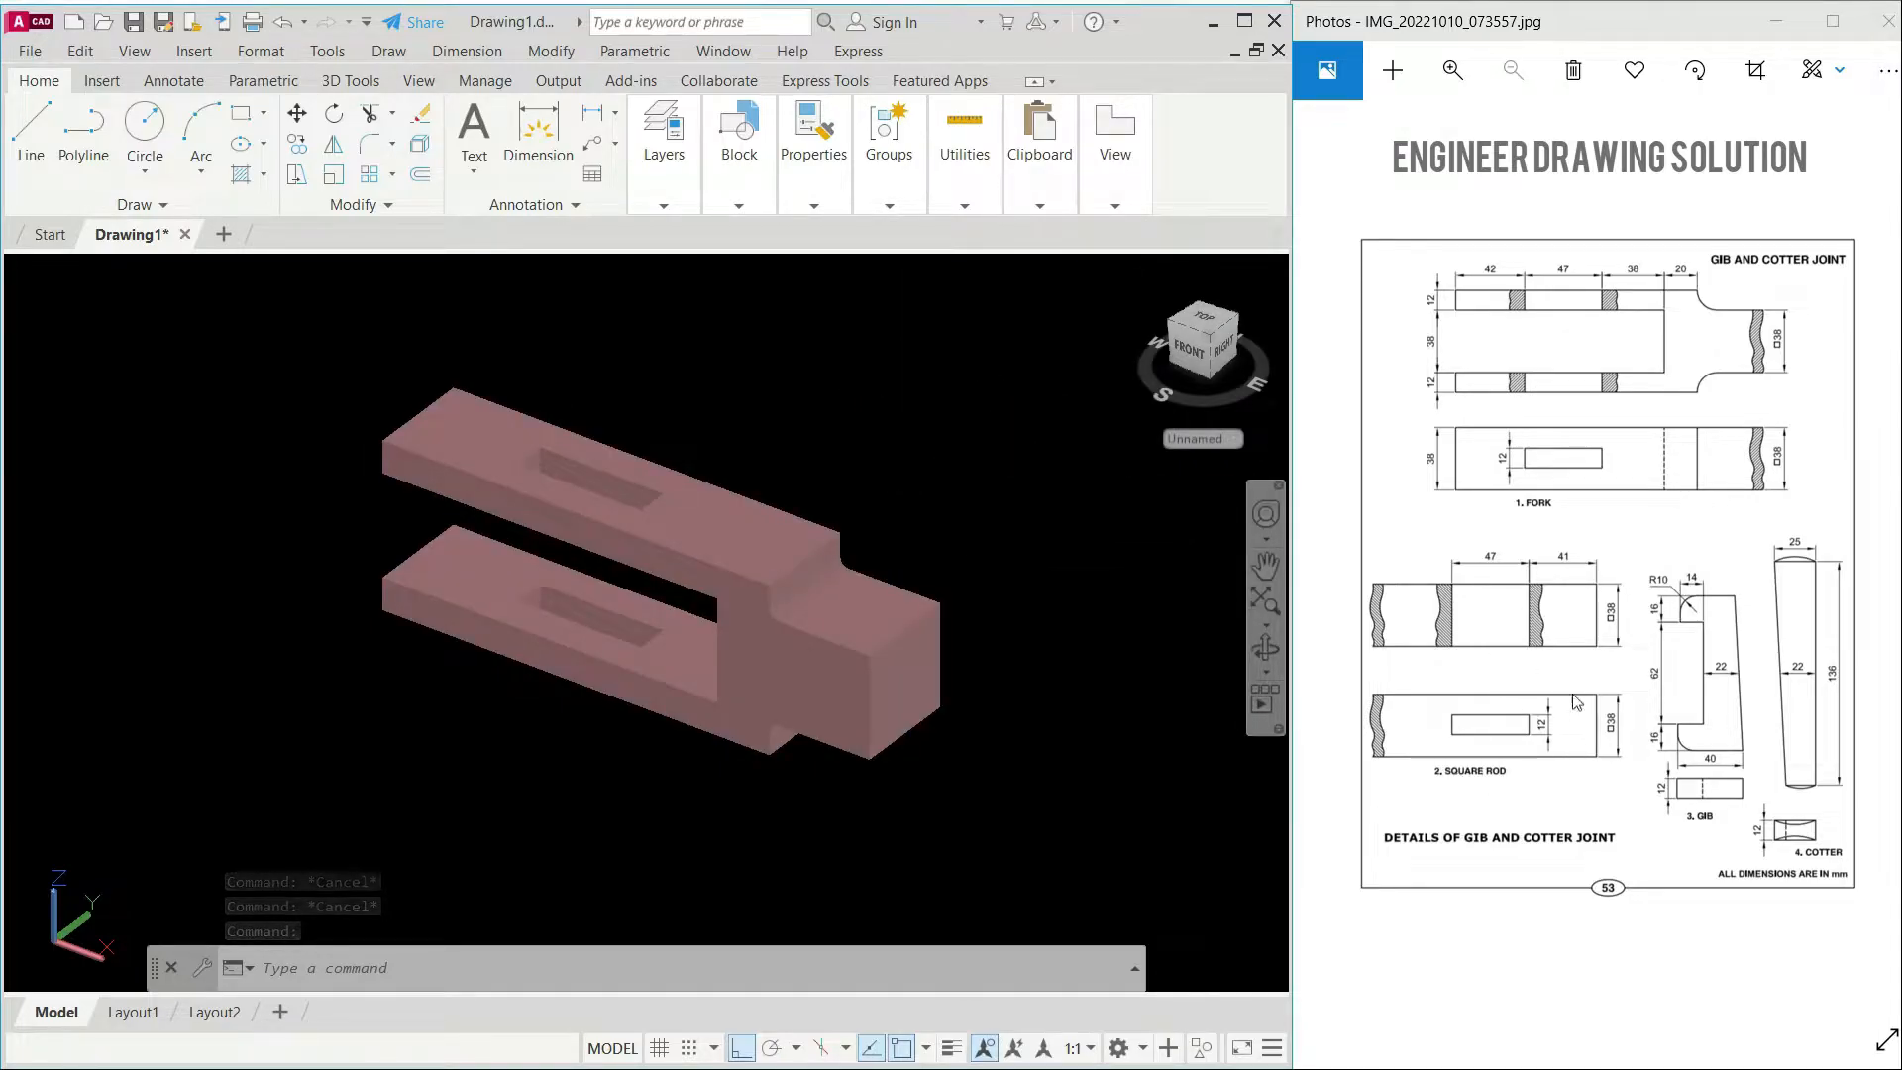
click(1573, 563)
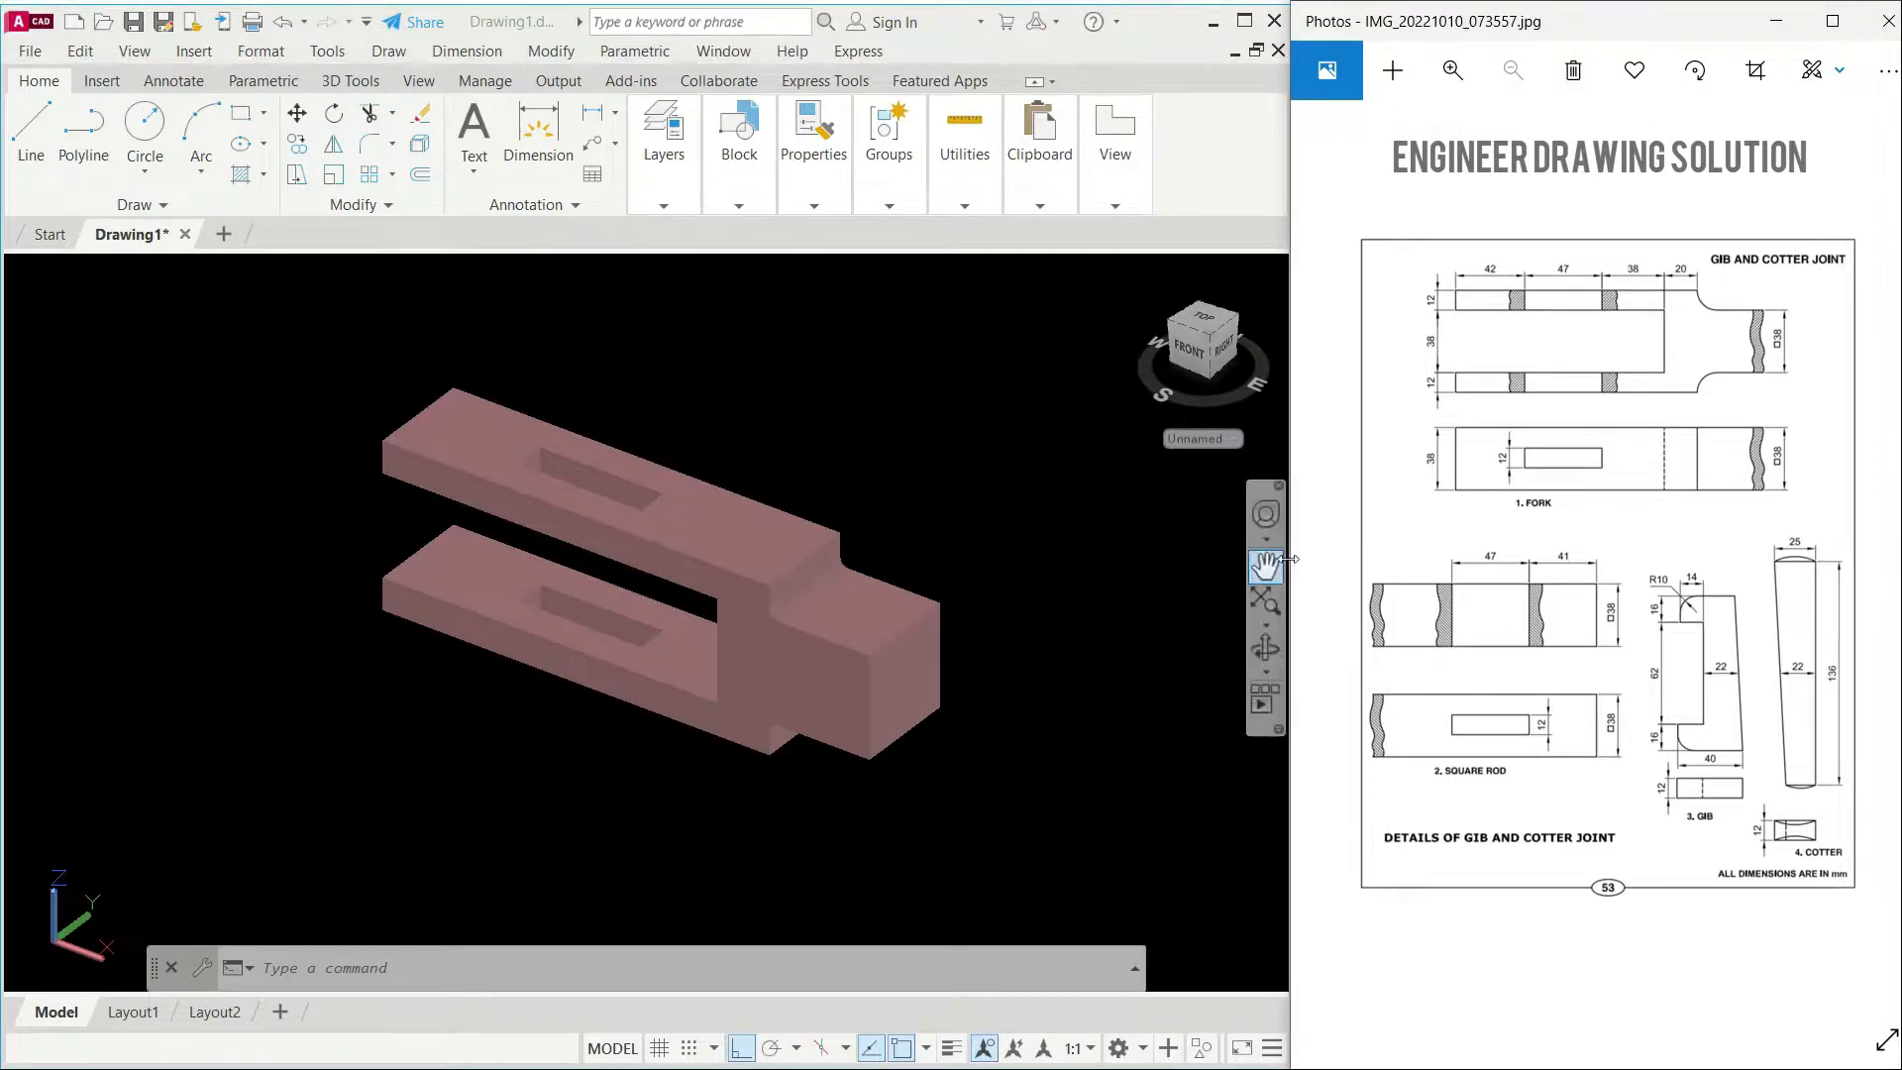
click(1882, 554)
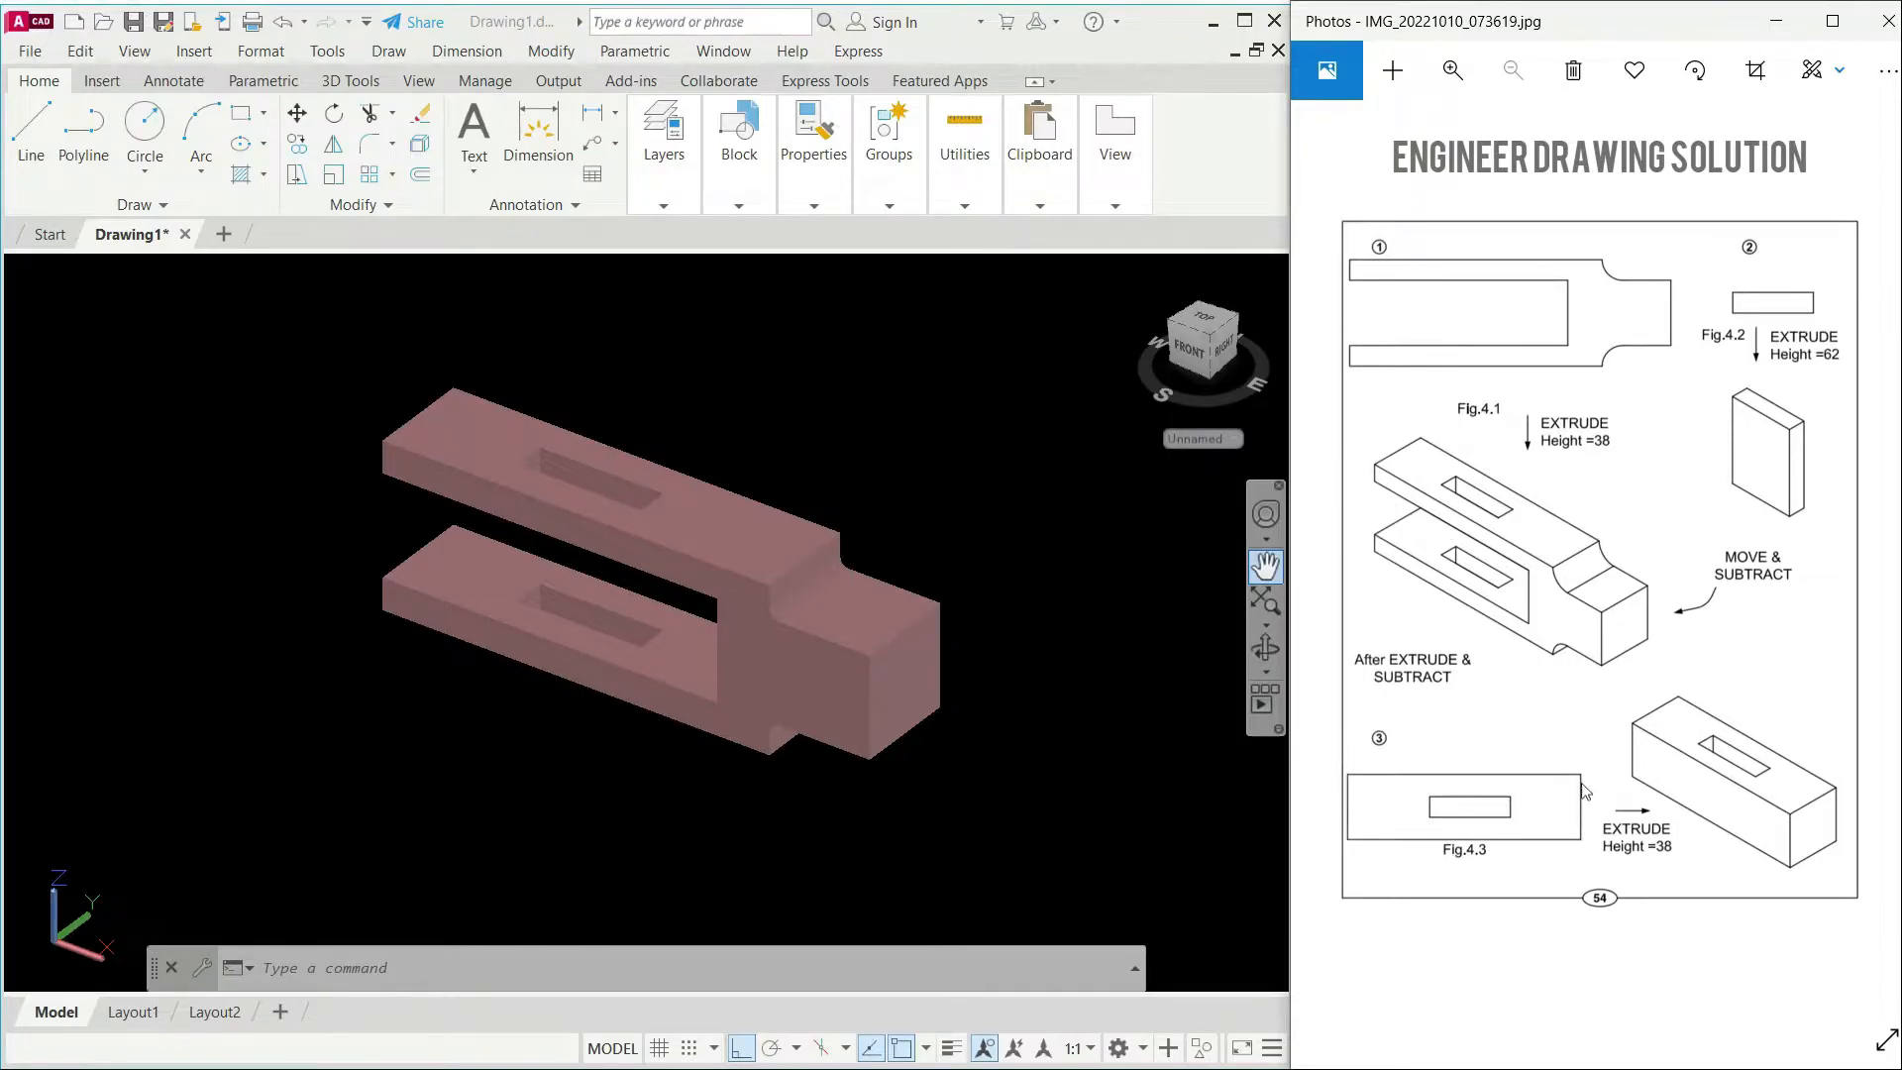
click(1882, 553)
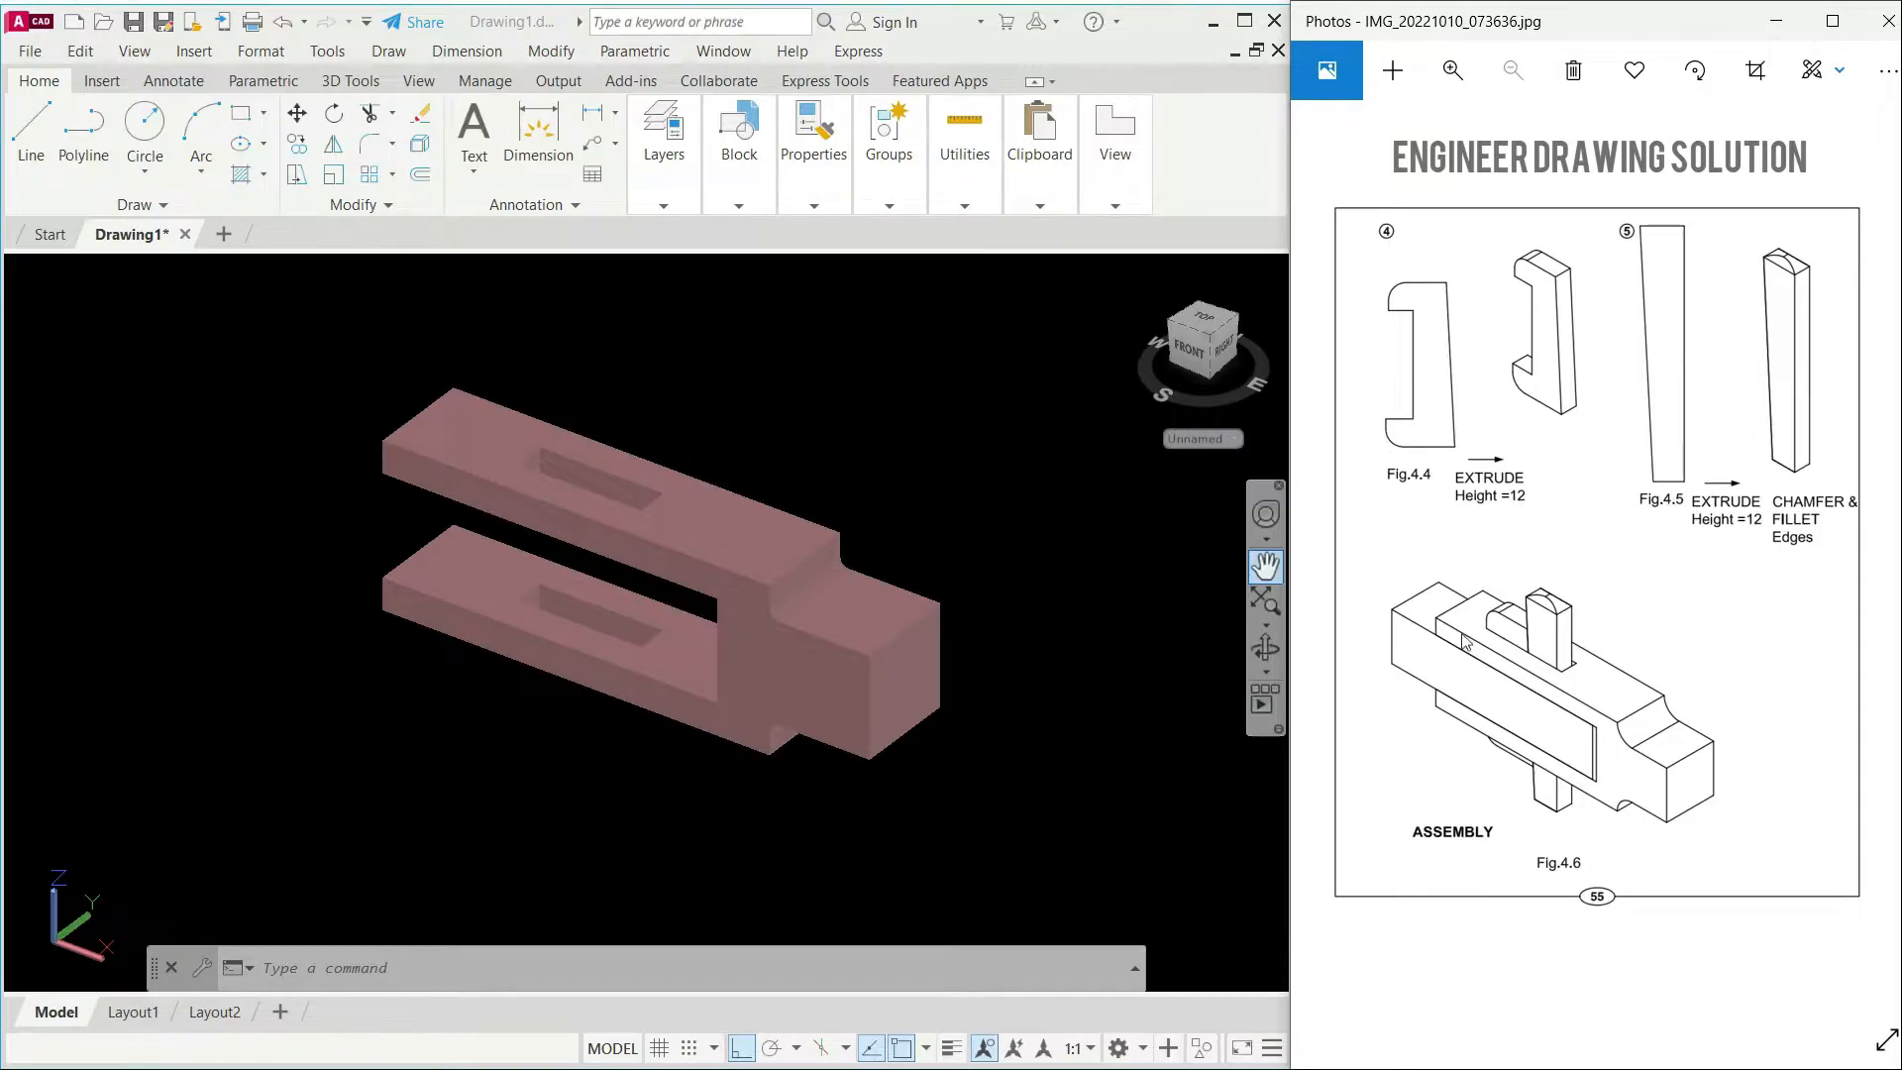
click(1318, 556)
click(1323, 559)
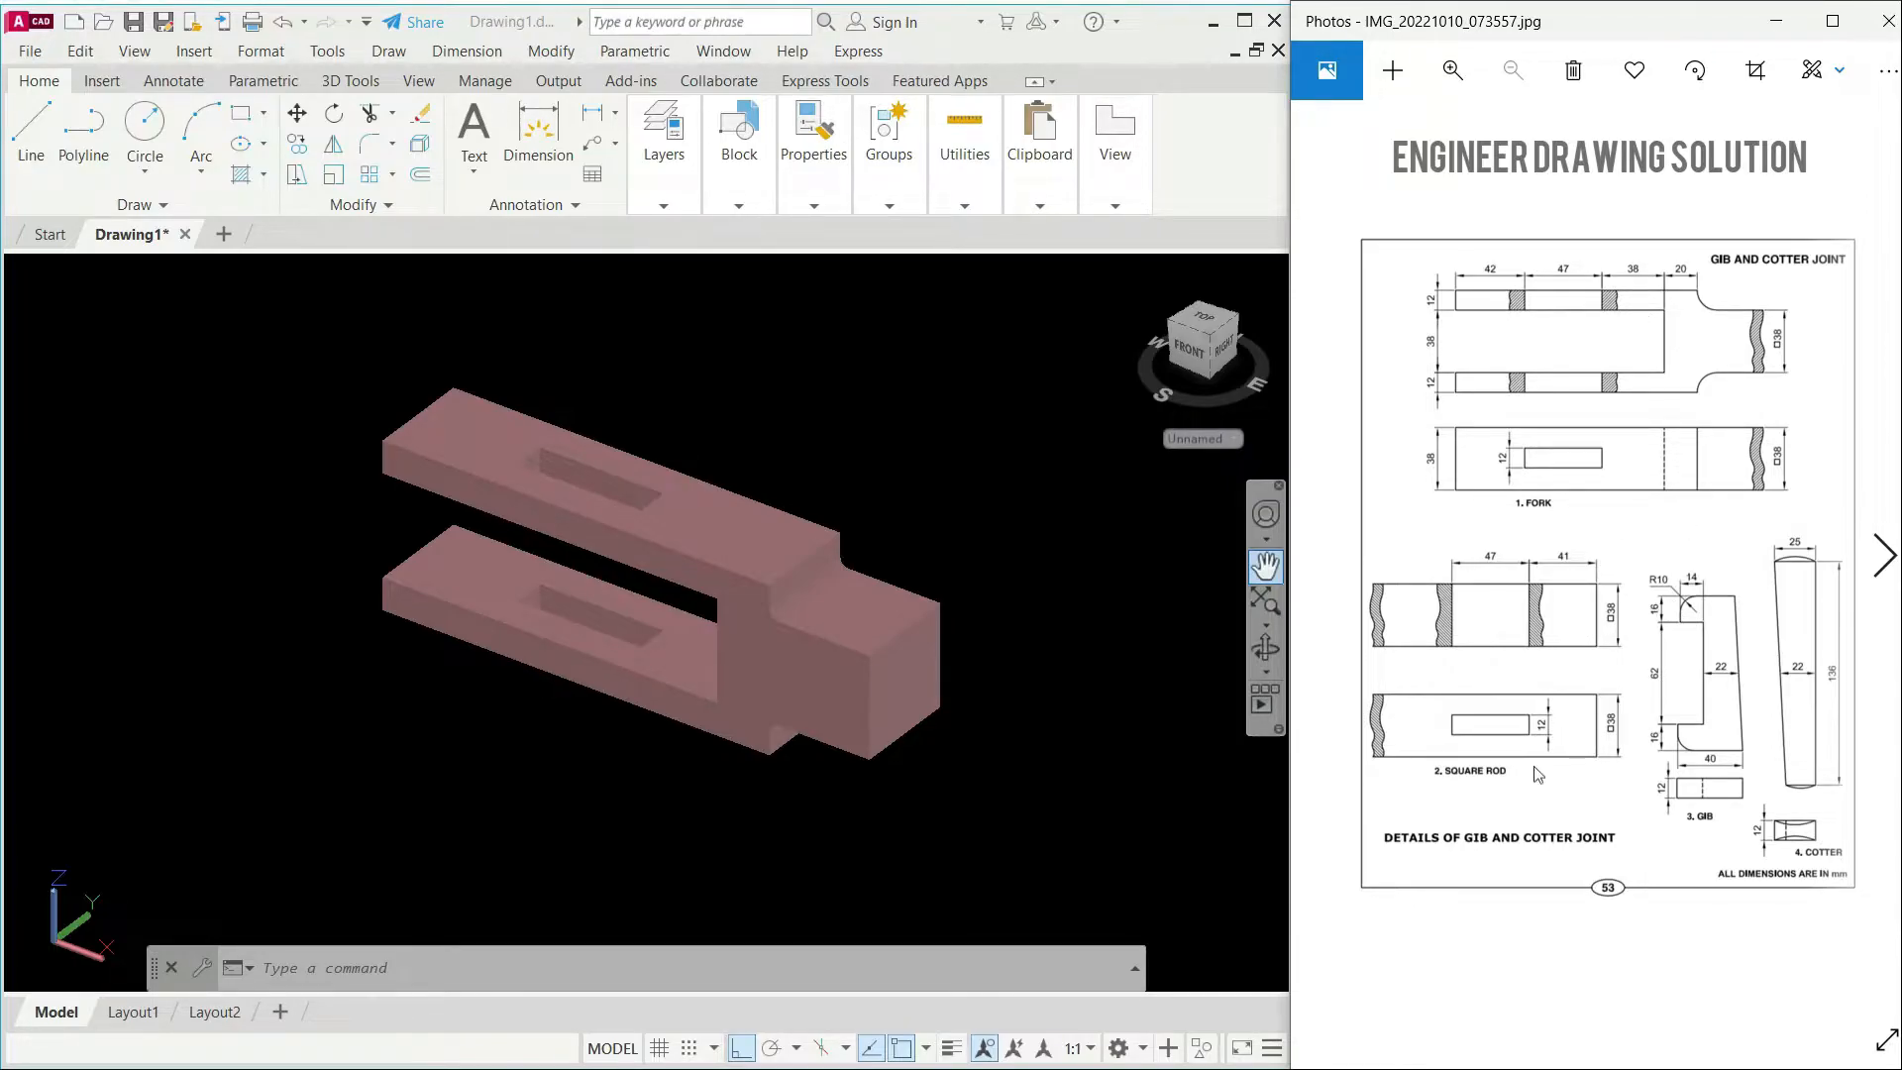
click(1887, 553)
click(1890, 558)
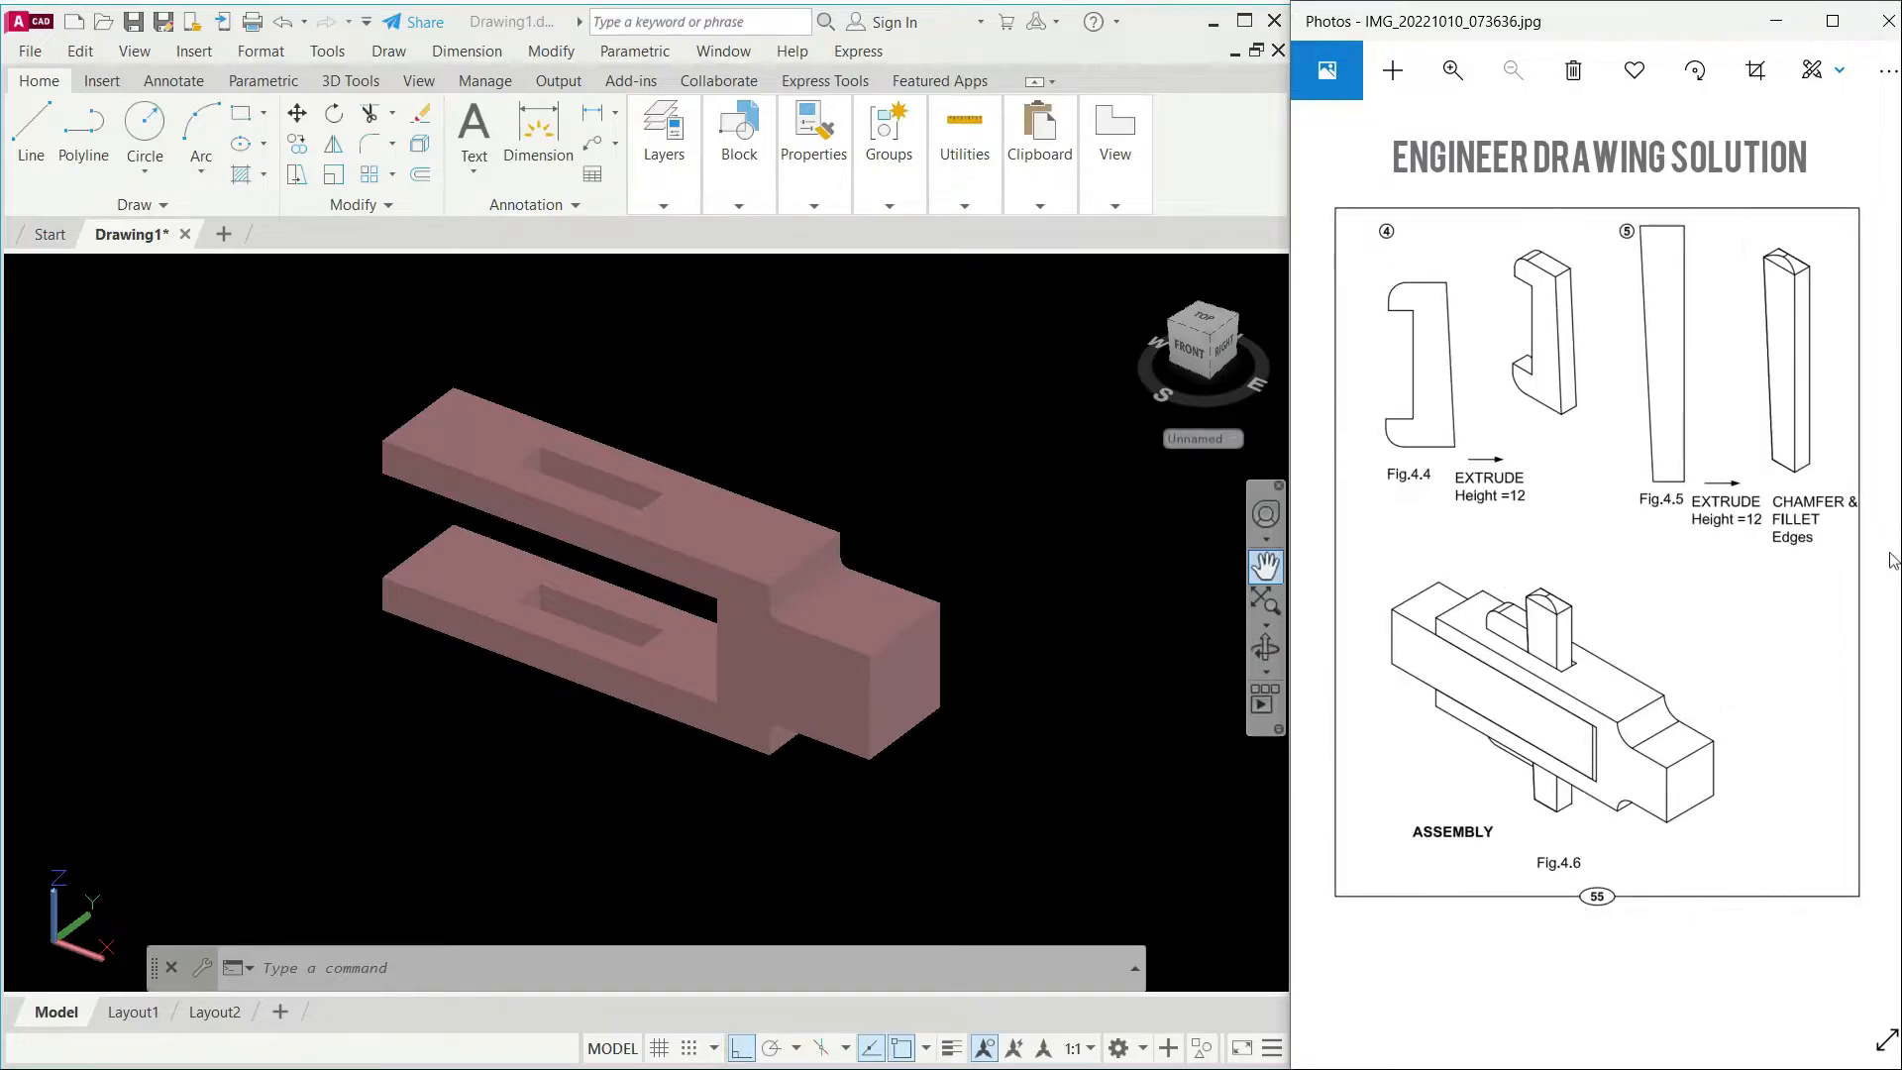
click(1317, 556)
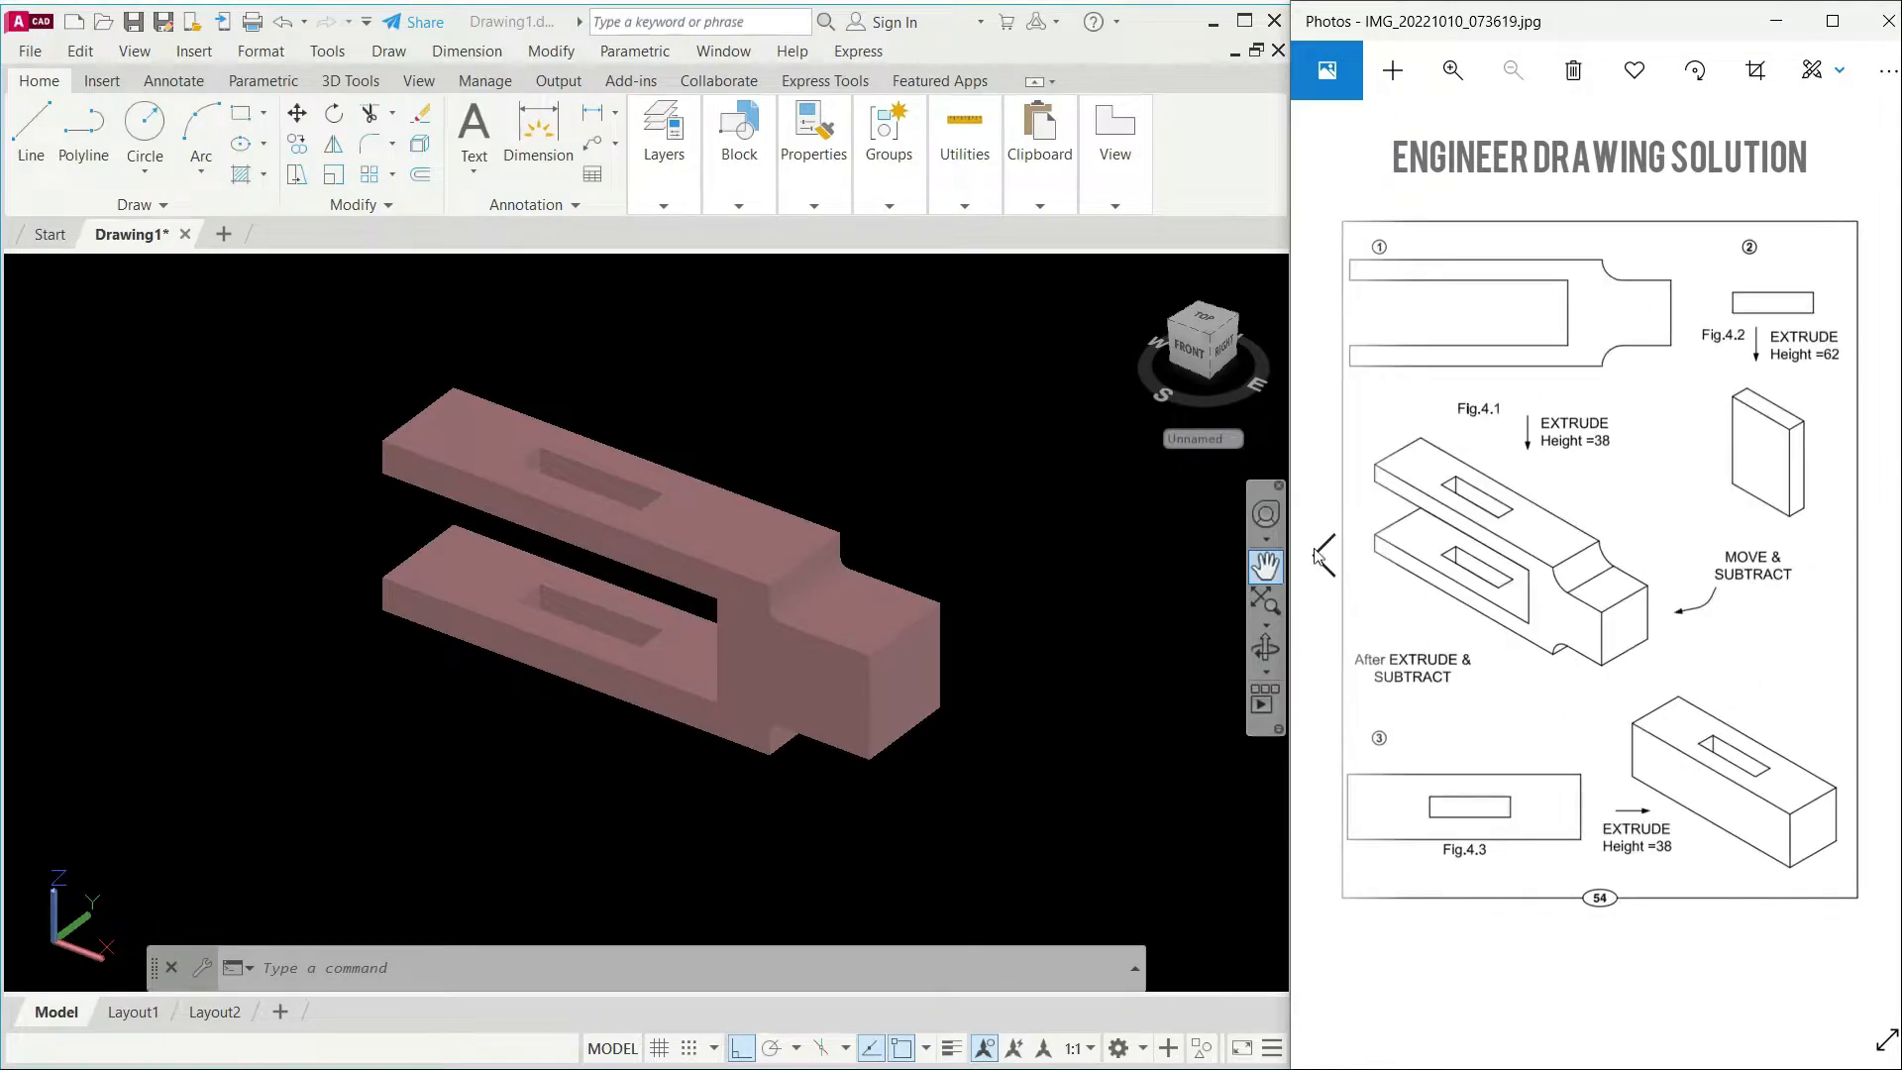
click(1319, 556)
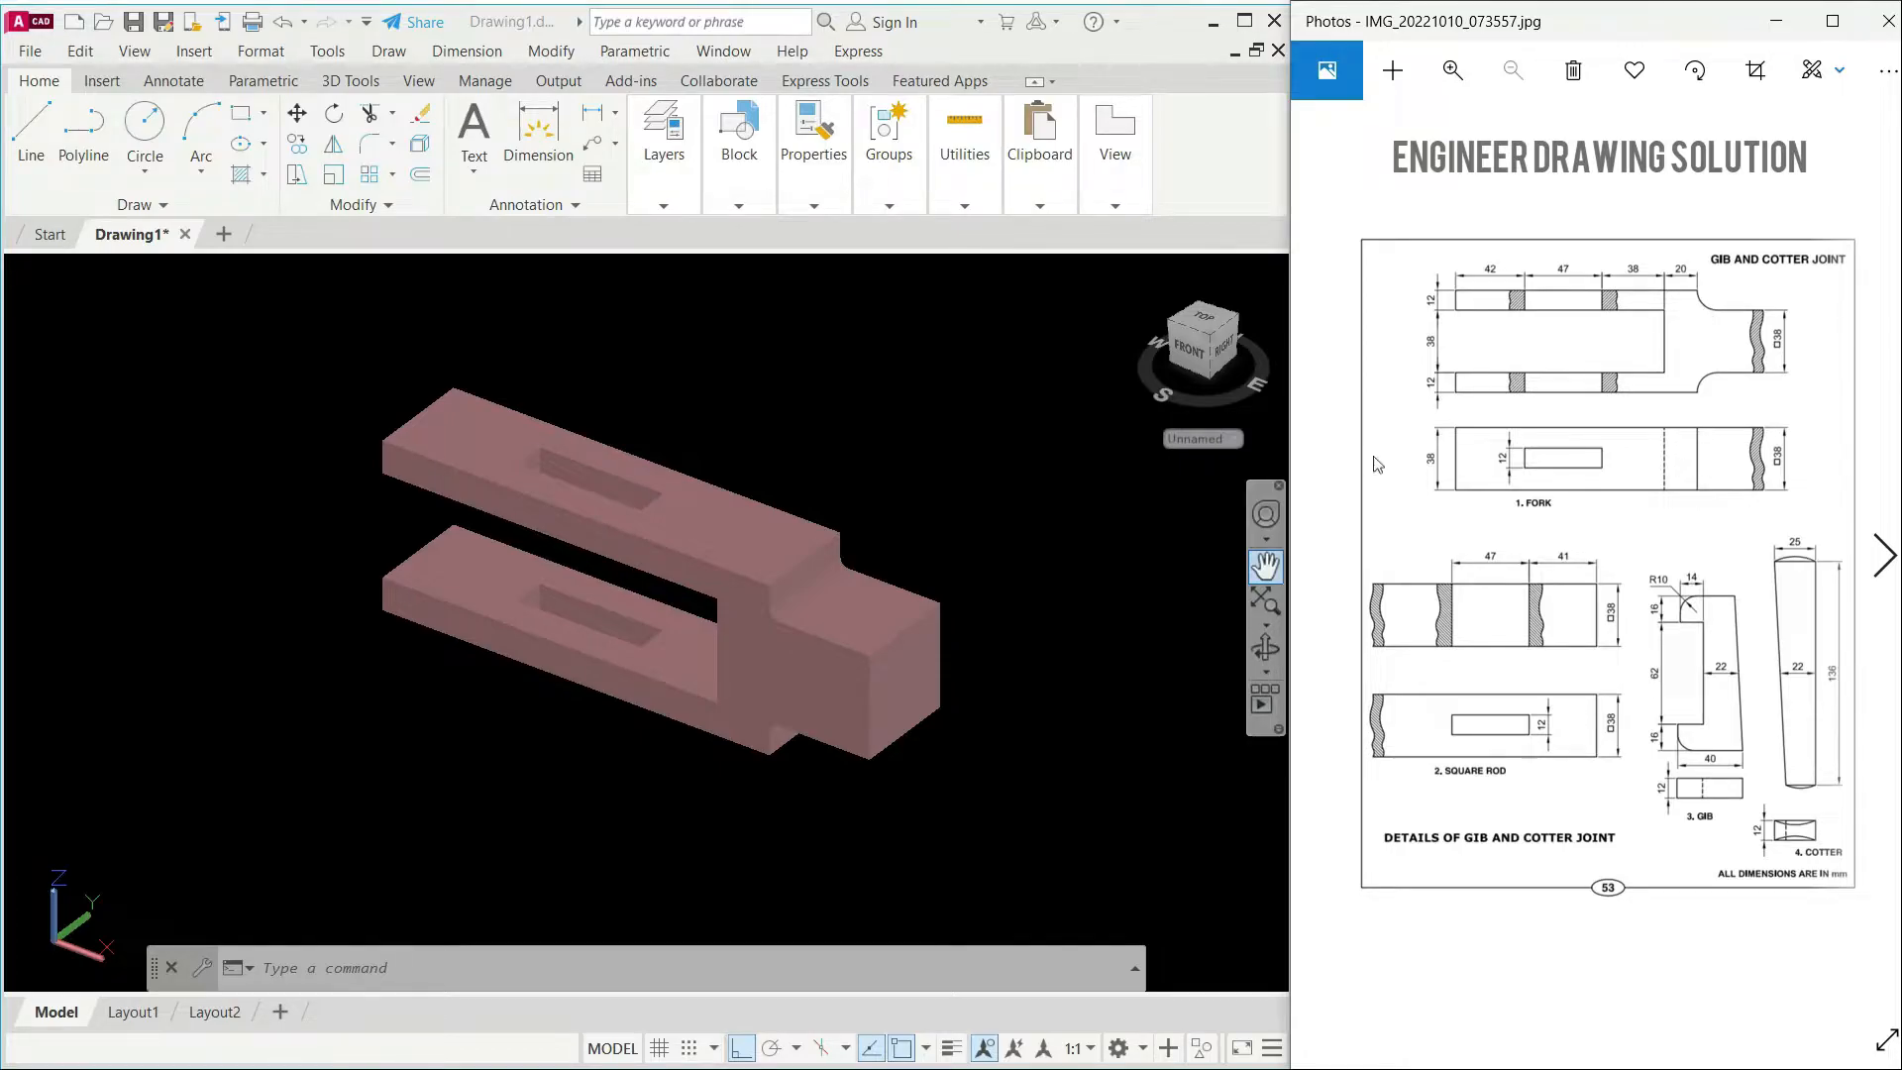
Step: Shift the fork aside to free drawing space and set the view to Top
click(785, 470)
middle_drag(588, 445, 383, 451)
key(Escape)
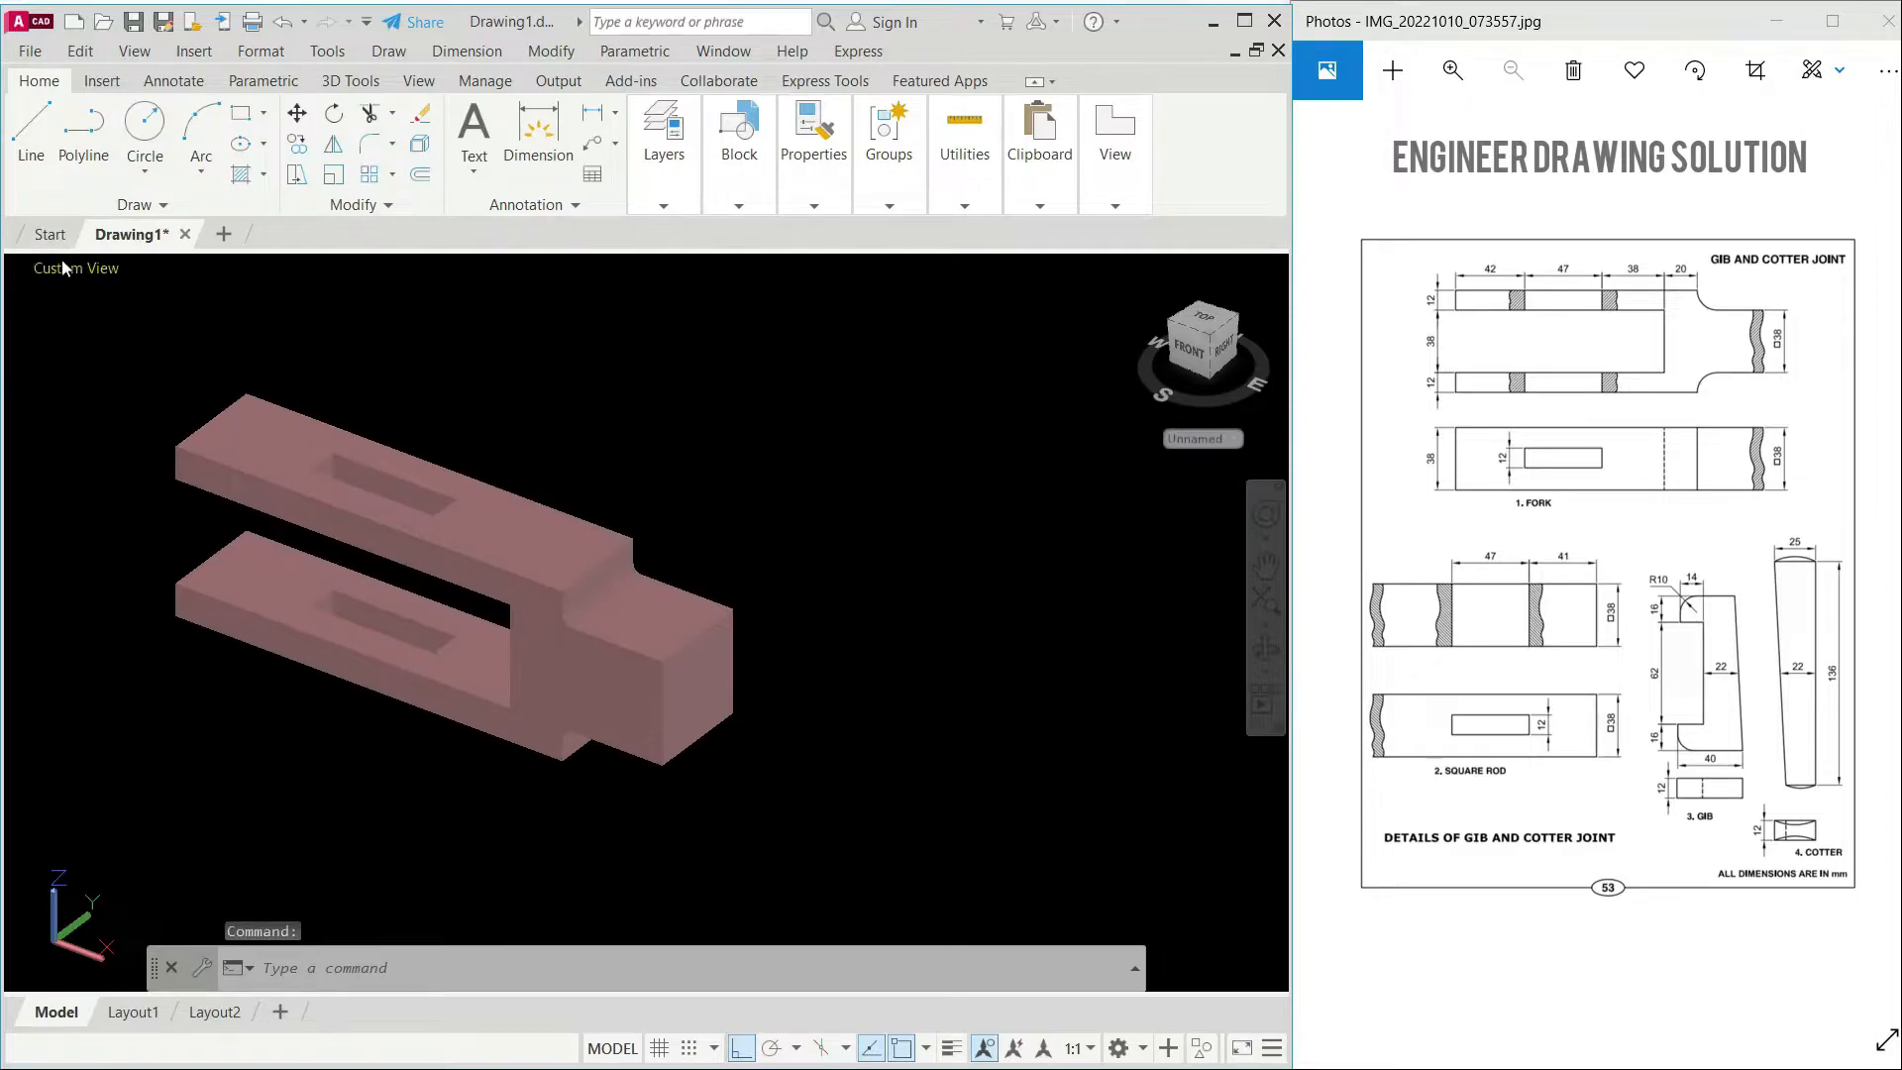
click(61, 262)
click(109, 314)
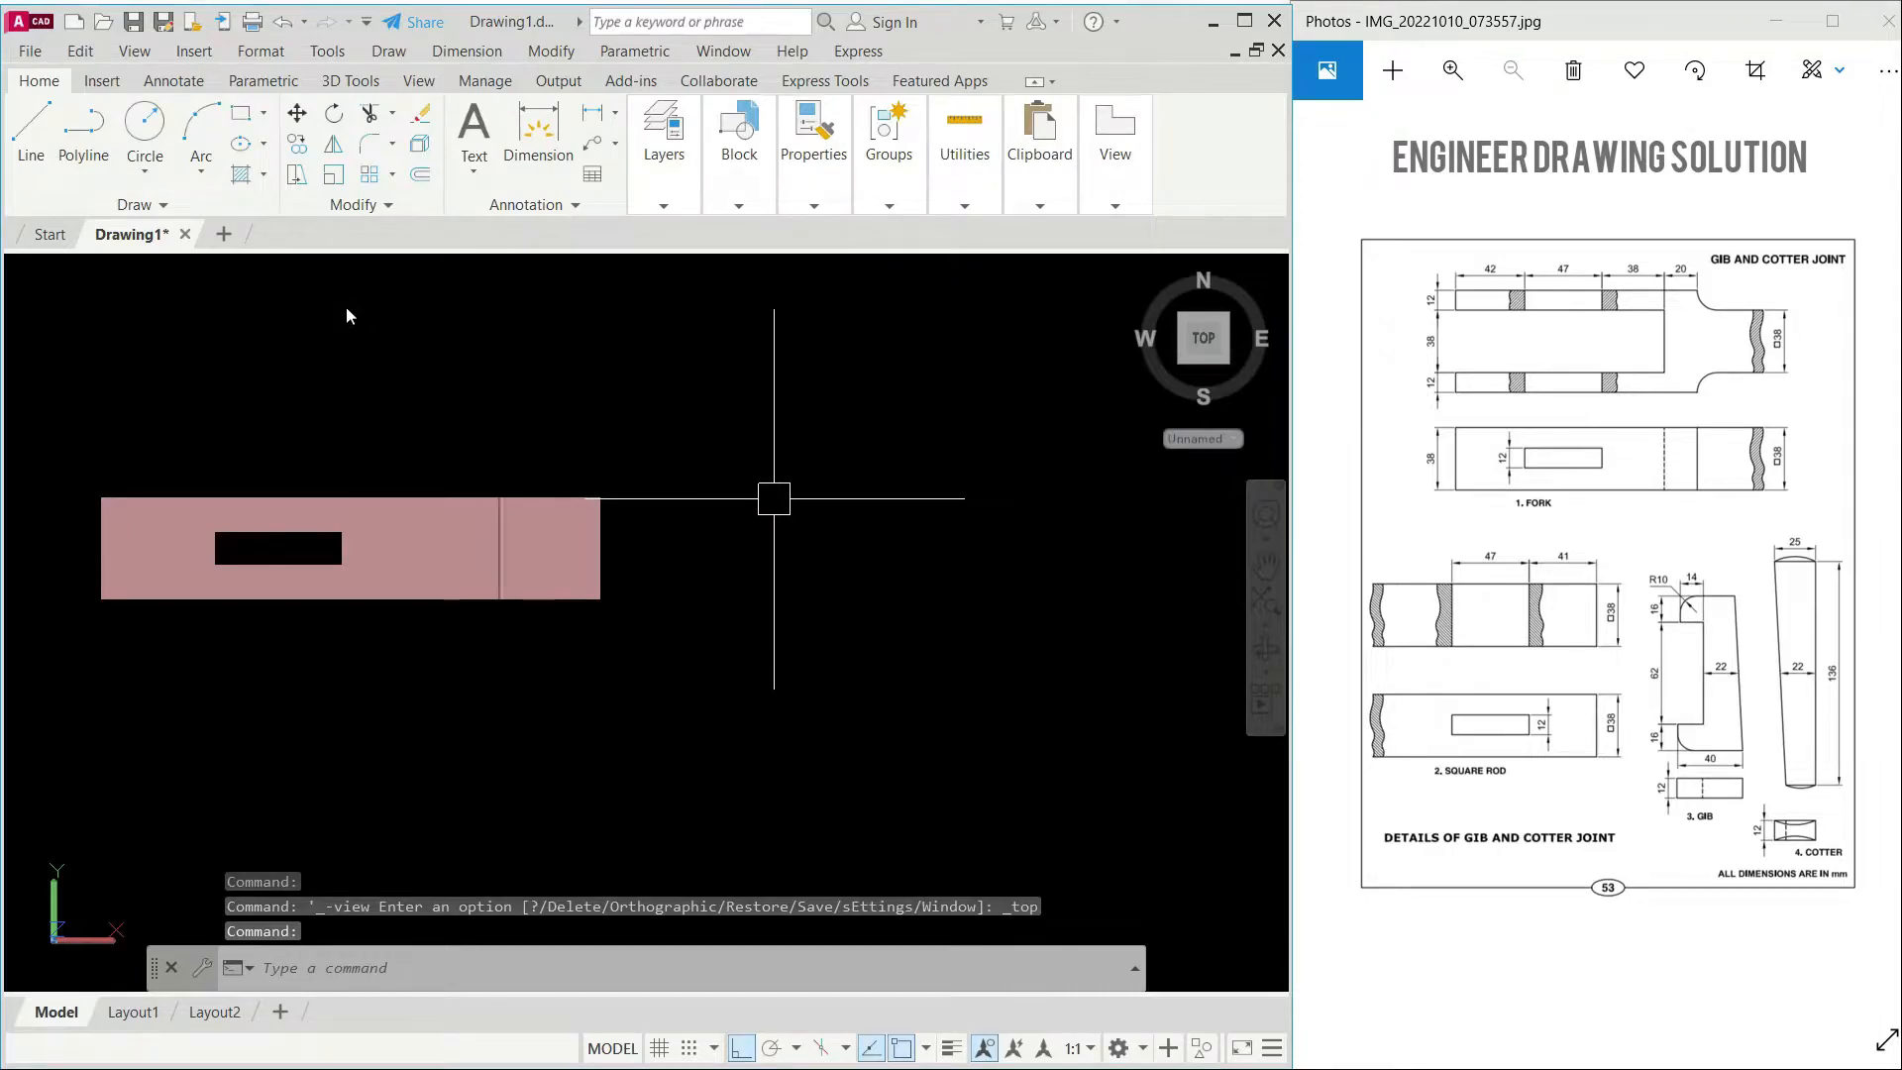
Step: Draw the square rod's 38 mm end line below the fork, continuing its lower edge in collinear segments of 38, 47, 42 and 15 mm
click(33, 137)
middle_drag(792, 672, 918, 553)
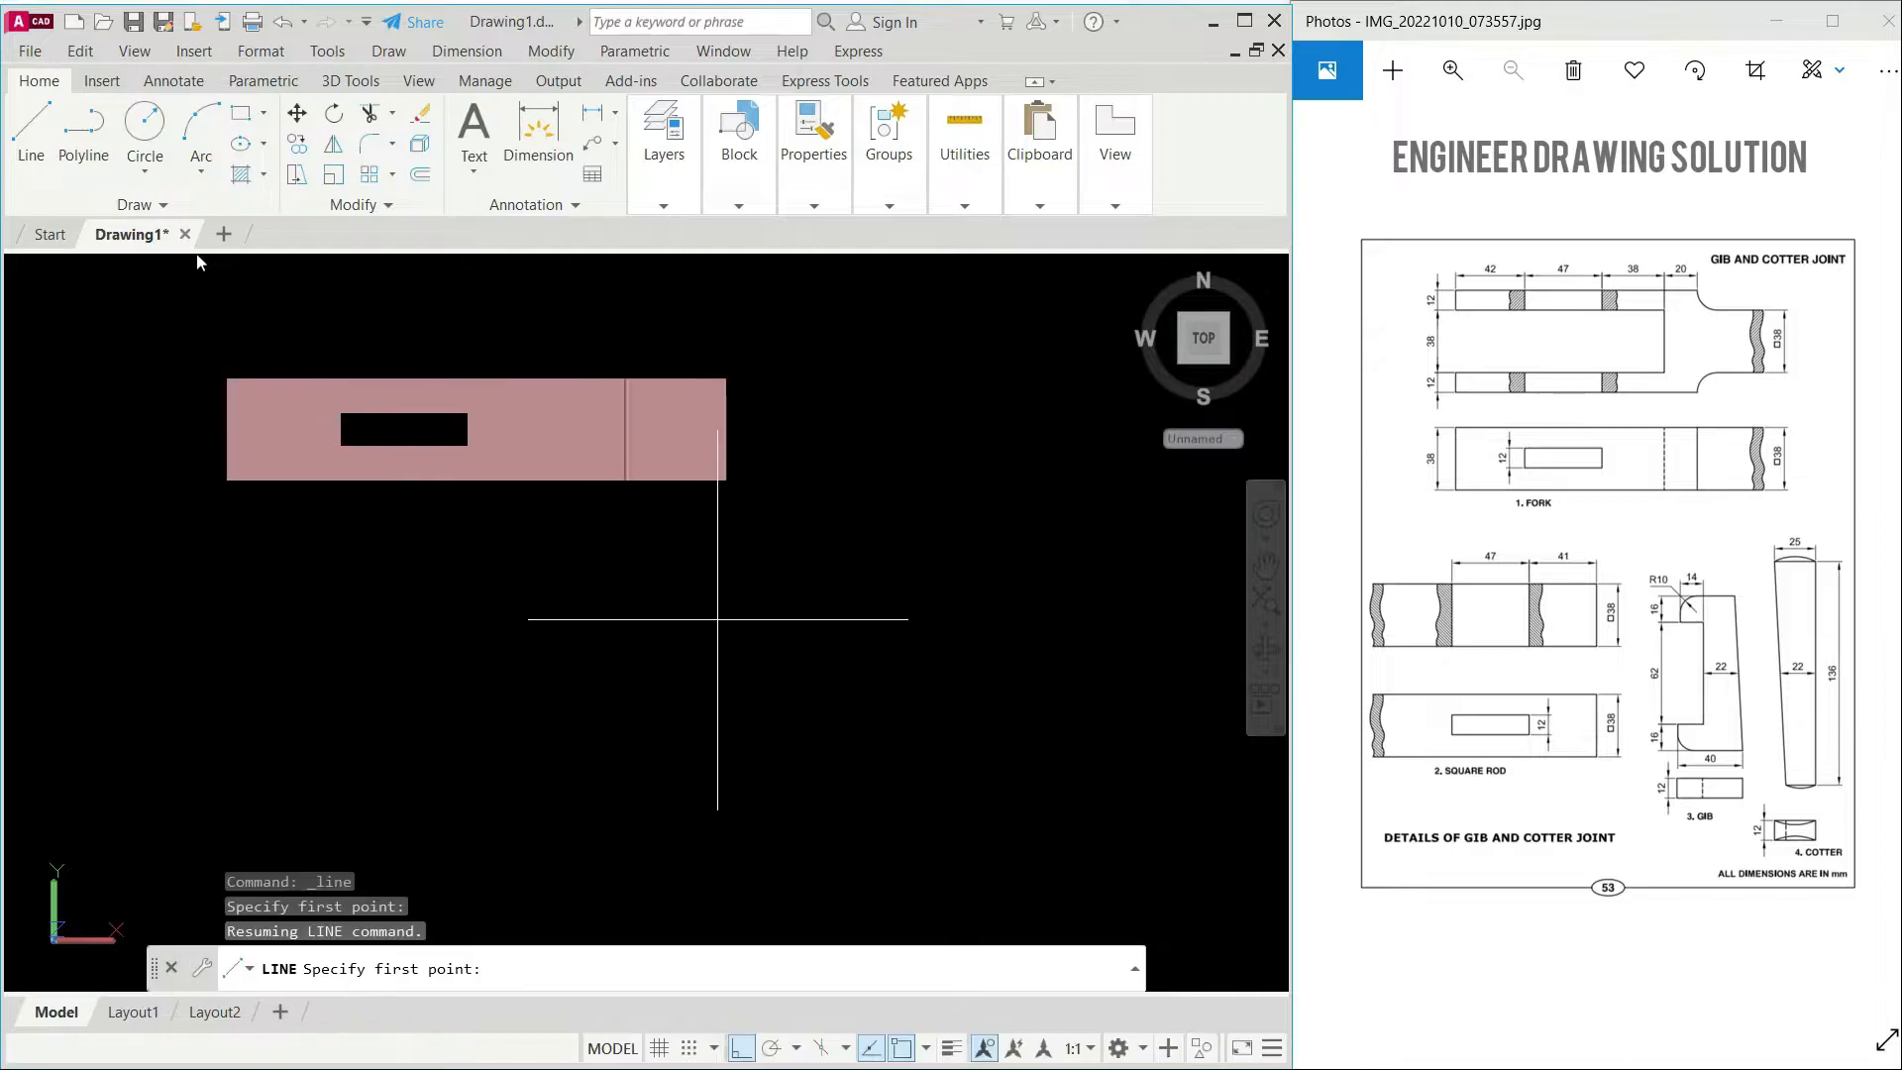
click(715, 624)
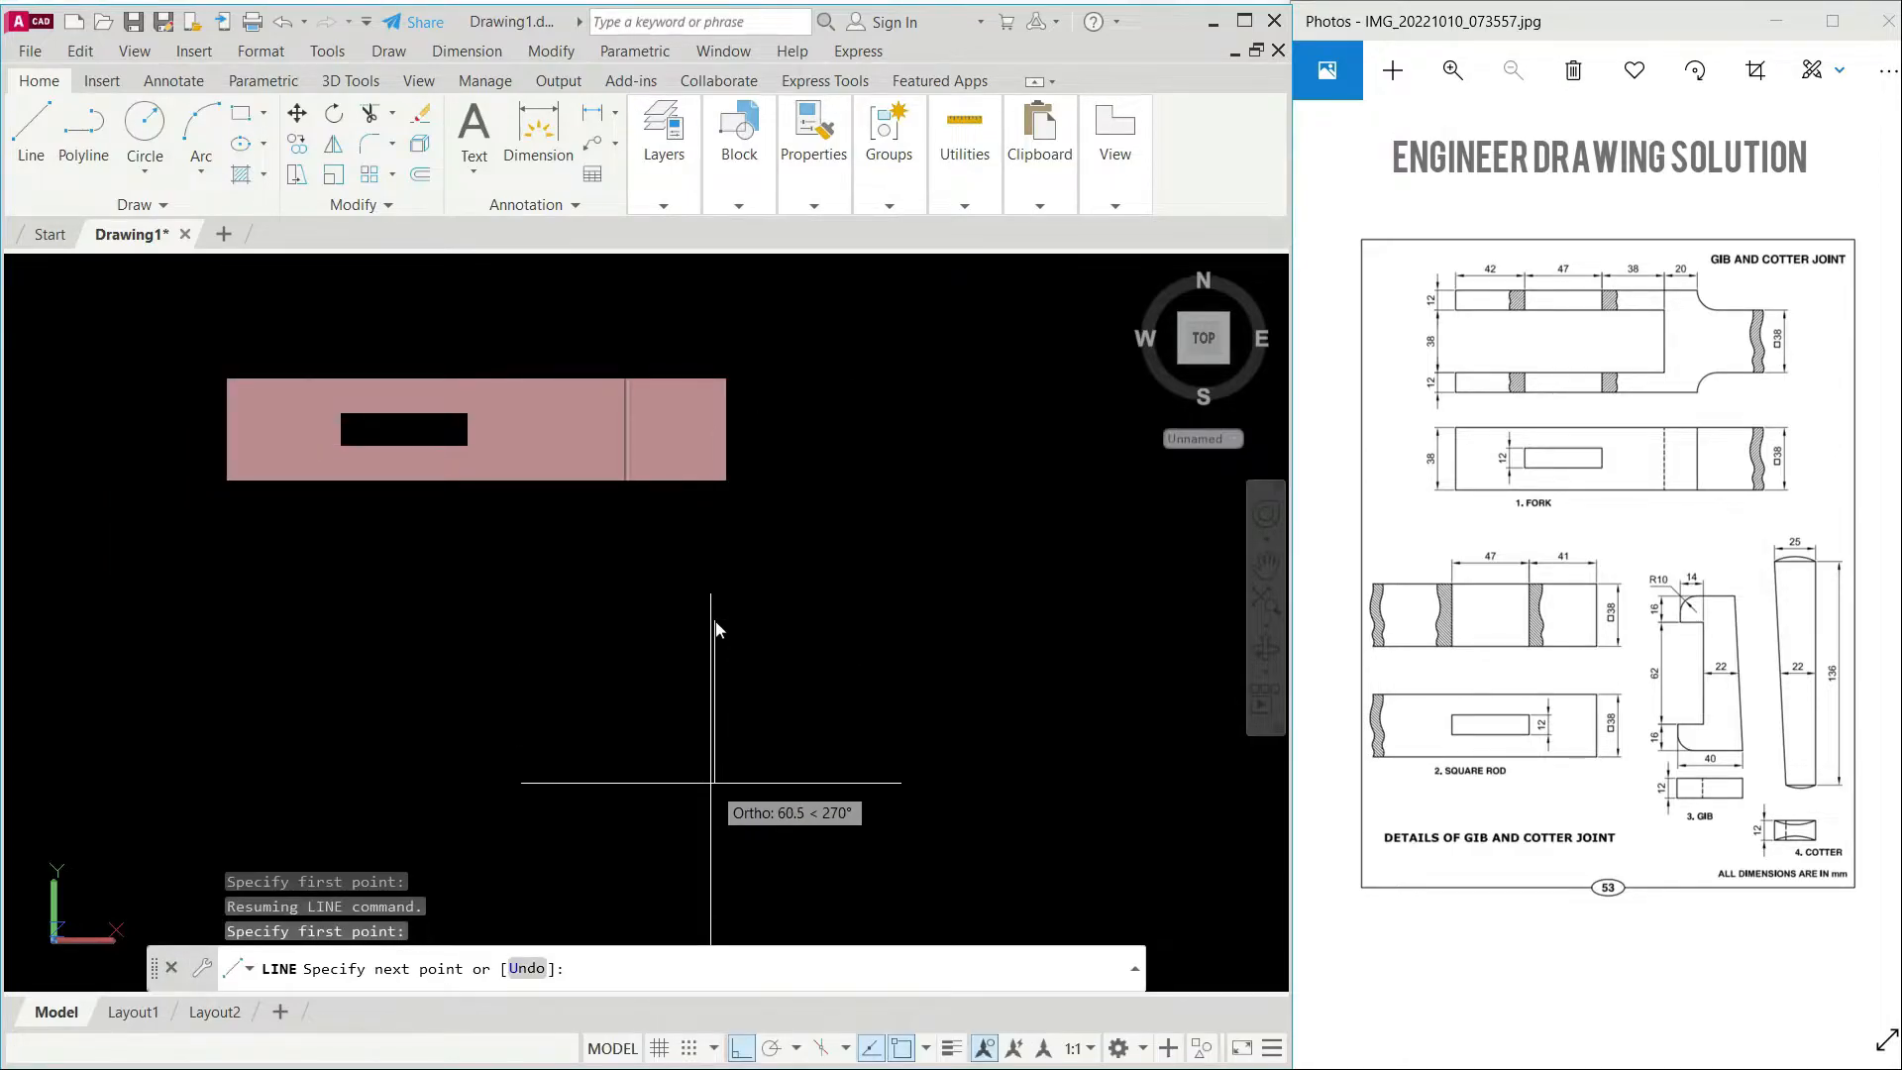
text(38)
key(Return)
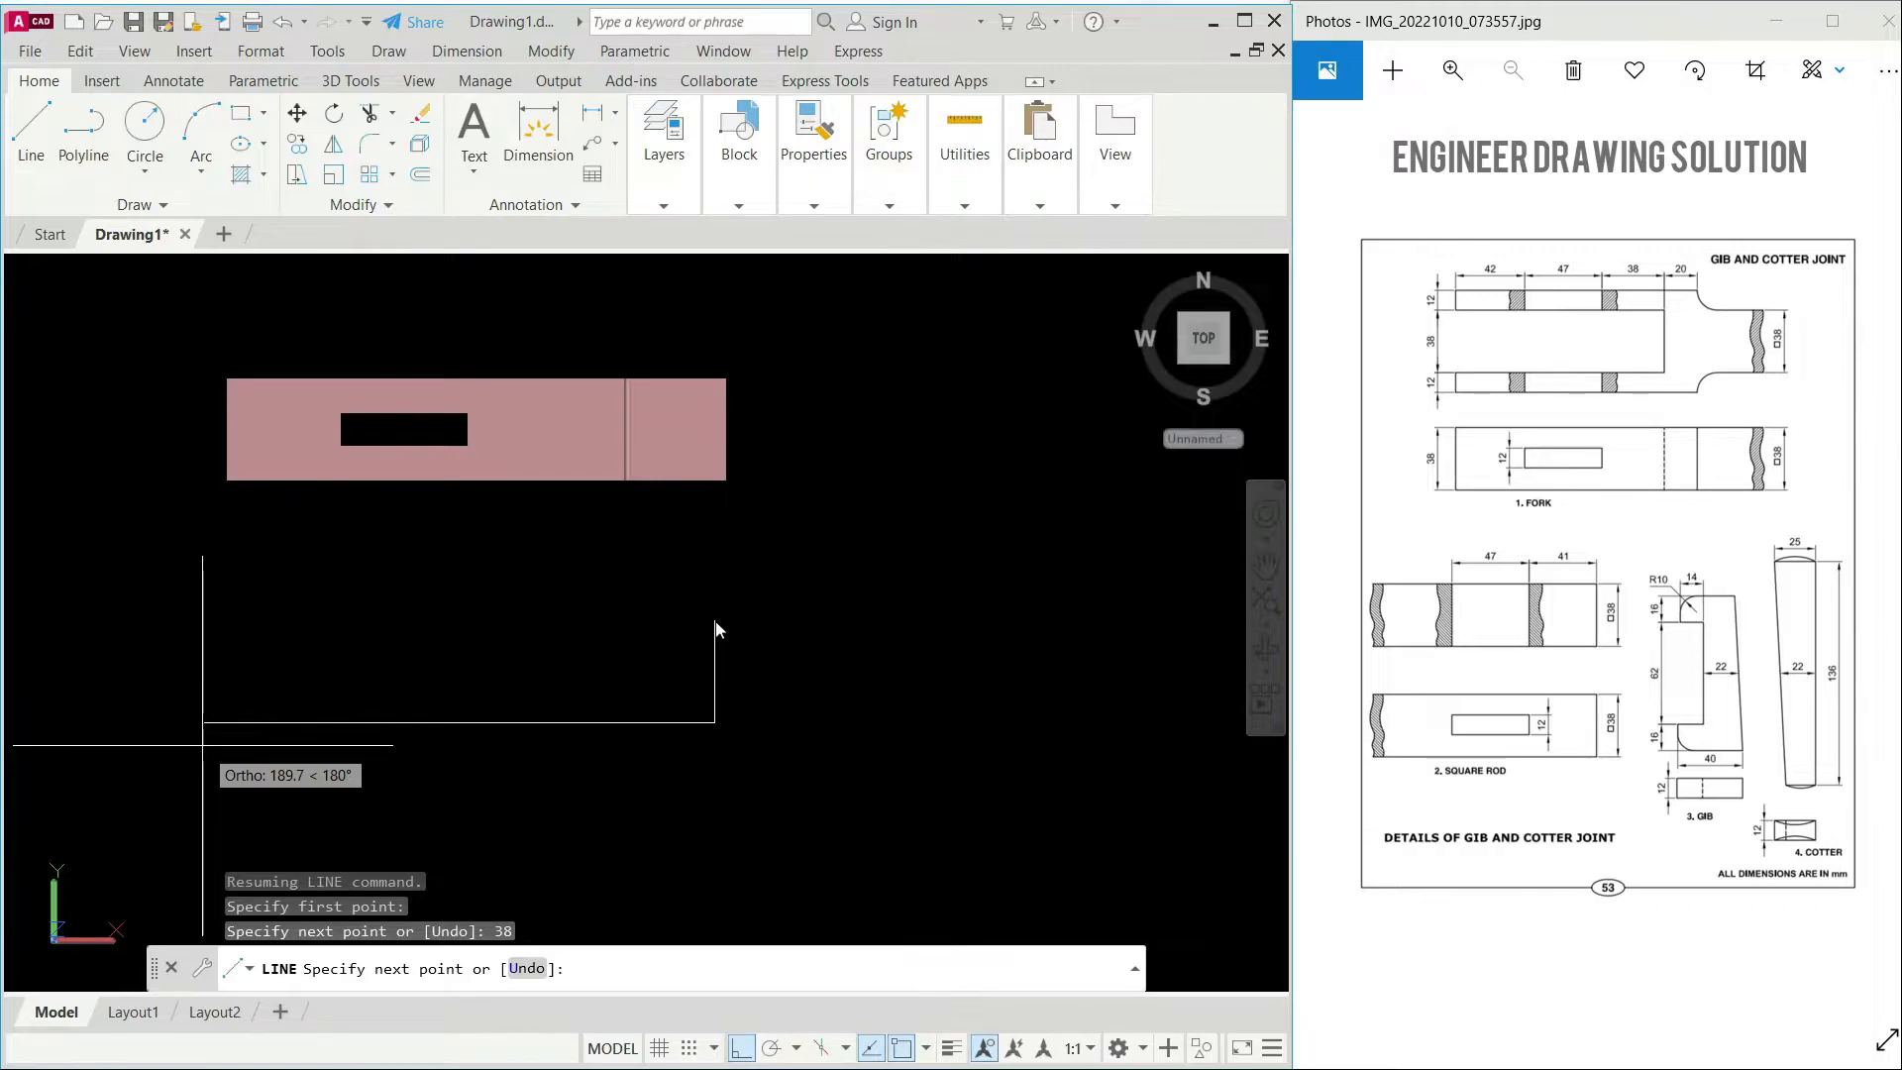
key(Return)
text(47)
key(Return)
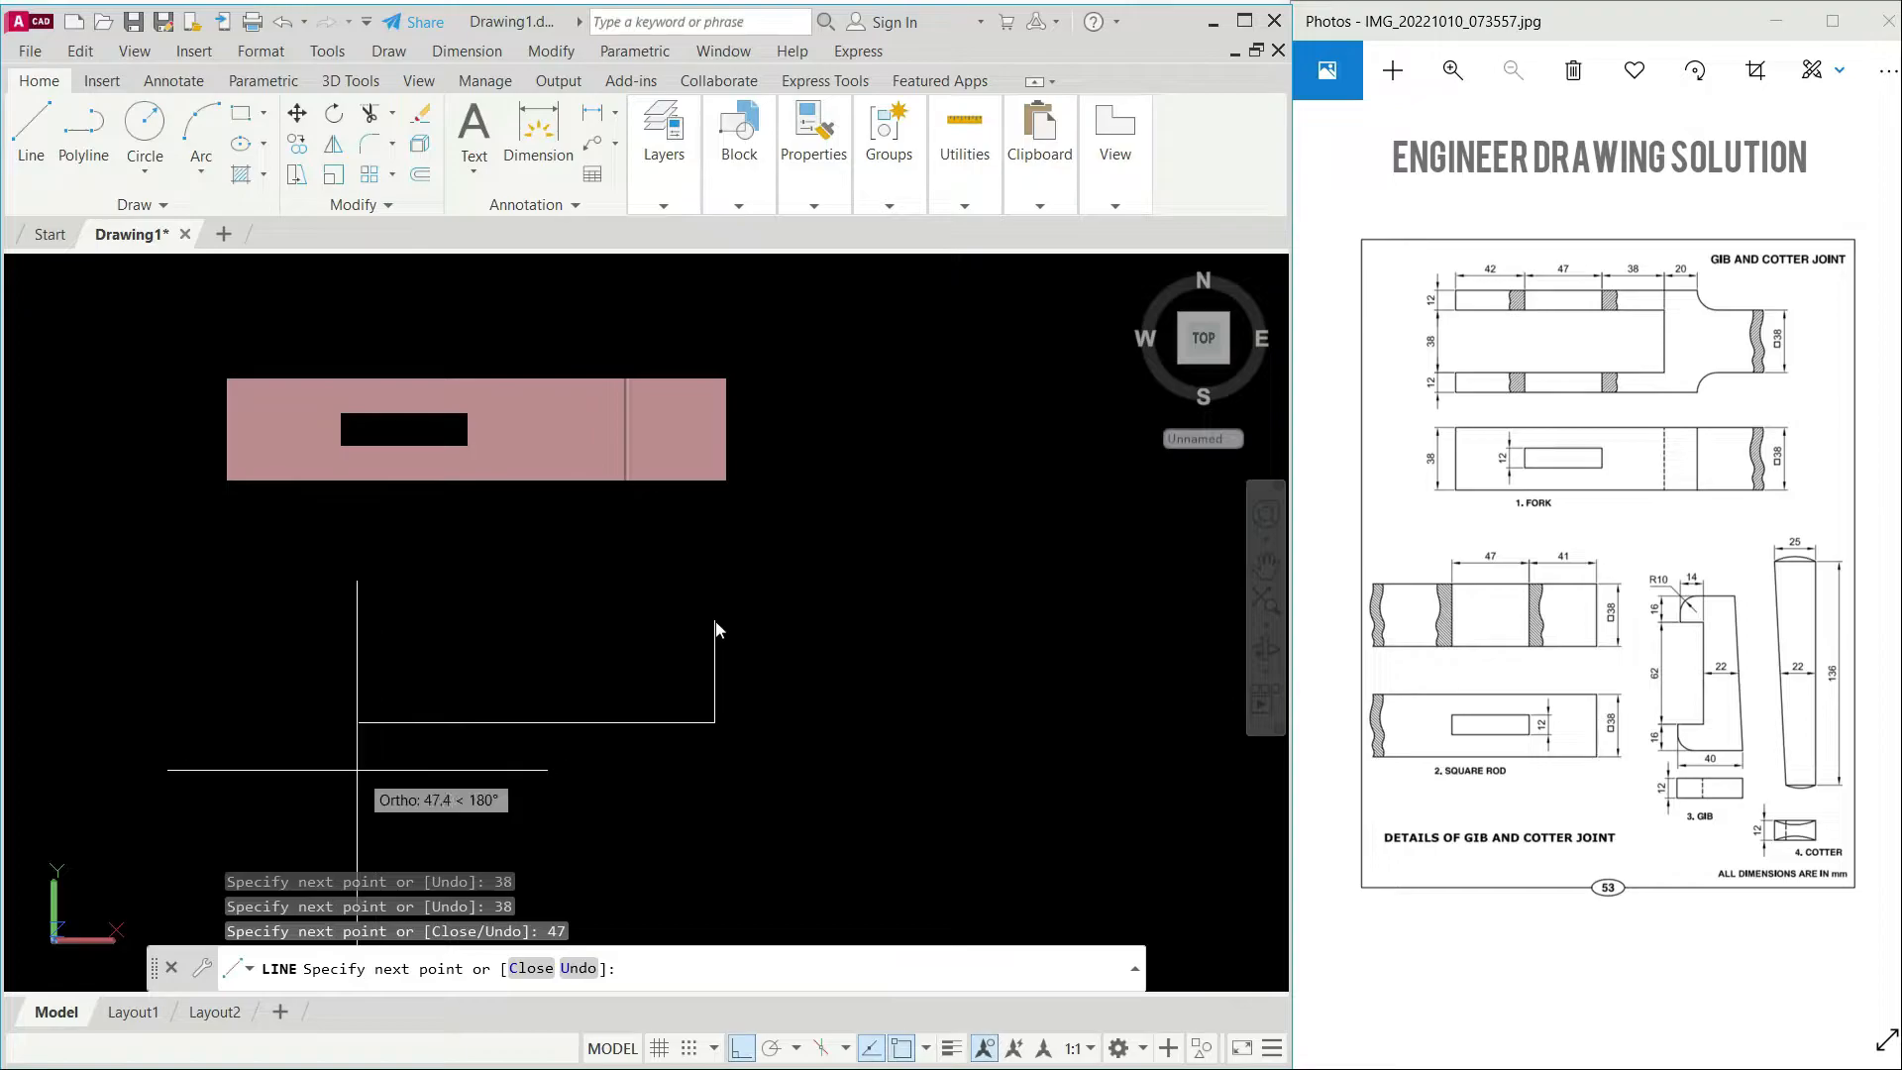
text(42)
key(Return)
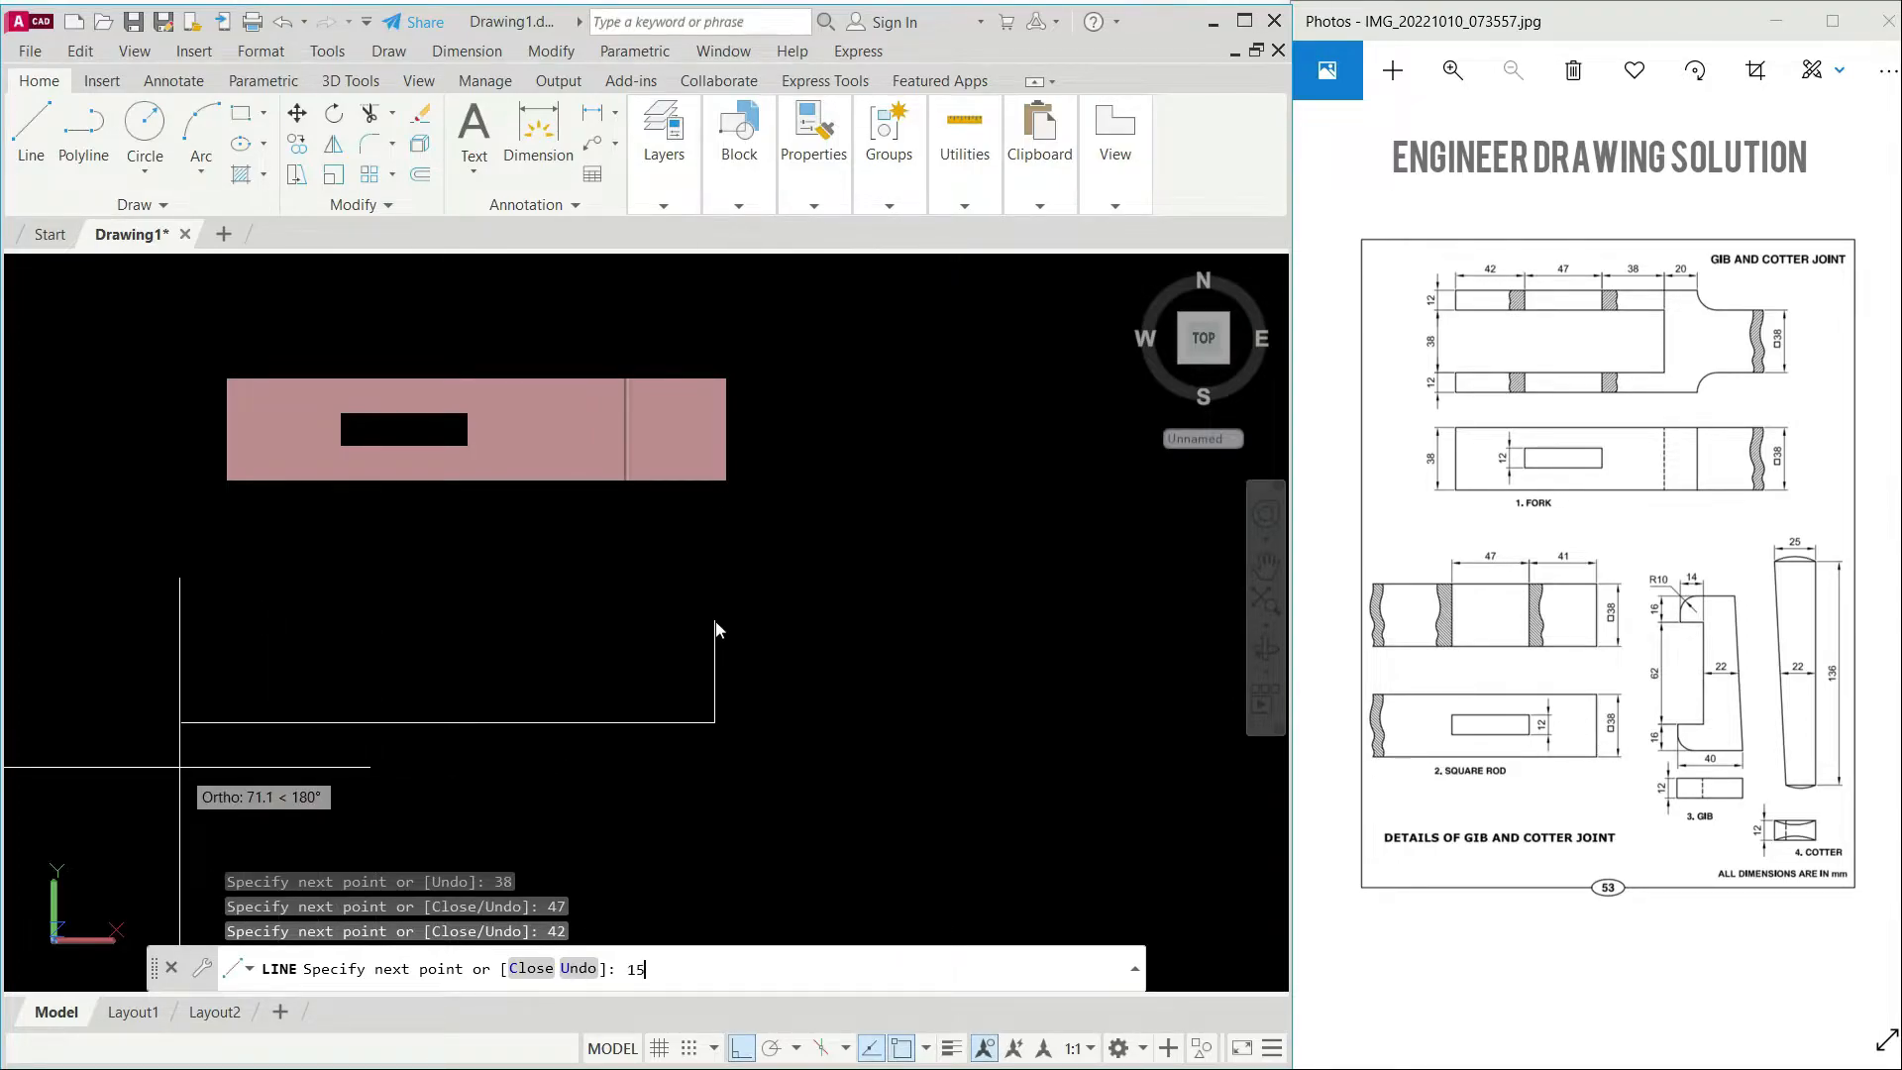
key(Return)
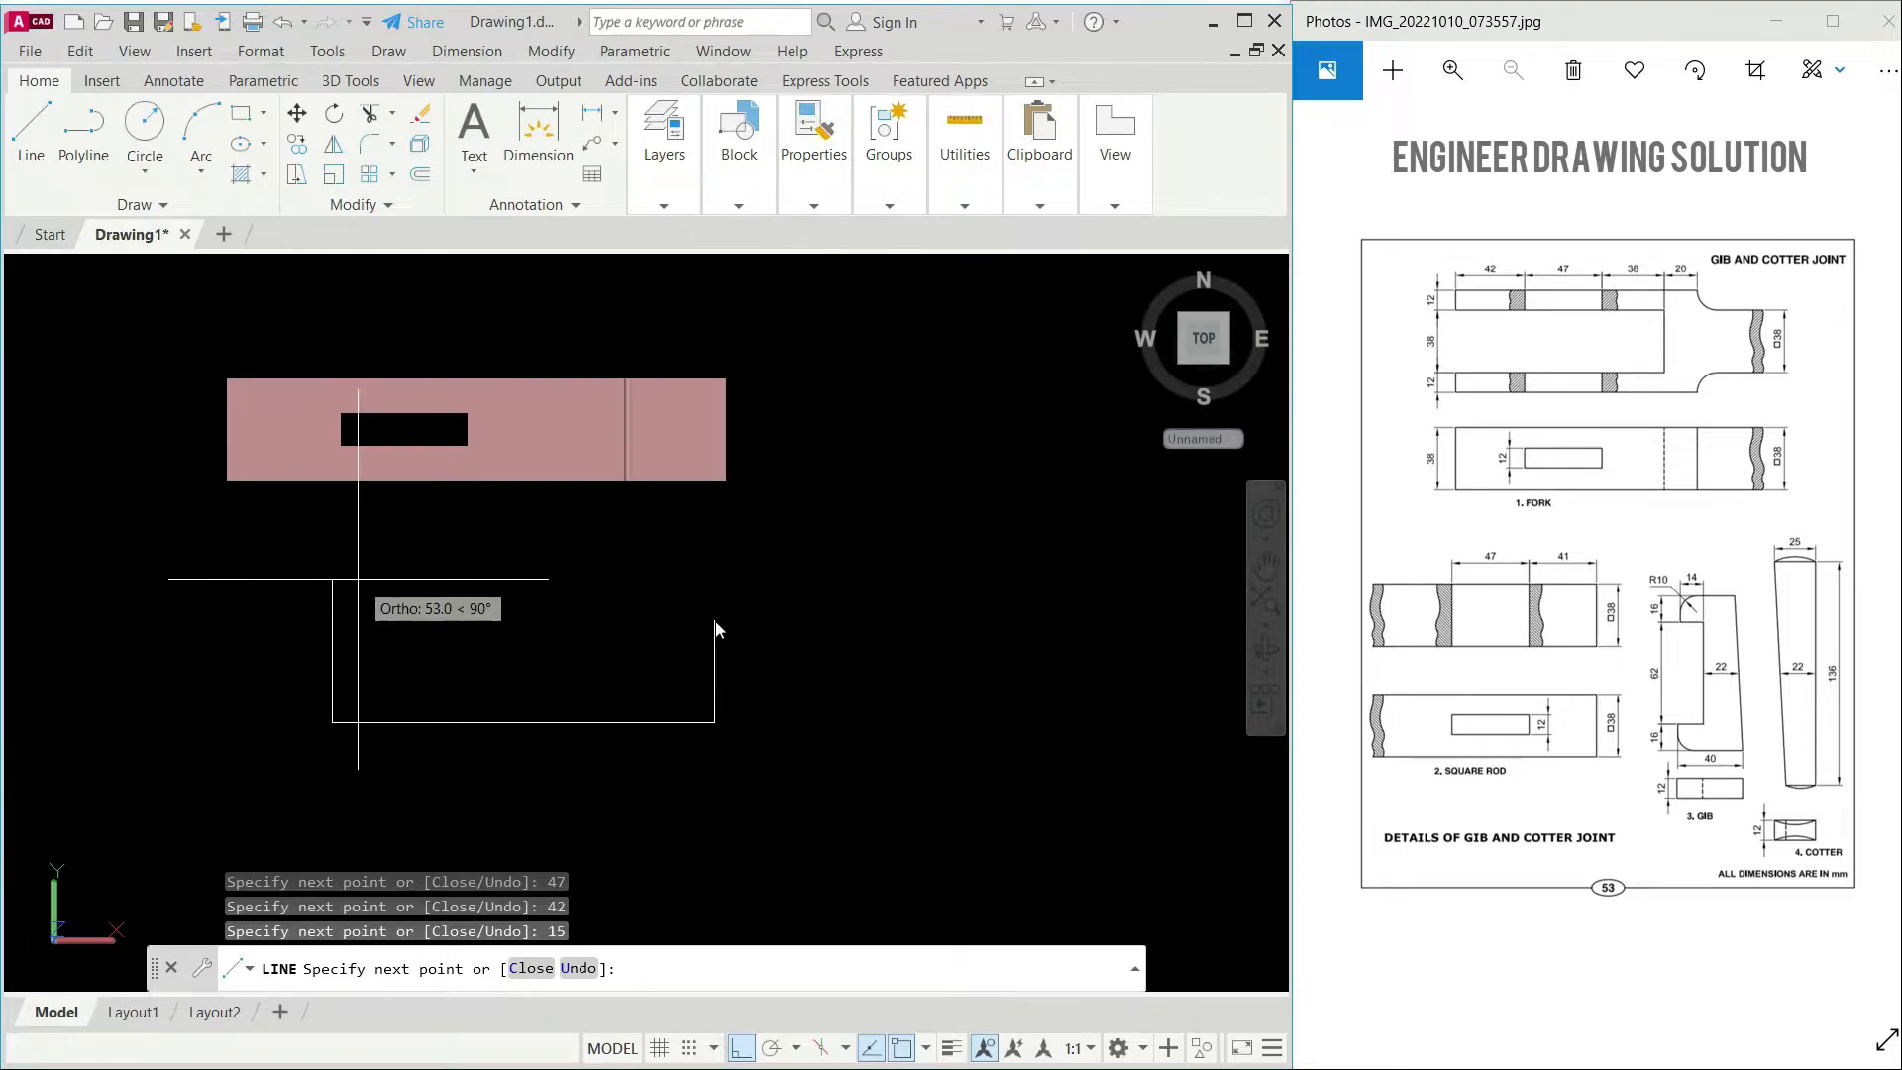
Step: Close the rod outline with the opposite end line and an upper edge back to the starting corner
click(332, 620)
click(714, 620)
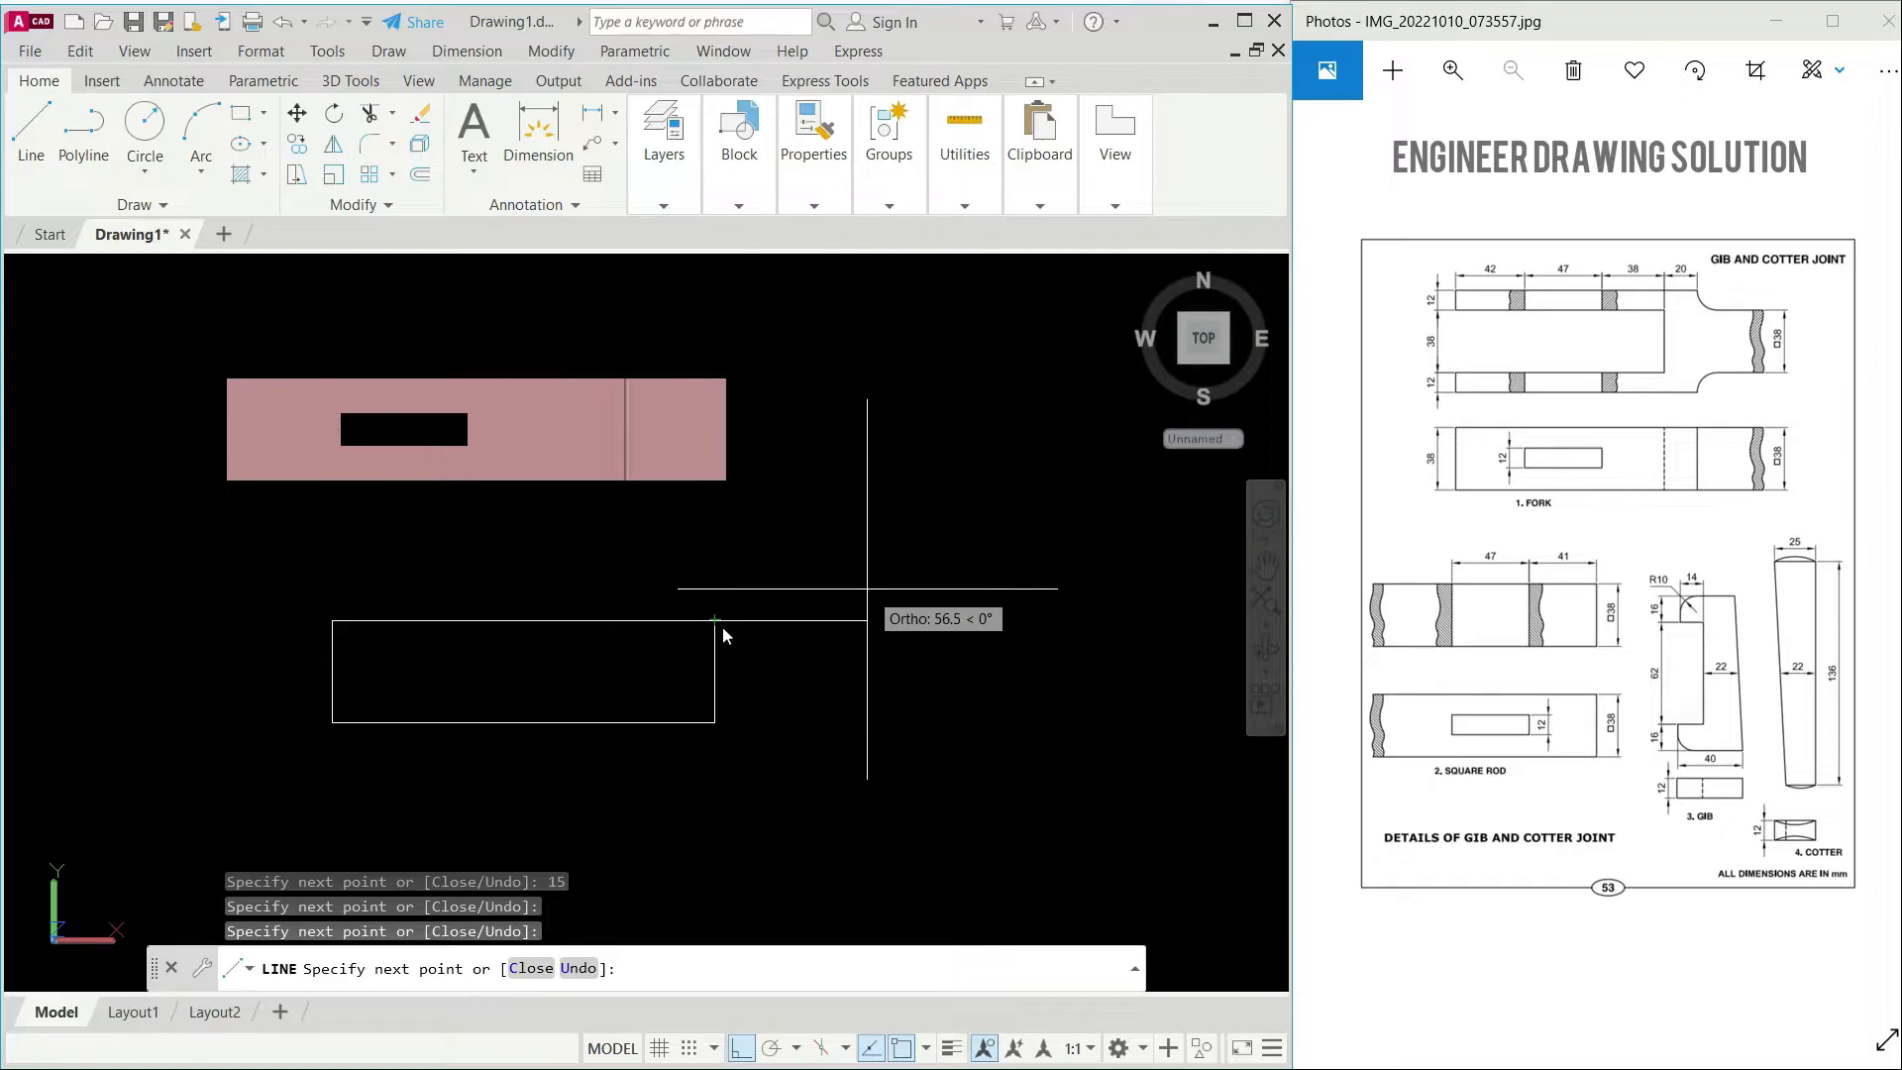
key(Return)
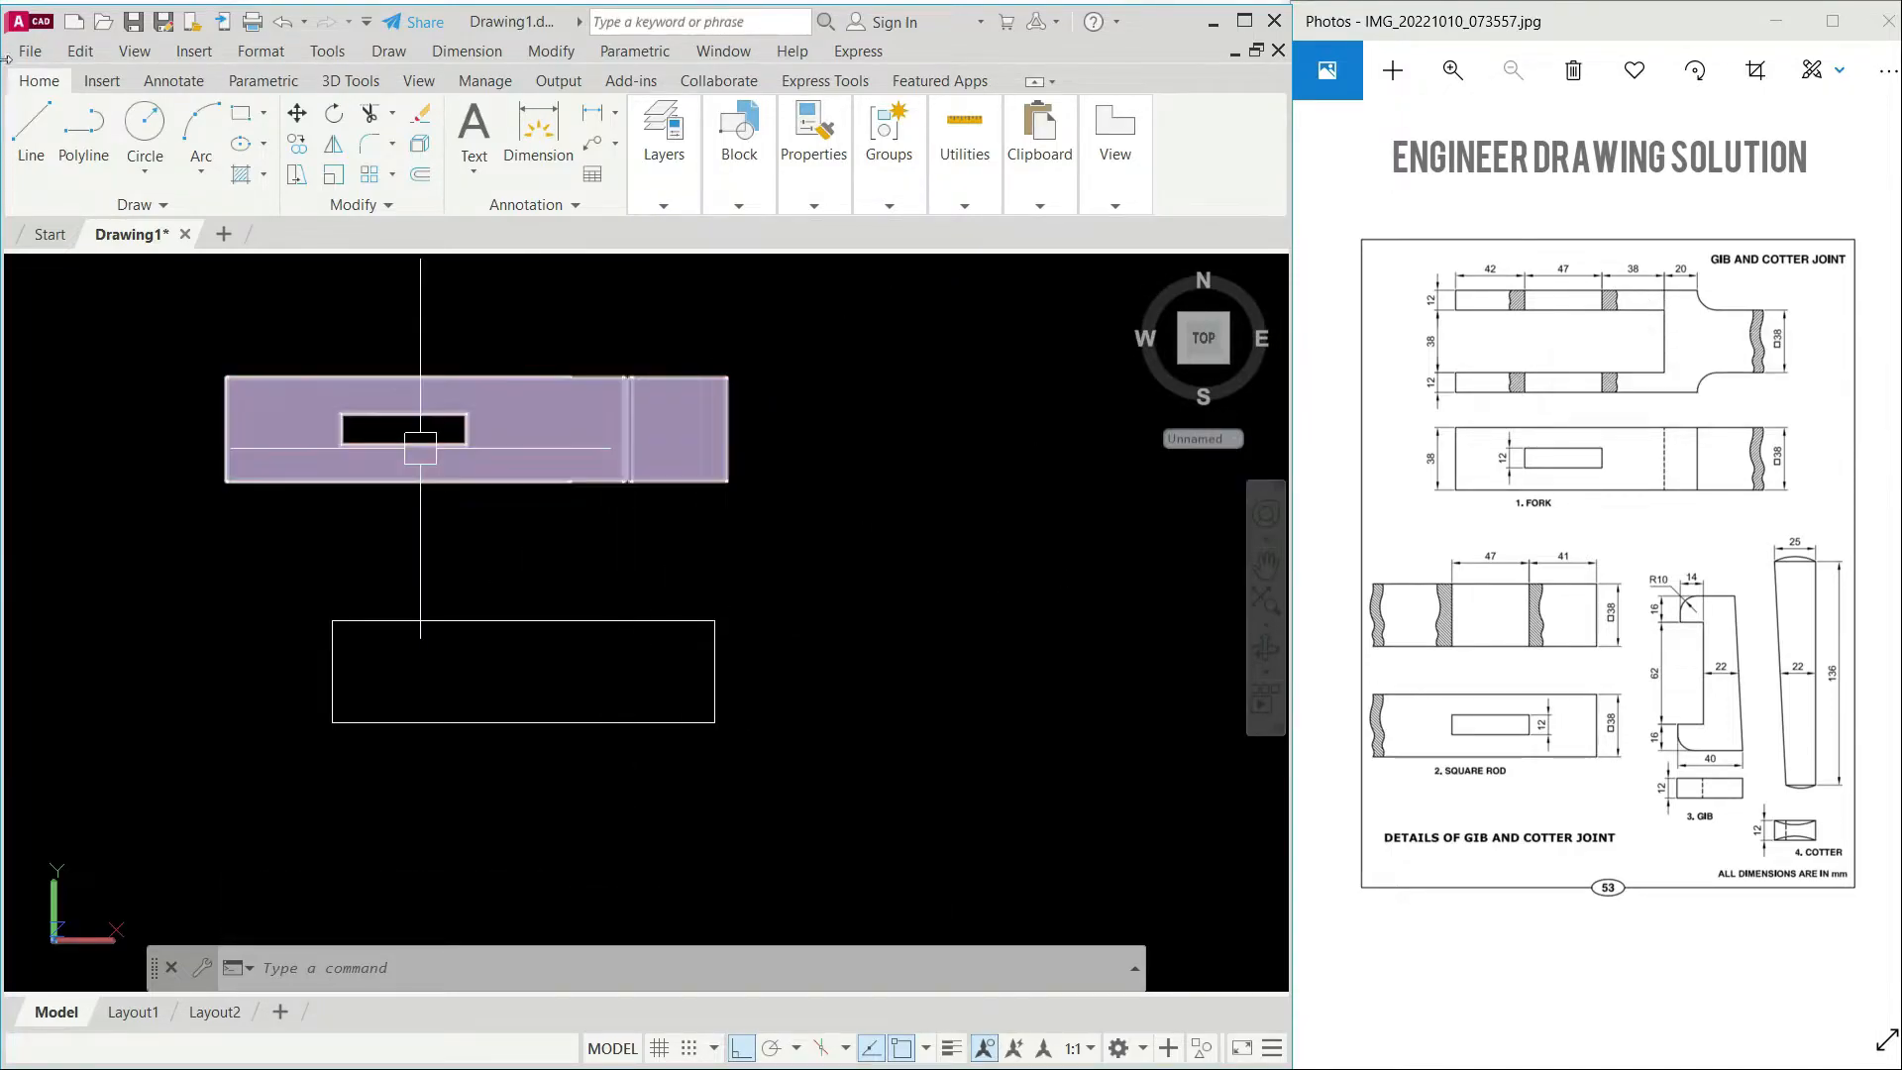
Step: Draw a 38 mm guide line inward from the midpoint of the rod's starting end and a 6 mm line upward for the slot
key(space)
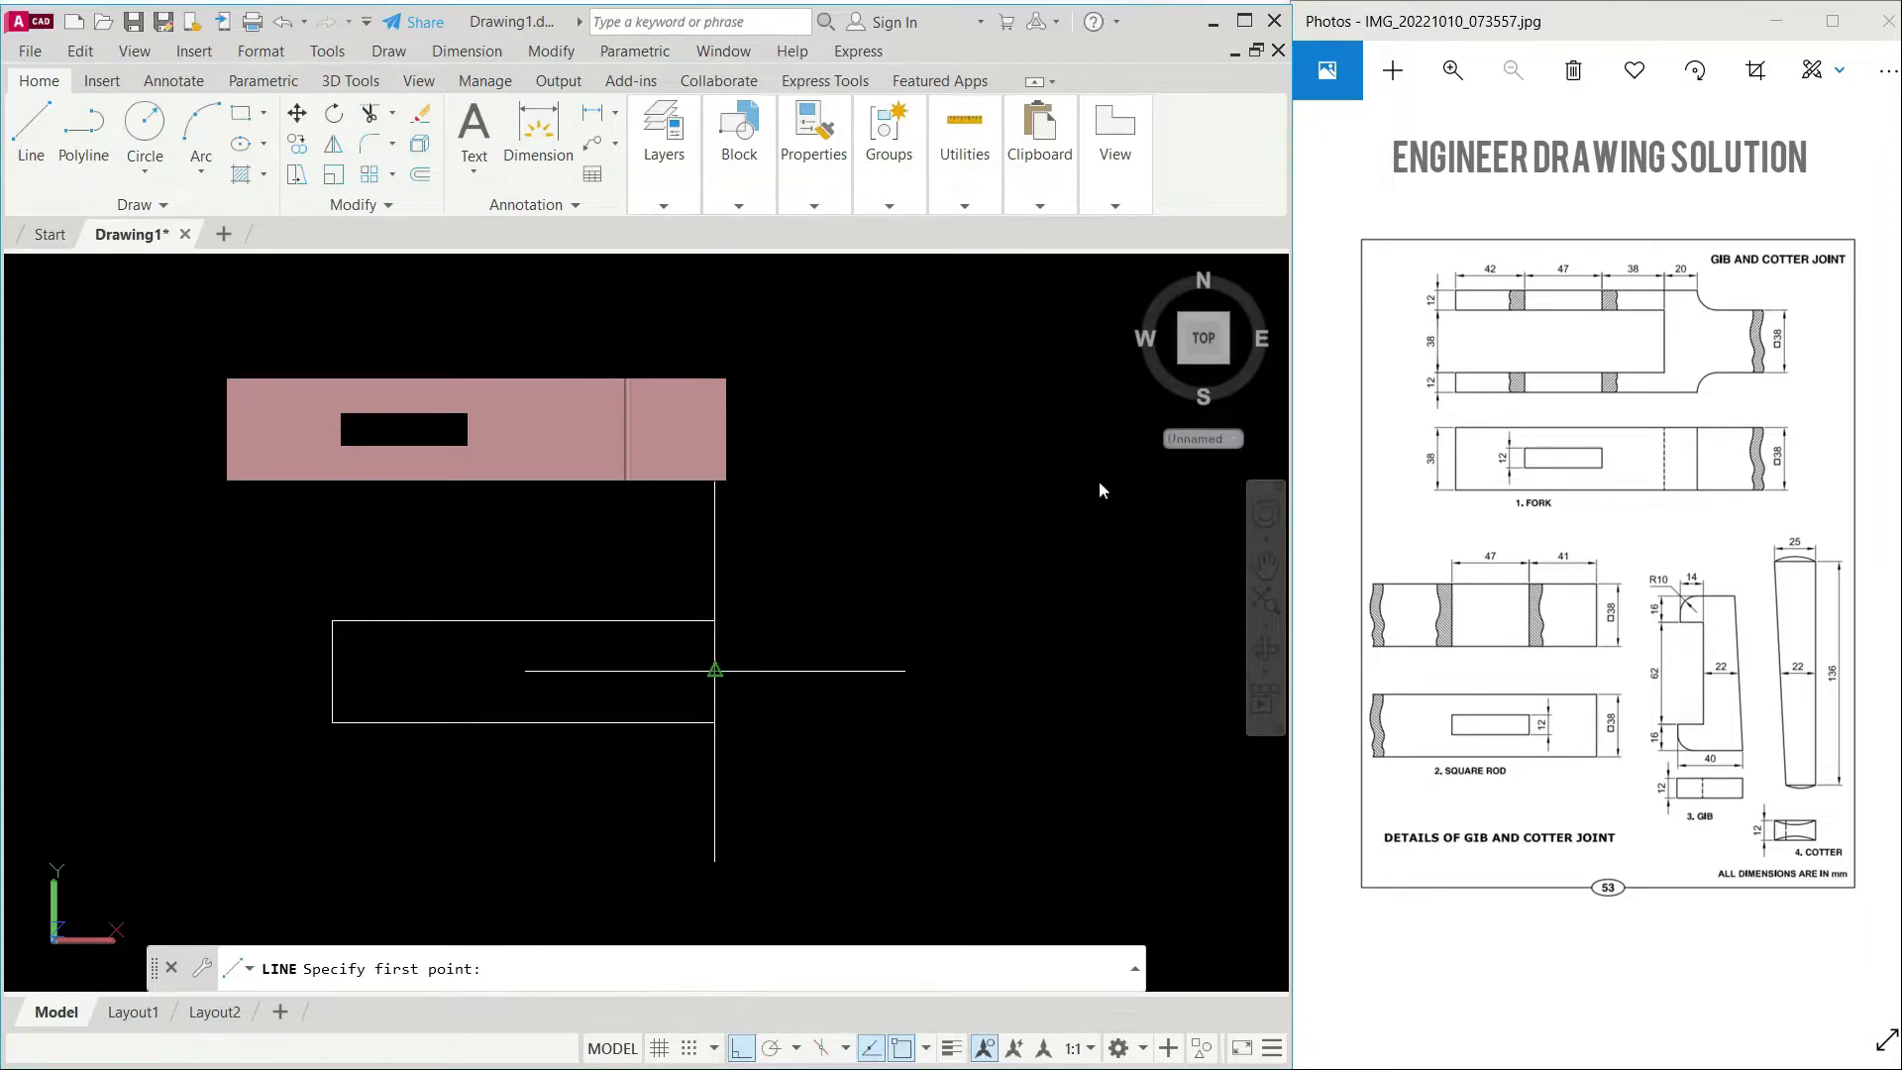
click(715, 671)
text(38)
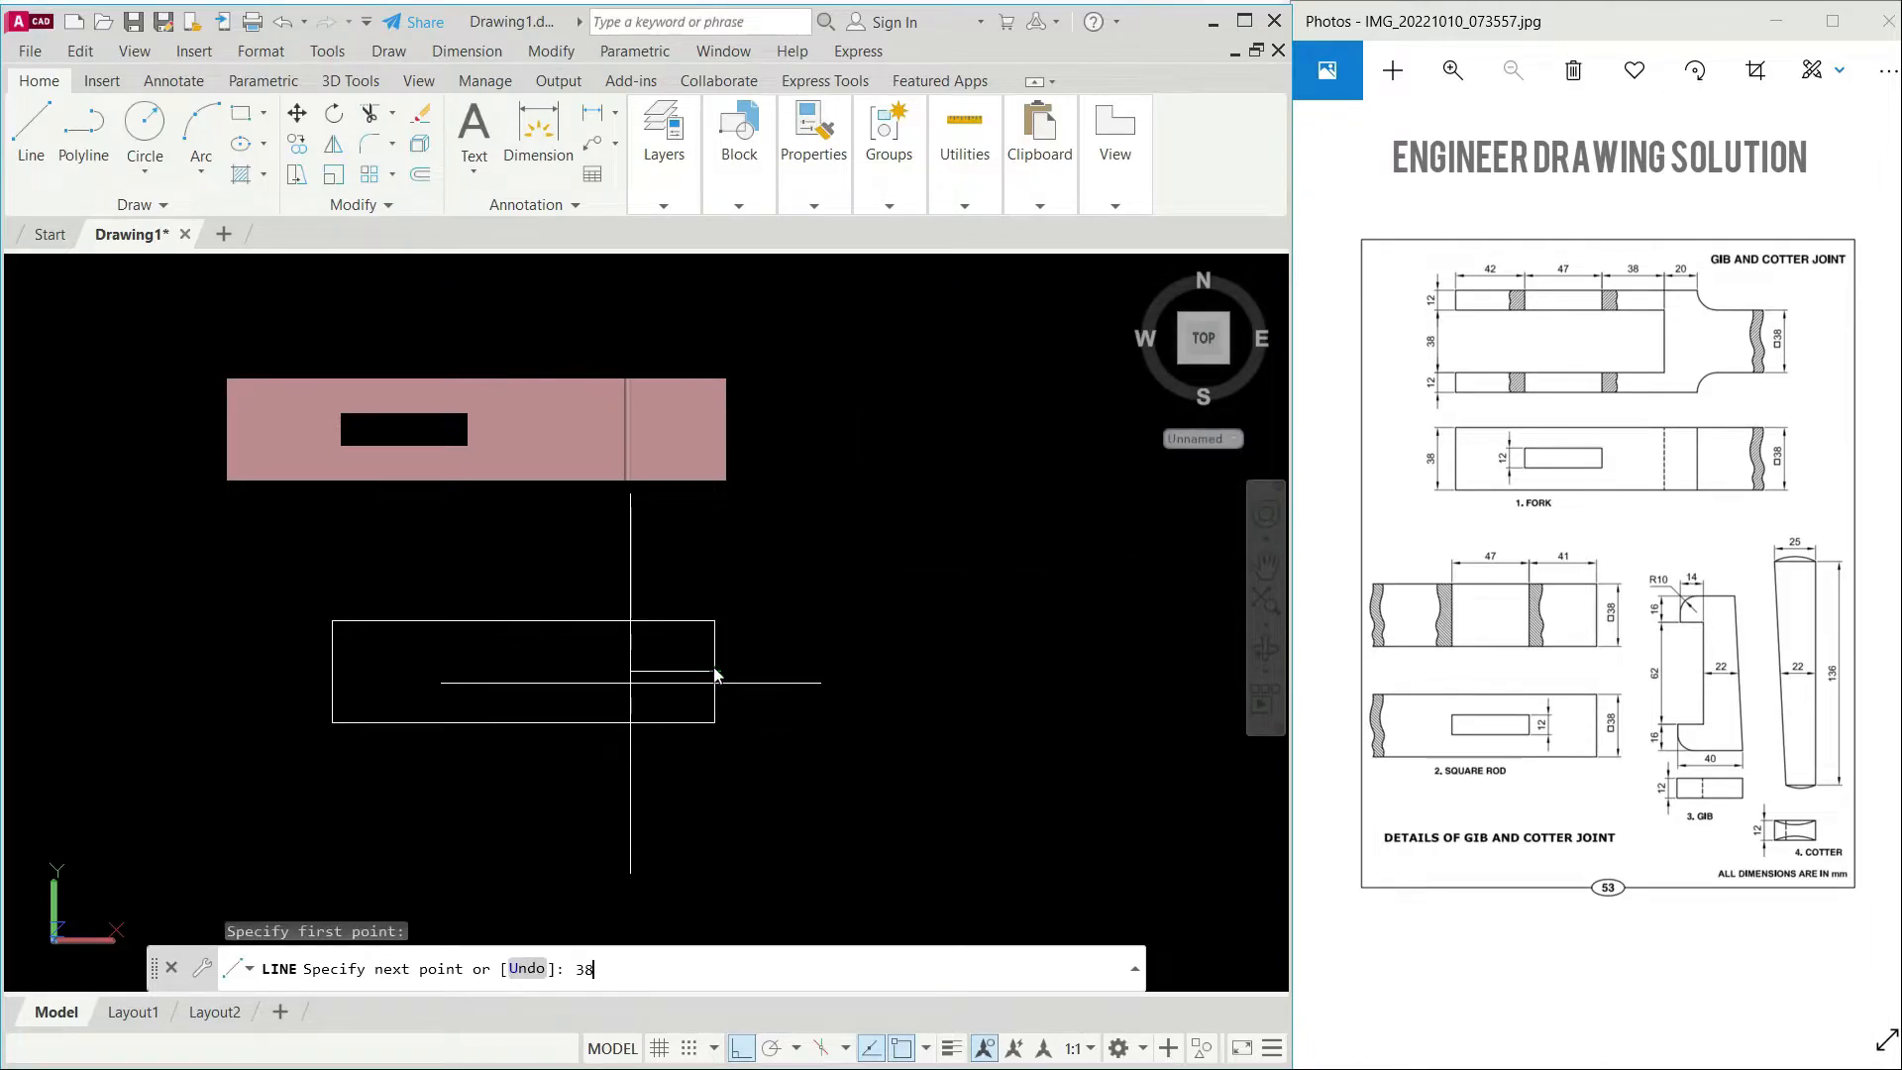
key(Return)
scroll(714, 673, up, 3)
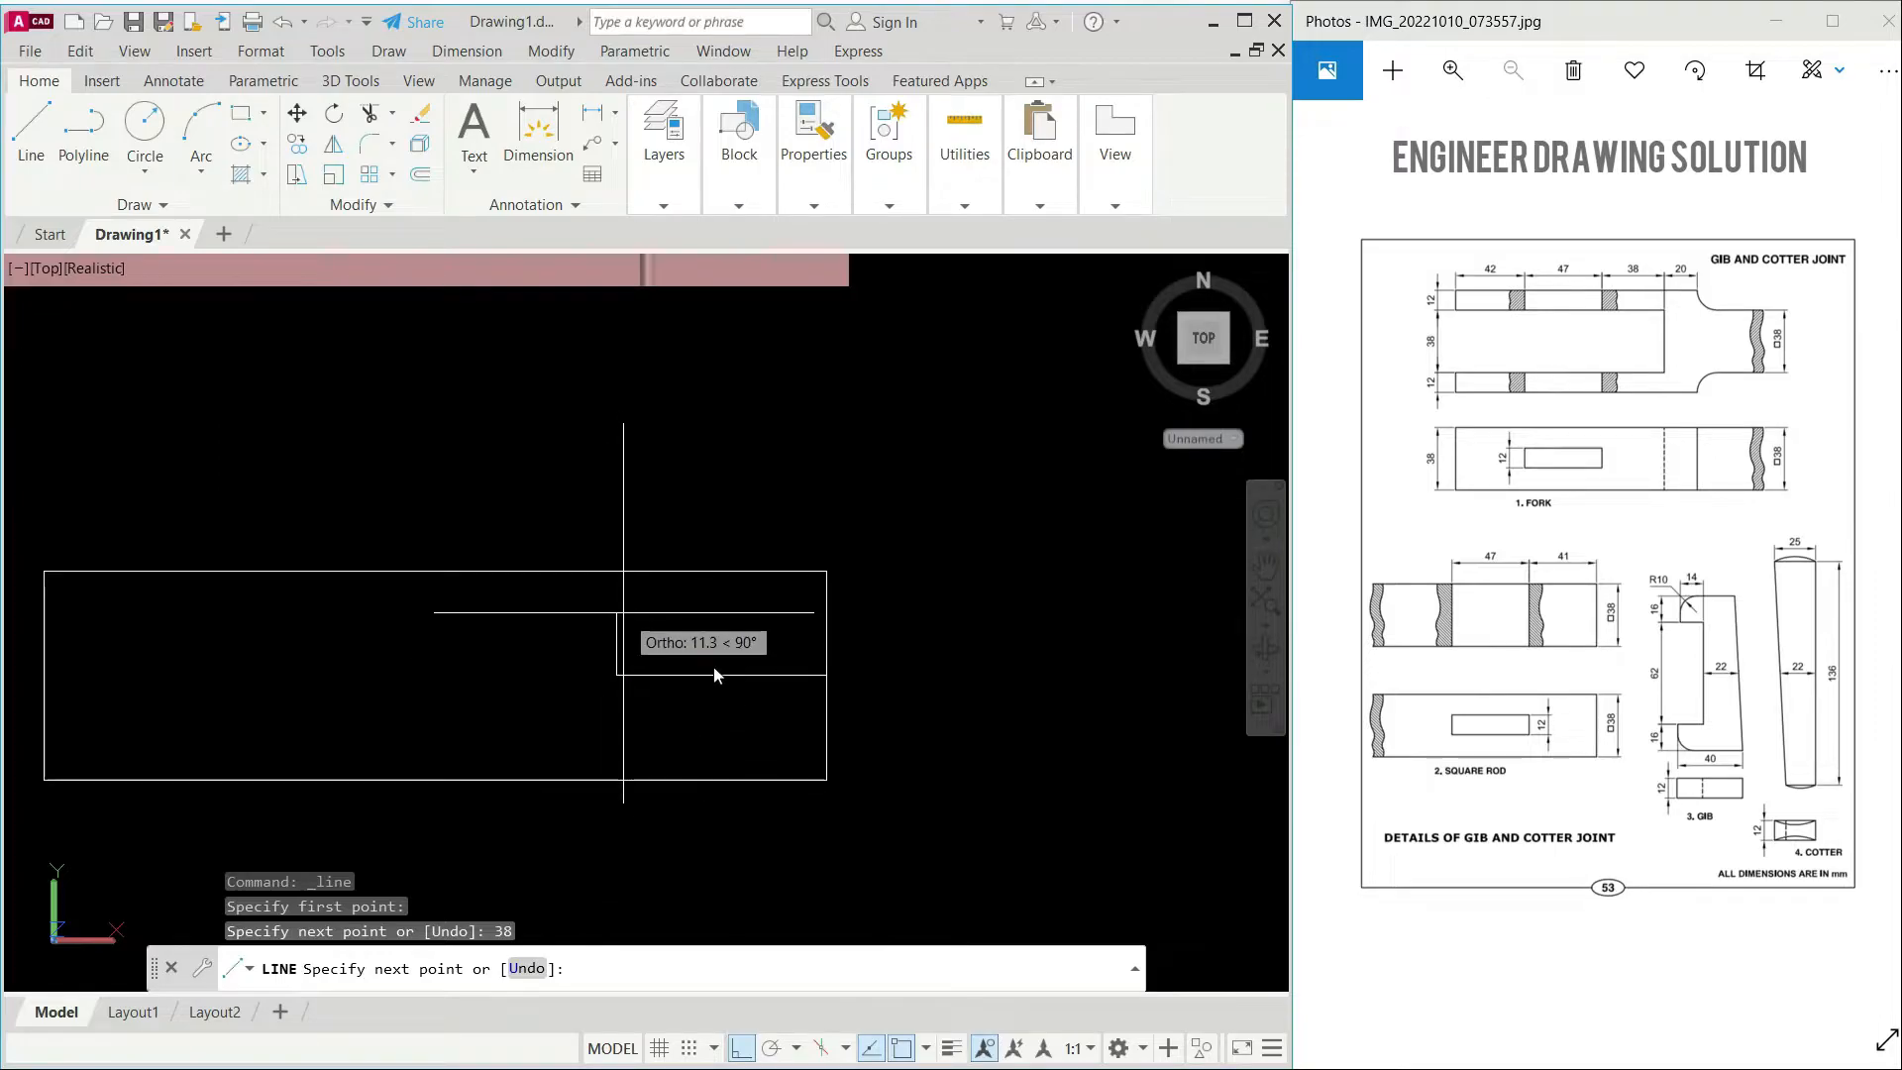
text(6)
key(Return)
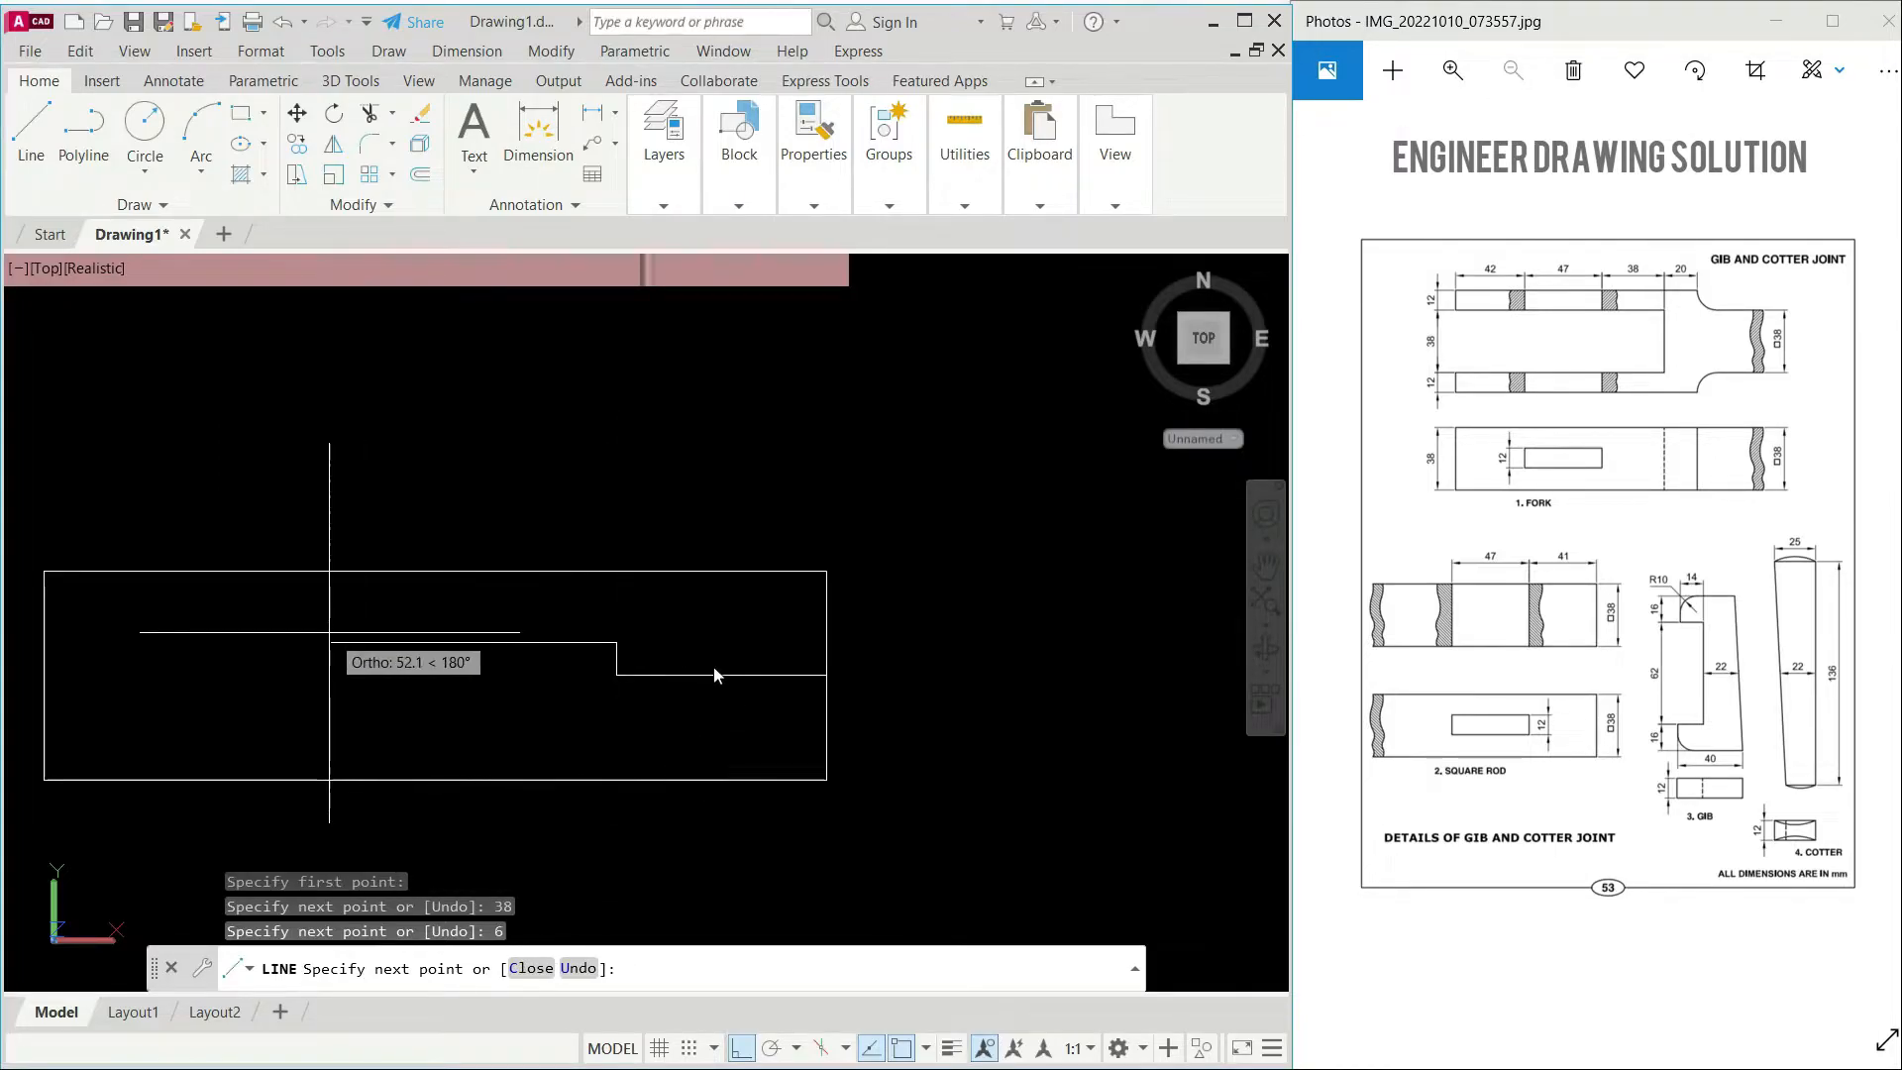
Step: Complete the 47 by 12 mm slot rectangle inside the rod outline and end the line command
text(47)
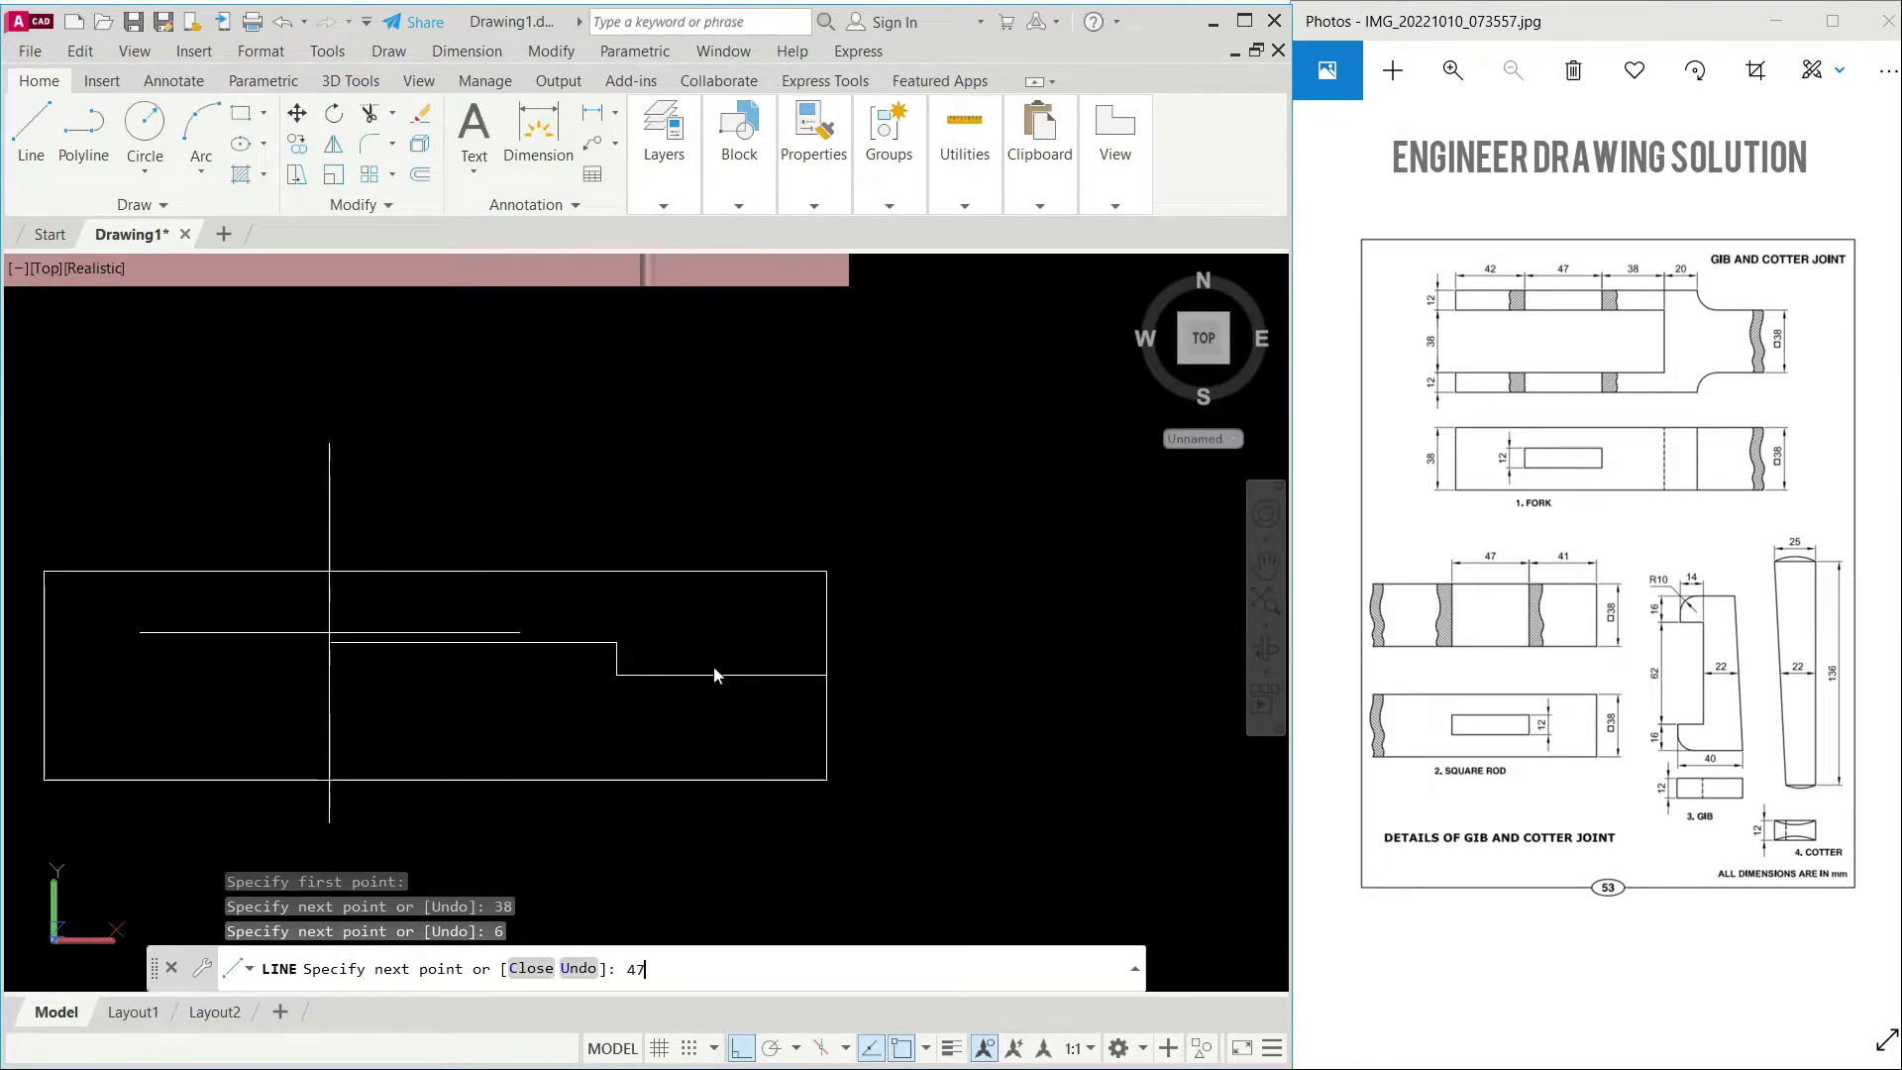
key(Return)
text(12)
key(Return)
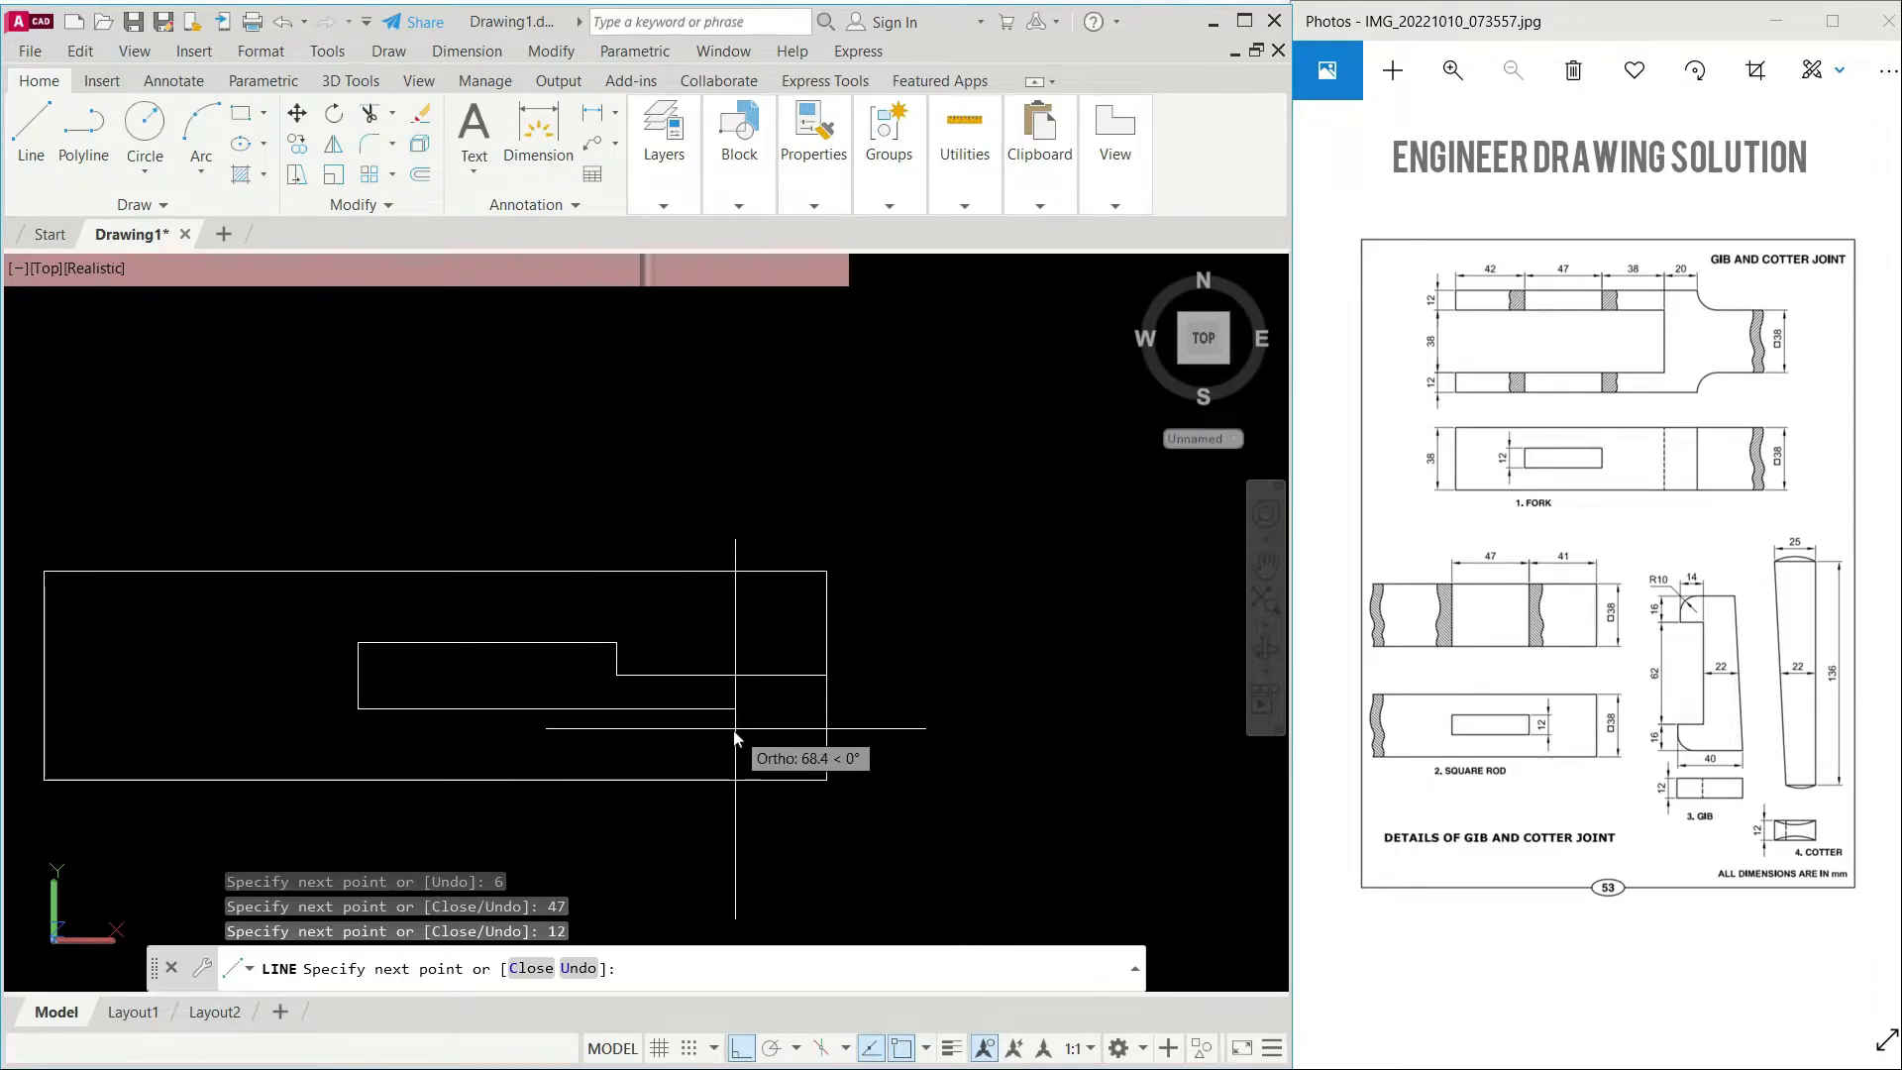
text(47)
key(Return)
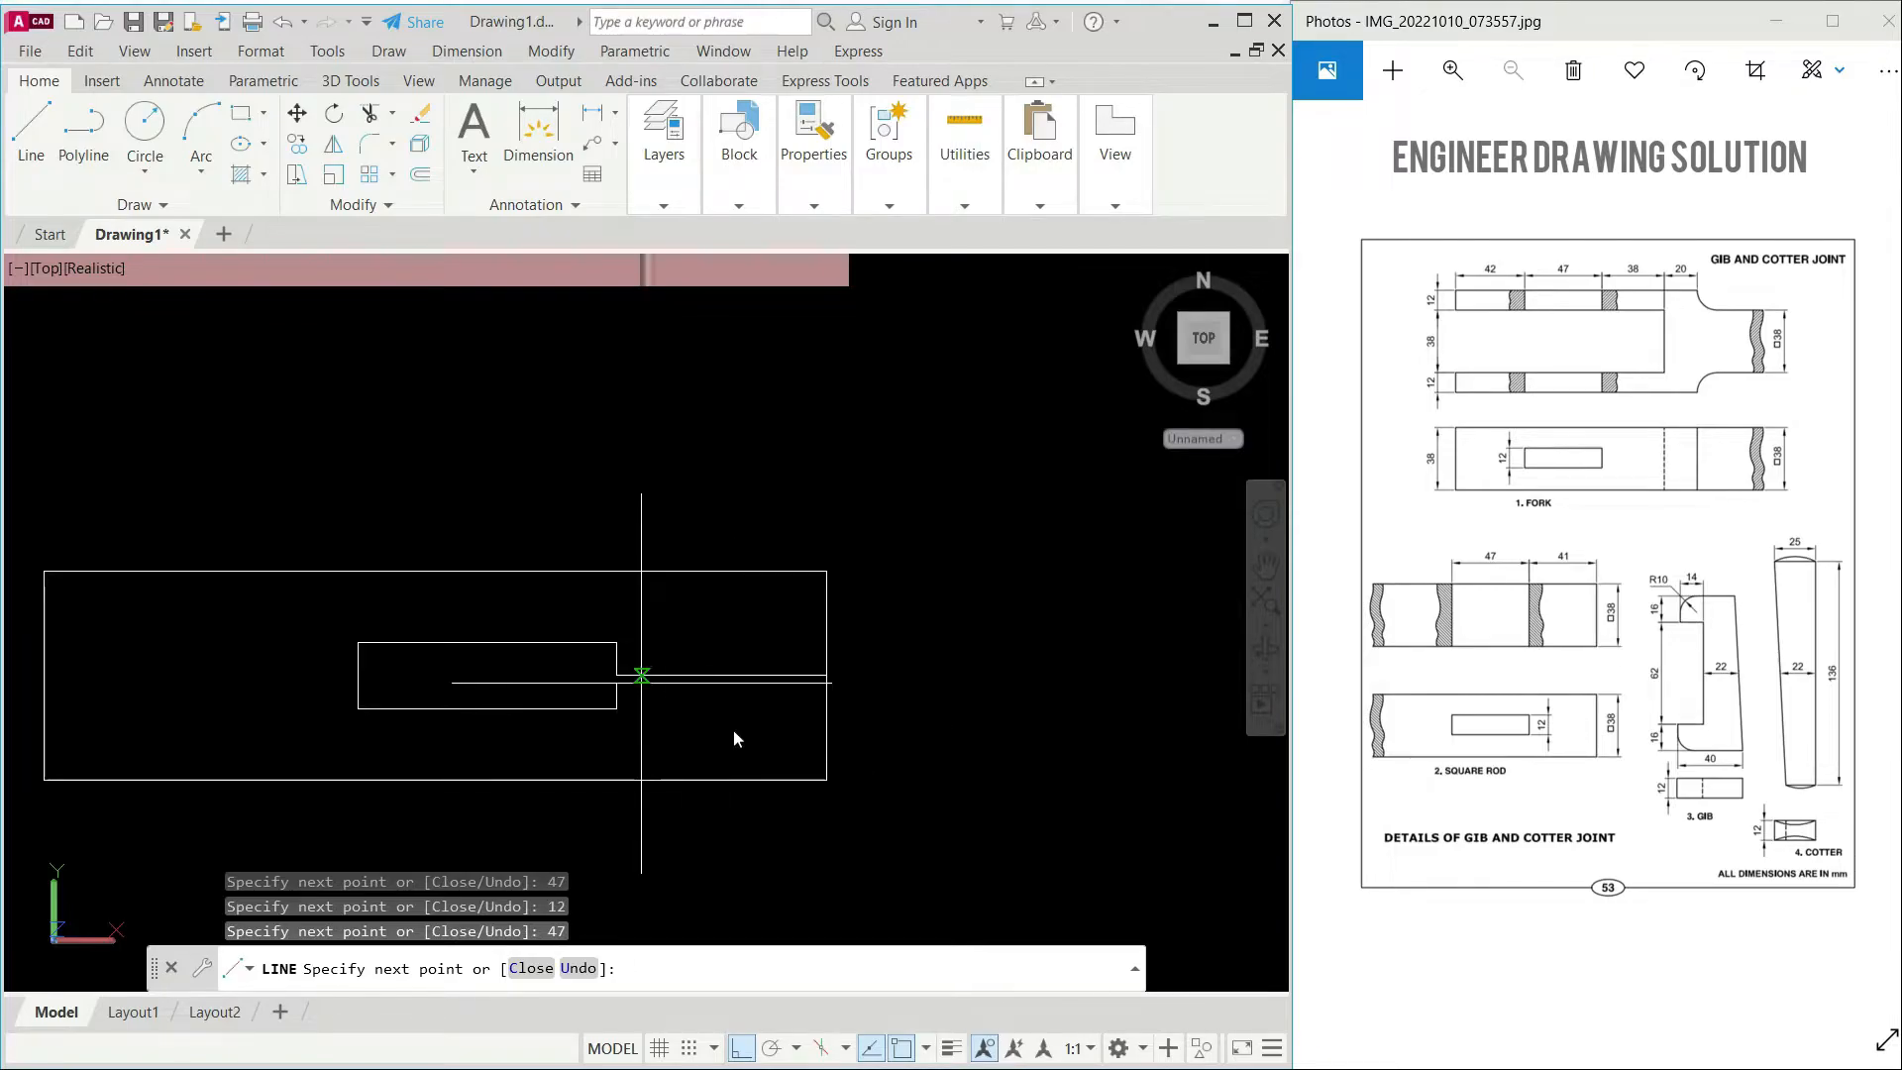
right_click(668, 635)
click(711, 648)
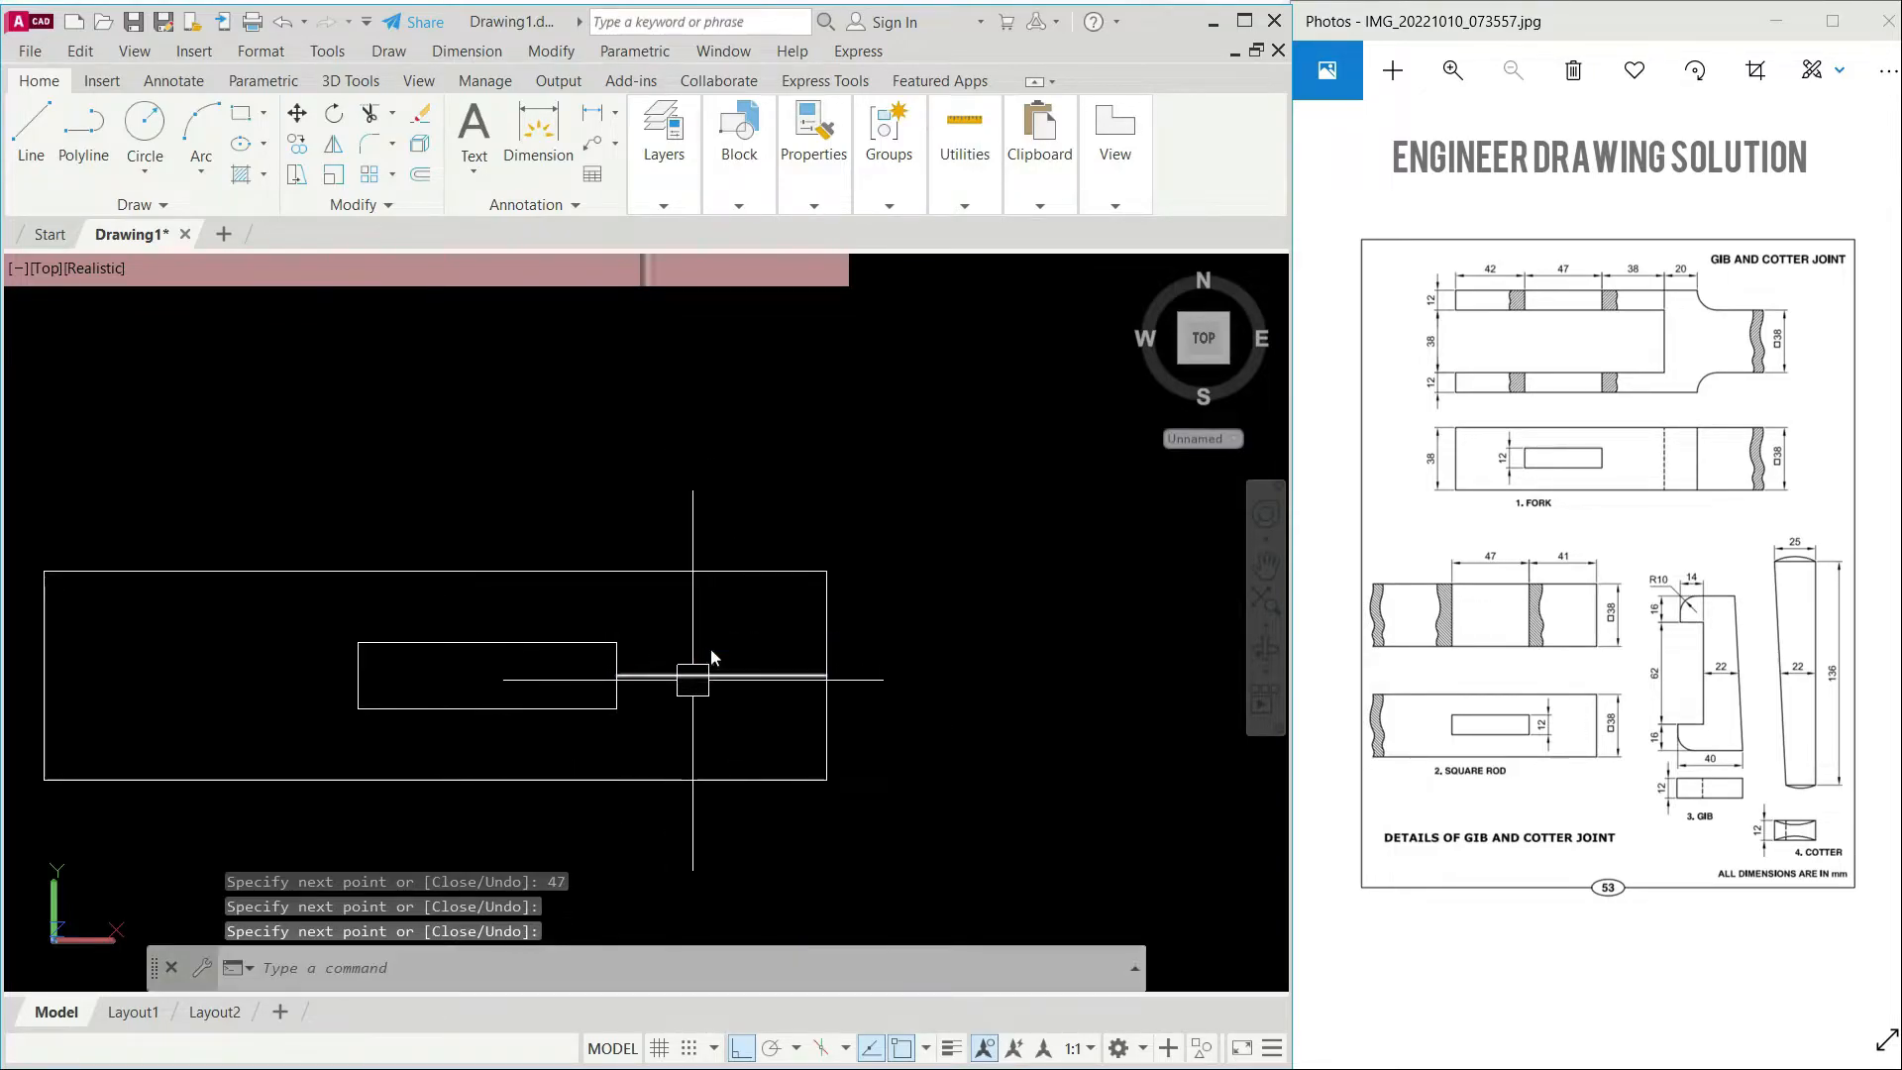
Step: Erase the guide line between the slot and the end of the rod
click(694, 676)
right_click(693, 680)
click(743, 525)
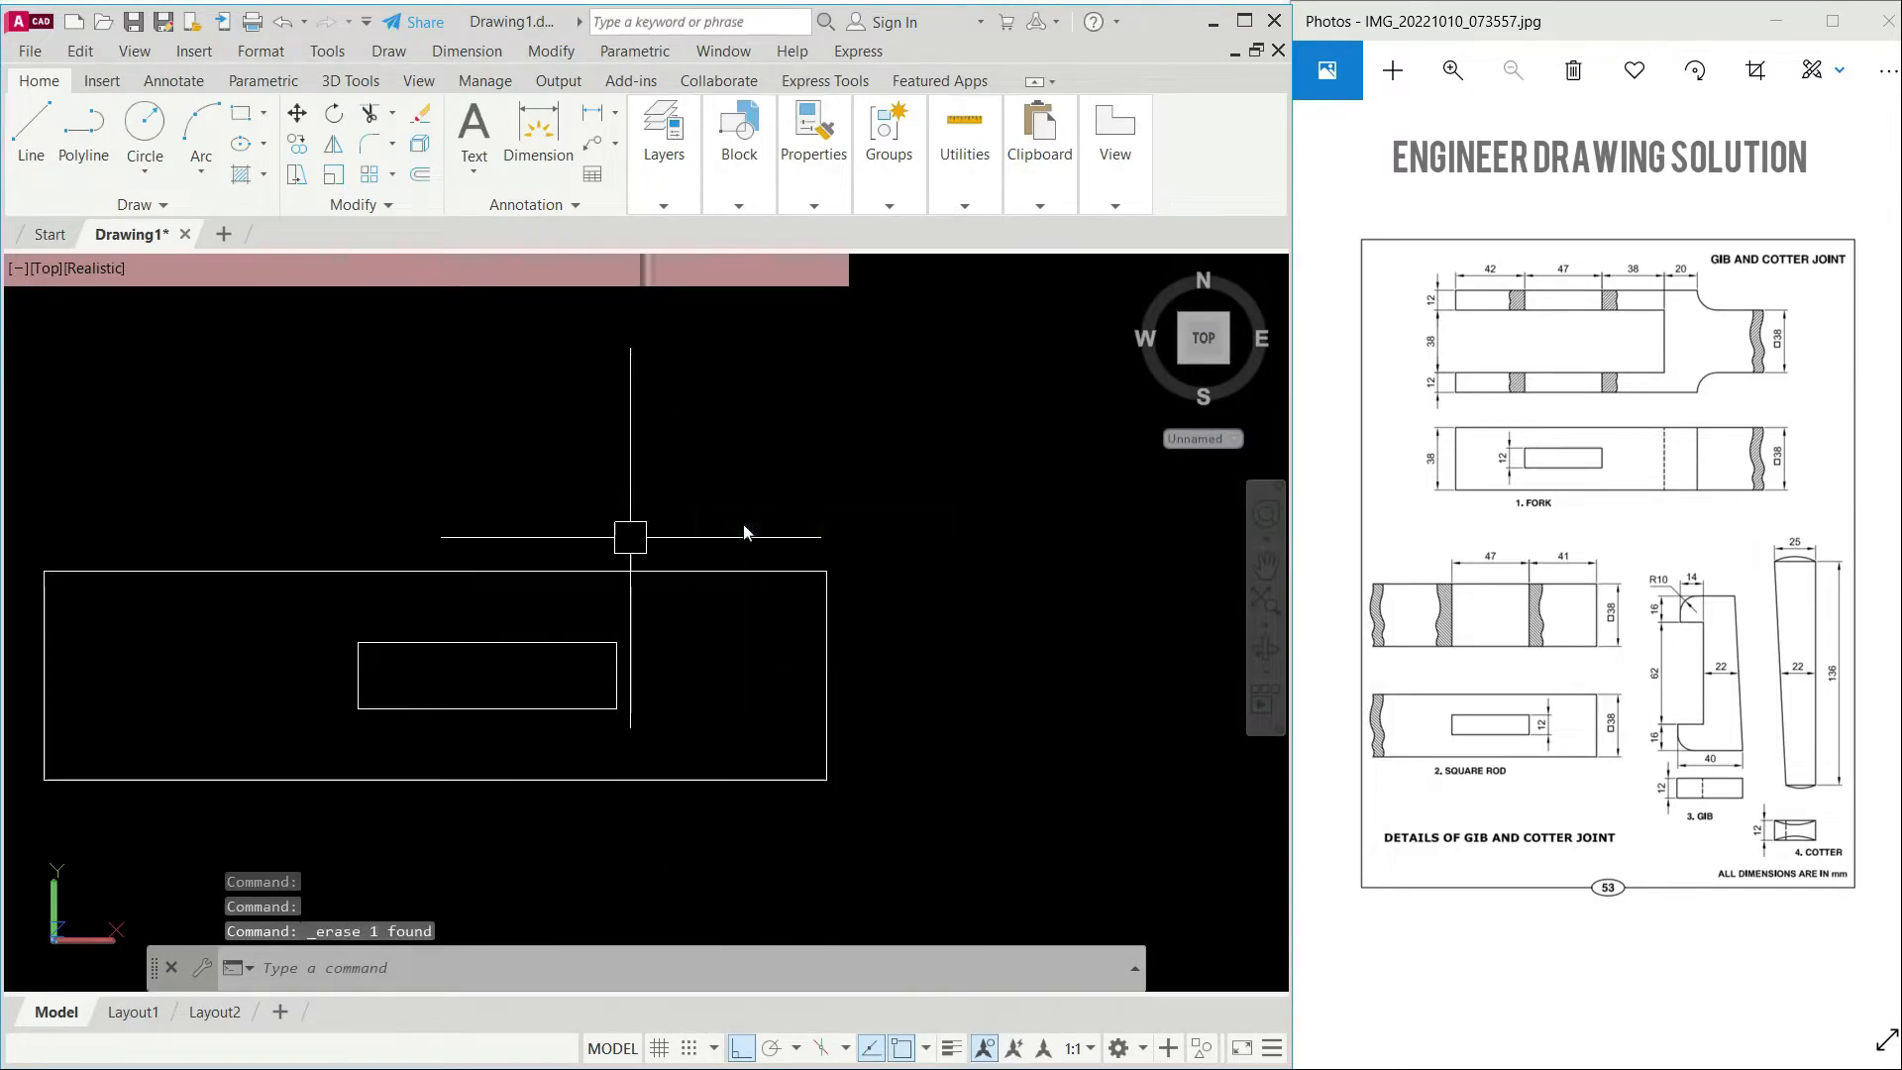
Step: Convert the rod outline and the slot rectangle into regions
text(reg)
key(Return)
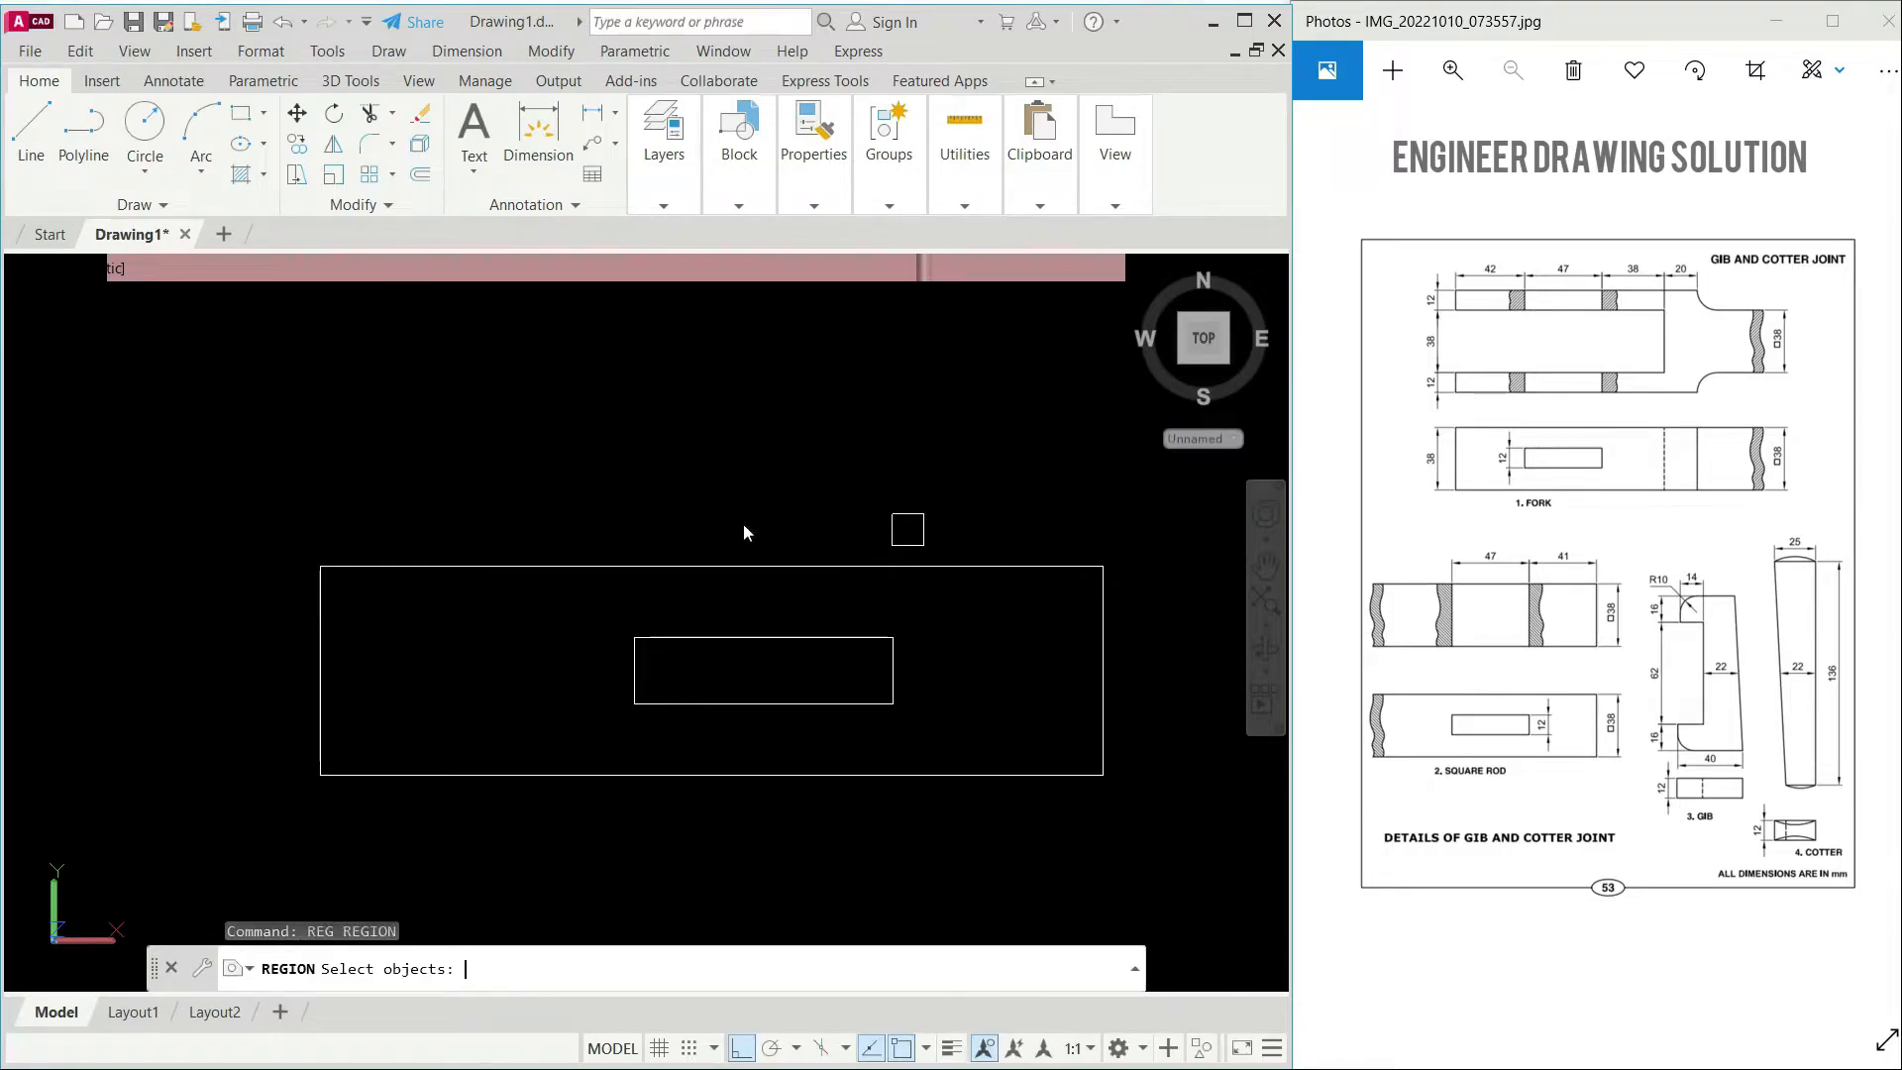
click(152, 437)
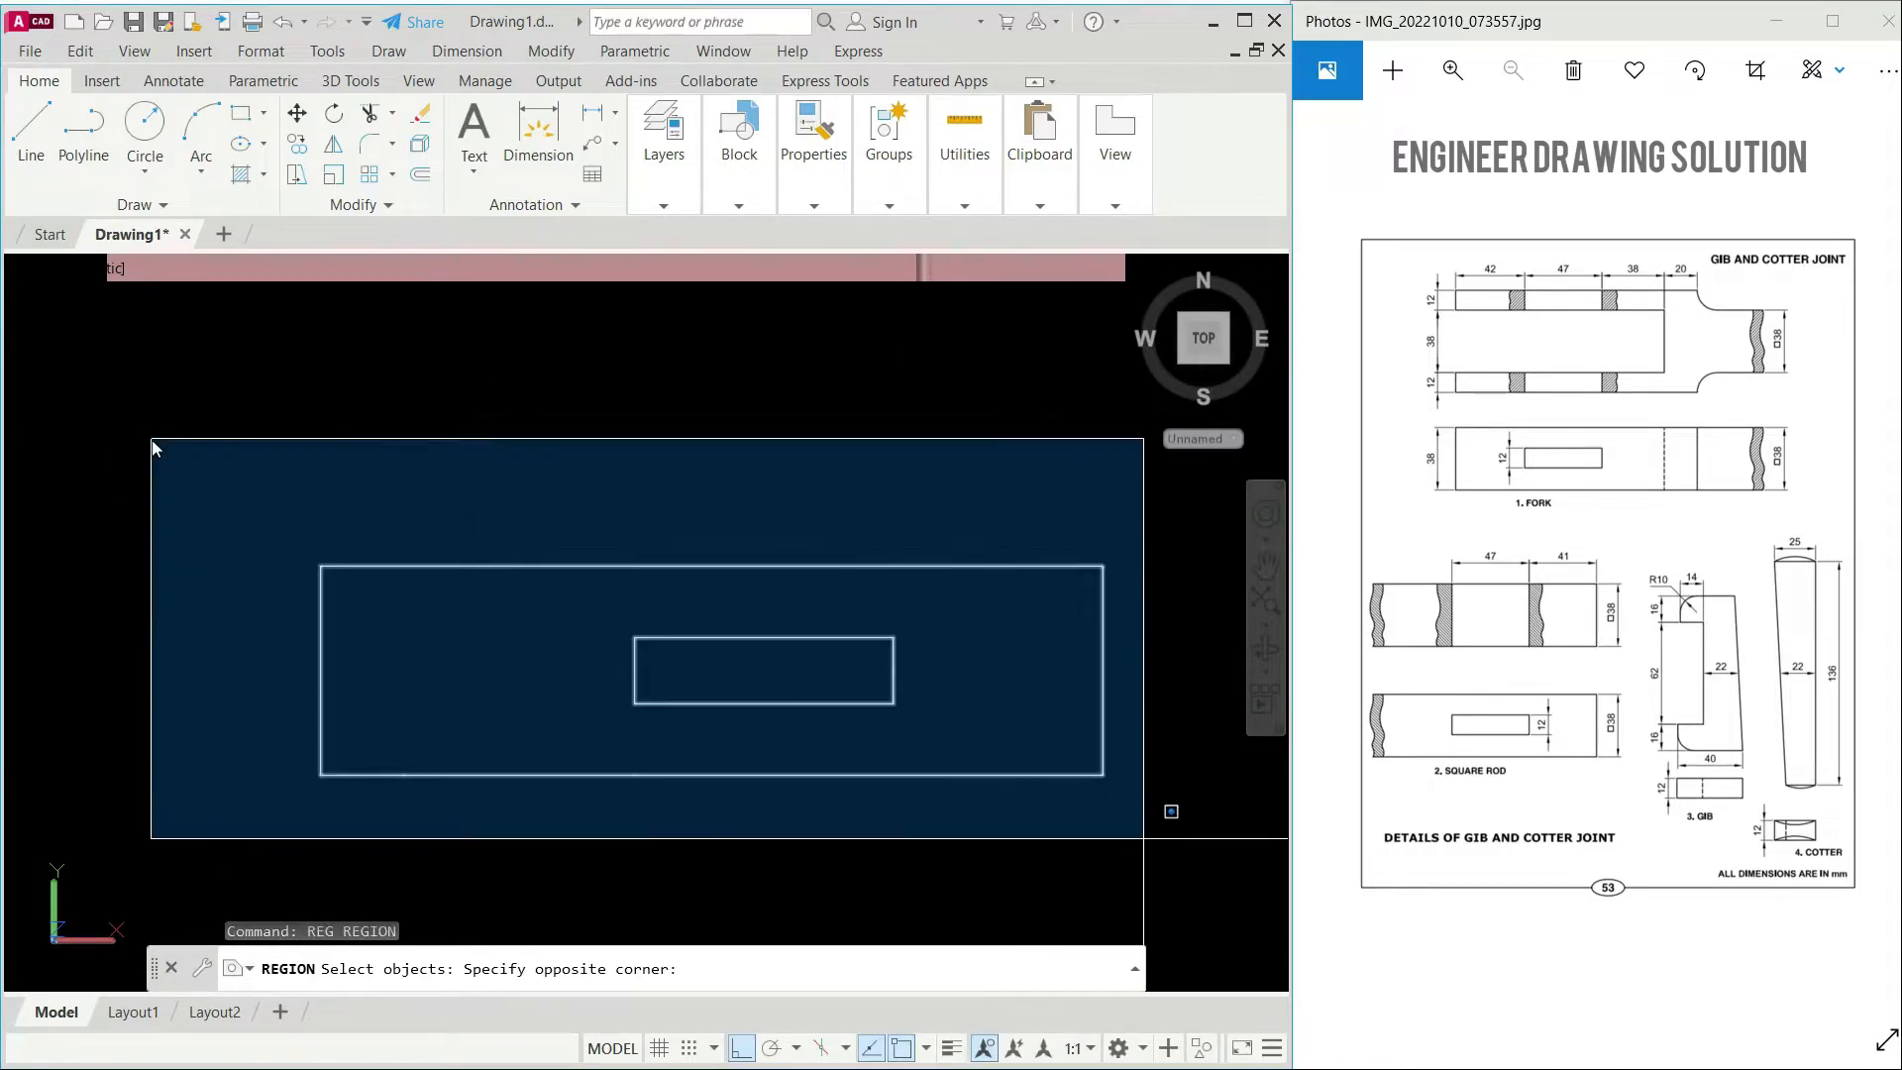
click(1131, 830)
key(Return)
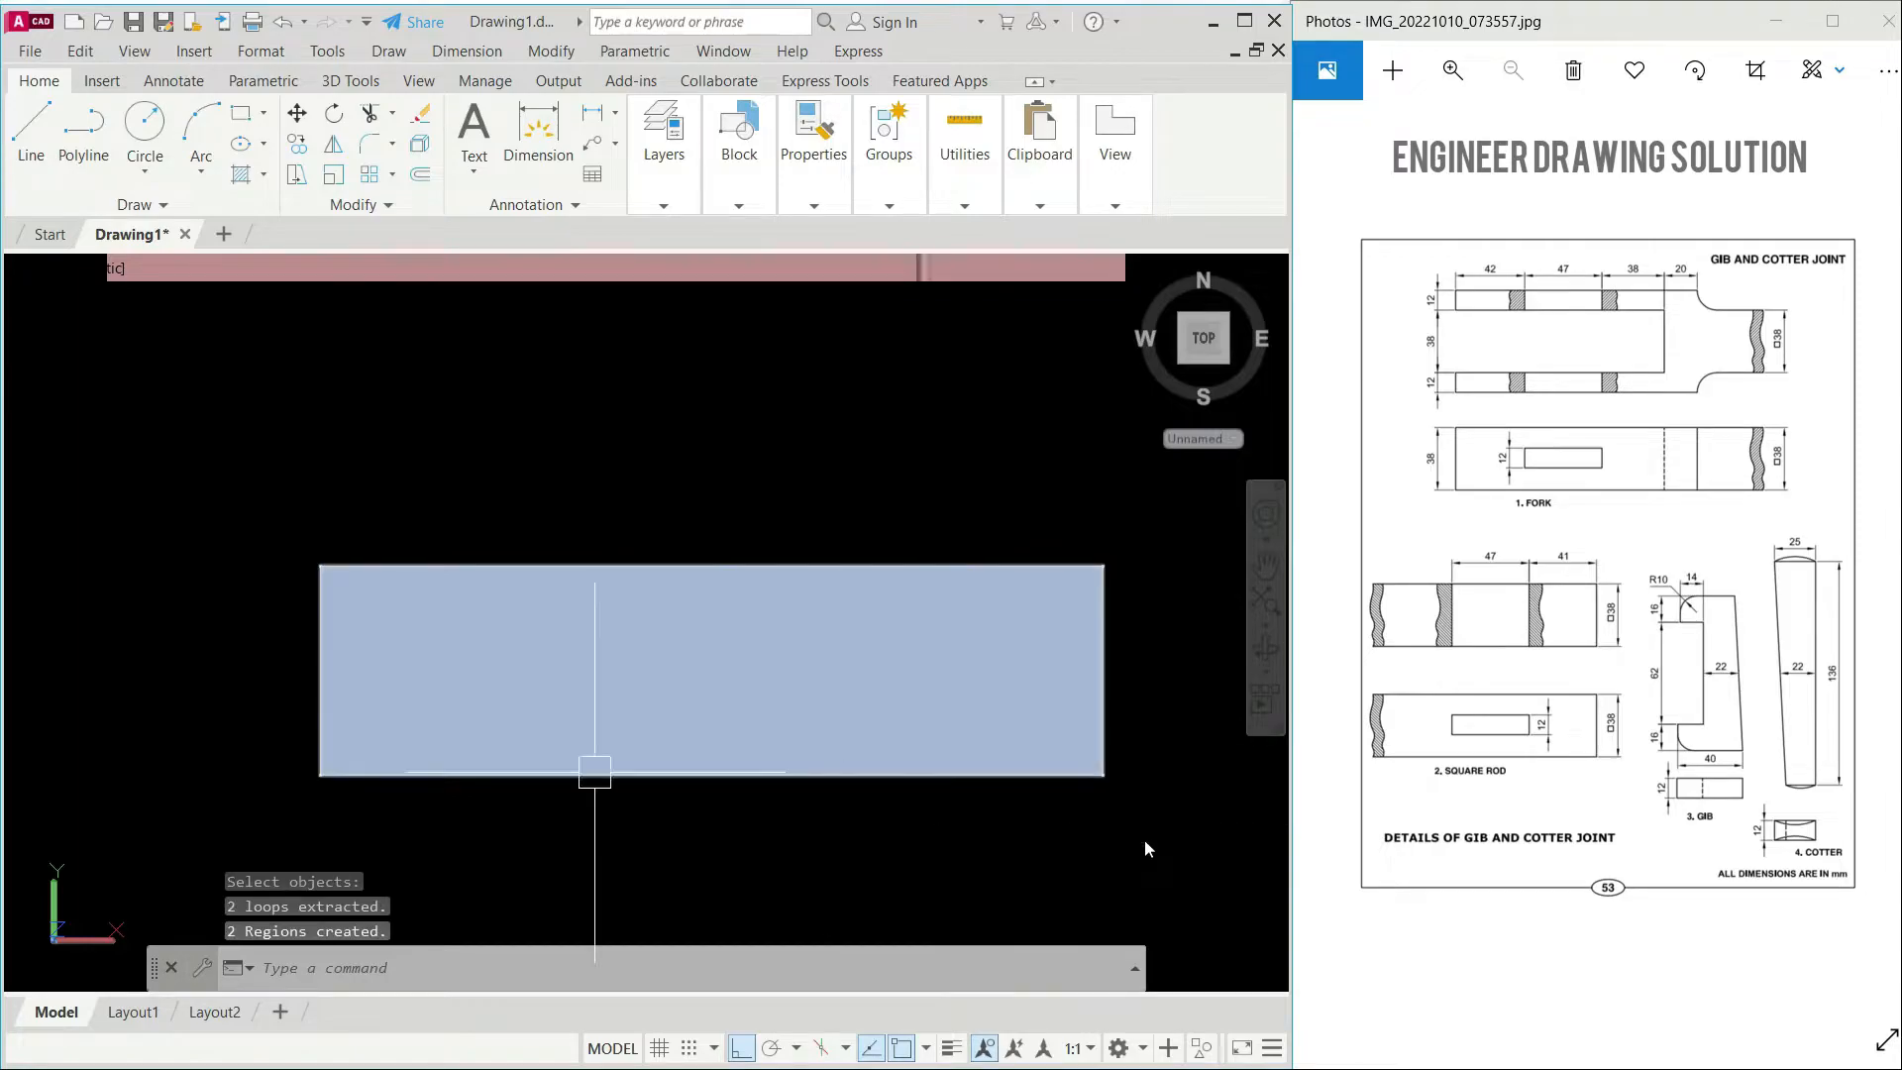
Step: Set the view to SE Isometric and move the fork along the Y axis, clear of the rod regions
click(44, 279)
click(122, 500)
middle_drag(683, 693, 726, 619)
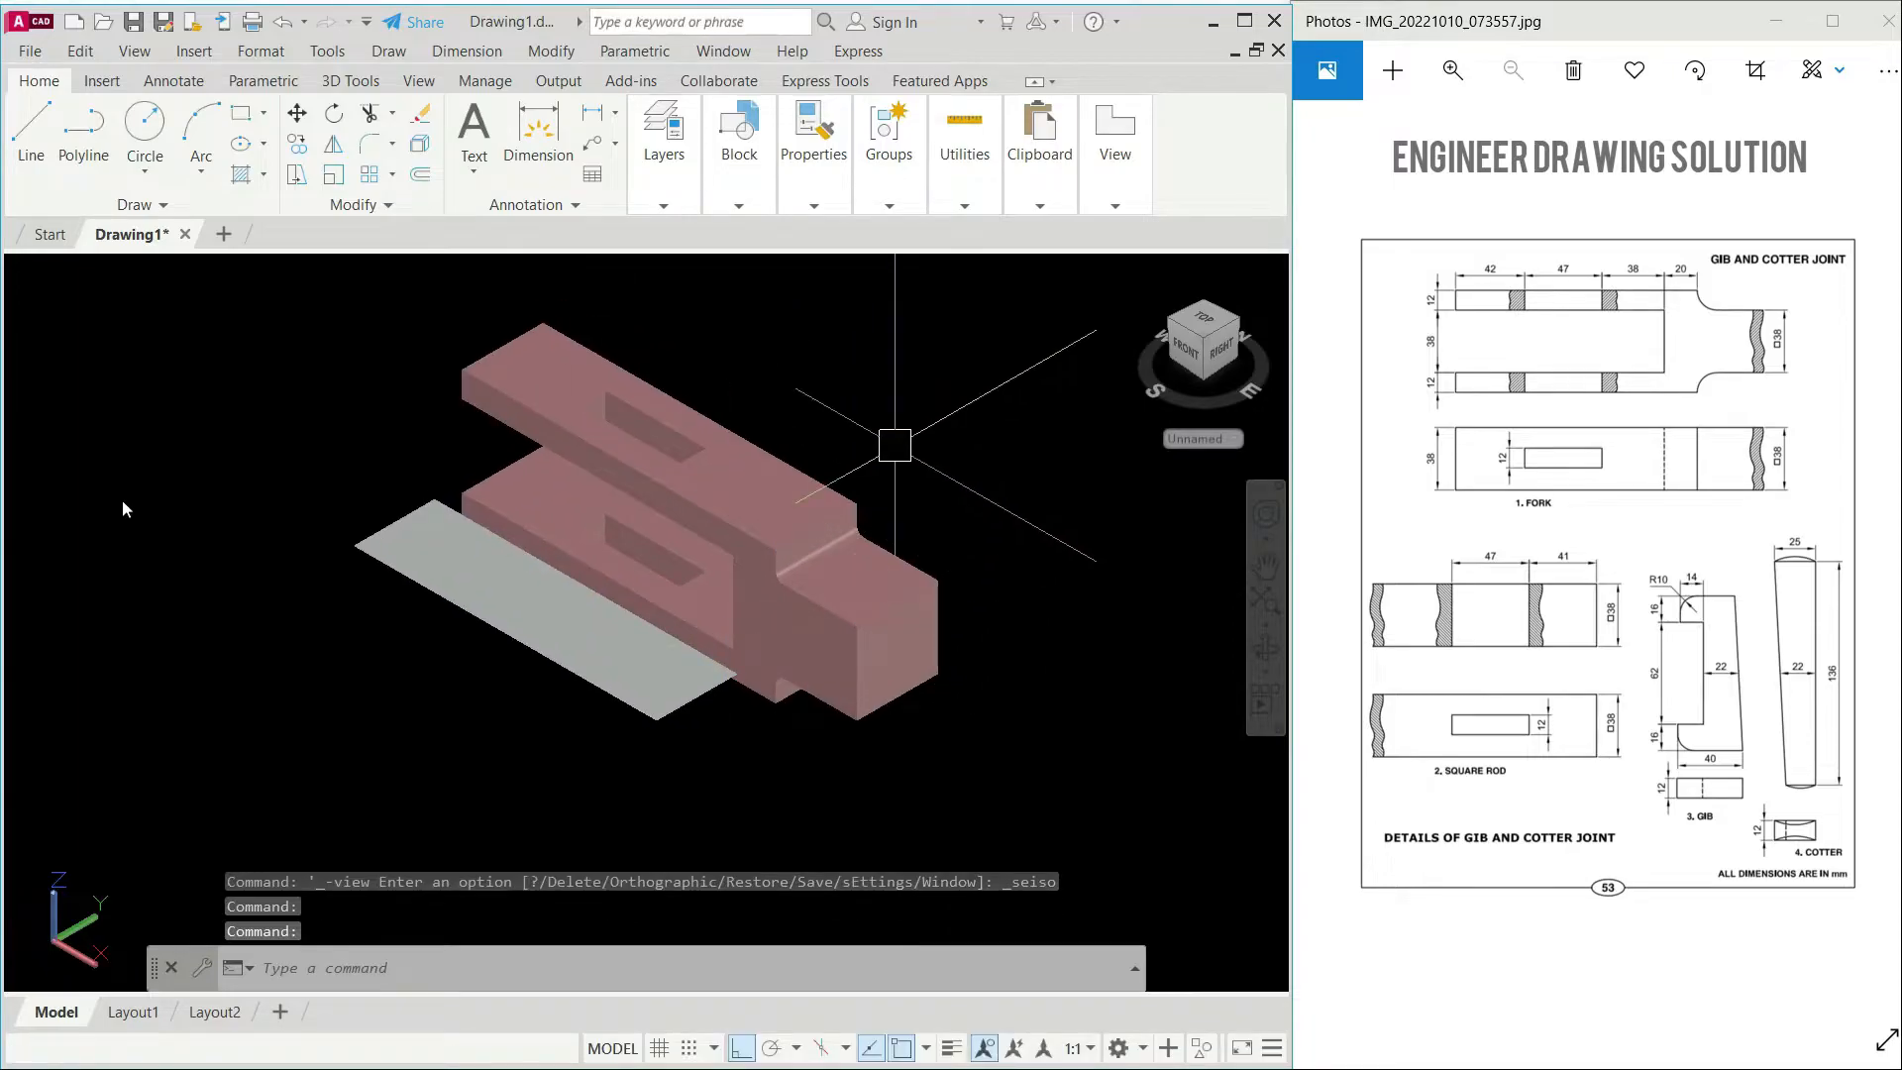
text(m)
key(Return)
click(822, 466)
key(Return)
click(910, 441)
click(1044, 370)
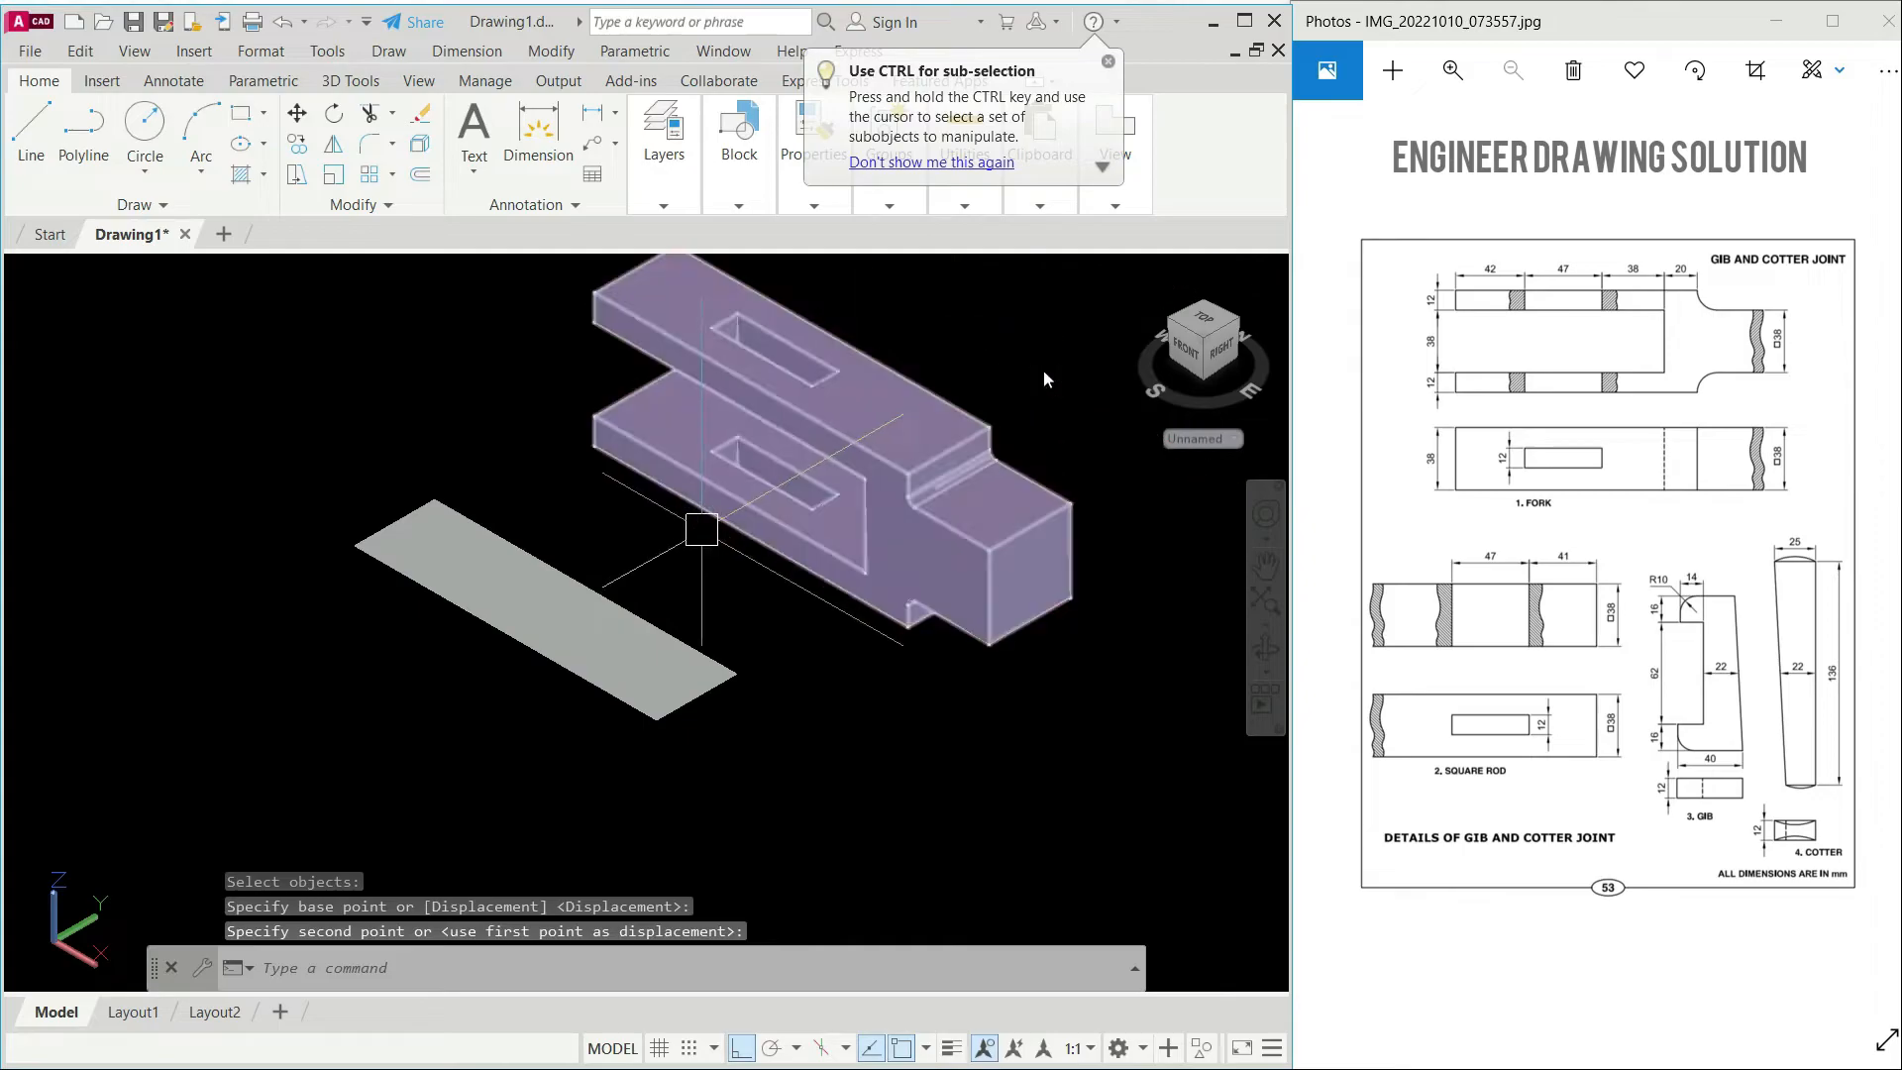
Step: Extrude the square rod region and its slot region to a height of 38 mm
text(ext)
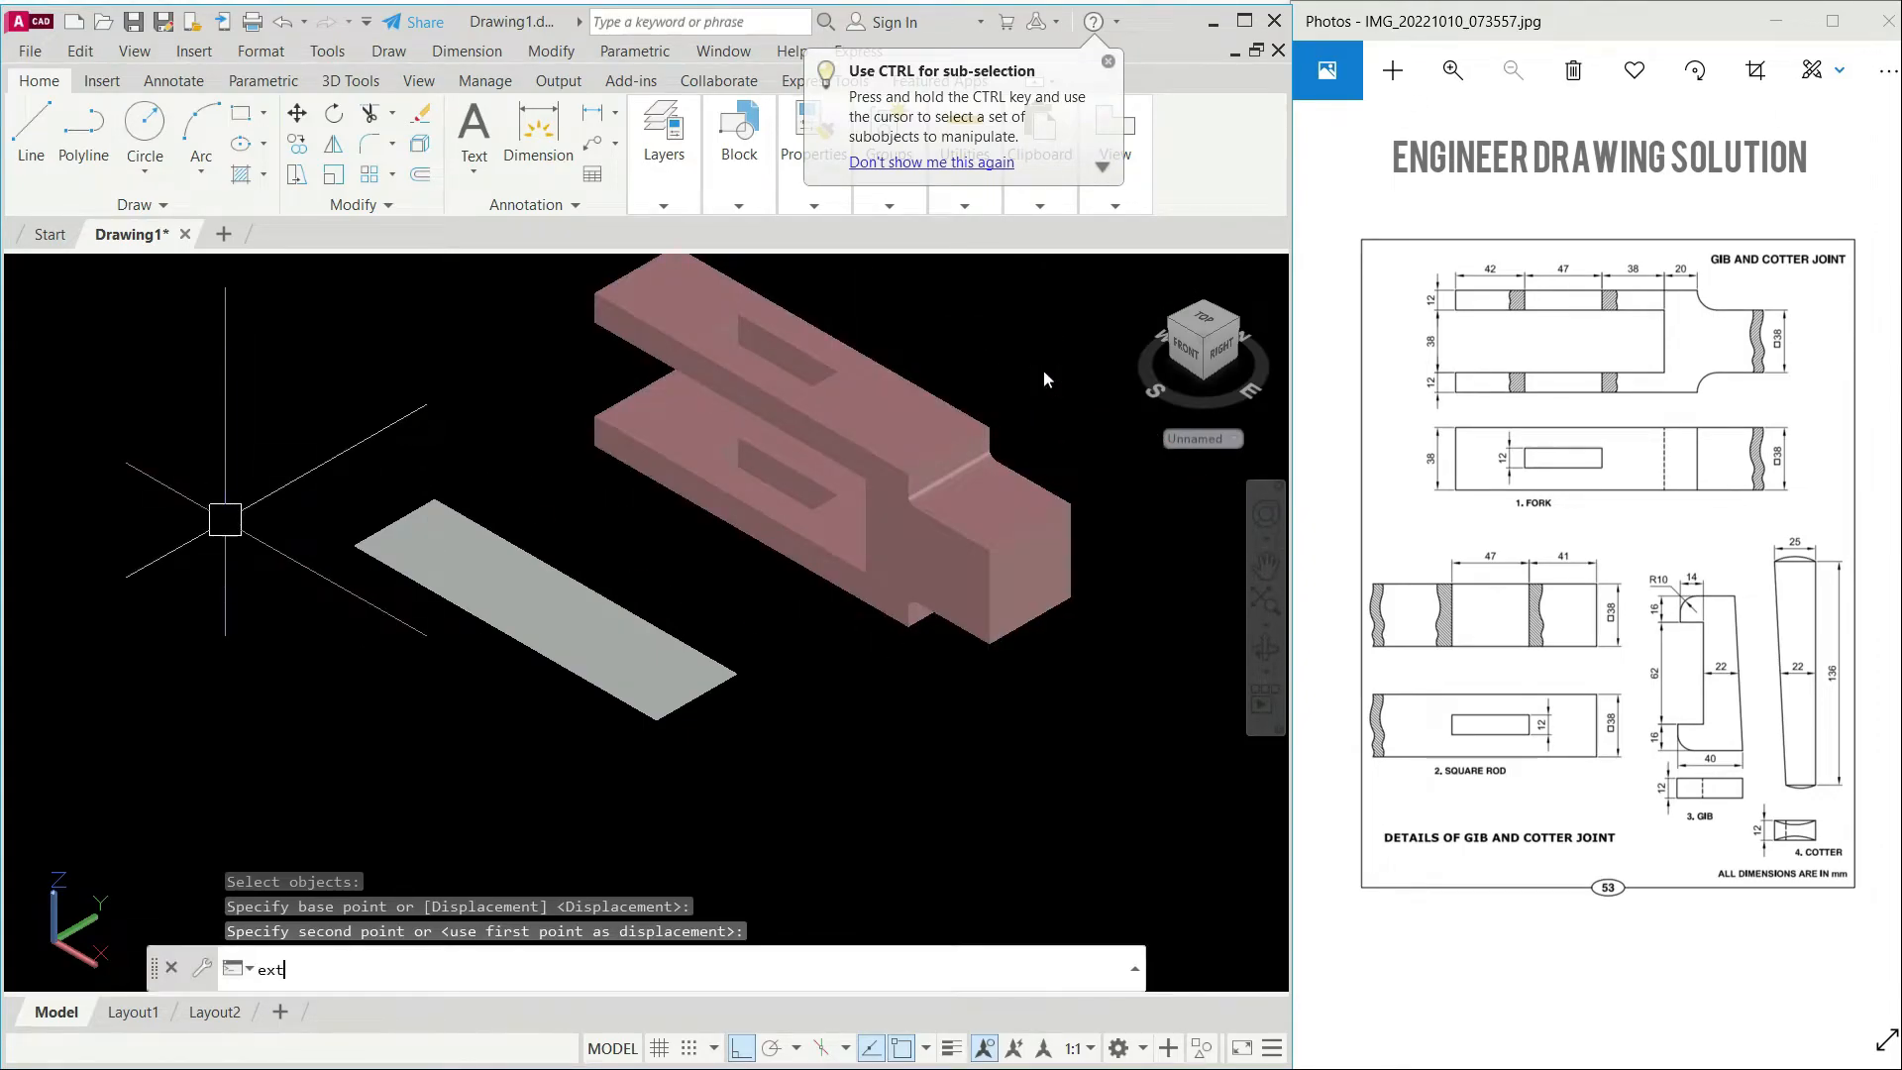
key(Return)
click(701, 818)
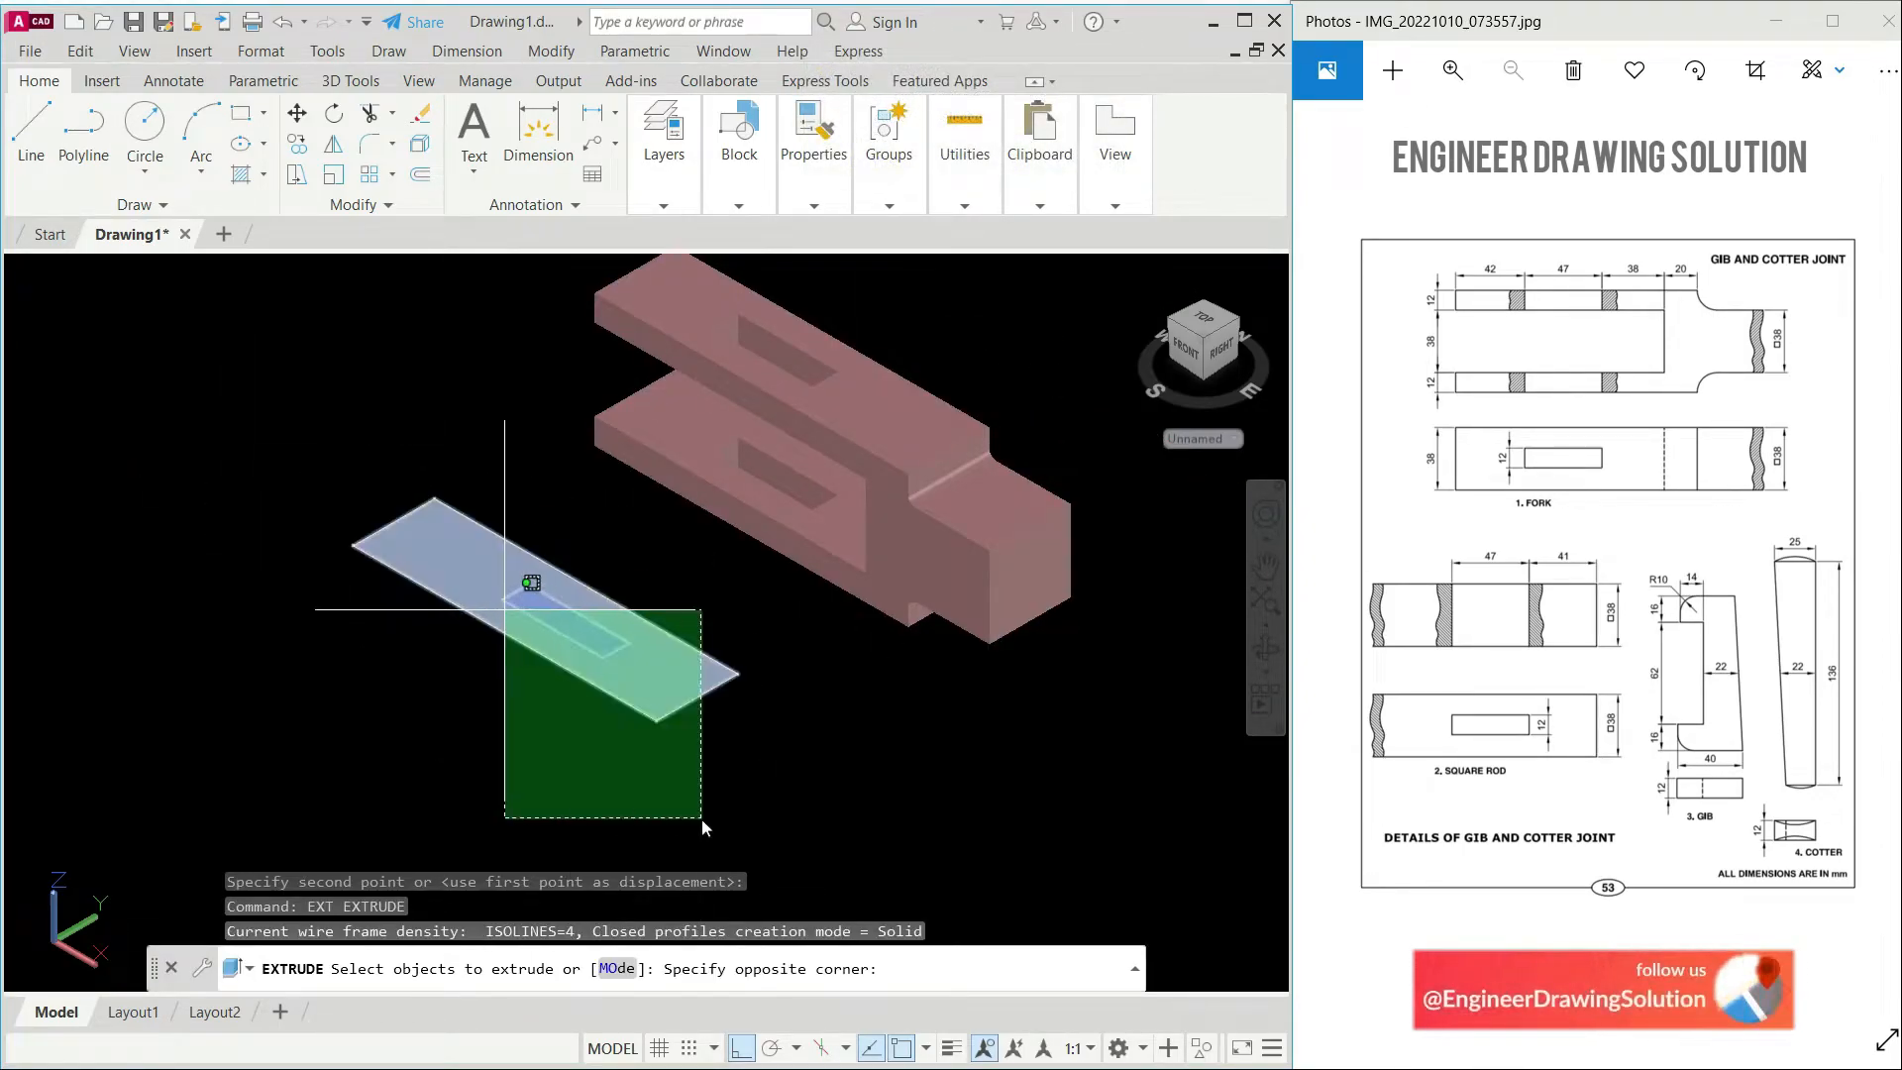
click(505, 610)
key(Return)
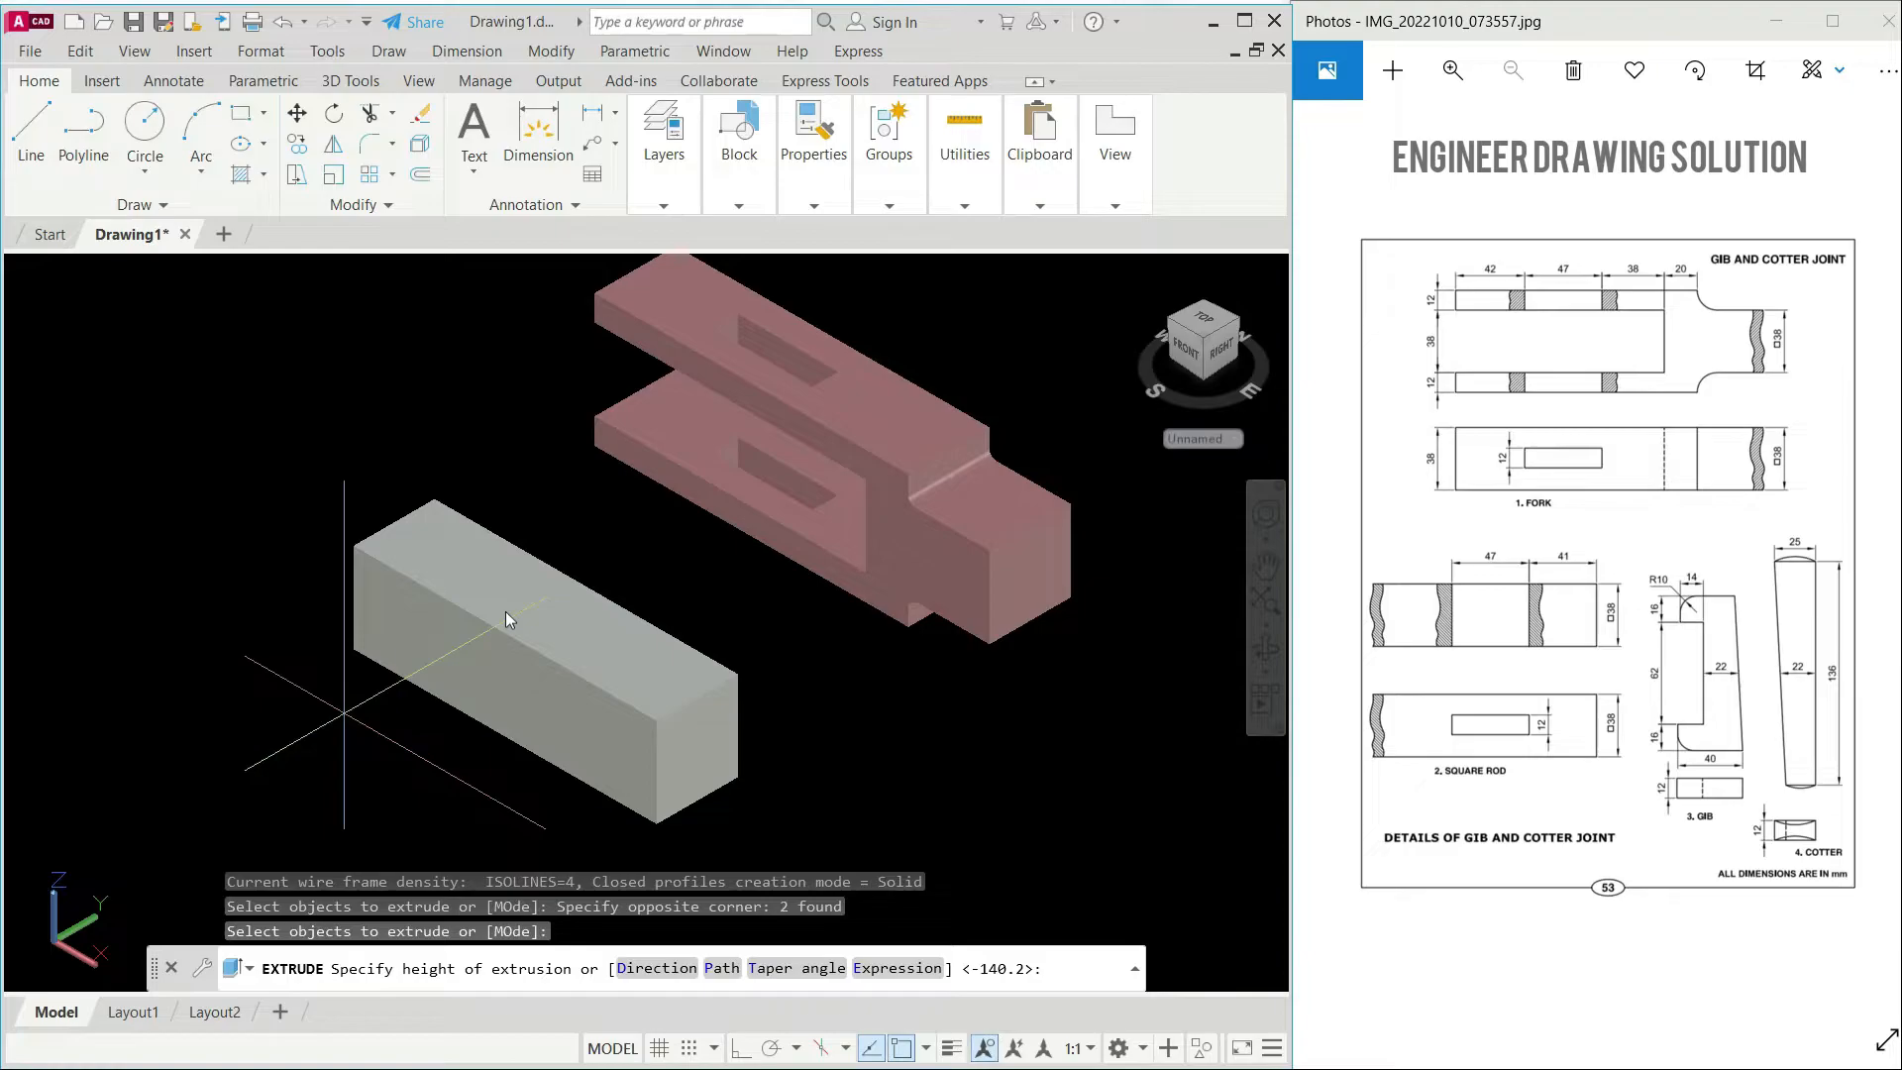
key(Return)
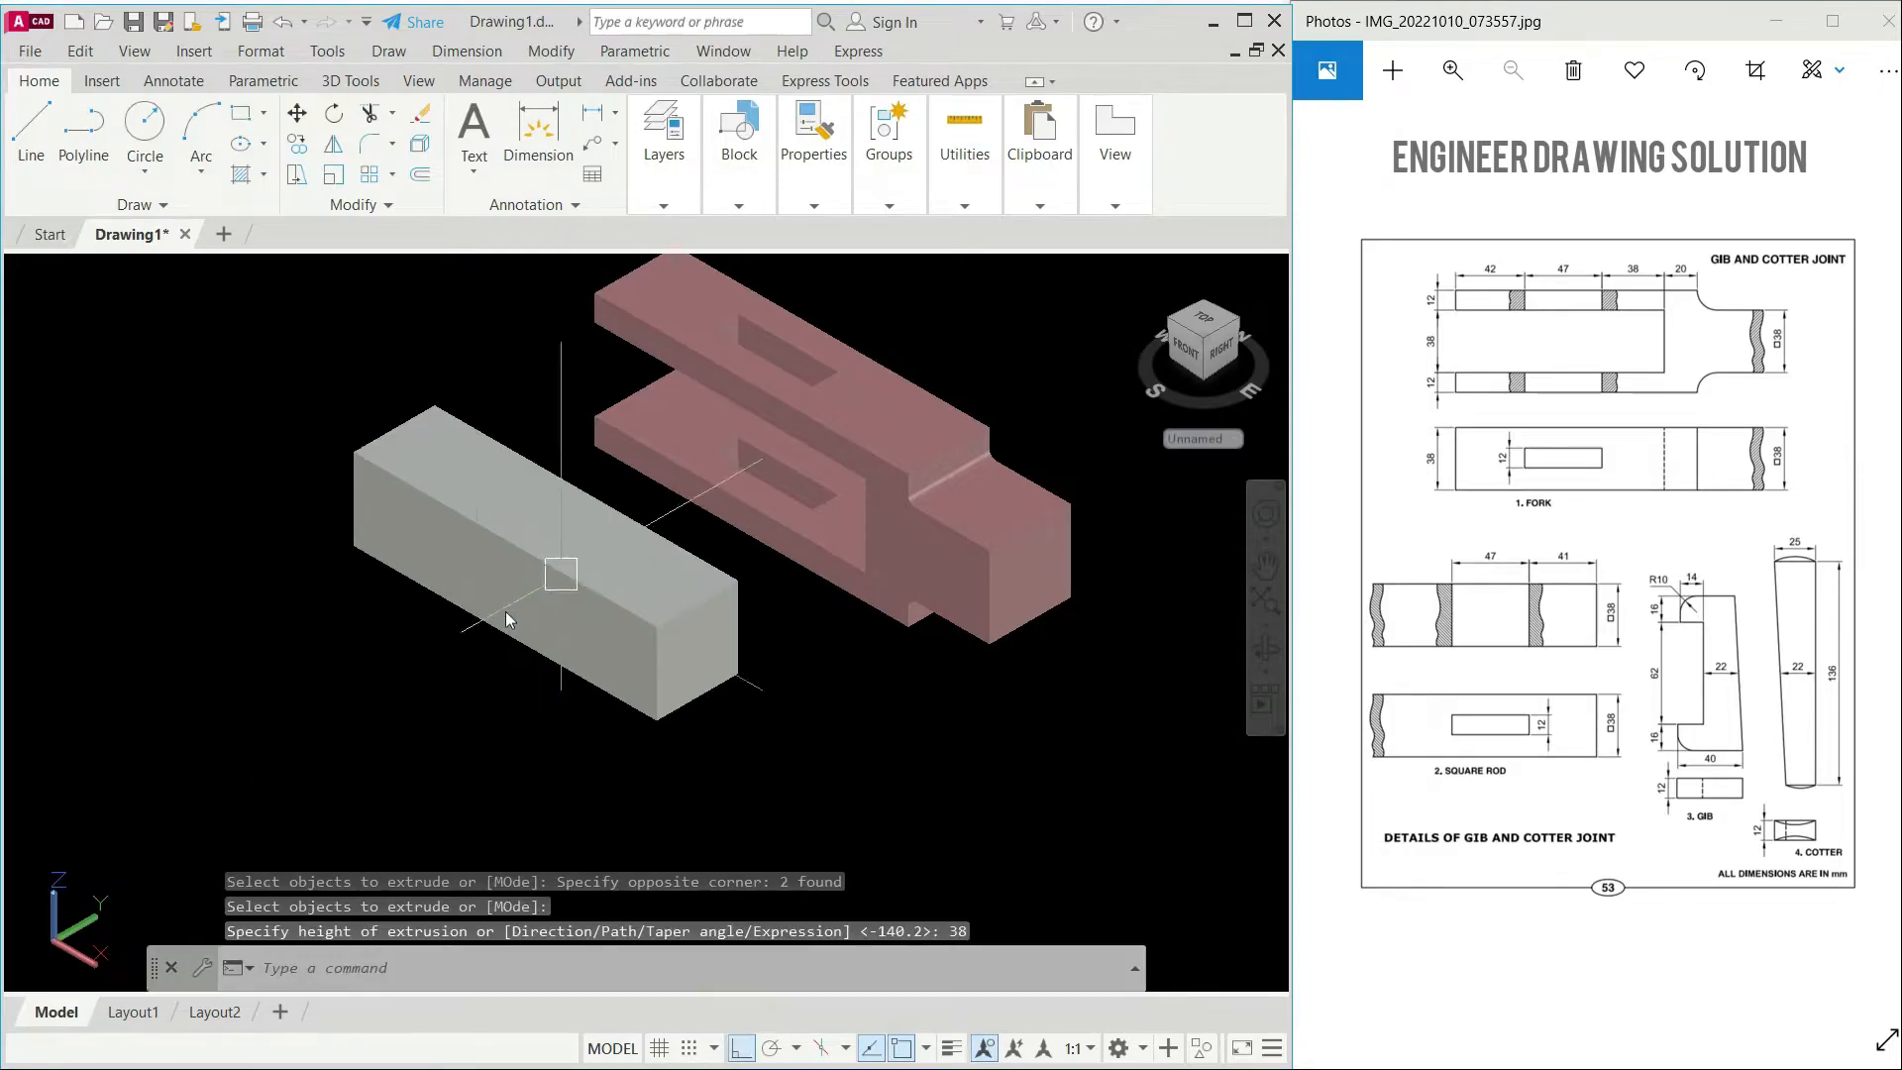
Step: Subtract the extruded slot solid from the square rod to cut the slot through it
text(su)
key(Return)
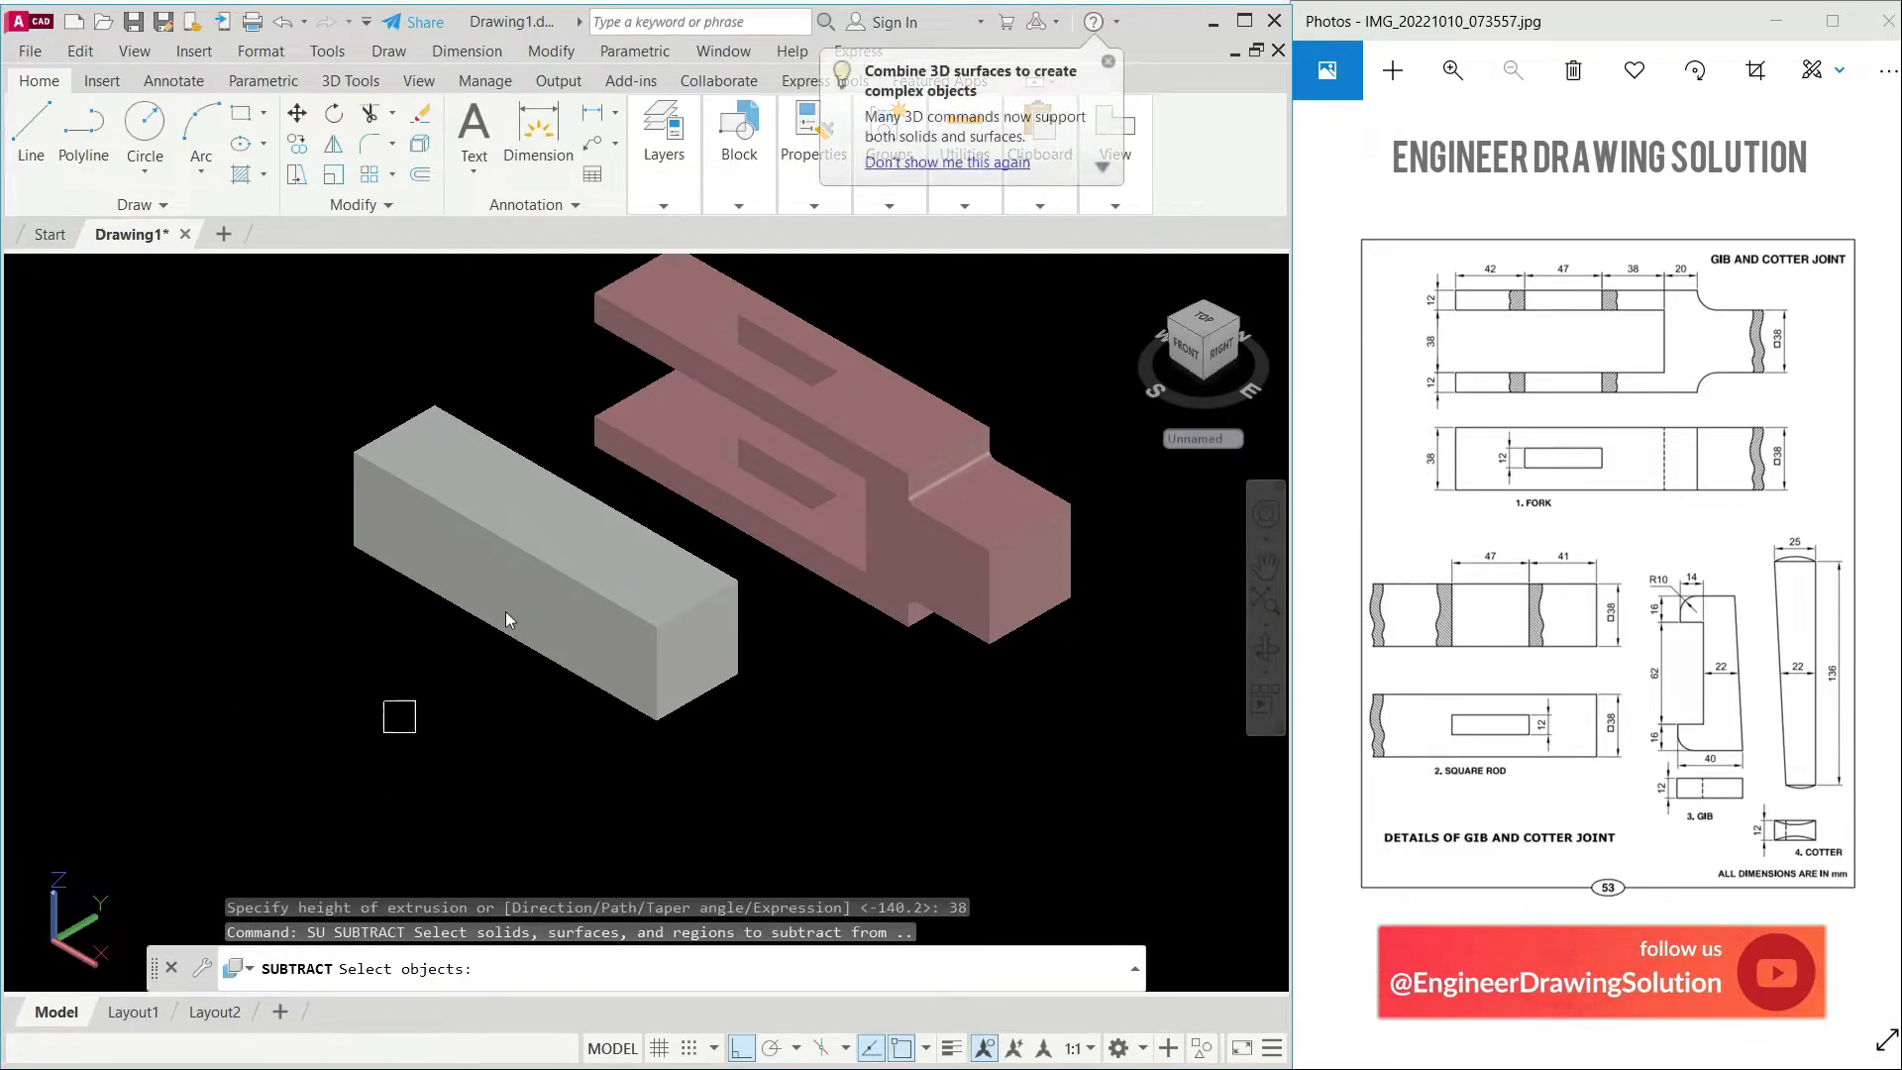
click(608, 693)
key(Return)
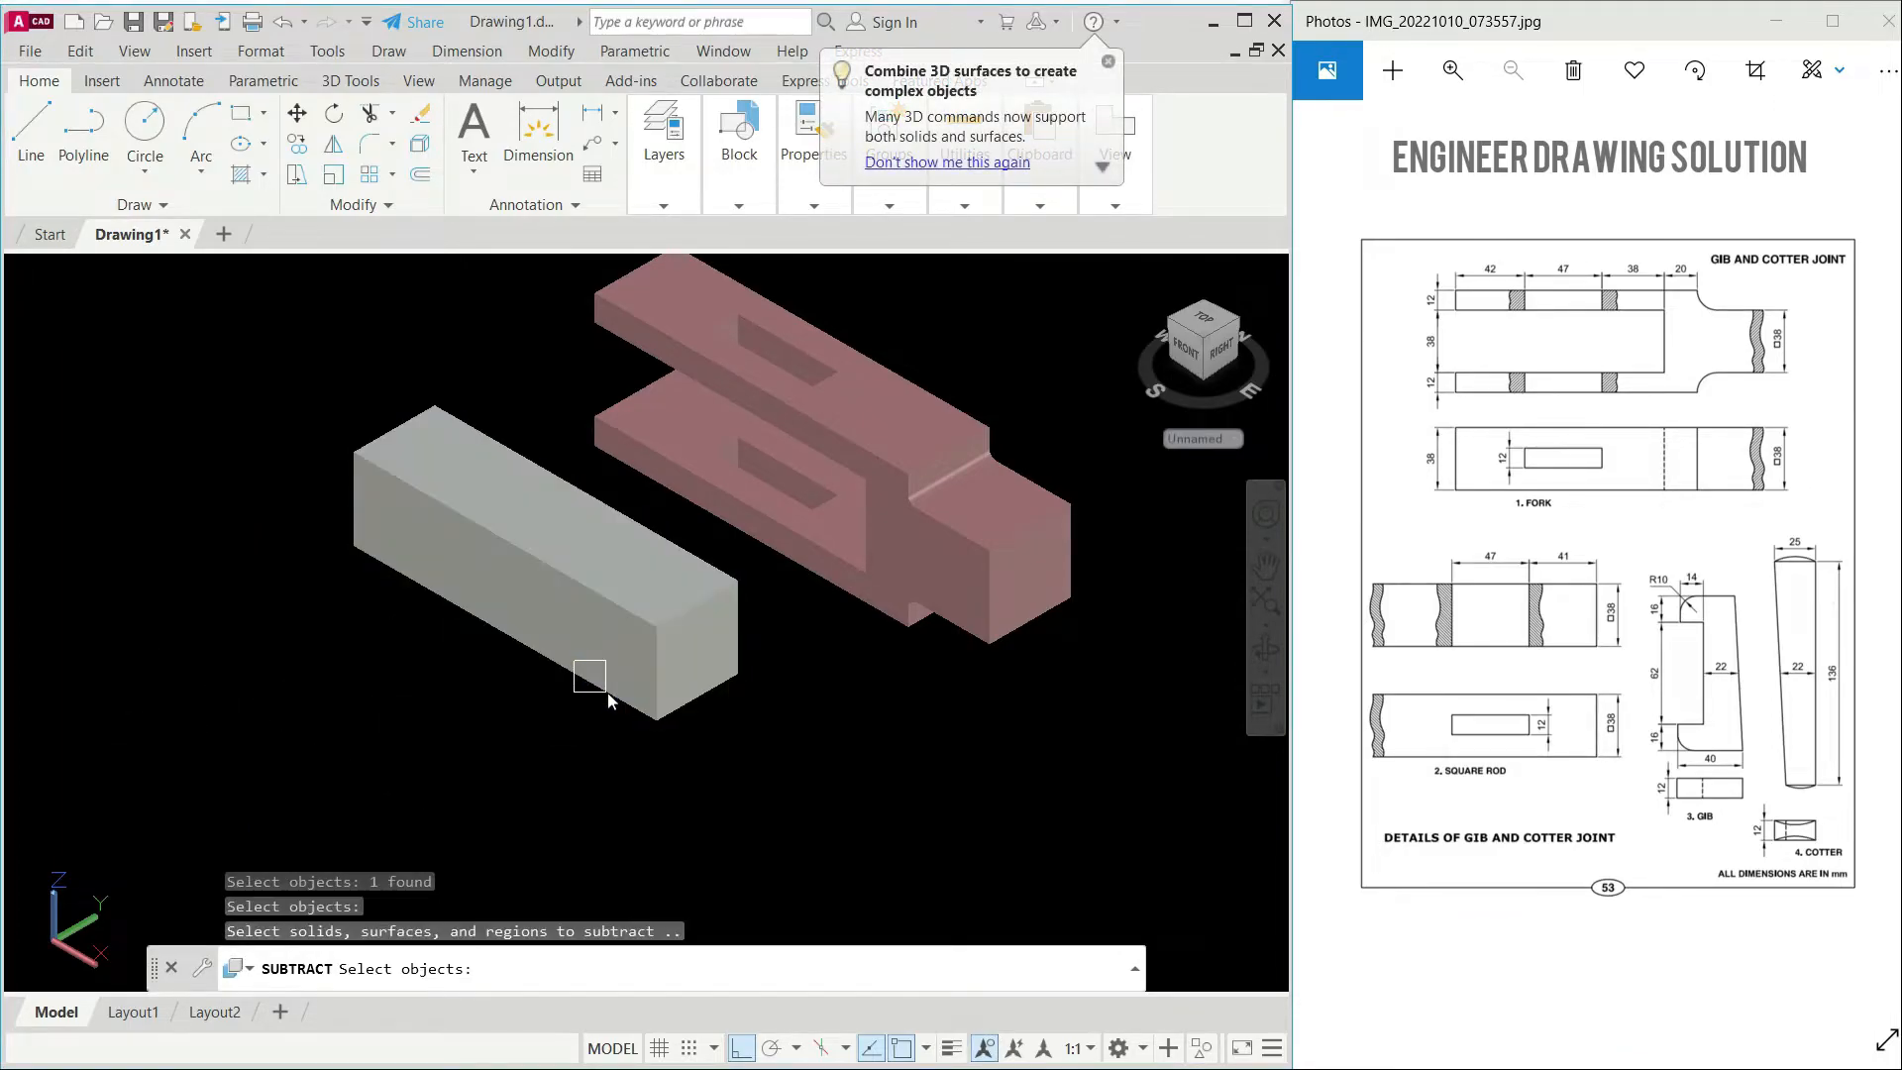
click(566, 523)
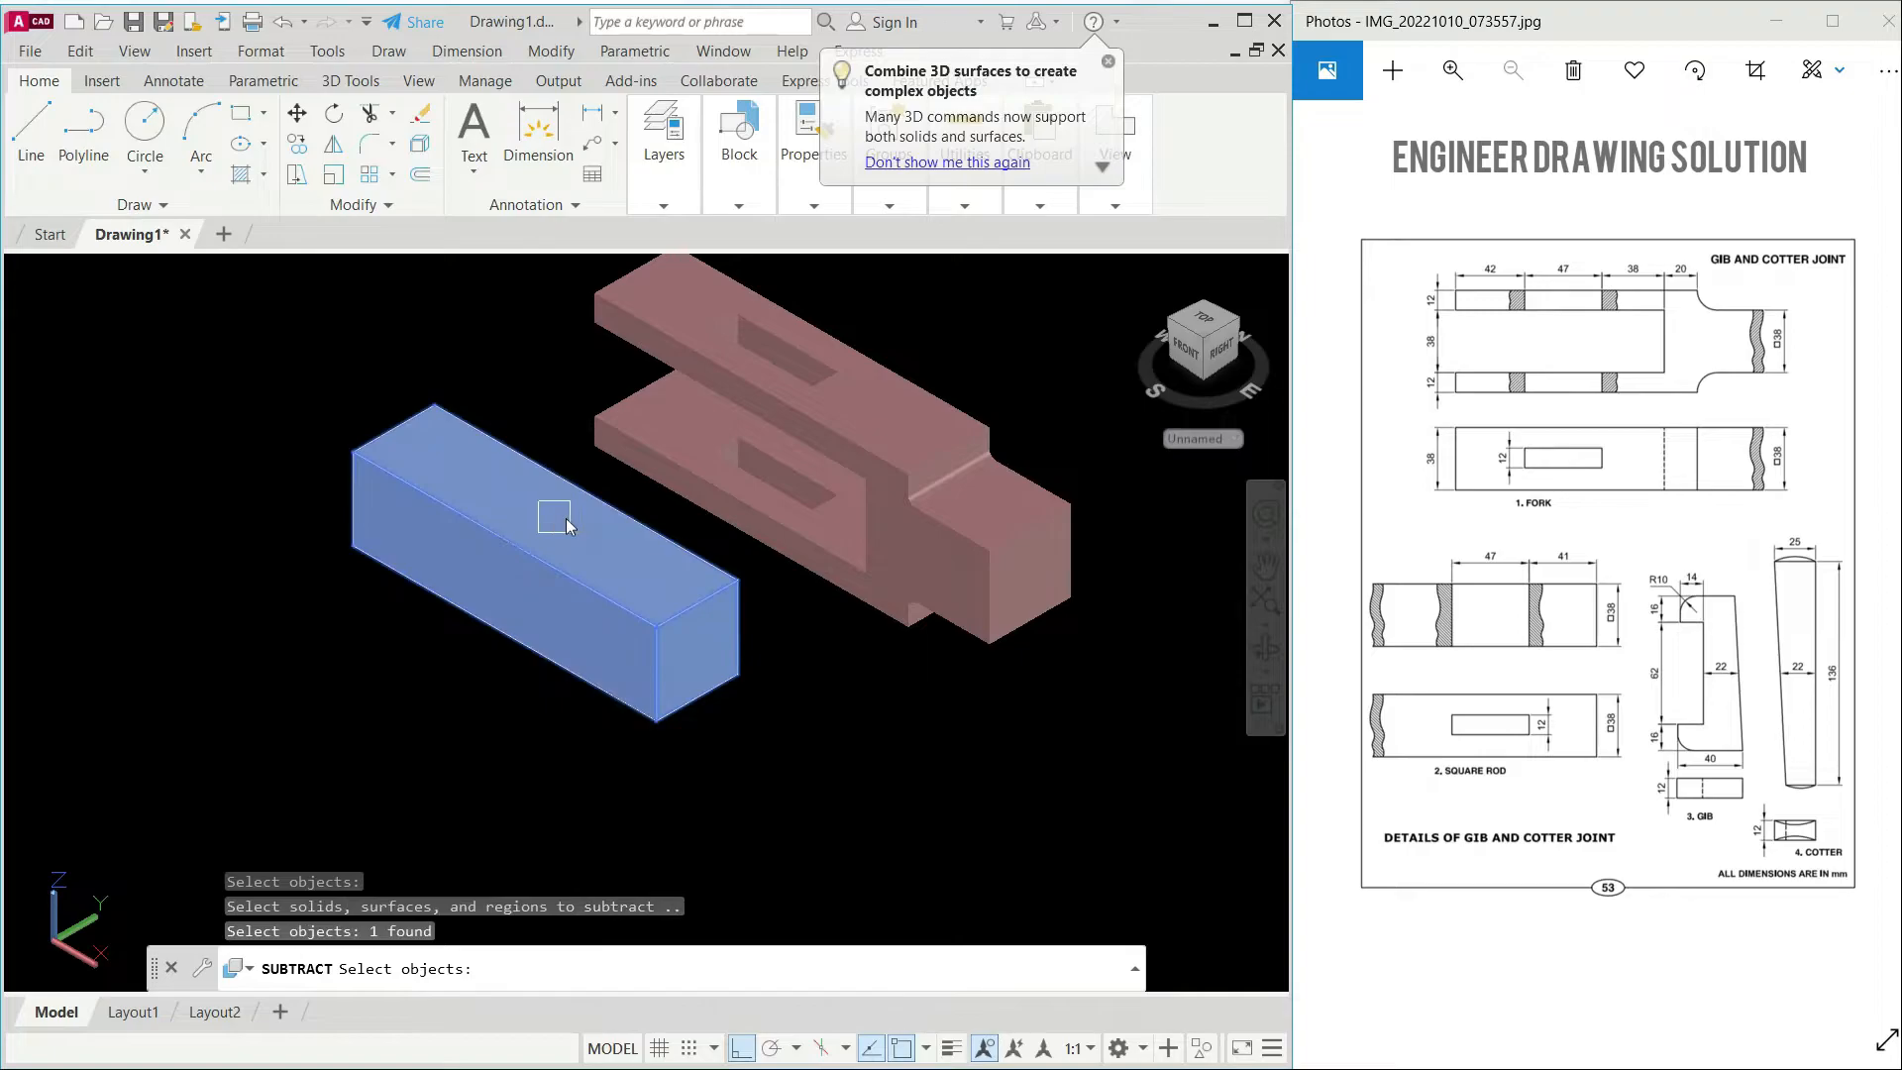
key(ctrl+z)
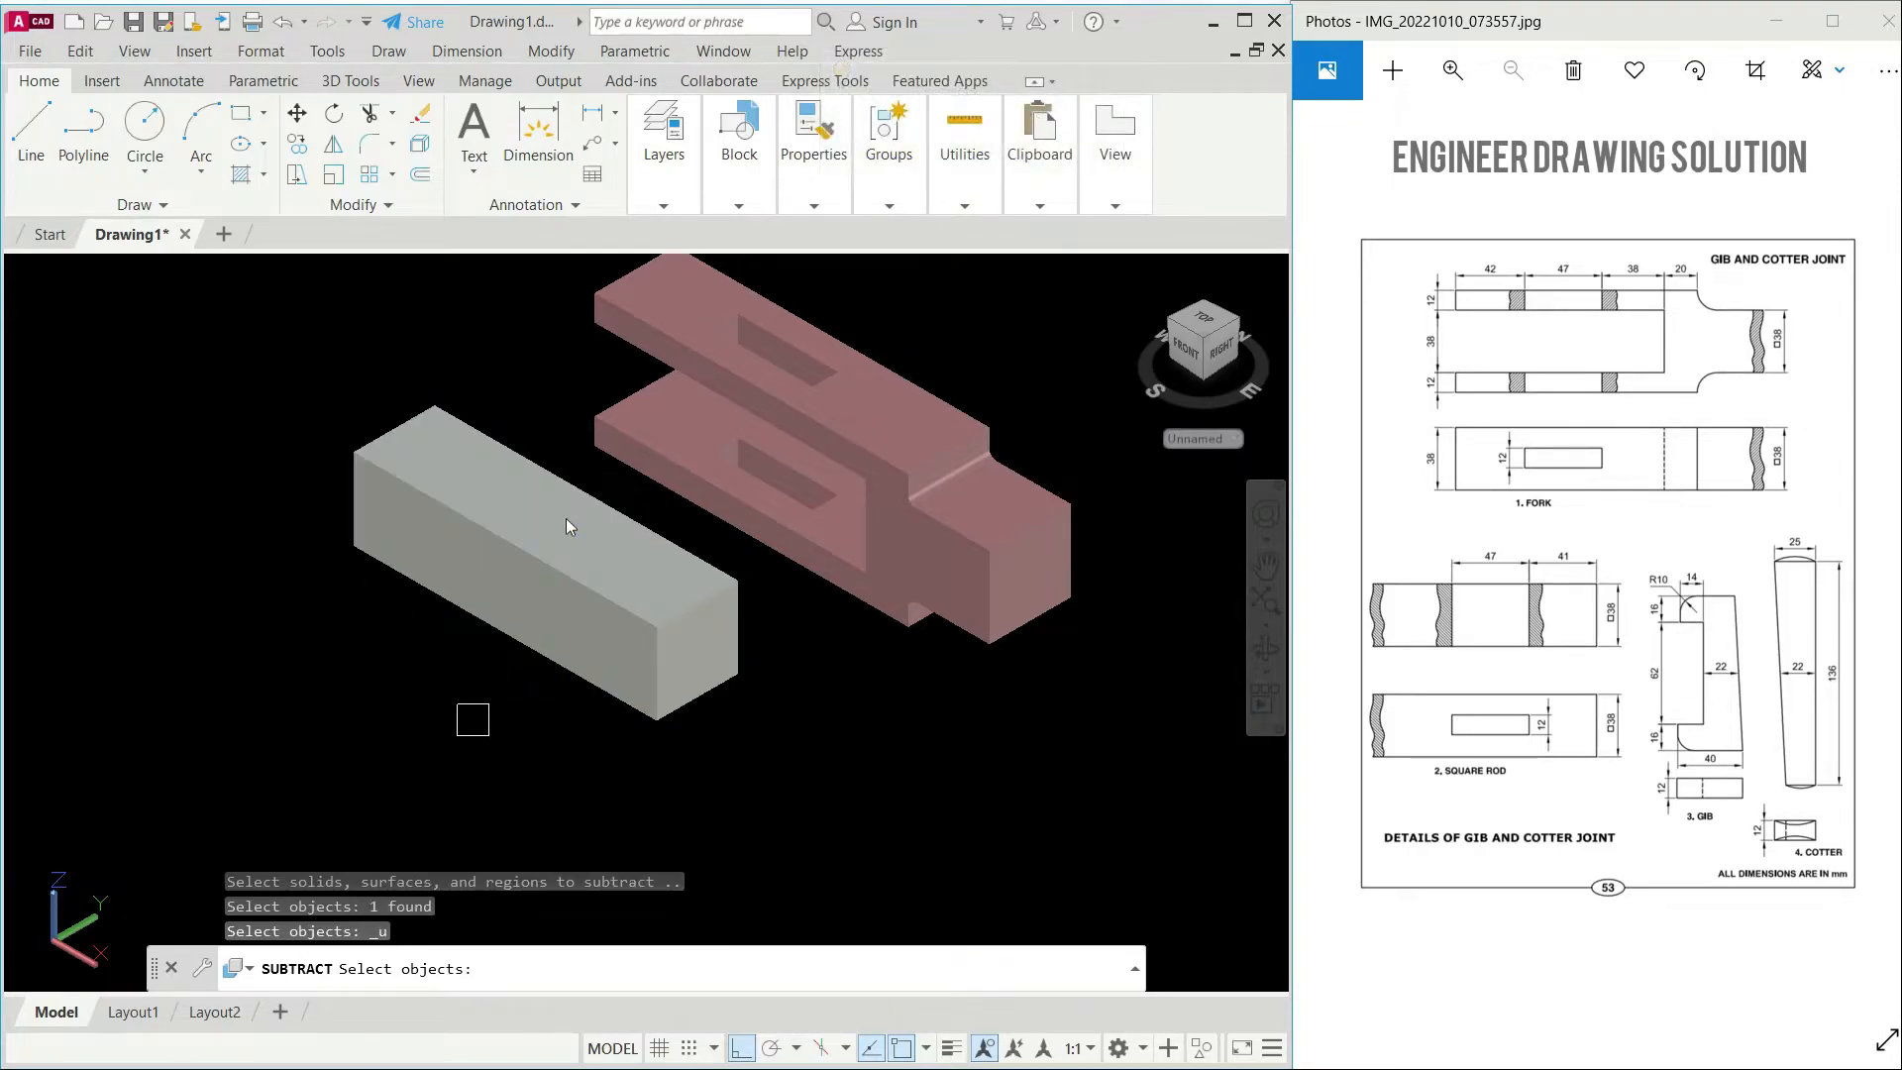
click(515, 812)
click(397, 414)
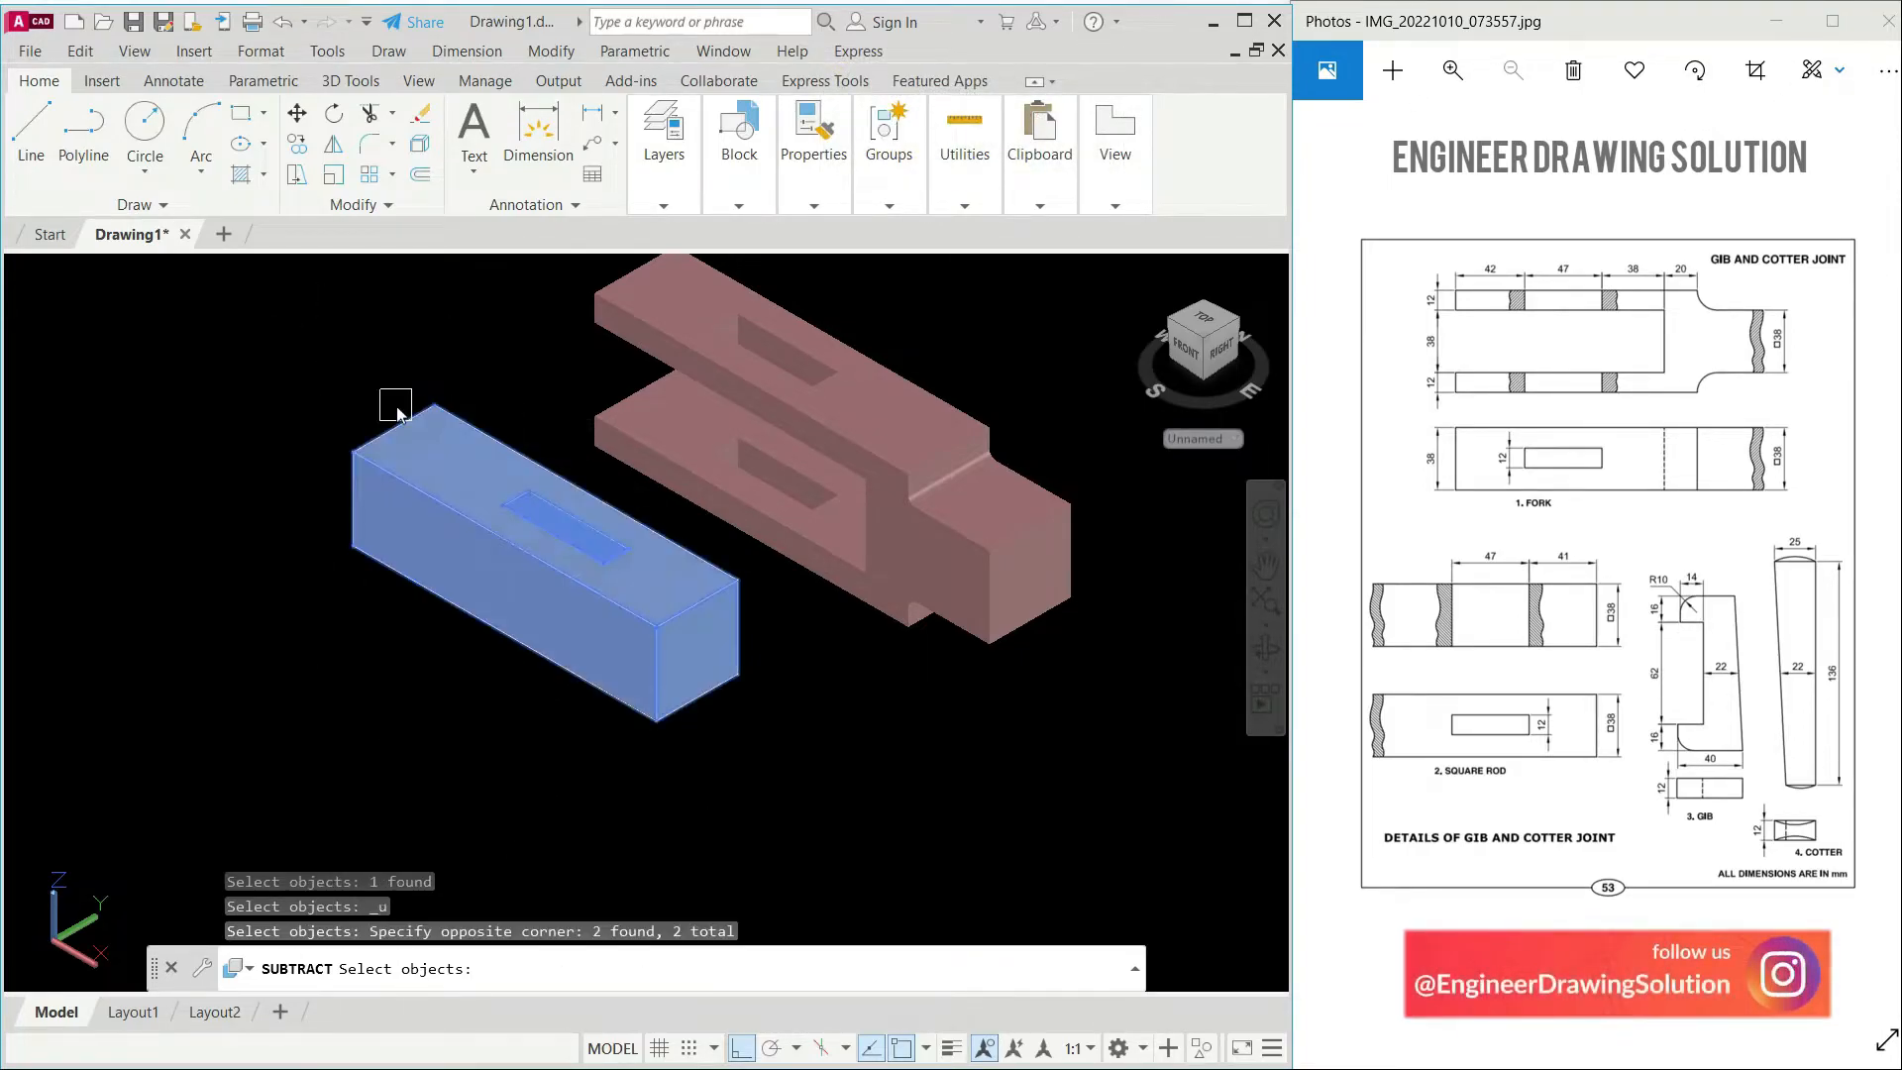
key(Return)
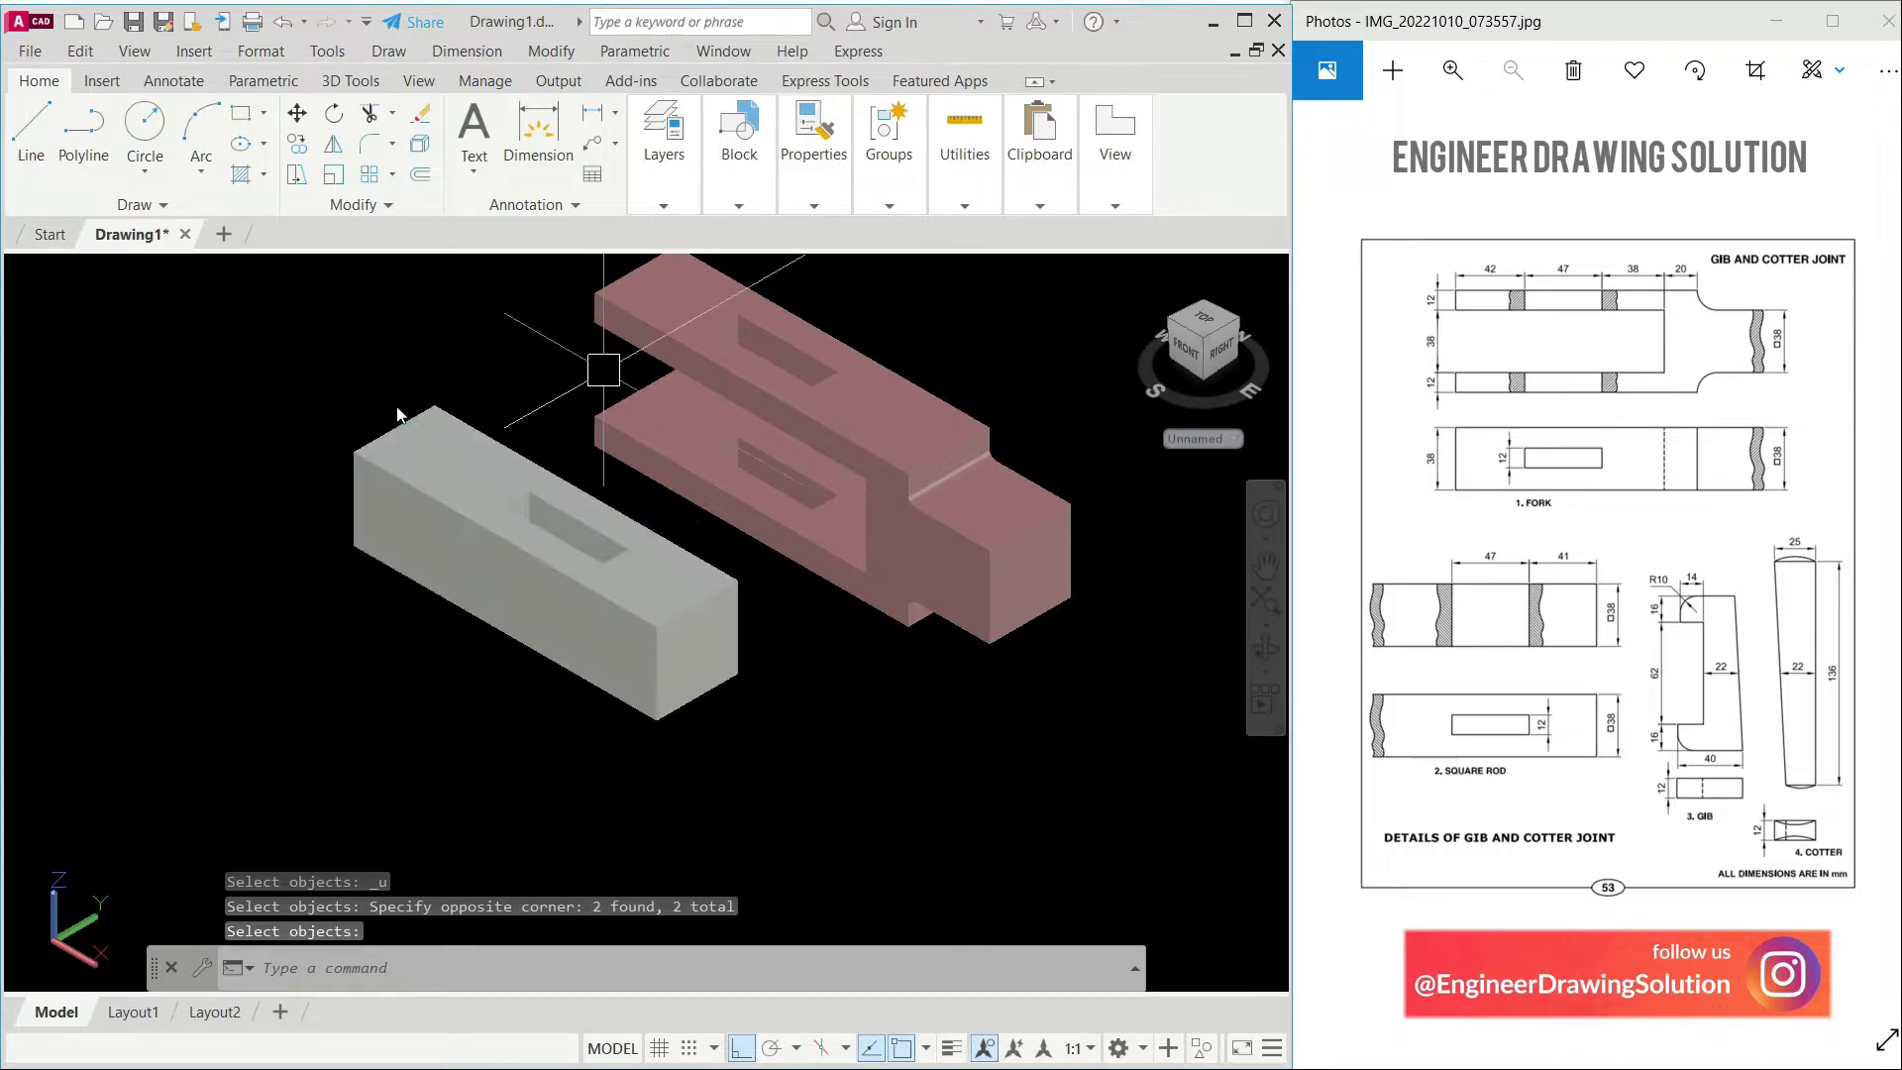
Step: Assign a pale blue-violet colour to the slotted rod and deselect it
click(492, 441)
mouse_move(824, 206)
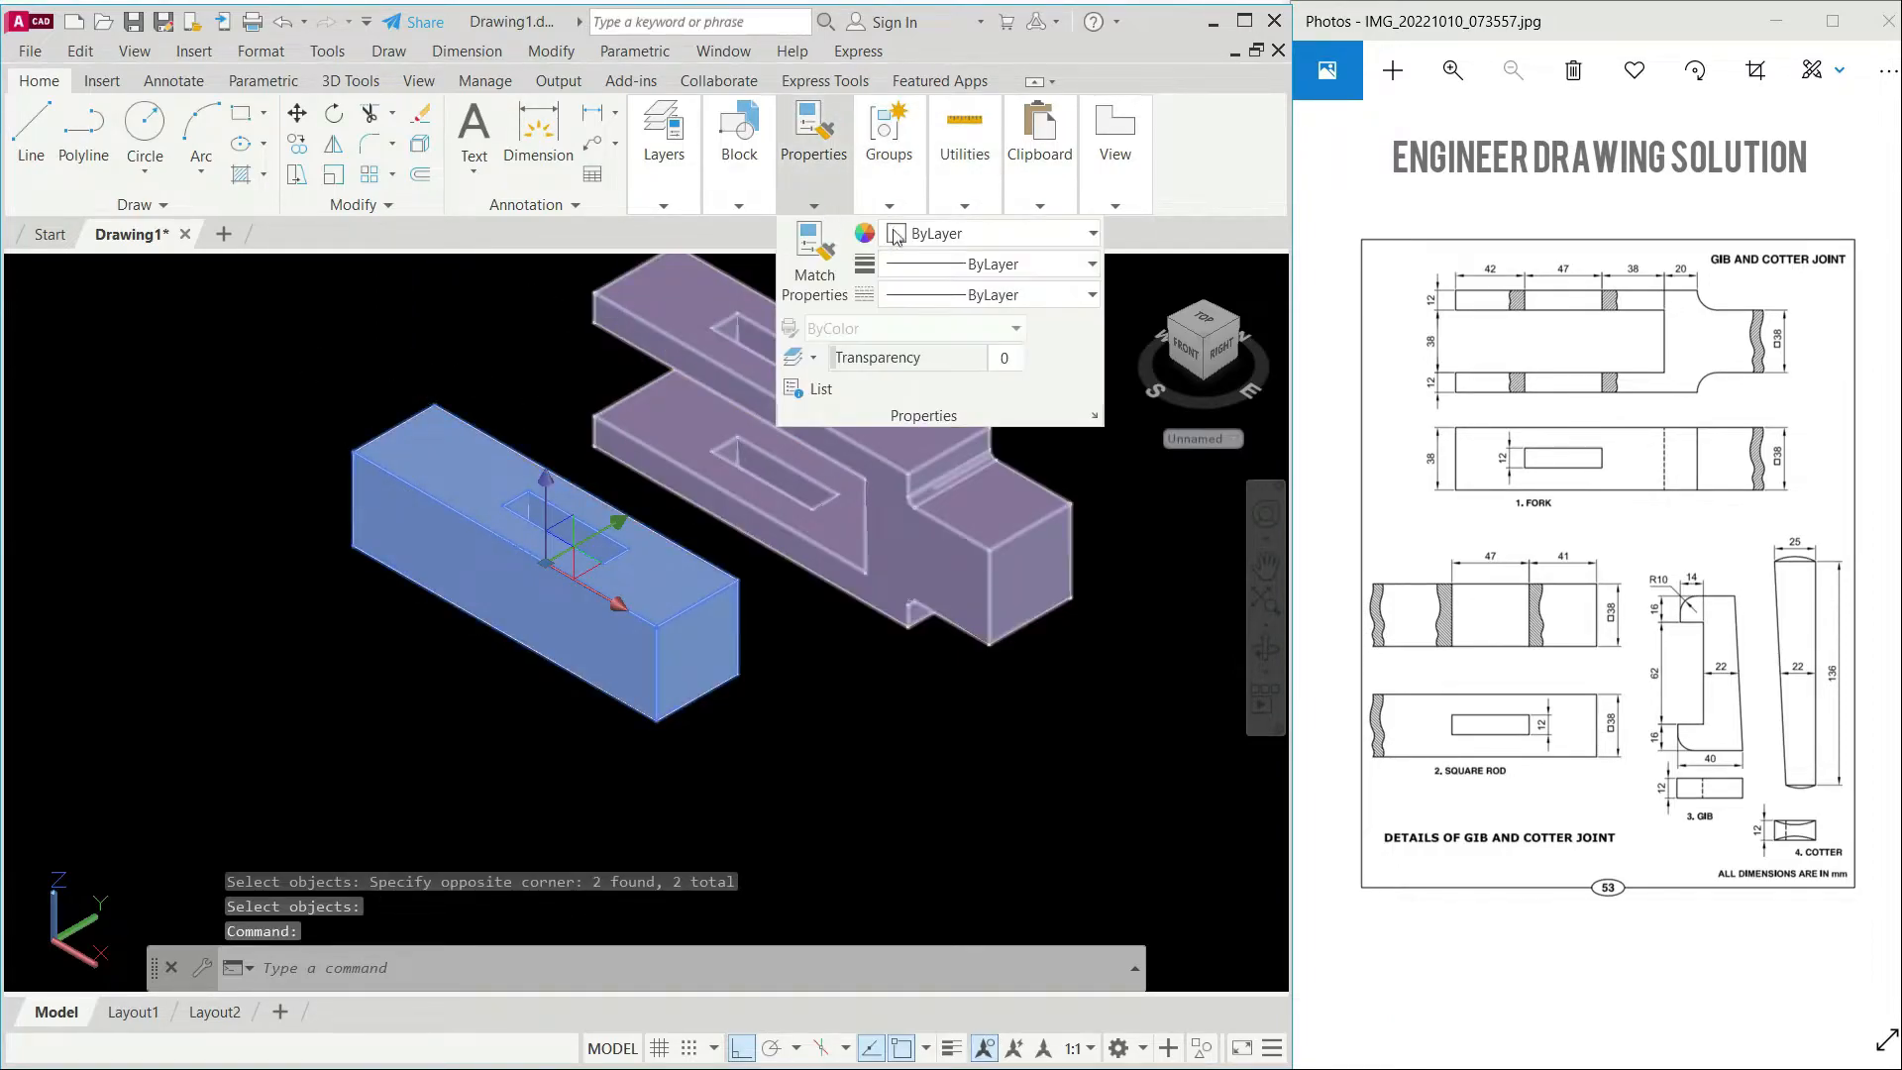
click(920, 235)
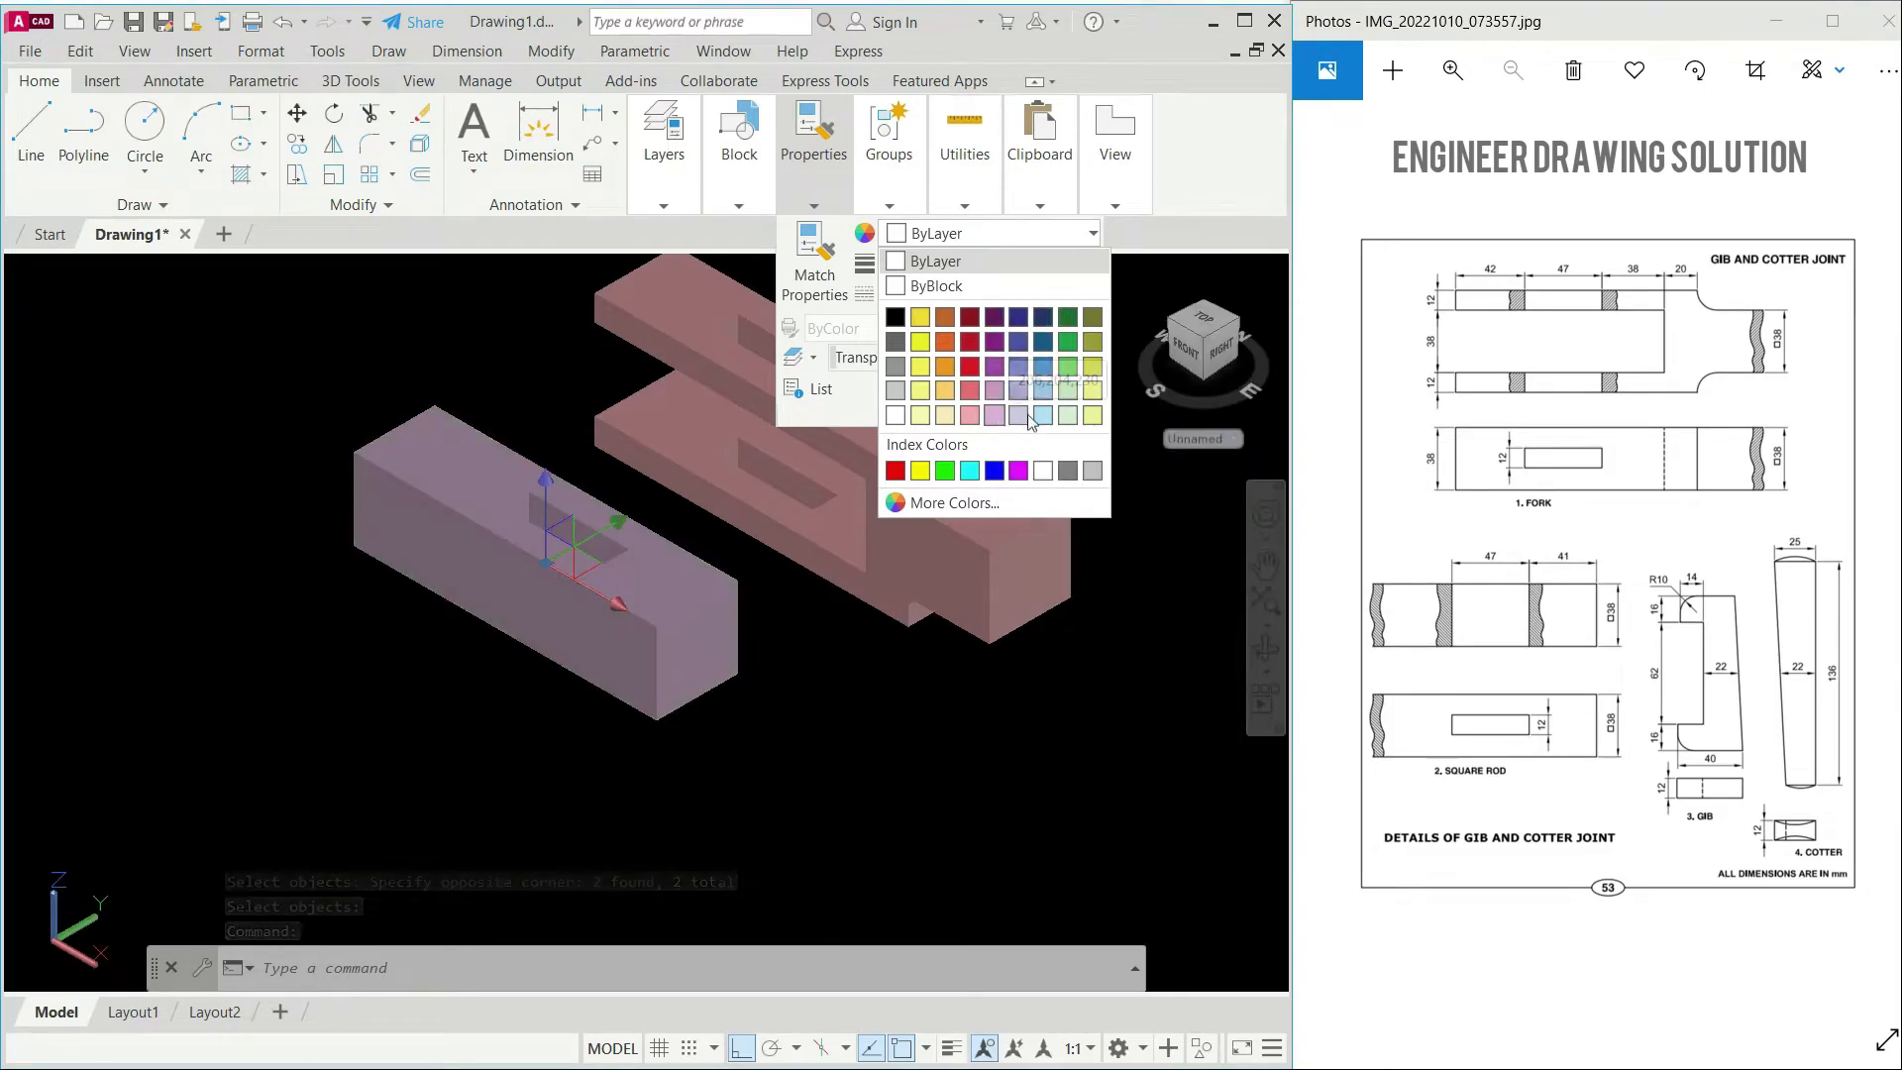
click(1021, 418)
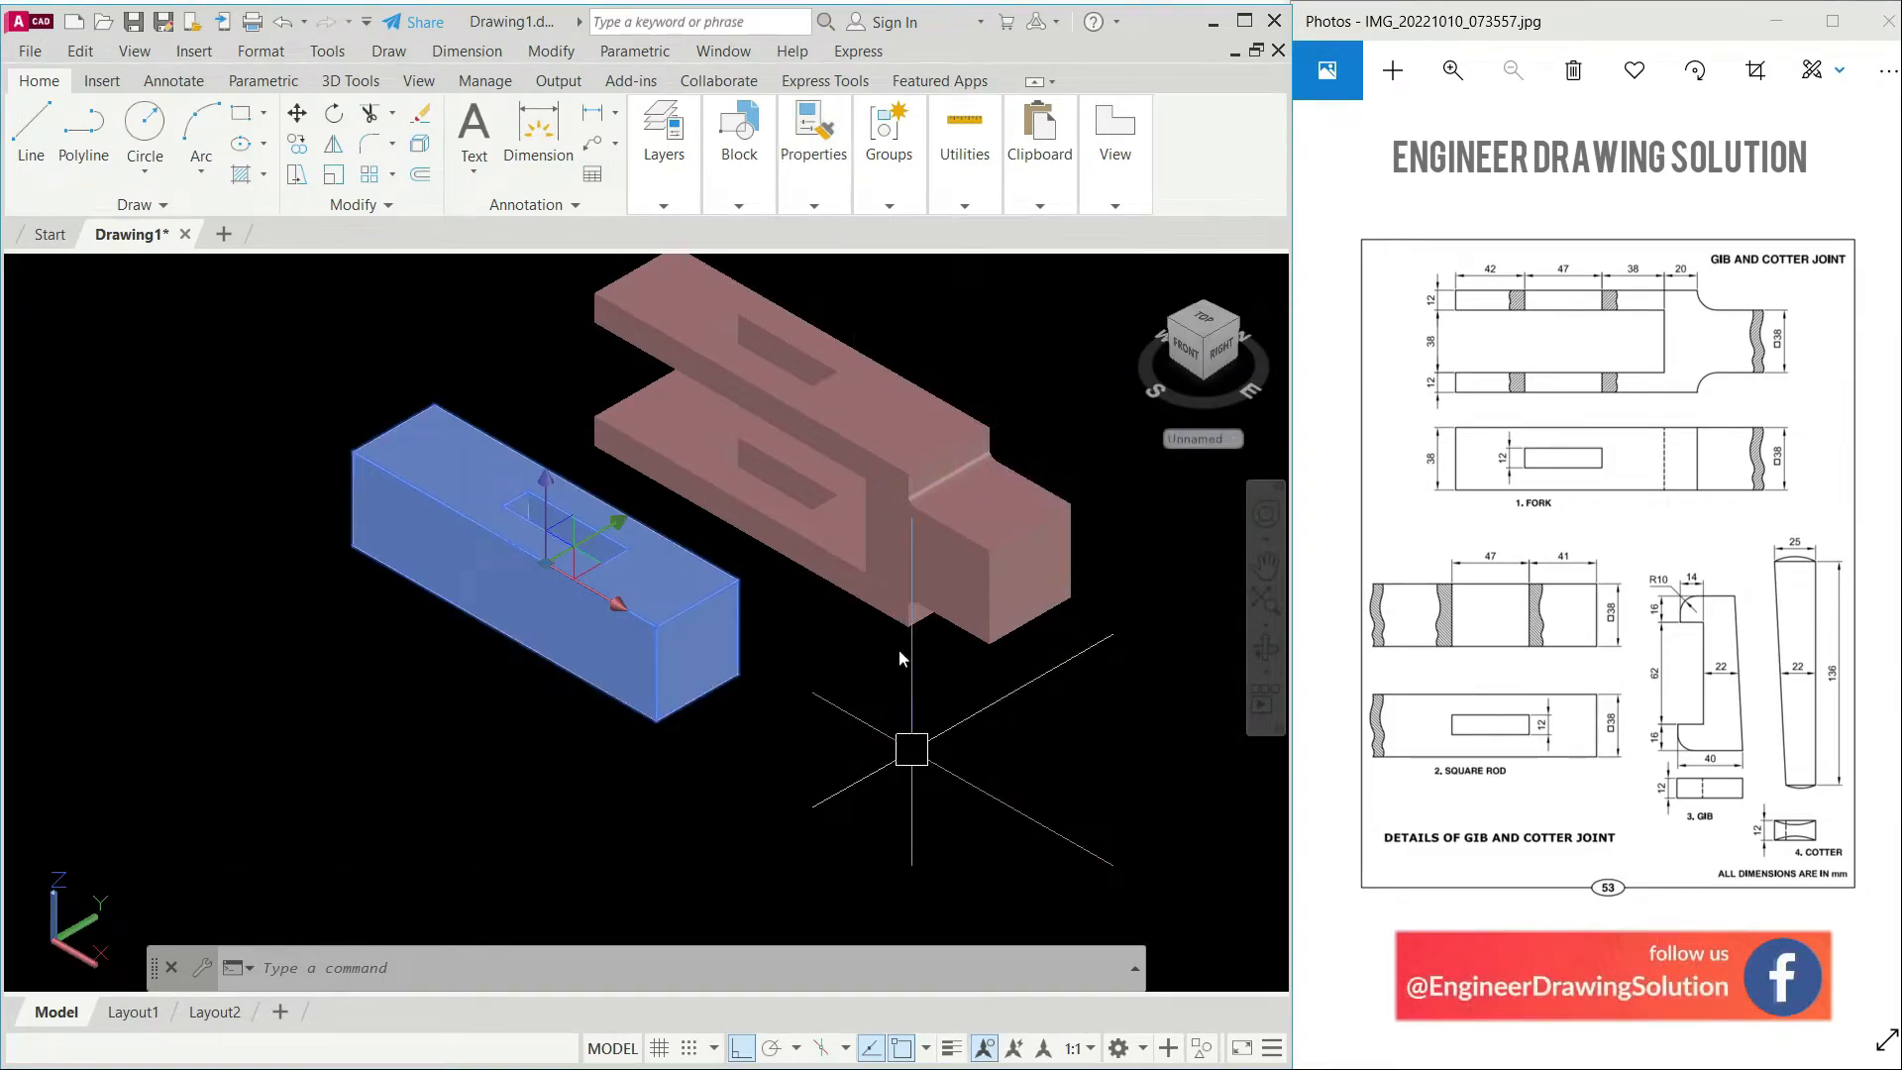
key(Escape)
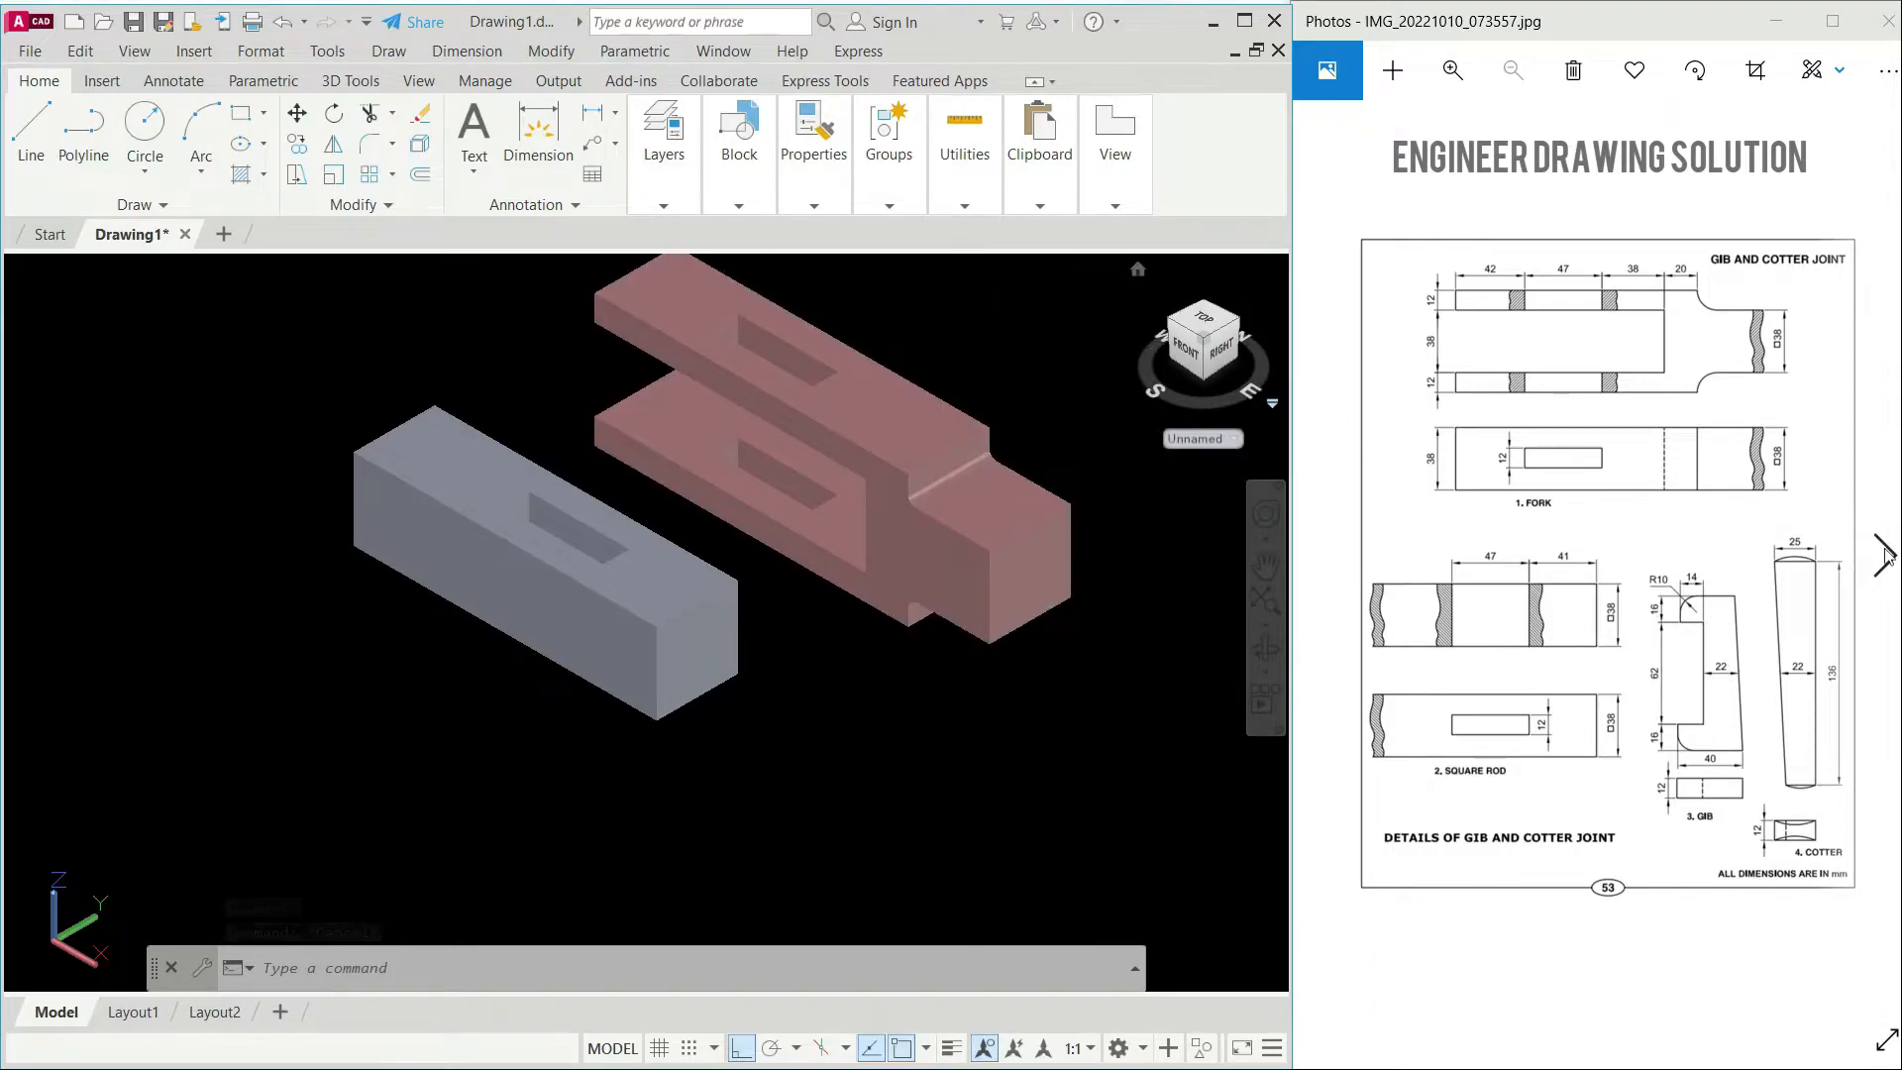
Step: In Photos, check the gib and cotter construction pages and return to the dimensioned details drawing
click(1880, 553)
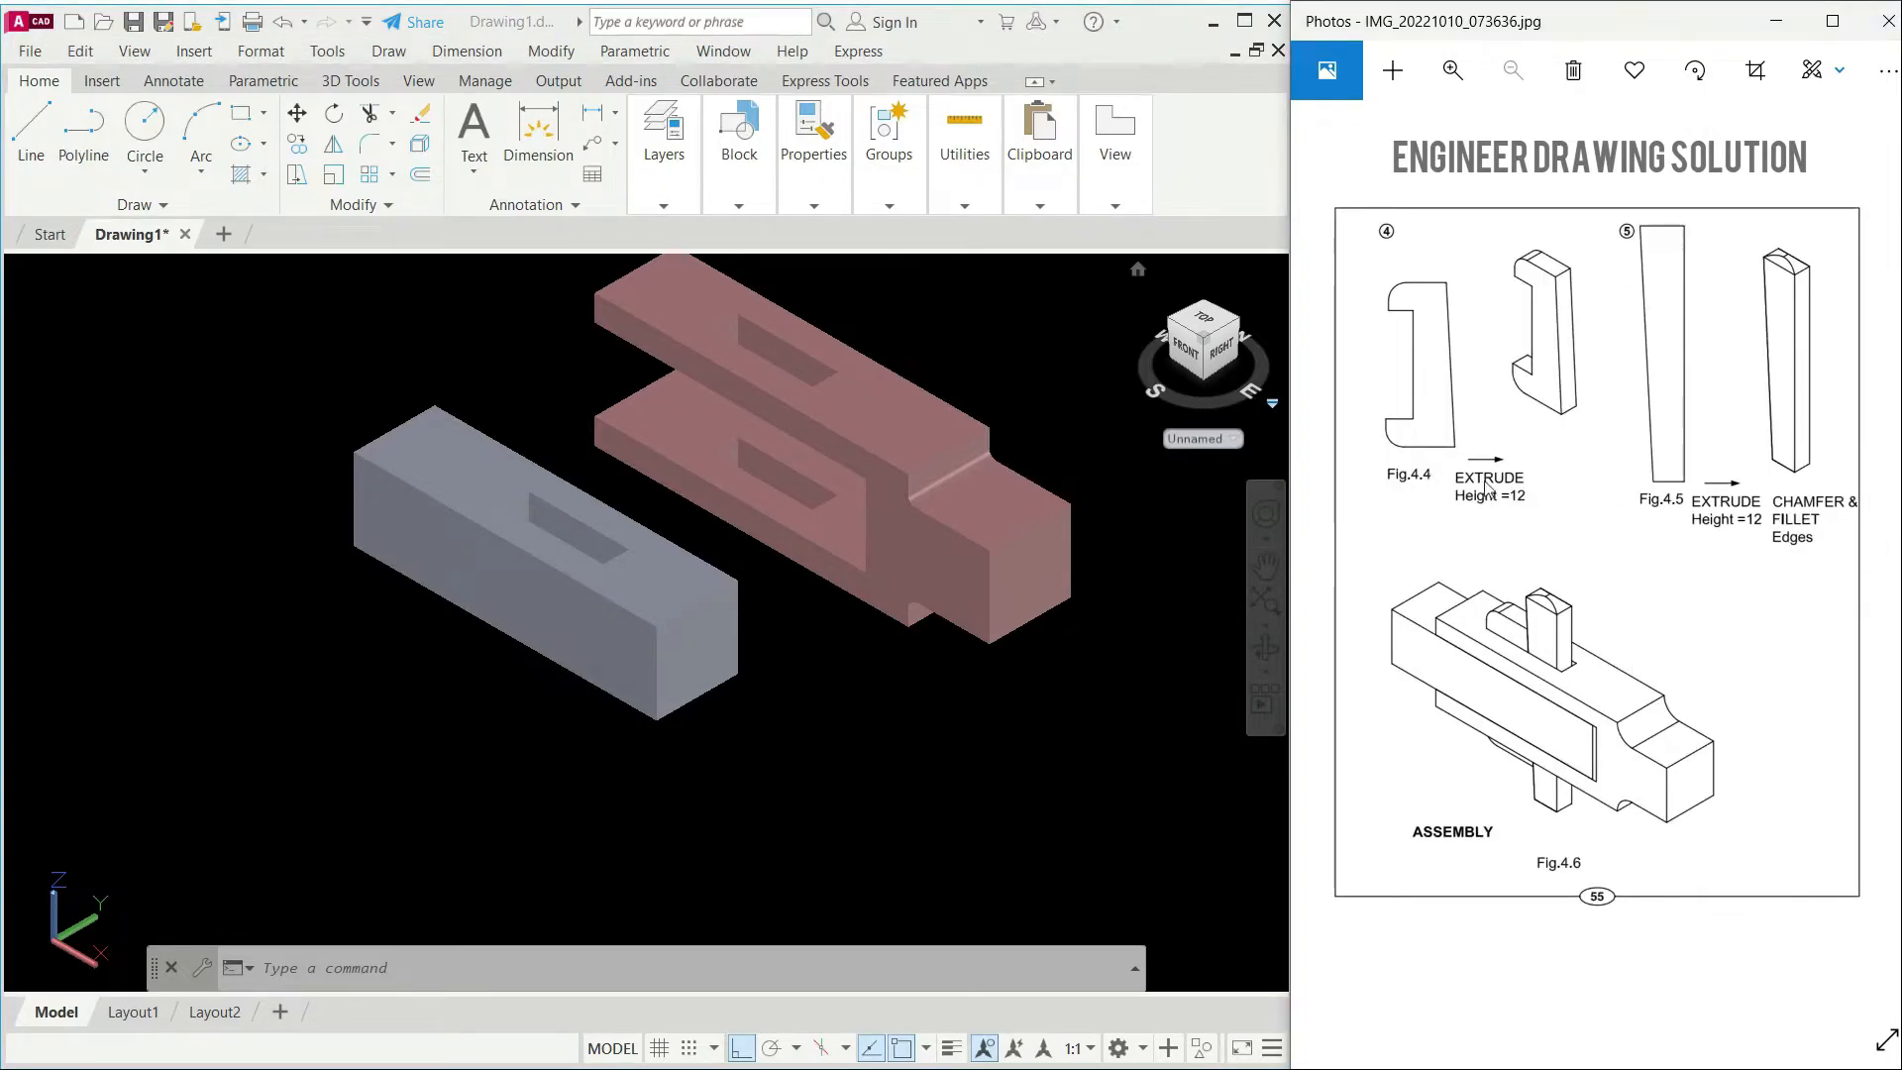
click(1323, 555)
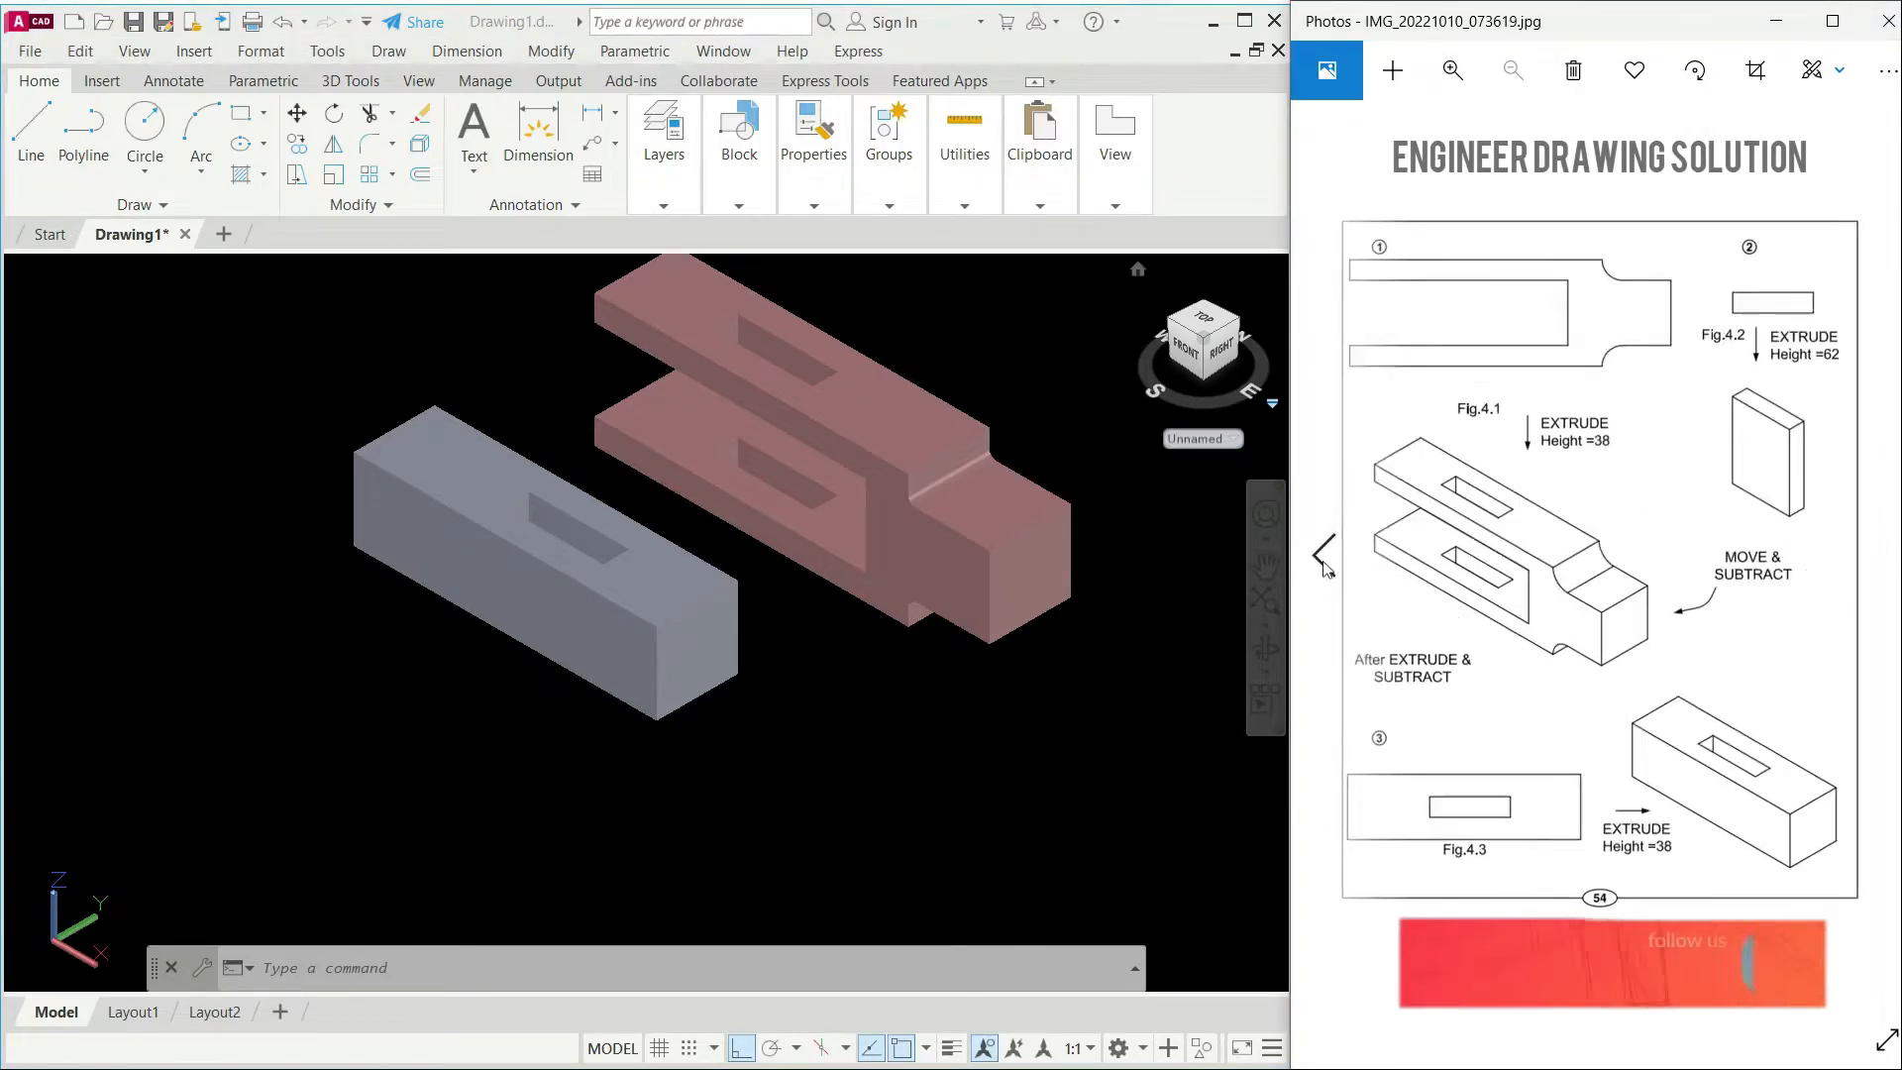
click(1323, 554)
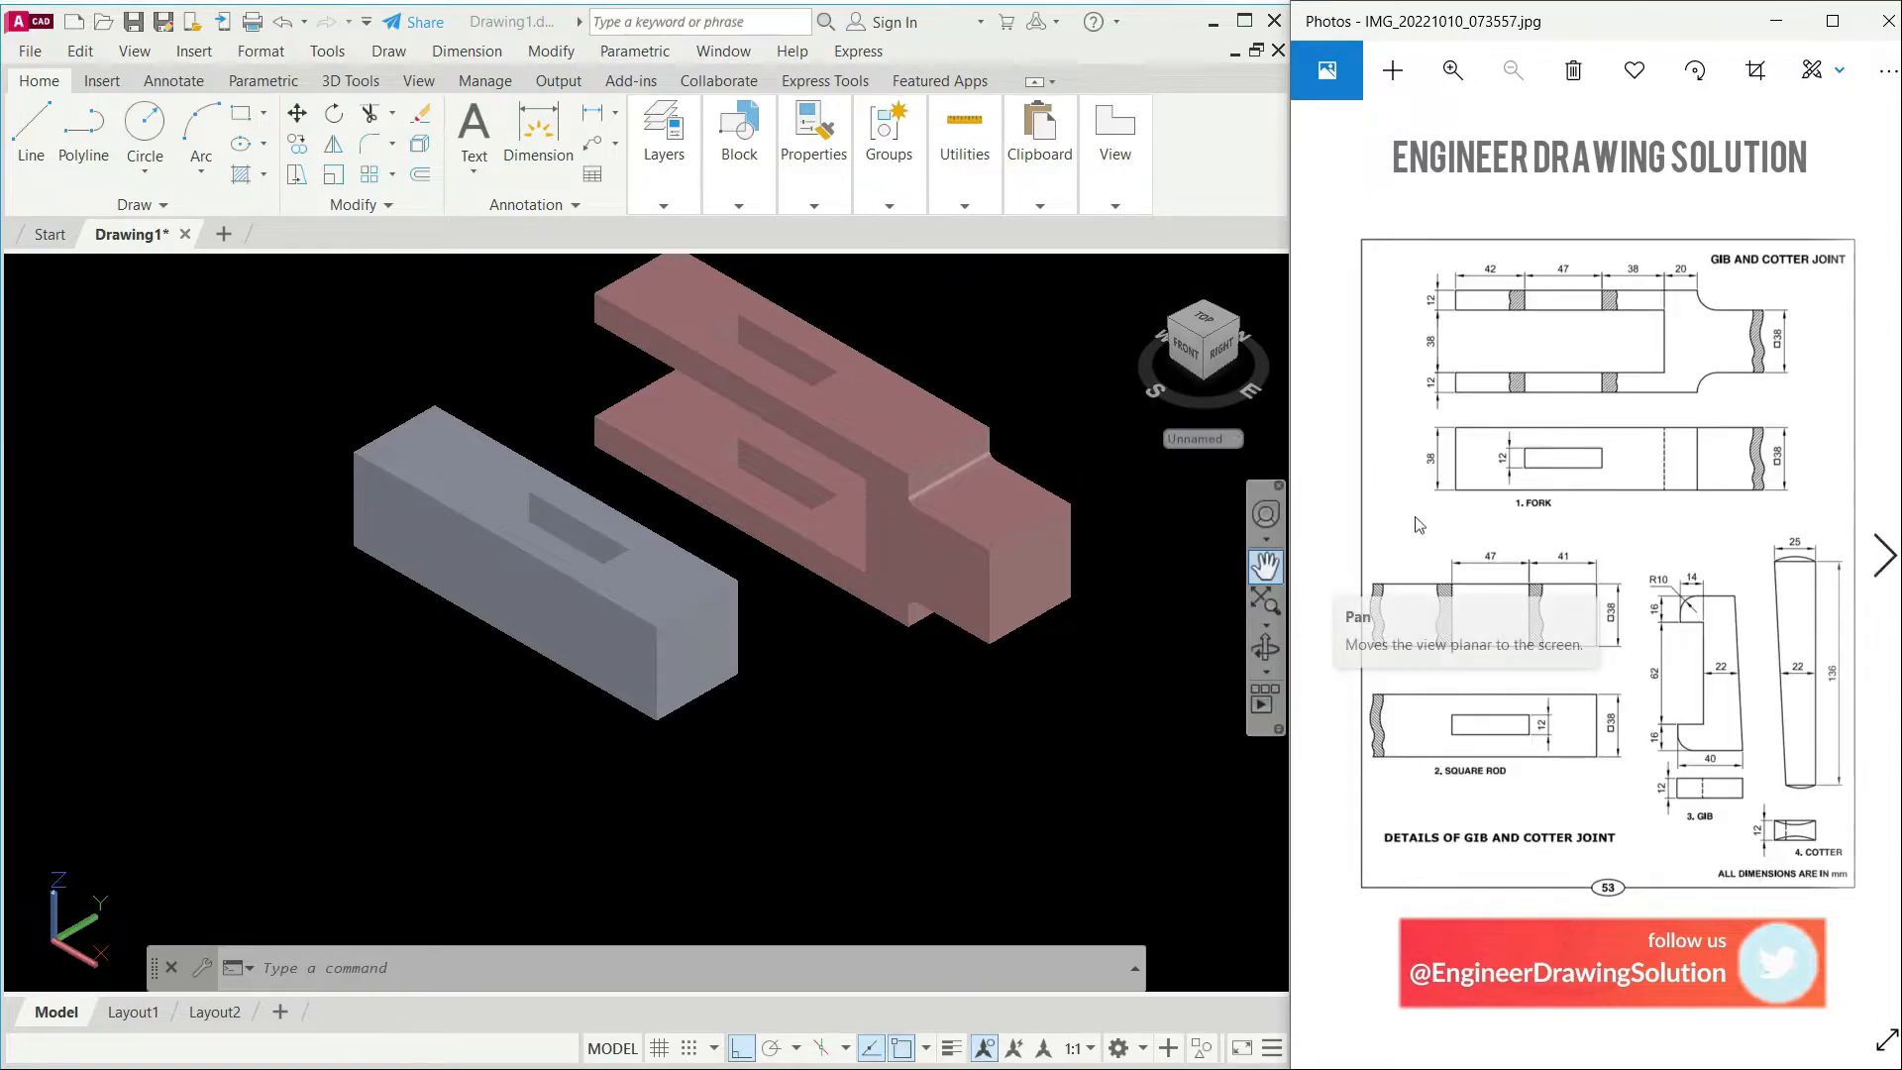
Step: In AutoCAD, set the Front view and draw a 40 mm horizontal base line for the gib, clear of the rod and fork
click(919, 632)
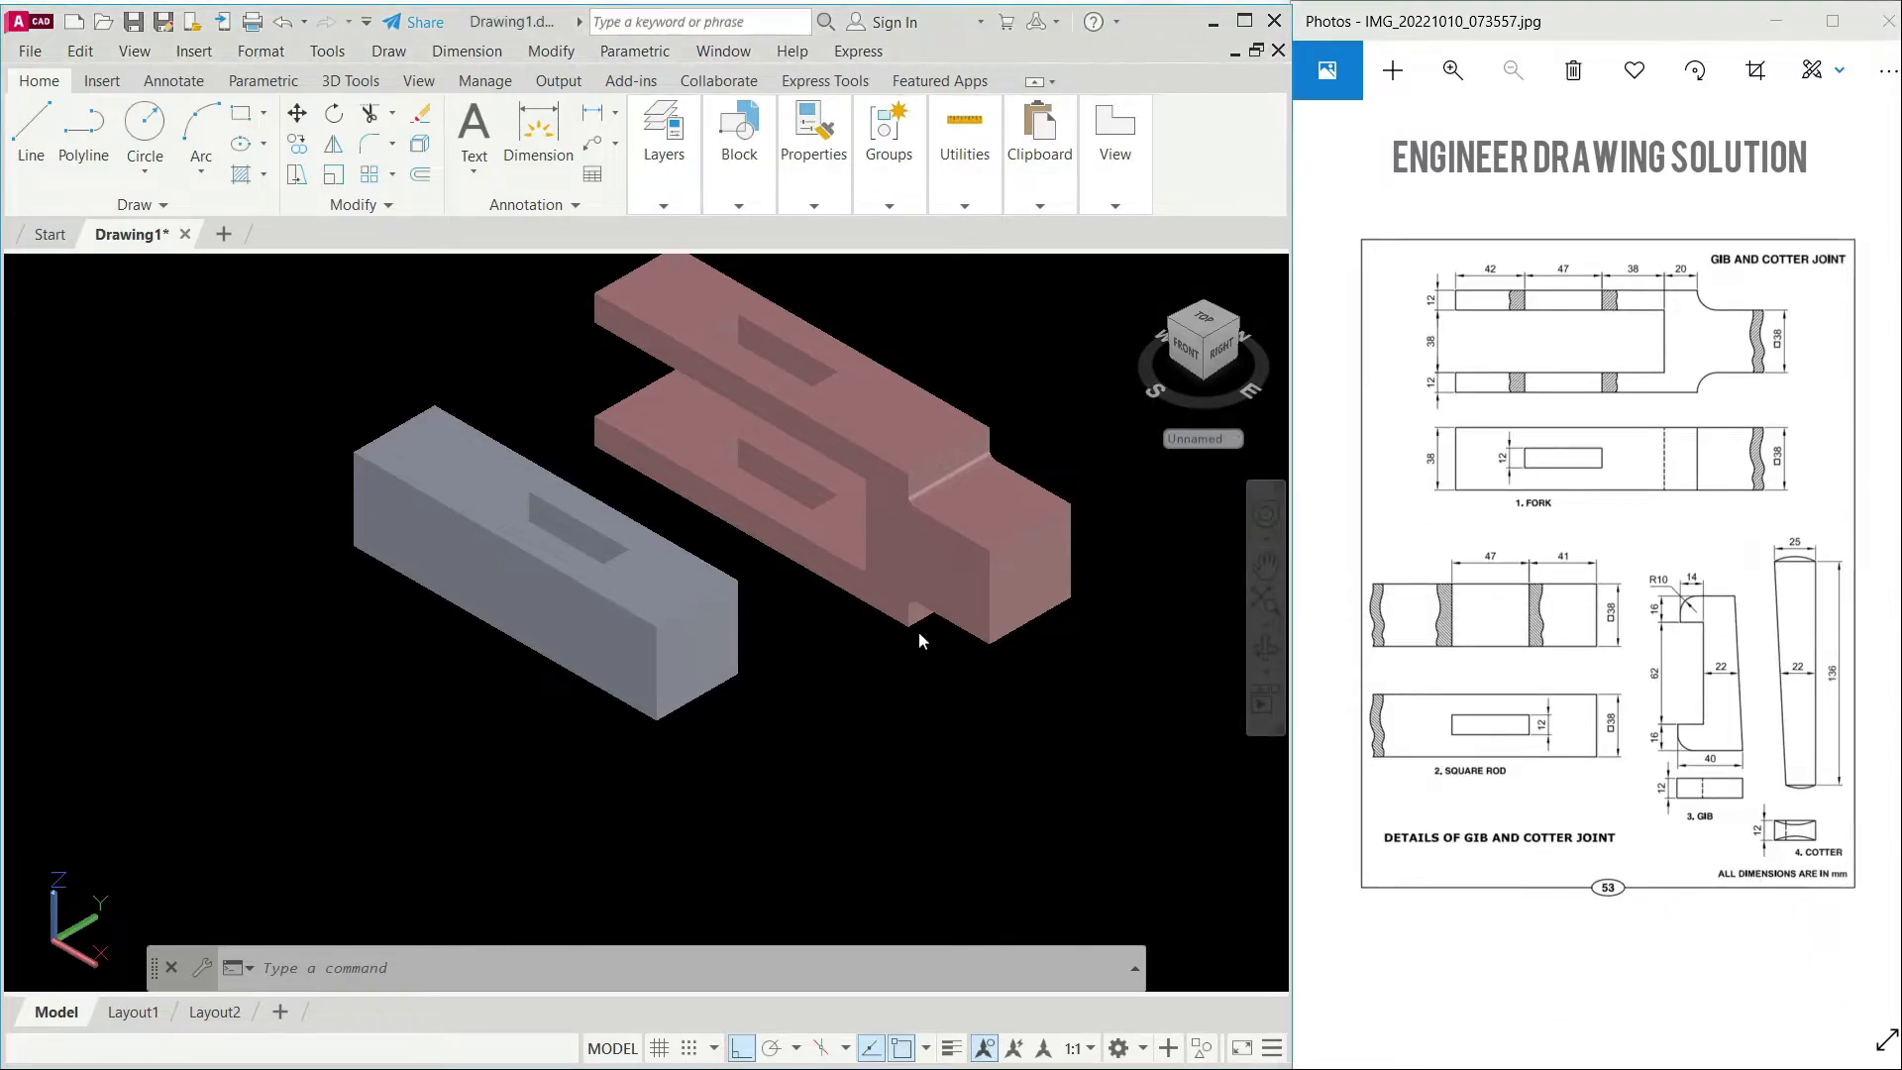
click(76, 273)
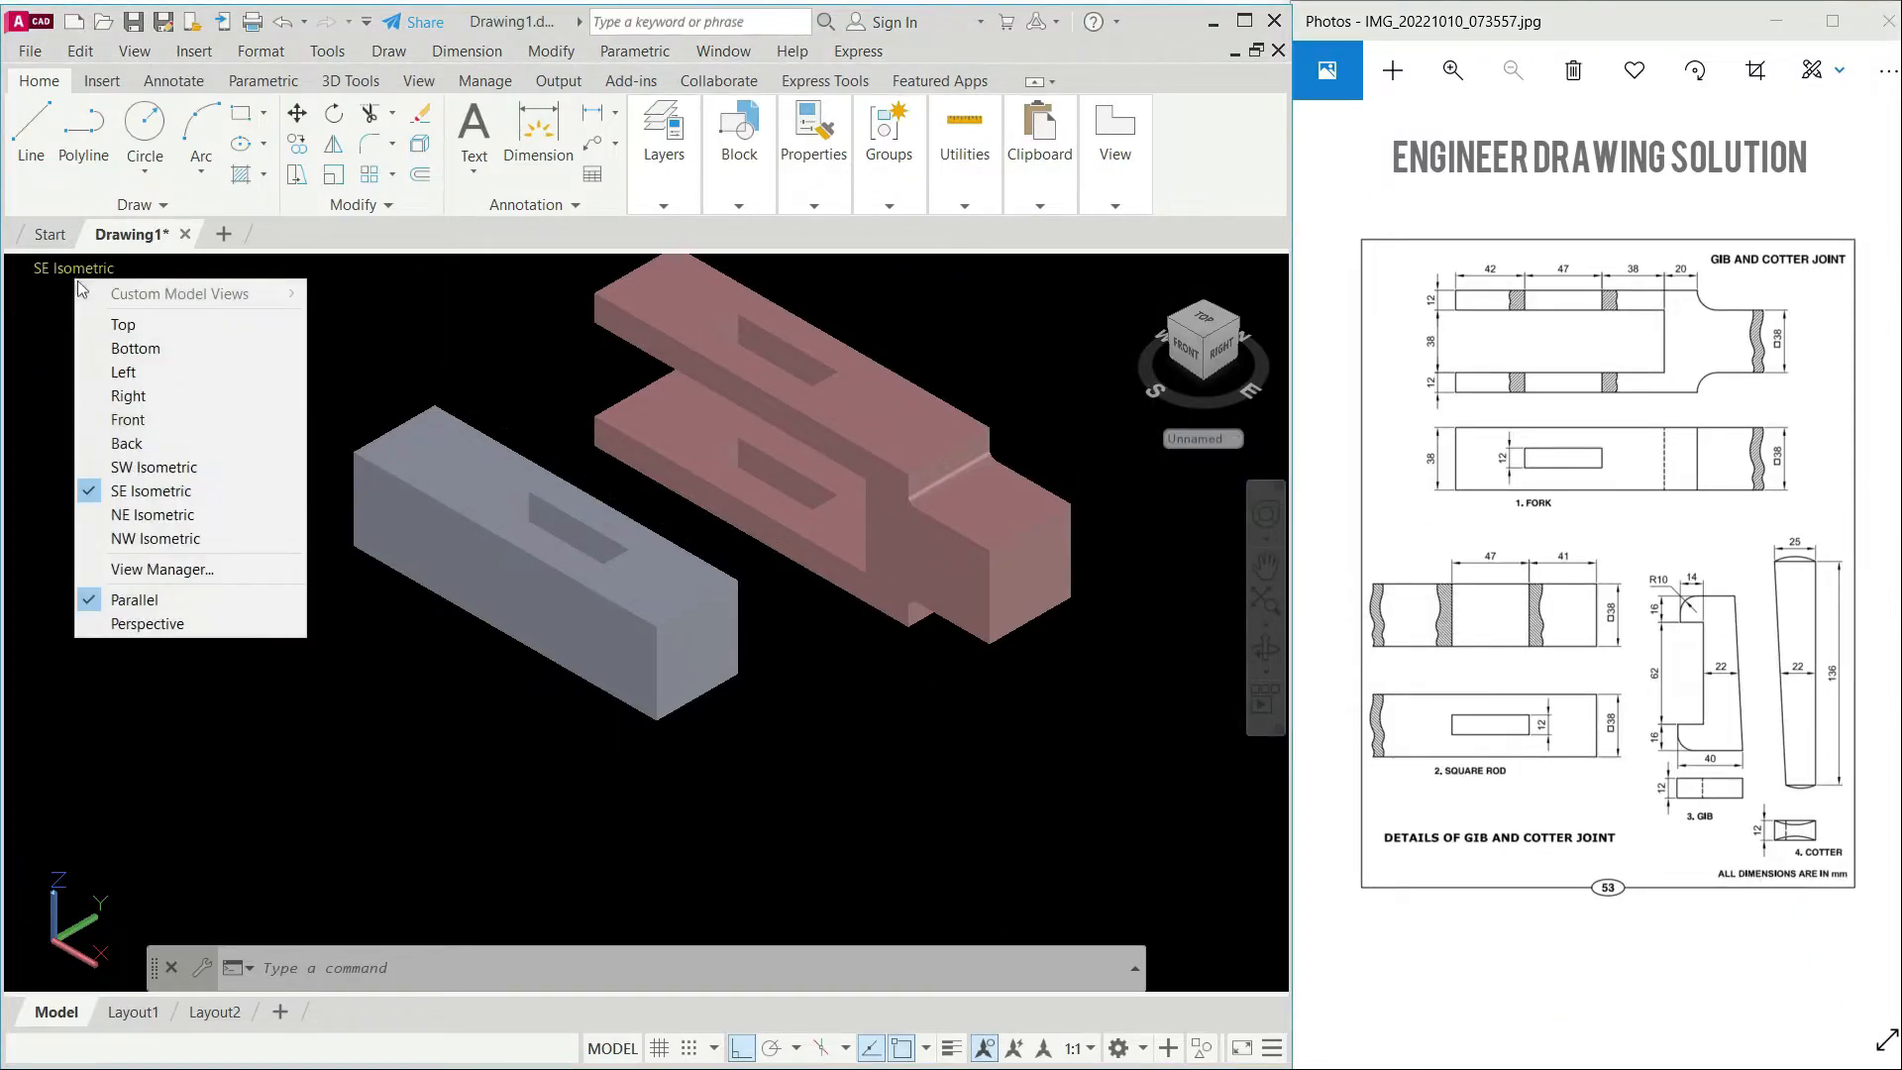
click(135, 423)
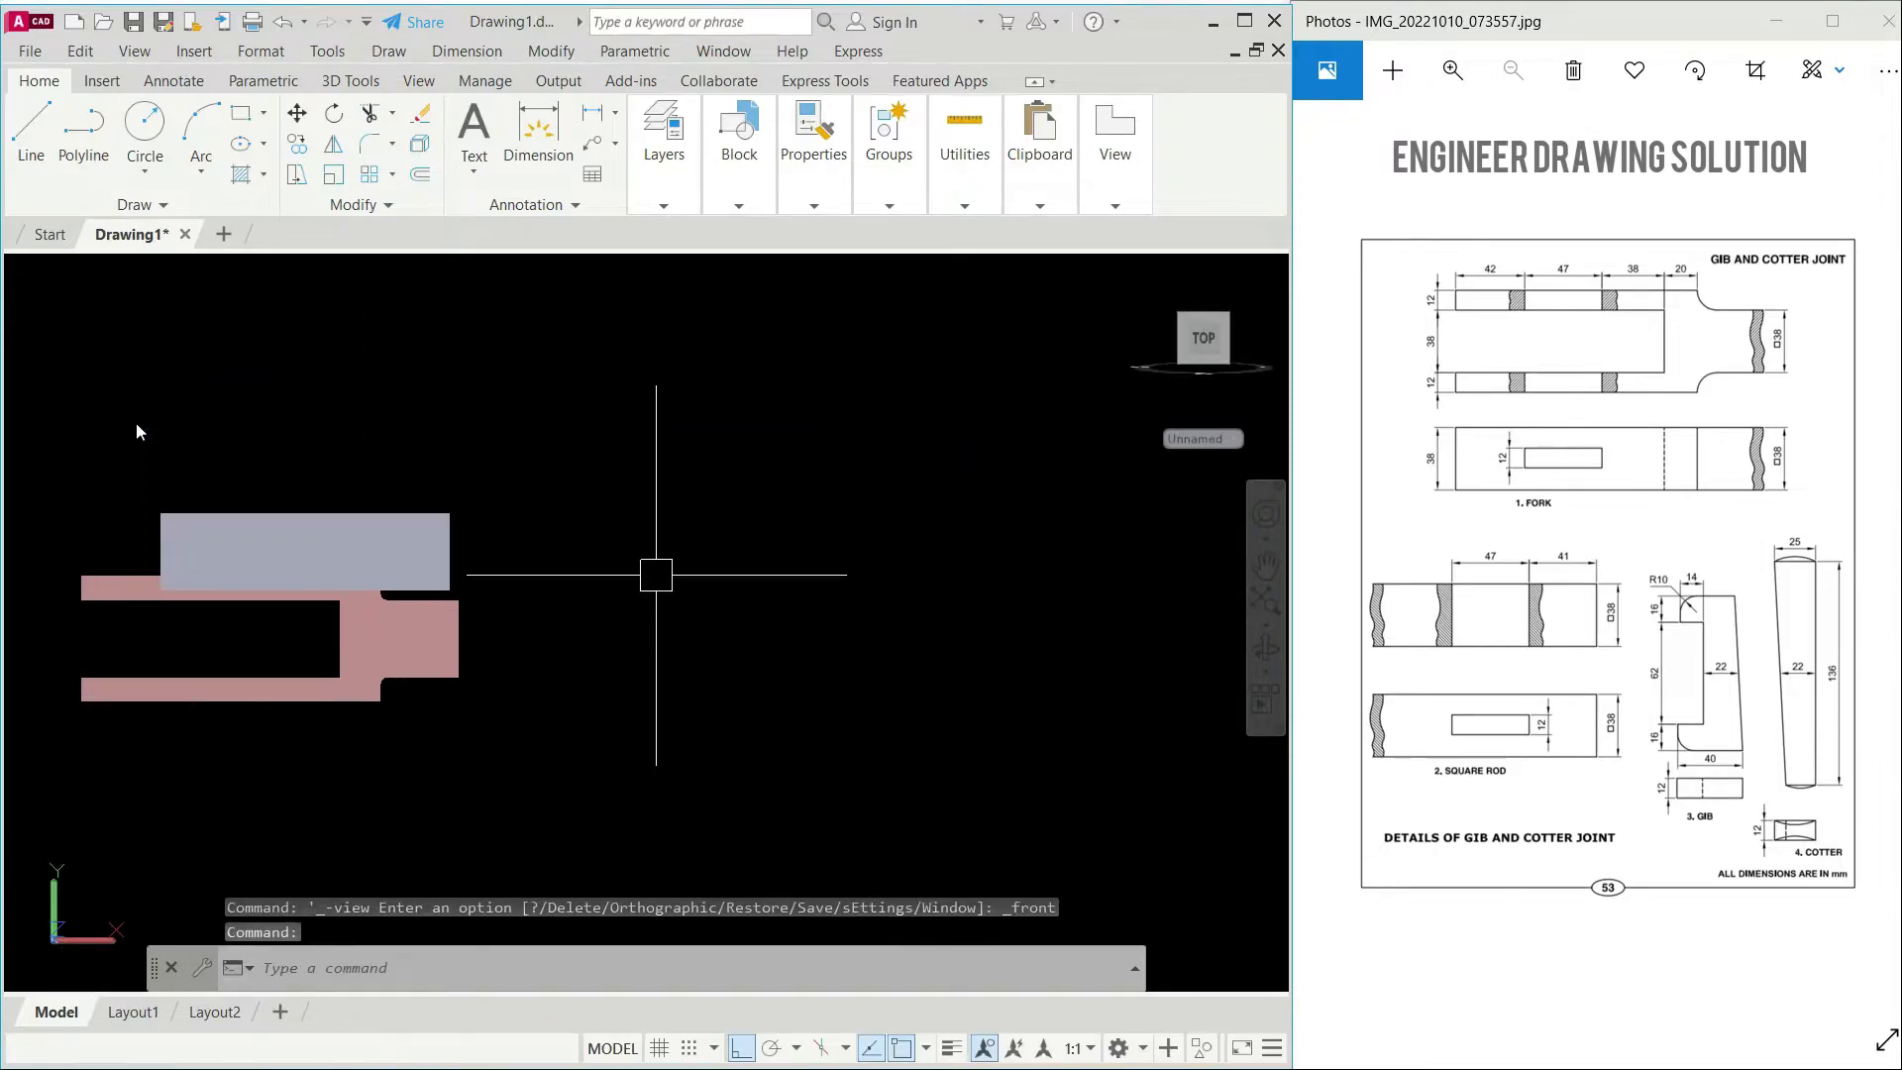
click(31, 149)
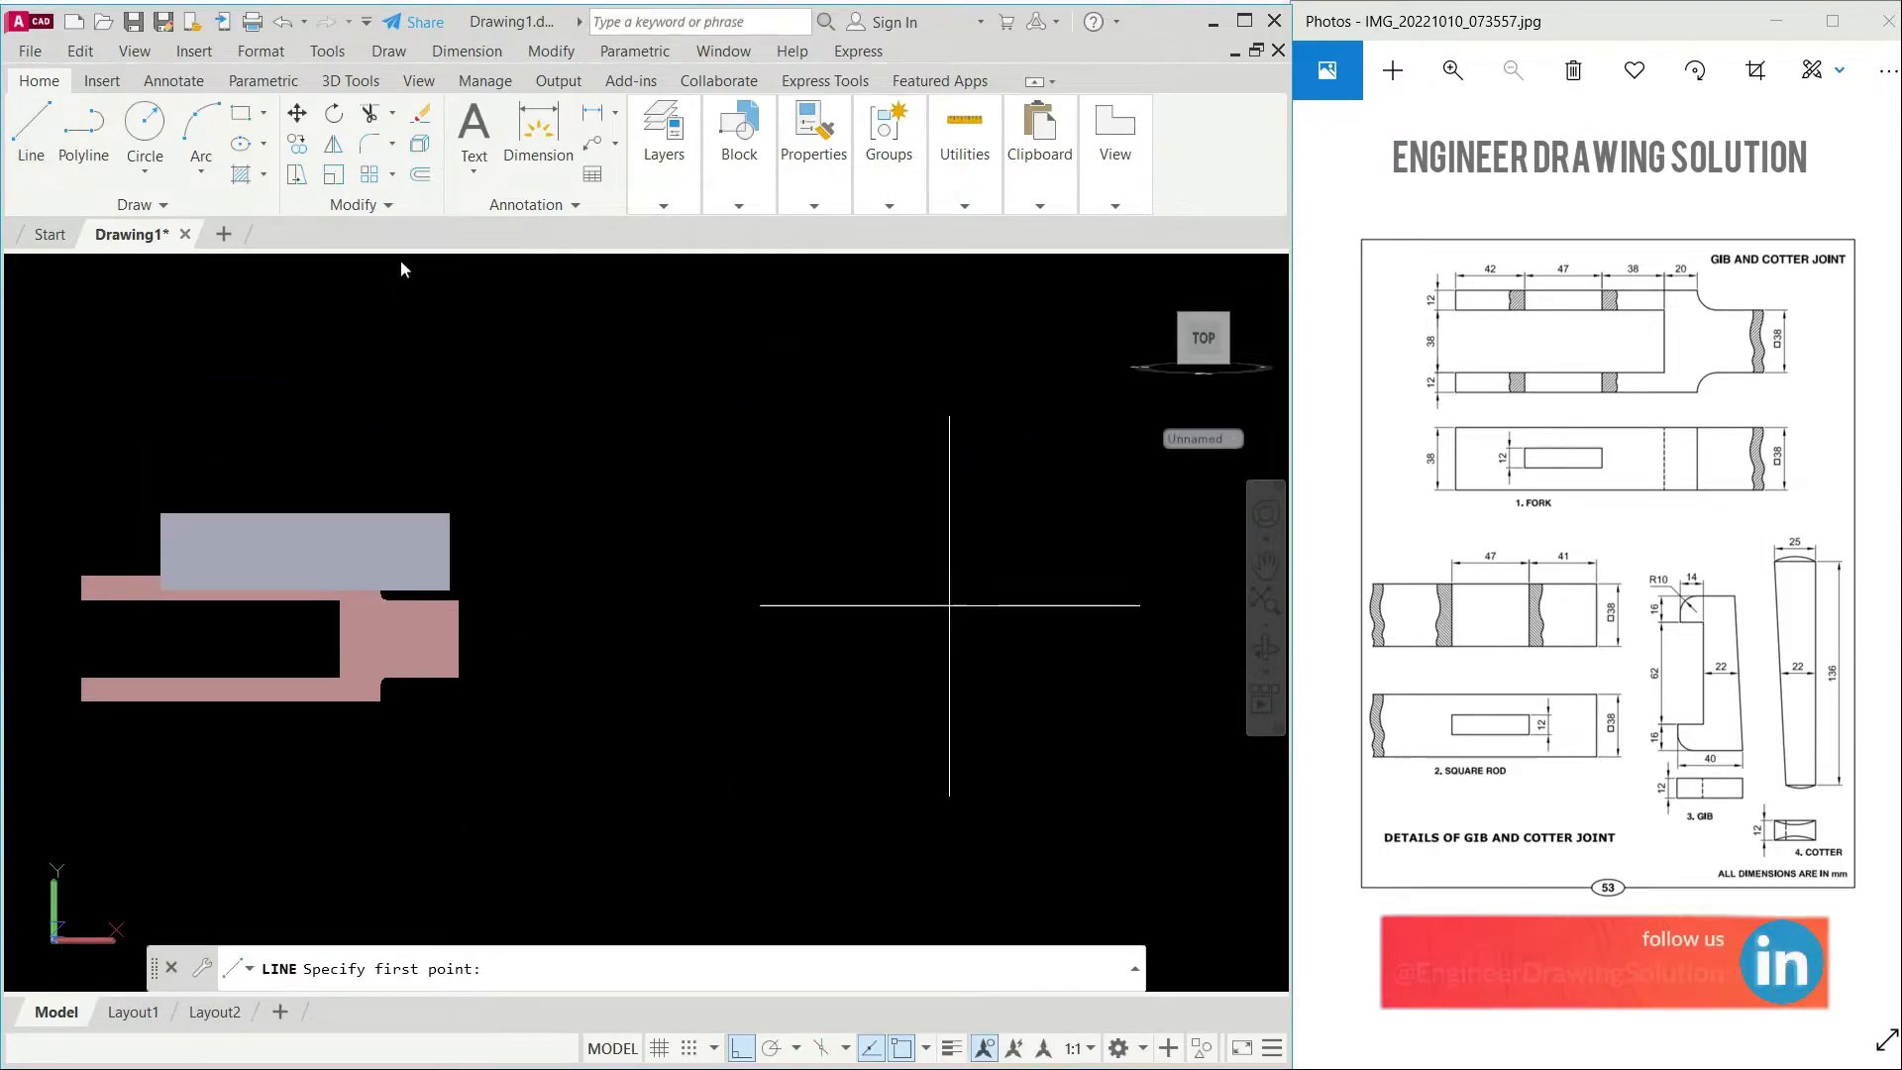
click(745, 747)
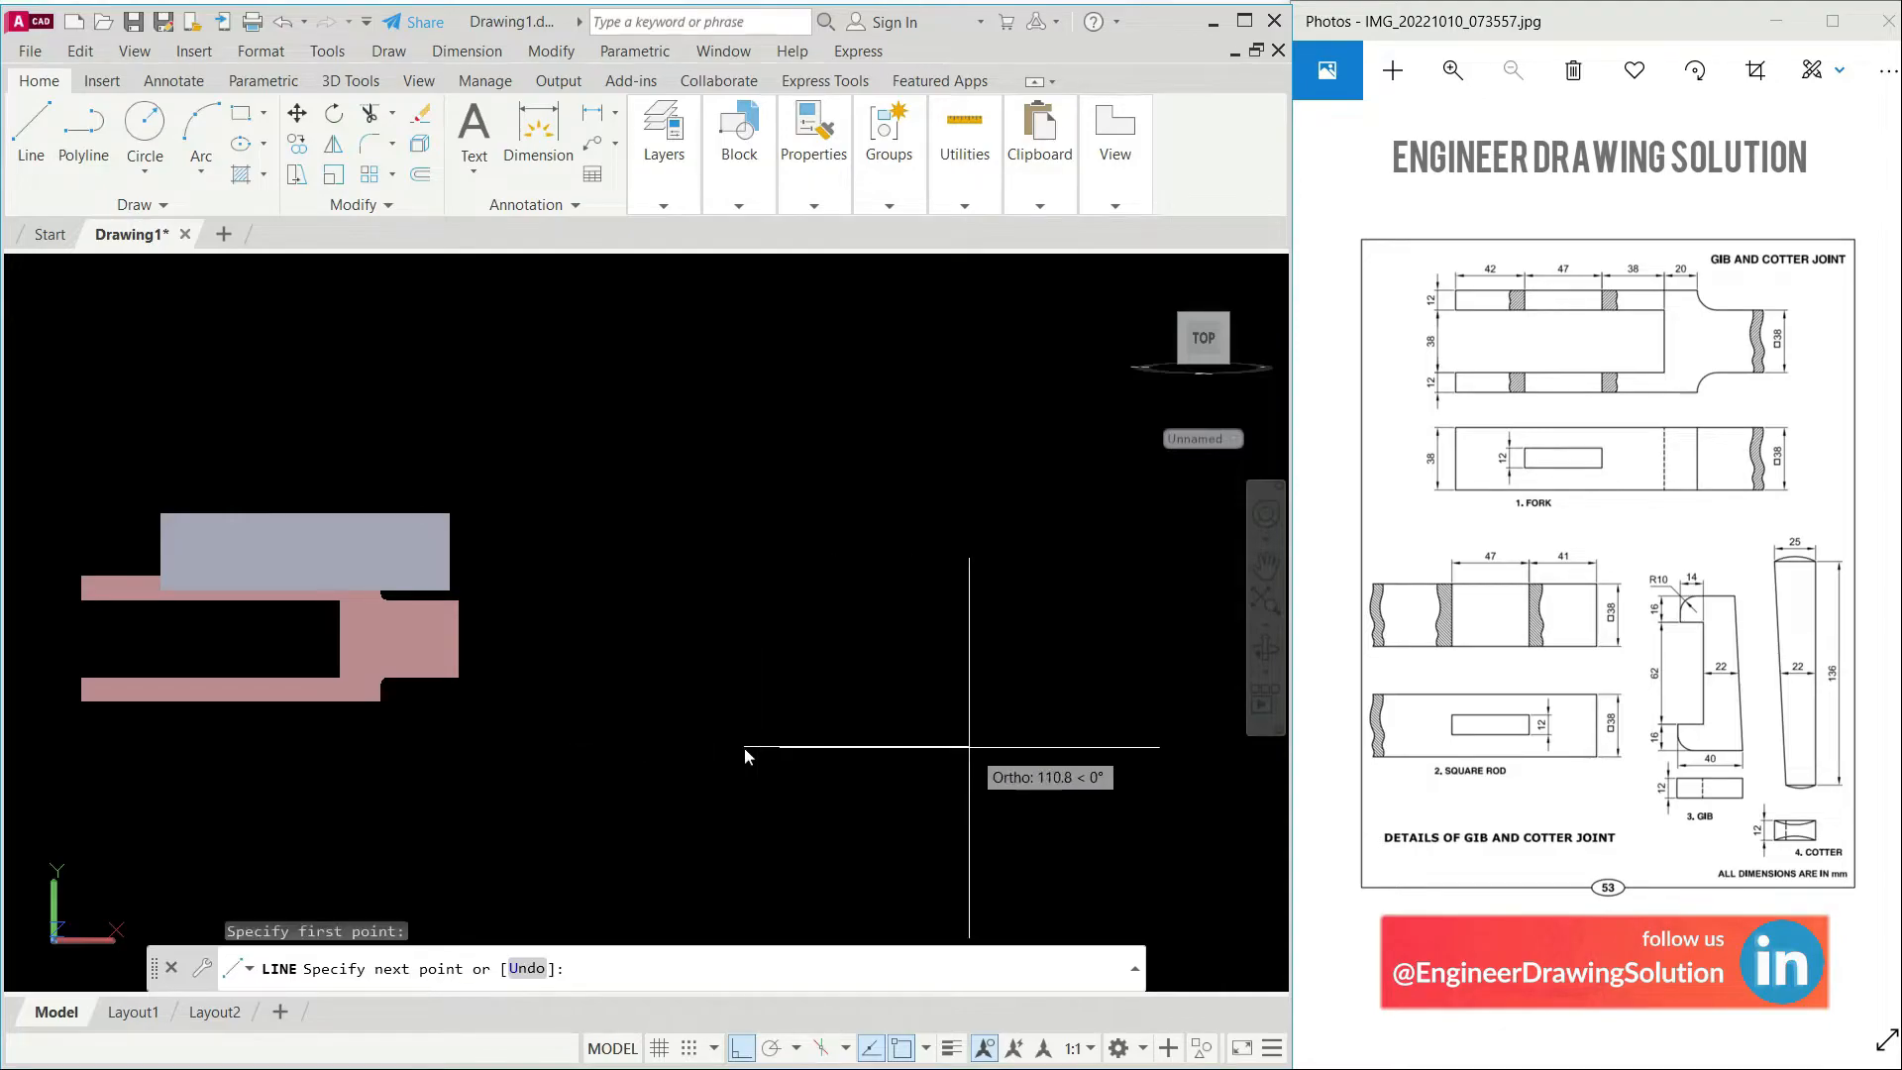
text(40)
key(Return)
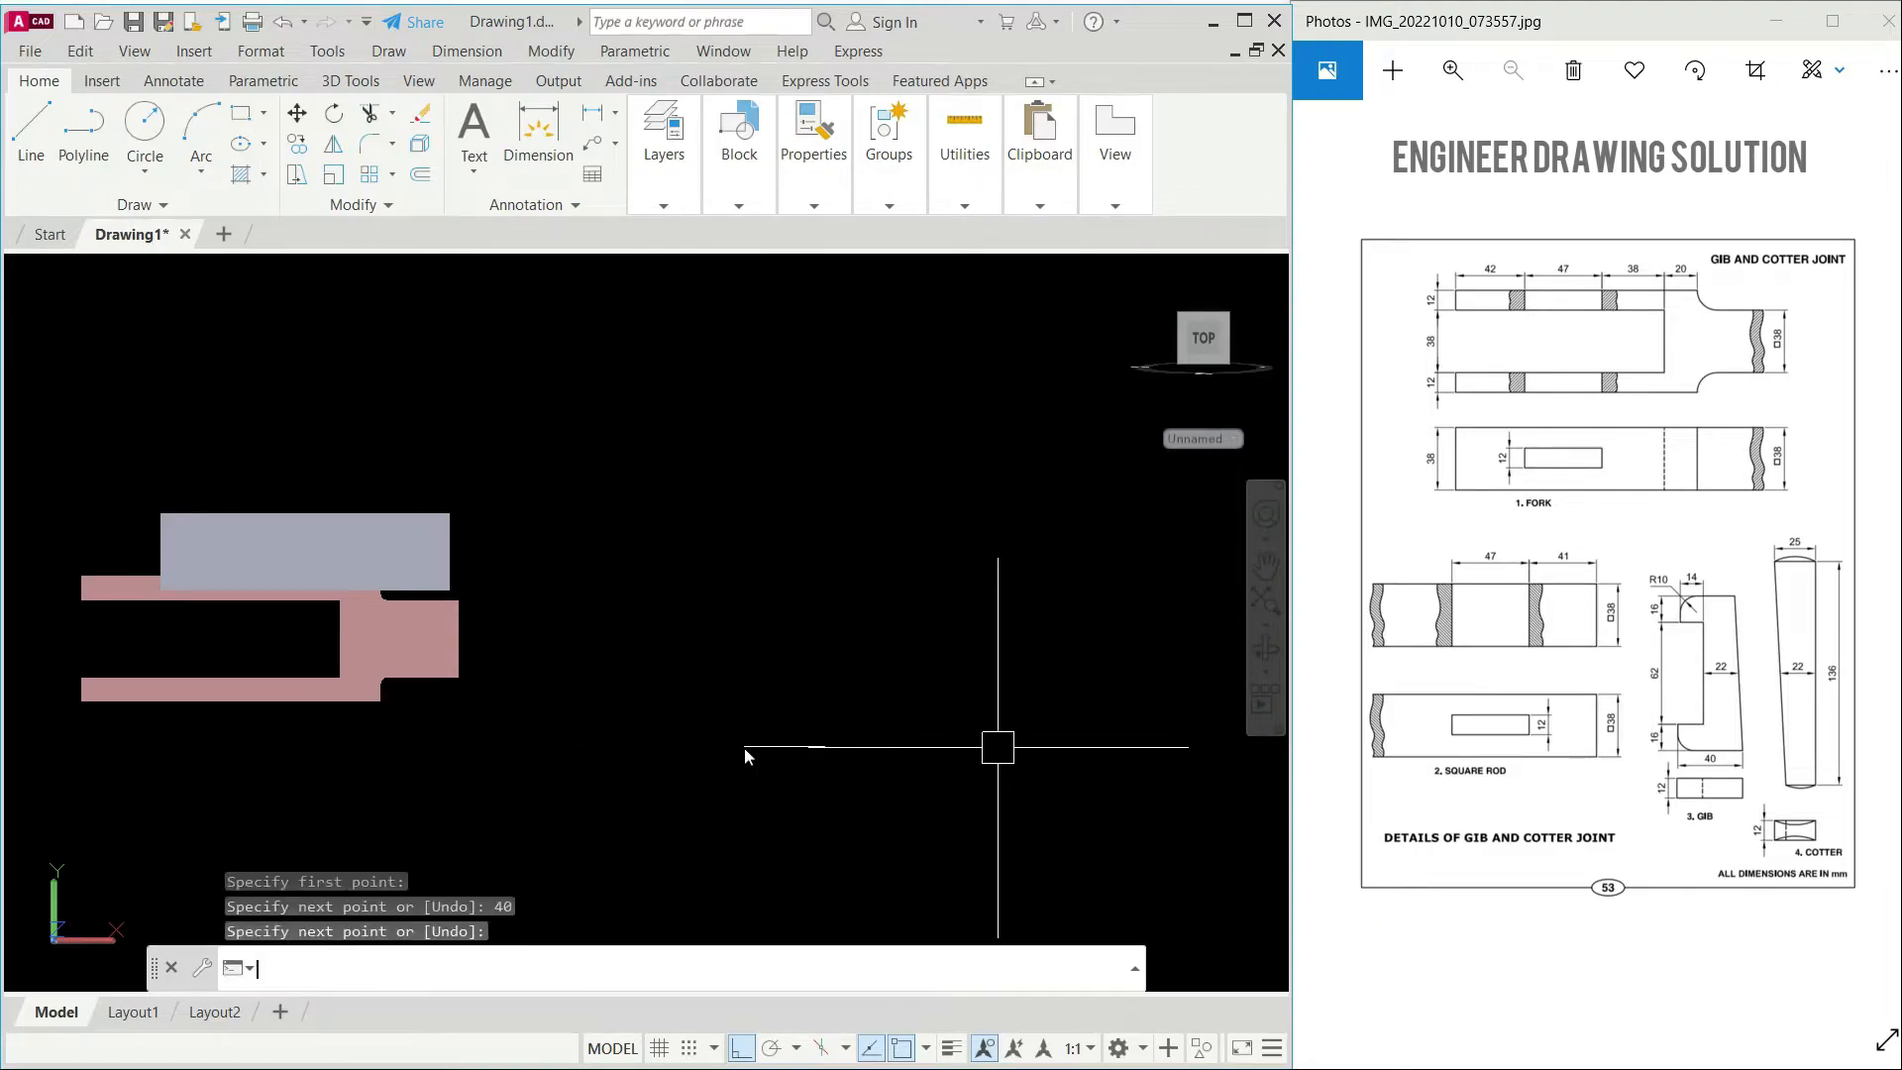
key(Return)
Step: Draw the gib's lower hook from the base line's left end: 16 mm up and 14 mm to the right
scroll(745, 751, up, 3)
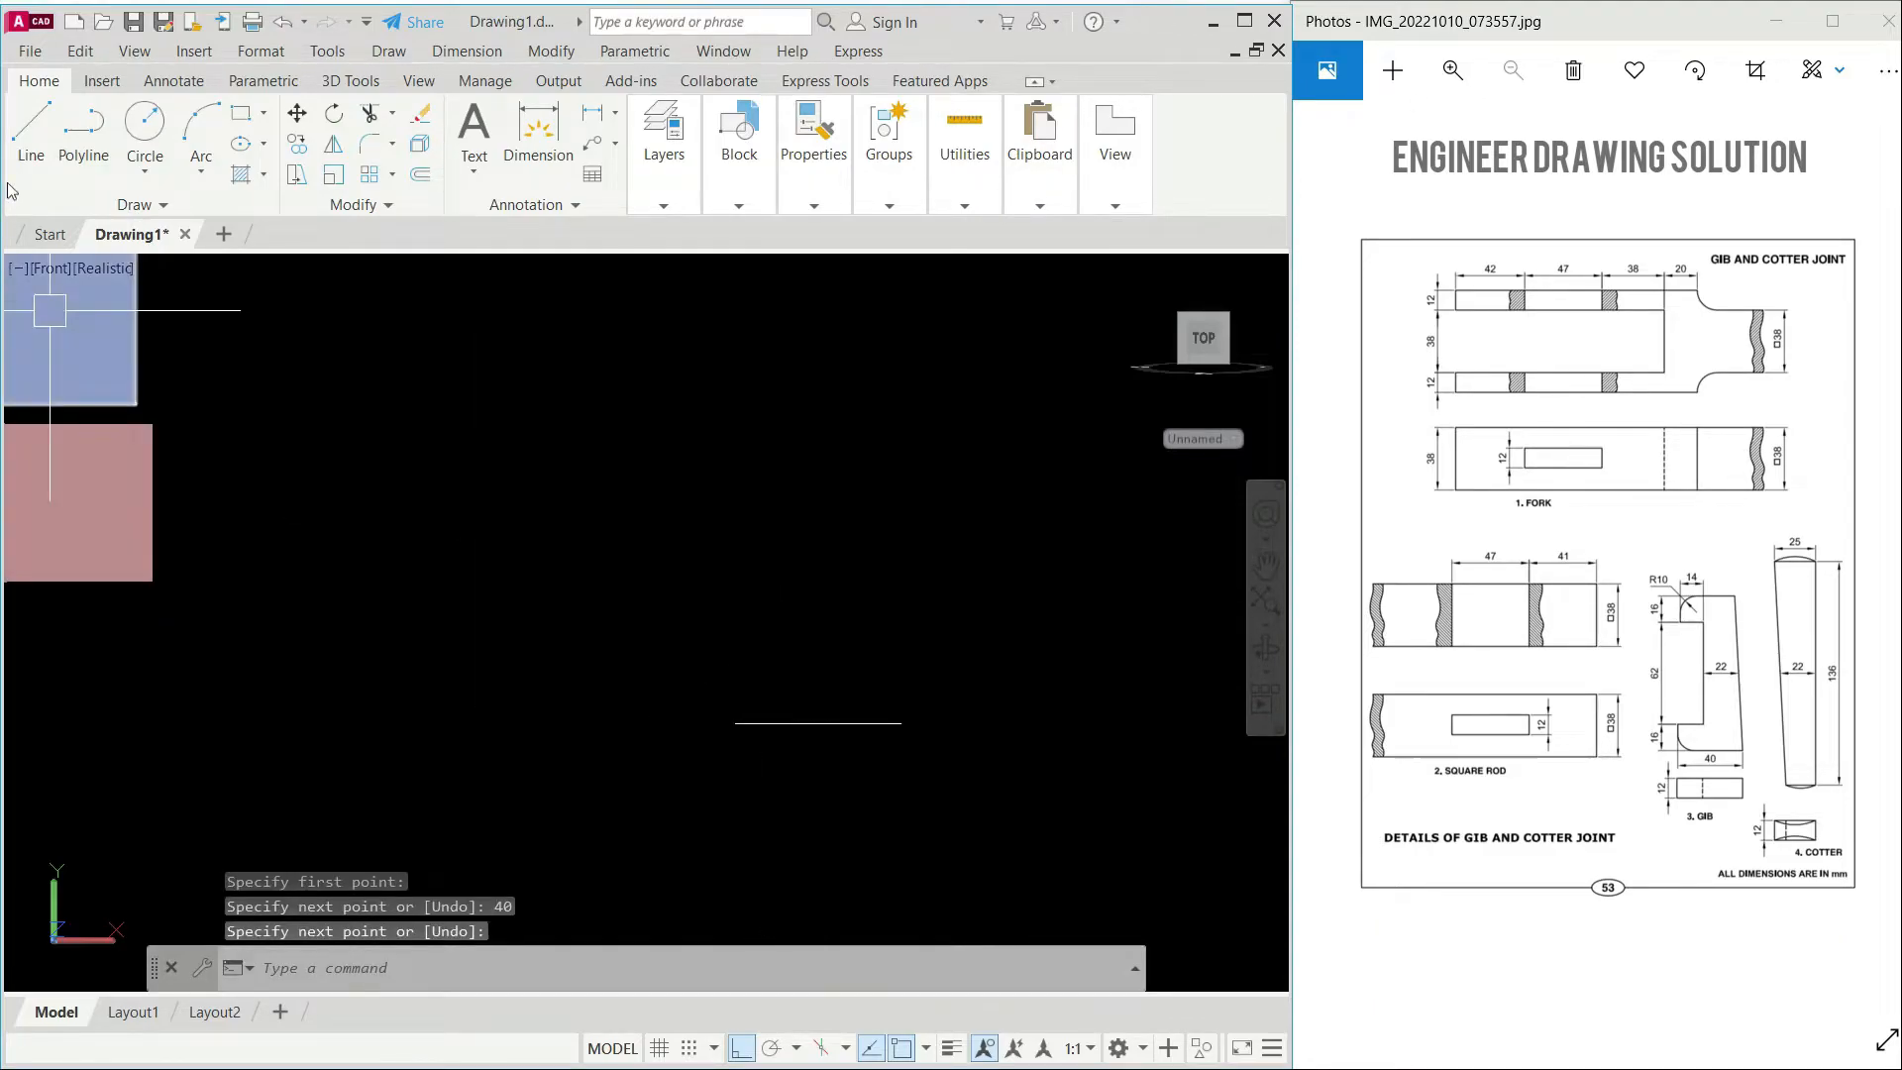
key(Return)
click(738, 724)
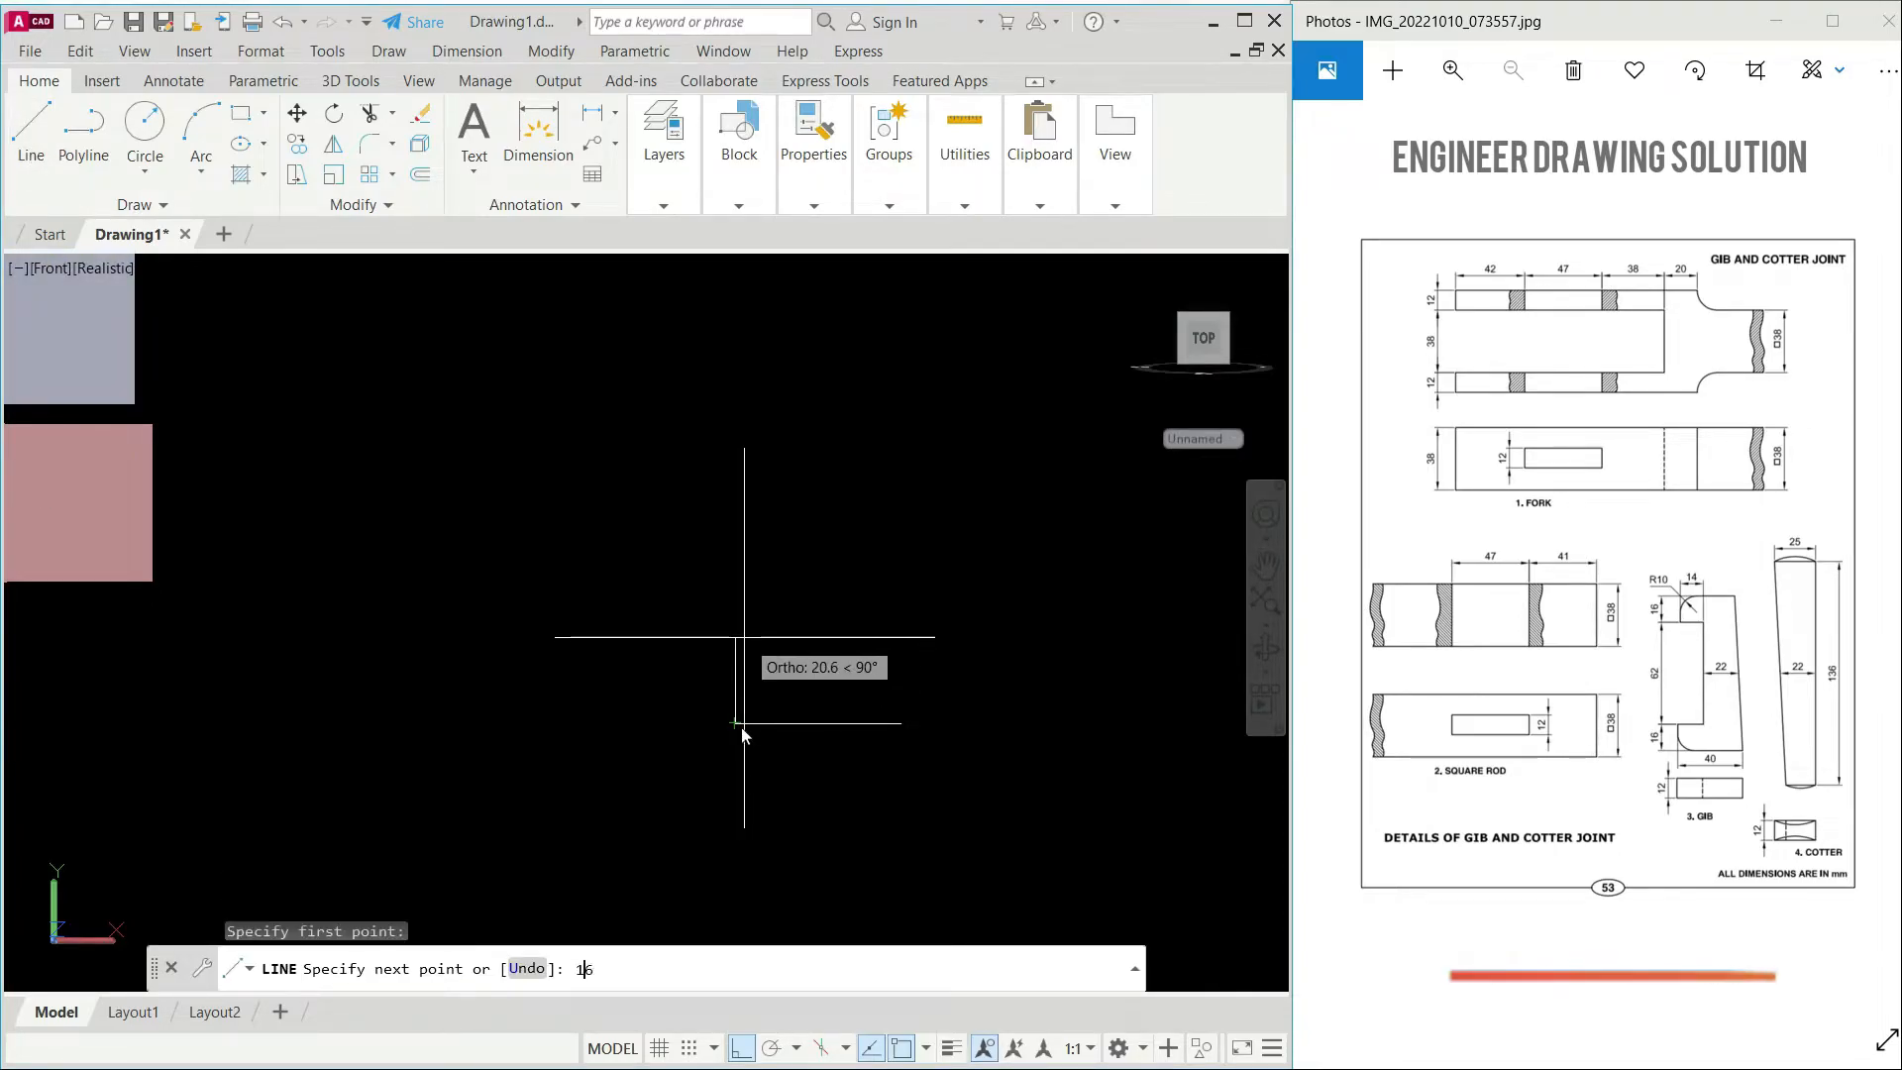
text(16)
key(Return)
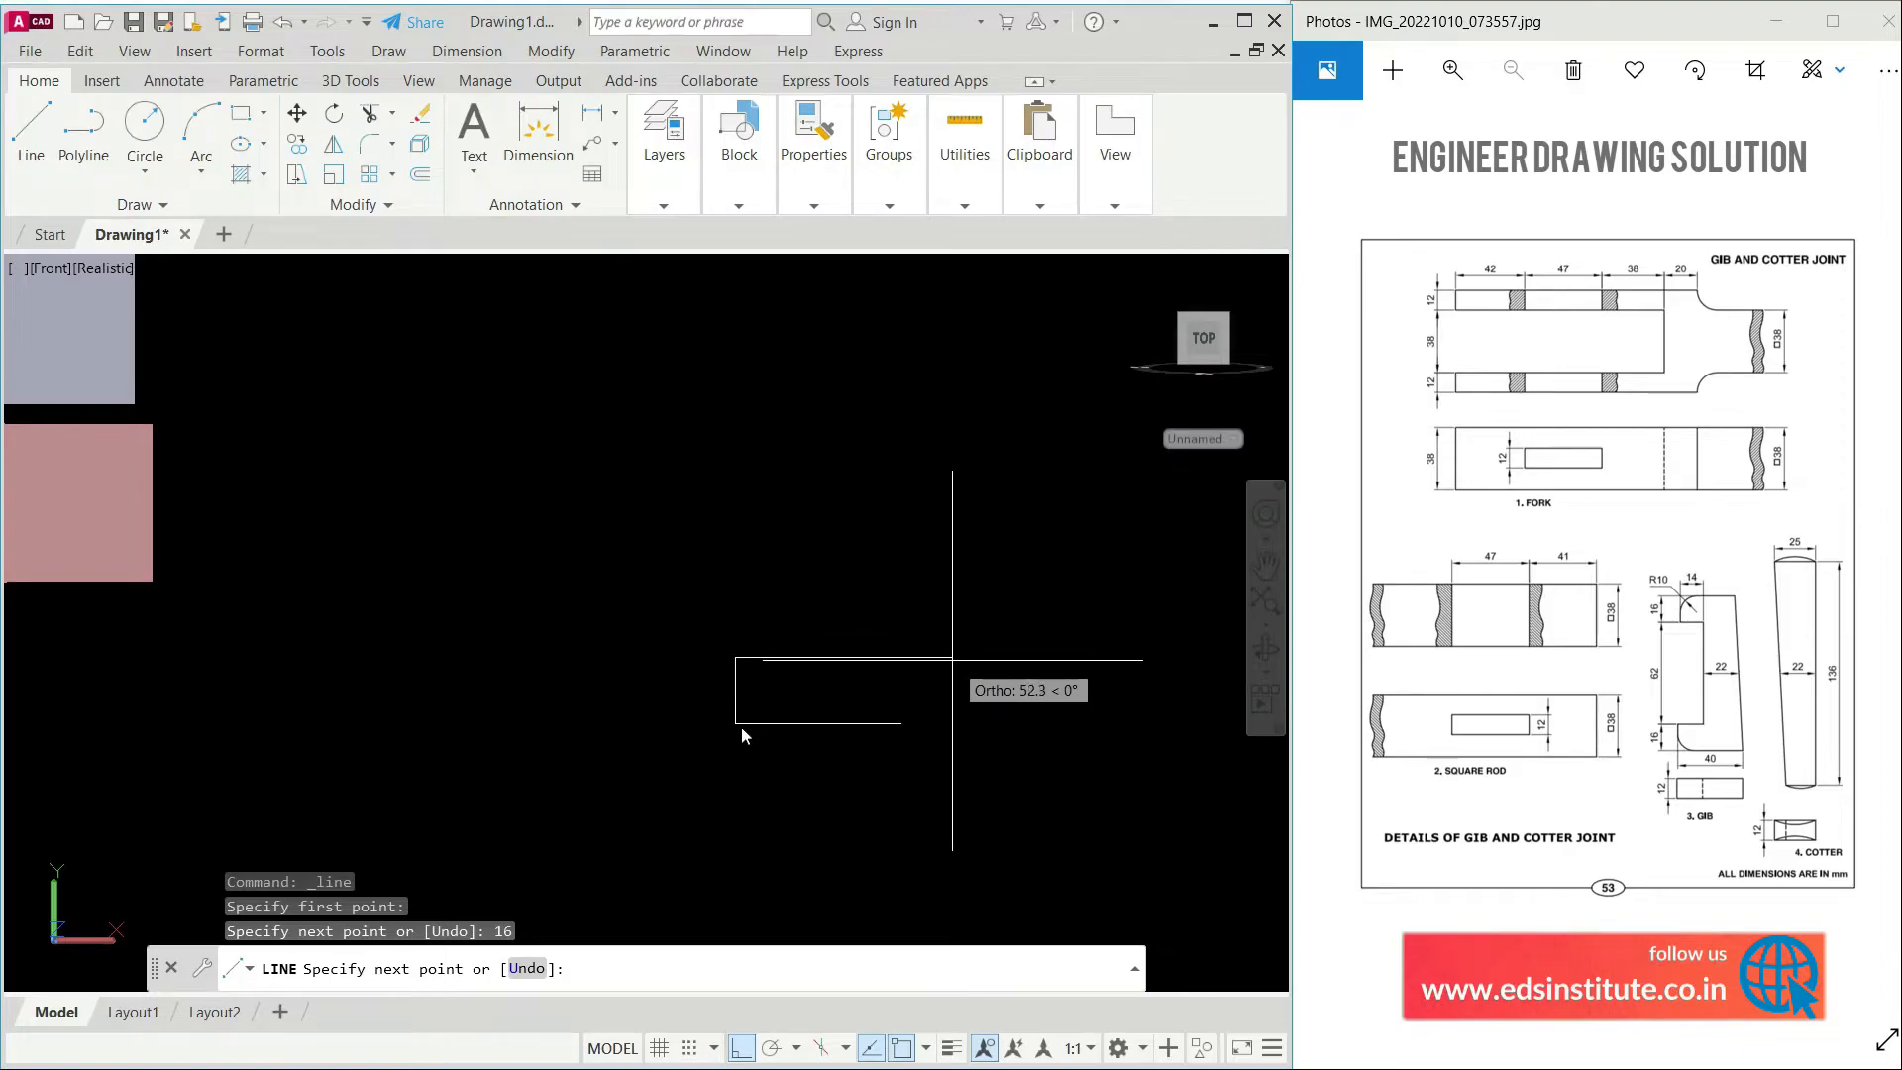
text(14)
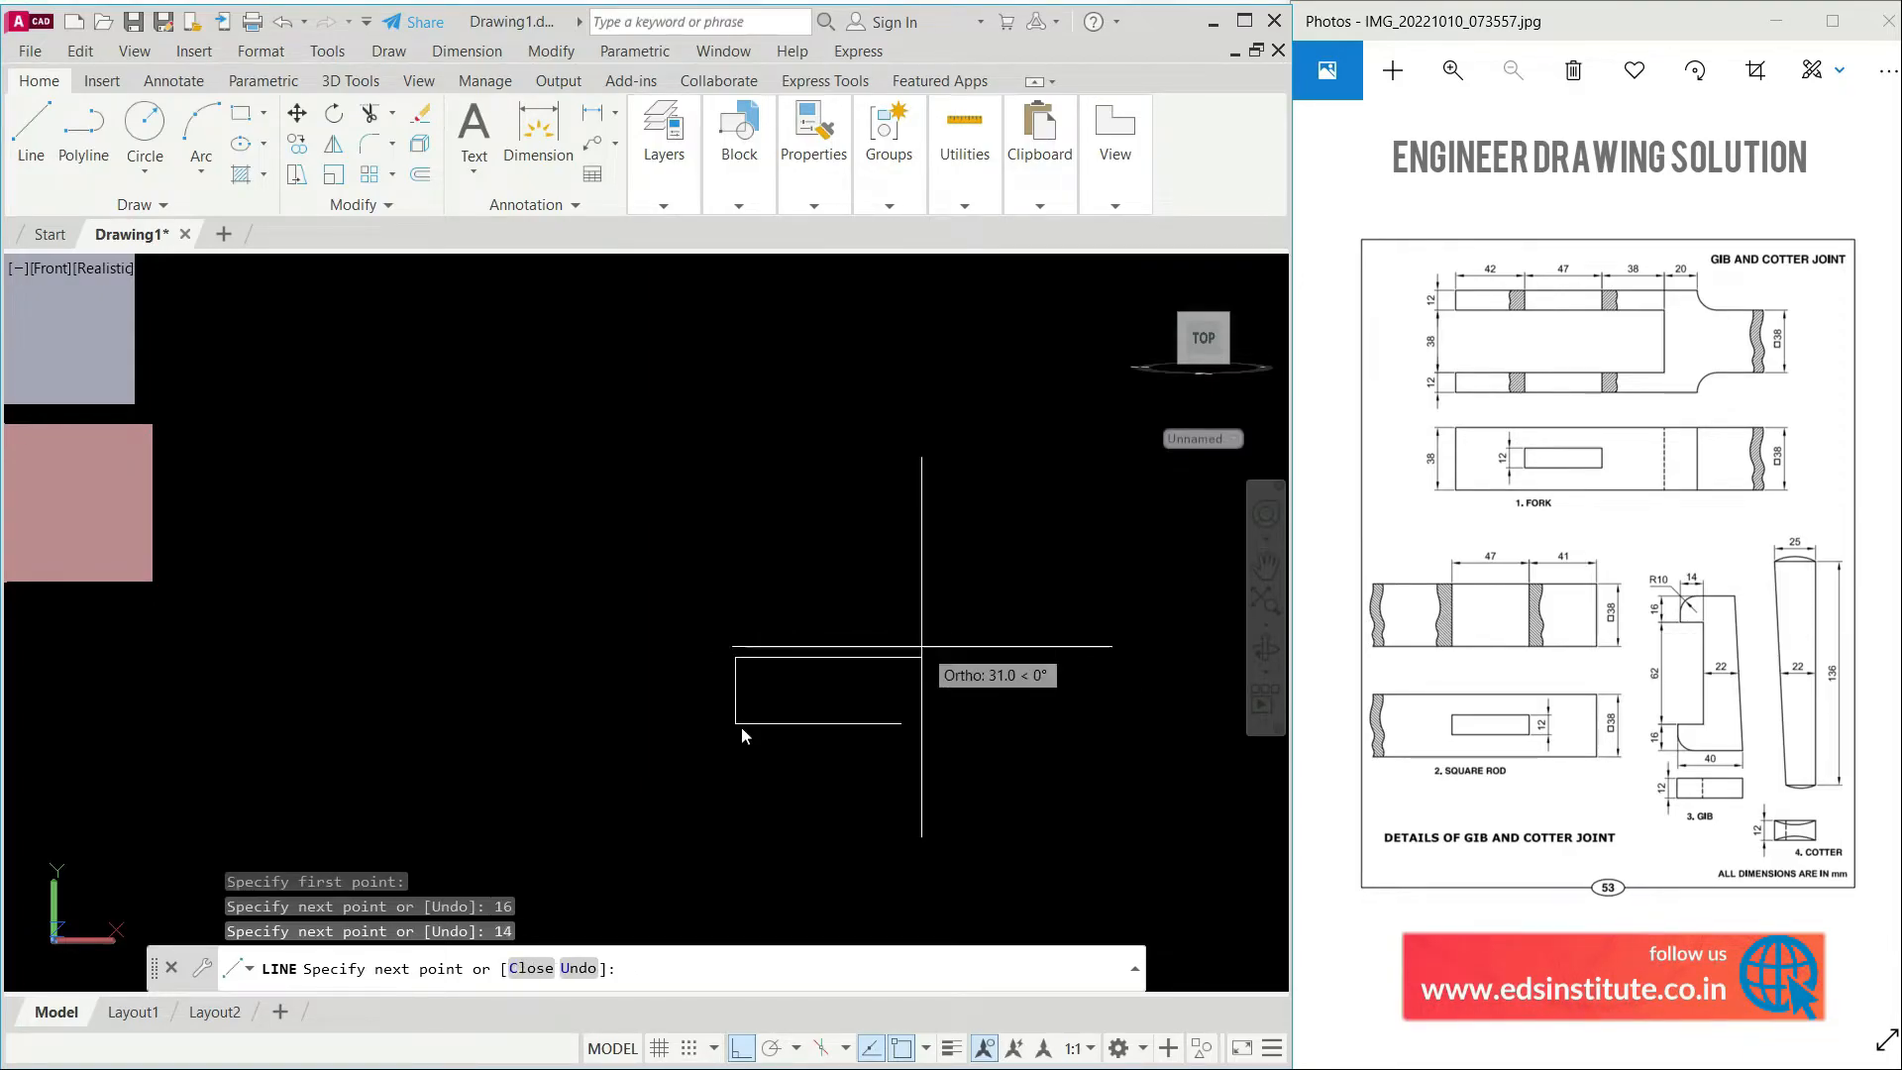
click(792, 657)
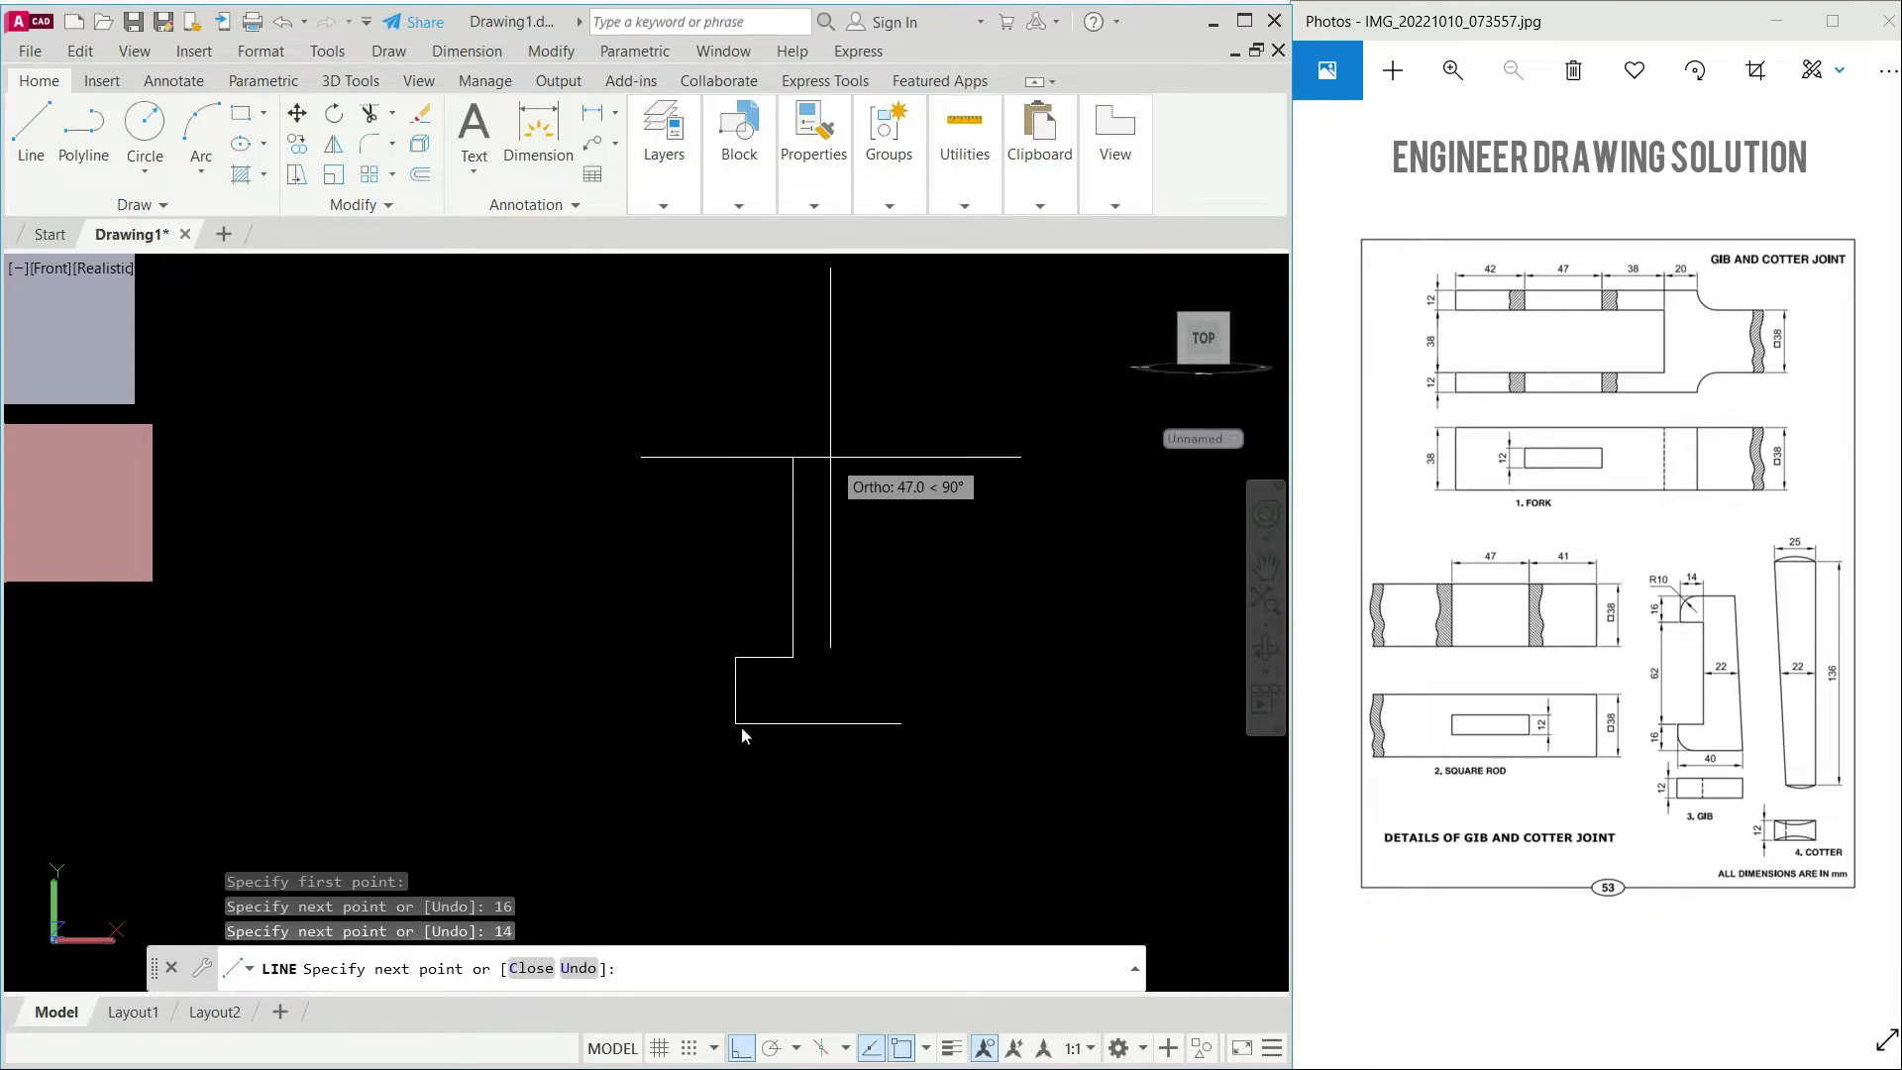
Step: Continue the gib profile 62 mm up, 14 mm left and 16 mm up, finishing with a horizontal top edge longer than the base
text(62)
key(Return)
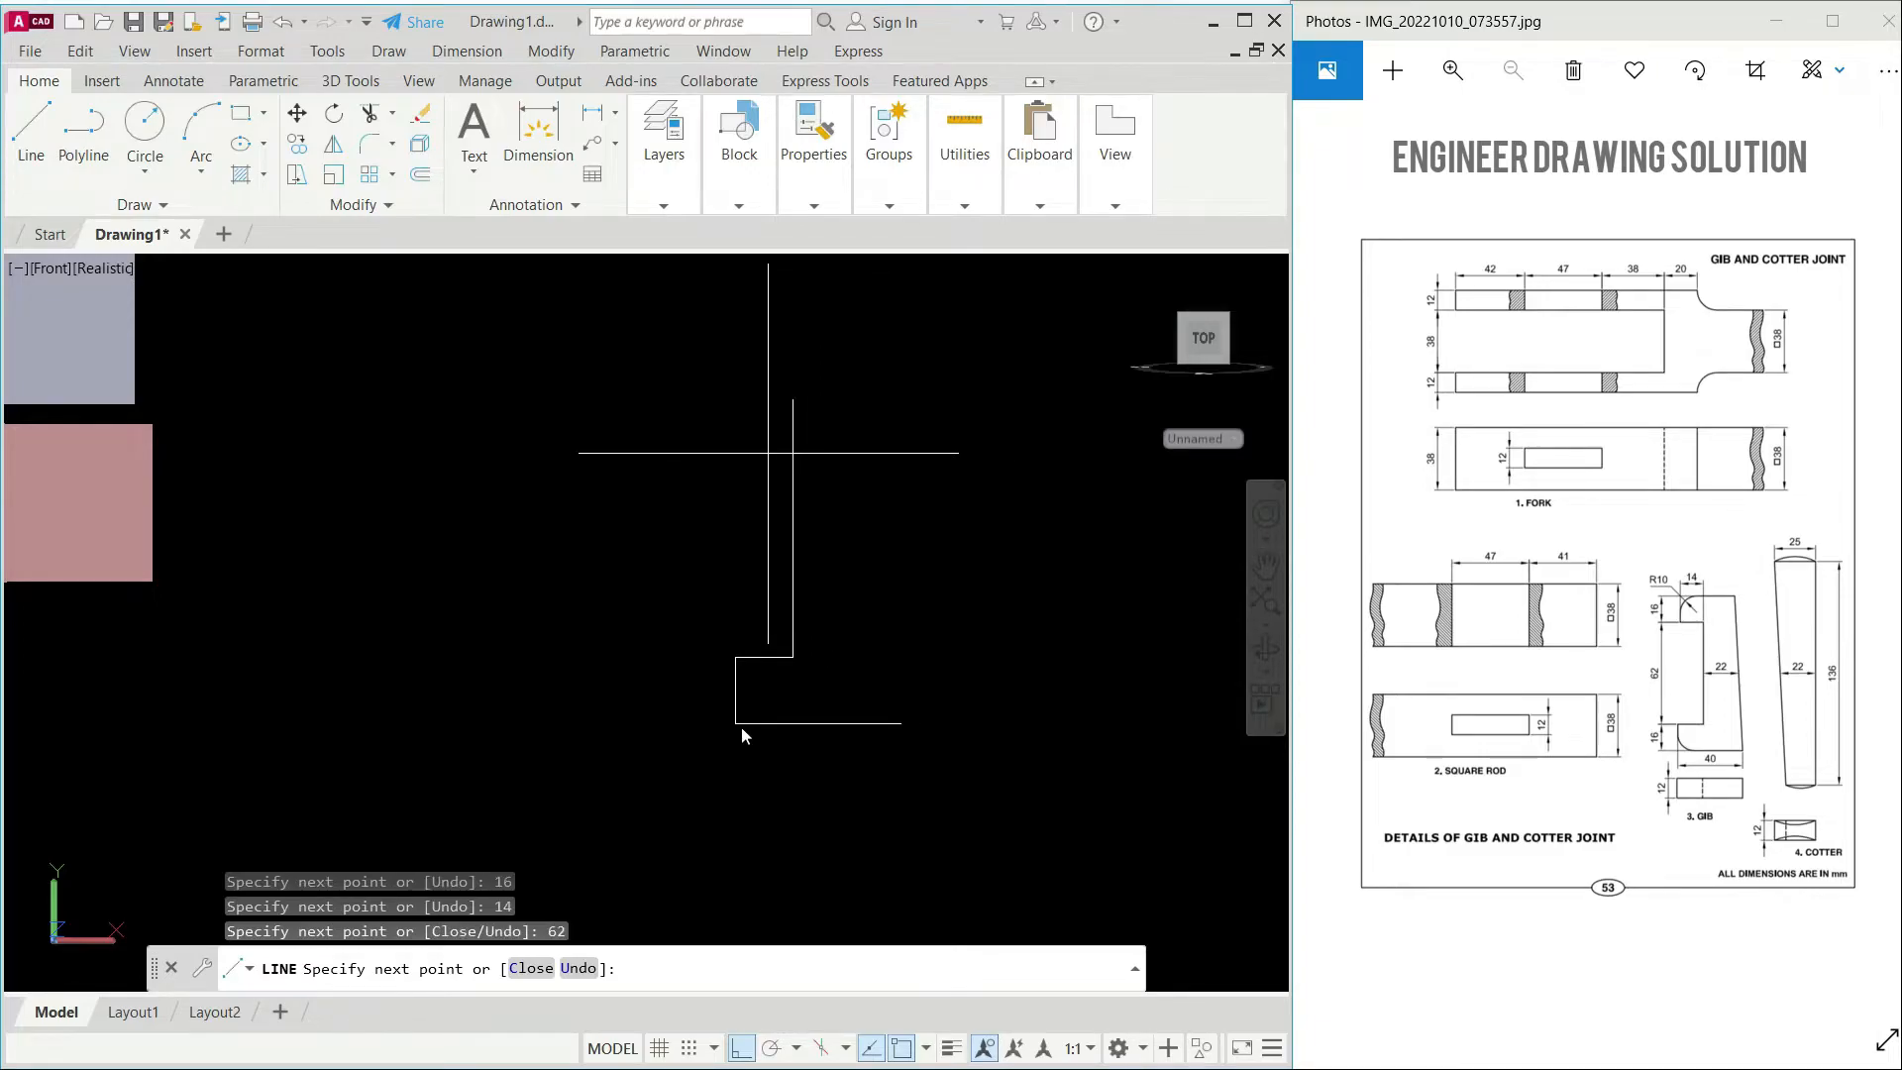
text(14)
key(Return)
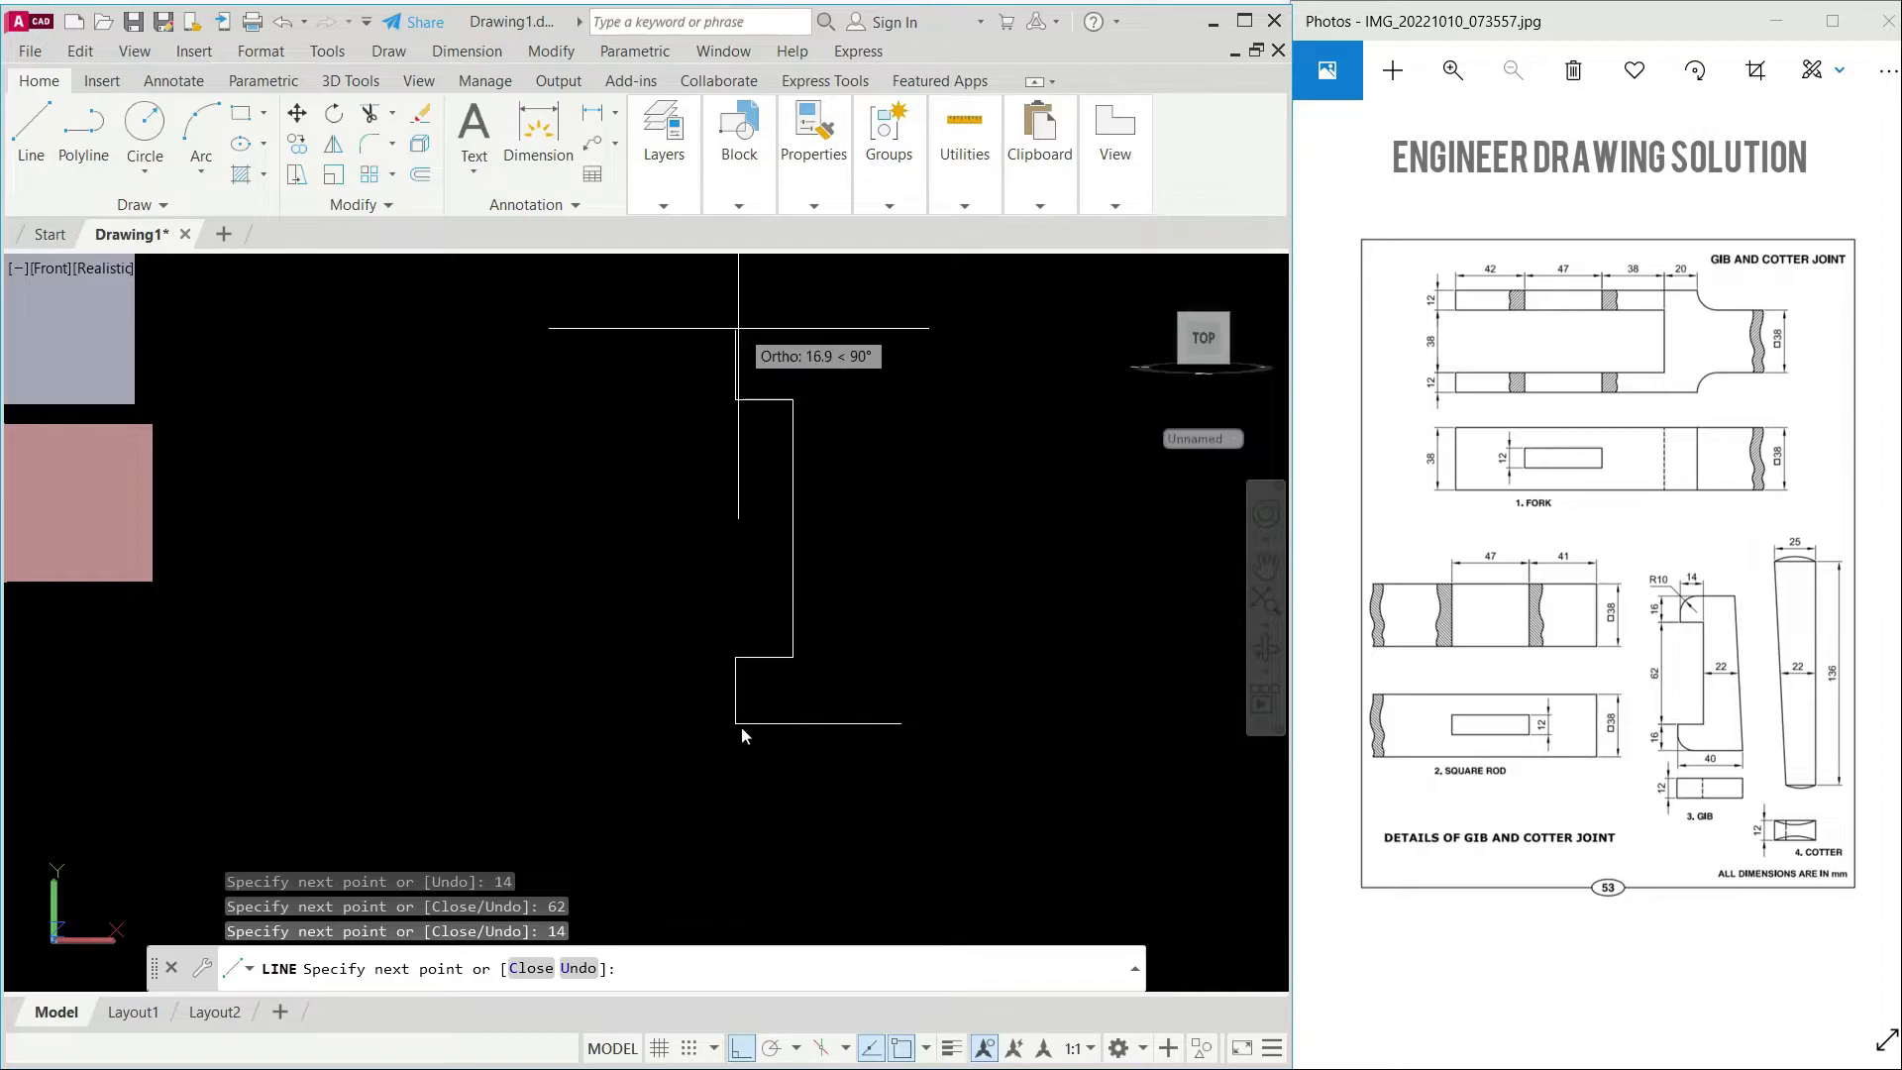
text(16)
key(Return)
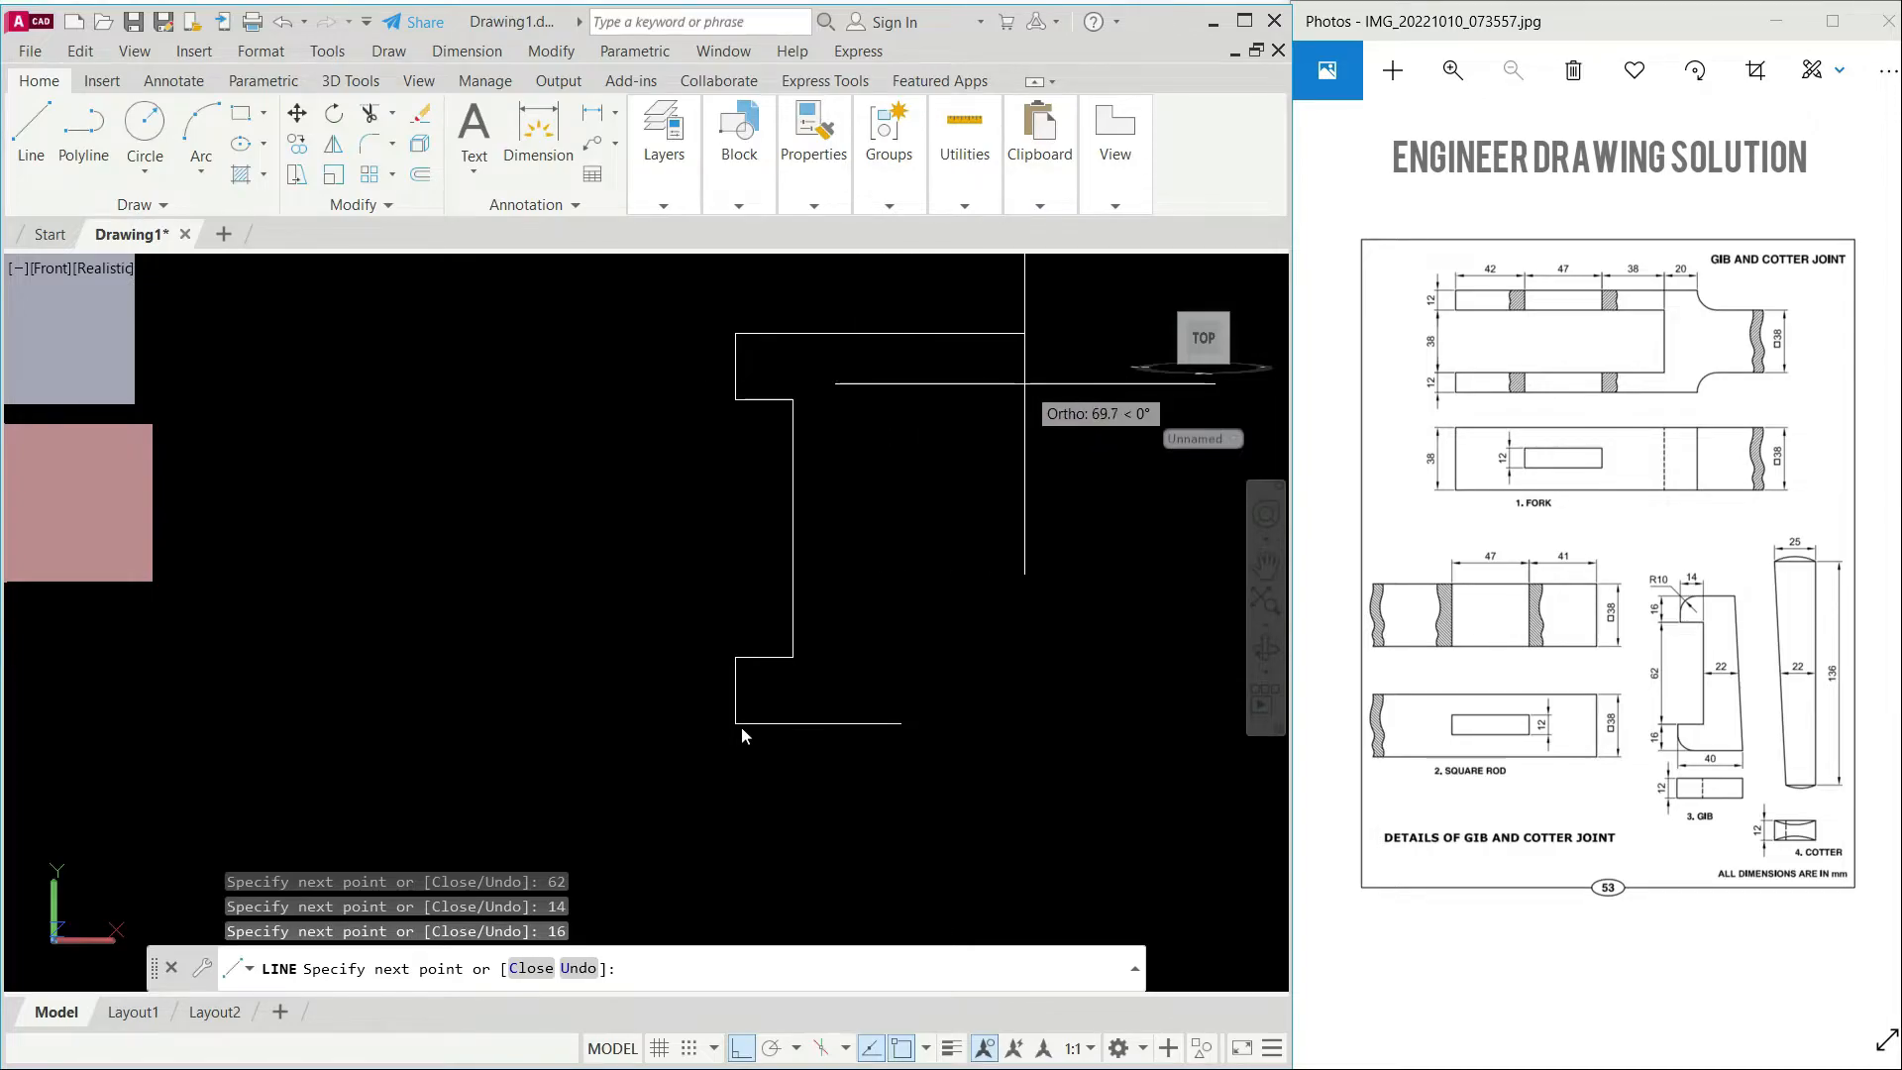
click(993, 375)
key(Return)
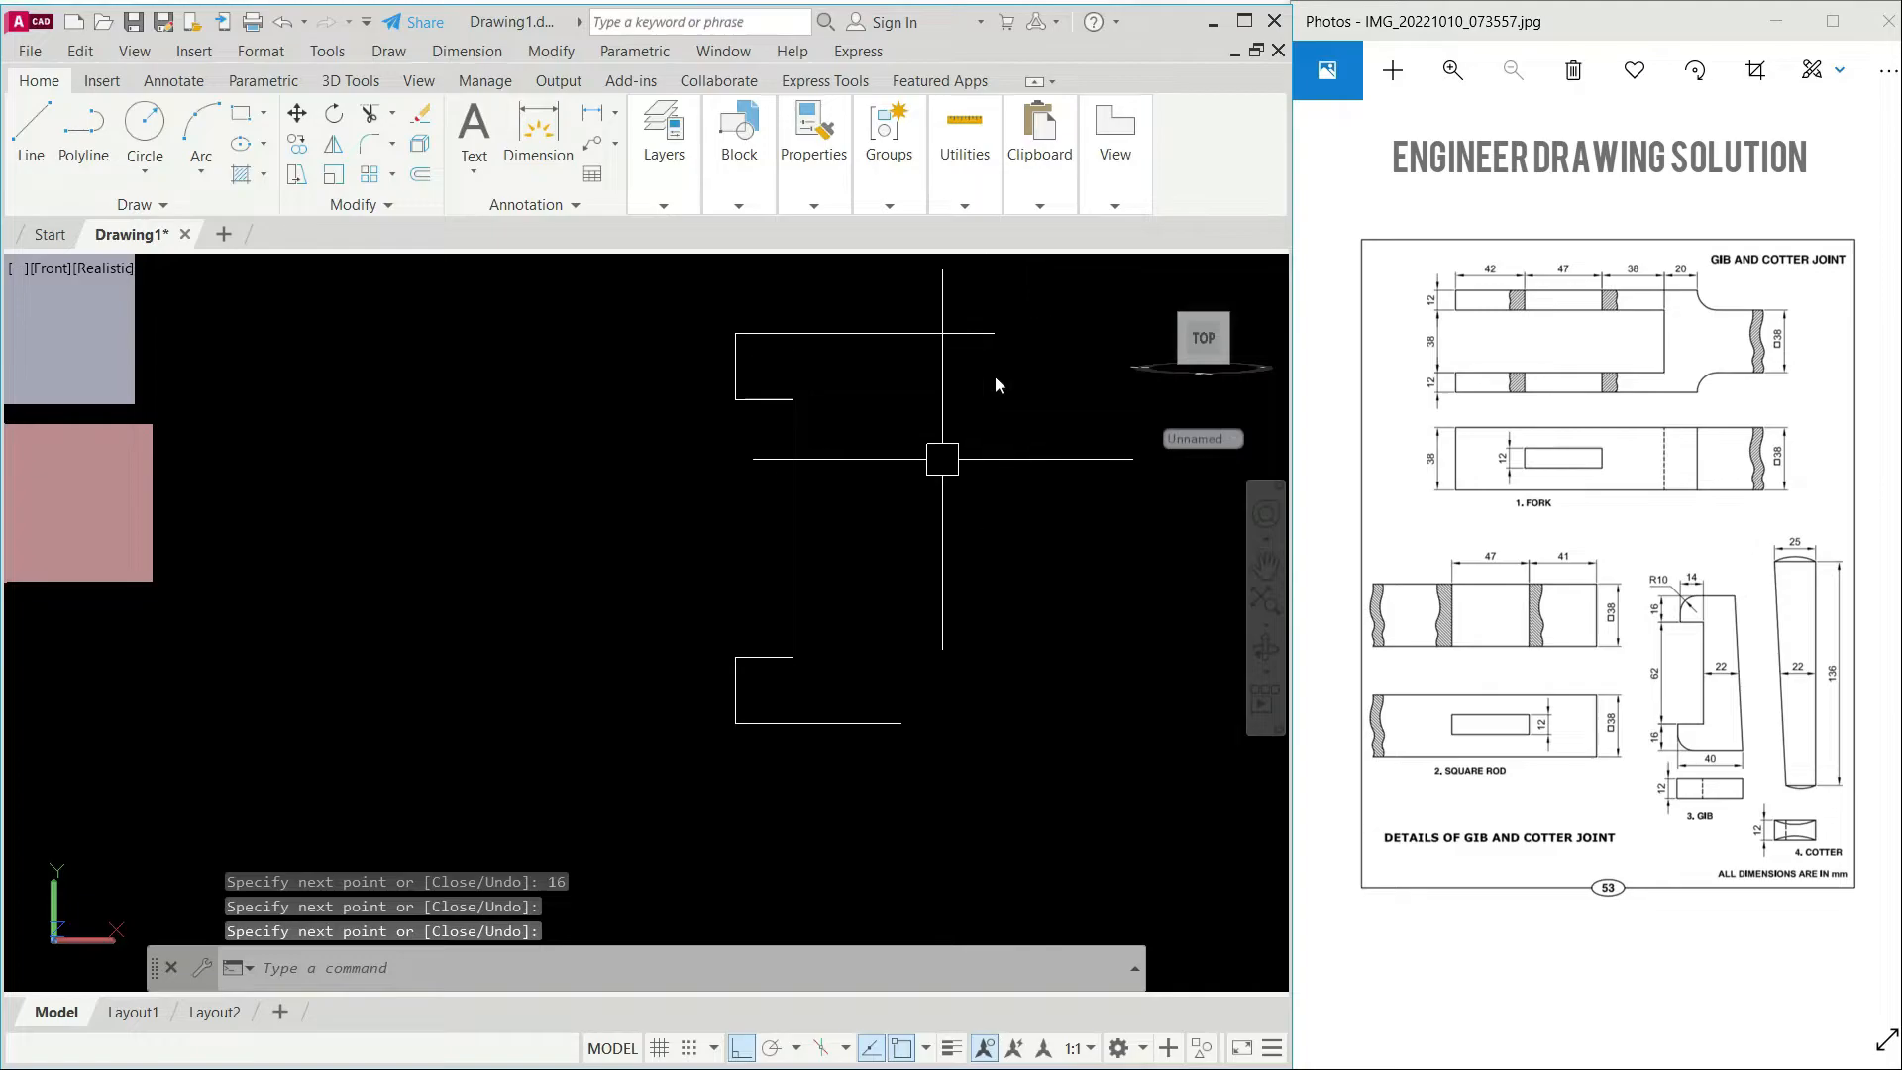
Step: Draw a 22 mm horizontal helper line to the right from the midpoint of the gib's 62 mm inner edge
middle_drag(942, 455, 594, 466)
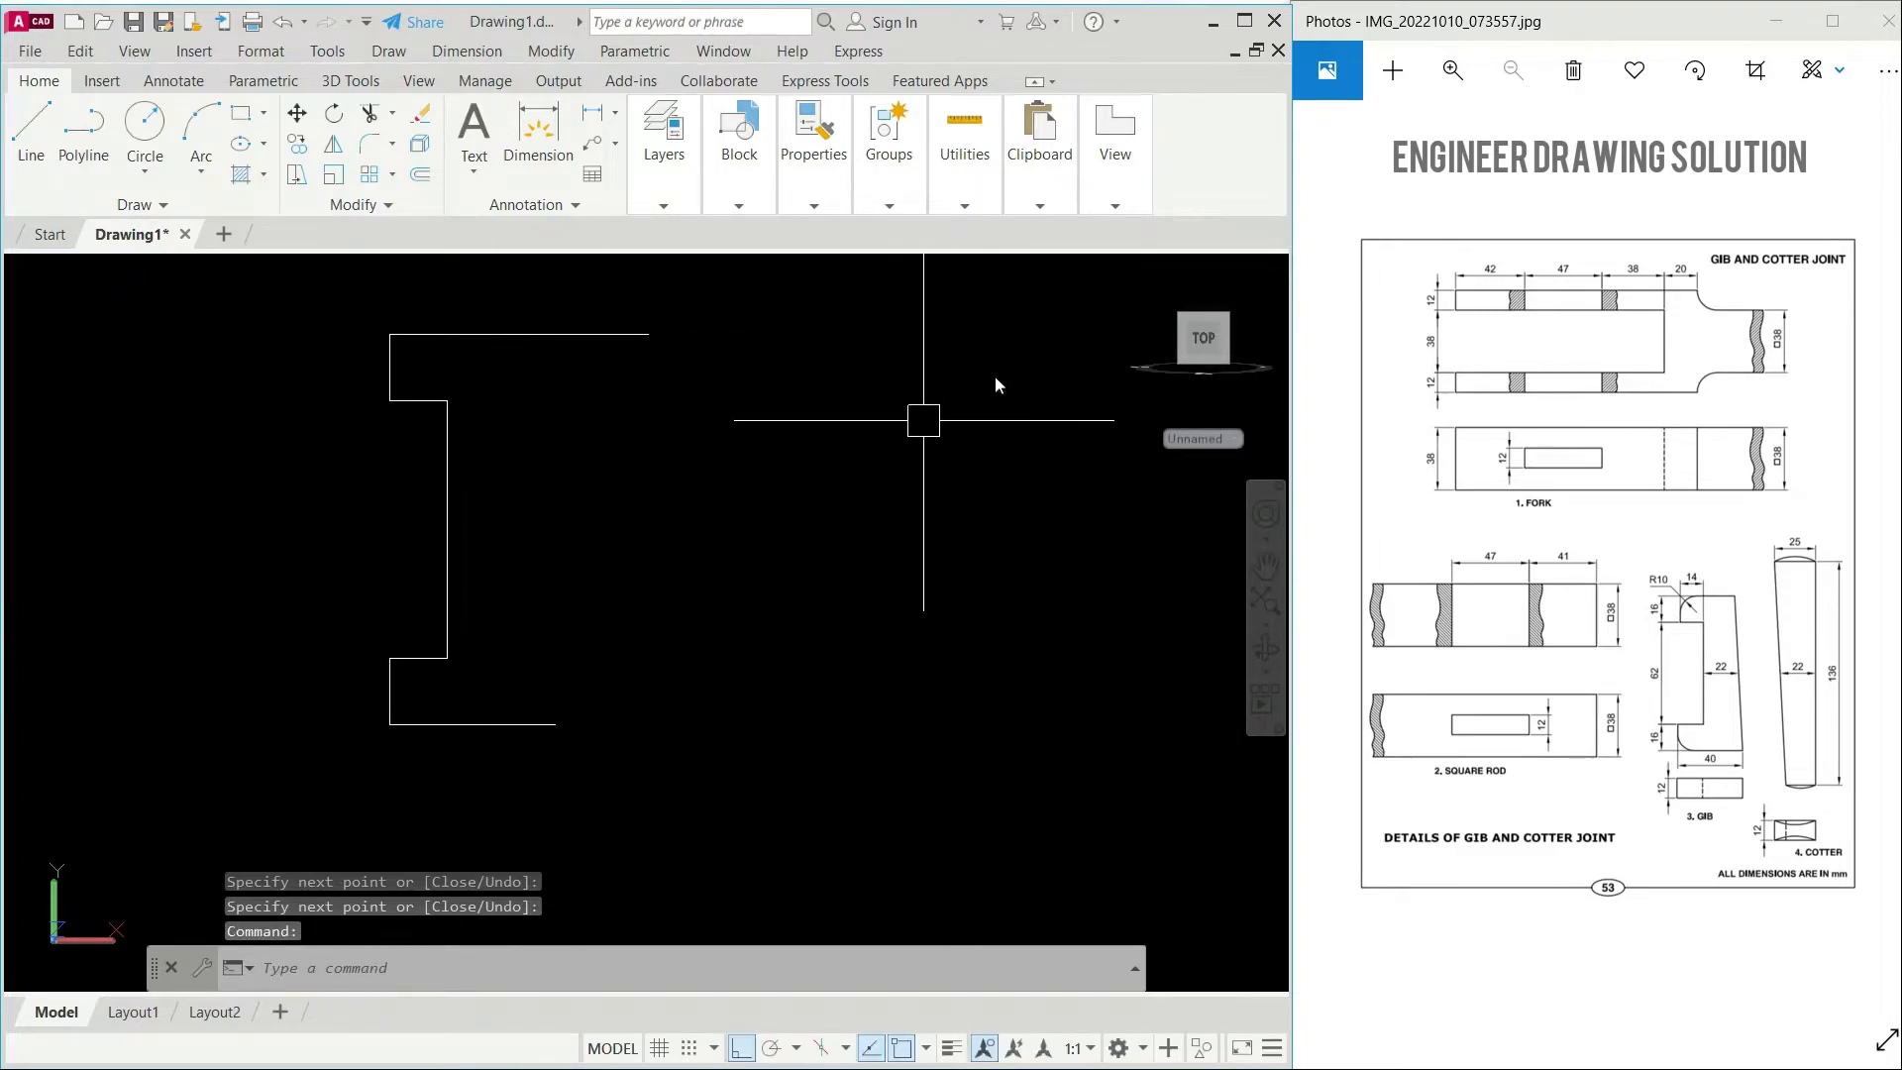
middle_drag(532, 490, 646, 490)
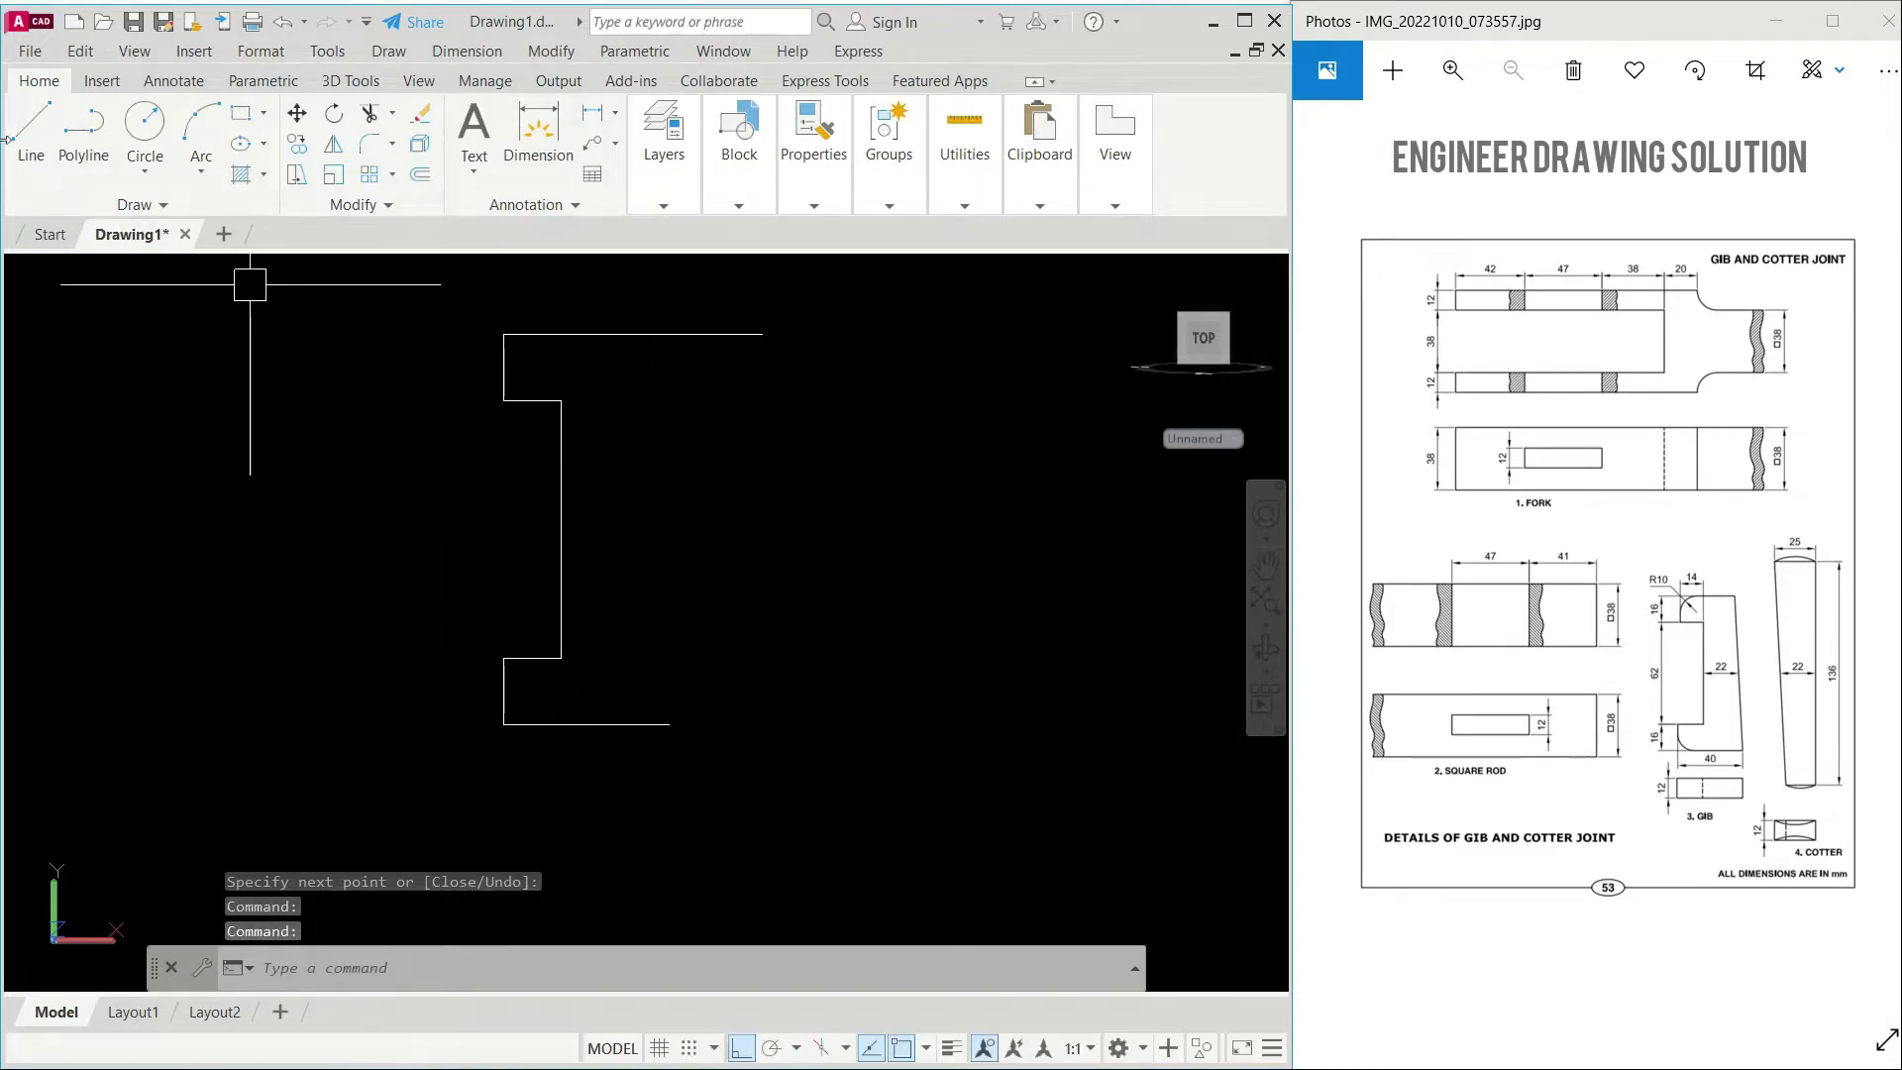
click(32, 166)
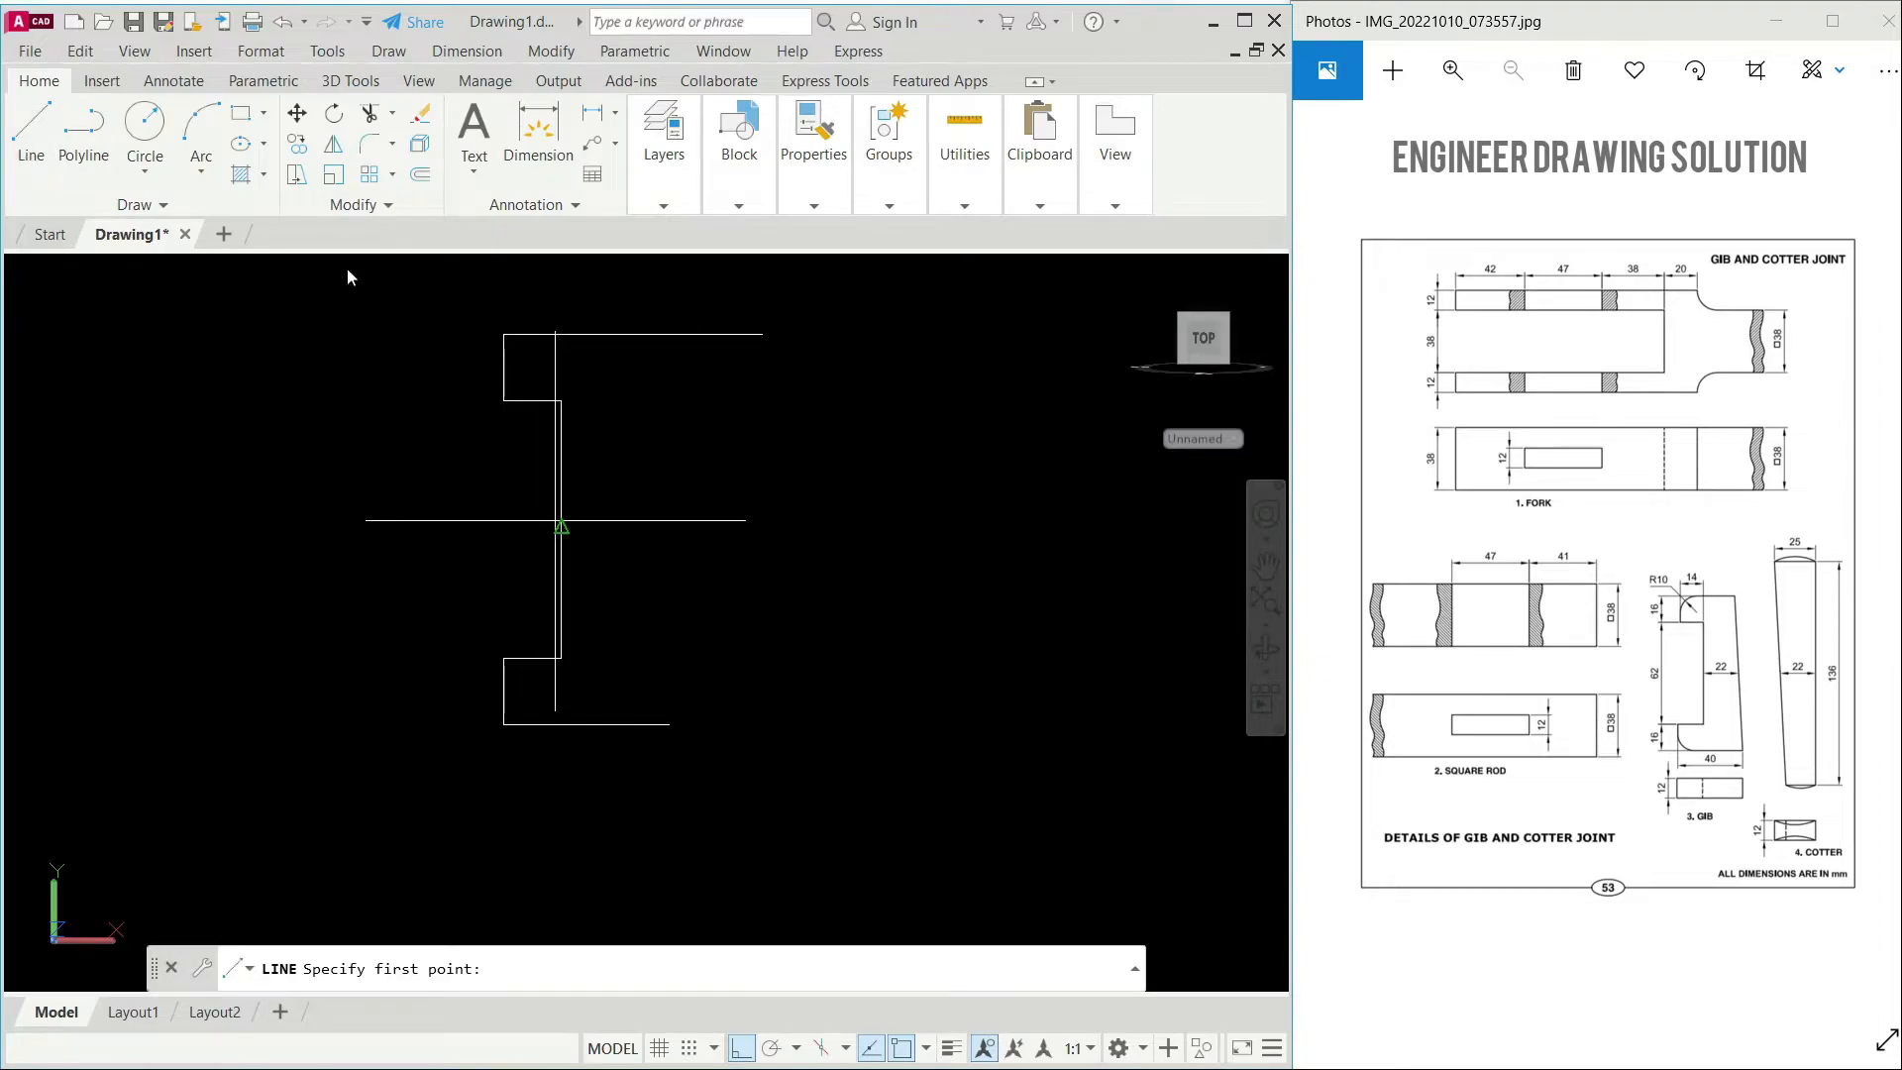
click(561, 525)
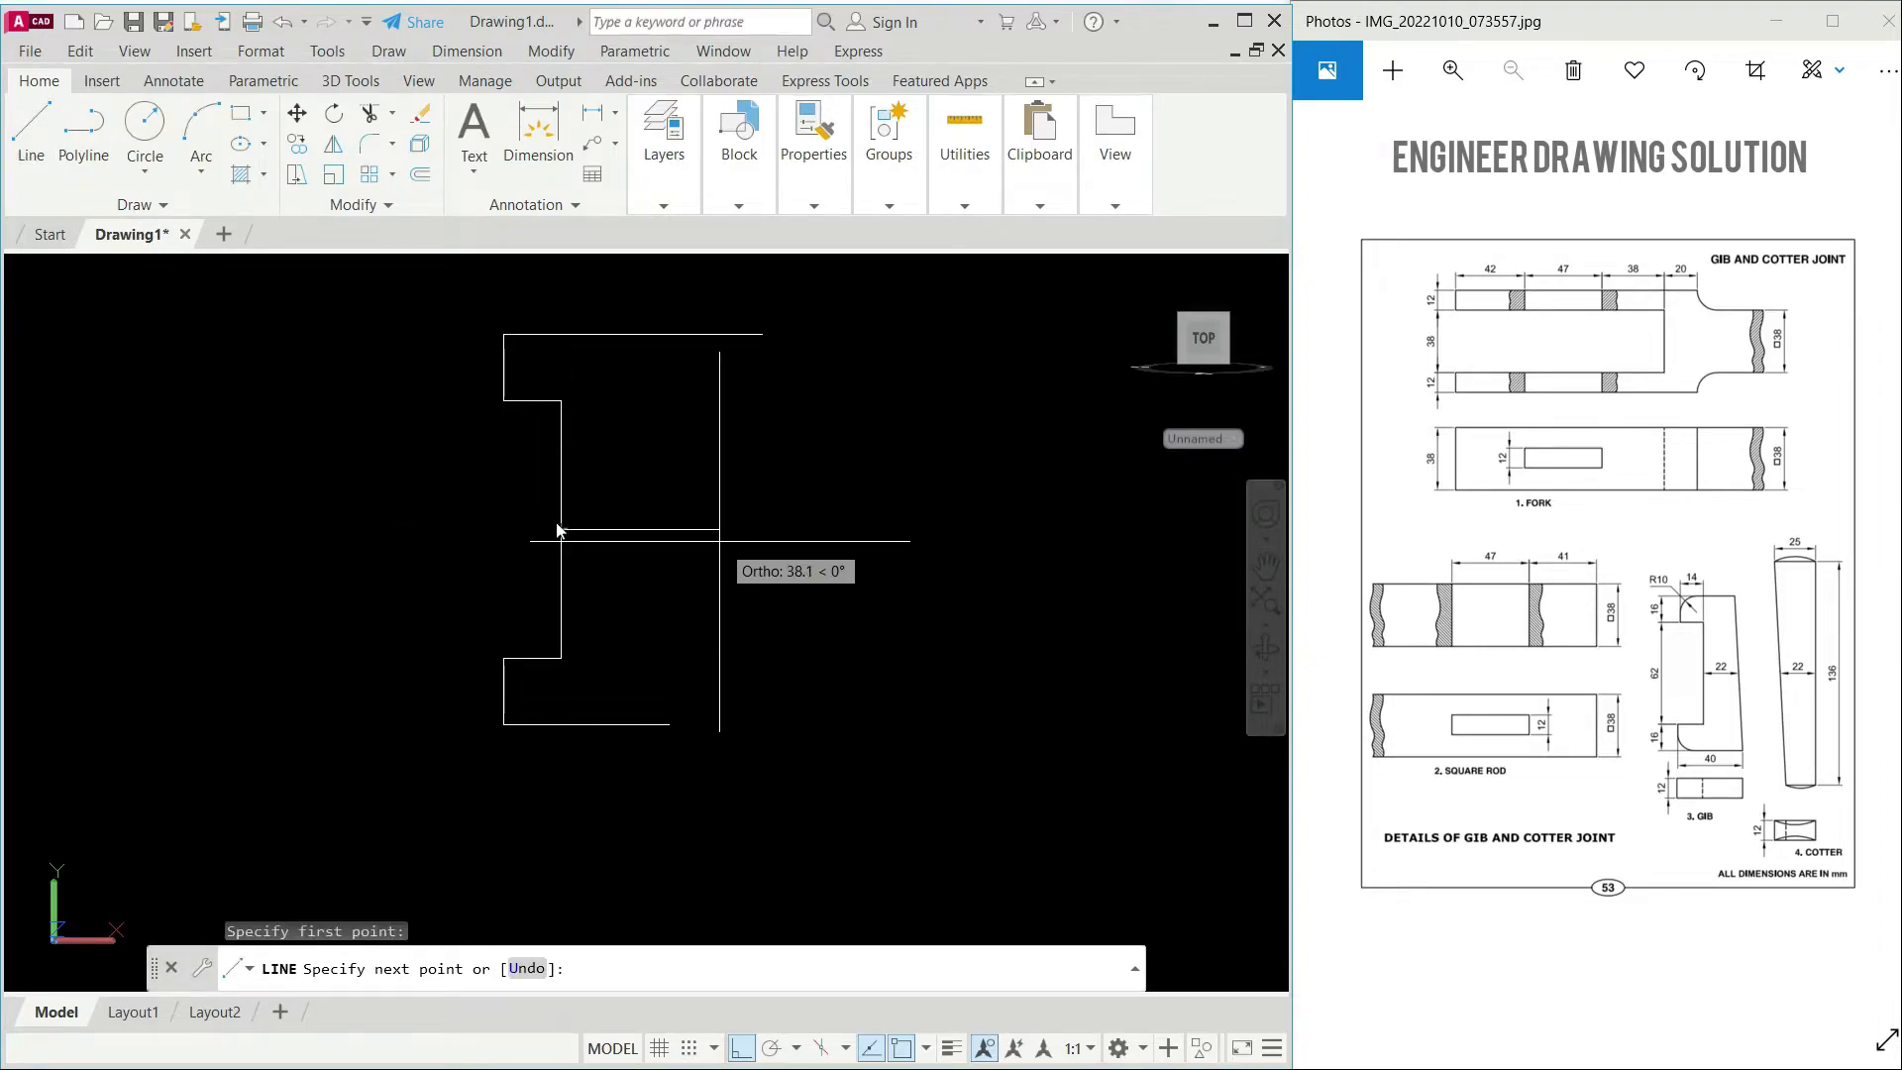
text(22)
key(Return)
key(Return)
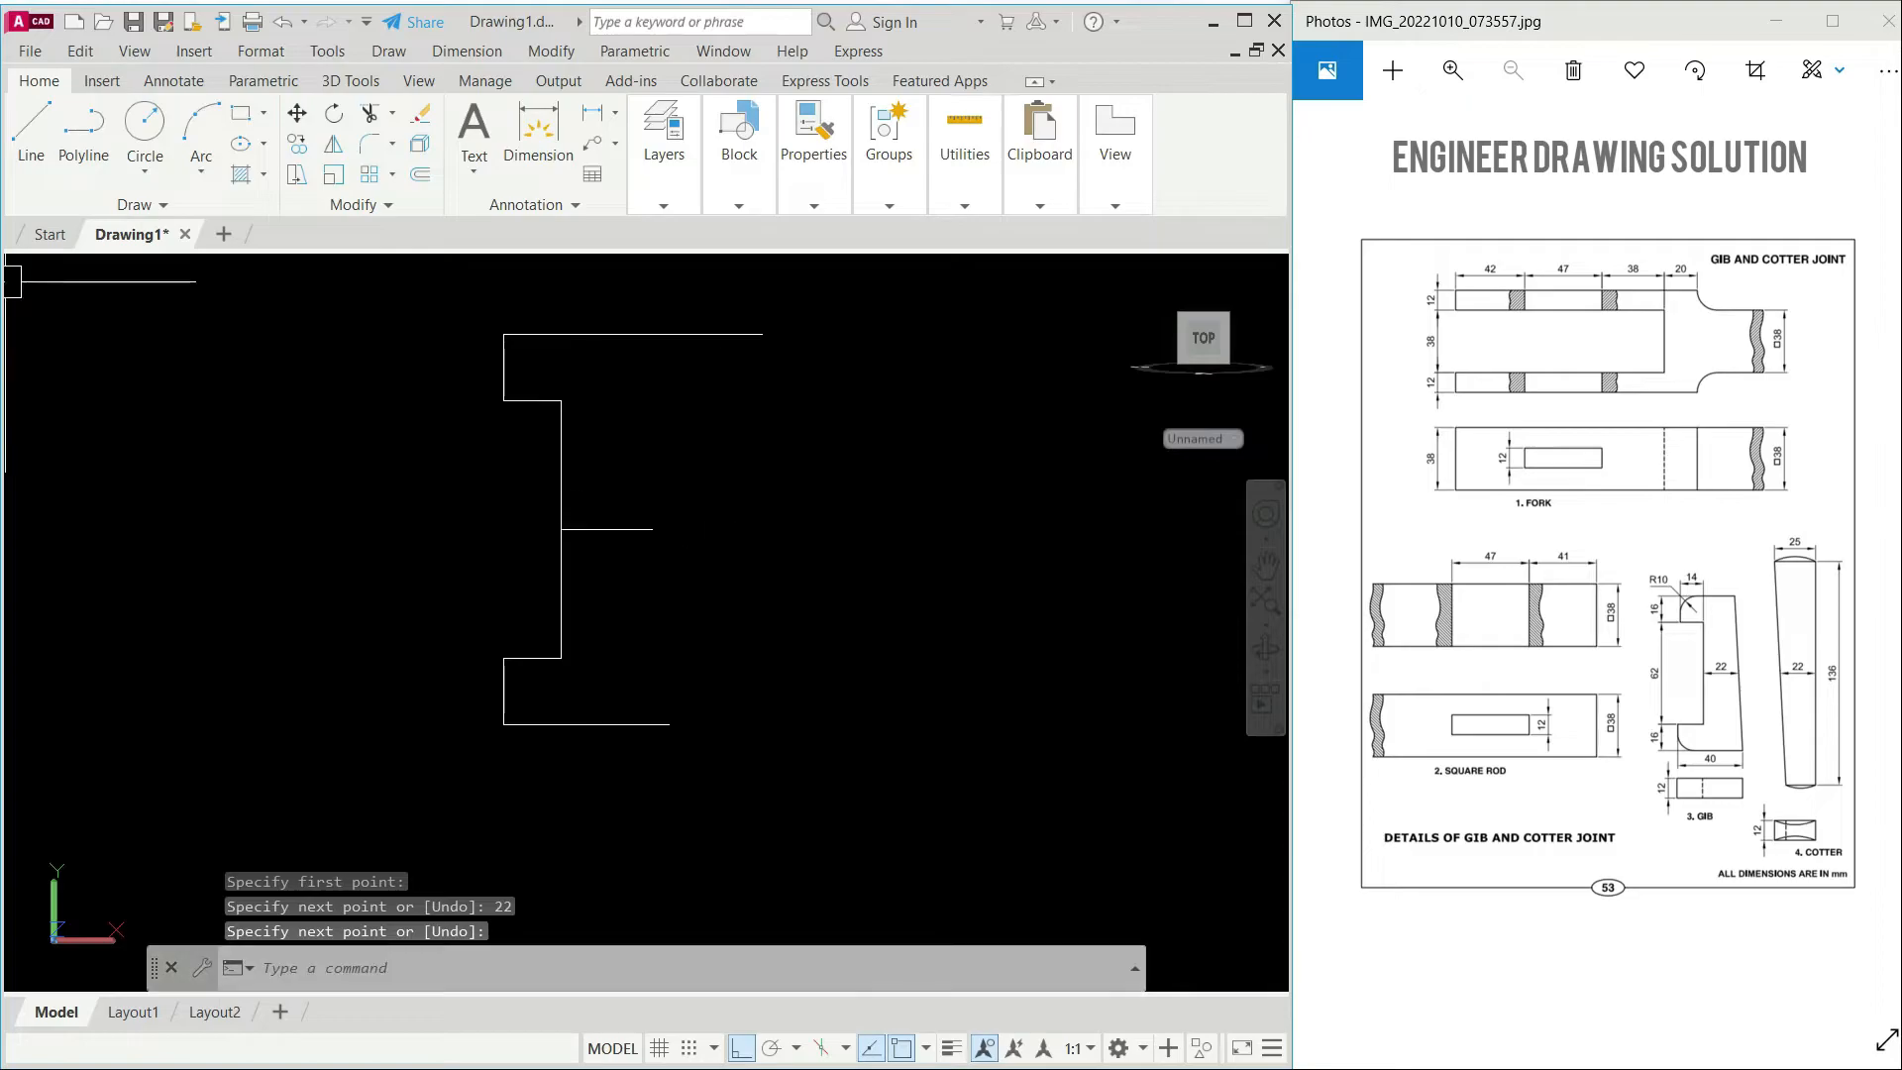
Step: Draw the gib's sloped edge from the base line's right end to the free end of the 22 mm helper line
click(32, 178)
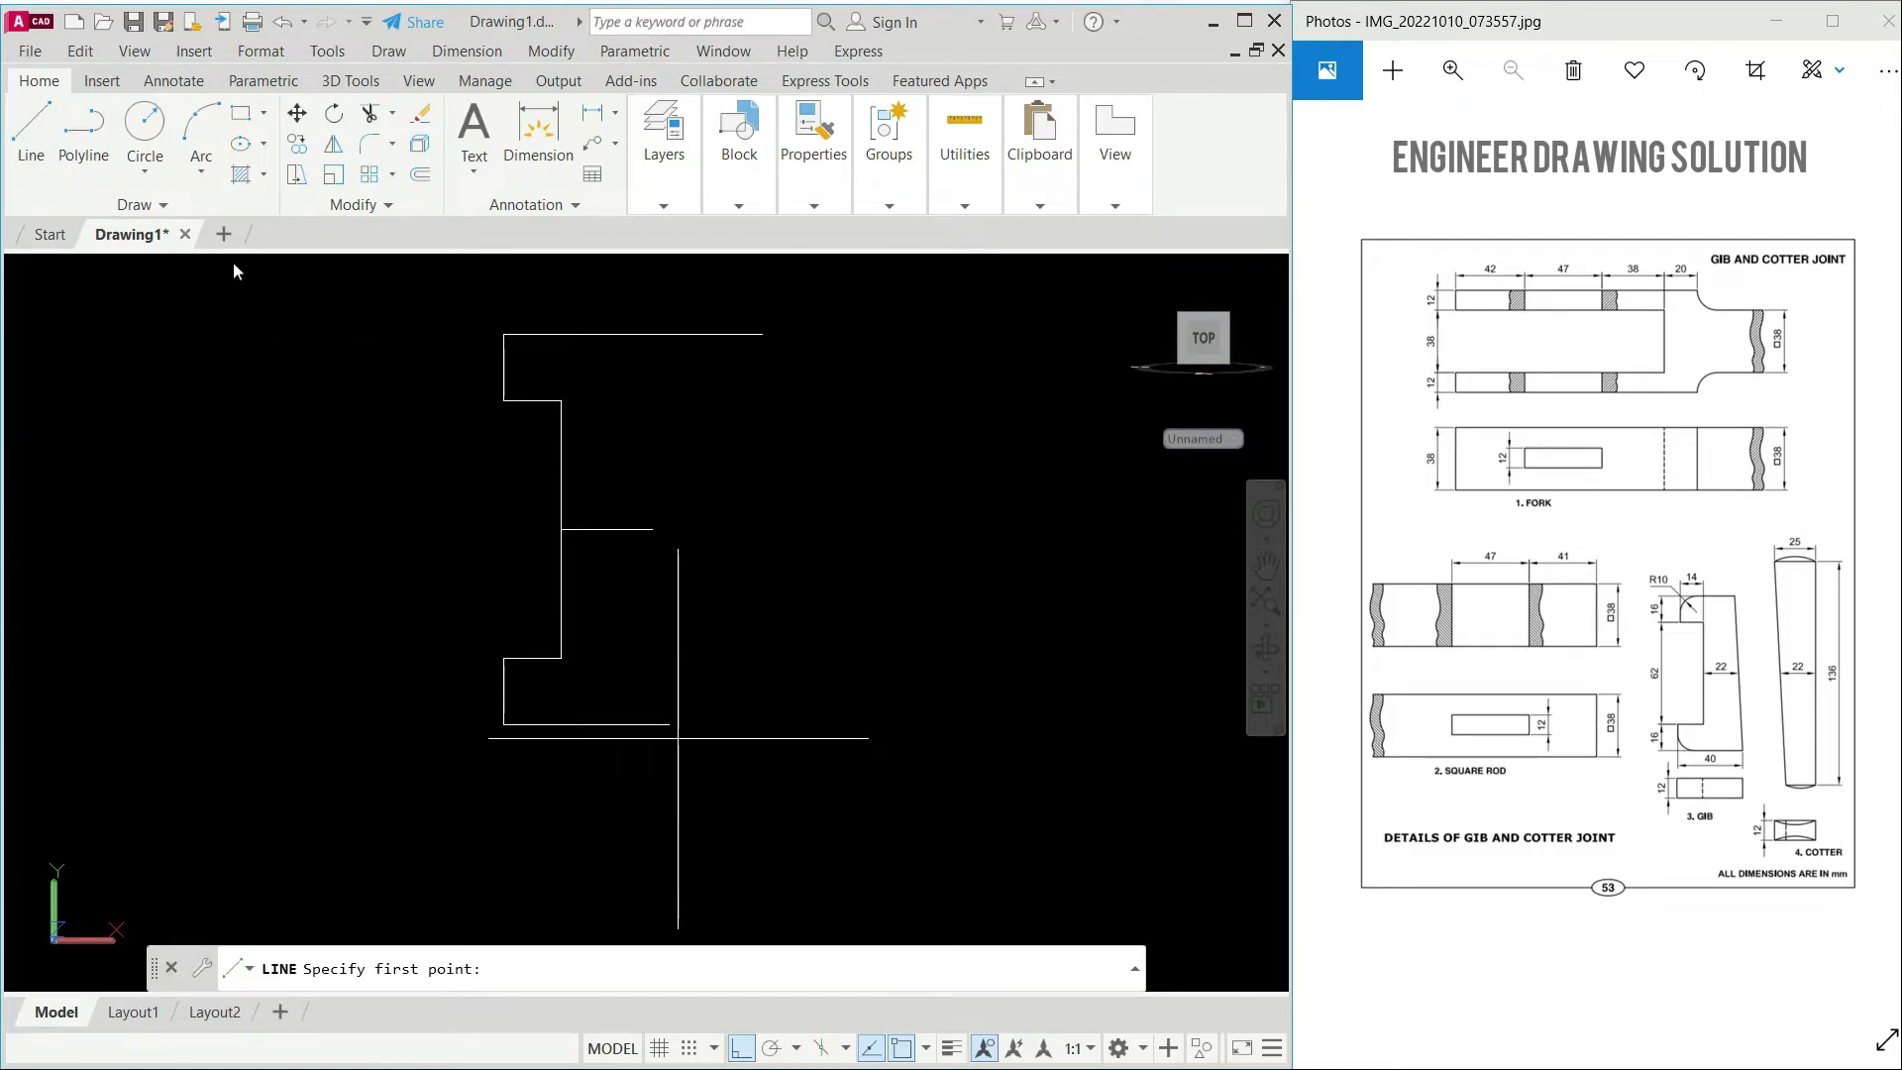
click(671, 724)
click(653, 530)
right_click(711, 451)
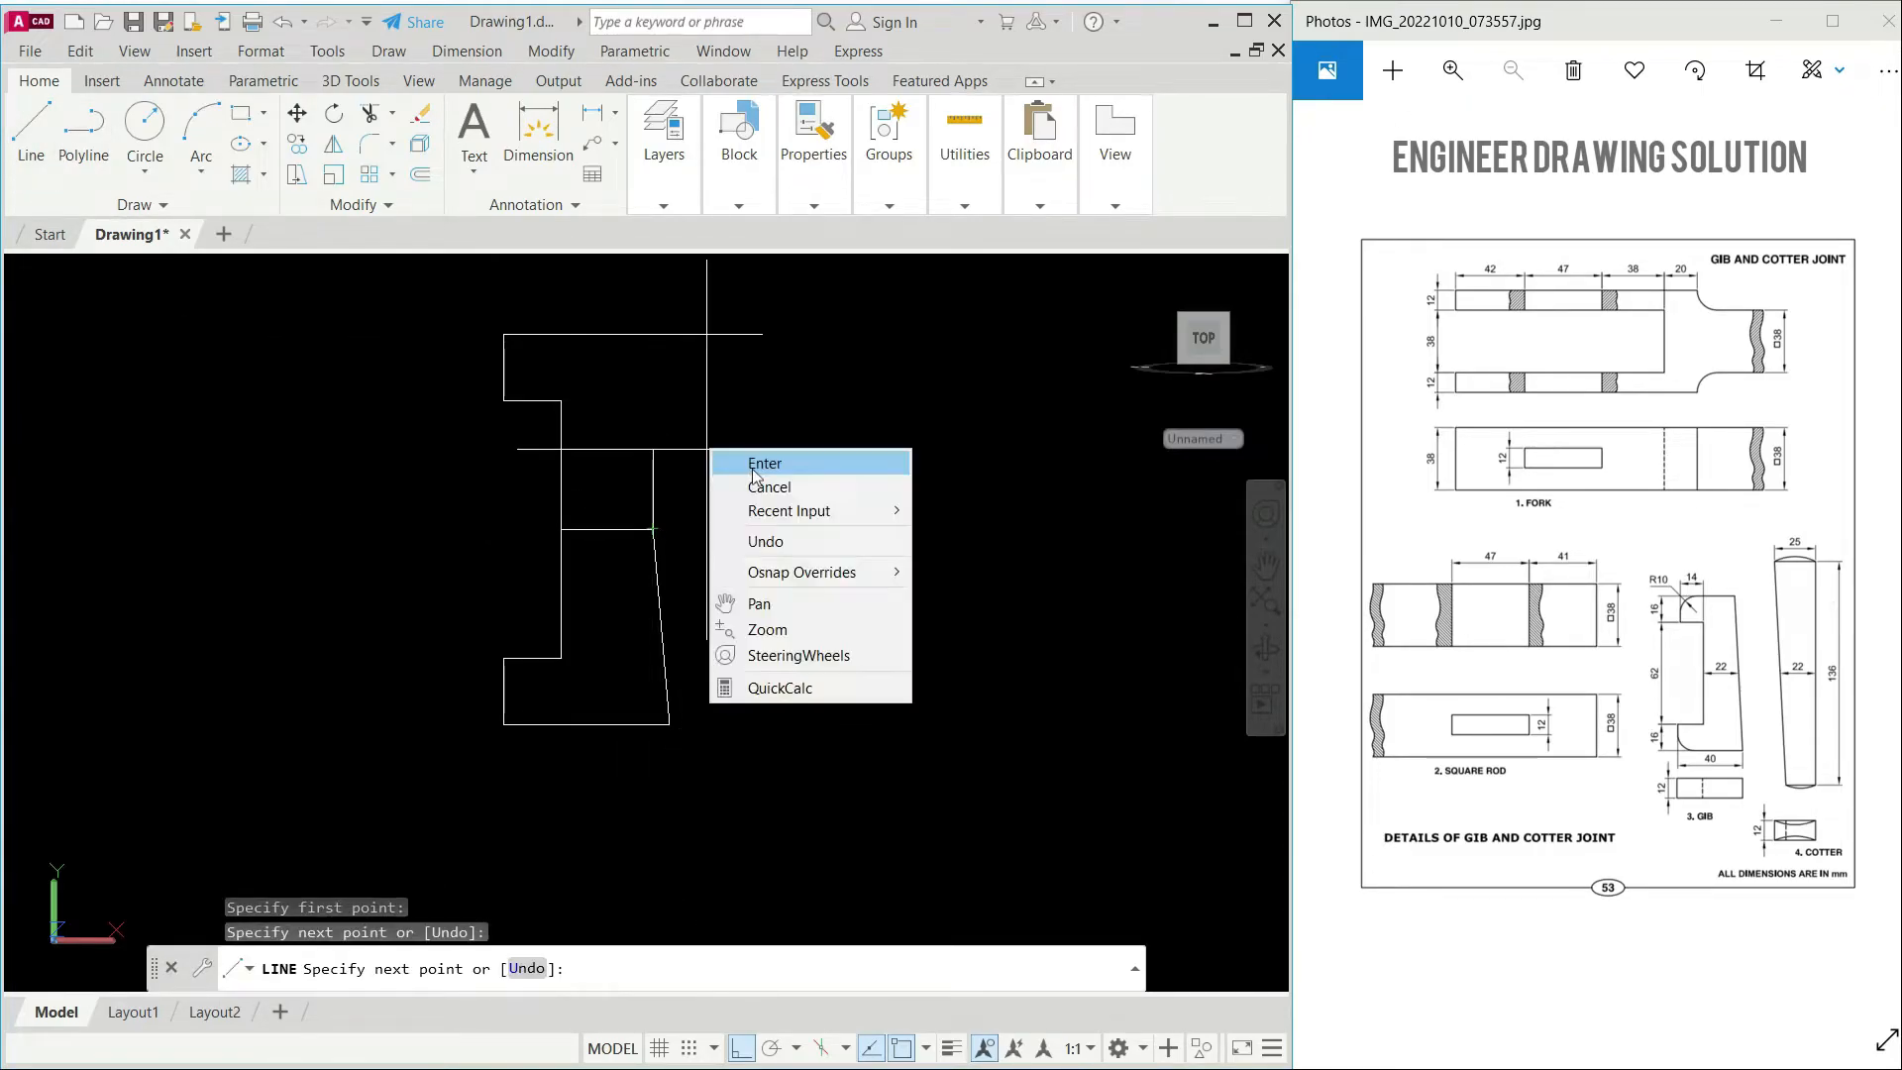
click(758, 465)
Step: Erase the 22 mm horizontal helper line inside the gib profile
middle_drag(705, 445, 714, 499)
click(621, 582)
right_click(392, 467)
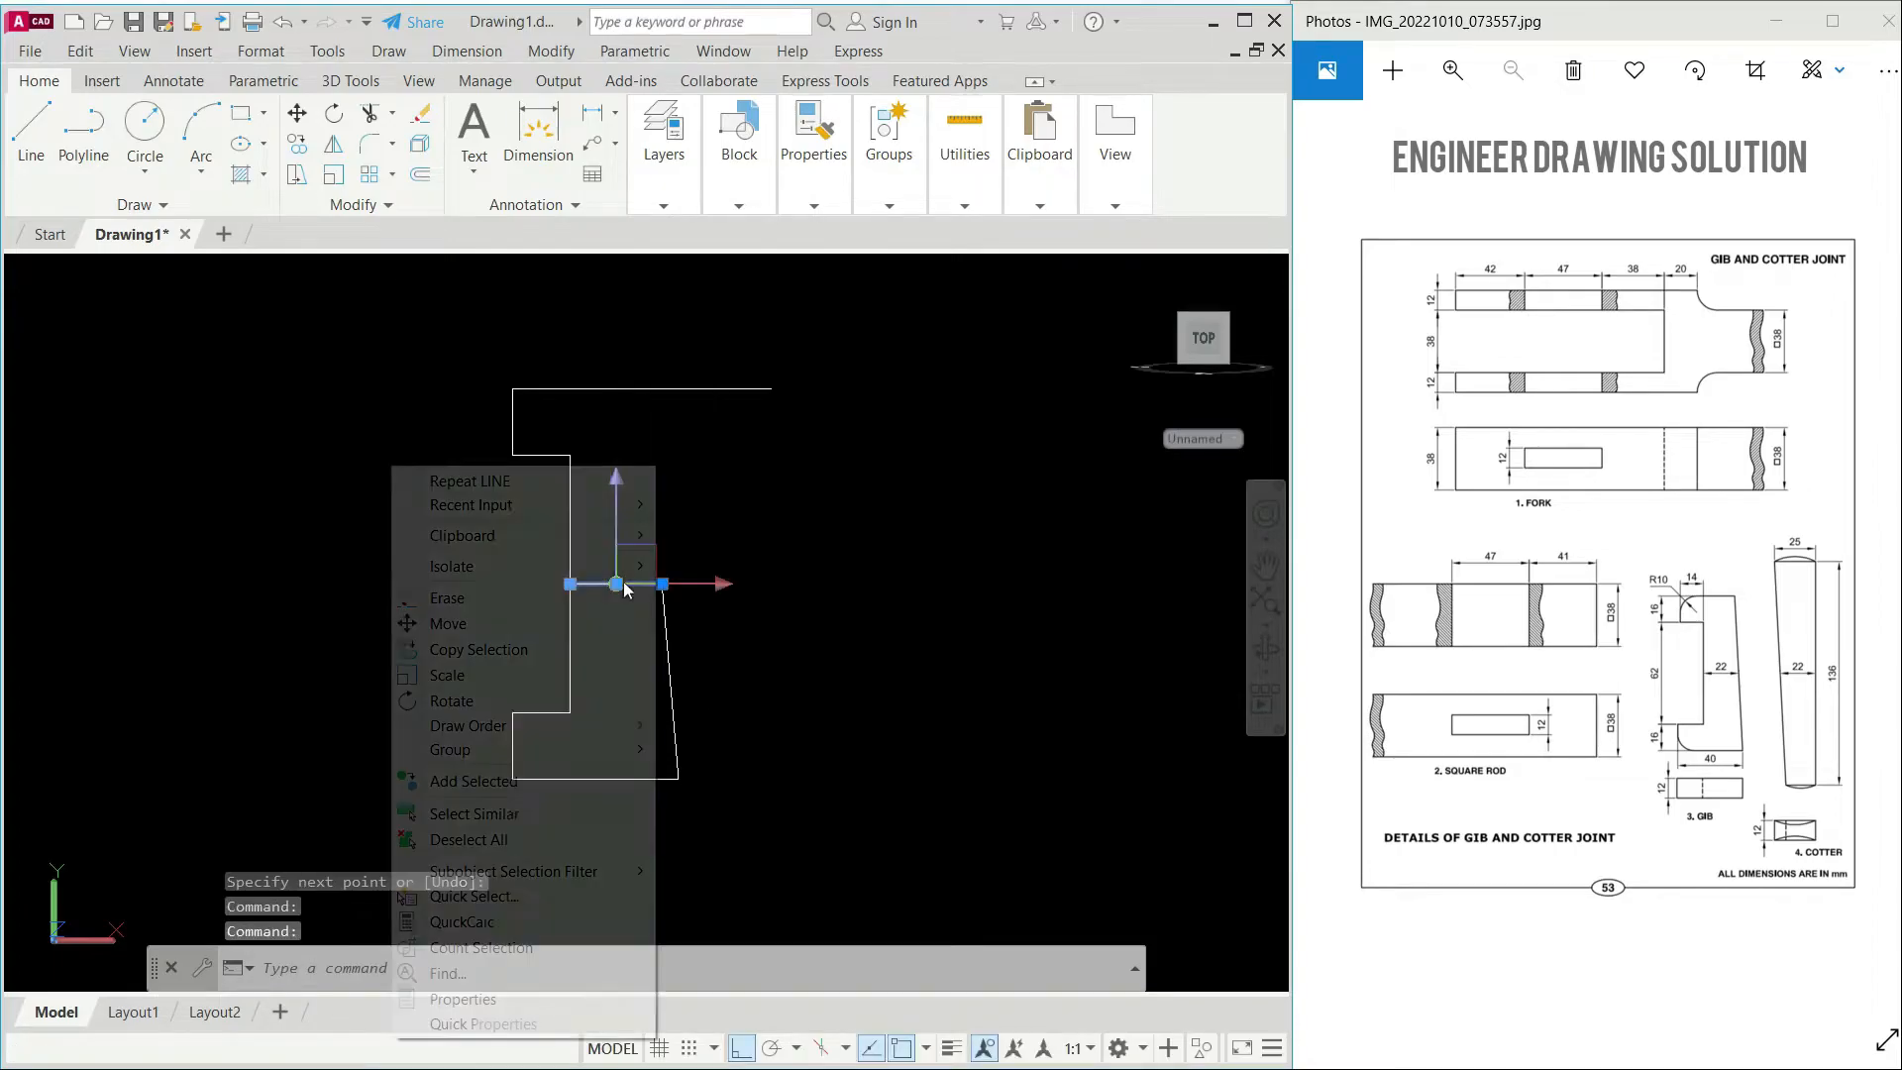
click(445, 599)
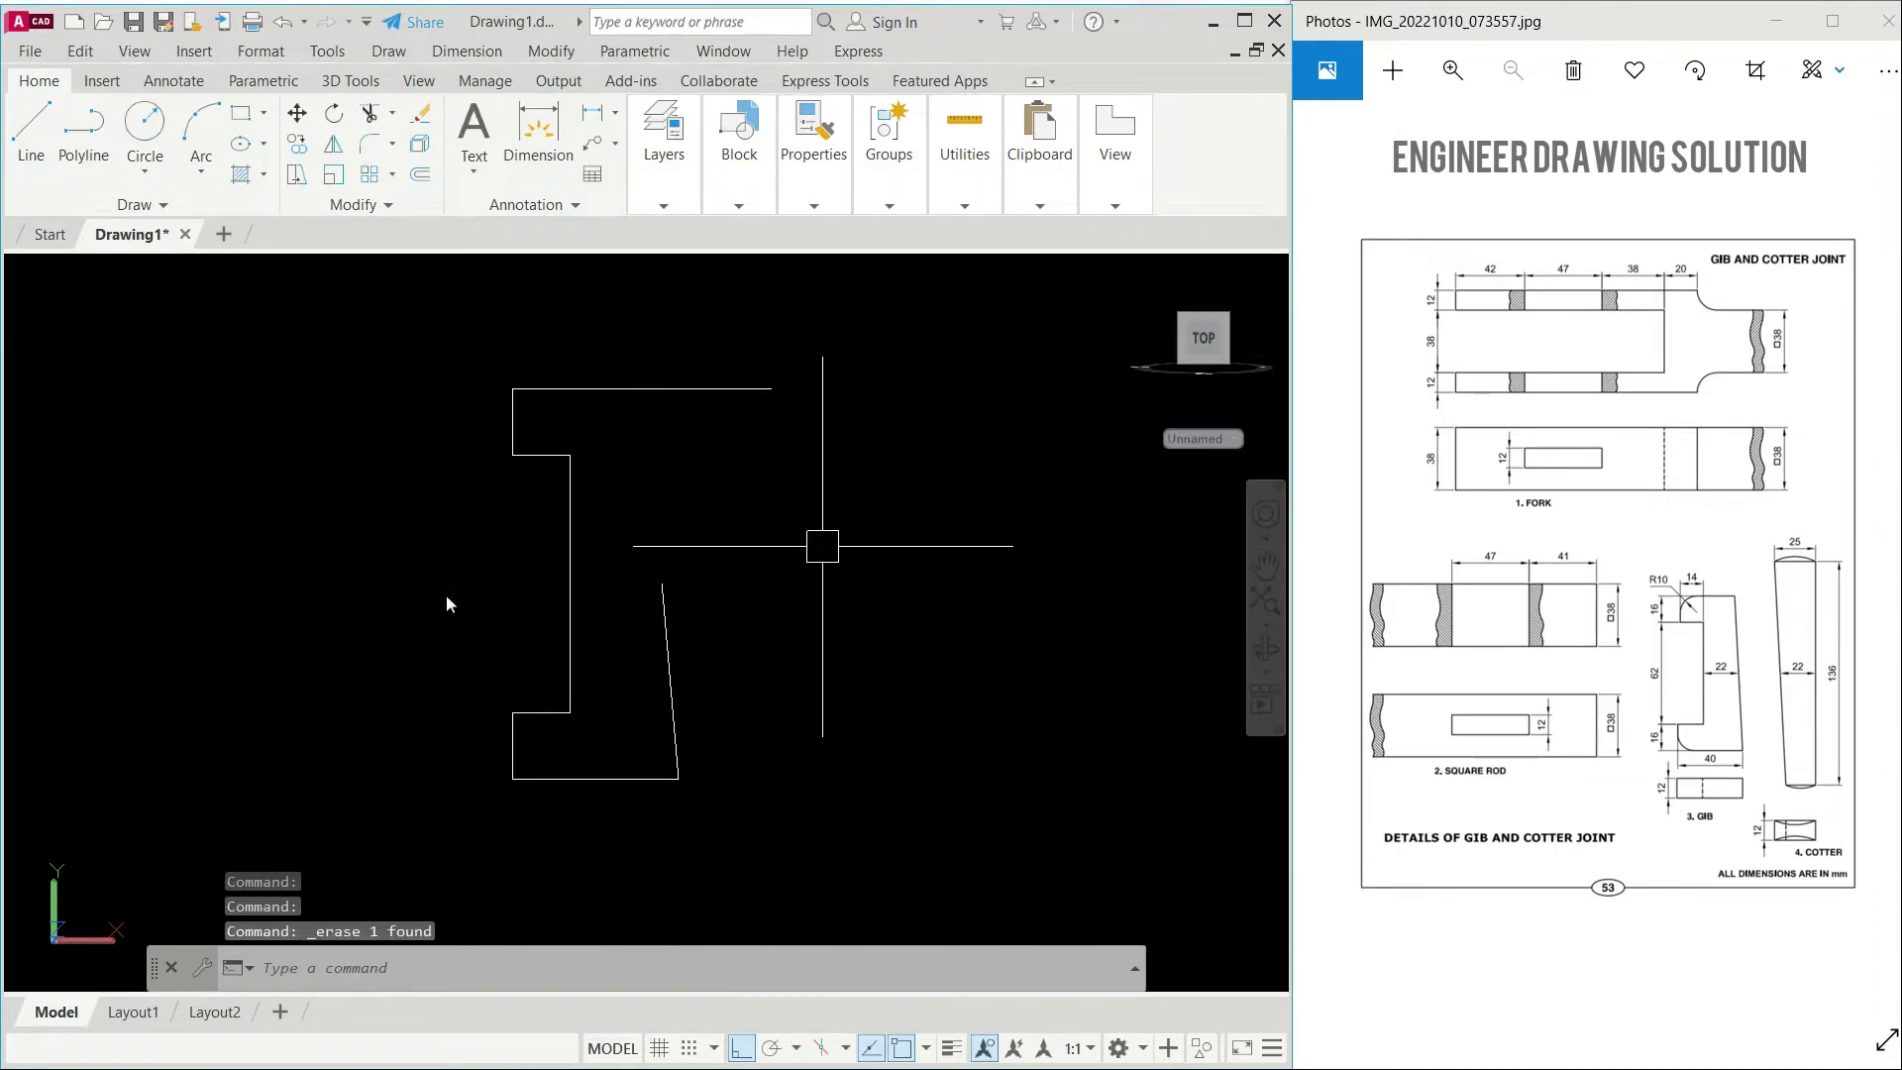
Step: Extend the gib's sloped edge up to the horizontal top edge
text(ex)
key(Return)
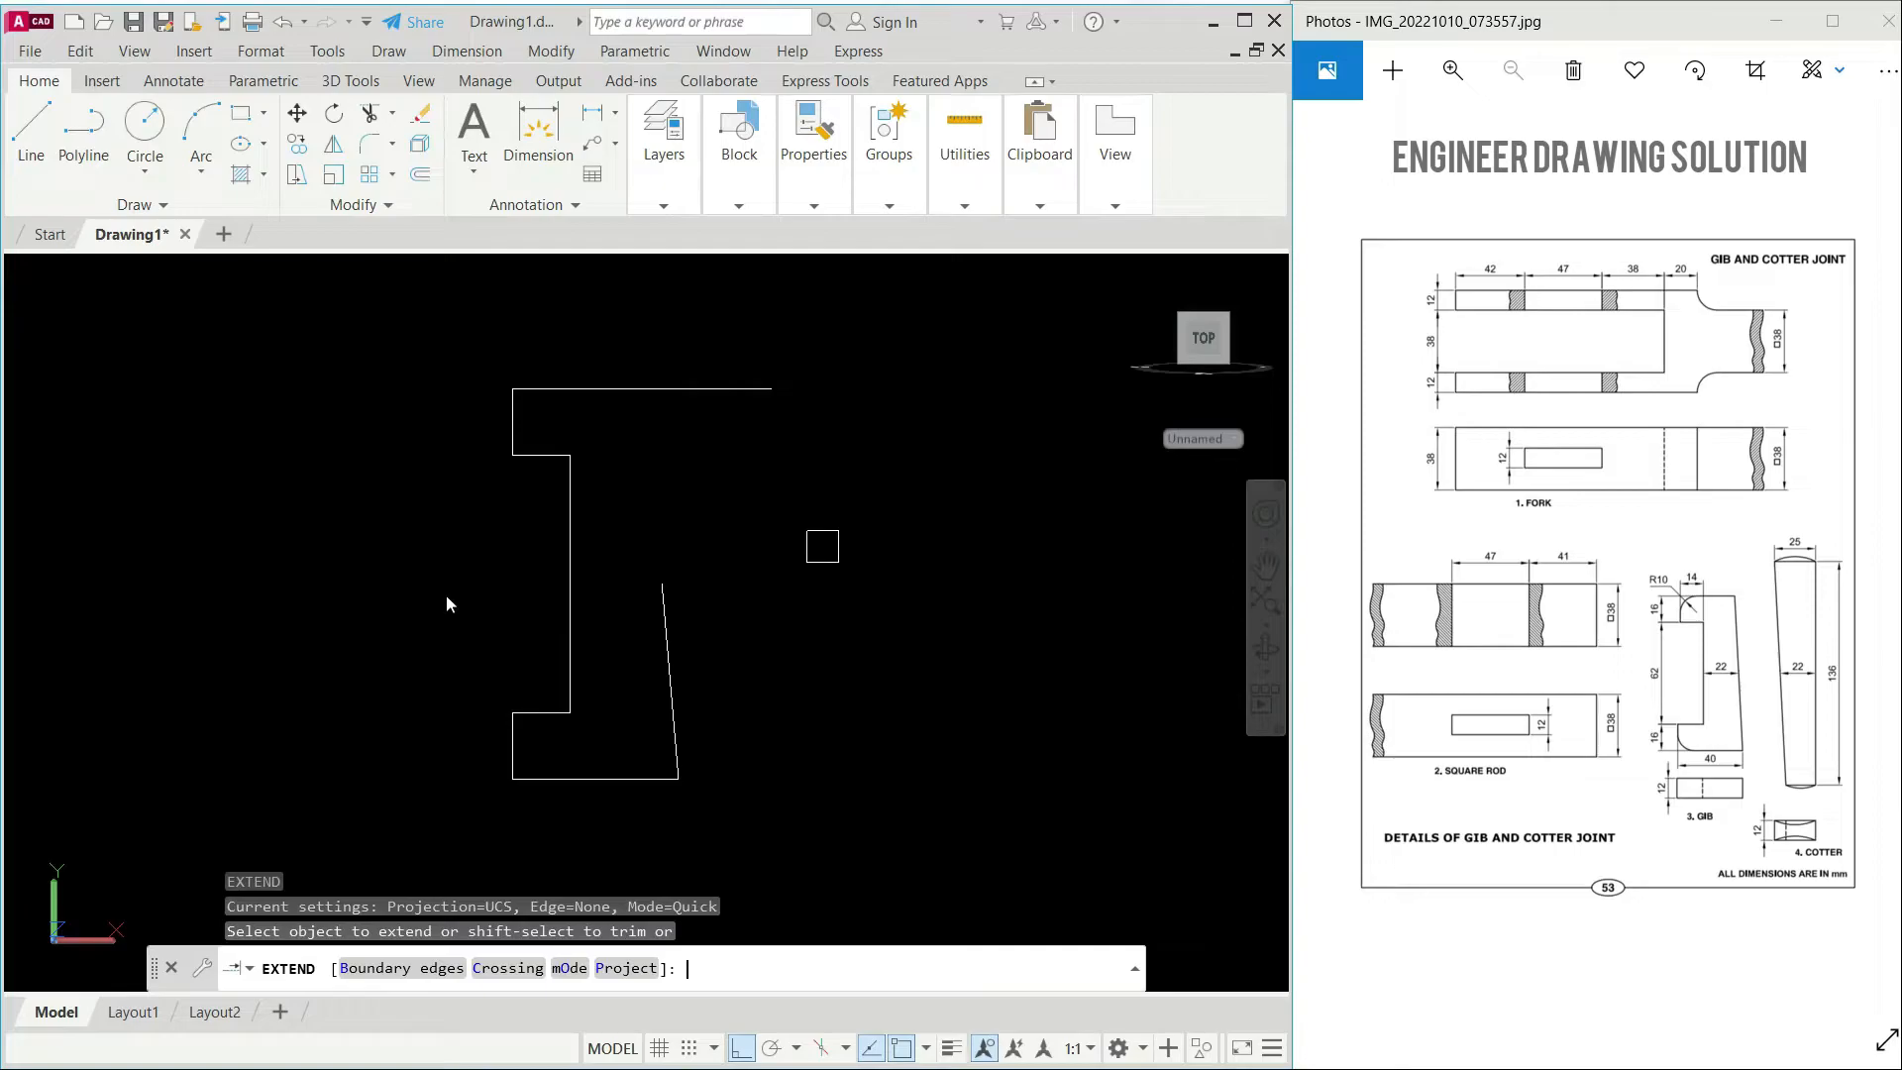
click(665, 603)
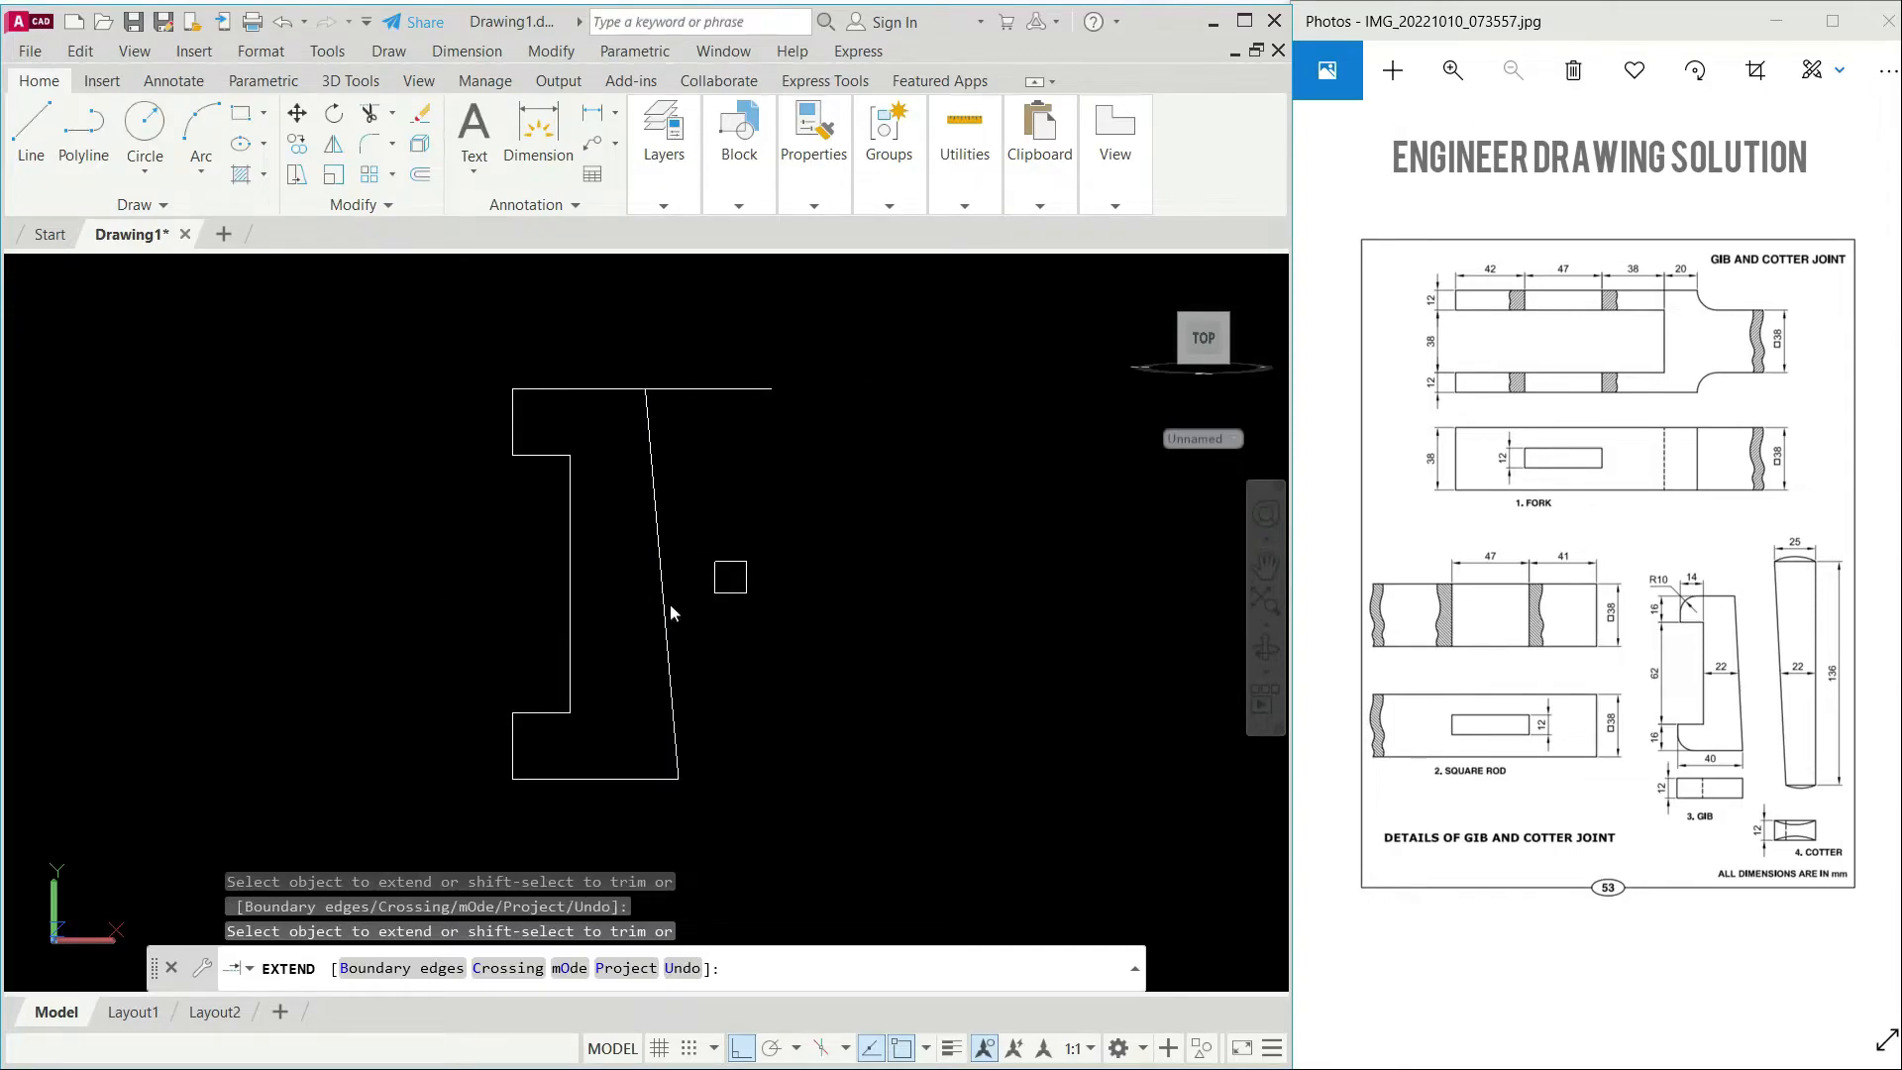
key(Return)
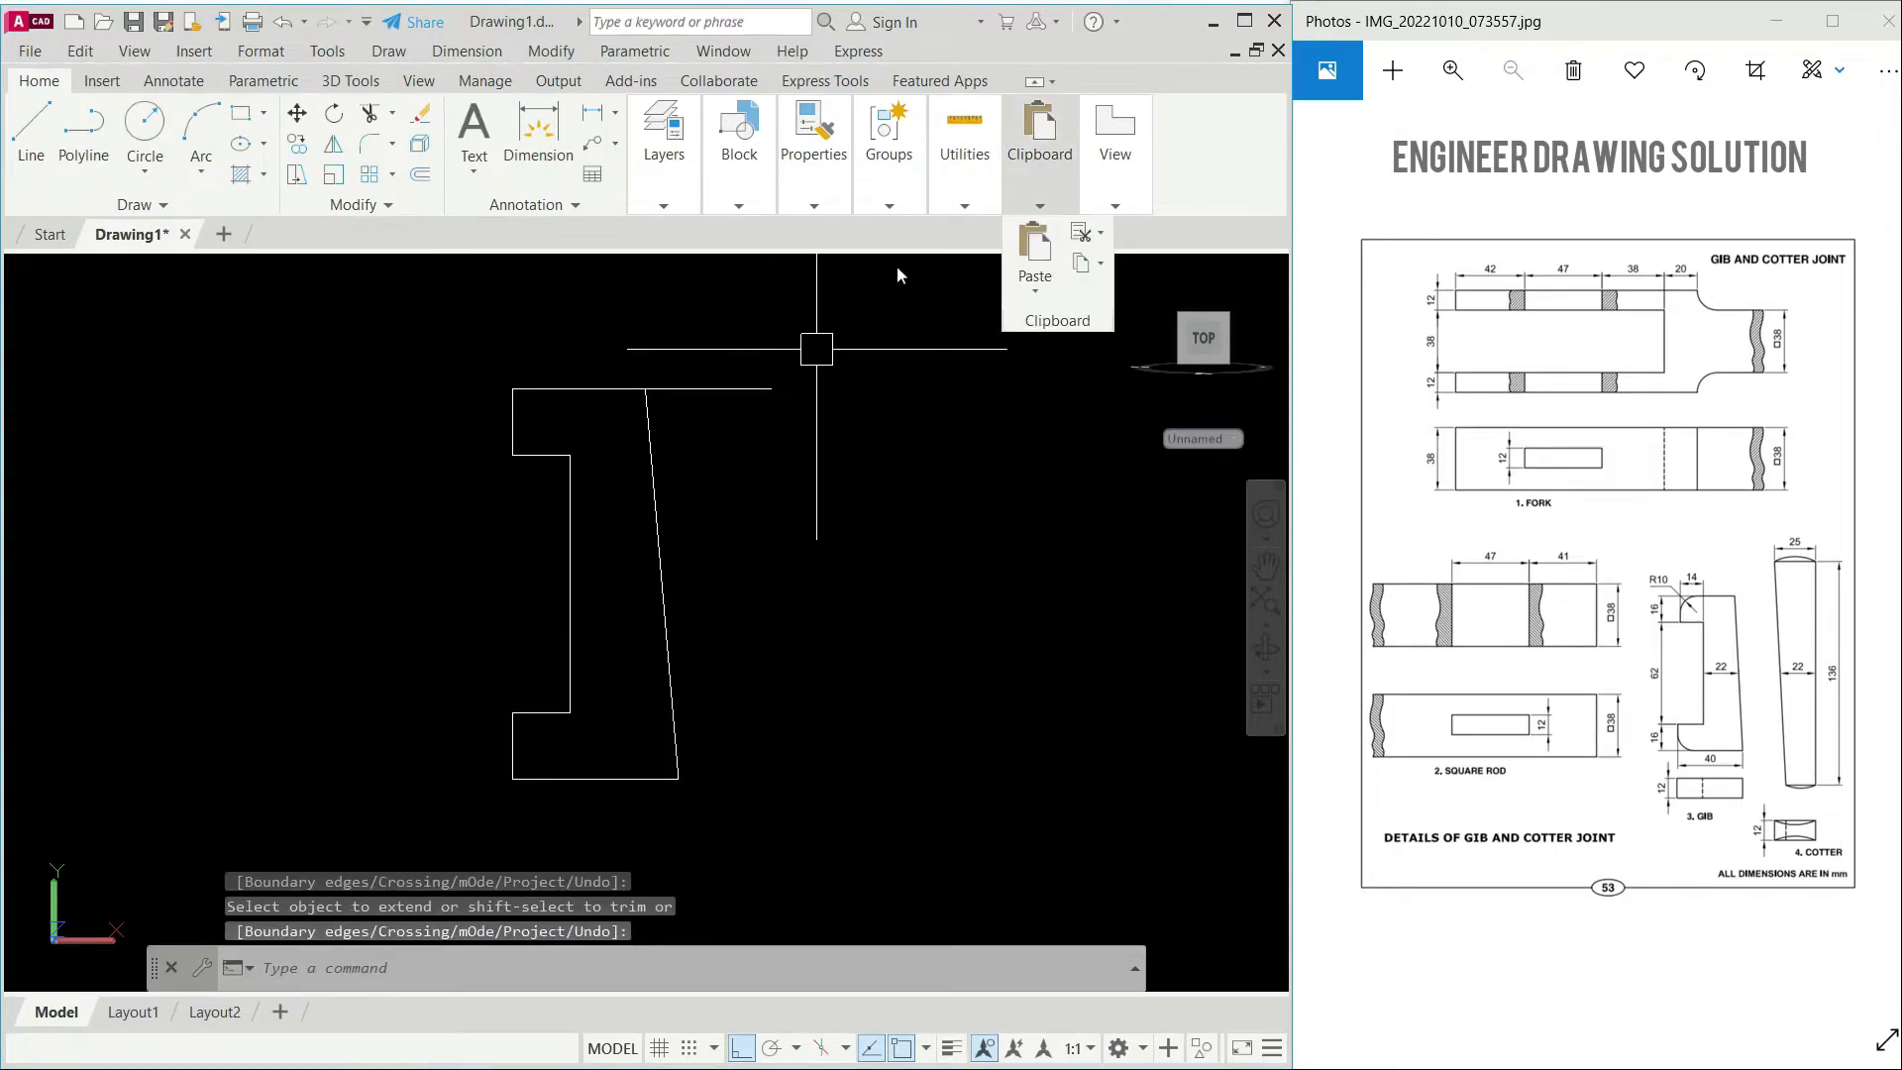
Step: Trim the part of the gib's top edge that overhangs to the right of the sloped edge
text(tr)
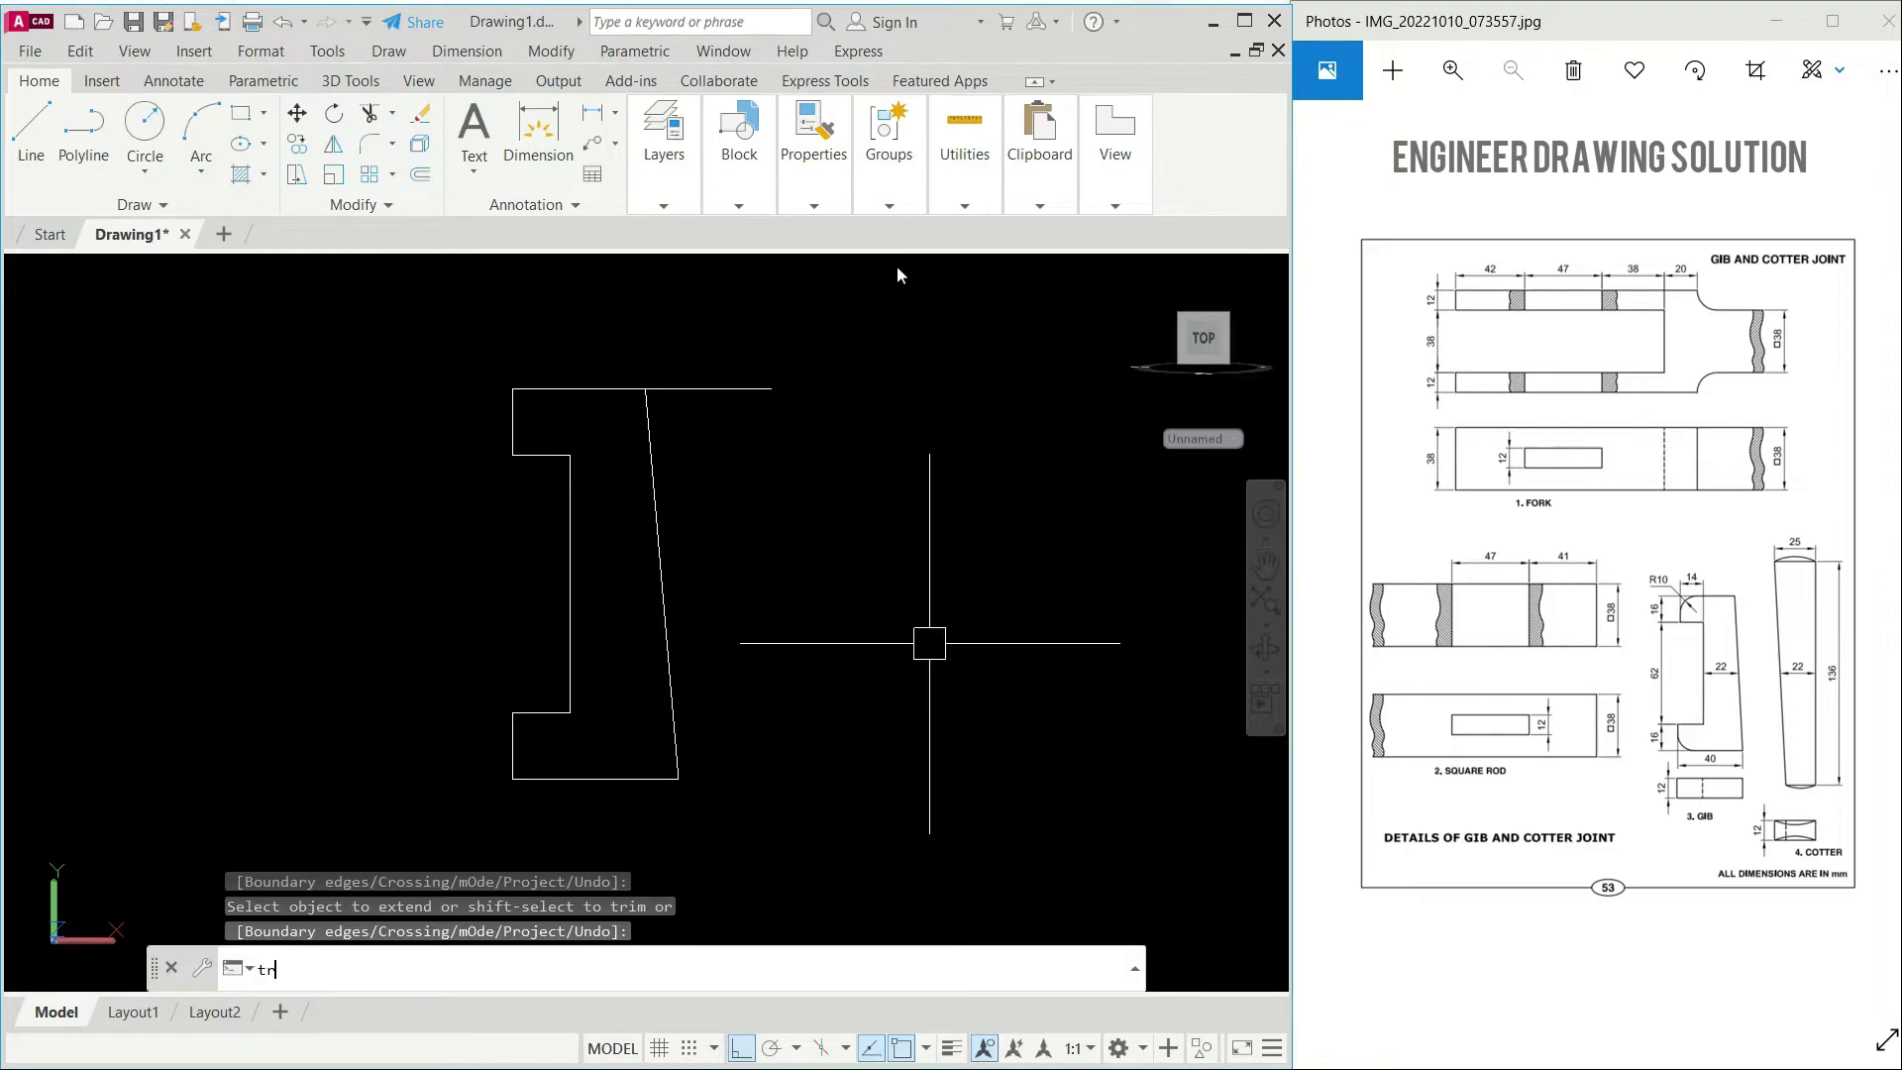
key(Return)
click(753, 388)
right_click(723, 364)
click(758, 374)
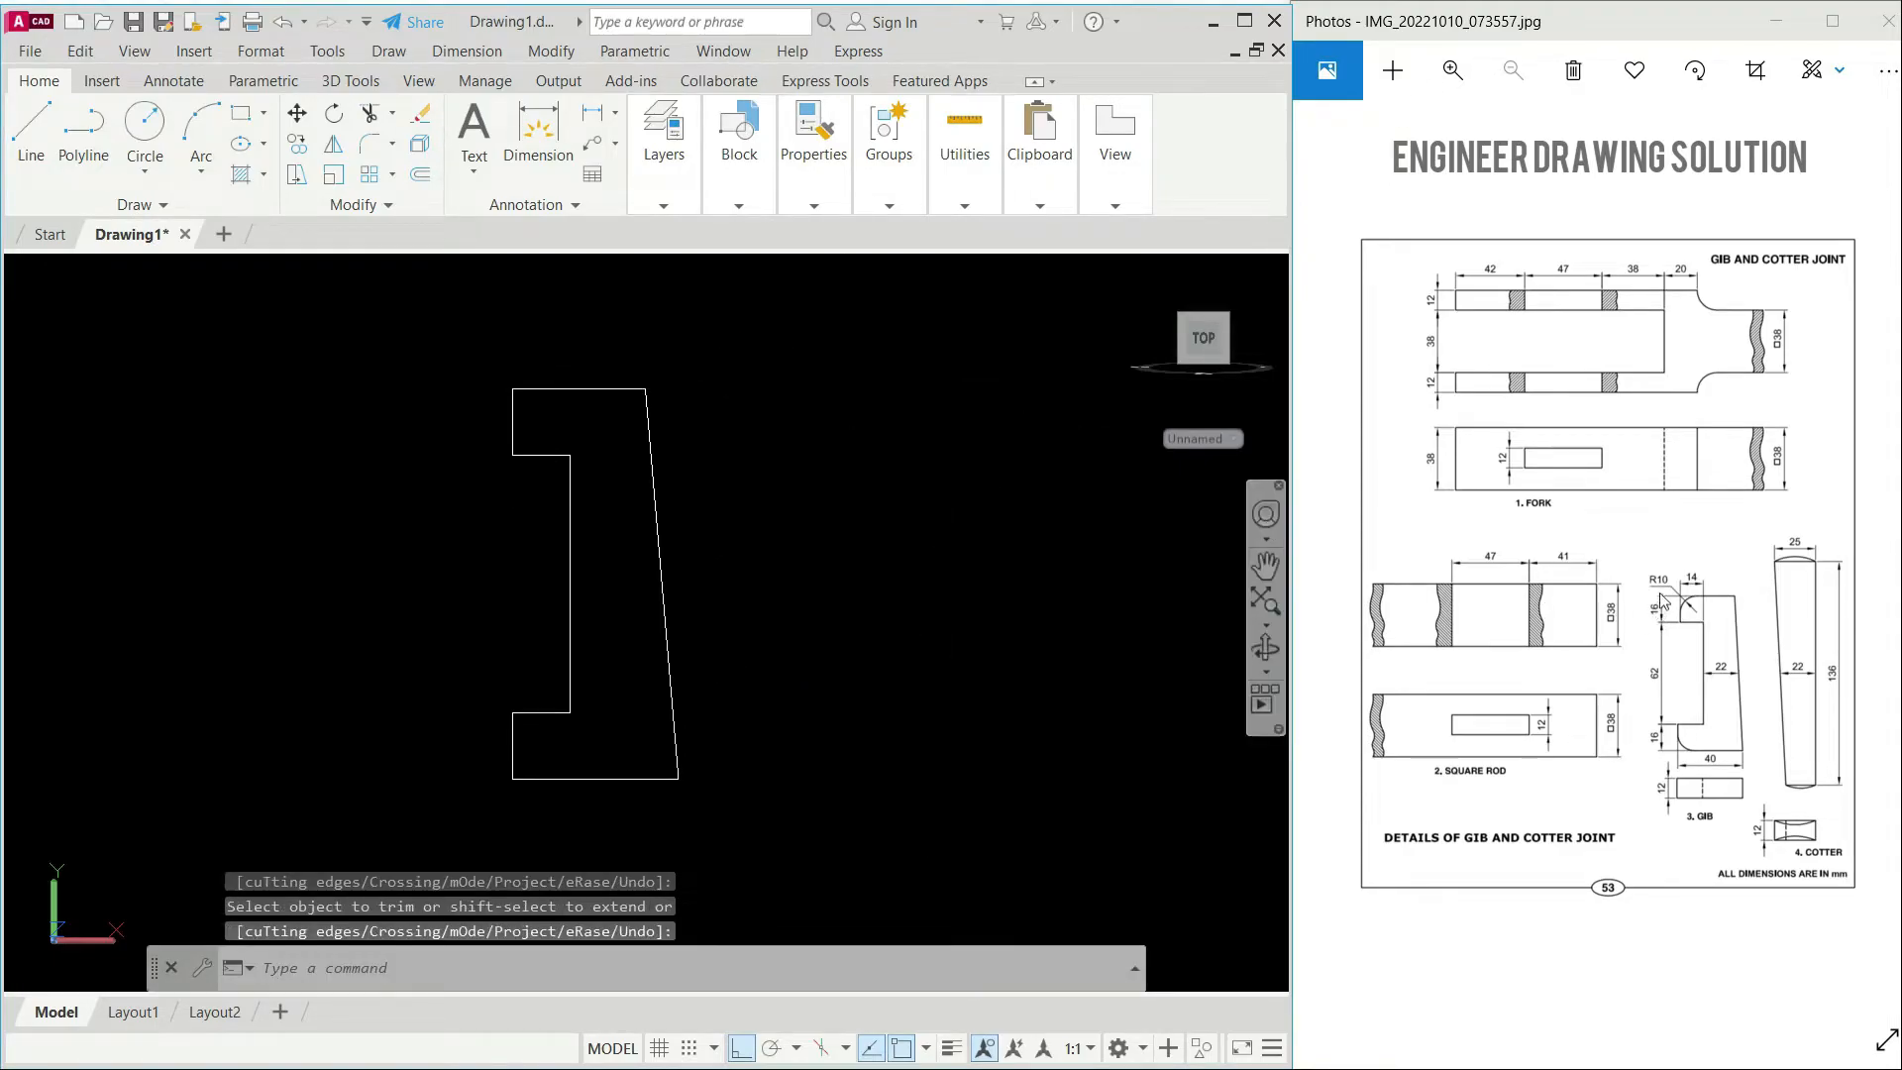
Step: Fillet the gib's upper-left and lower-left outer corners with a 10 mm radius, using the Multiple option
click(892, 463)
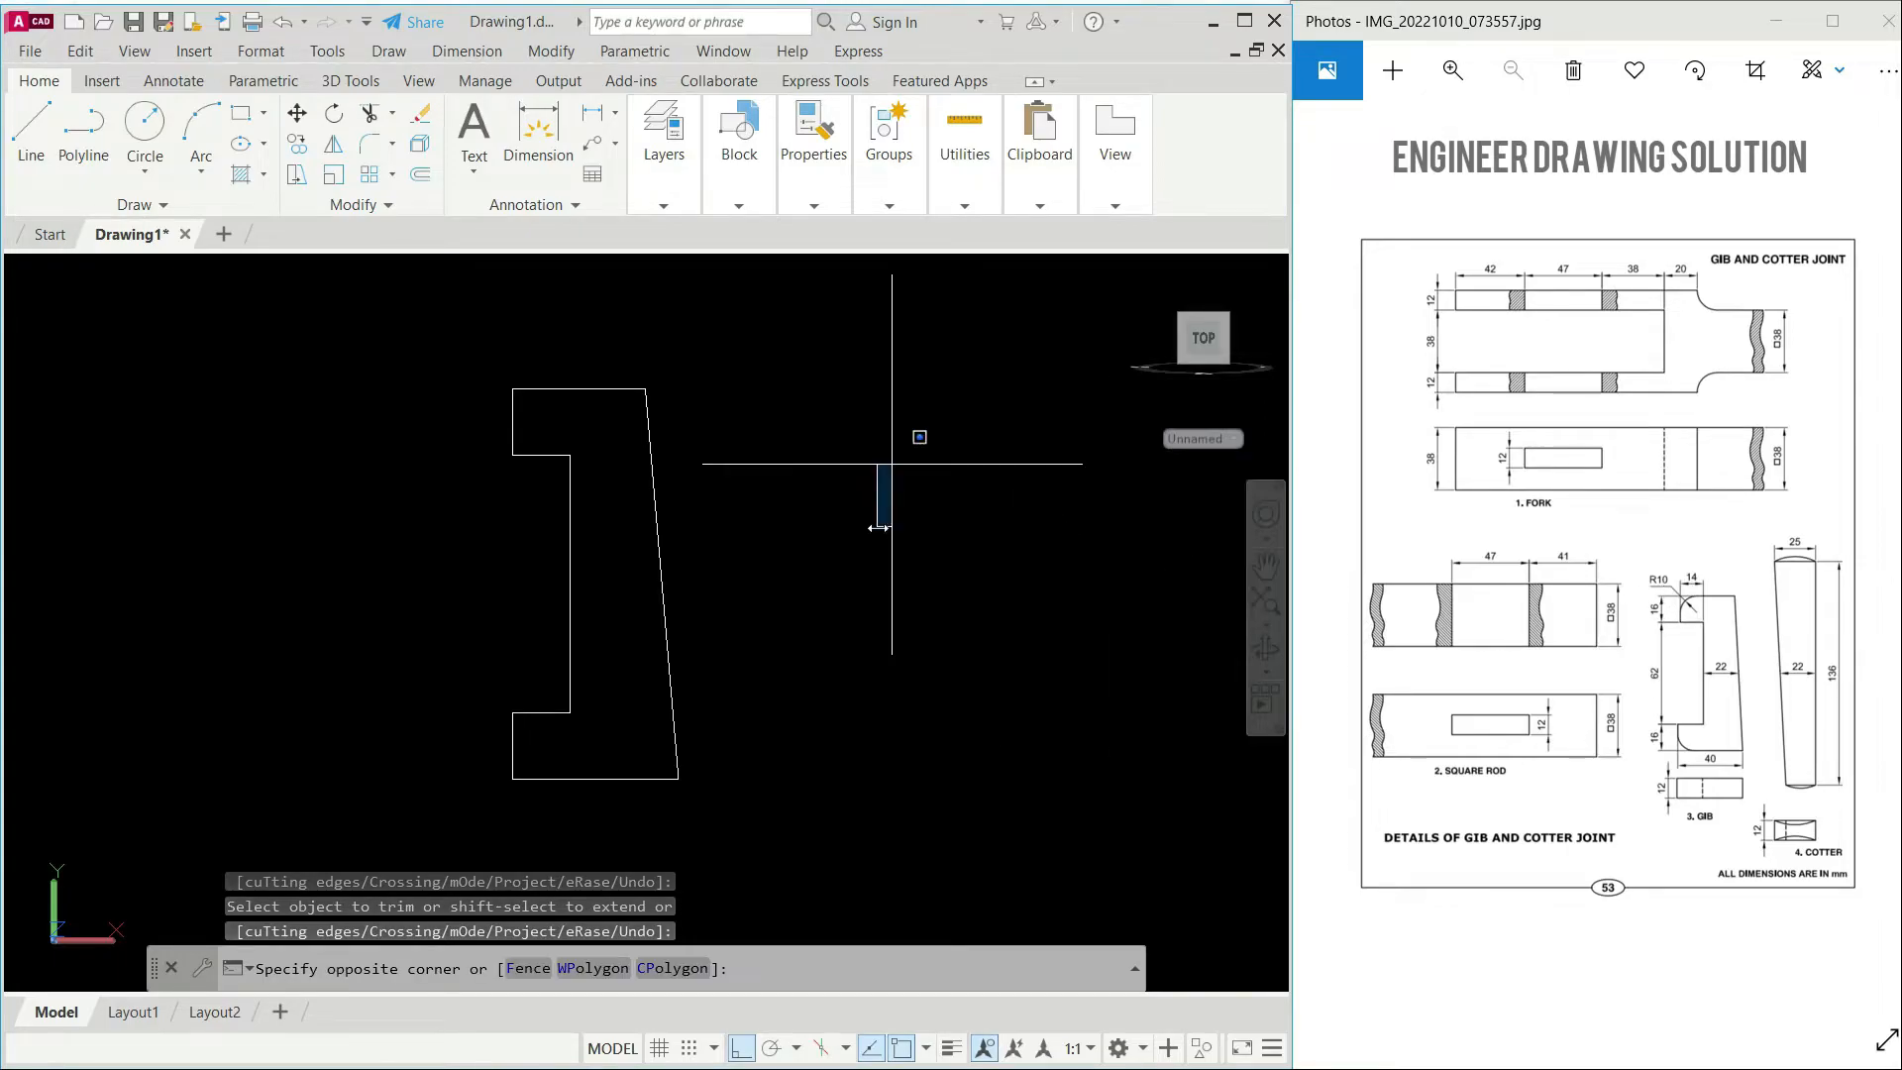
key(Escape)
text(f)
key(Return)
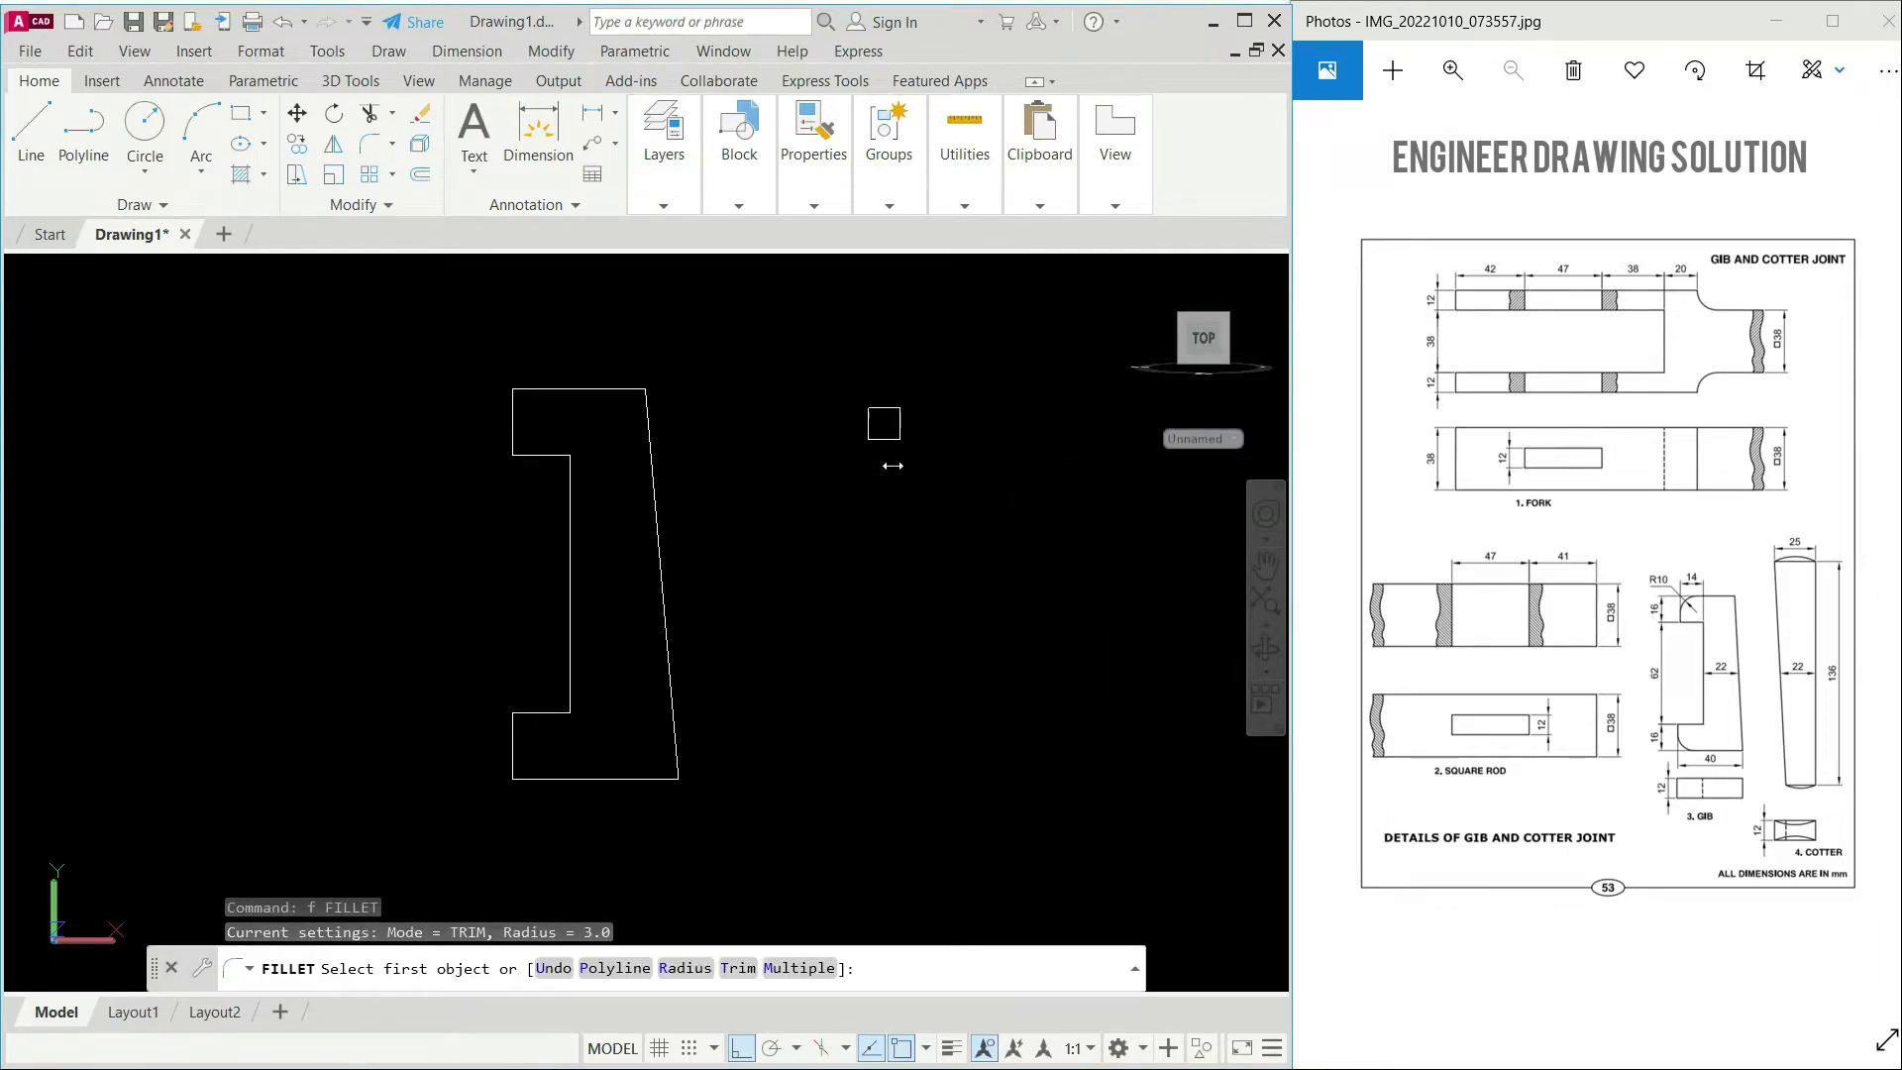
click(790, 970)
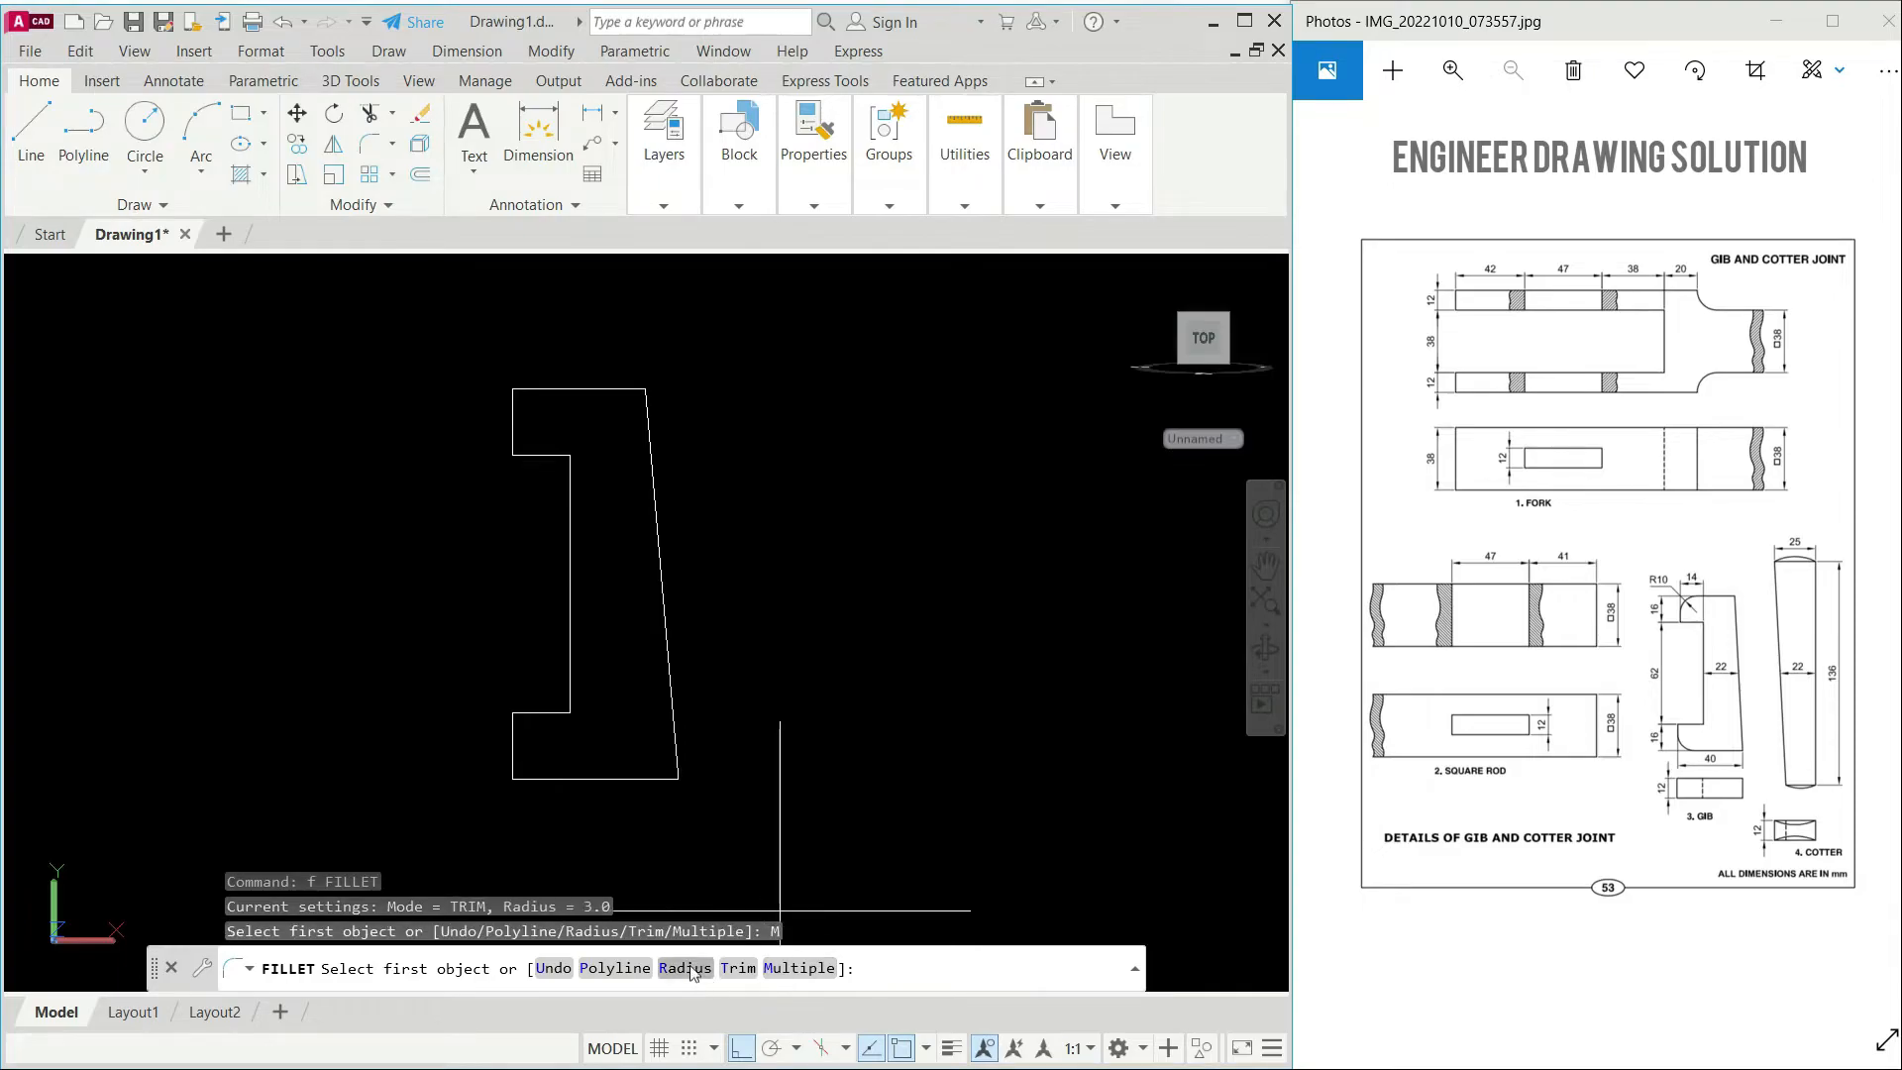
click(686, 968)
text(10)
key(Return)
scroll(505, 364, up, 3)
click(580, 411)
click(504, 436)
scroll(500, 394, down, 4)
scroll(543, 747, up, 3)
click(535, 671)
click(471, 660)
scroll(395, 699, down, 3)
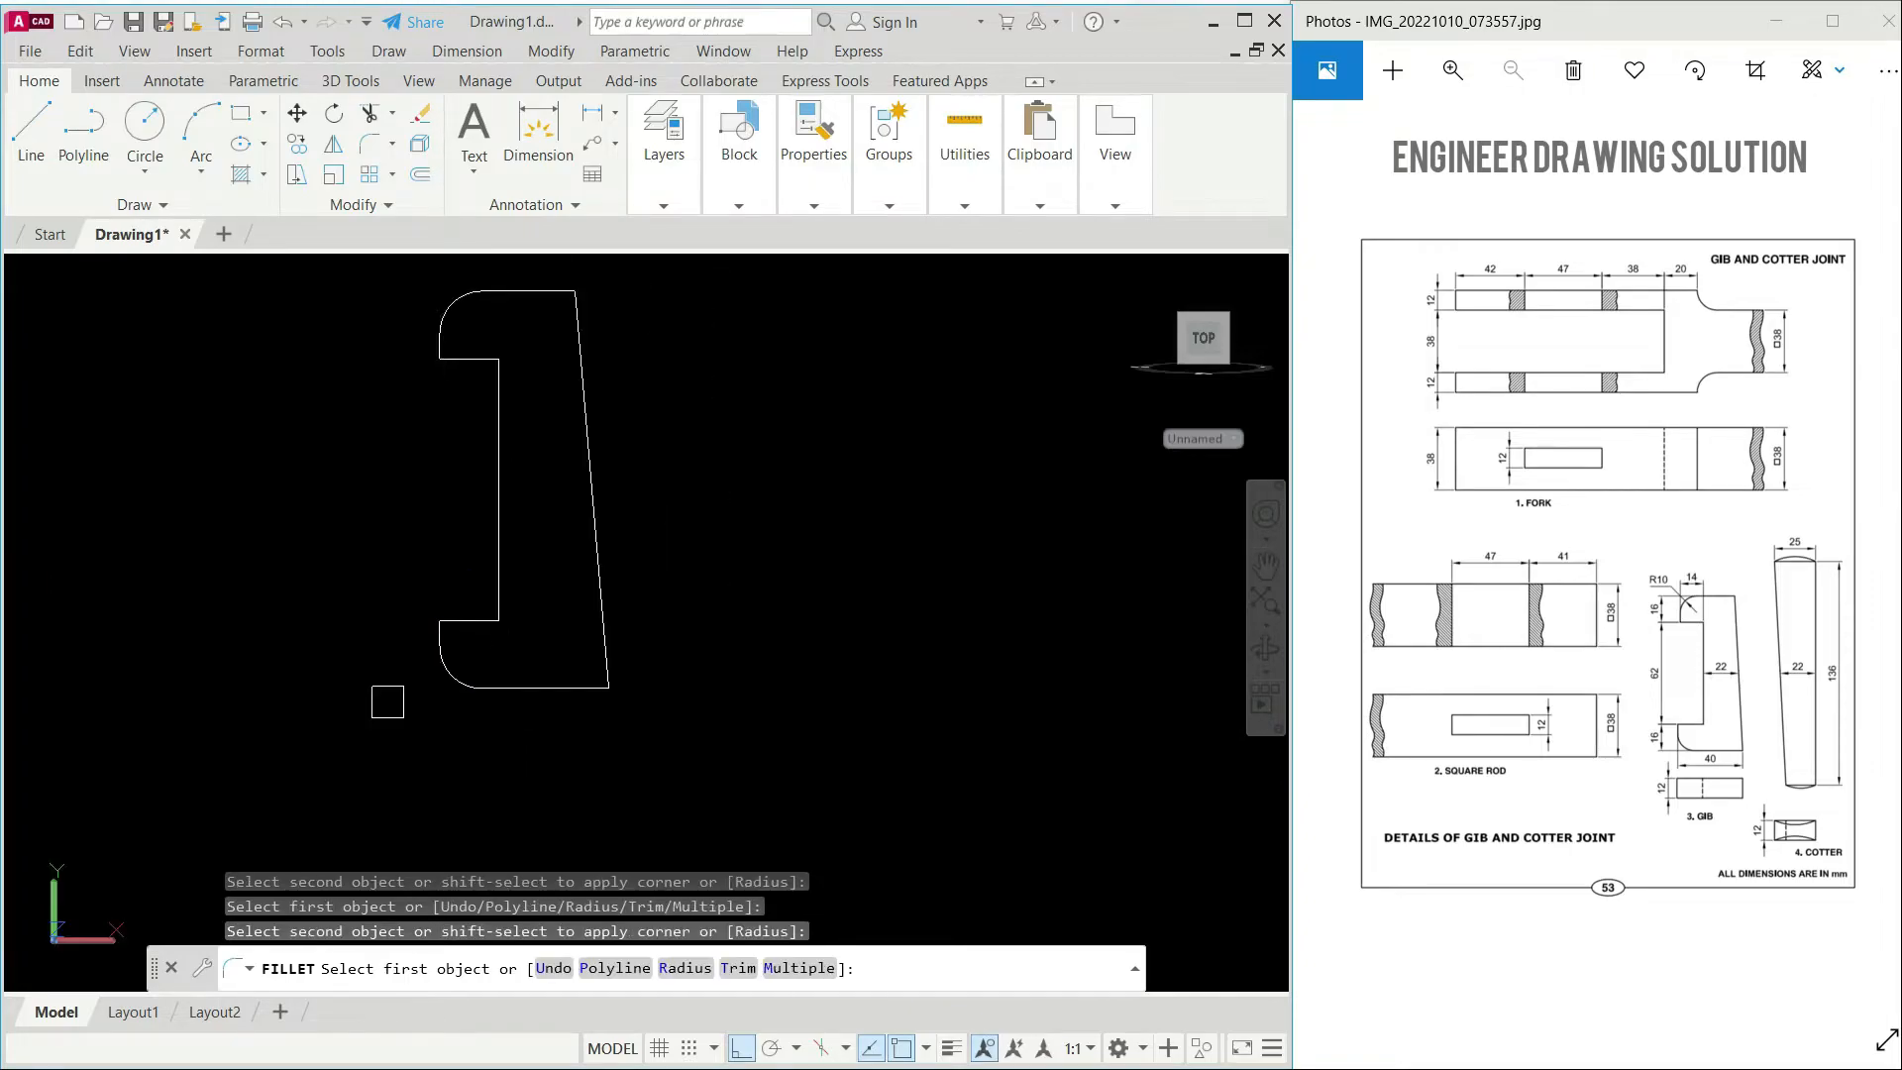
key(Return)
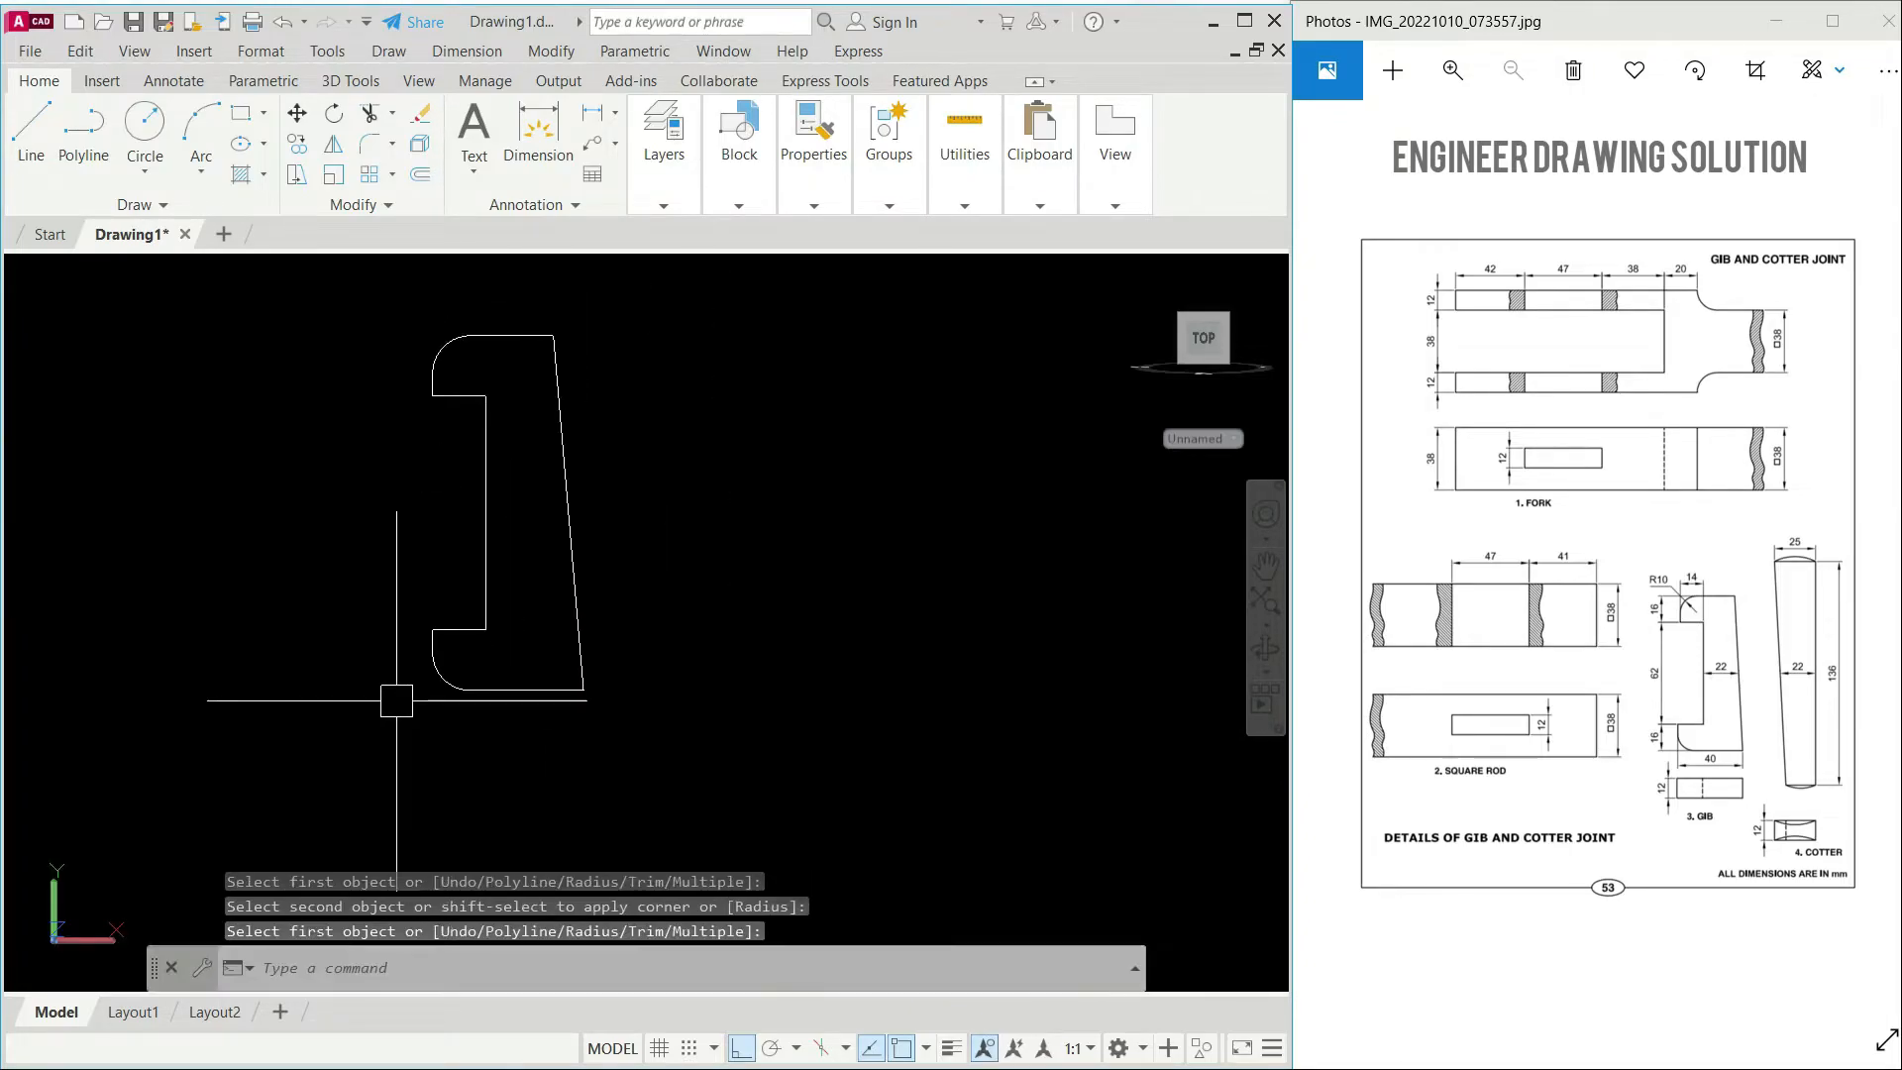
click(1800, 644)
click(664, 347)
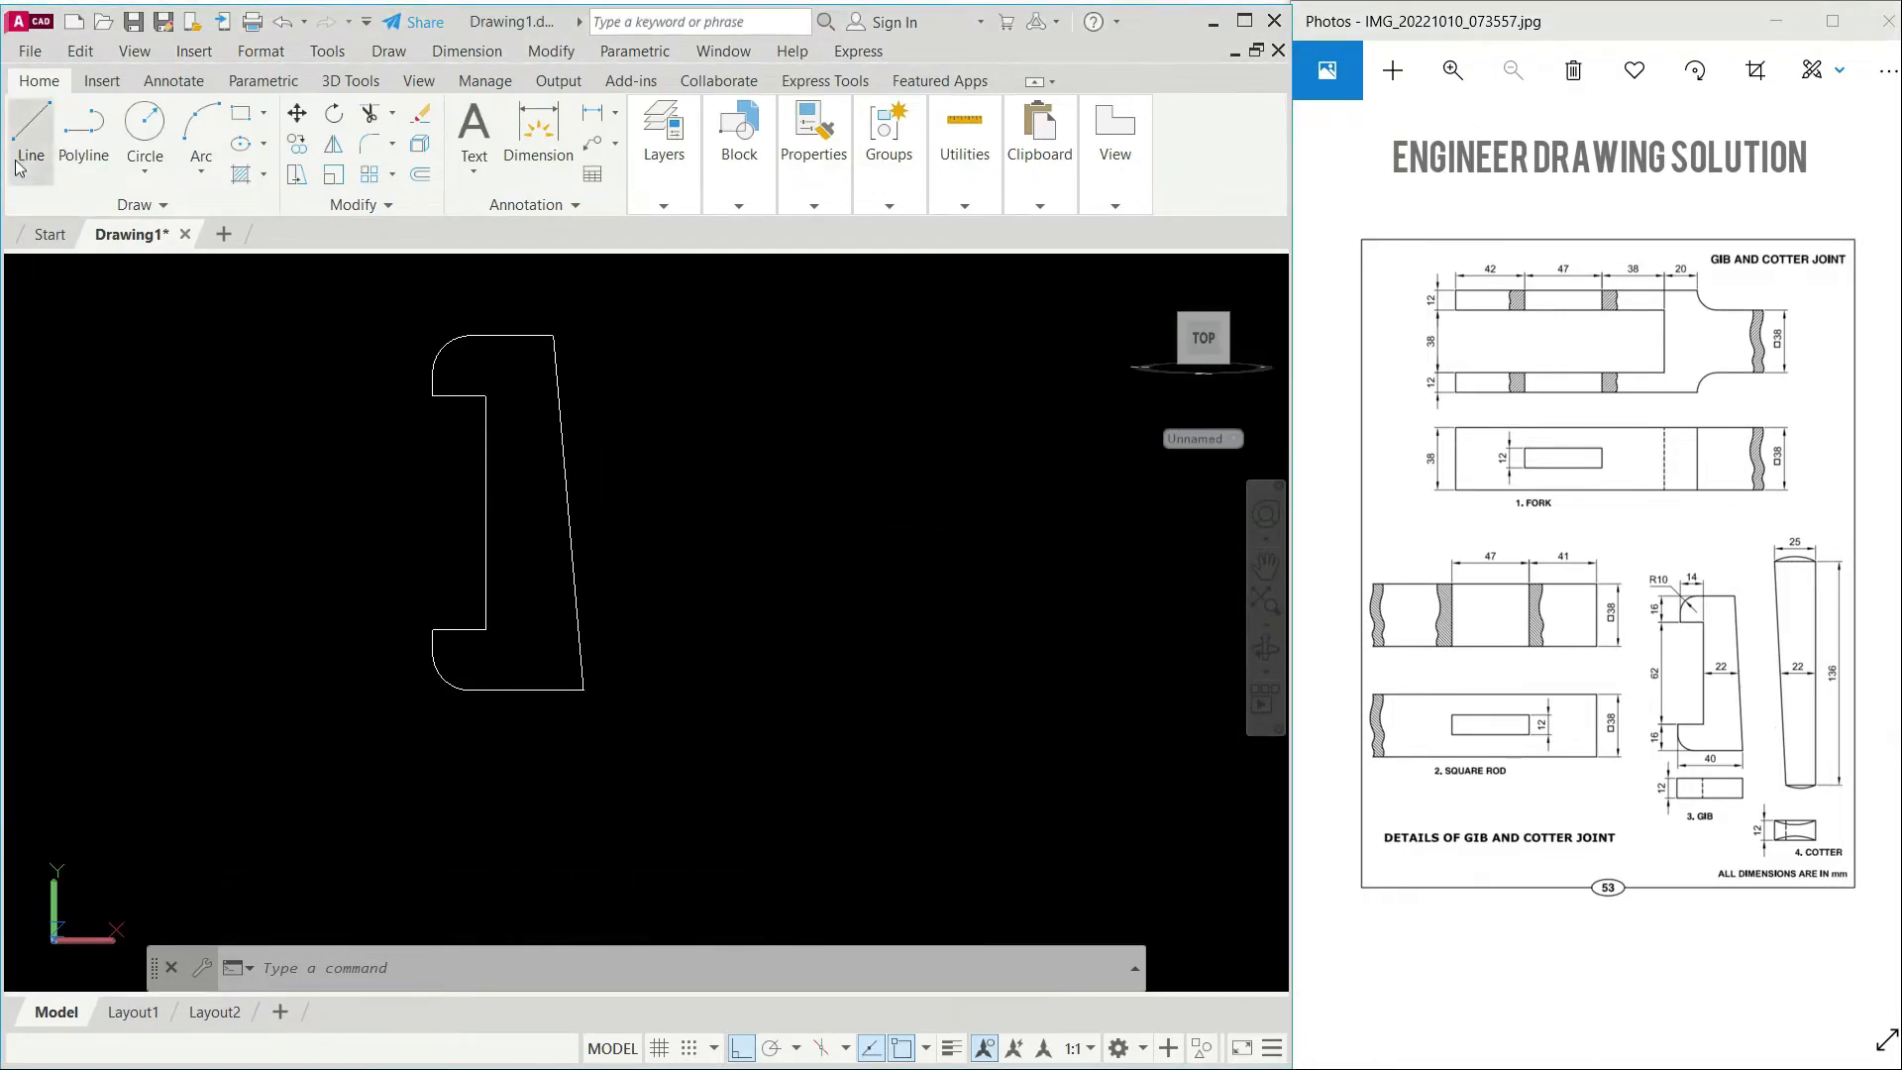
click(30, 129)
click(798, 820)
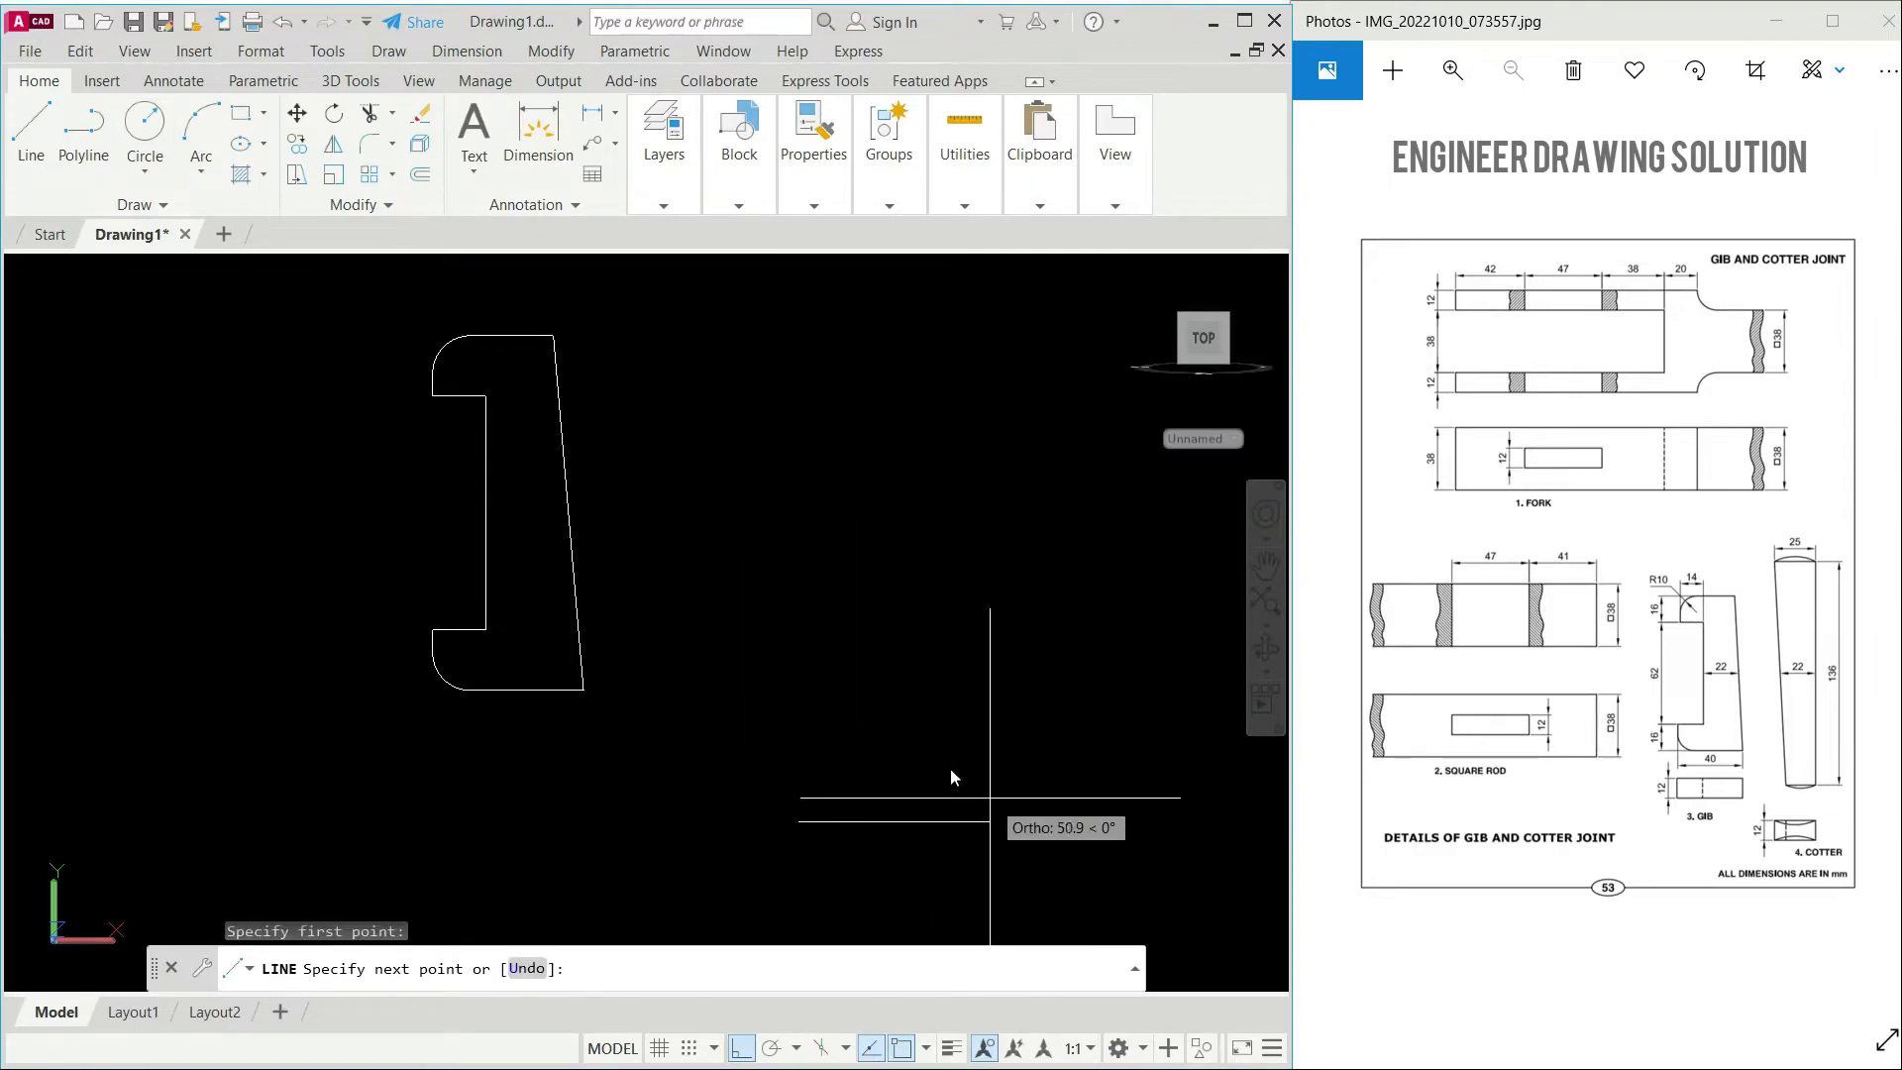
key(Escape)
Step: Draw the cotter outline right of the gib: 25 mm top edge rightward, 136 mm side downward, and a leftward bottom edge longer than the top
text(L)
key(Return)
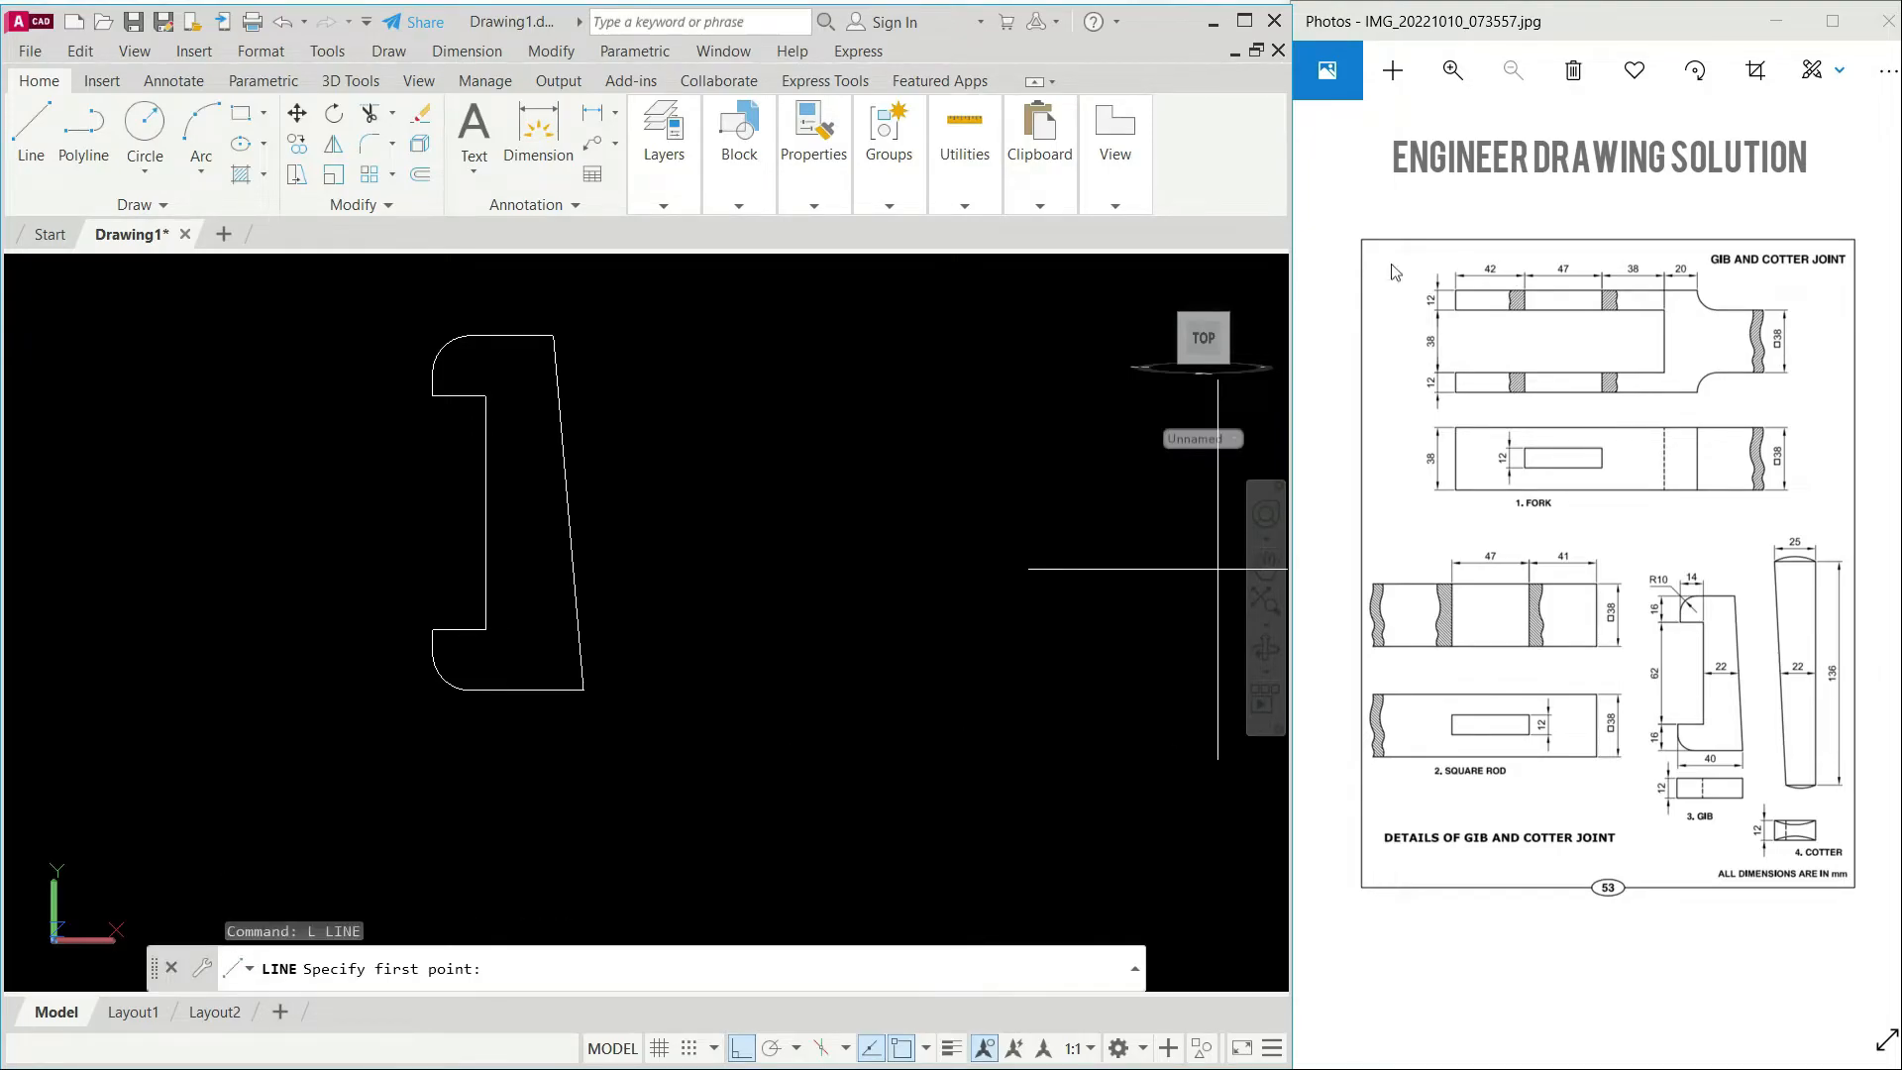
click(731, 356)
text(25)
key(Return)
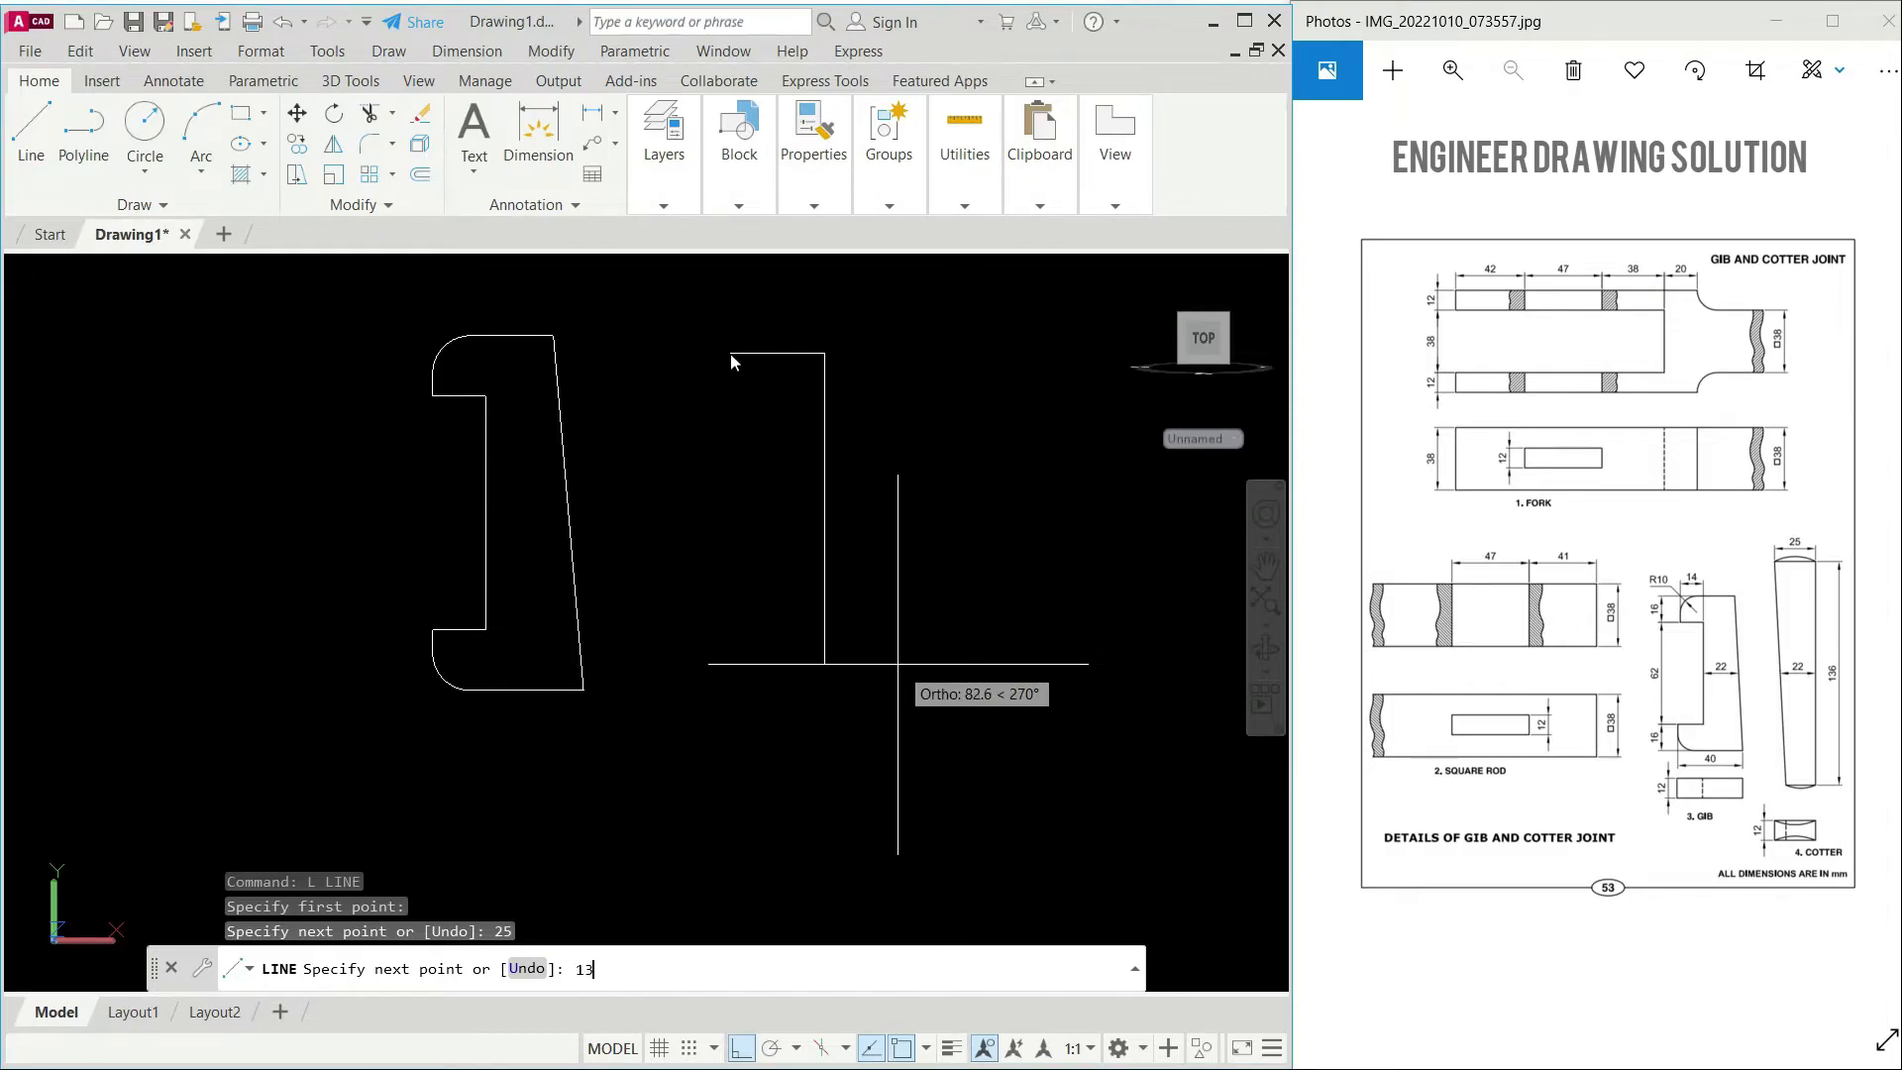
text(136)
key(Return)
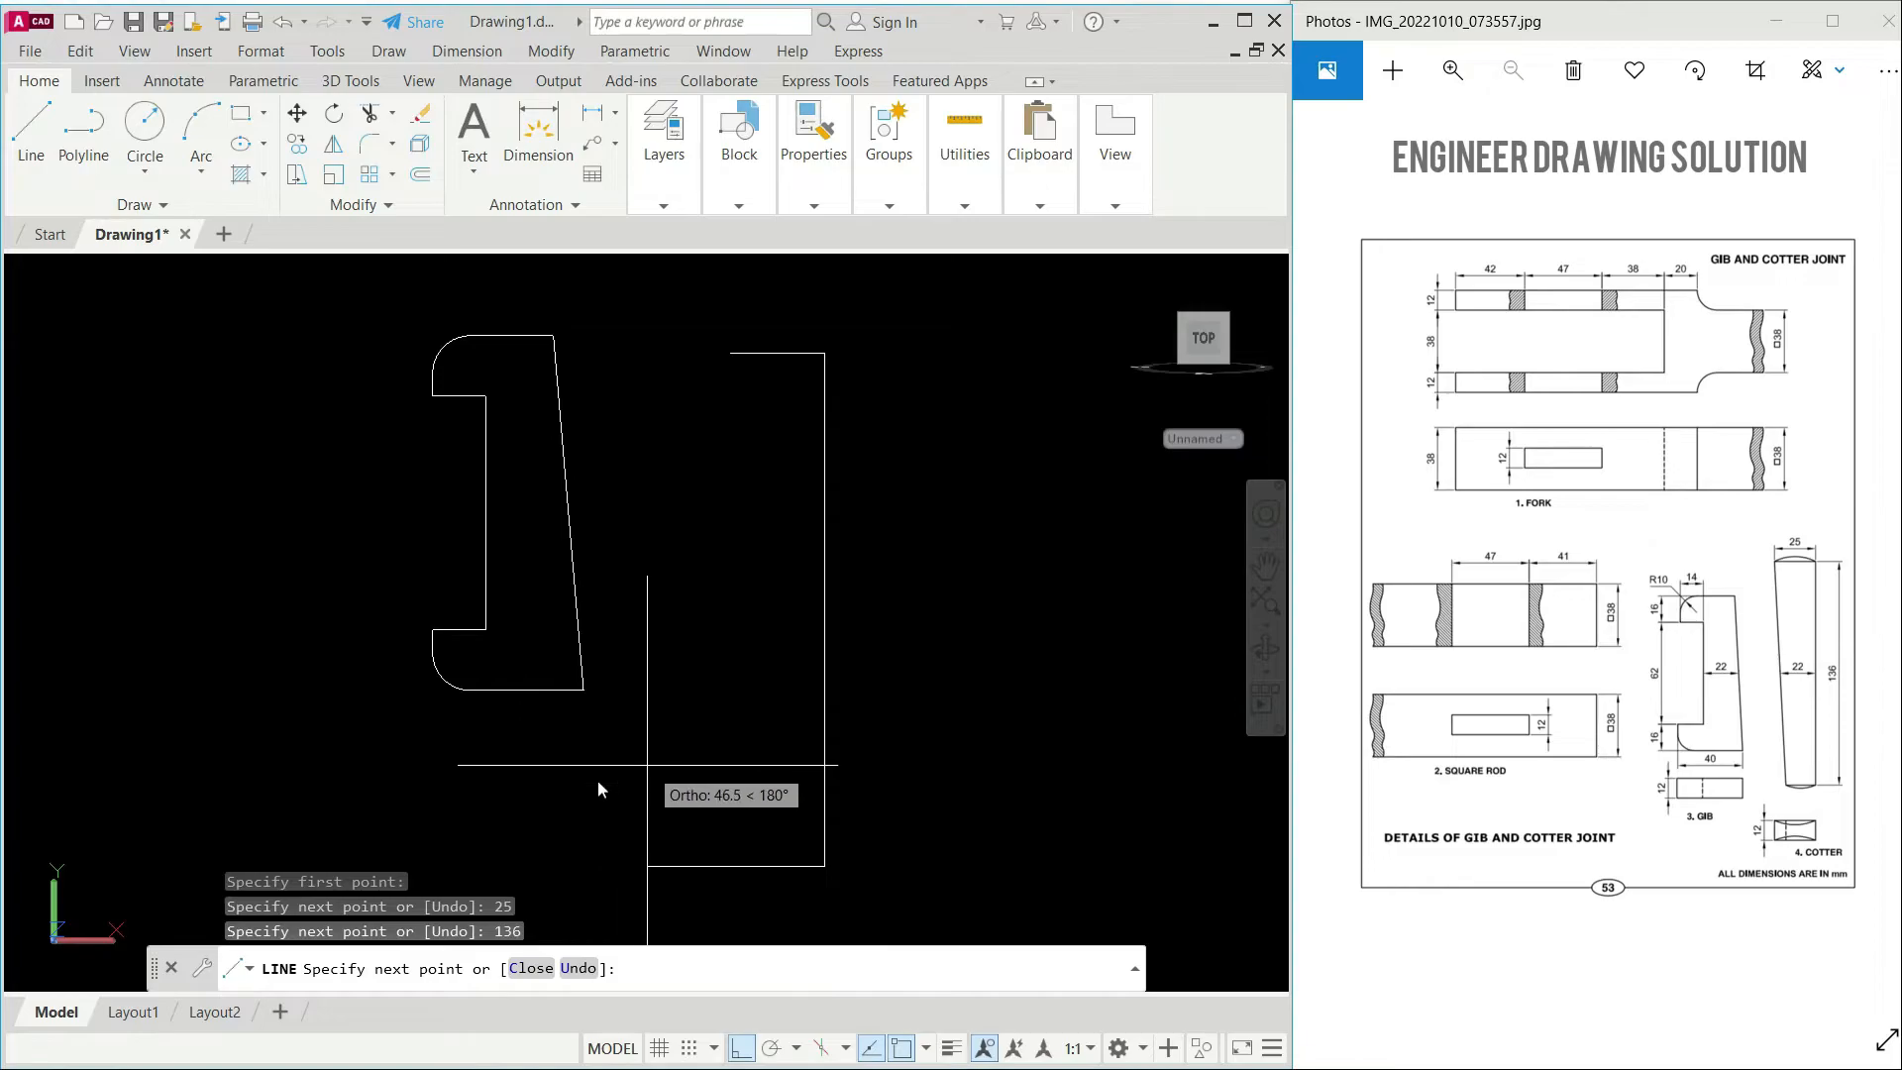
middle_drag(646, 767, 631, 751)
click(676, 852)
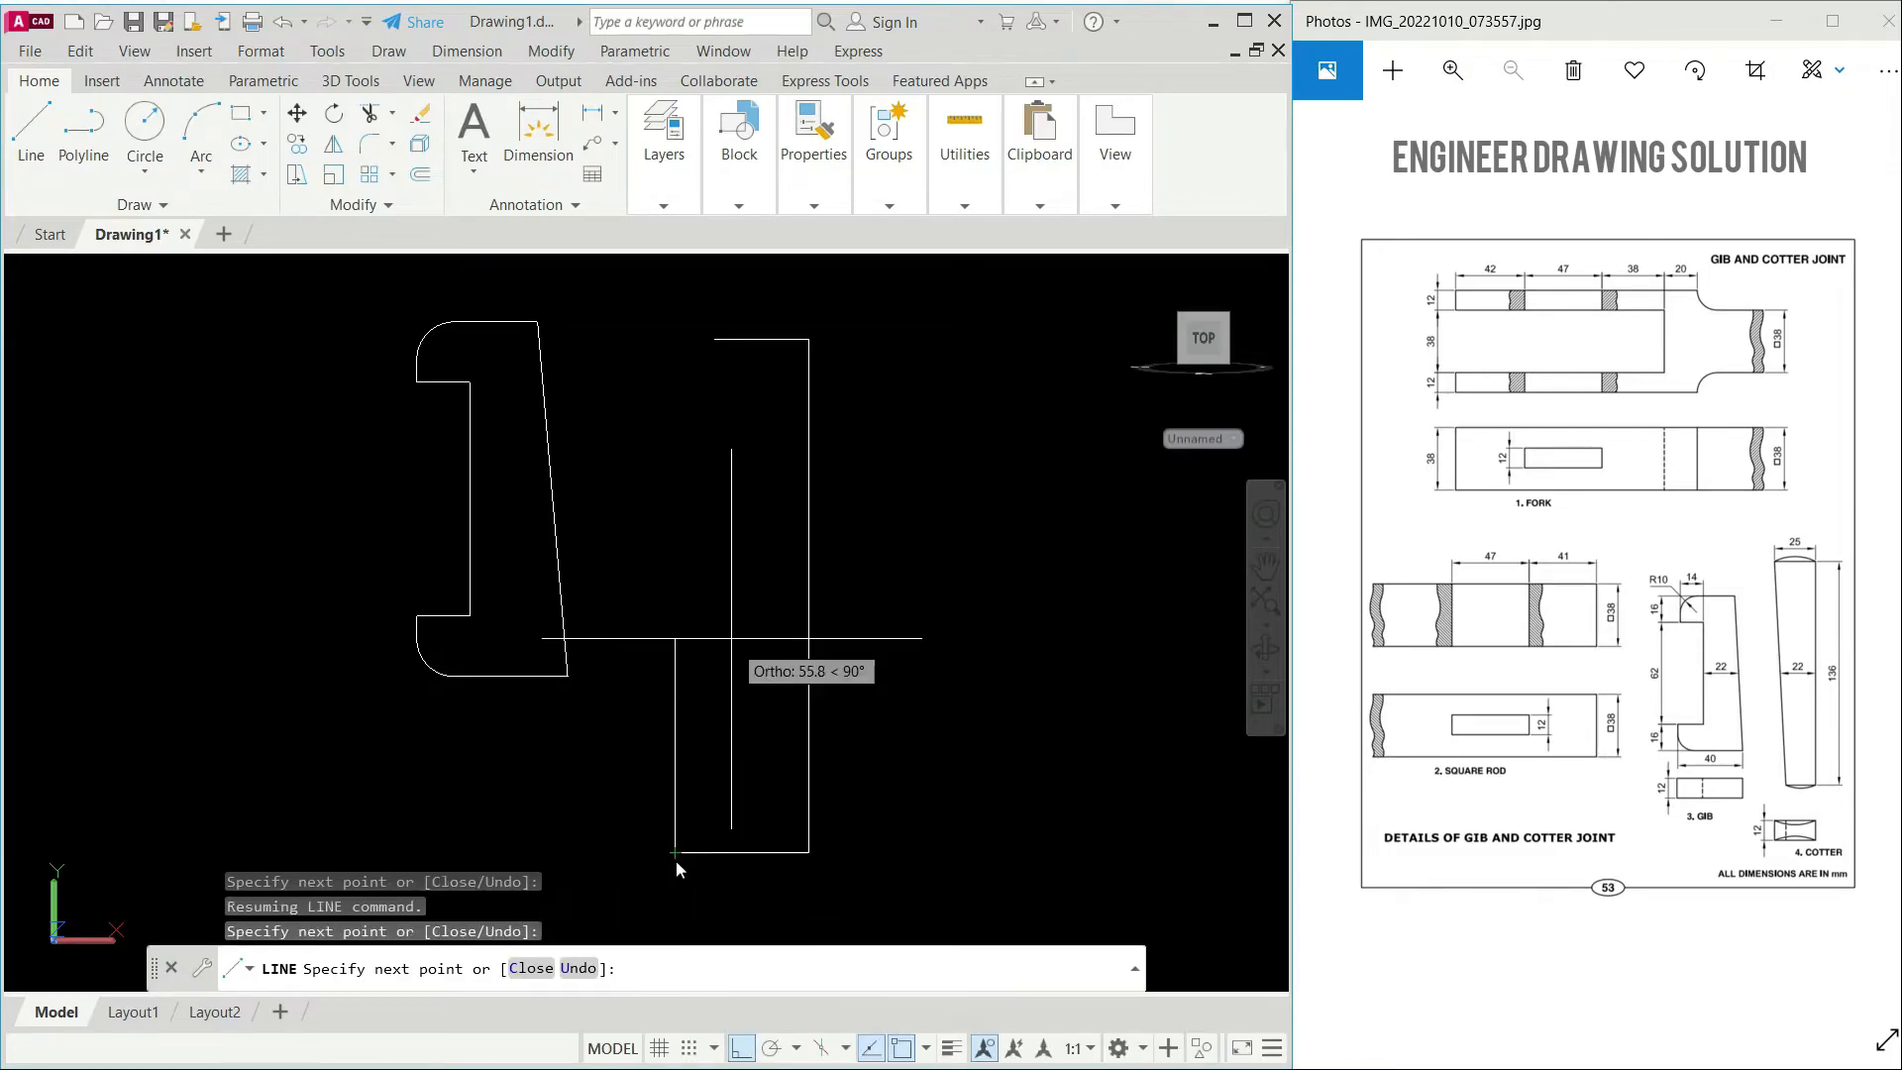
key(Return)
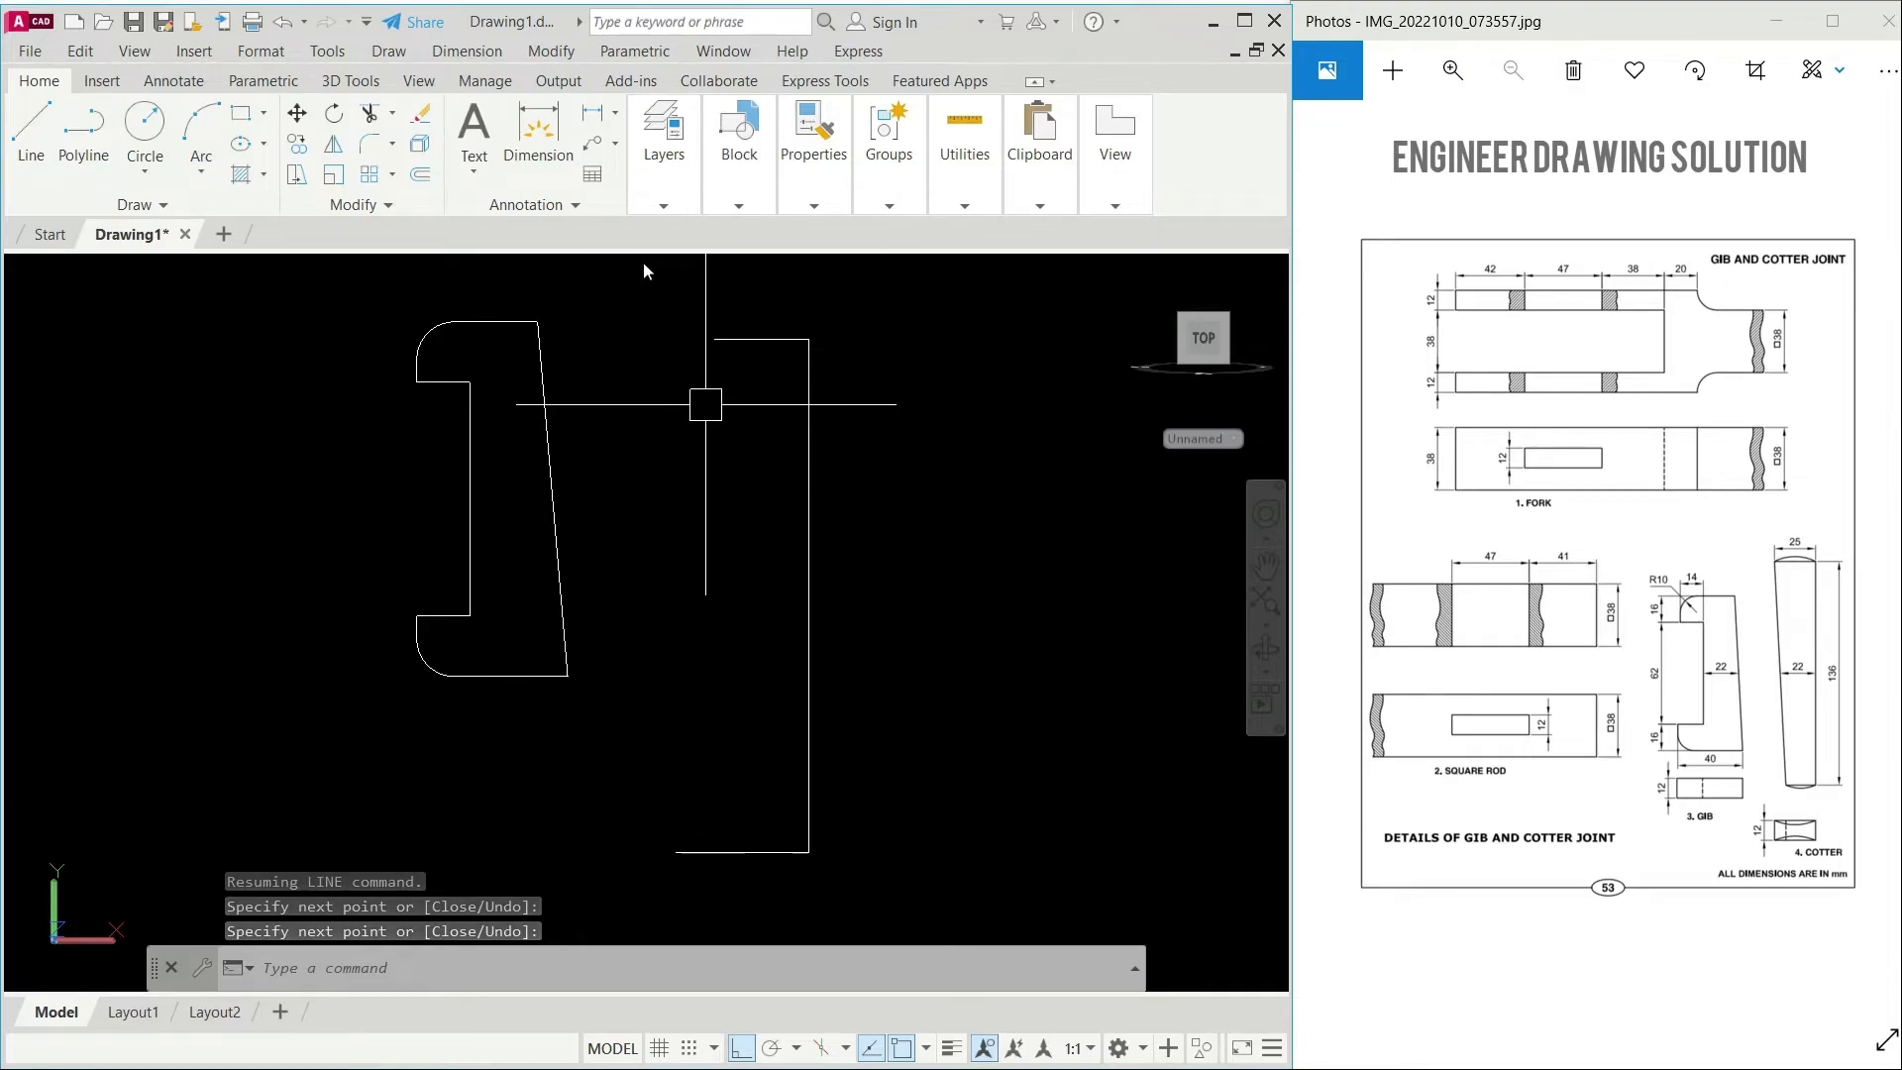
Step: Copy the gib's sloped edge by its upper endpoint to the left end of the cotter's top edge
click(307, 145)
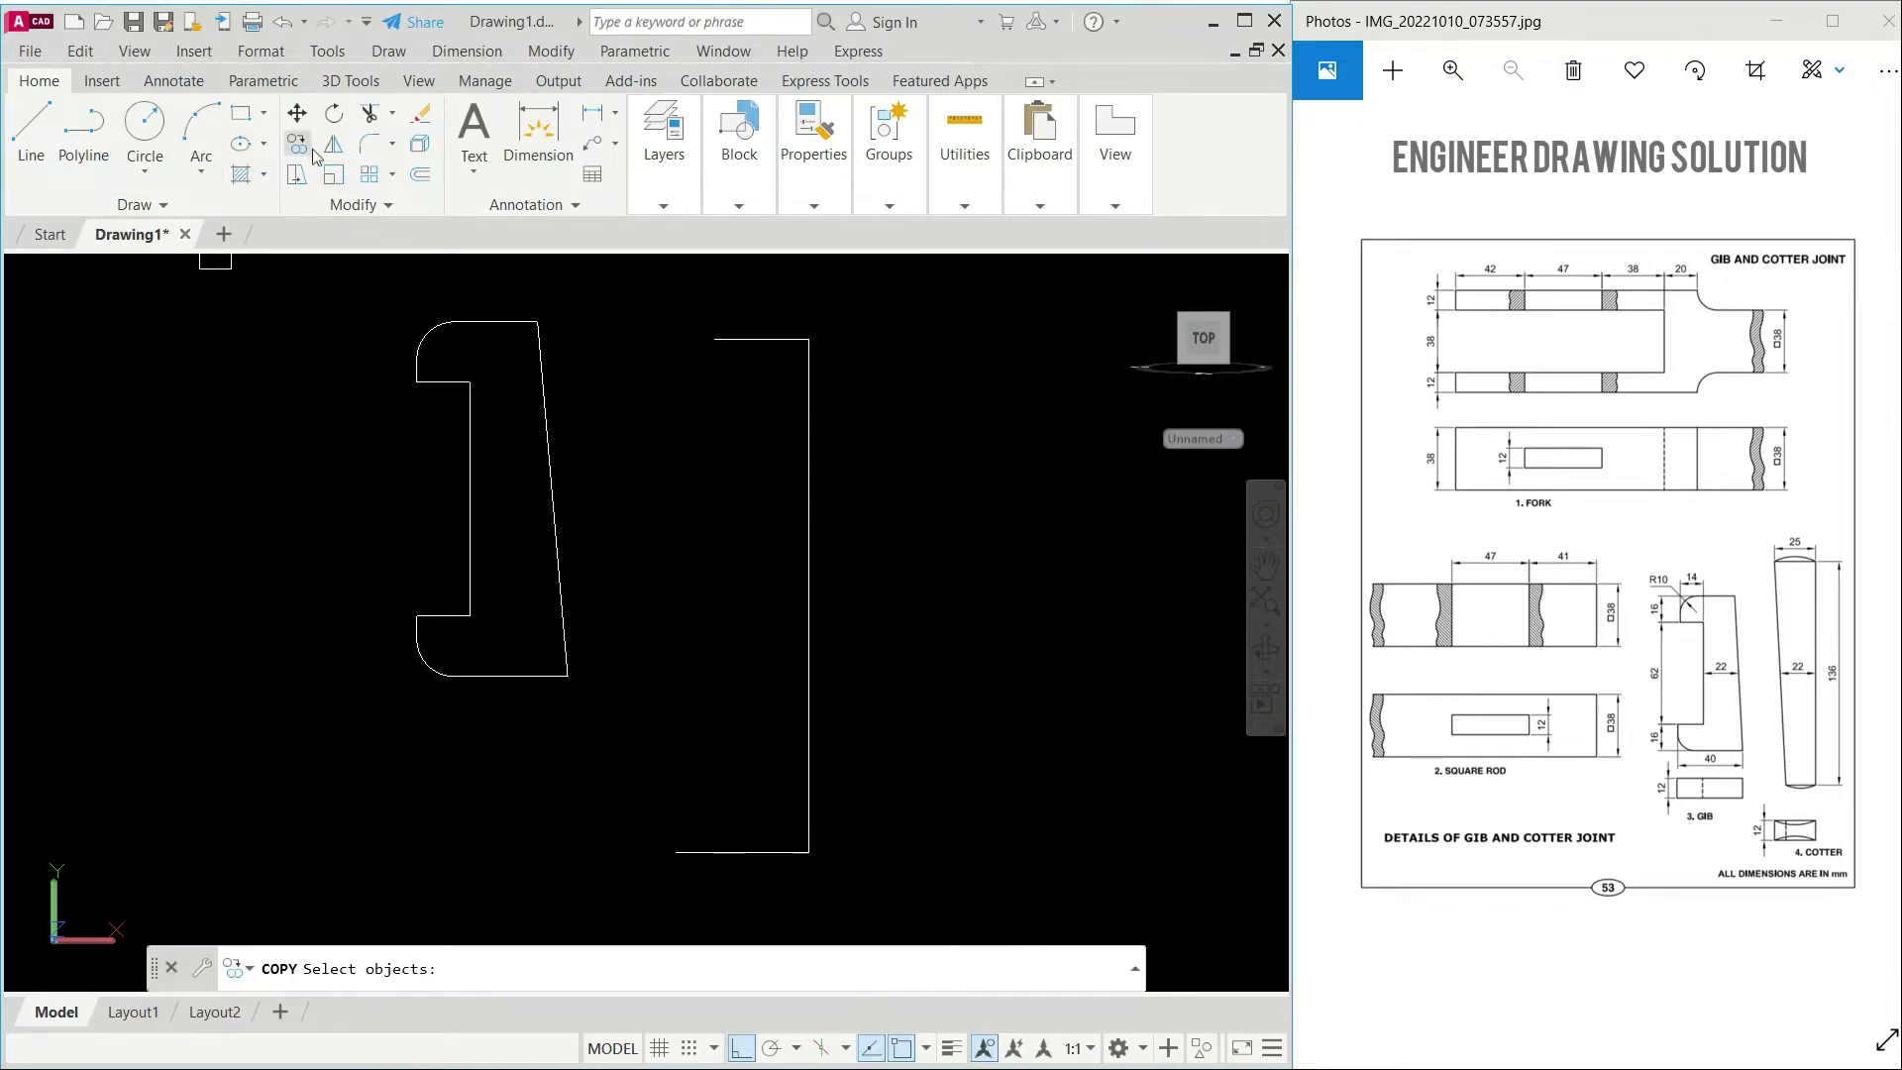
click(544, 414)
key(Return)
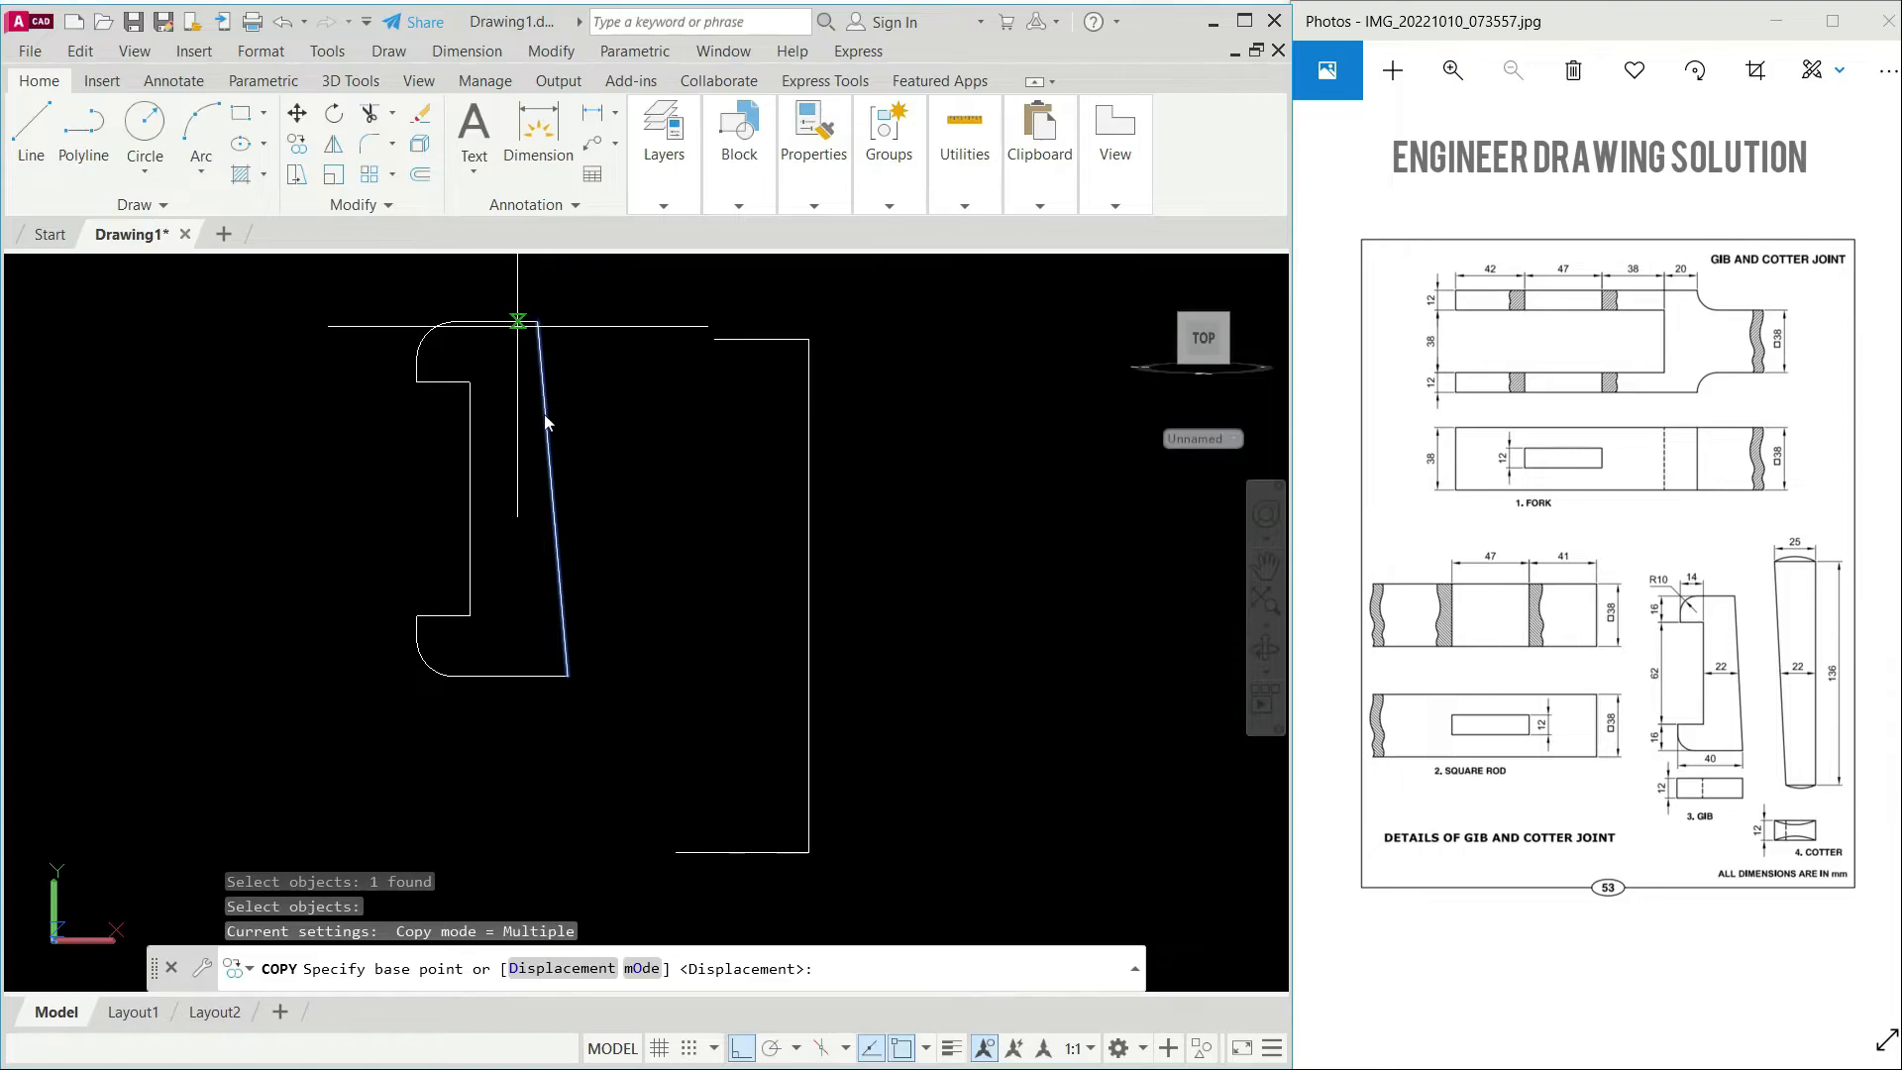
click(537, 321)
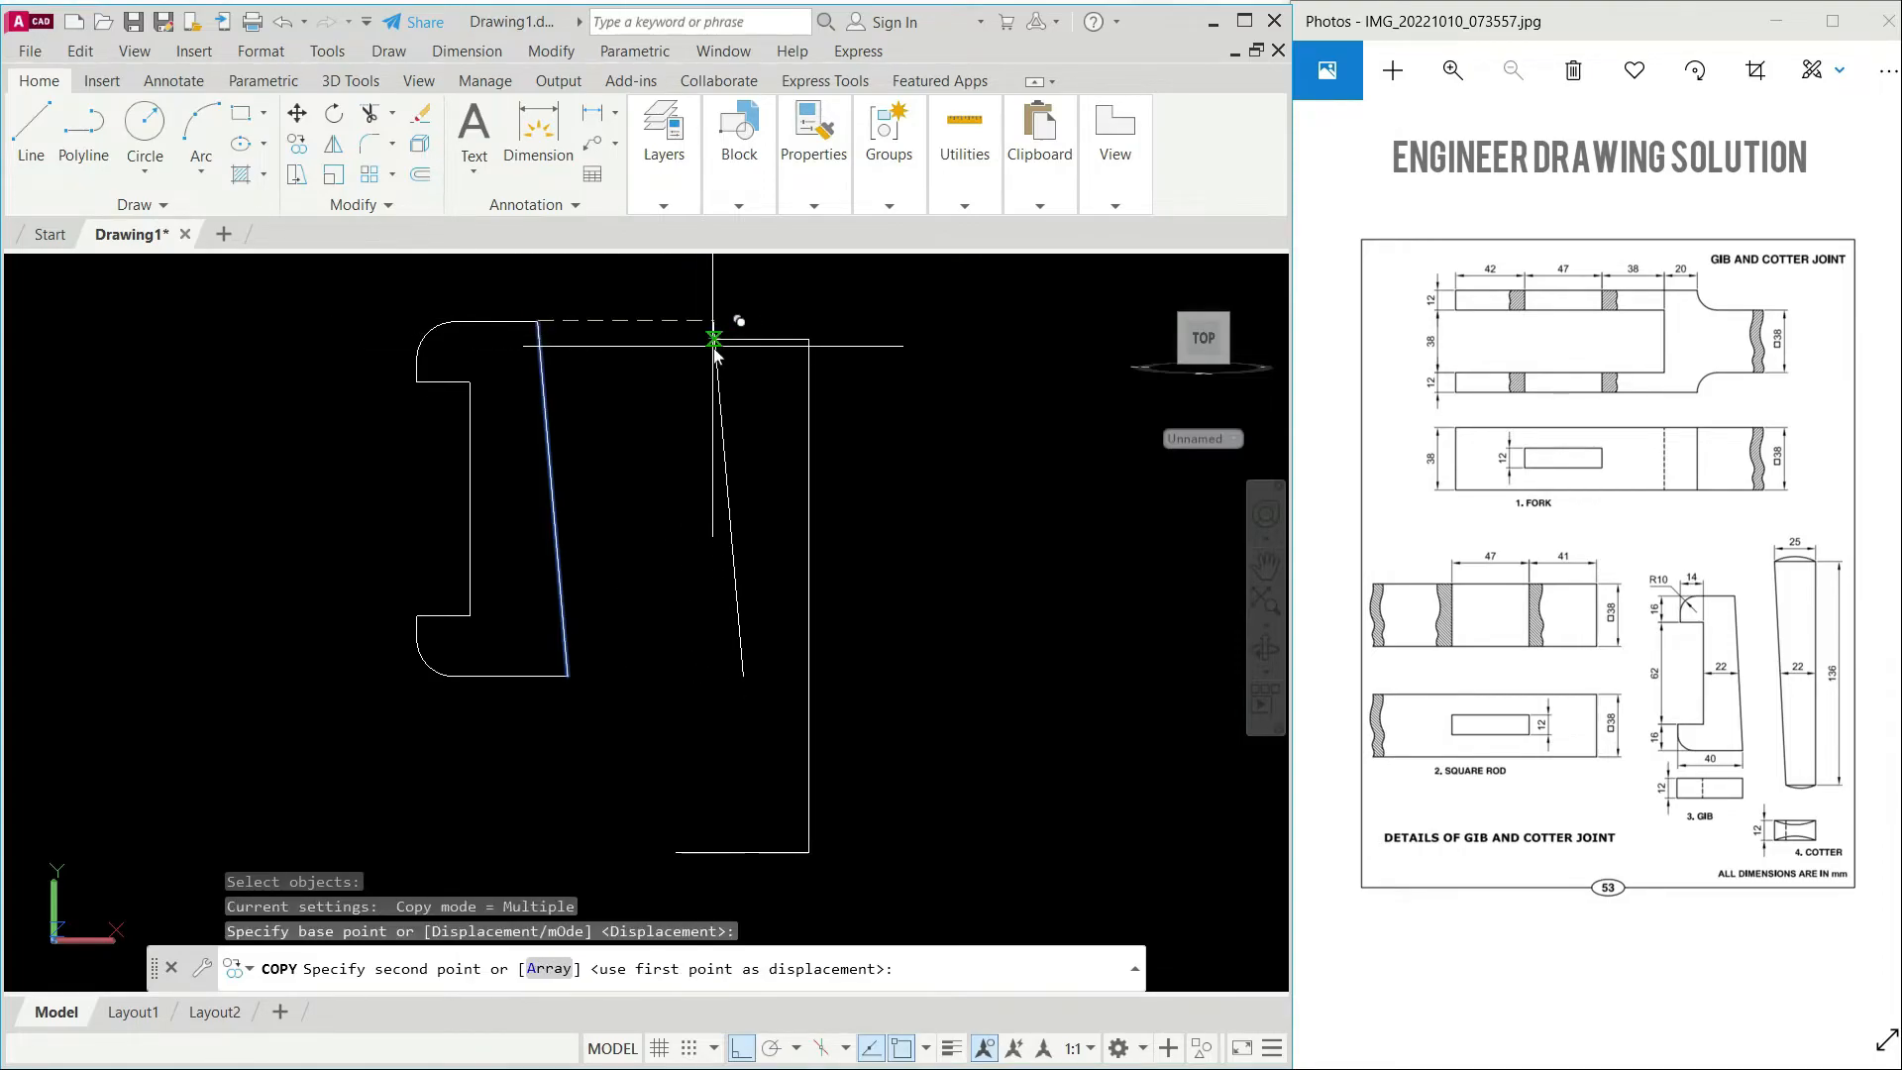
click(713, 337)
right_click(961, 455)
click(997, 467)
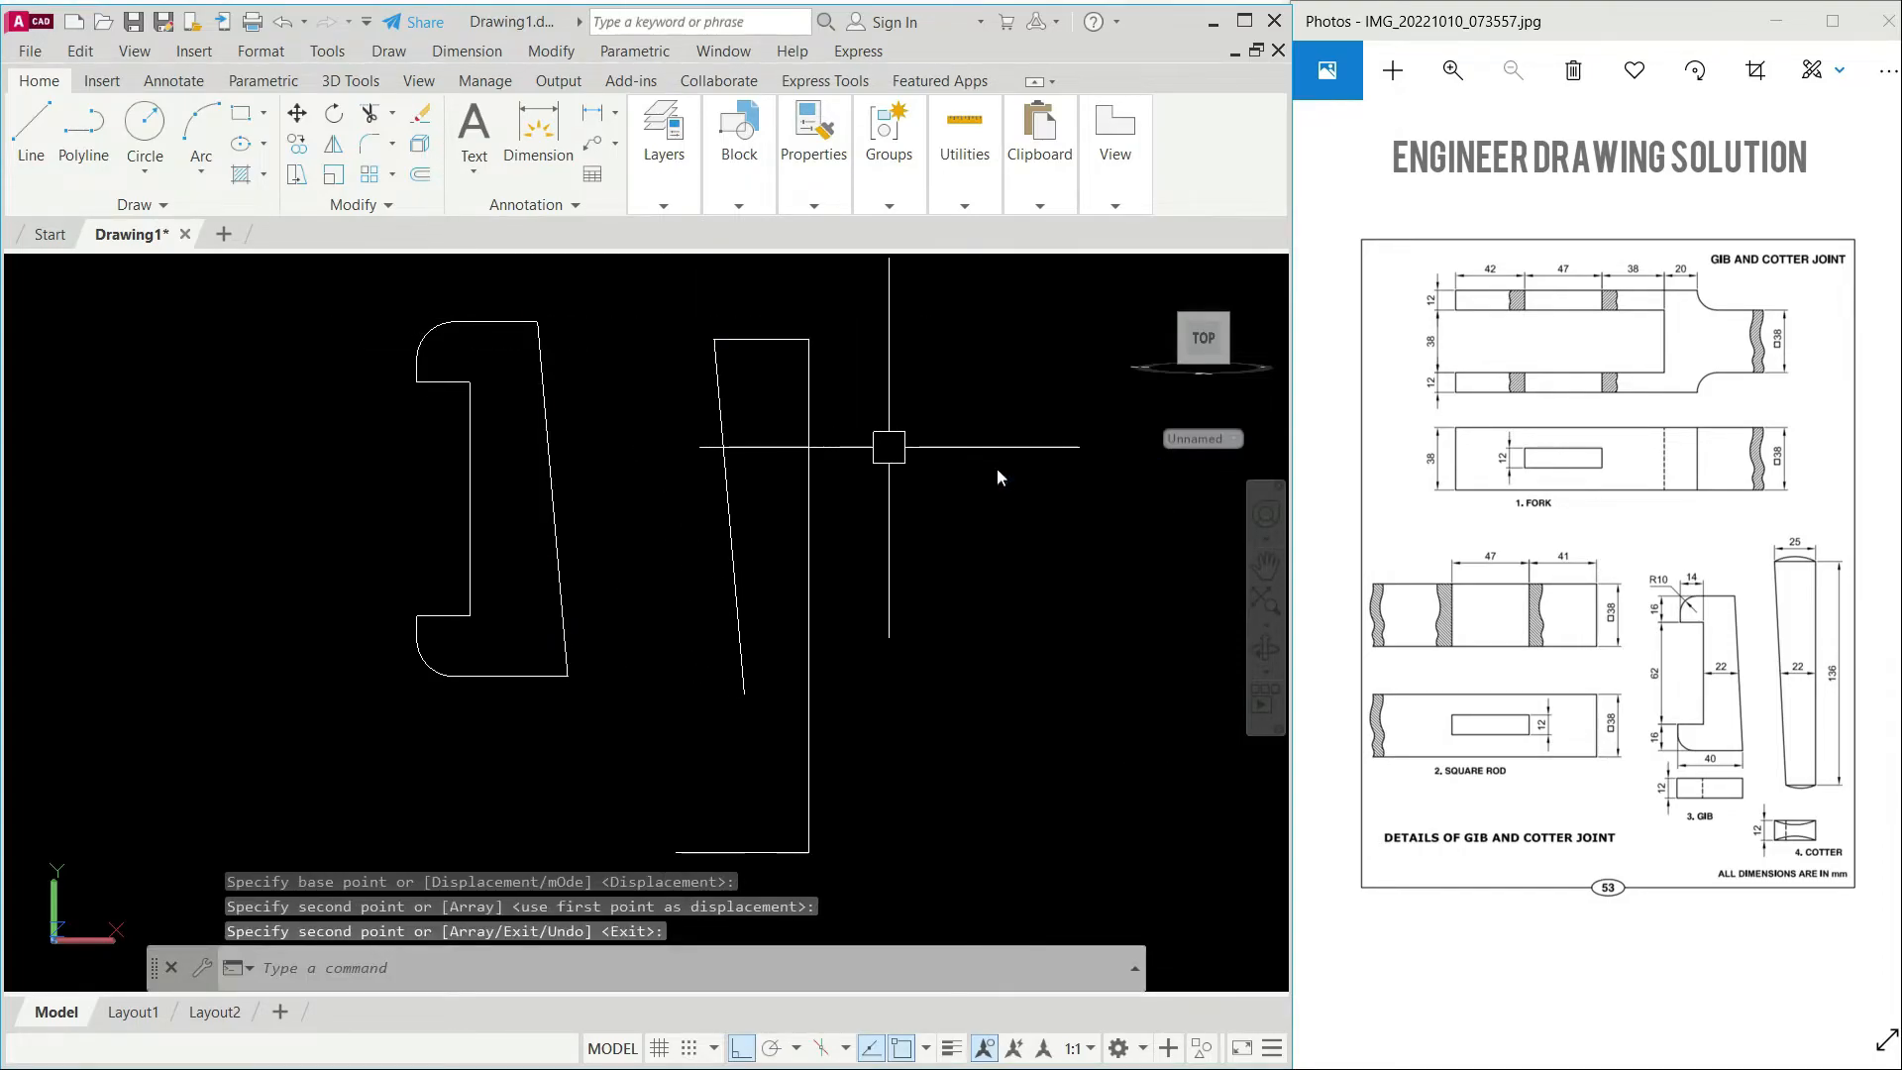
Step: Extend the copied sloped line down to the cotter's bottom edge
text(ex)
key(Return)
key(Return)
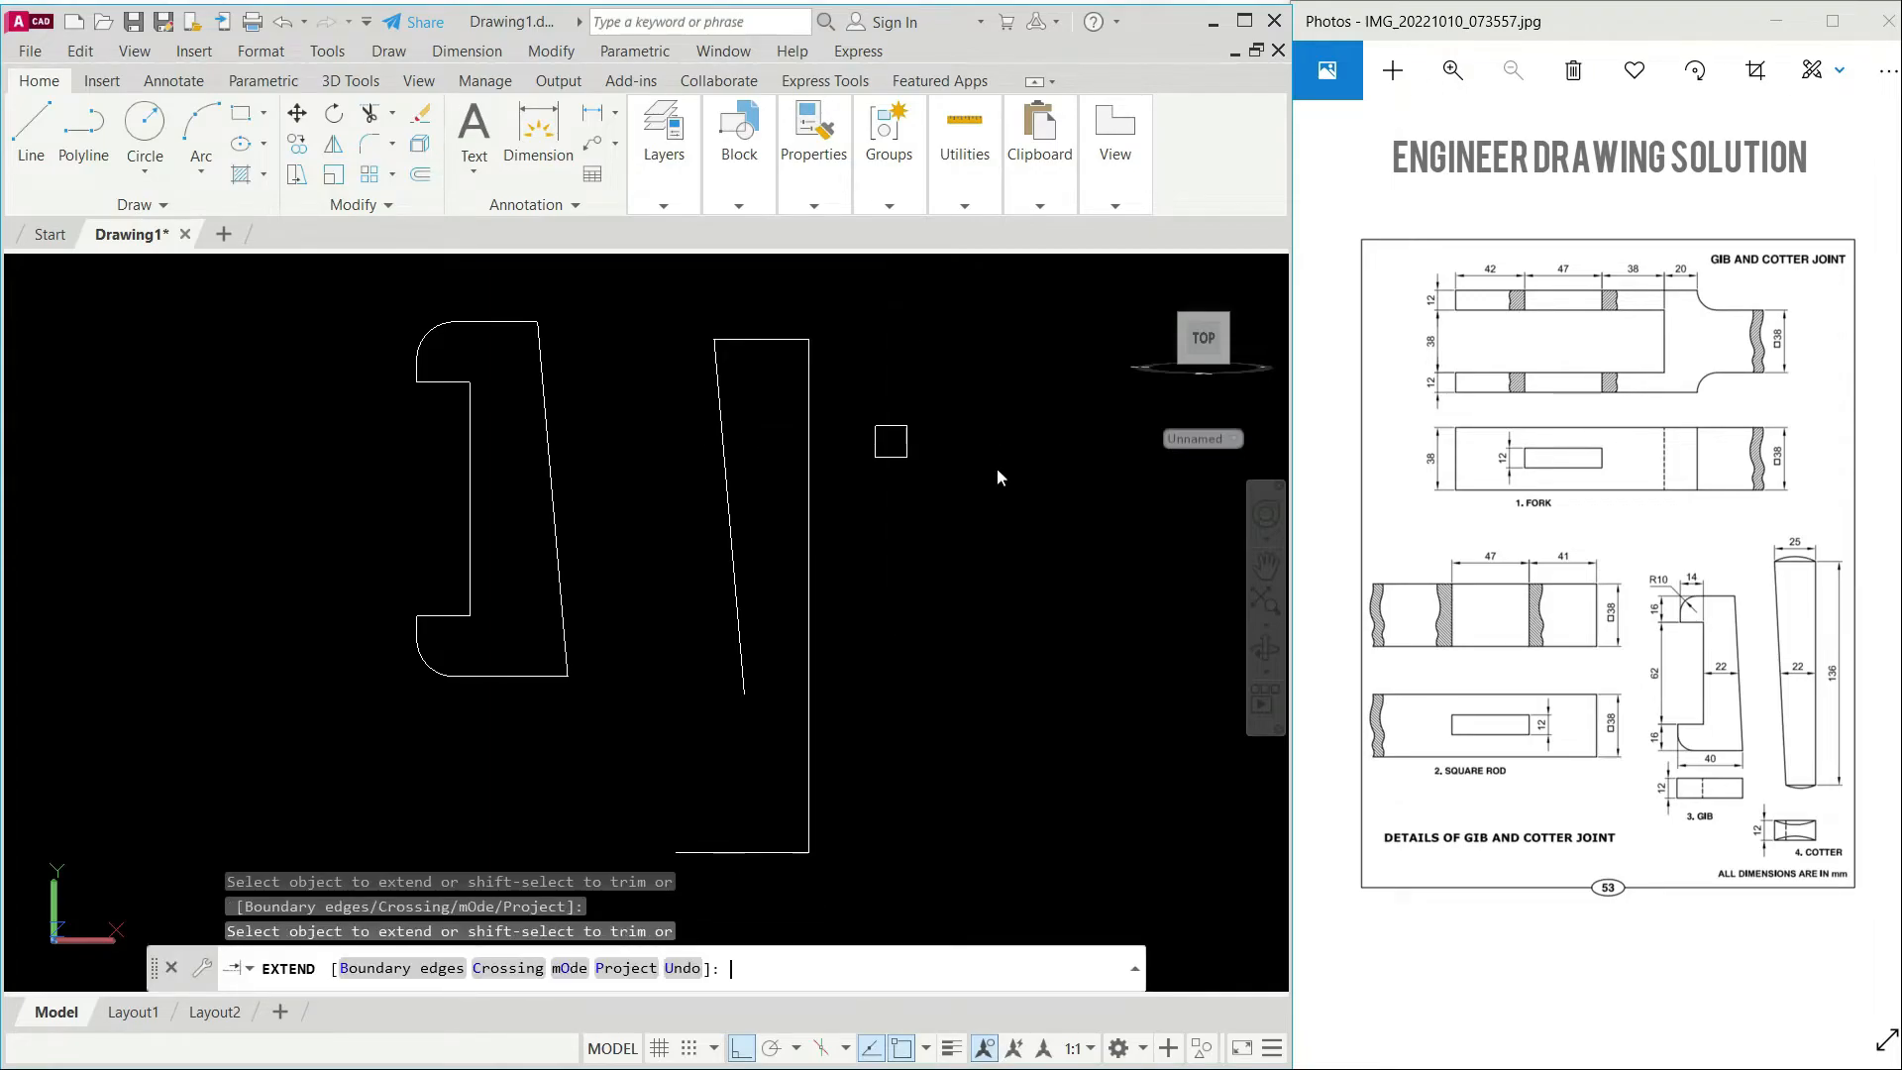
click(808, 531)
click(737, 630)
right_click(886, 541)
click(949, 555)
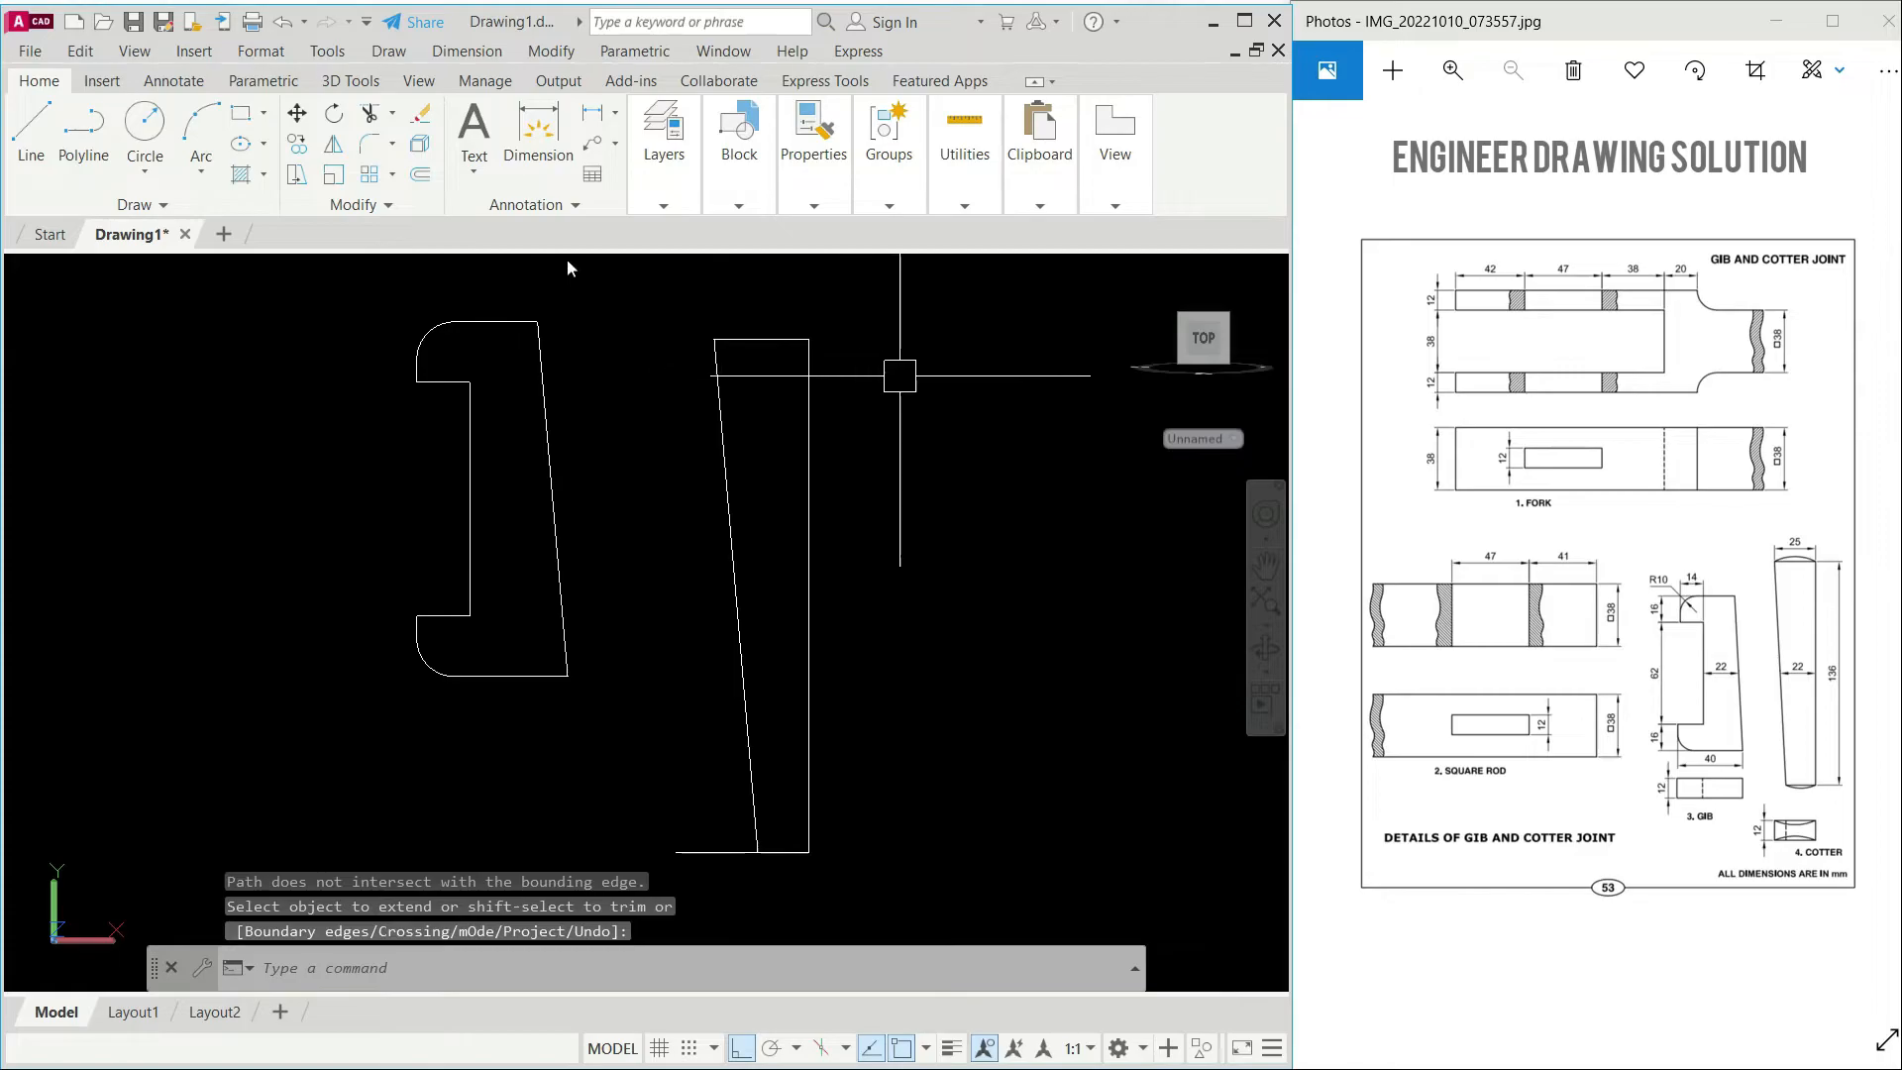
Step: Trim the part of the cotter's bottom edge that overhangs to the left of the sloped side
text(tr)
key(Return)
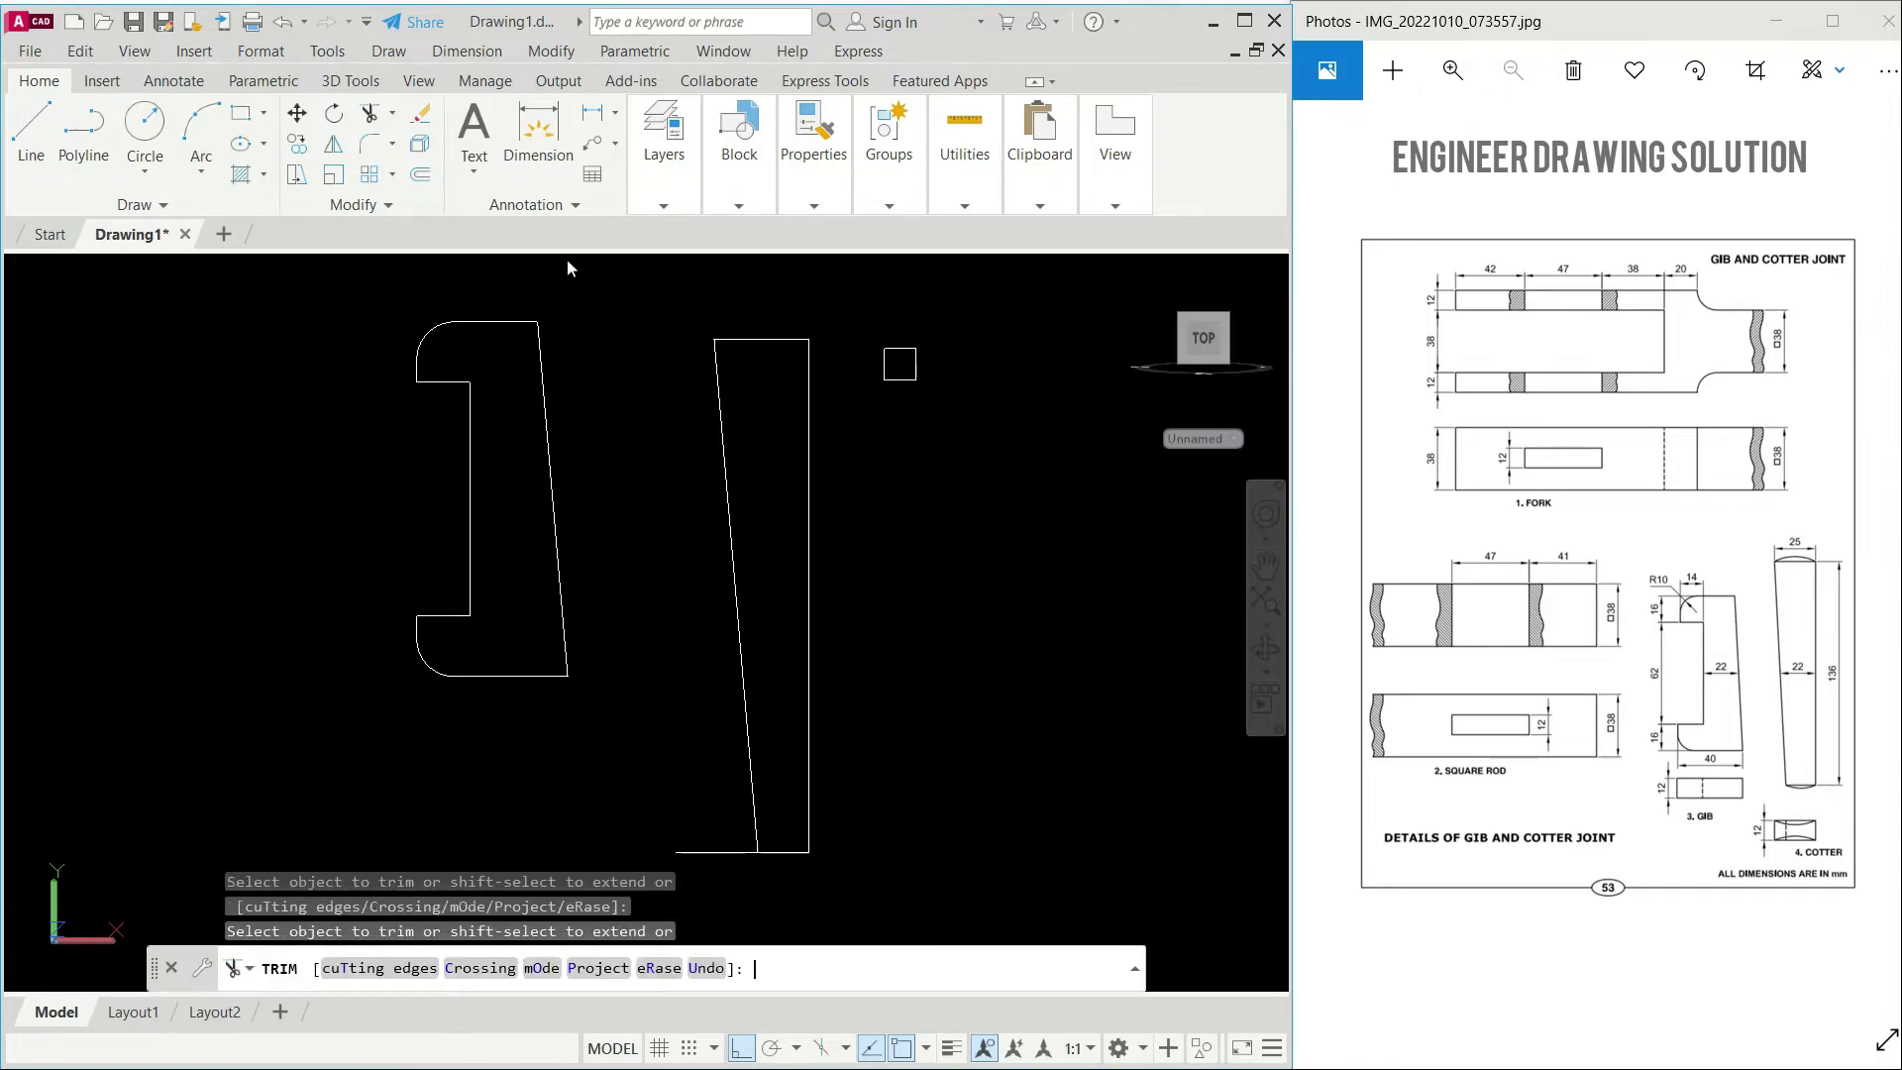
drag(695, 834, 683, 866)
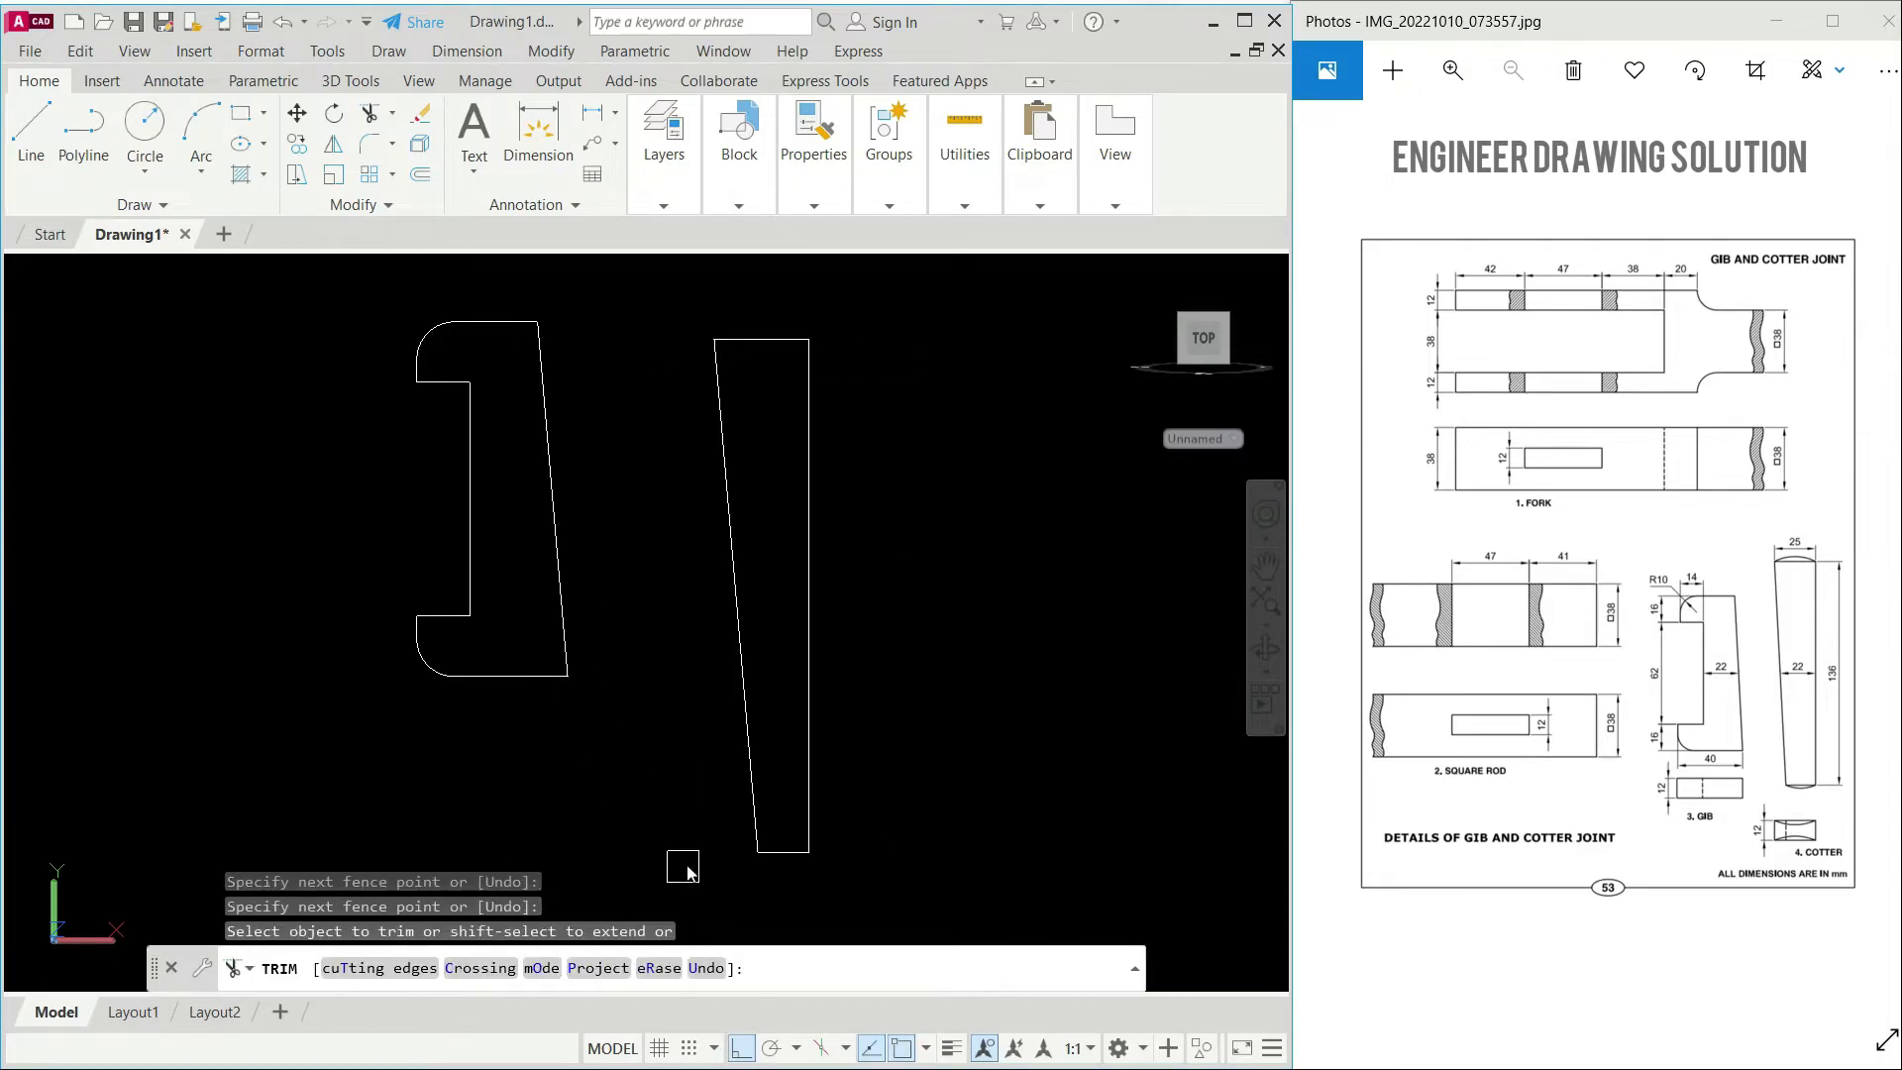
key(Return)
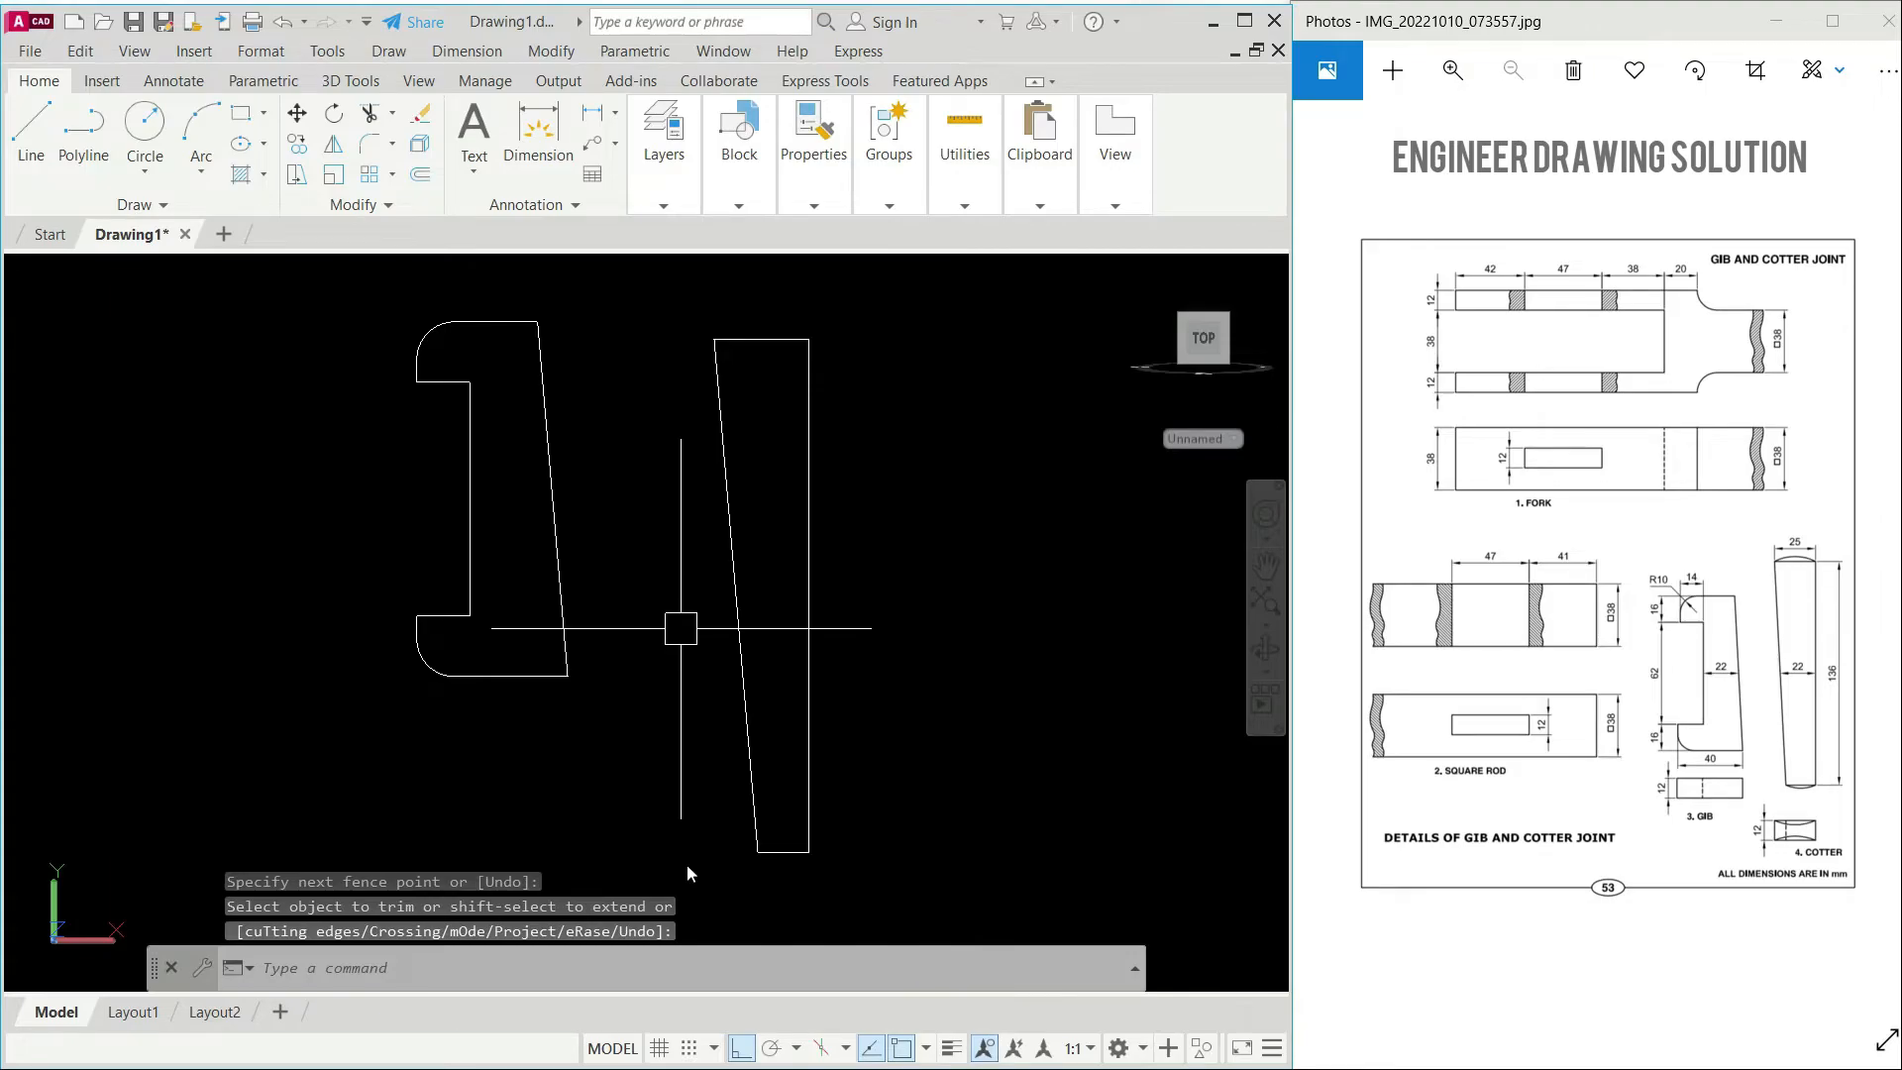
Step: Erase the cotter's straight top edge and undo the deletion
middle_drag(875, 481, 881, 563)
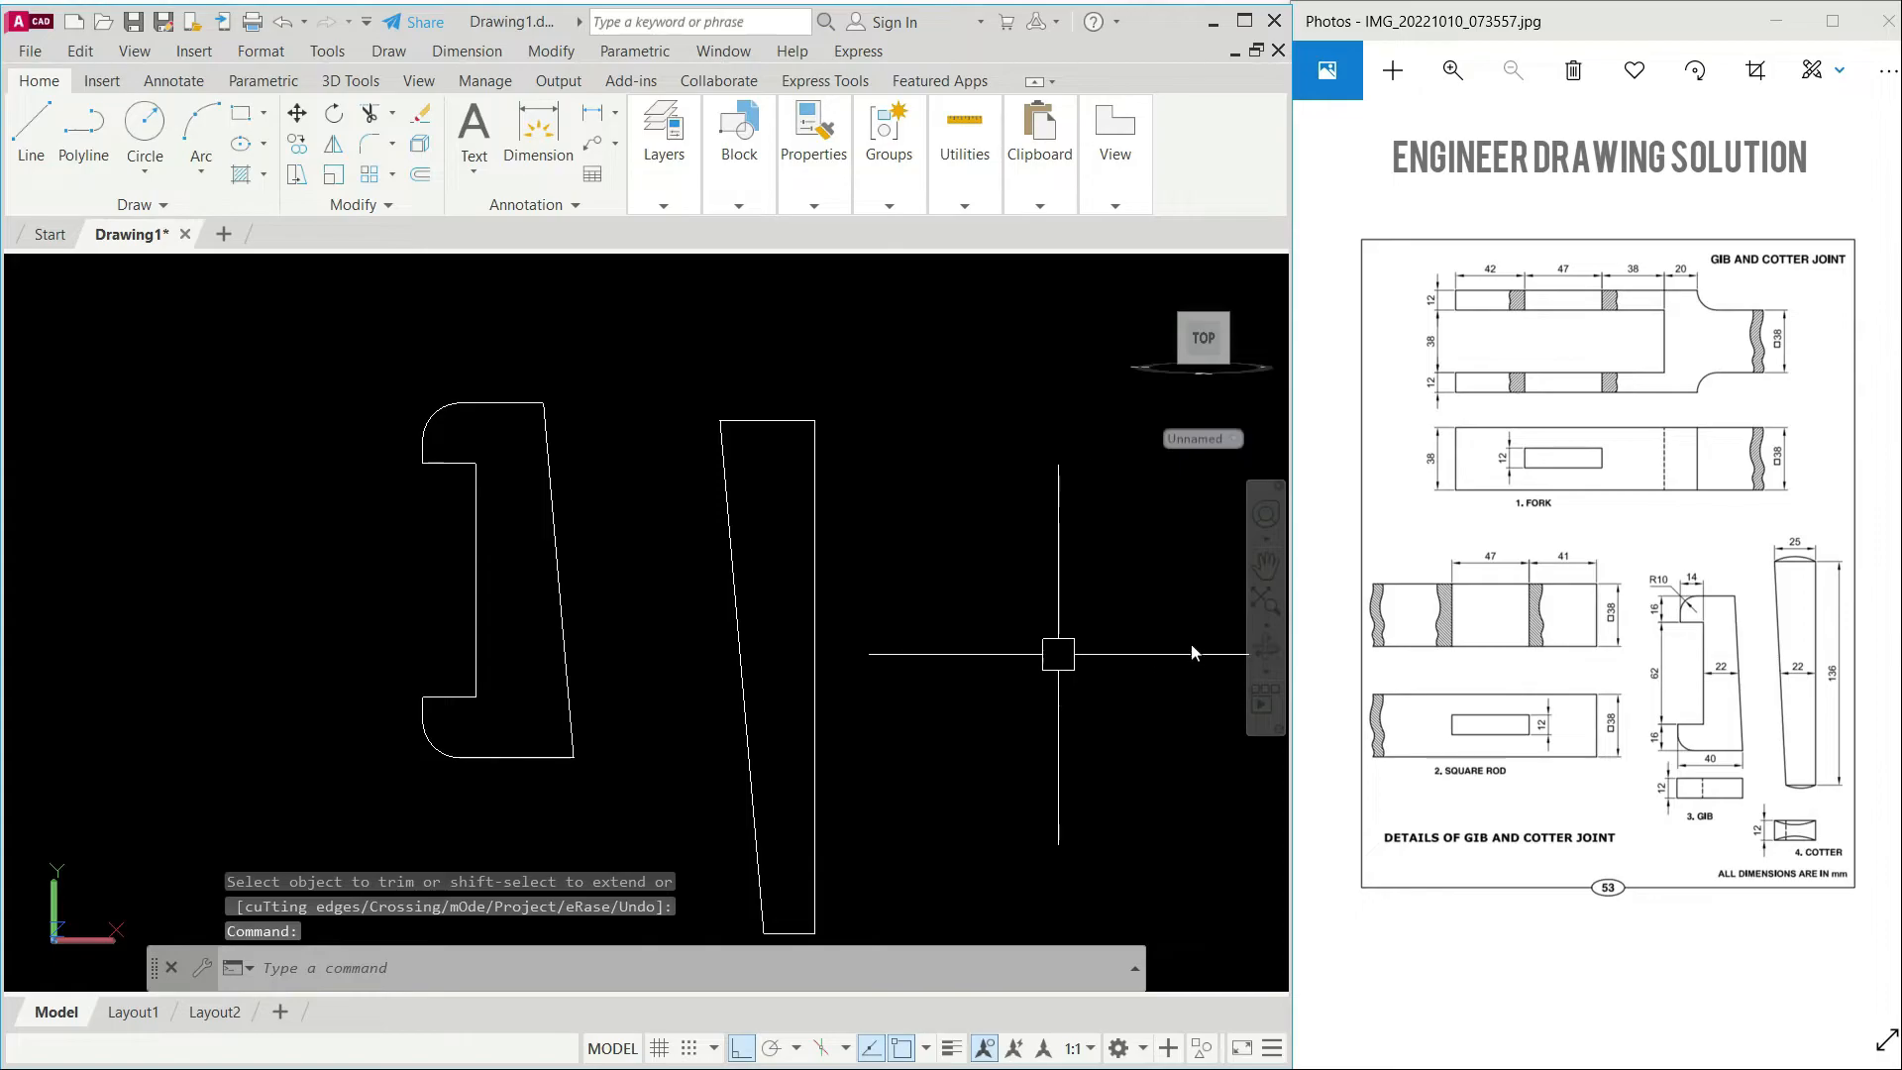
scroll(766, 402, up, 3)
click(768, 437)
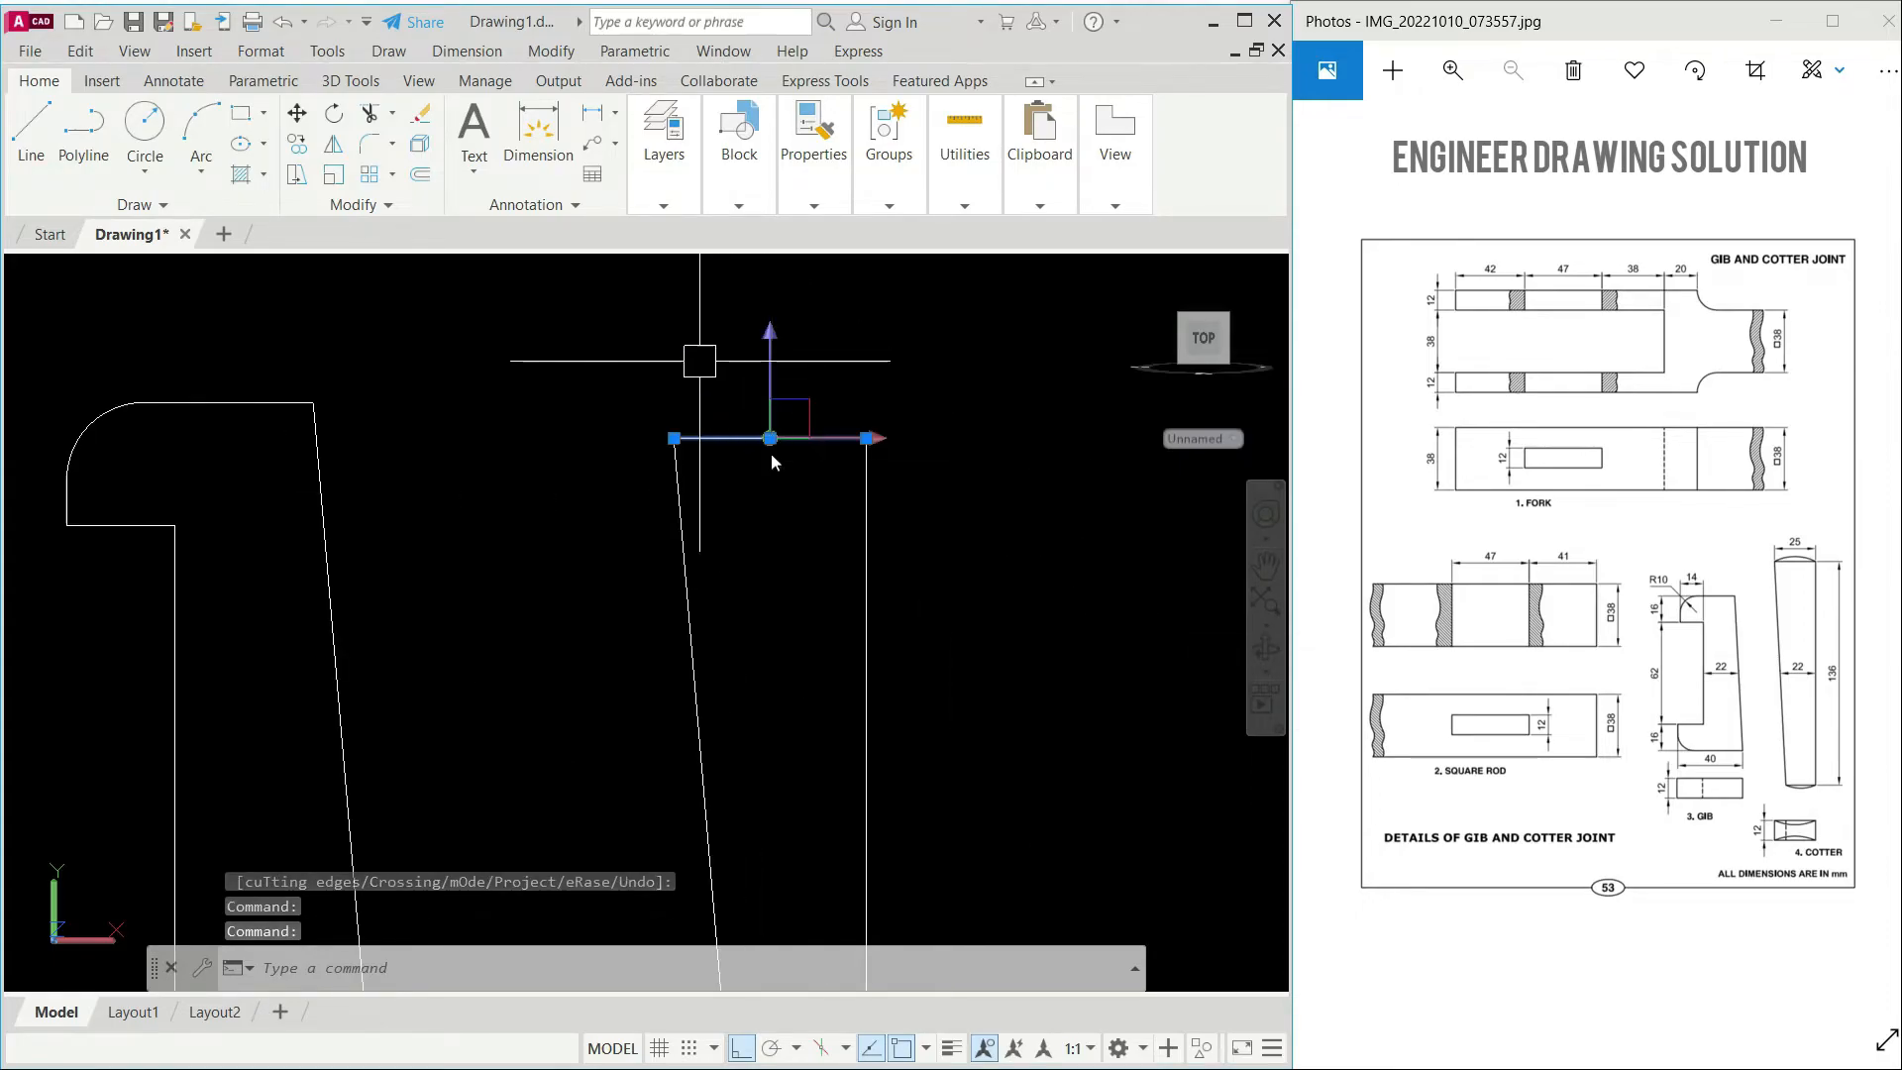
right_click(700, 363)
click(755, 494)
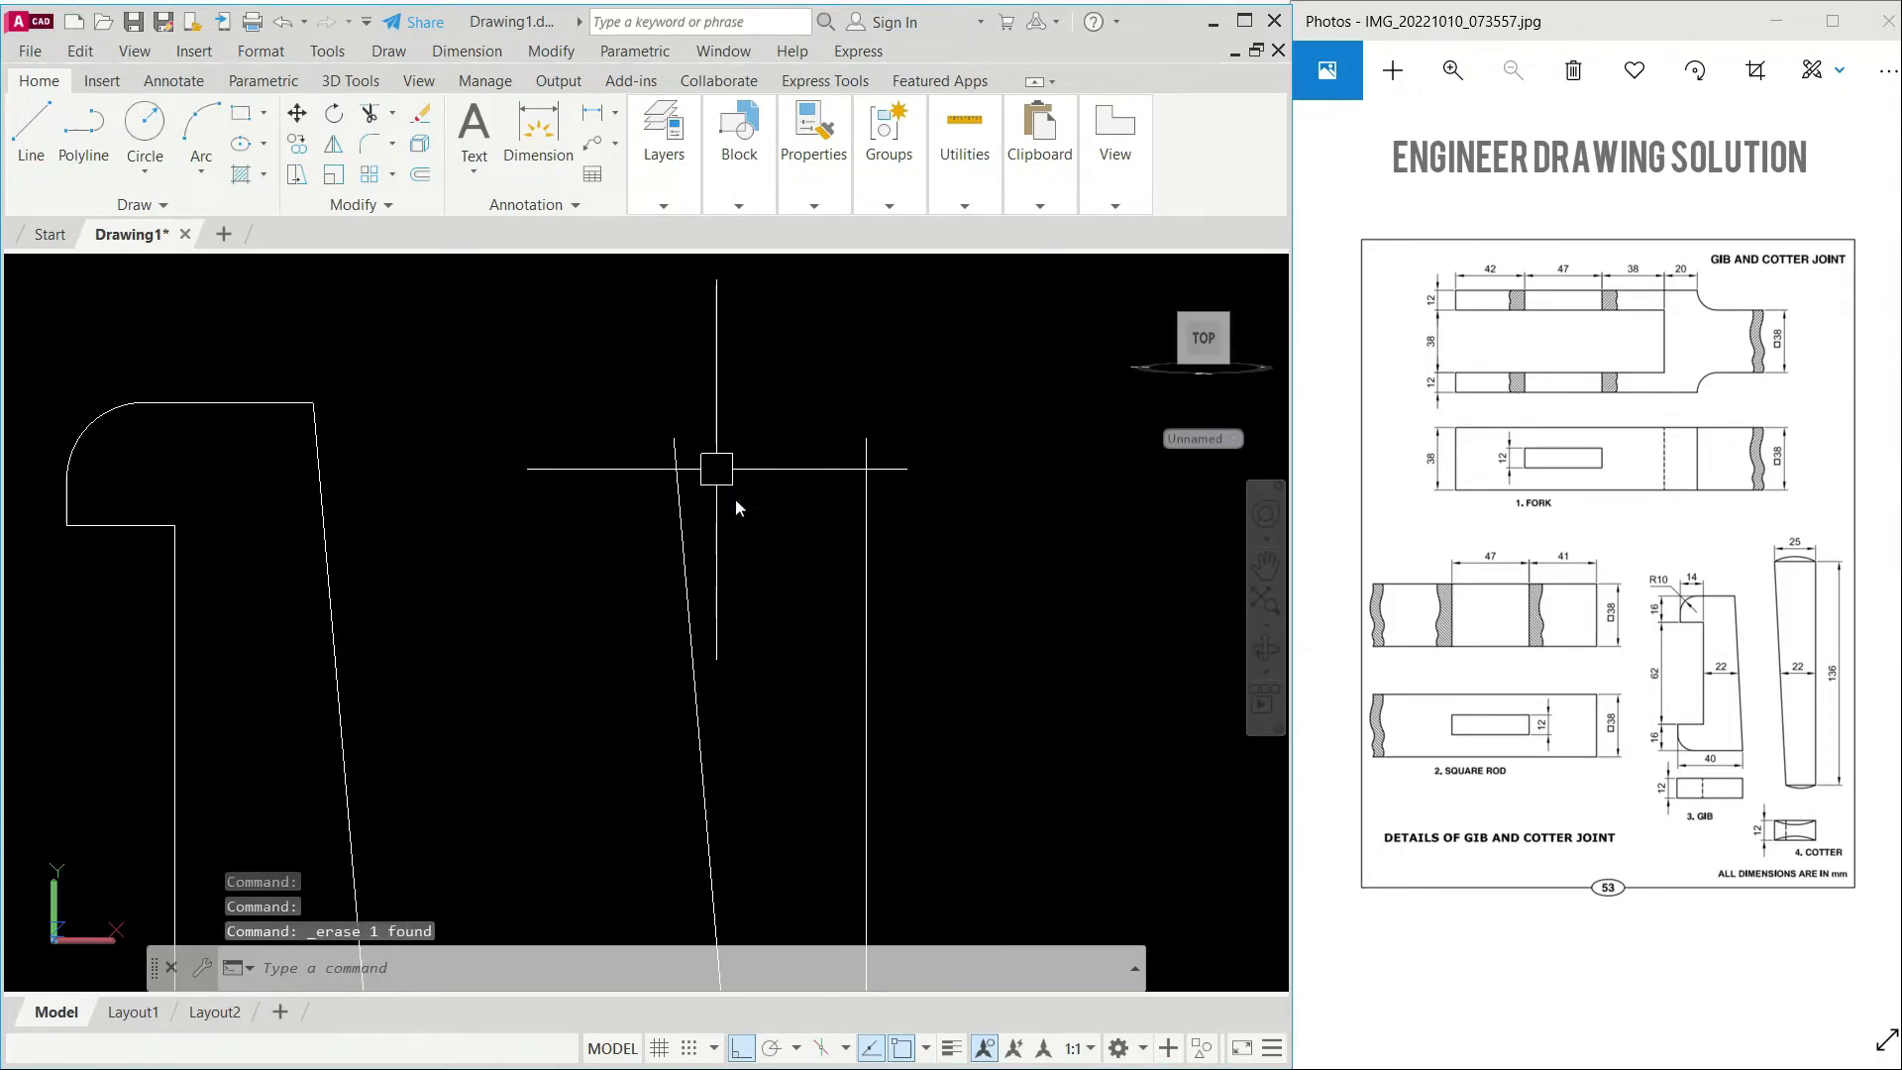
key(ctrl+z)
Step: Draw a three-point arc bulging upward above the cotter's top edge, joining its left and right endpoints
key(Return)
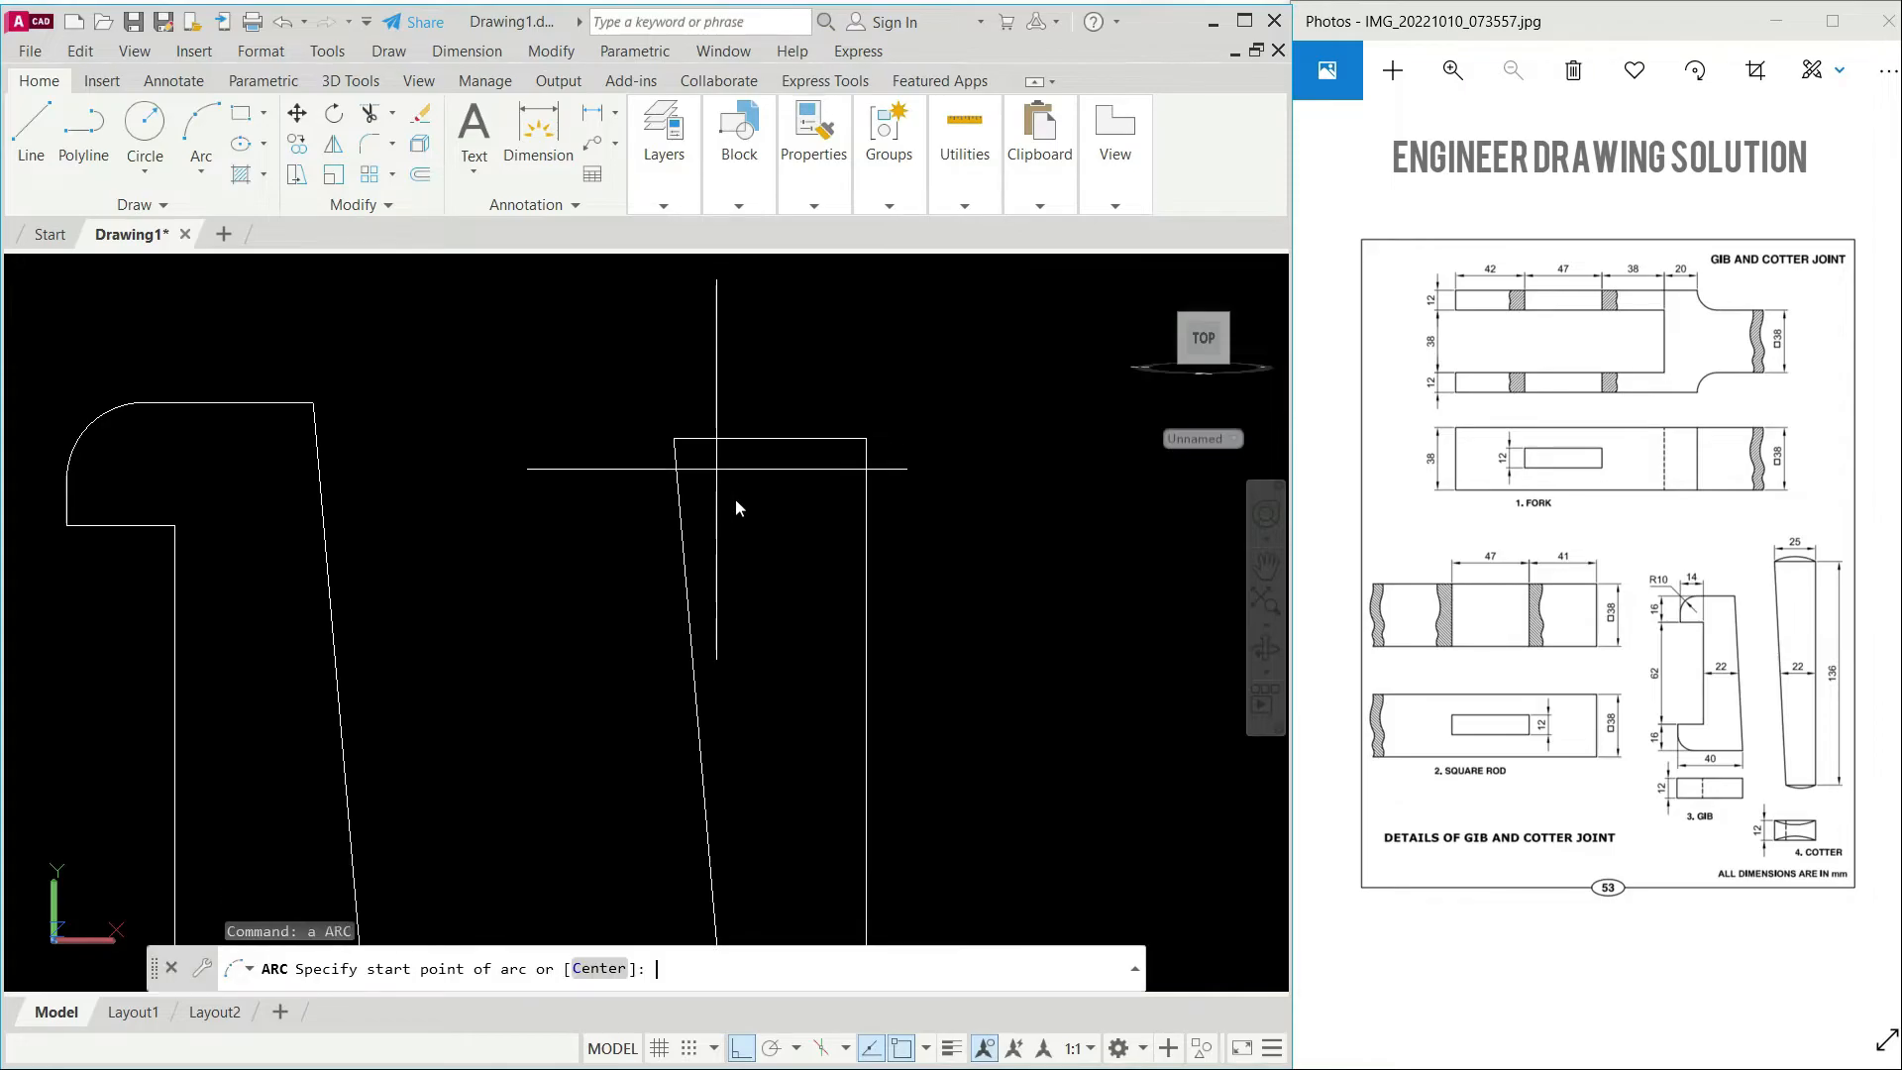
click(673, 437)
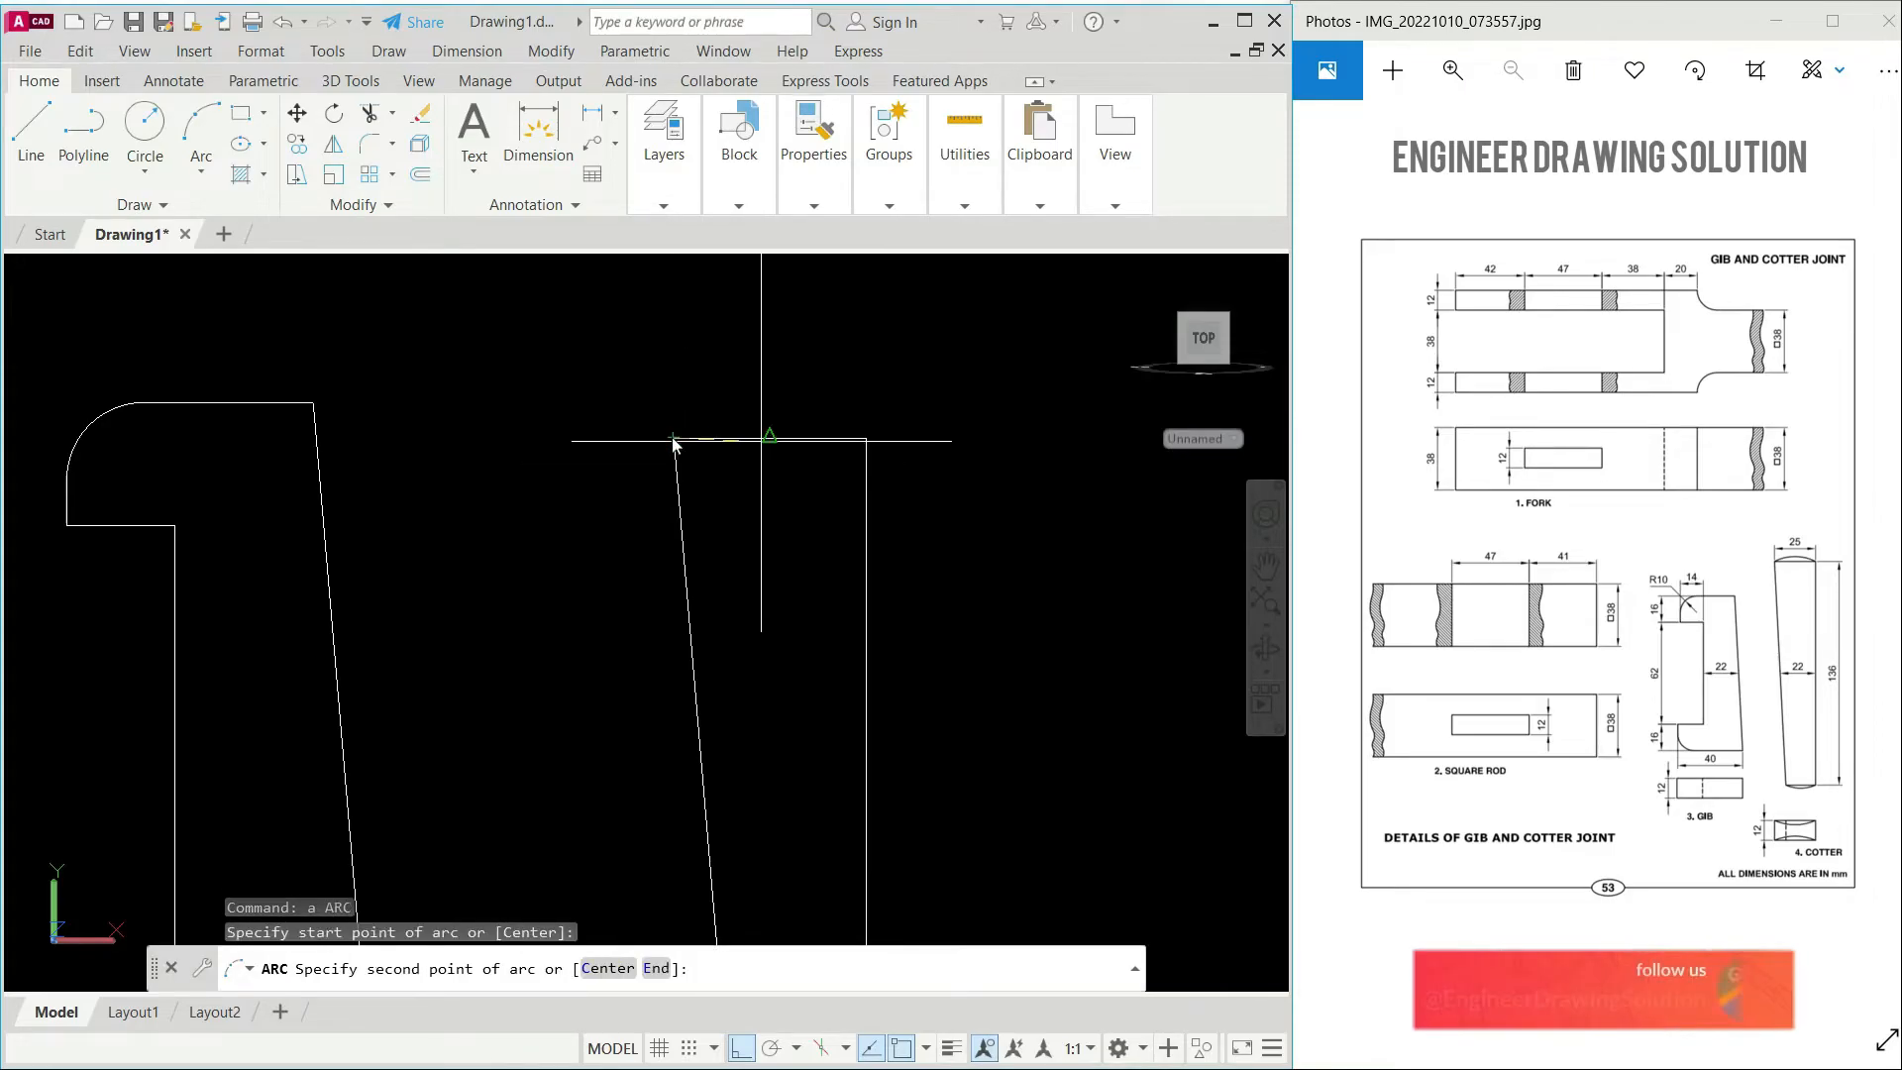
click(770, 391)
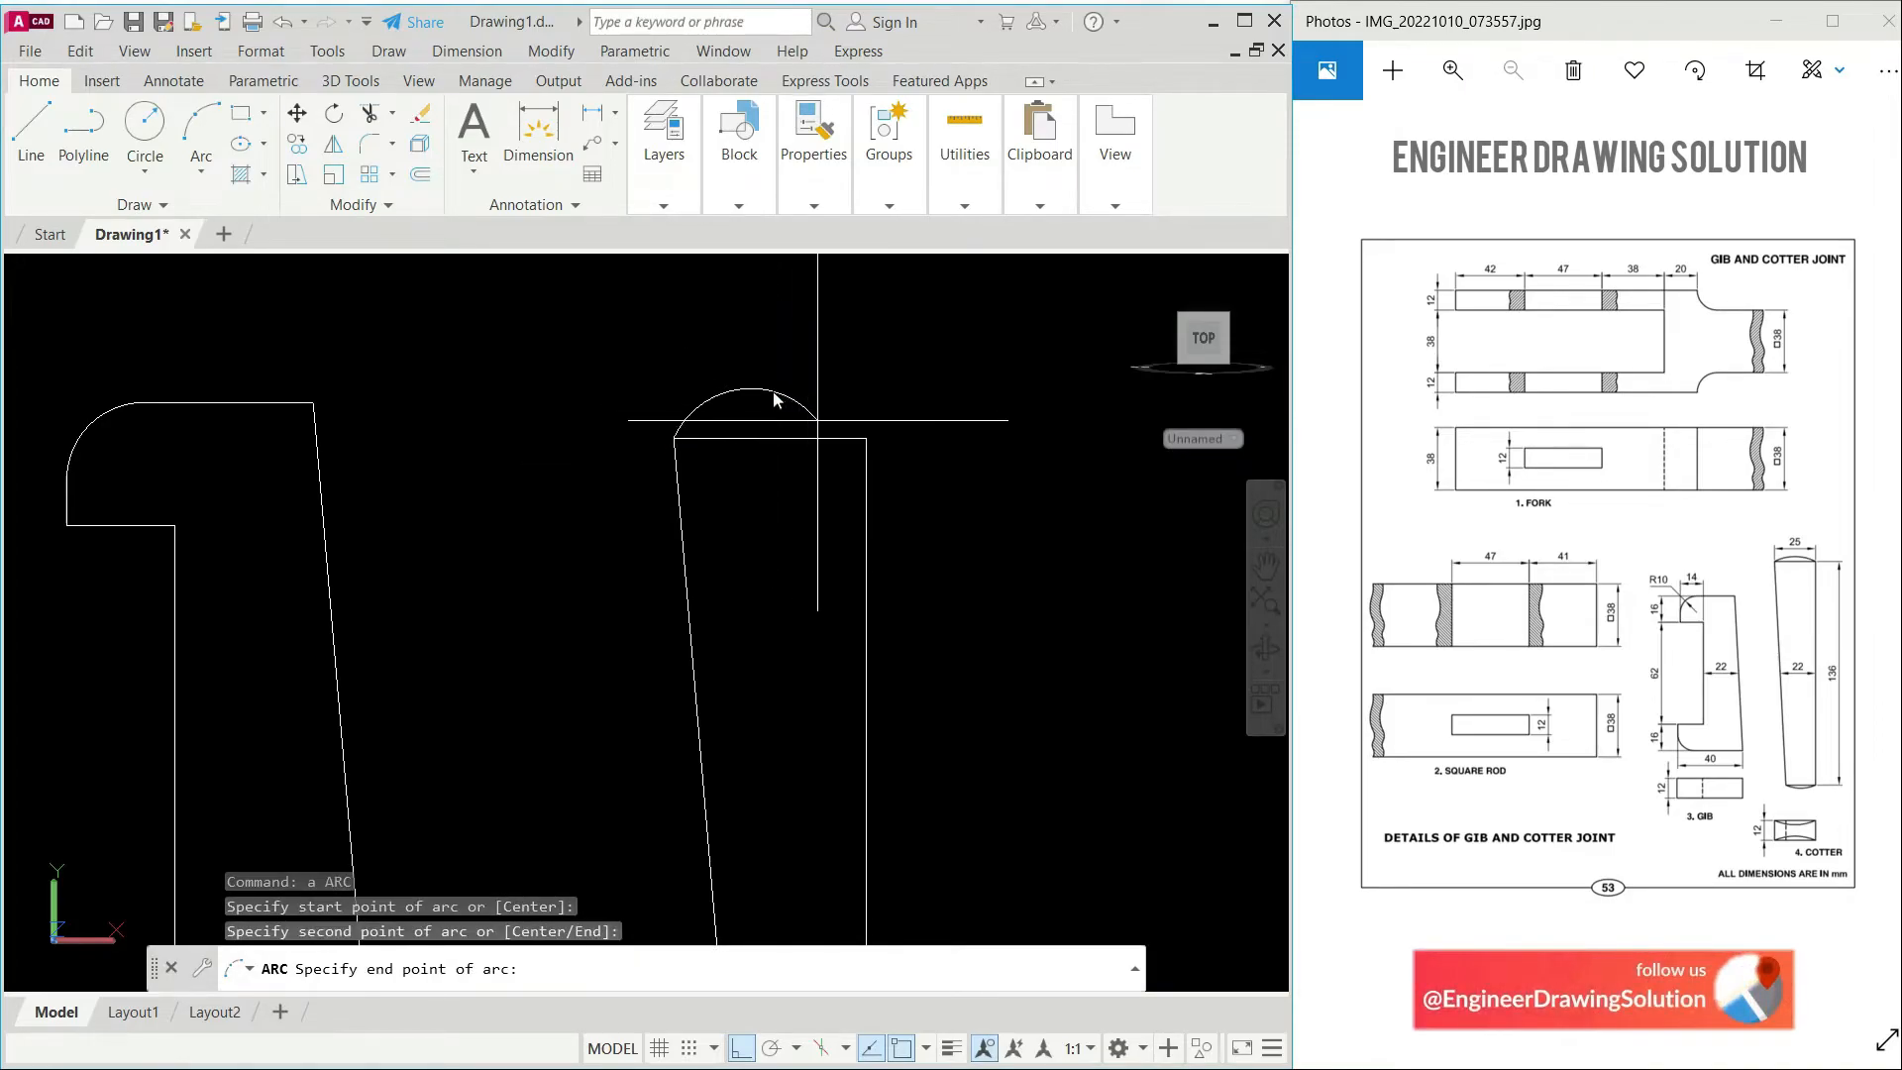
click(866, 438)
scroll(821, 382, down, 2)
middle_drag(901, 568, 889, 370)
key(Escape)
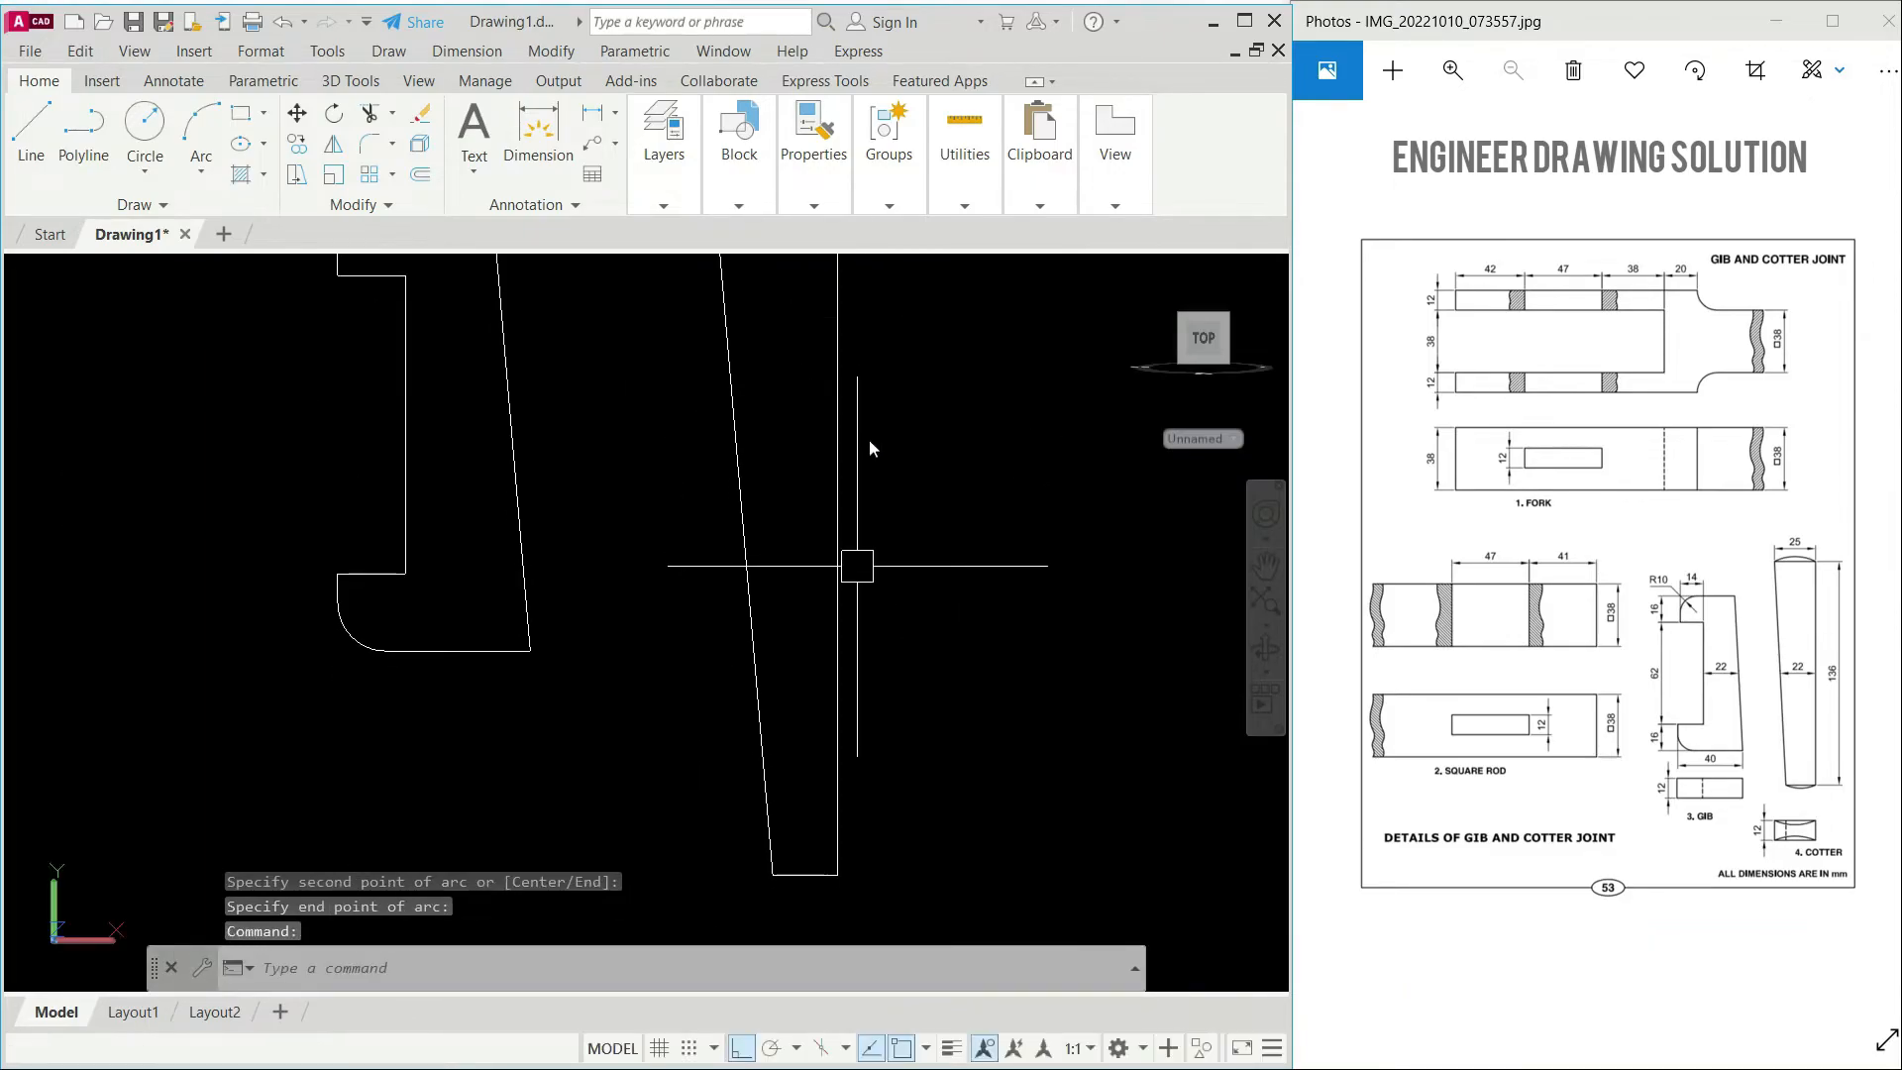
Step: Draw a three-point arc bulging downward below the cotter's bottom edge, from its left endpoint to its right endpoint
middle_drag(849, 565, 852, 426)
right_click(954, 402)
click(981, 424)
scroll(867, 767, up, 5)
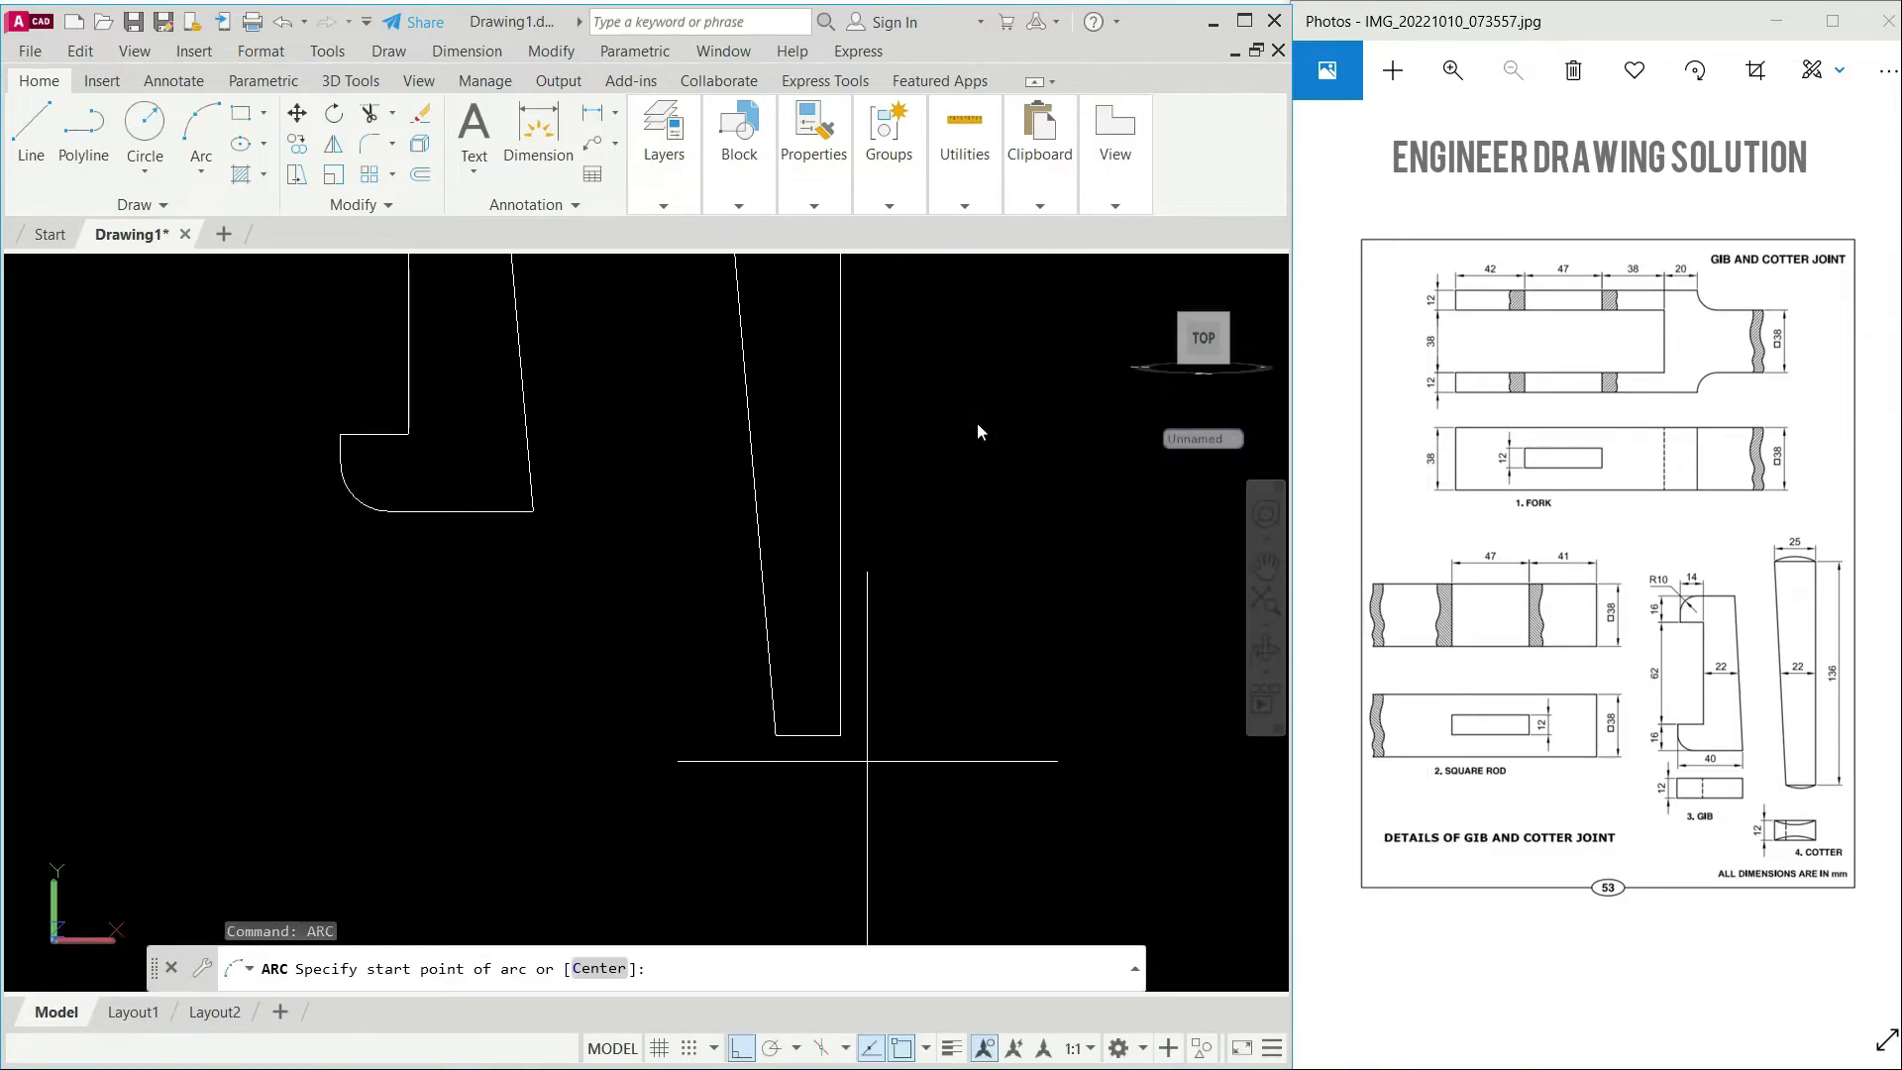
click(609, 653)
scroll(664, 707, up, 2)
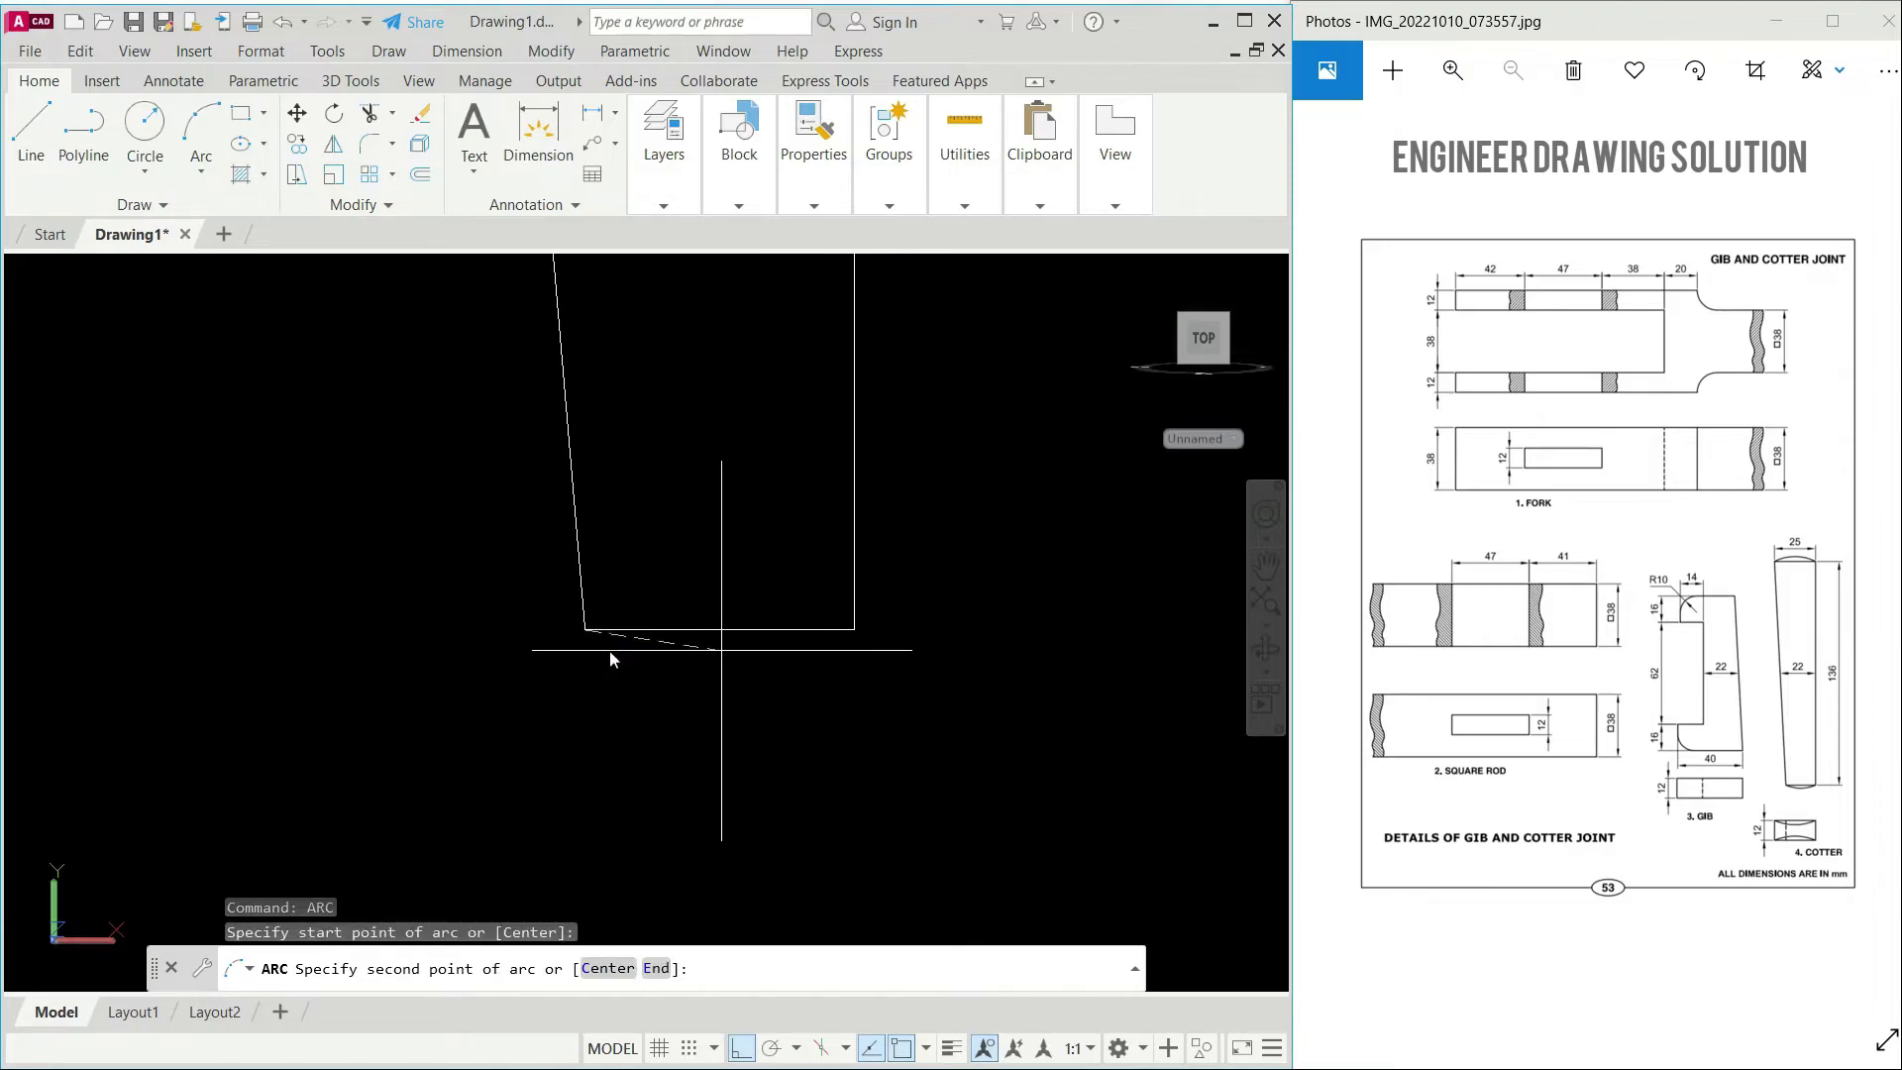
click(720, 689)
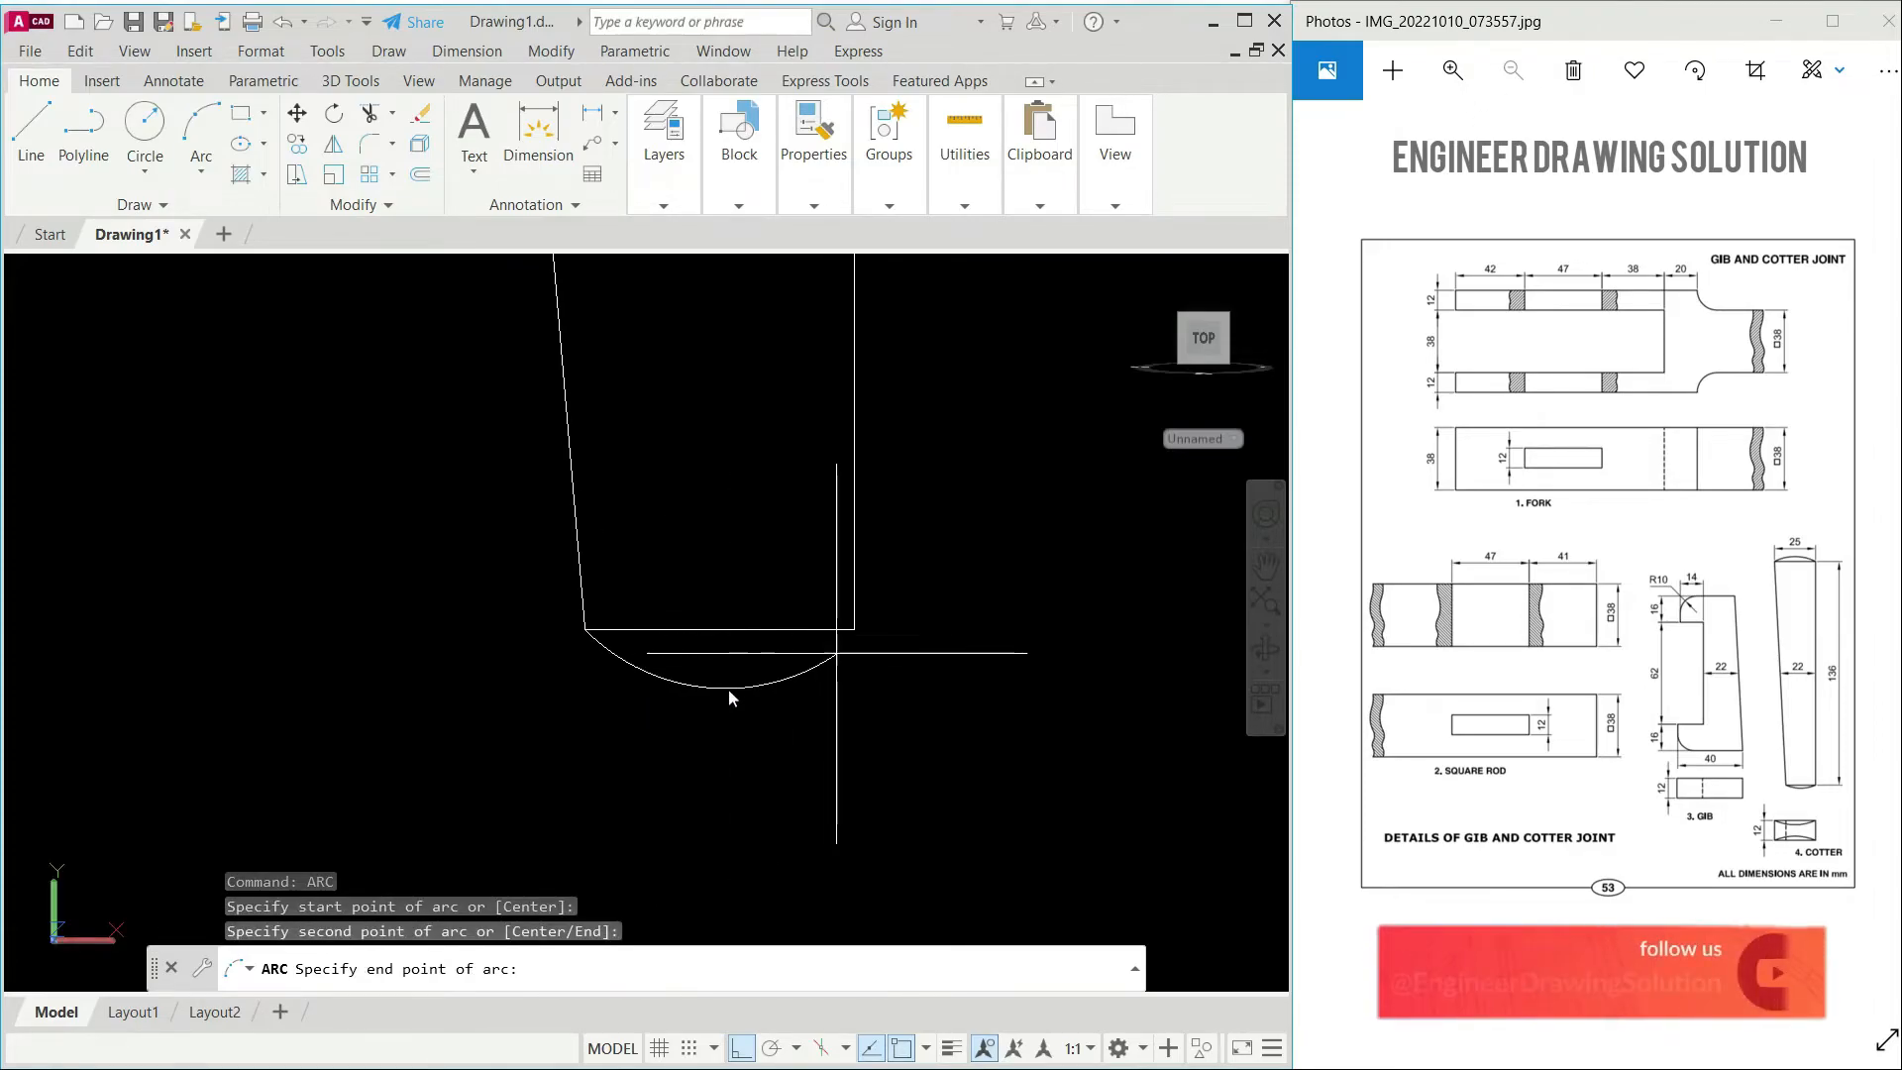
click(854, 629)
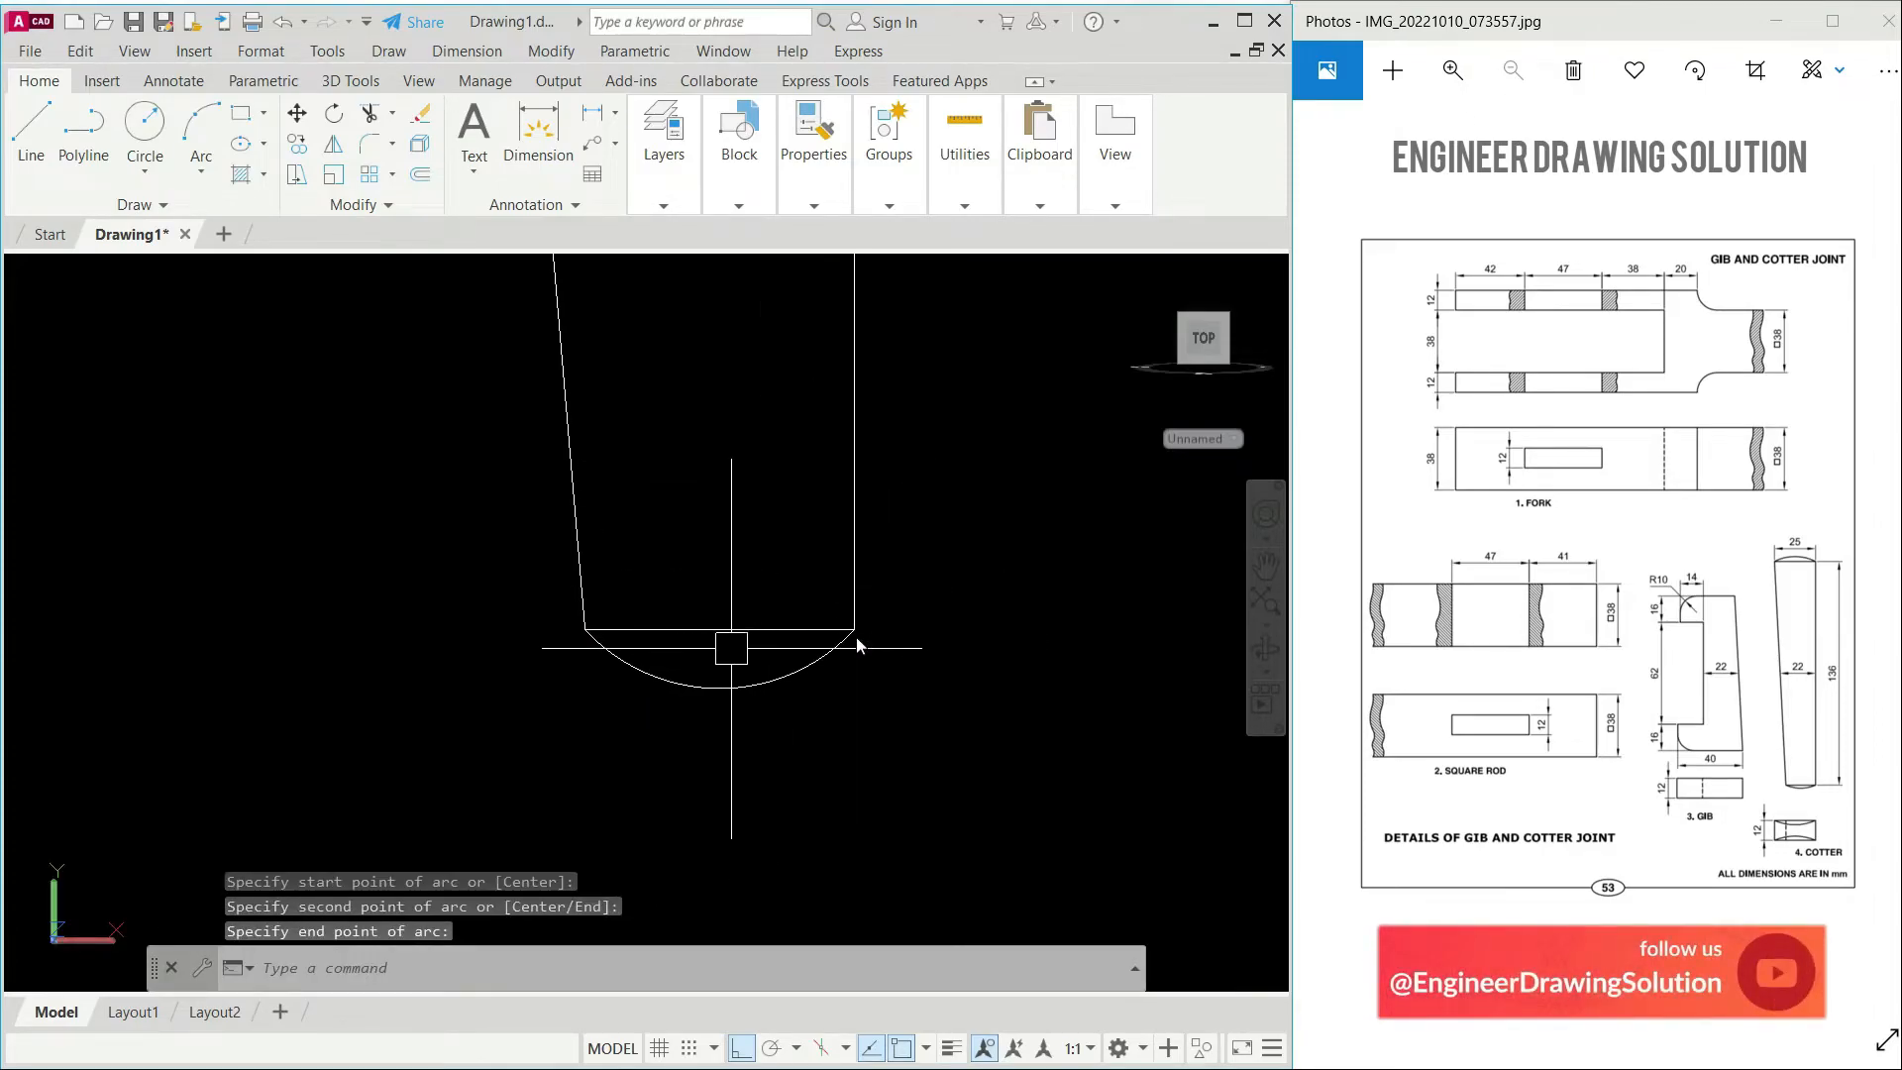
Step: Erase the straight bottom and top edges of the cotter, leaving the arcs as its ends
click(730, 634)
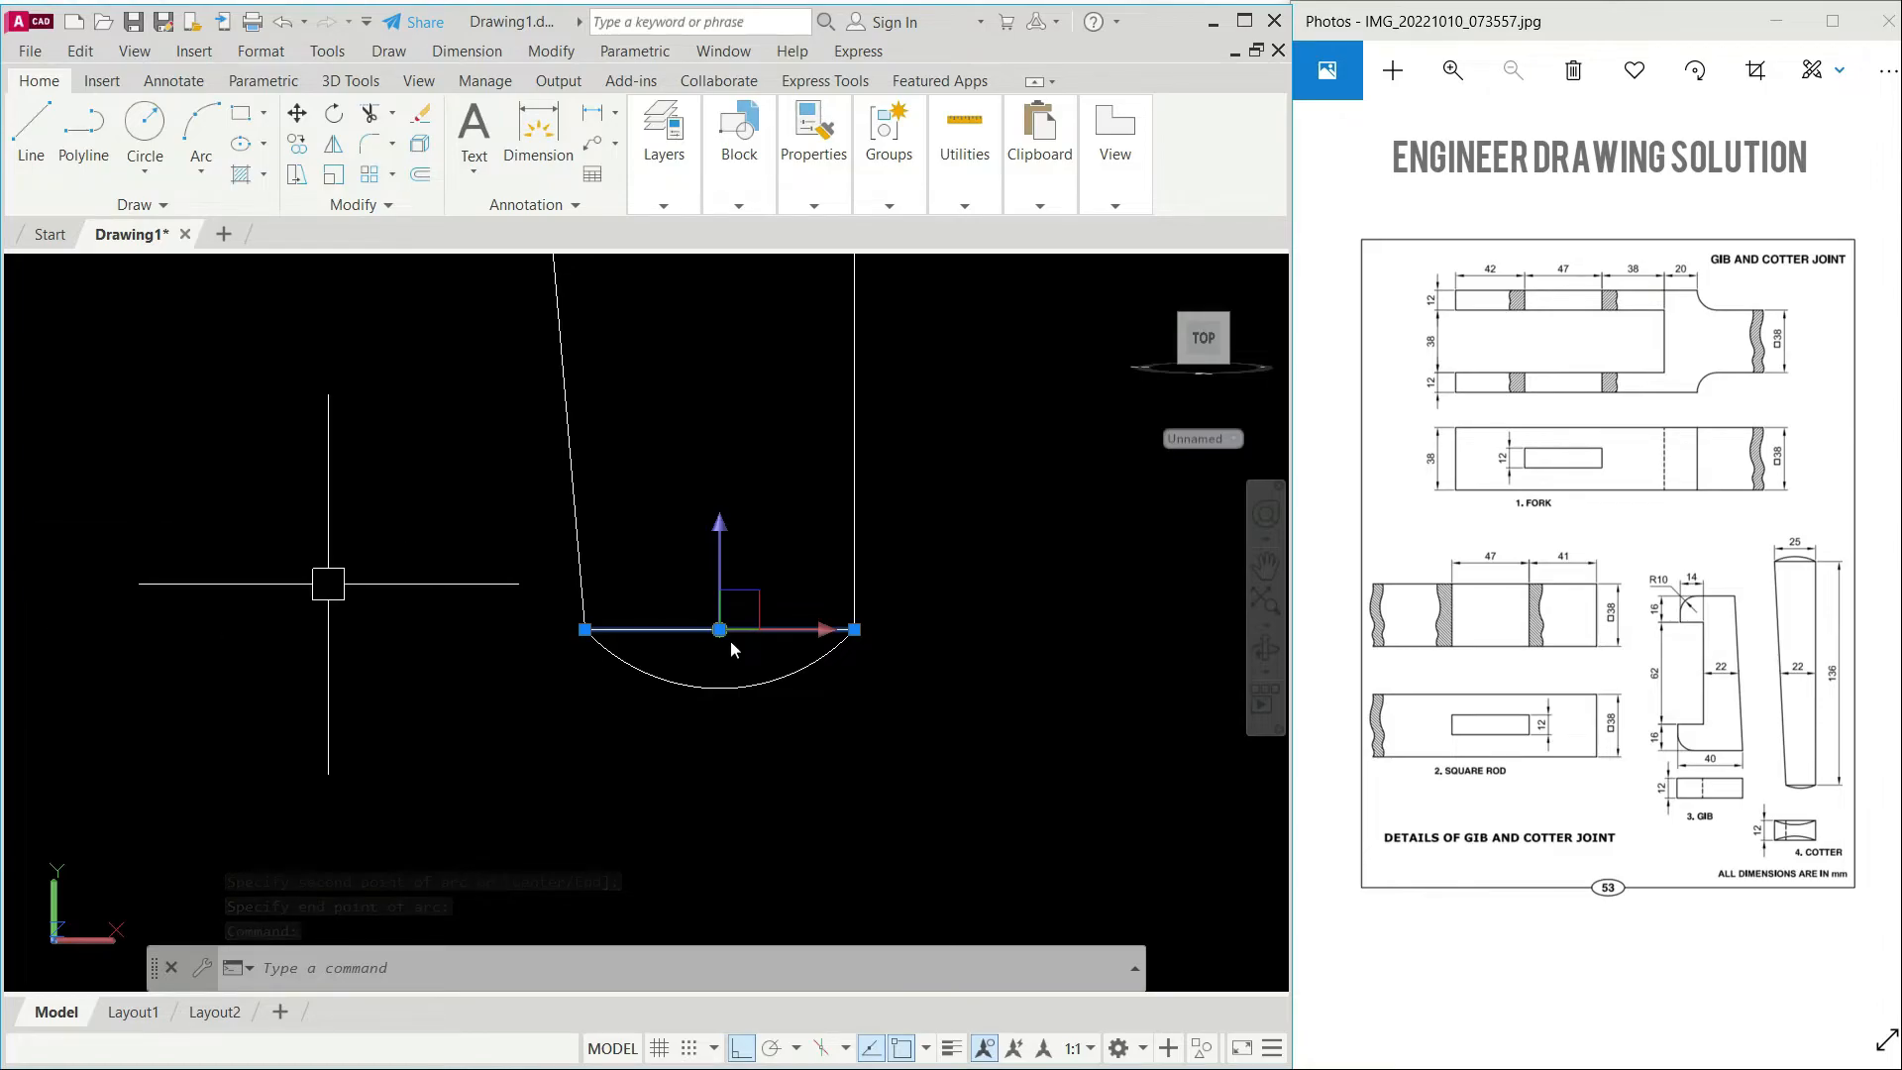
key(Delete)
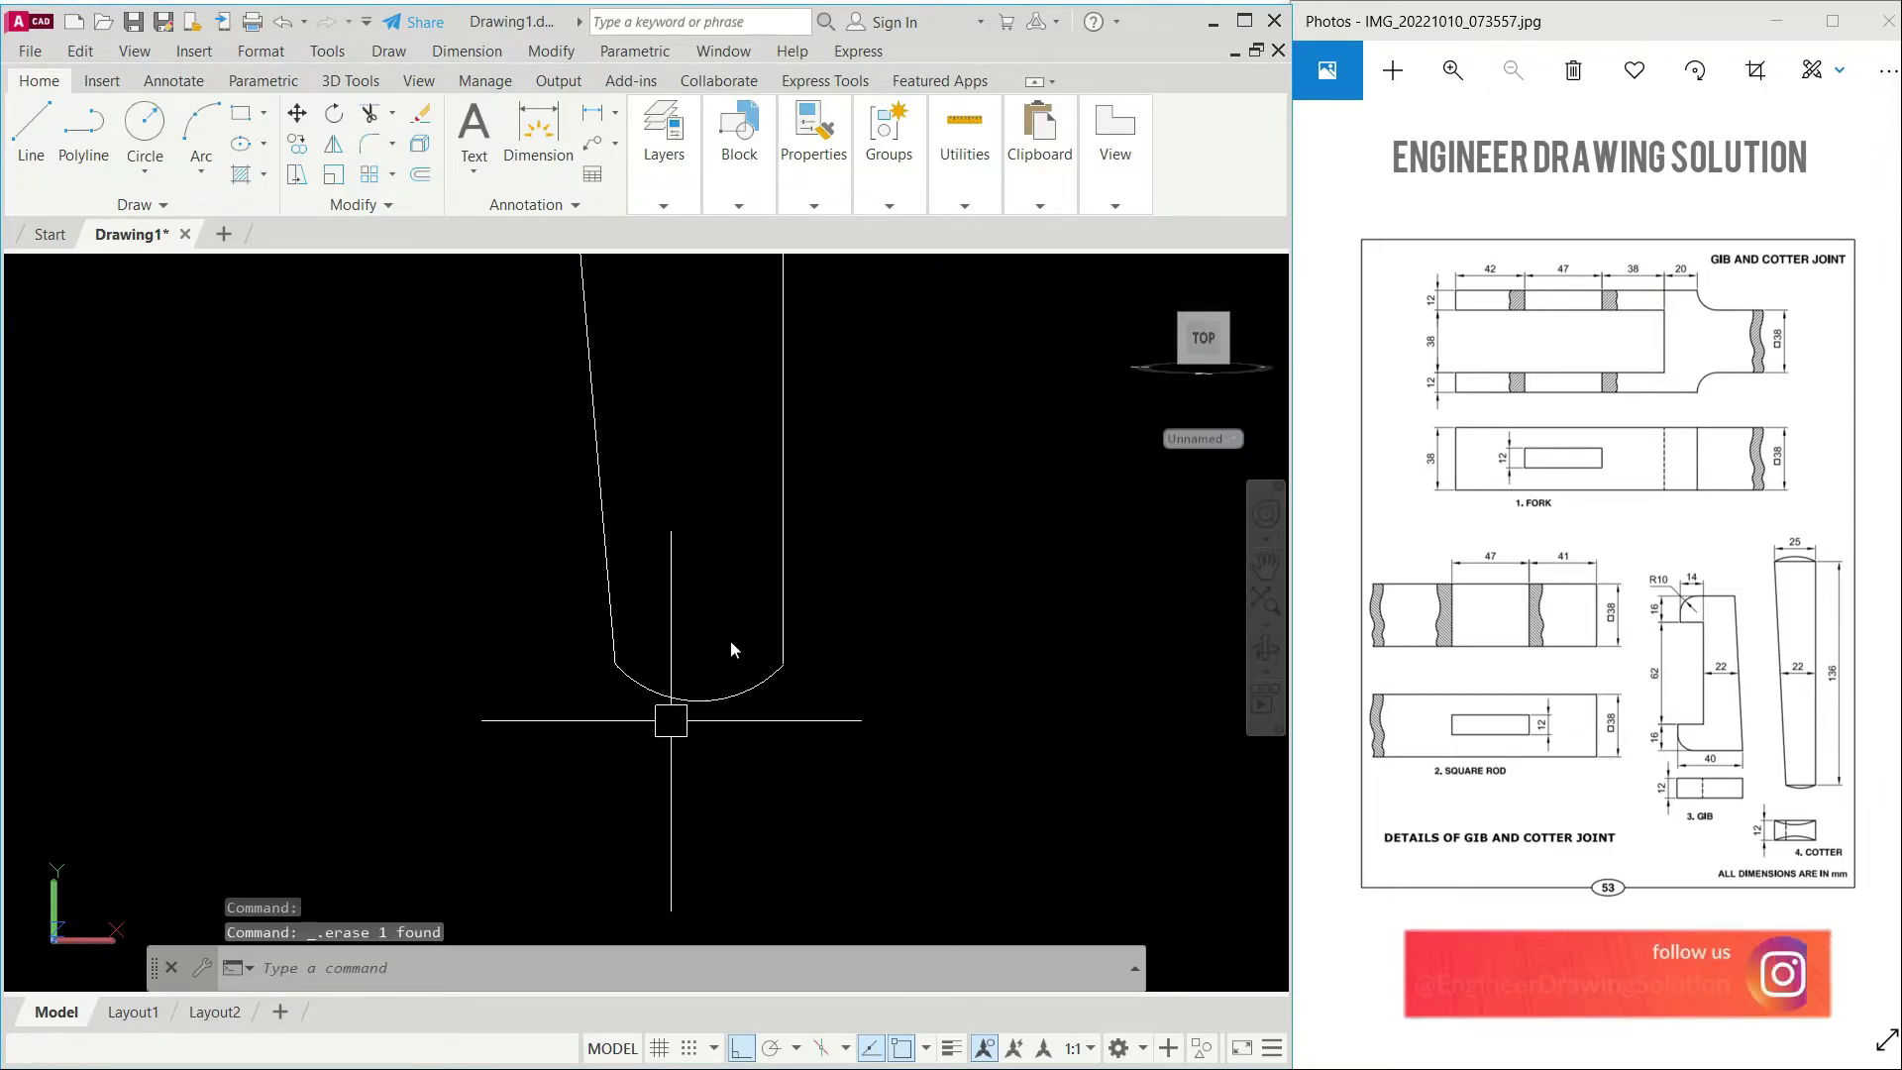
scroll(726, 581, down, 6)
scroll(729, 640, up, 8)
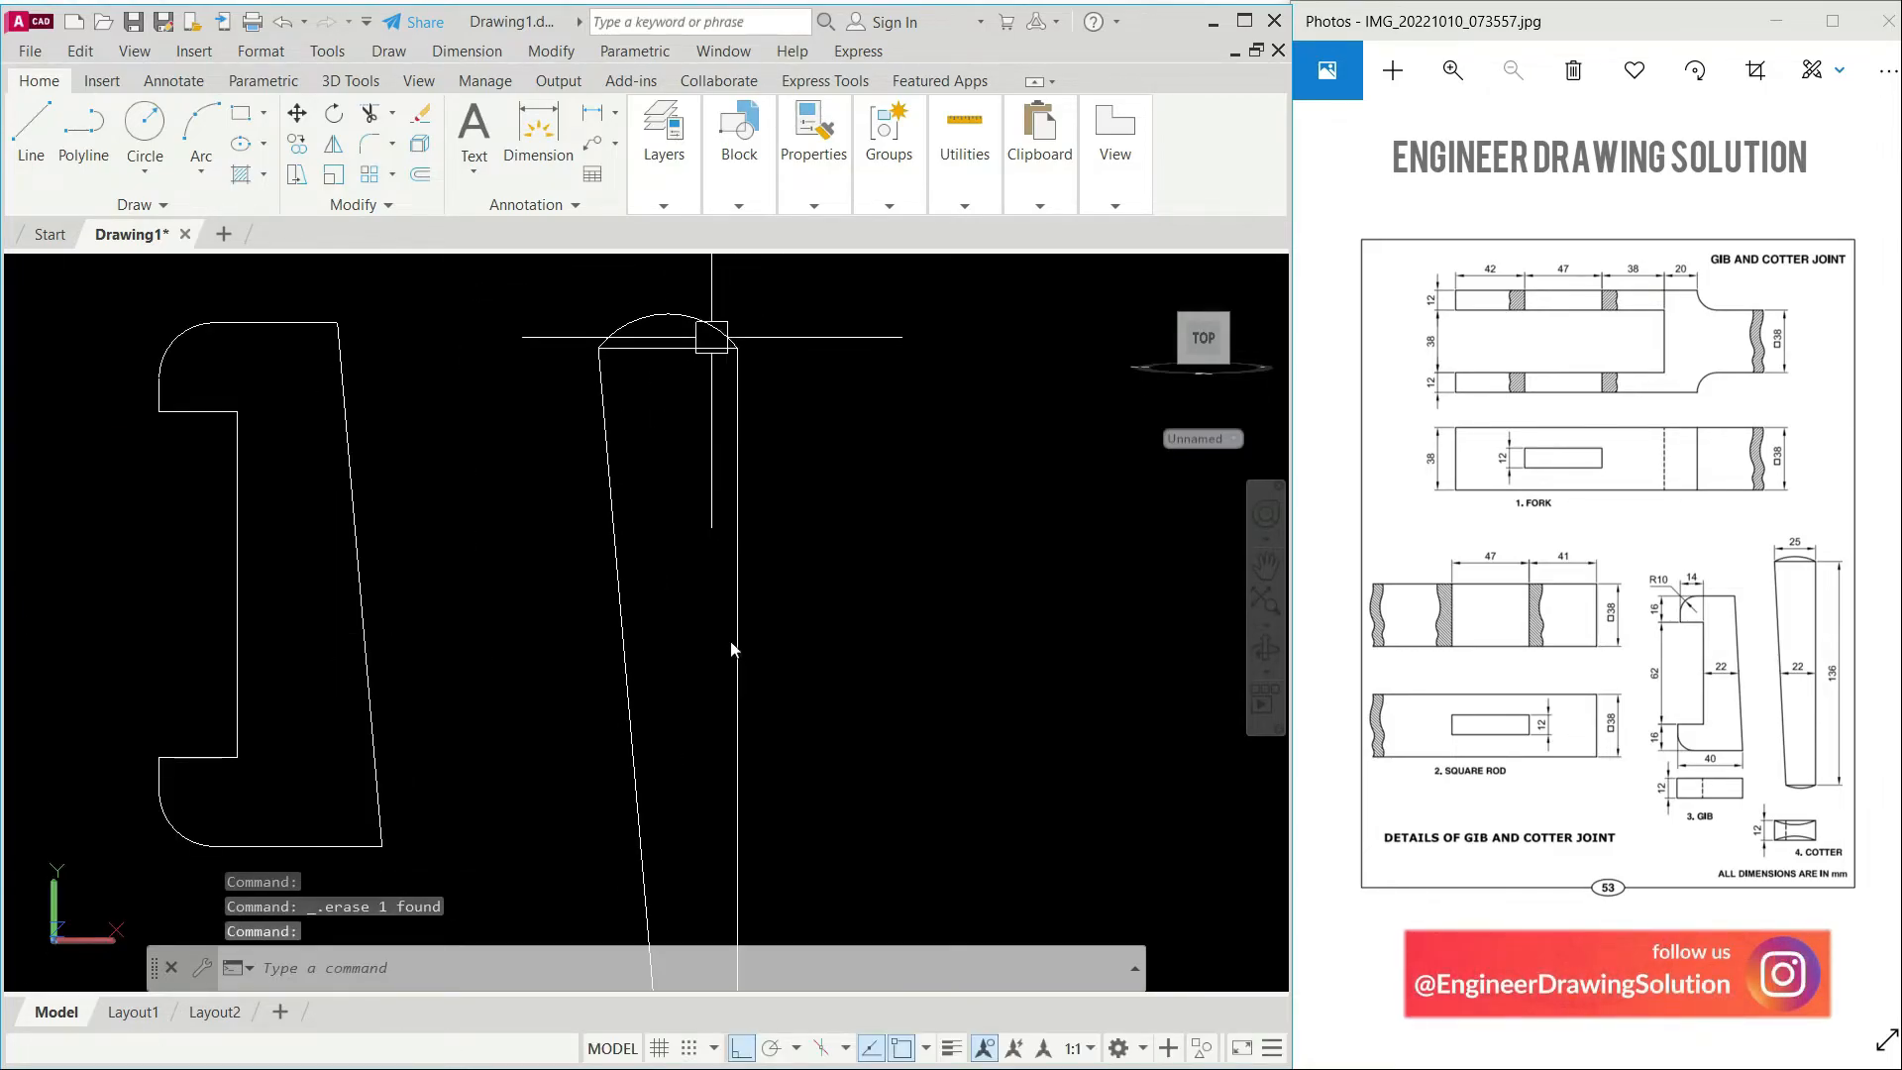
click(659, 368)
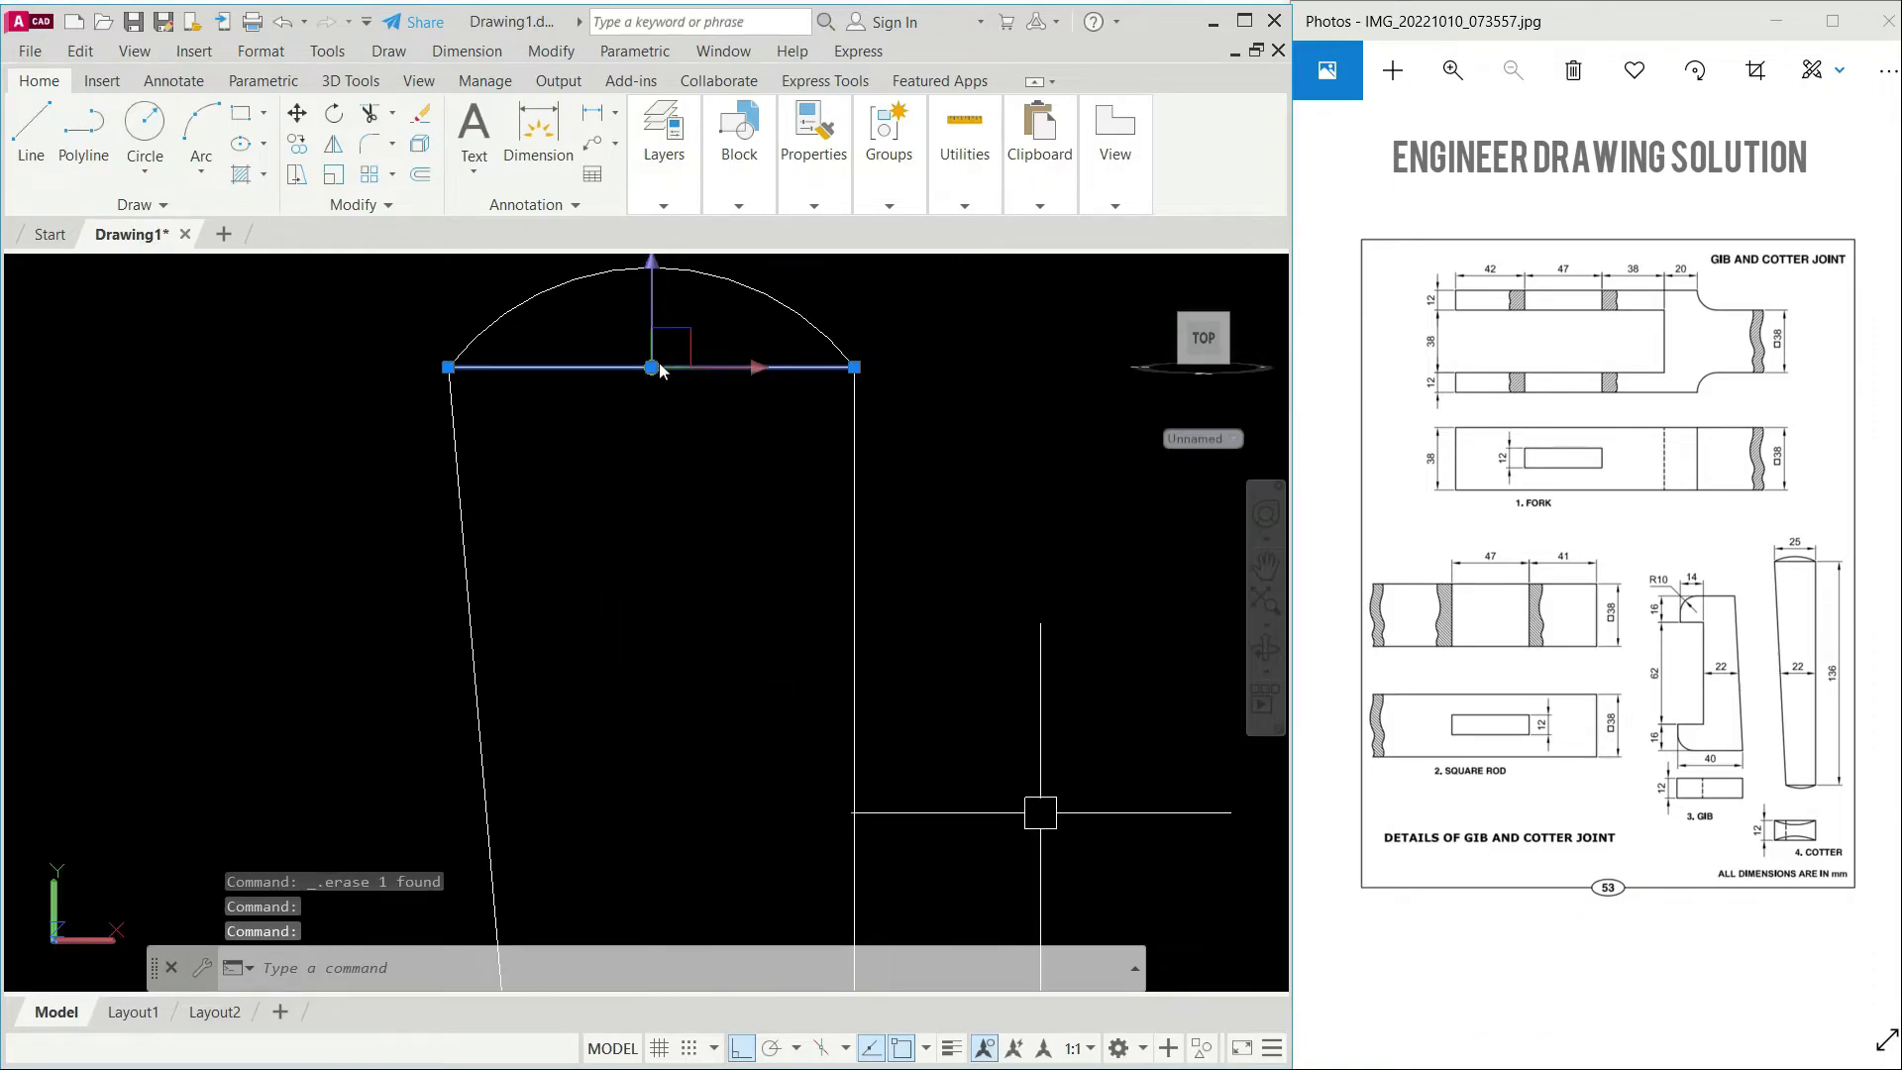
key(Delete)
scroll(795, 570, down, 6)
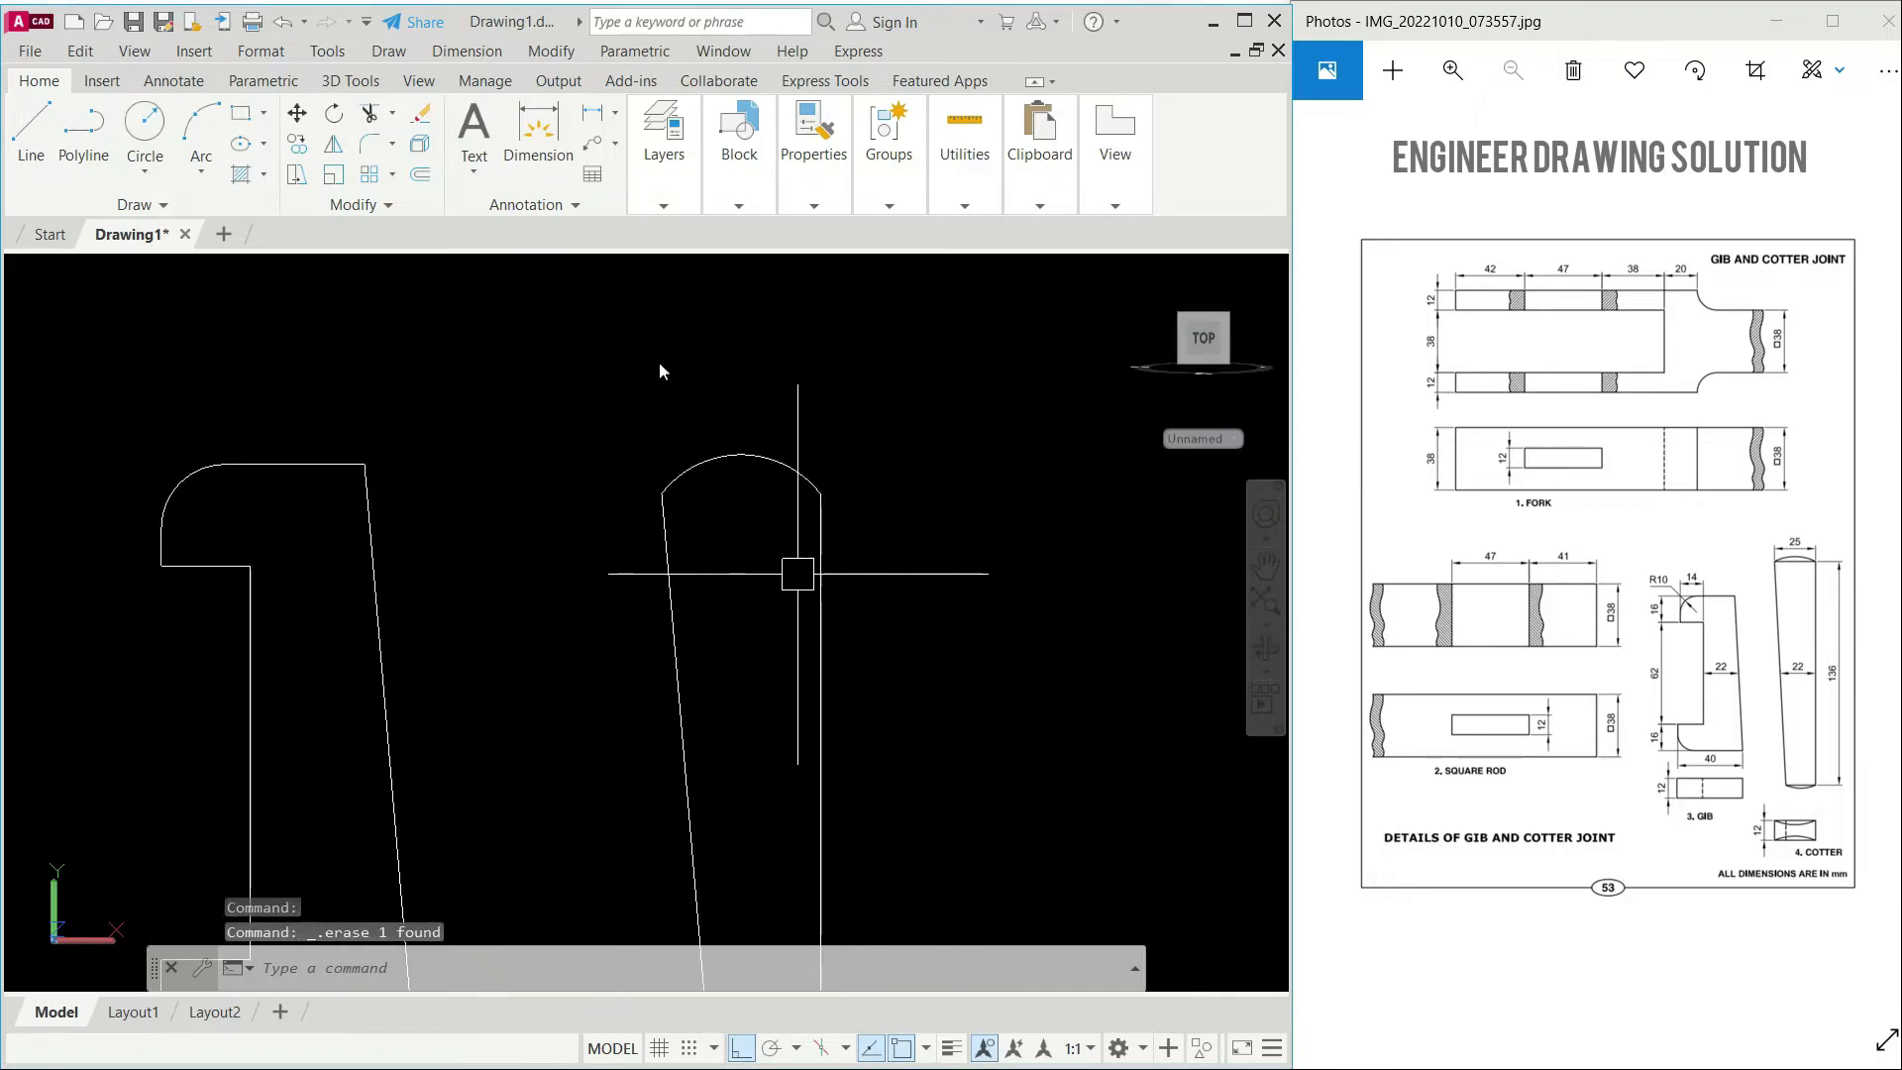
Step: Convert the closed gib outline into a region
text(REG)
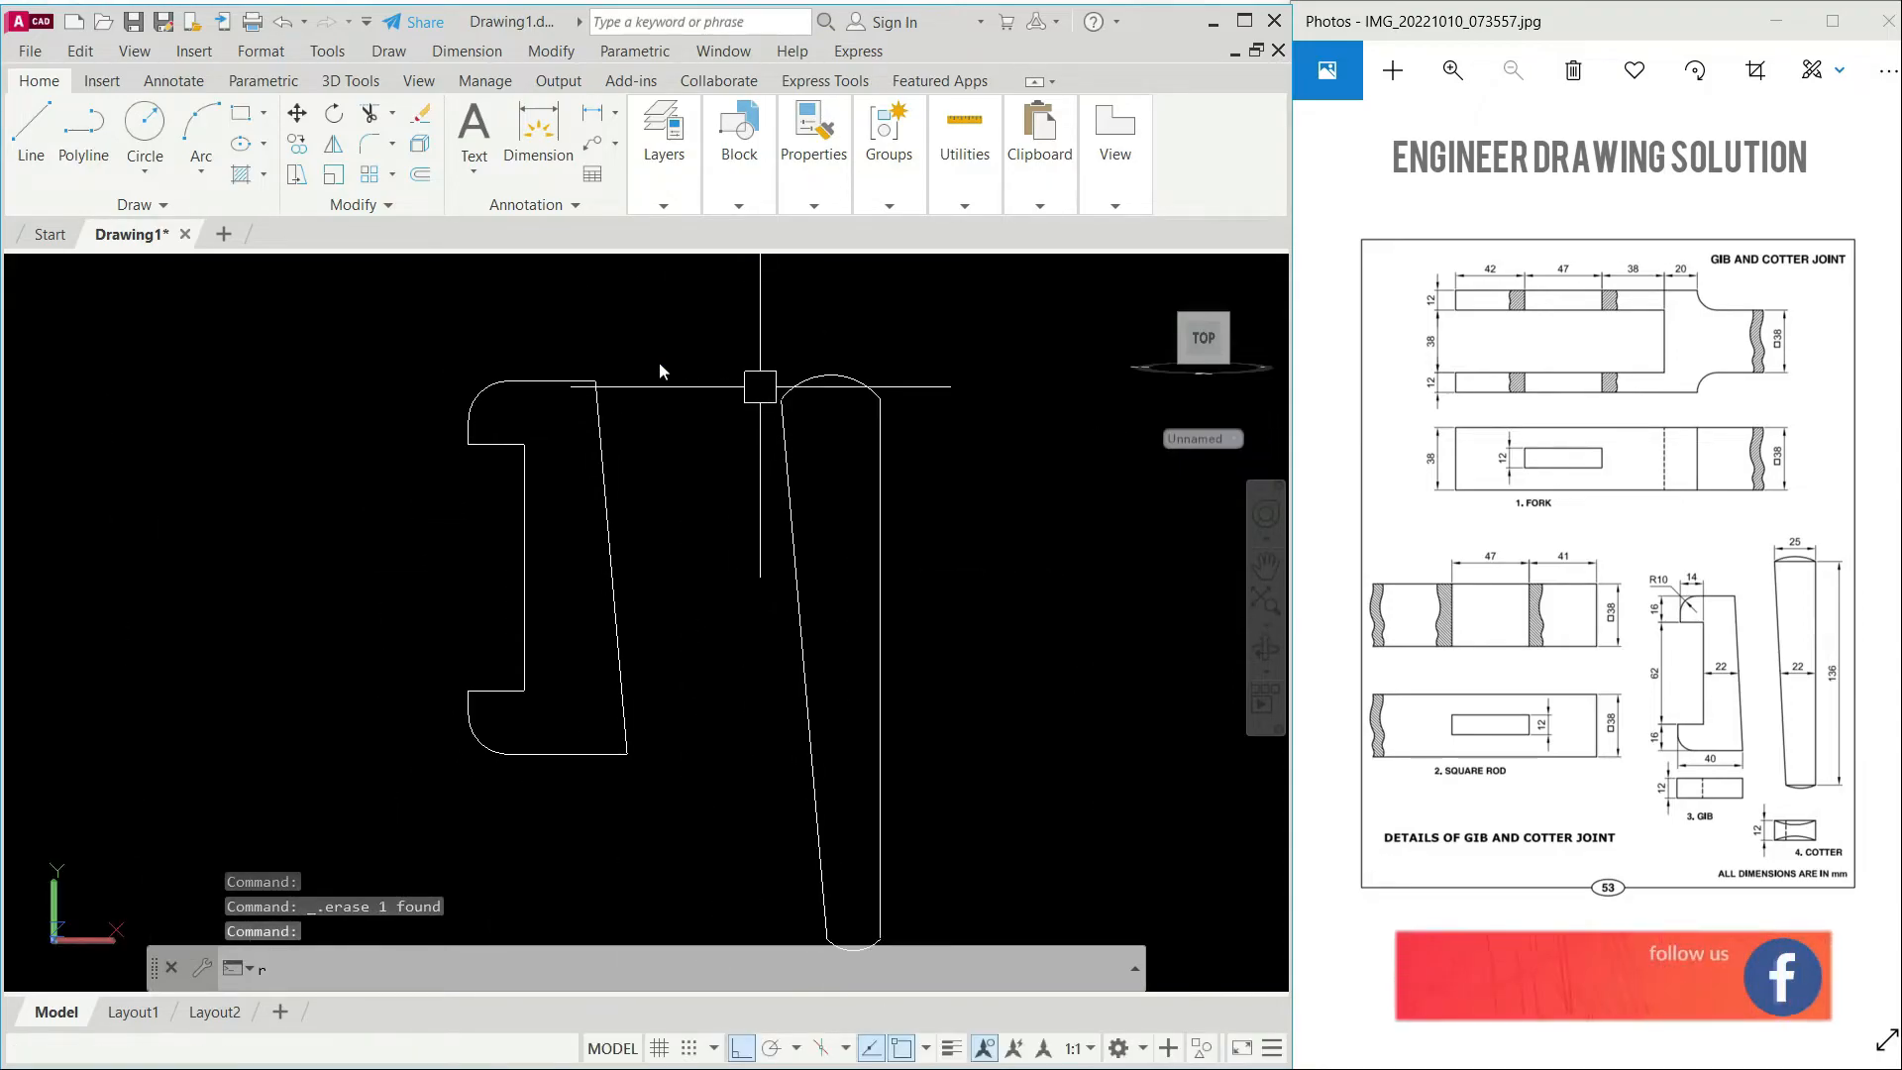
key(Return)
click(666, 805)
click(377, 339)
key(Return)
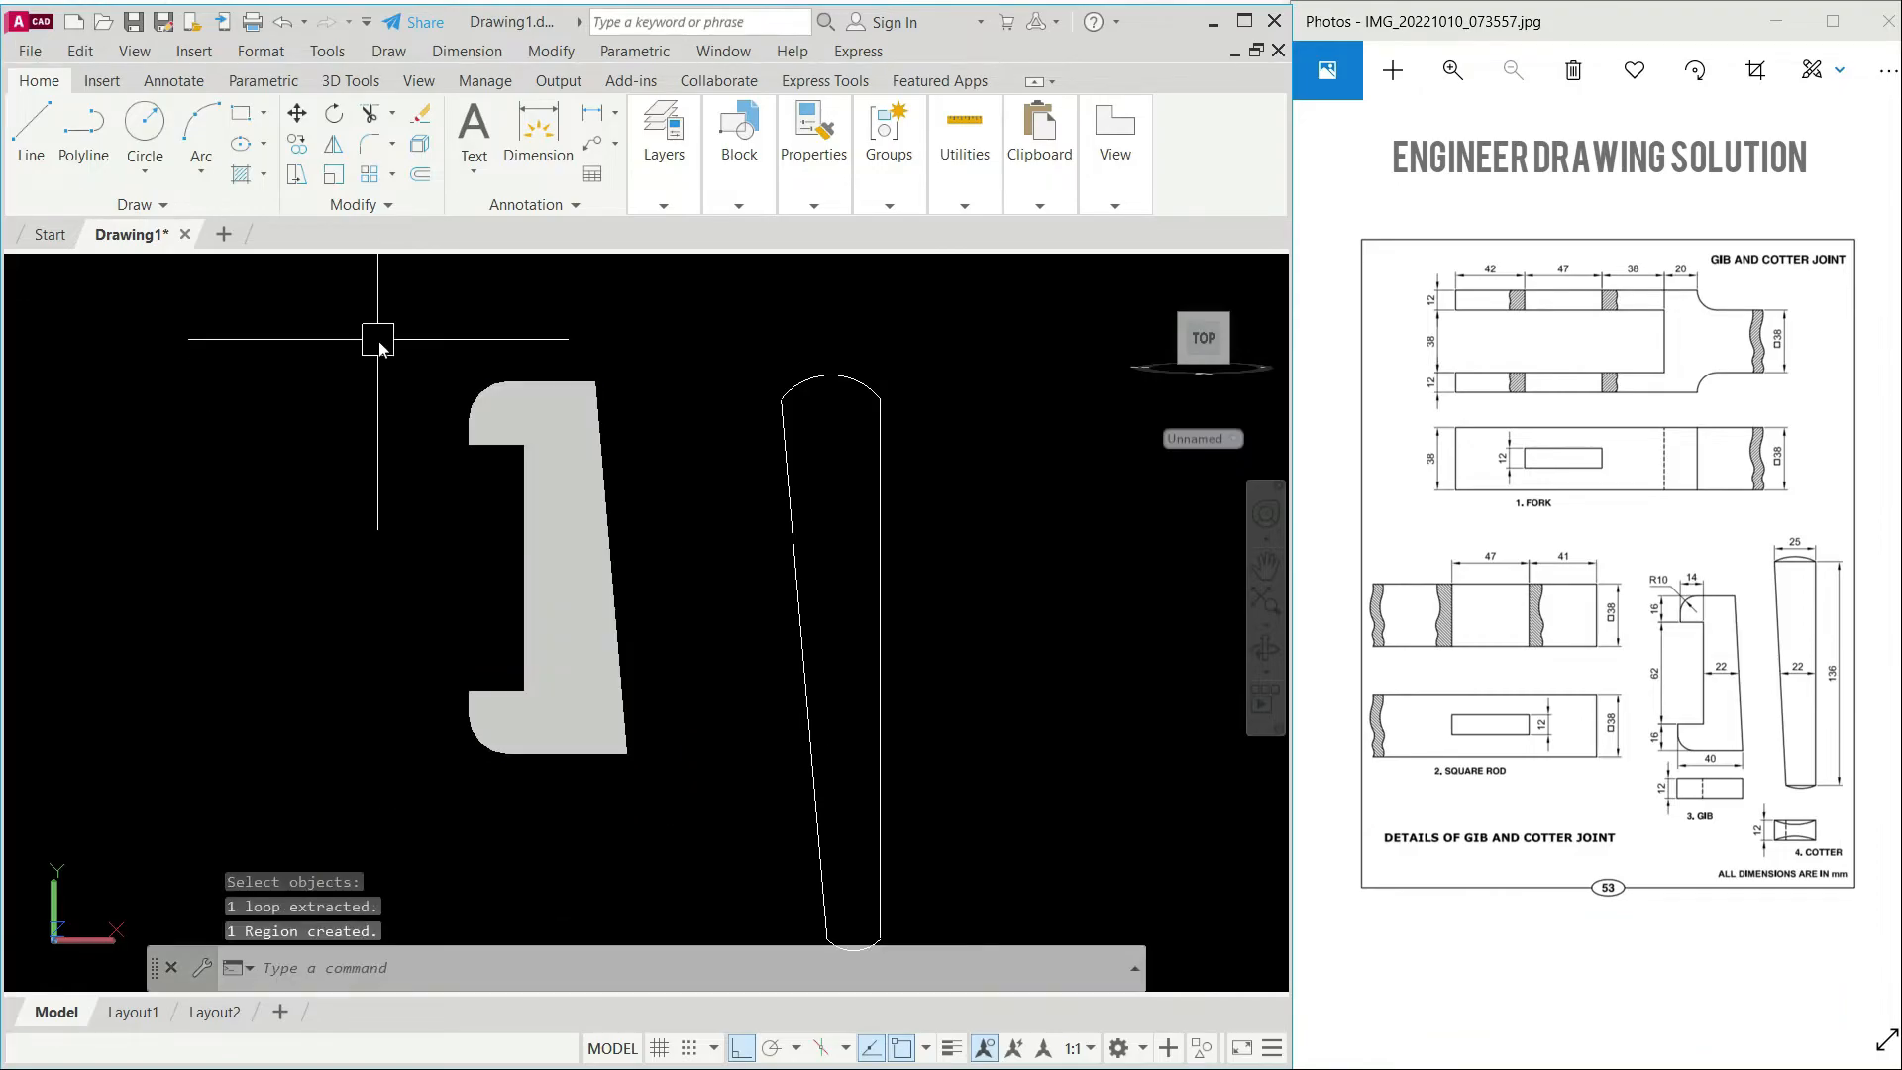
scroll(400, 411, down, 2)
Step: Convert the closed cotter outline with its arched ends into a region
text(r)
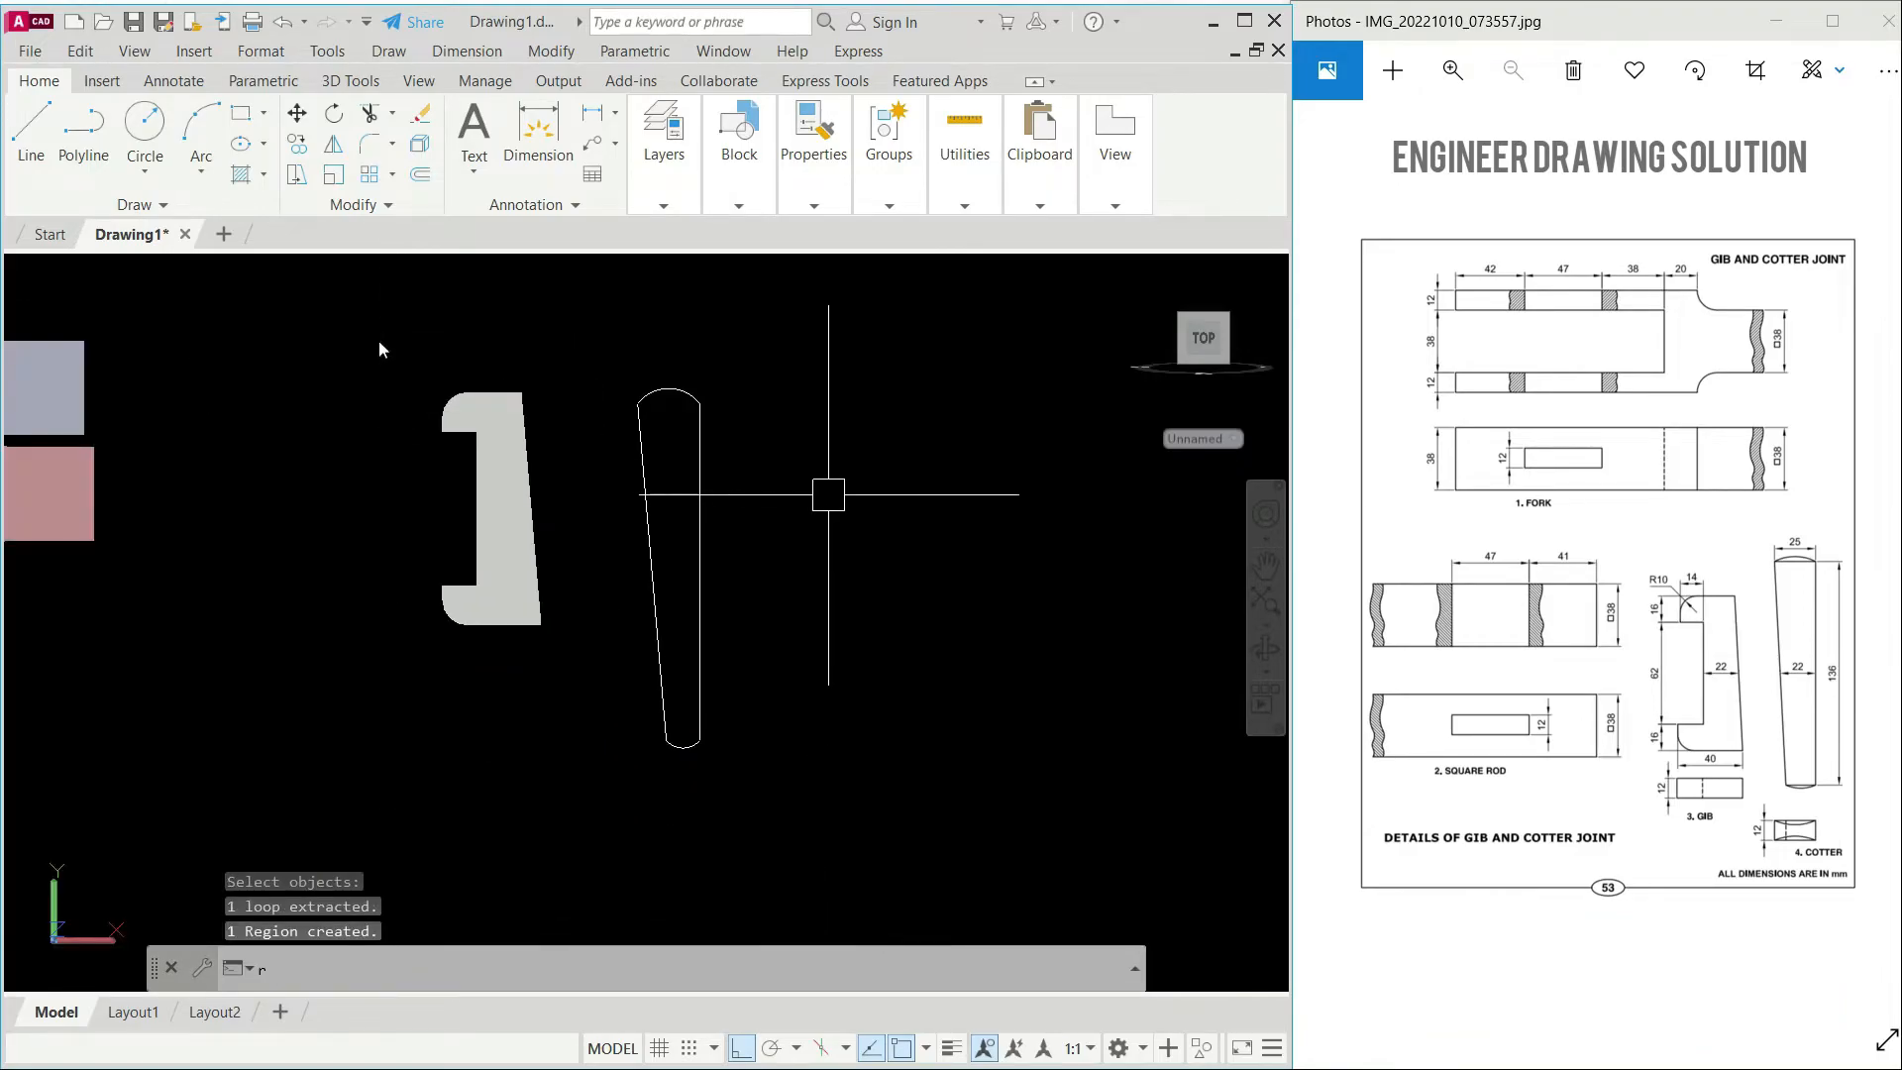
text(eg)
key(Return)
click(849, 828)
click(619, 349)
key(Return)
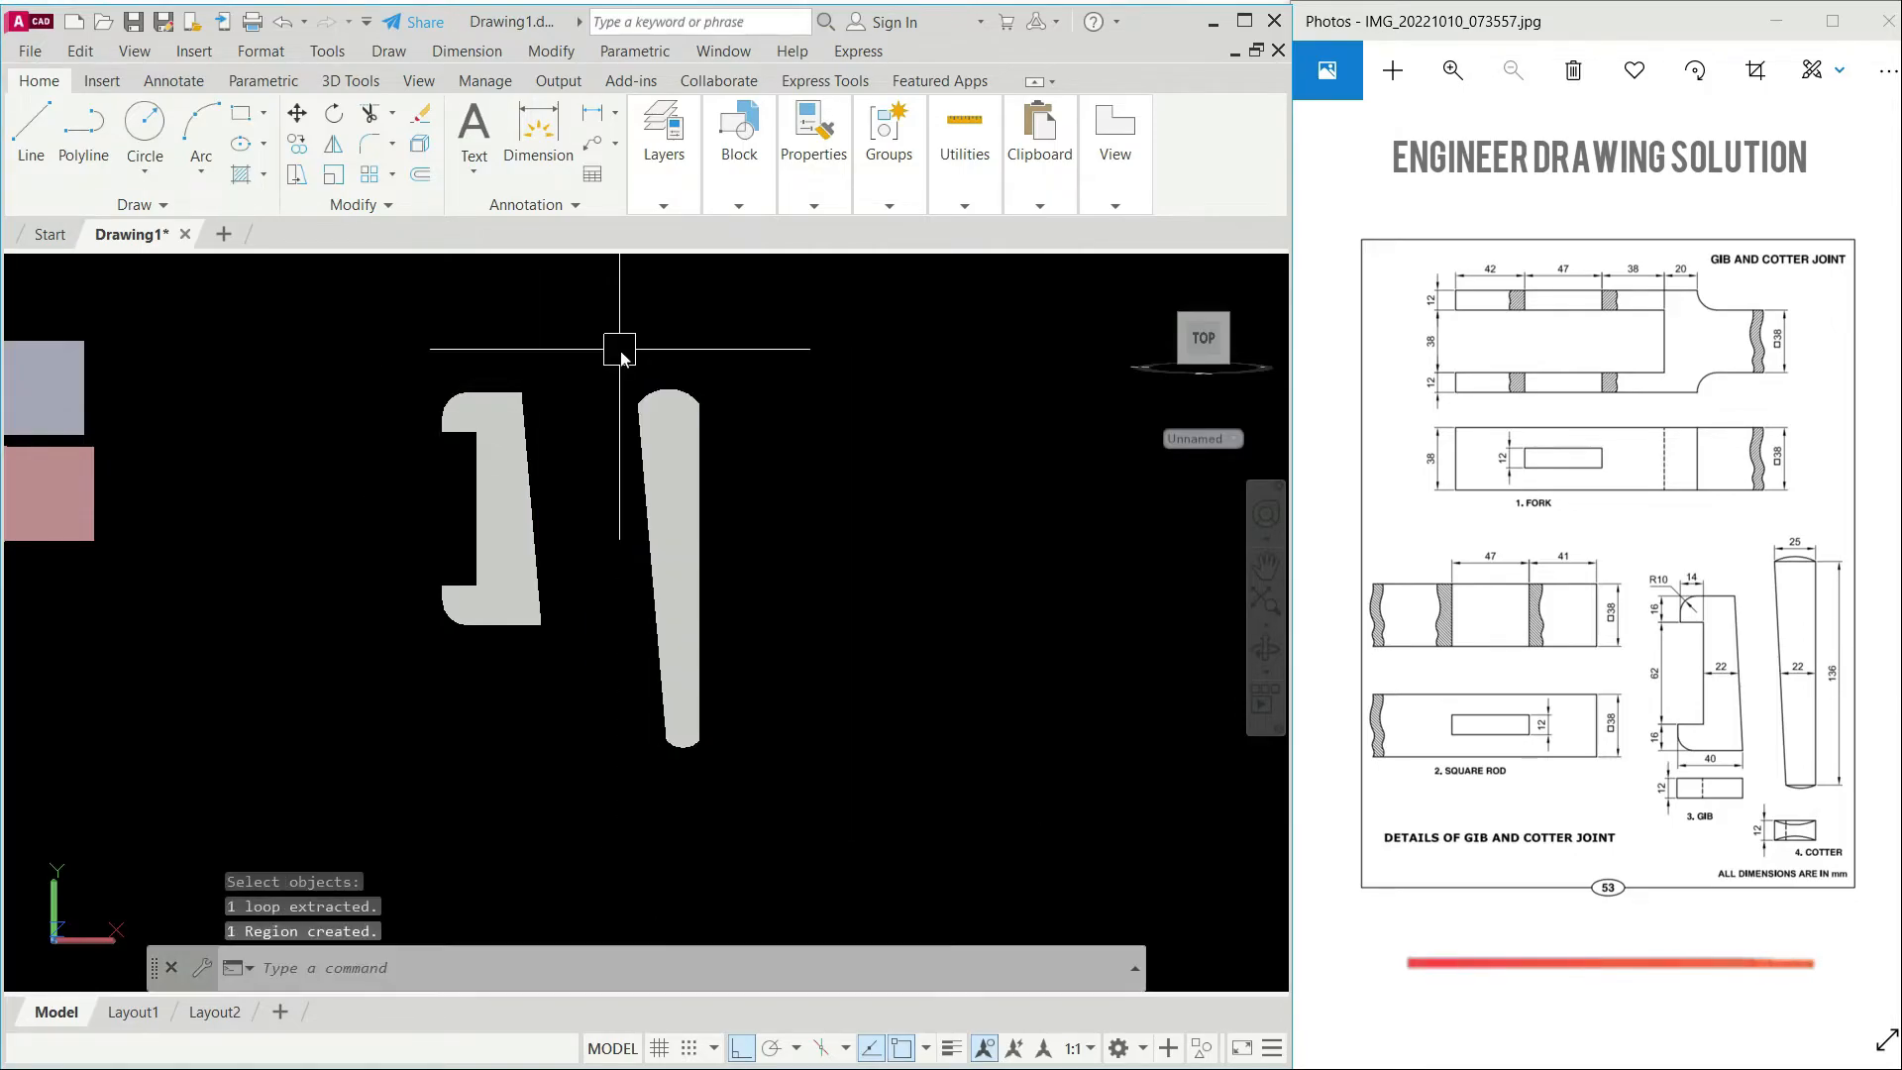
Step: Set the model to the SE Isometric view and advance the reference images in Photos to the gib, cotter and assembly page
click(50, 279)
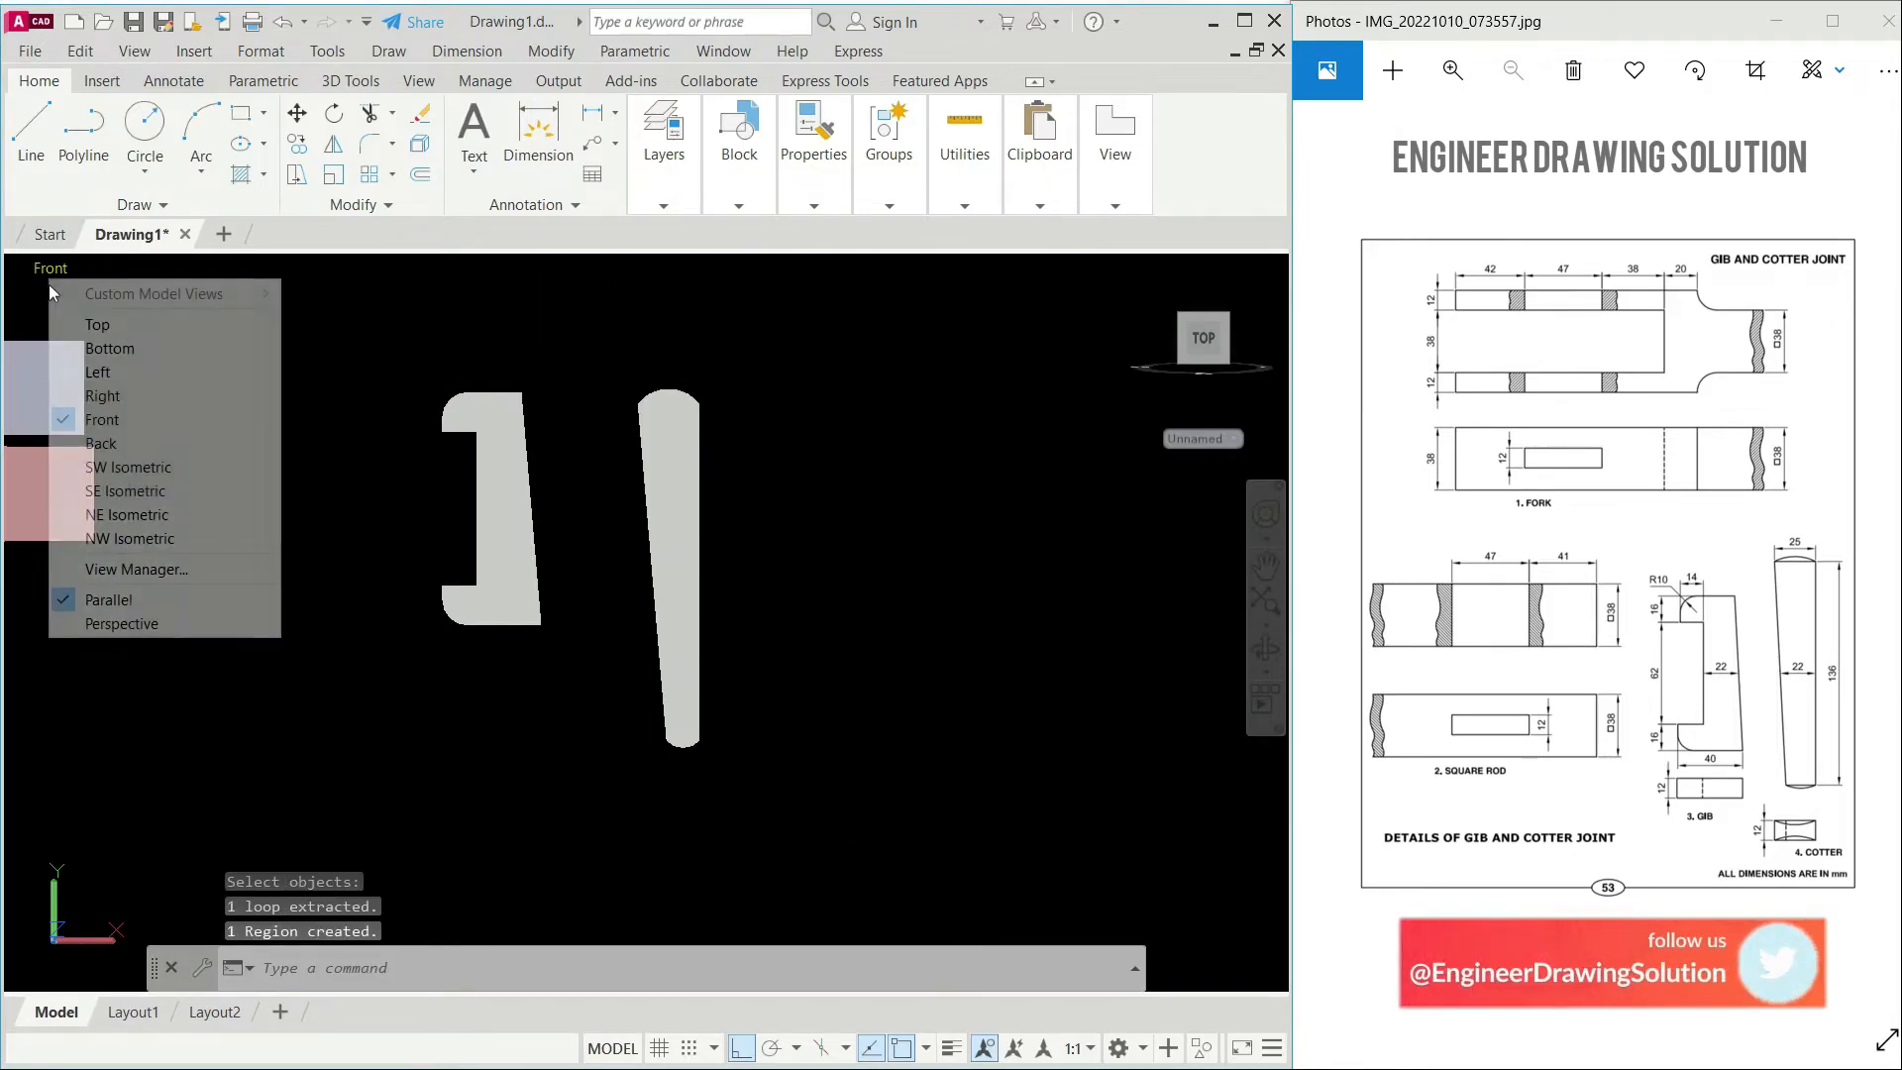
click(129, 491)
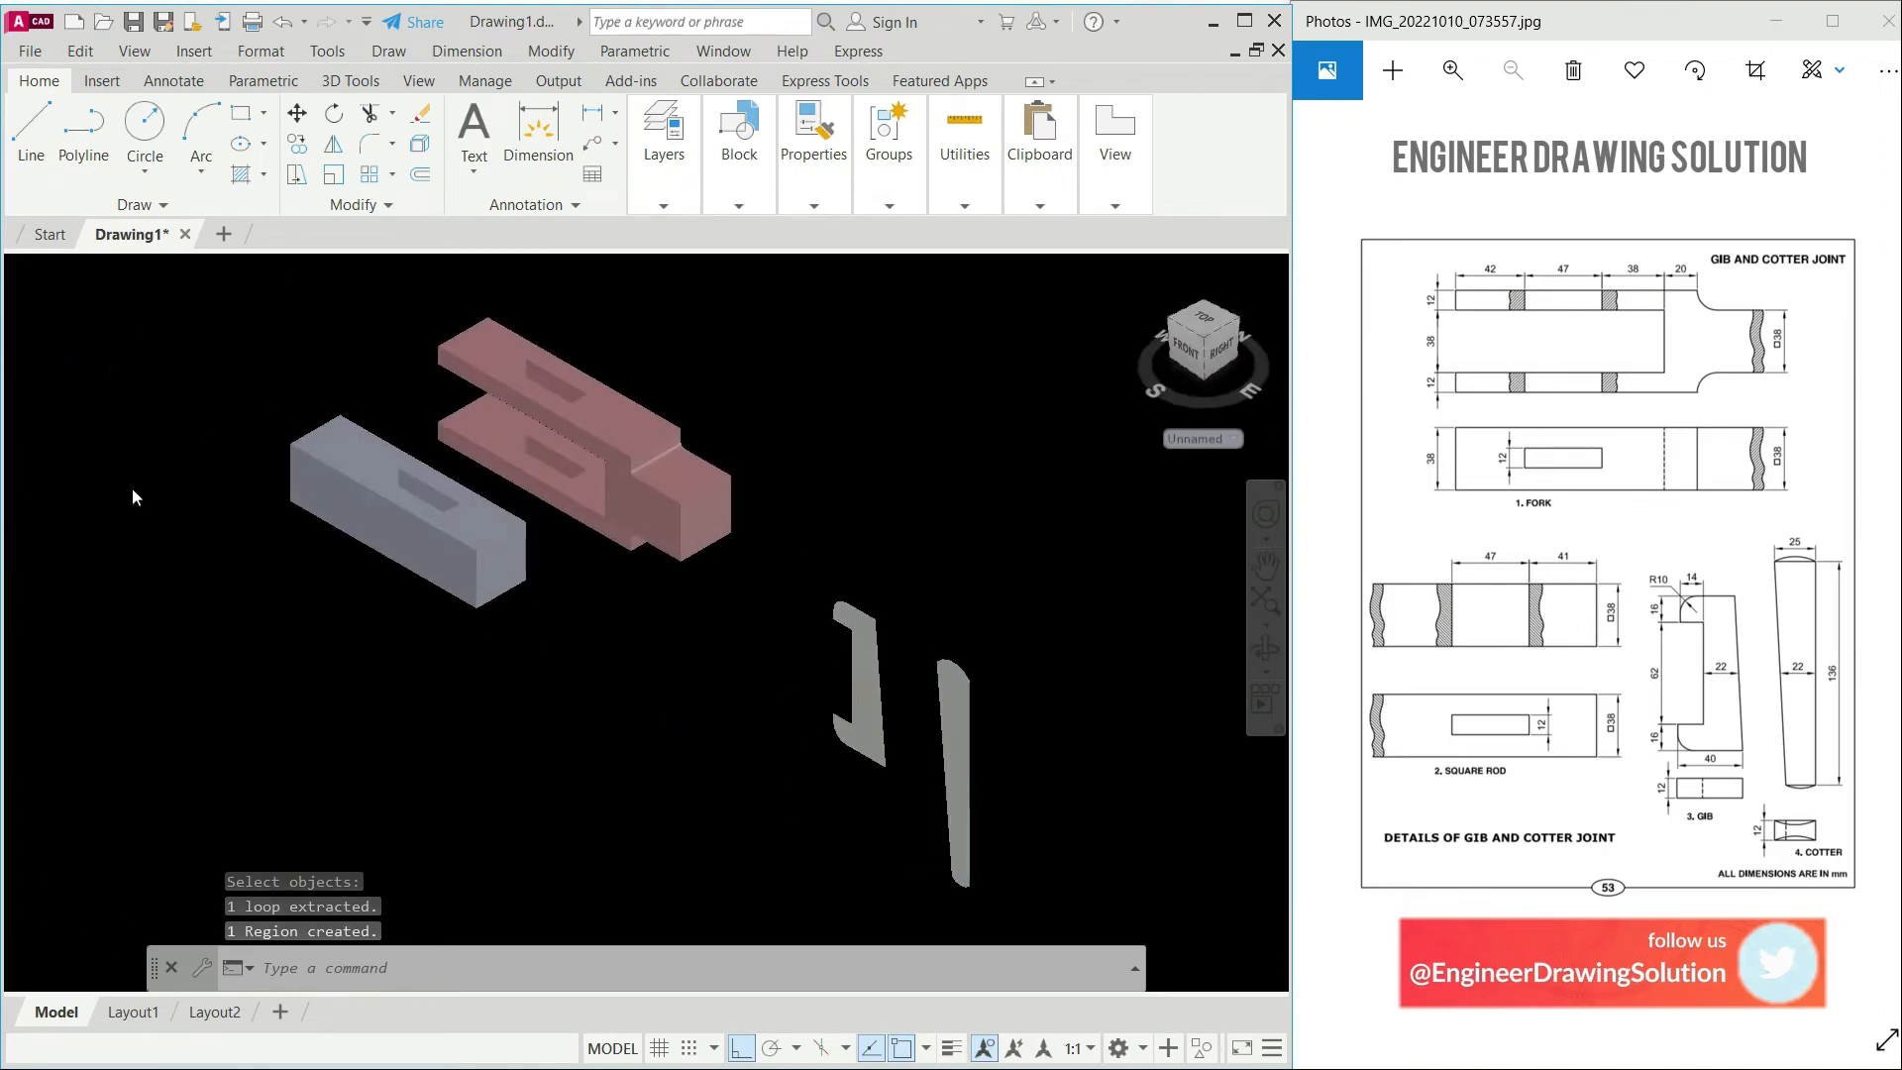
click(1689, 684)
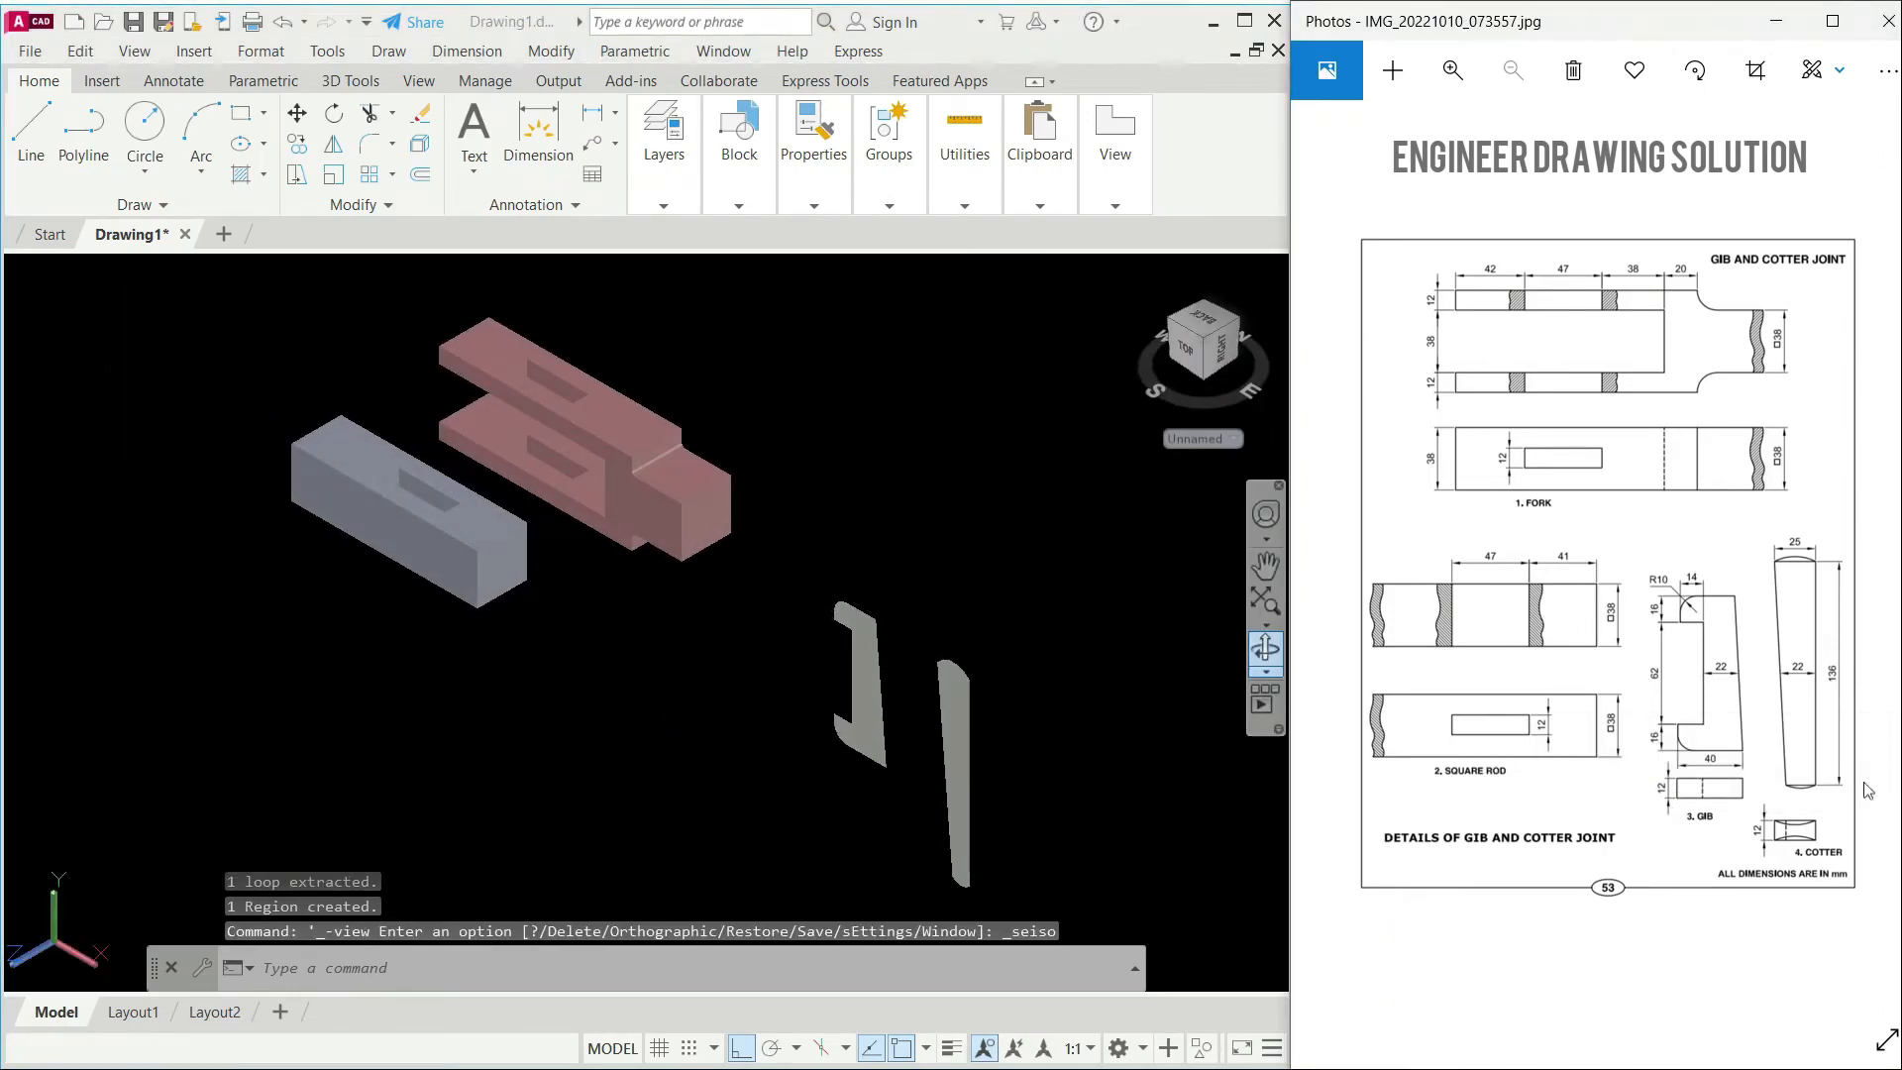
click(1894, 579)
click(1894, 580)
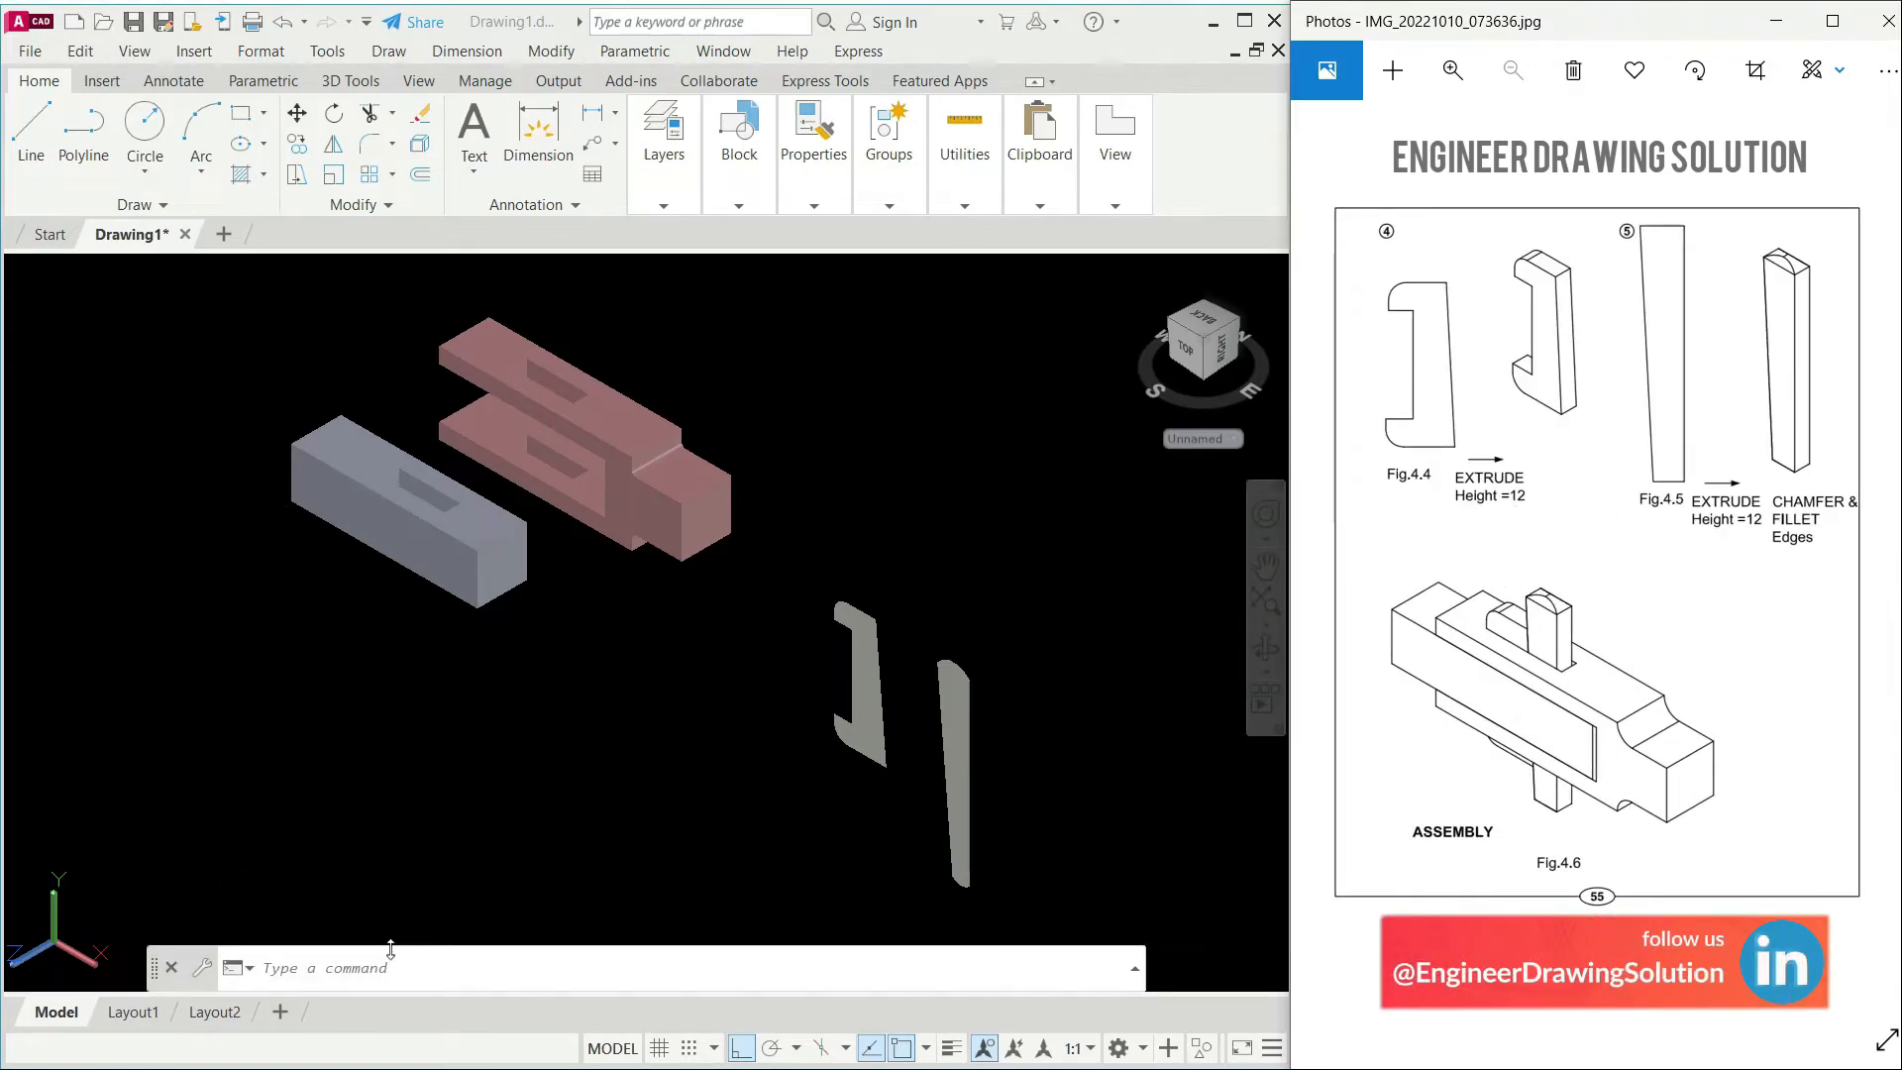
Step: Extrude the gib region to a height of 12 mm
click(377, 994)
text(EXT)
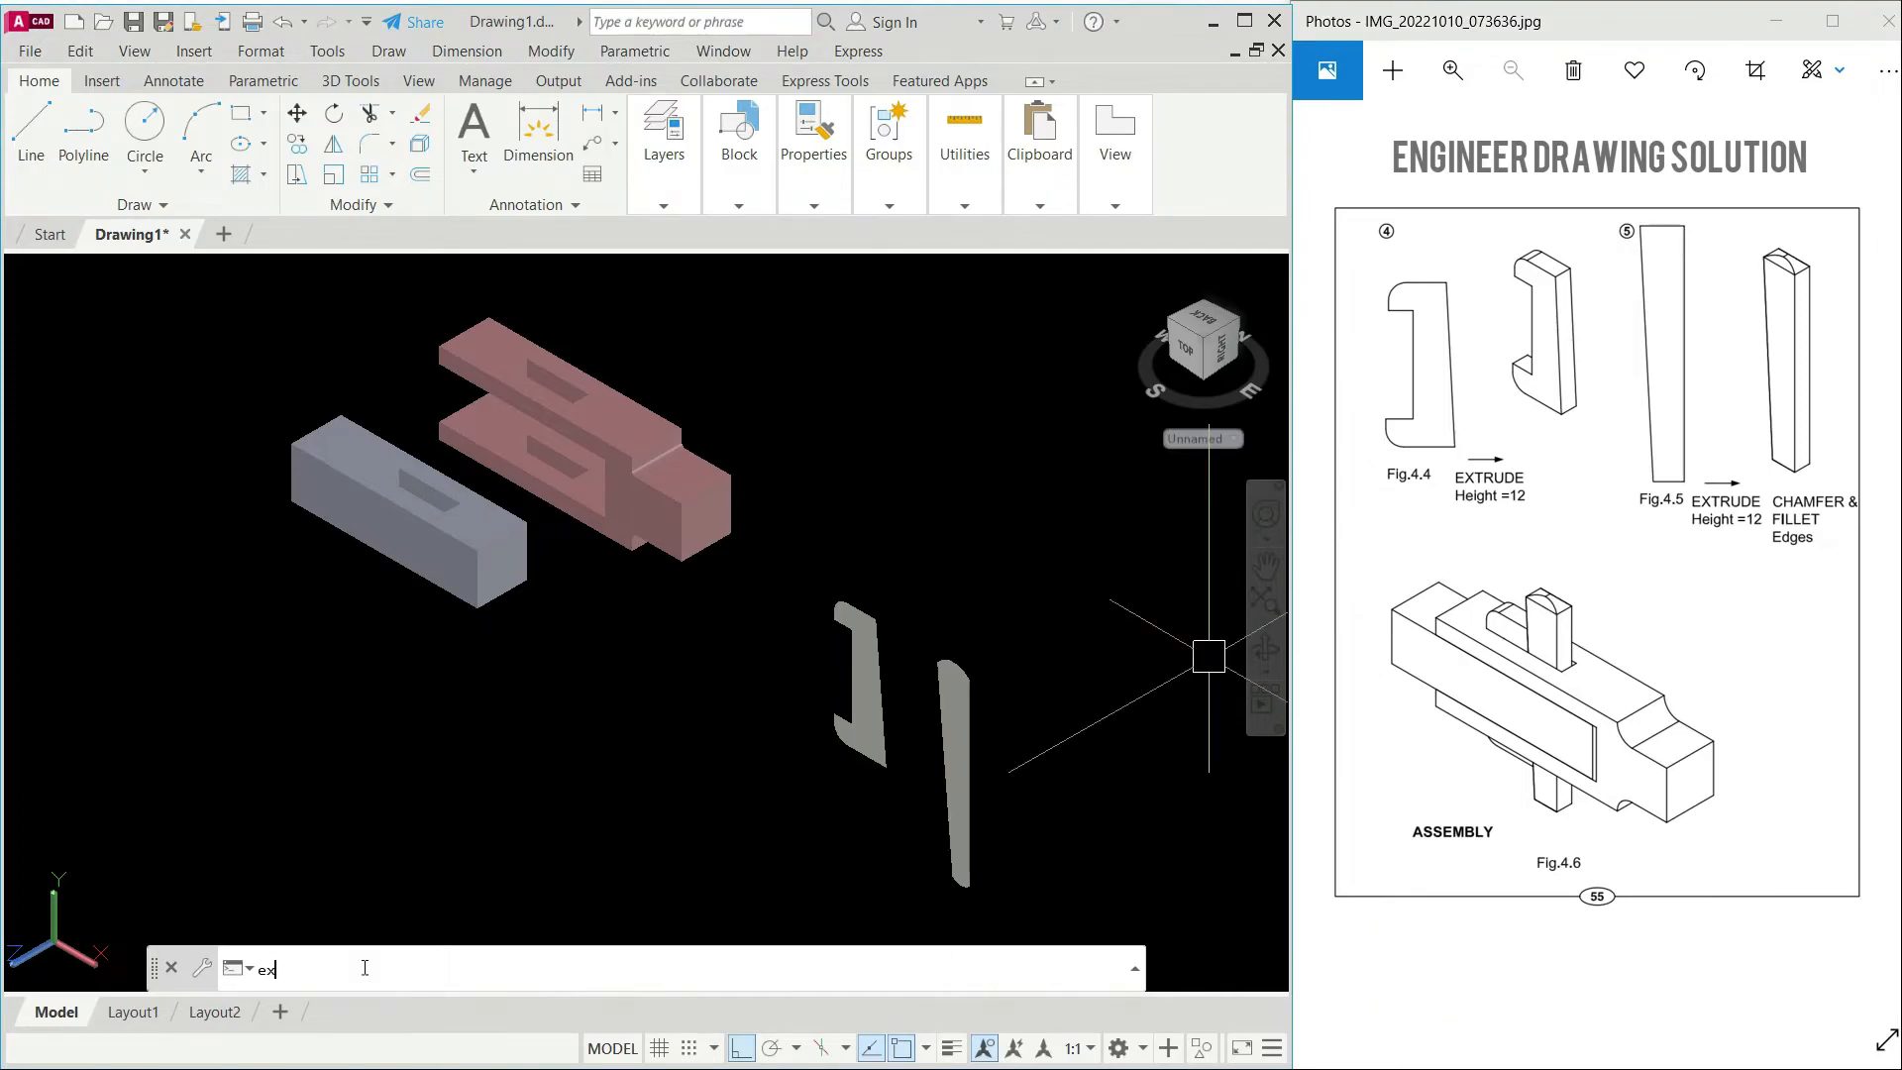
key(Return)
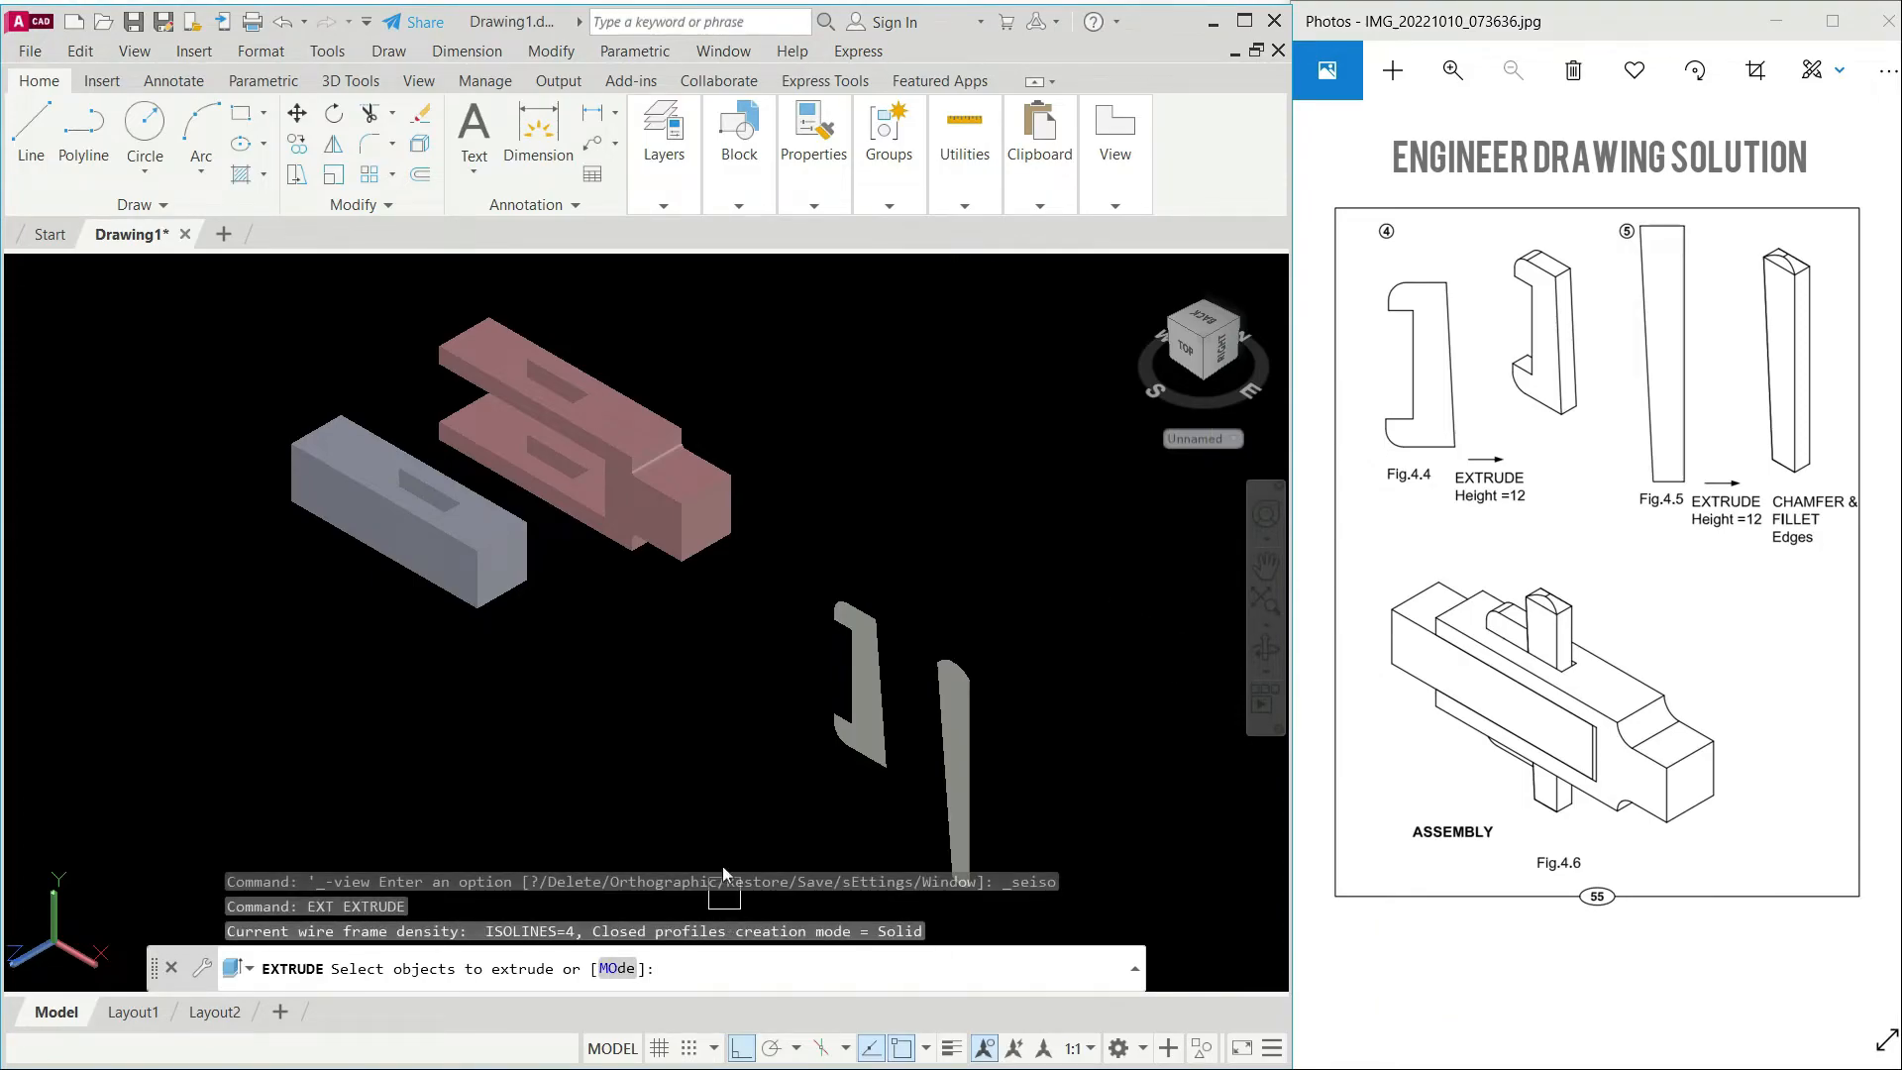
scroll(786, 756, up, 2)
click(876, 644)
key(Return)
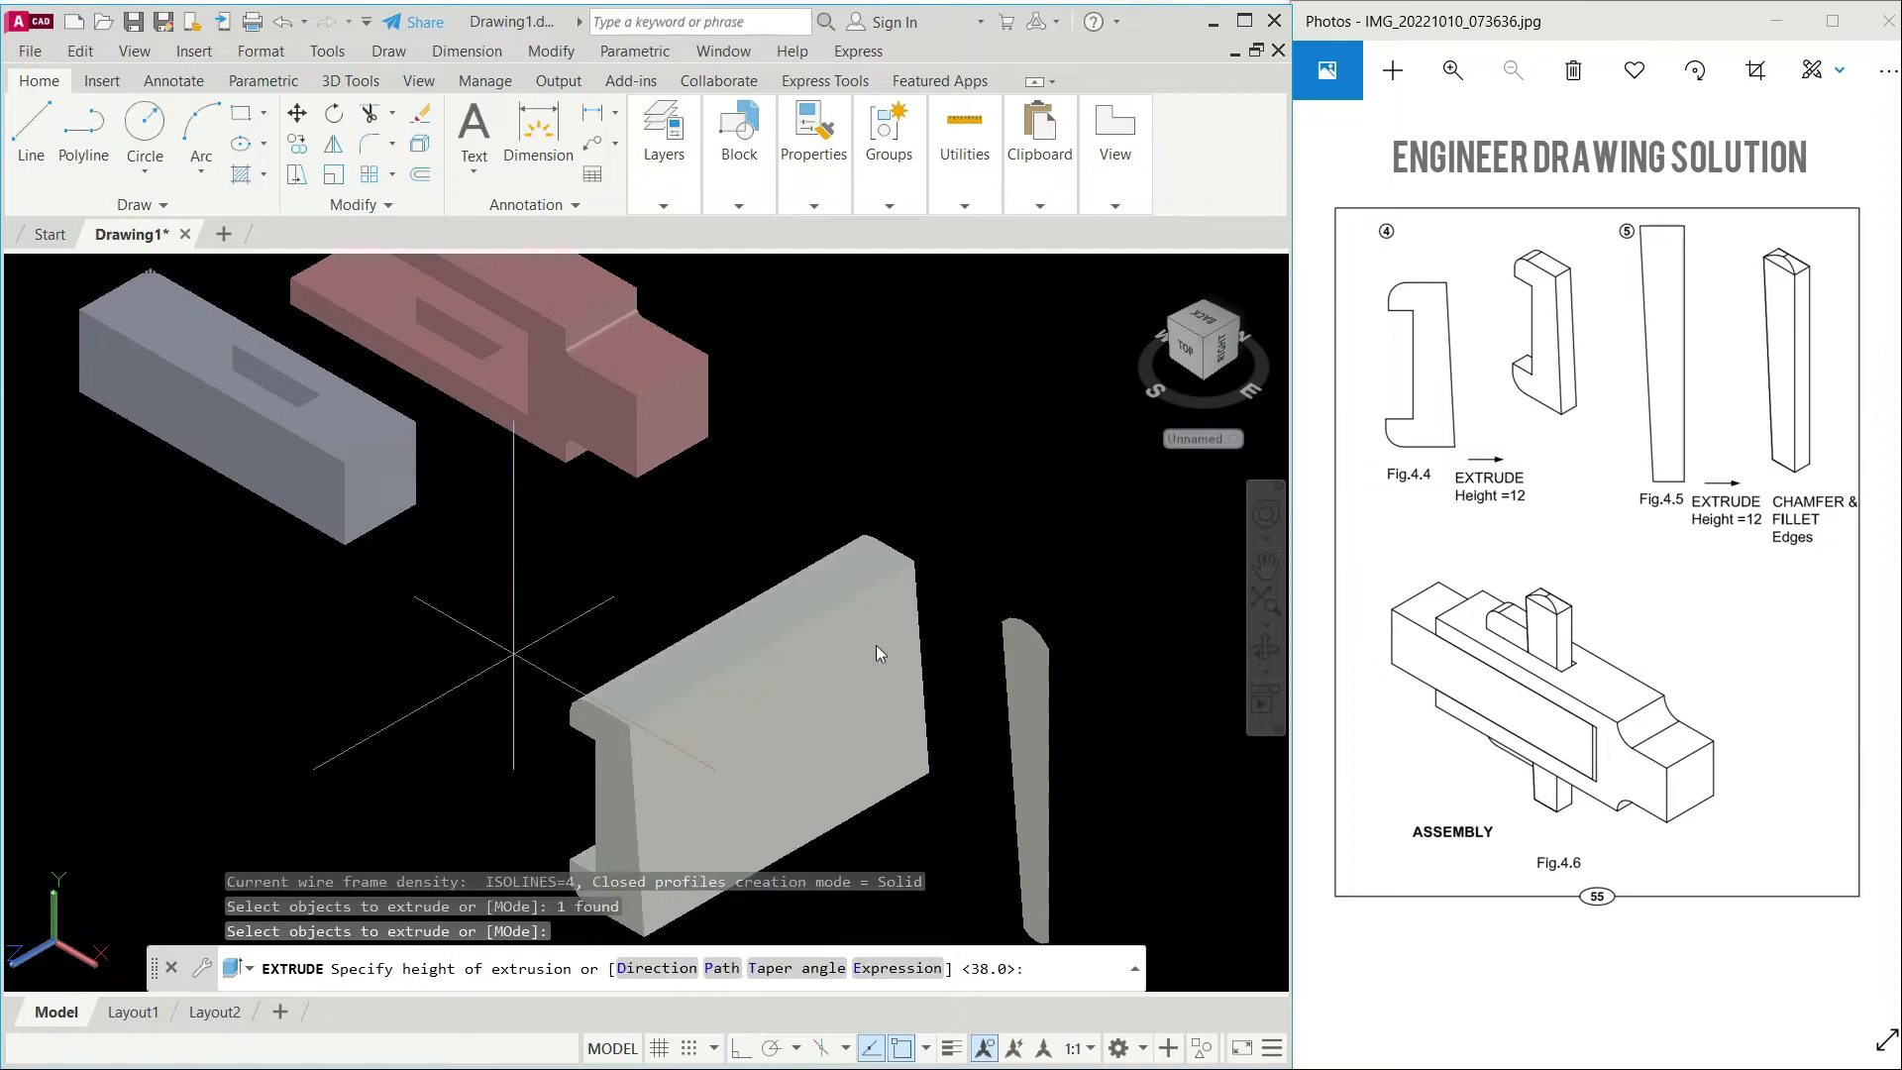
text(12)
key(Return)
Step: Extrude the cotter region to a height of 12 mm
middle_drag(916, 692, 813, 557)
text(ext)
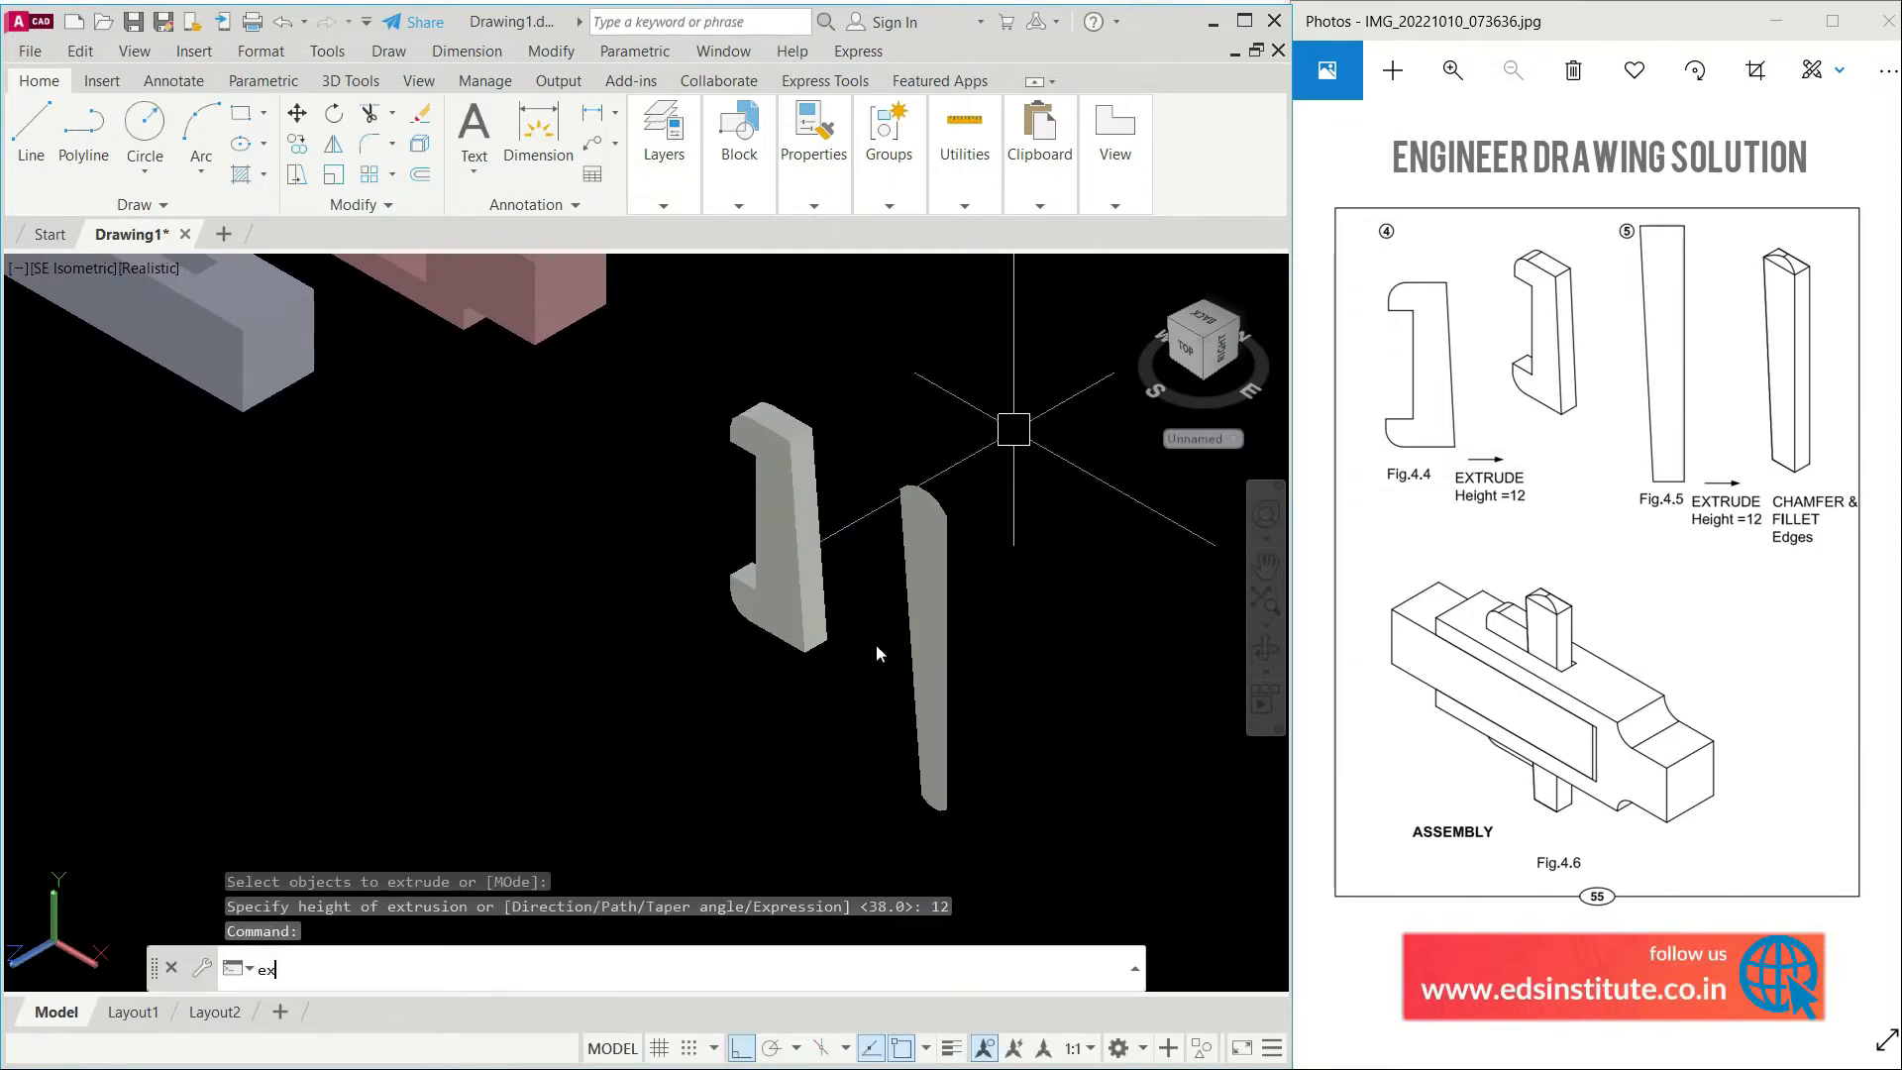
key(Return)
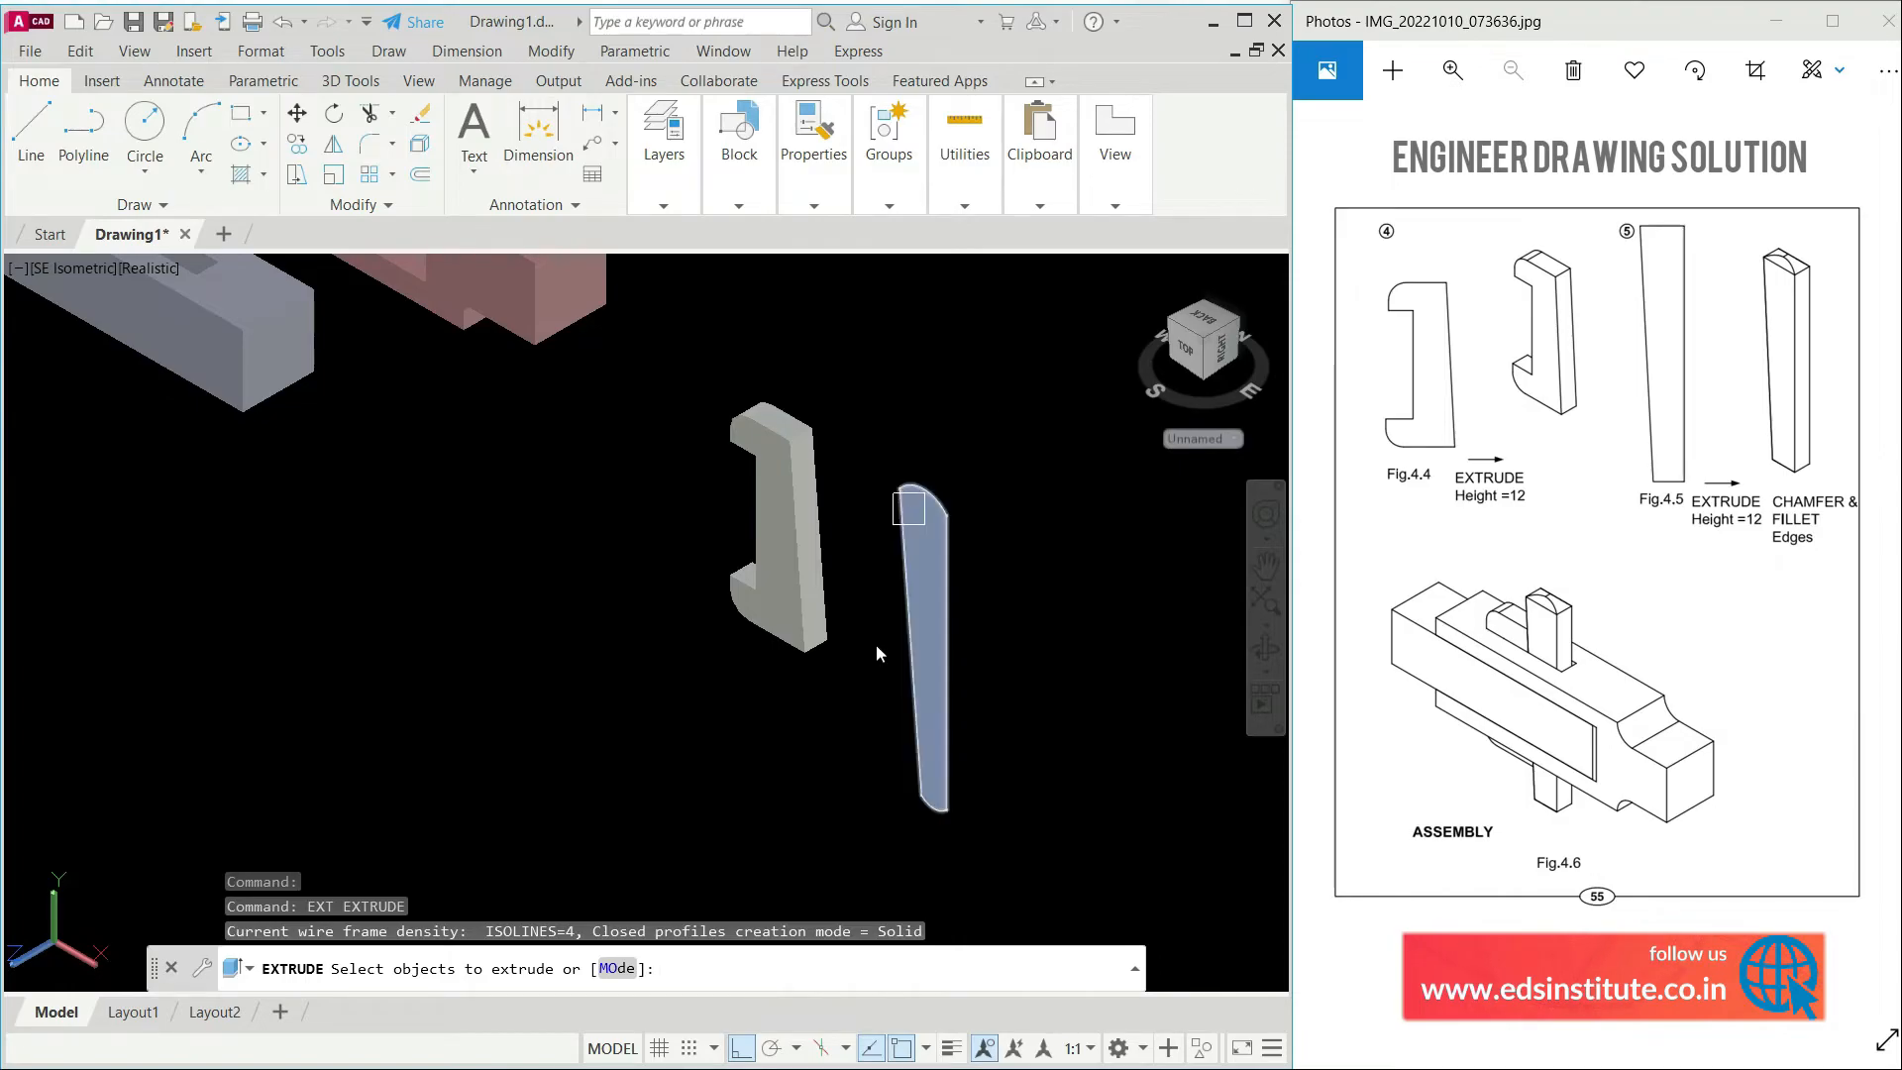
click(909, 509)
key(Return)
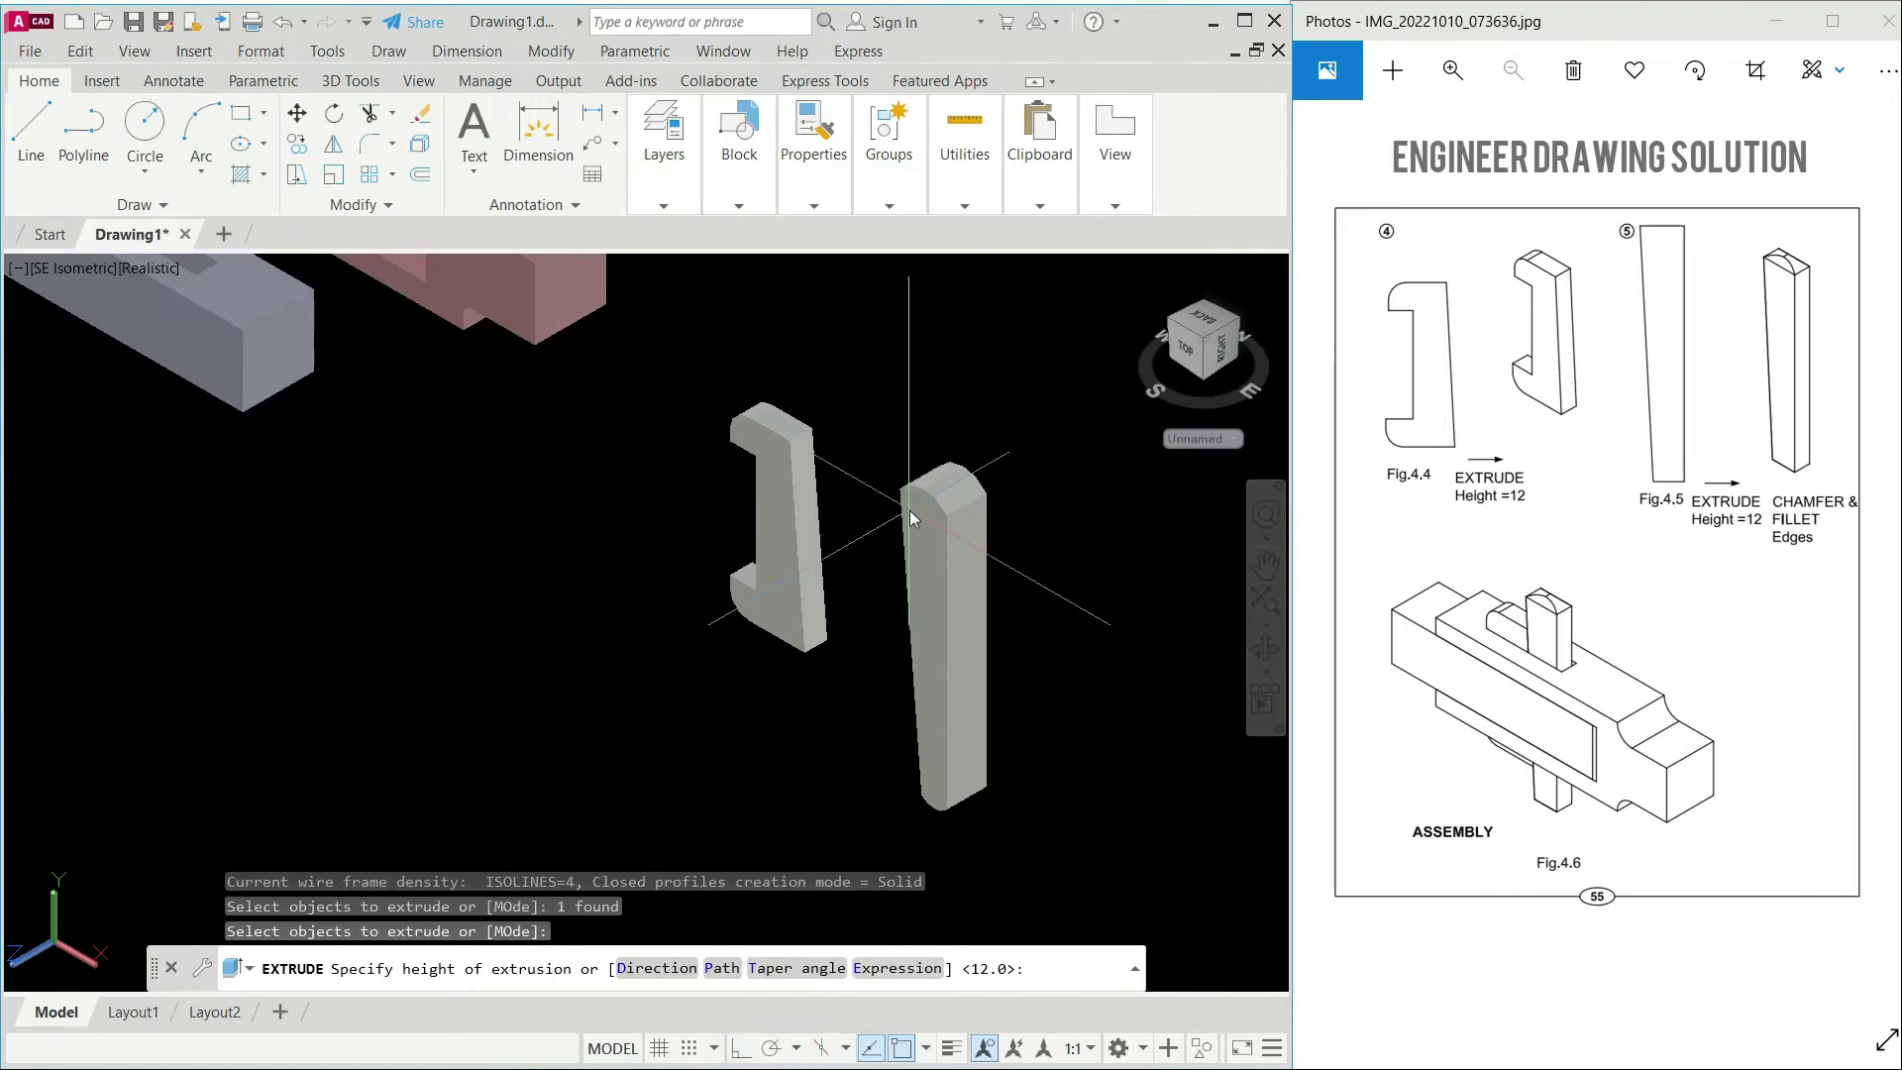
text(12)
key(Return)
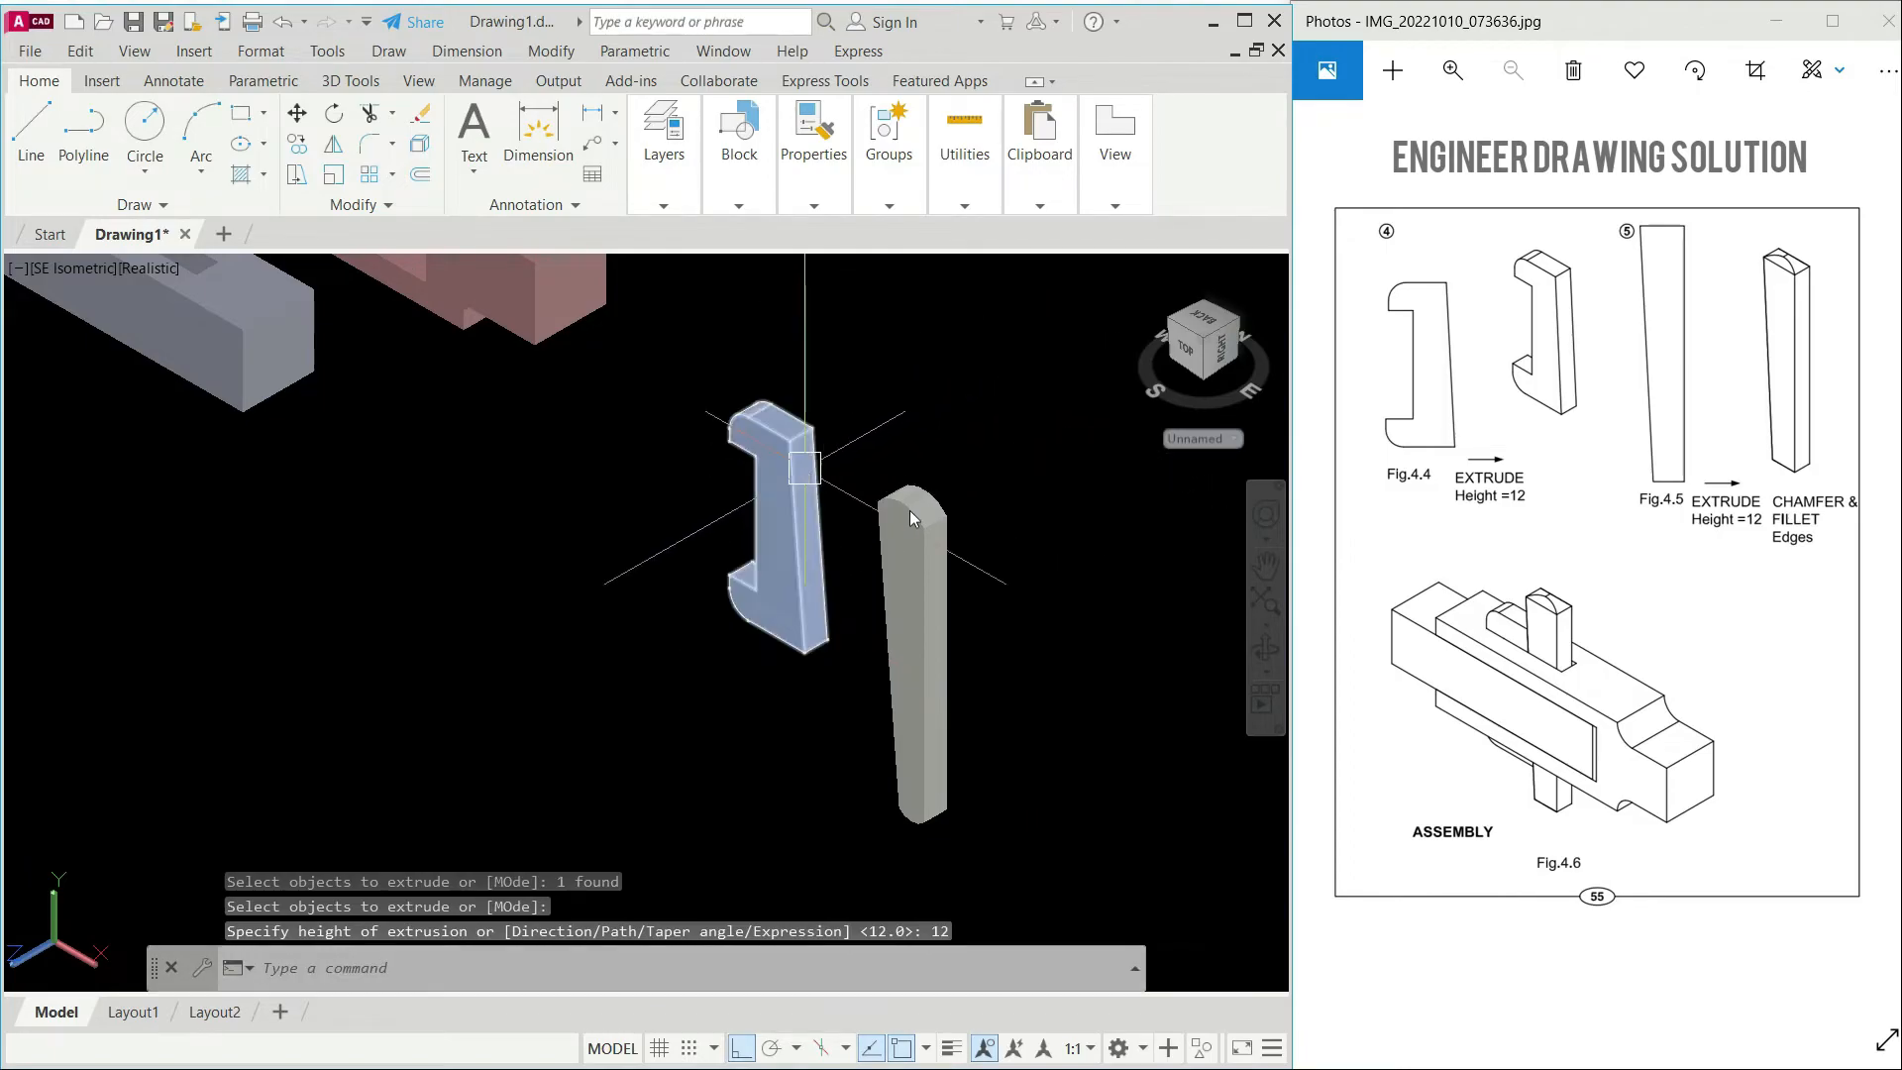
Step: Assign the dark grey index colour 8 to the gib solid and clear the selection
click(808, 476)
click(813, 205)
click(926, 236)
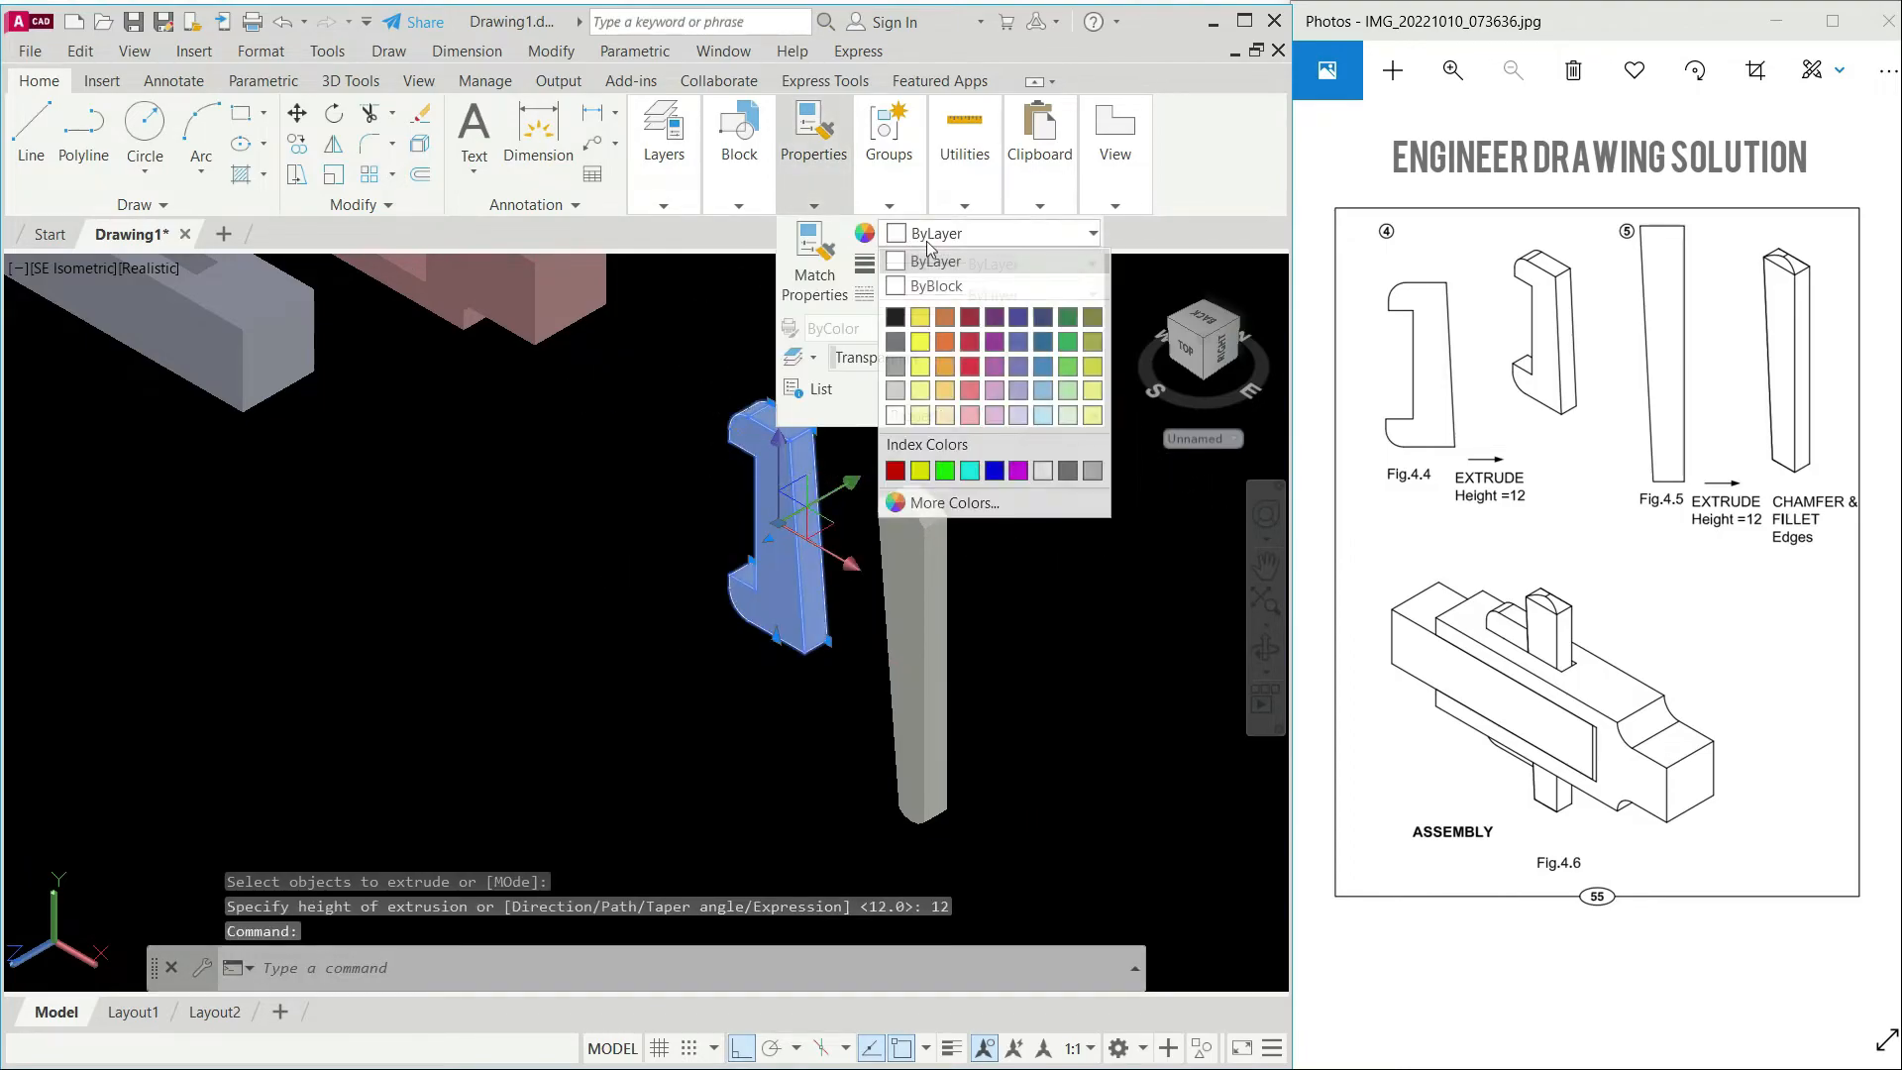
click(1067, 469)
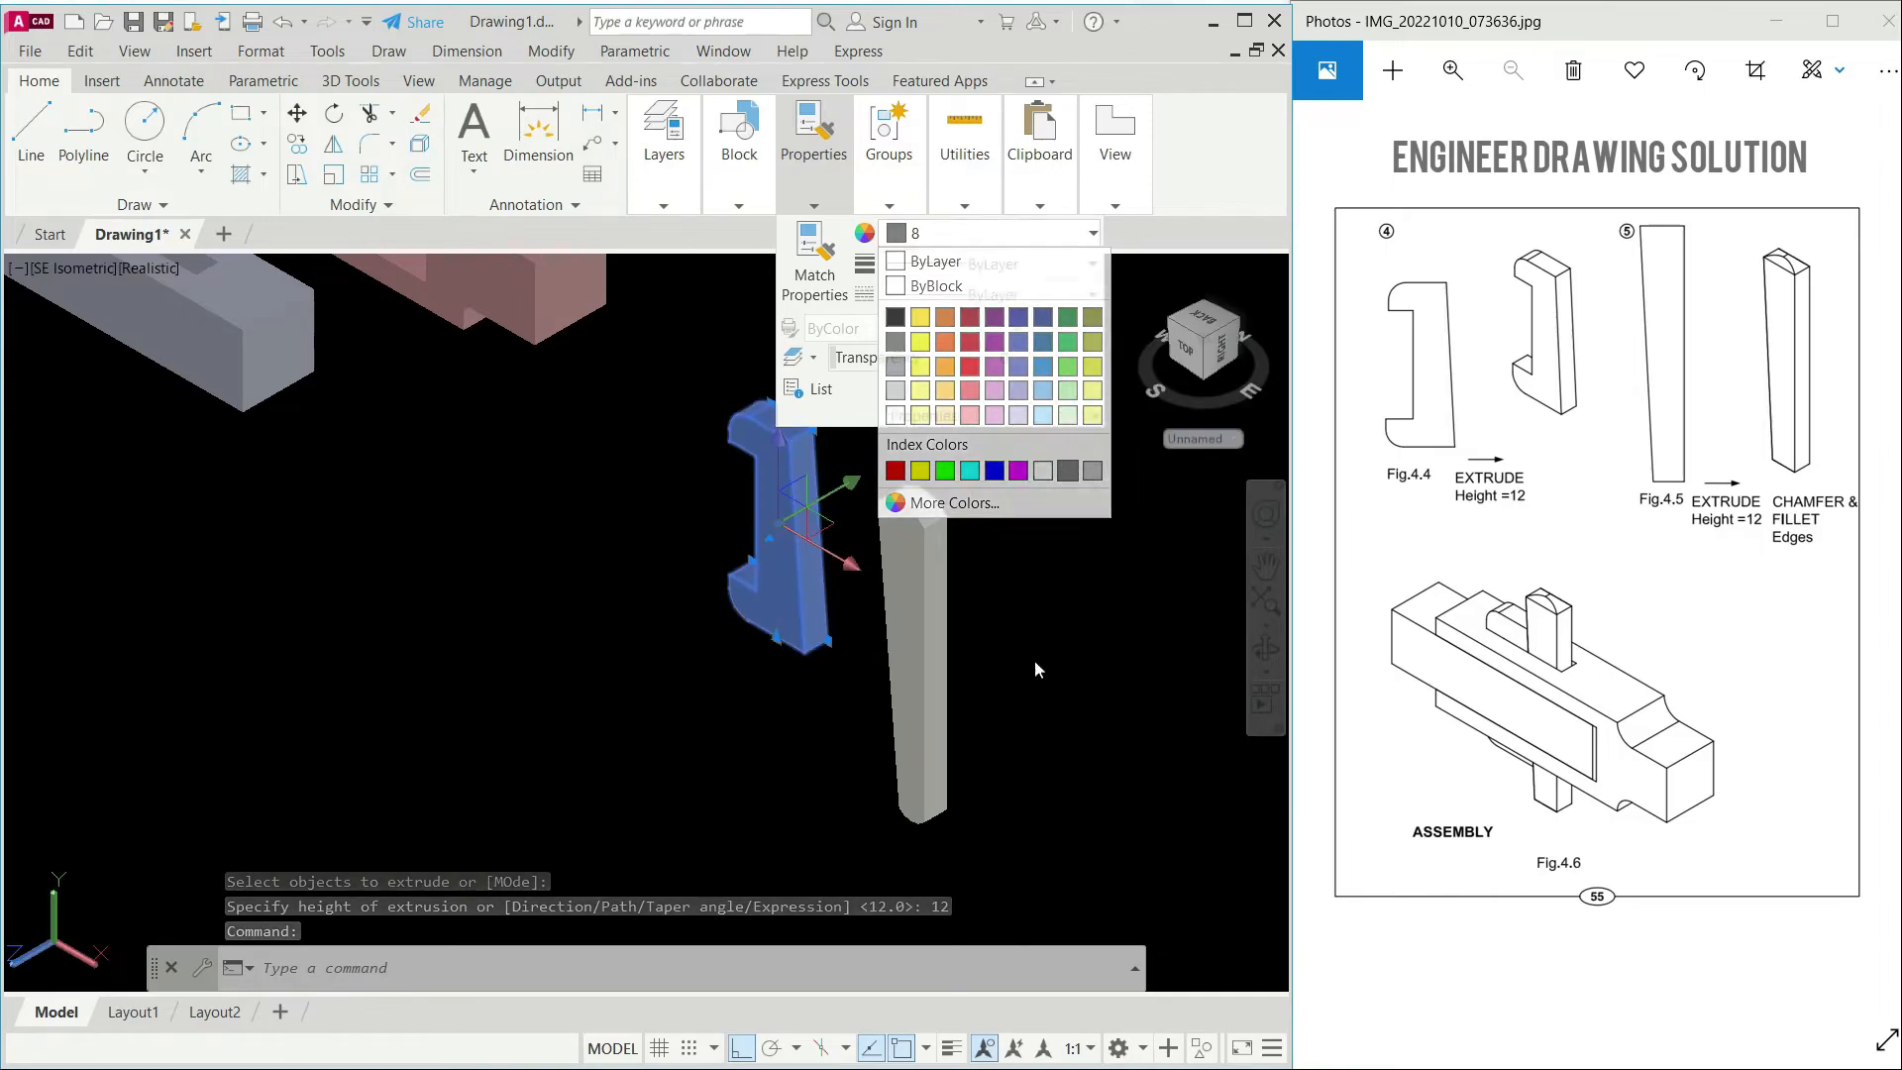
key(Escape)
key(Escape)
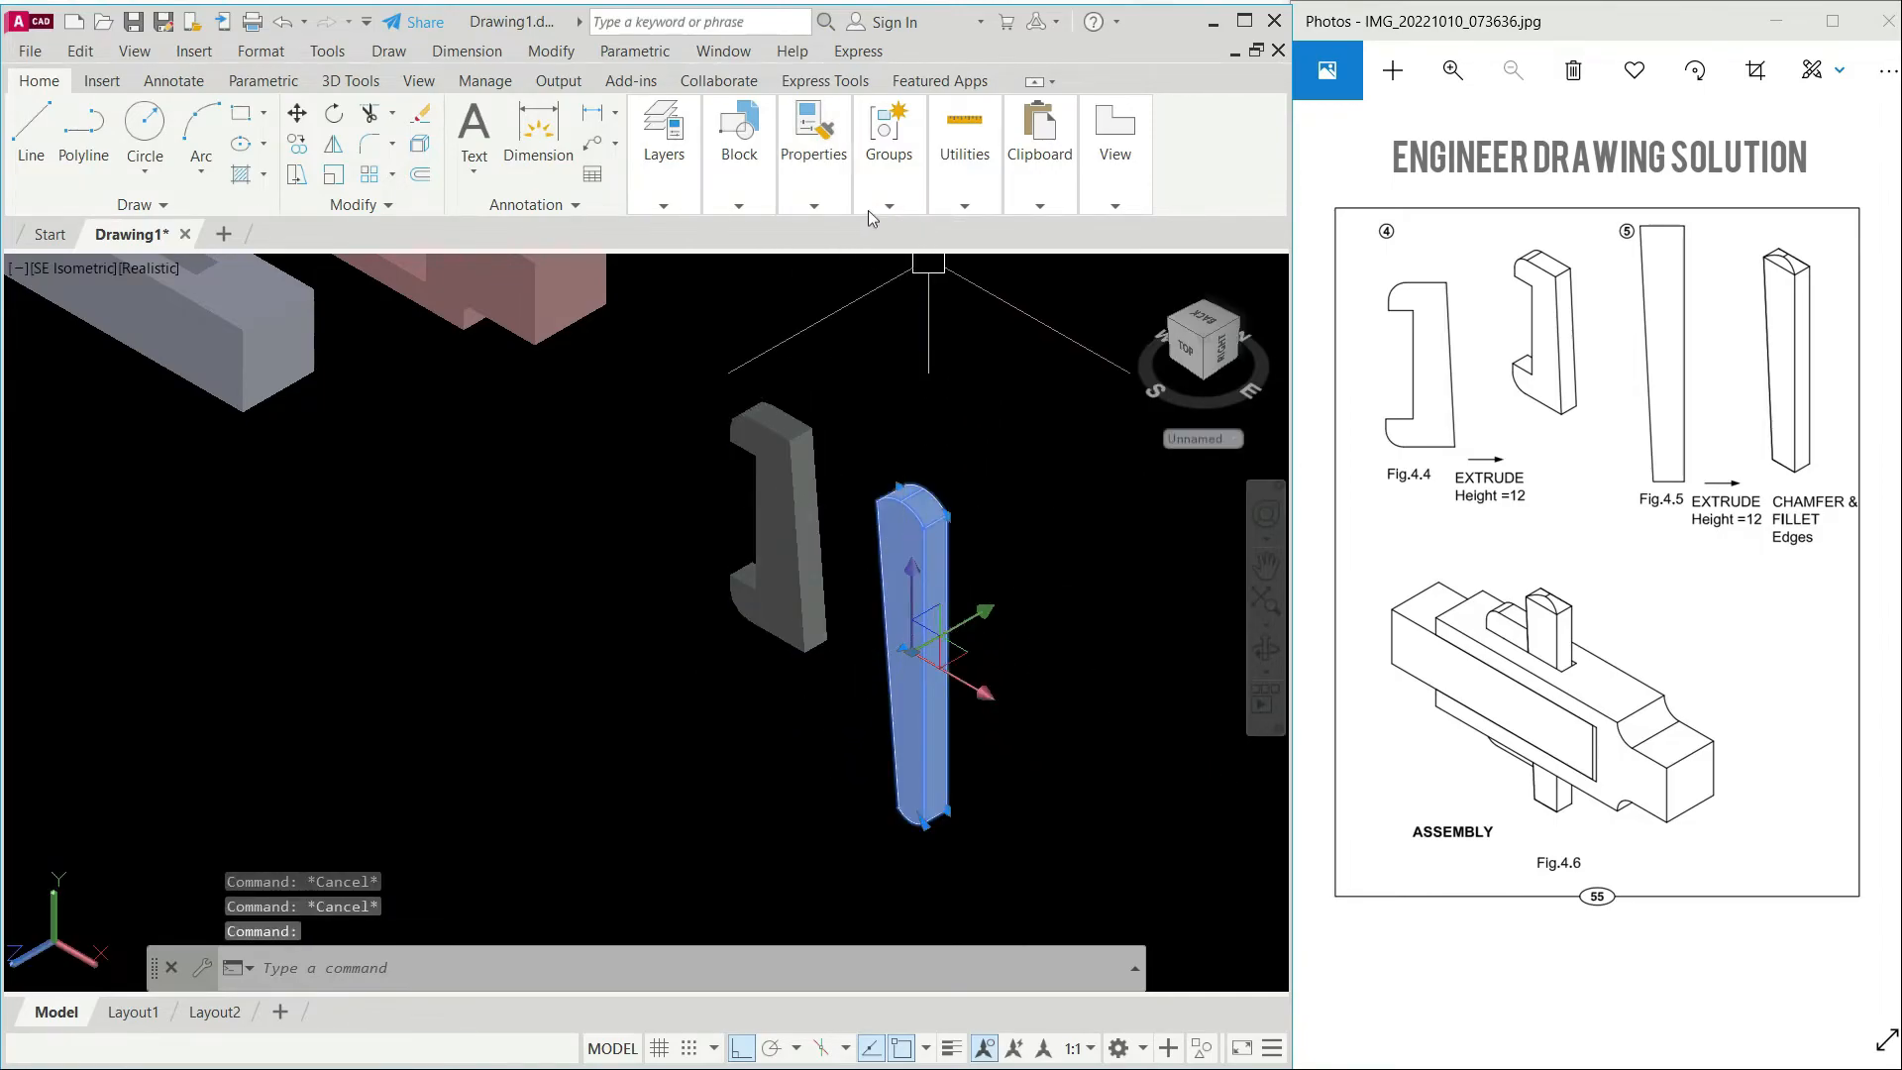
Step: Assign the pale yellow colour 248,246,176 to the cotter solid and clear the selection
click(811, 206)
click(947, 240)
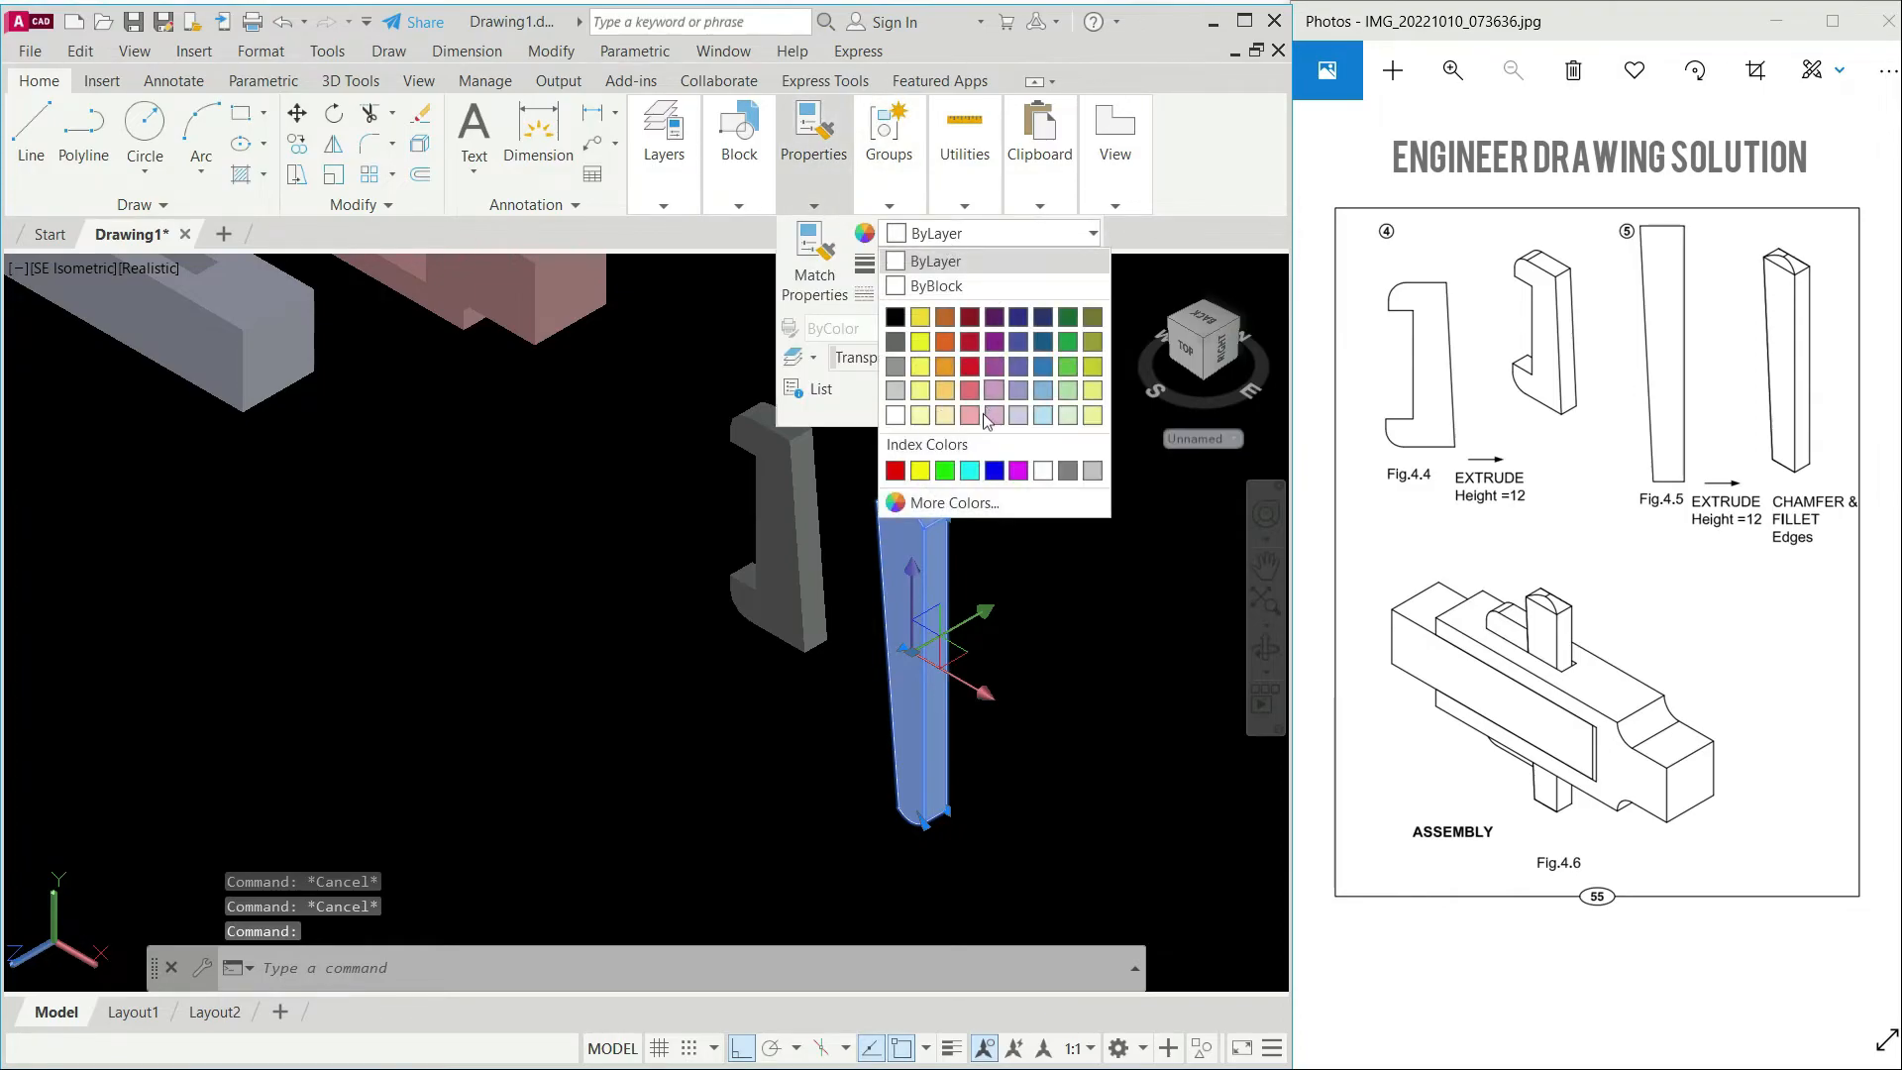
click(924, 414)
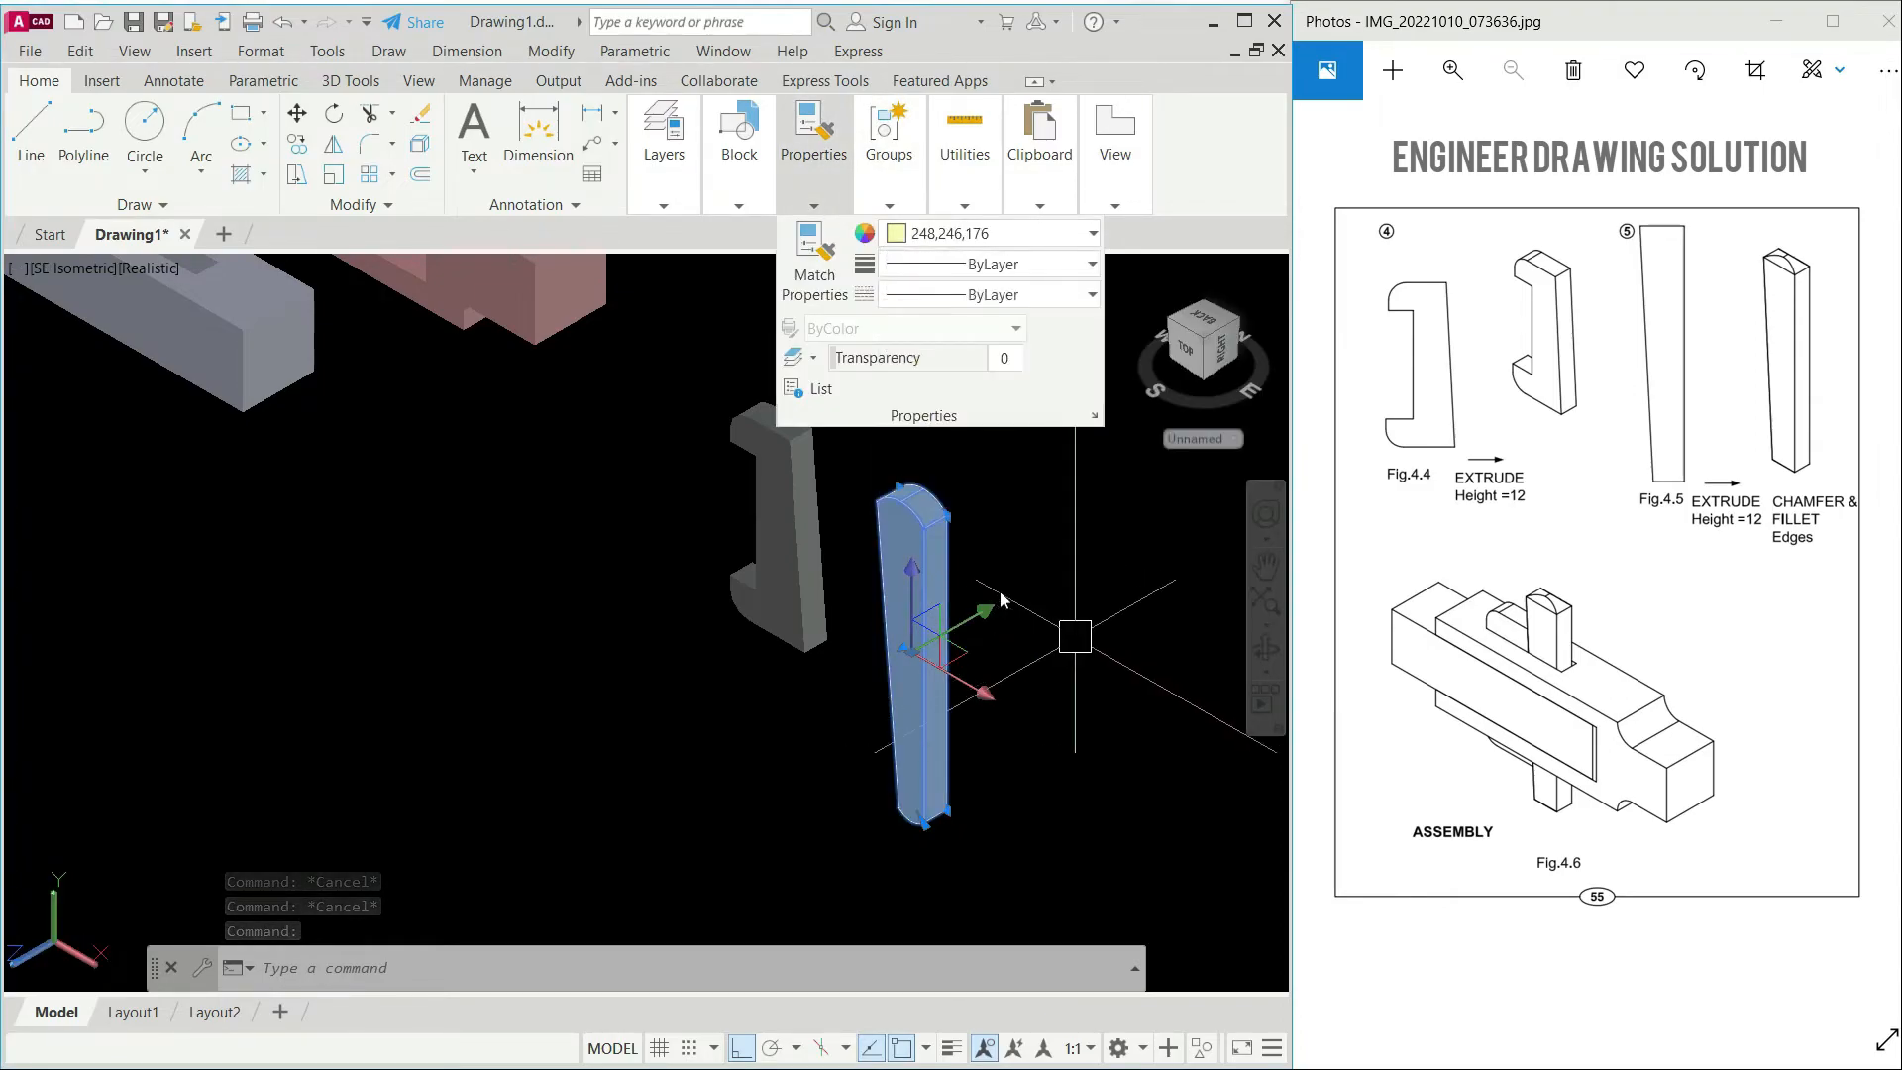
key(Escape)
key(Escape)
Step: Move the cotter against the gib, matching the middle of its slanted edge to the middle of the gib's sloping edge
middle_drag(749, 446, 838, 560)
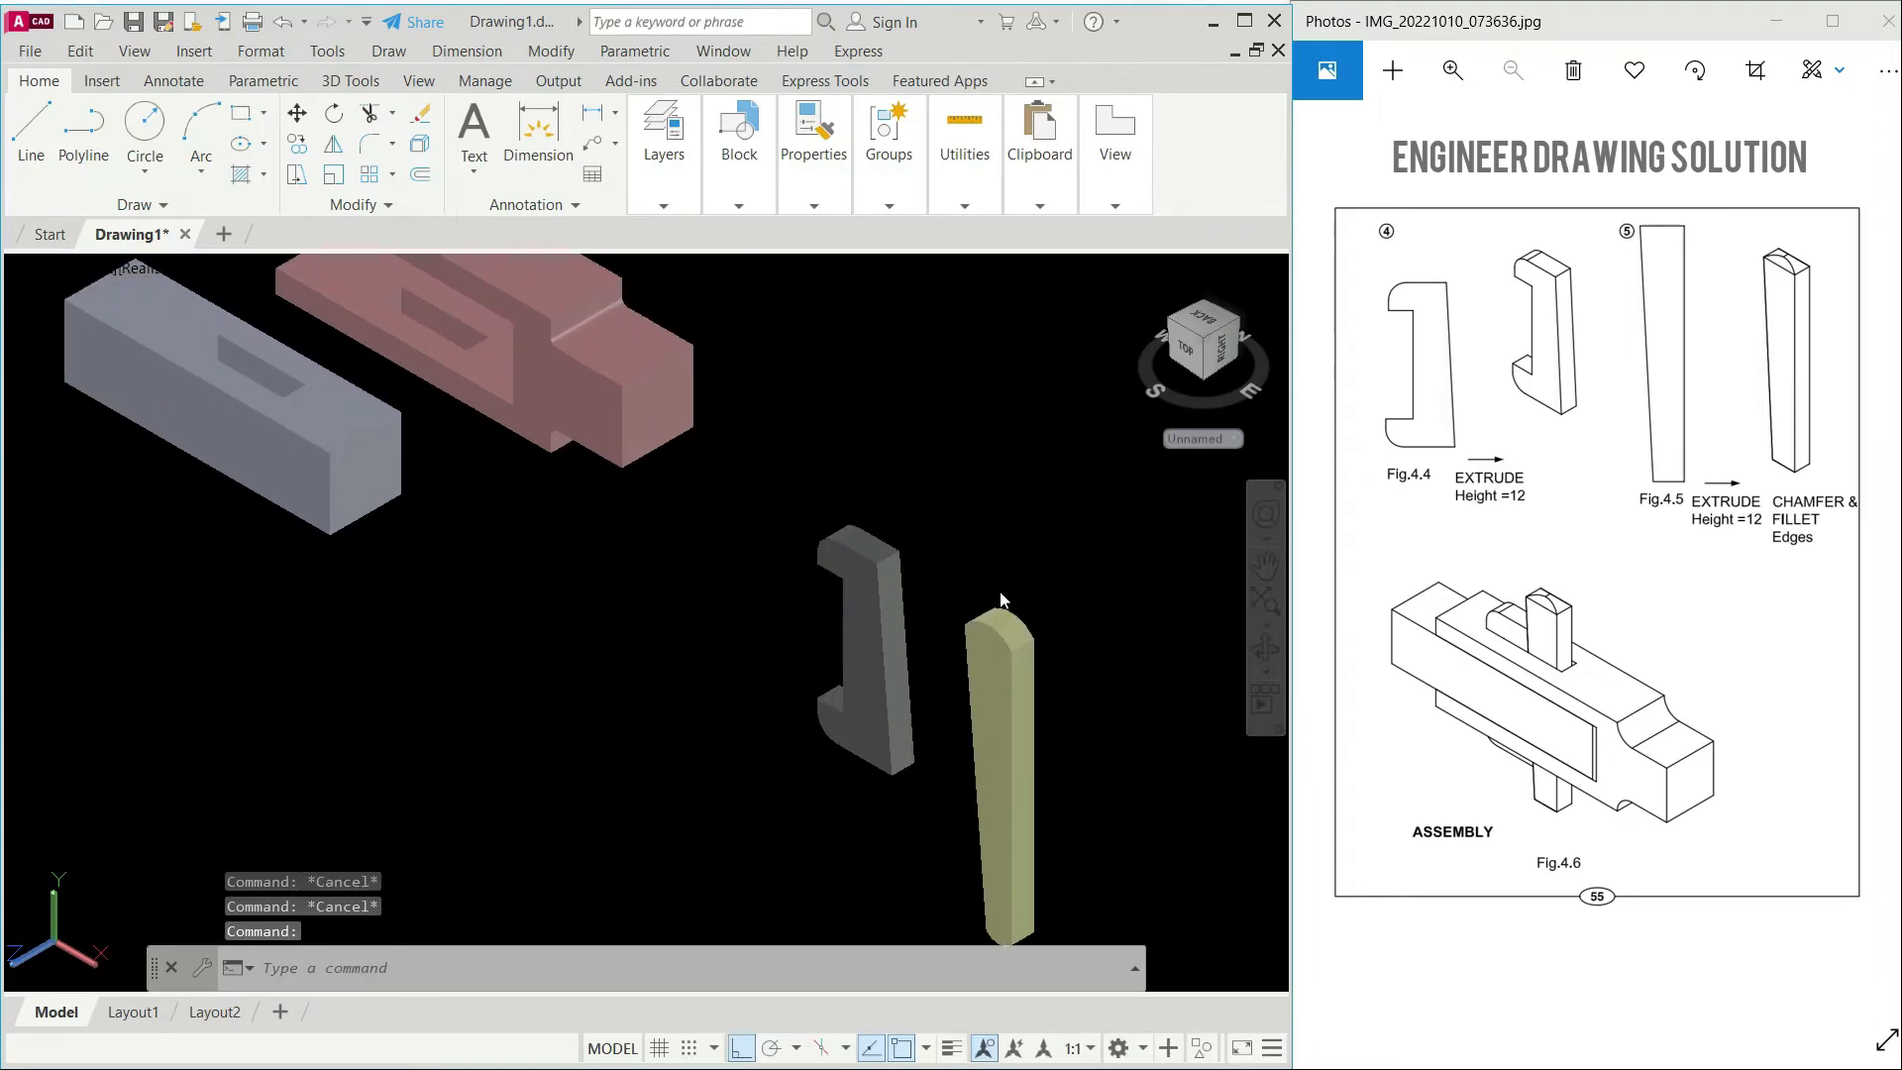
middle_drag(566, 524, 629, 601)
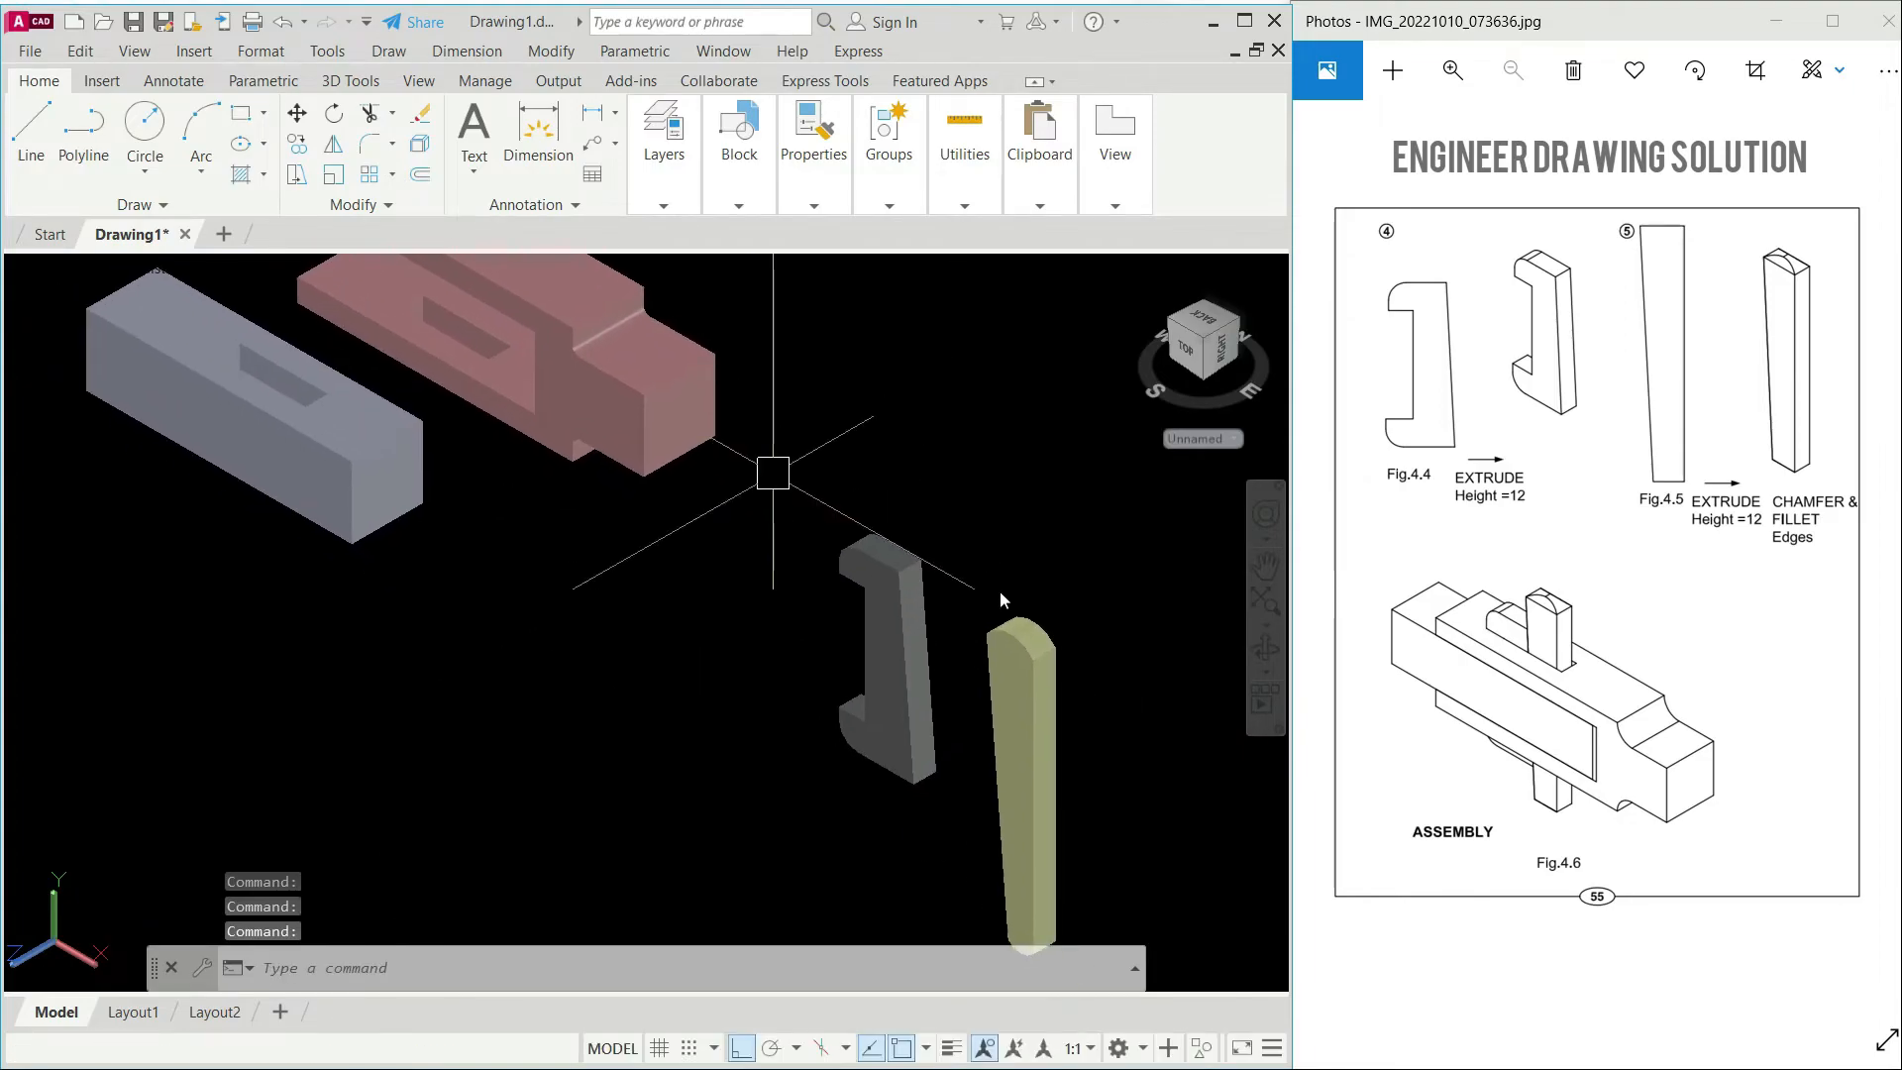
click(1600, 597)
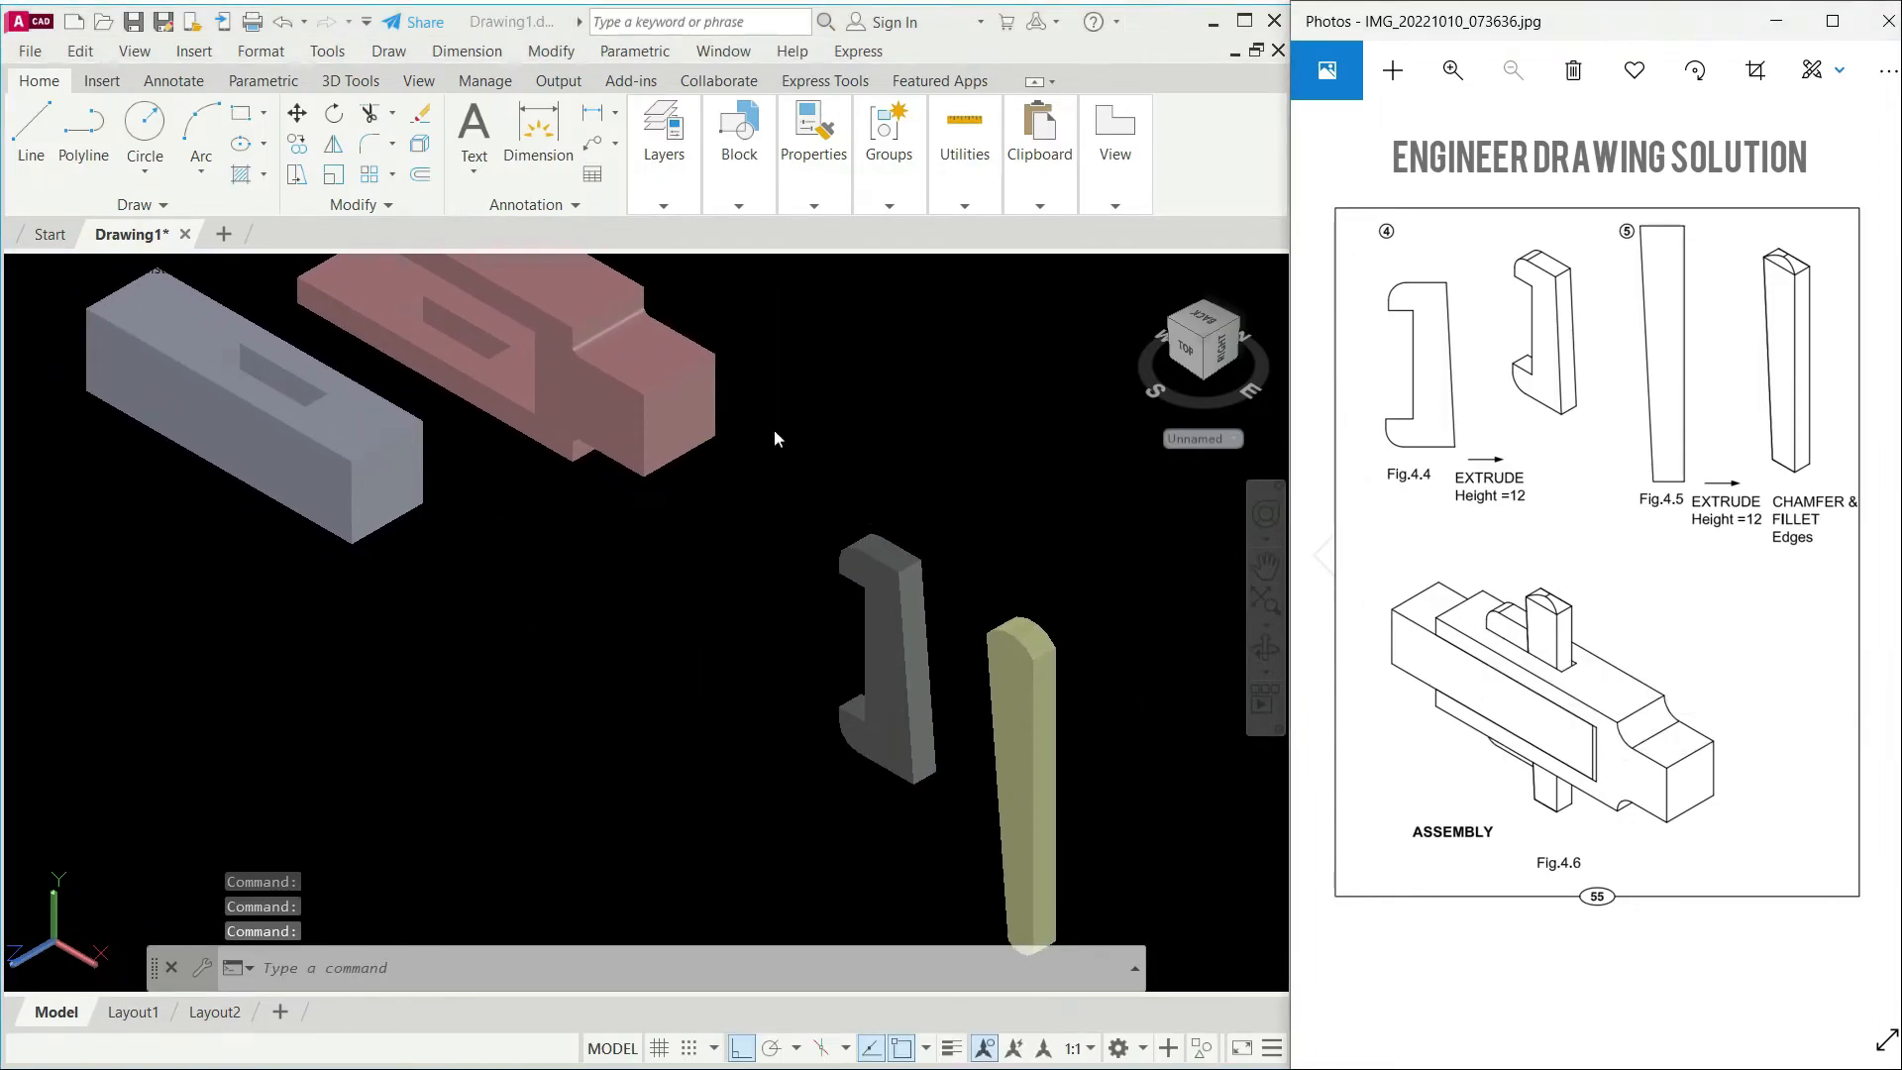
middle_drag(960, 620, 891, 472)
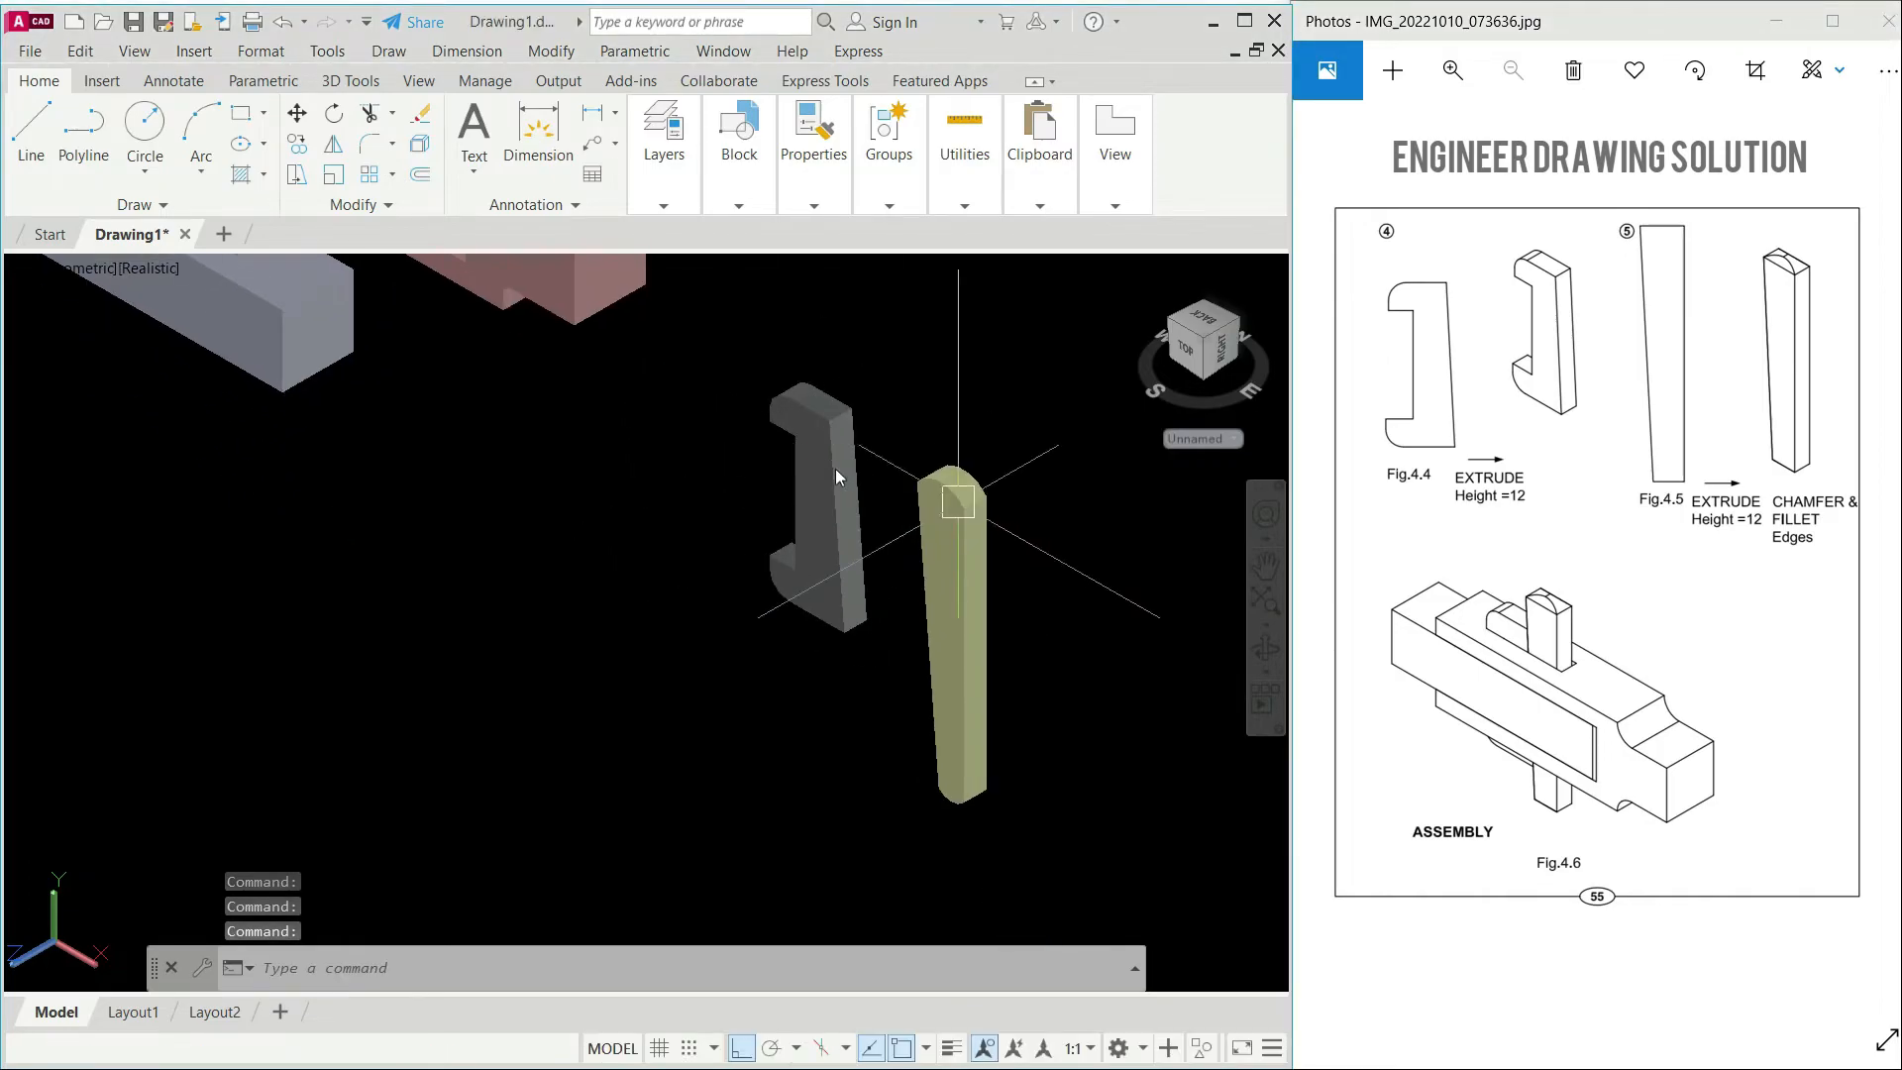
scroll(968, 589, up, 2)
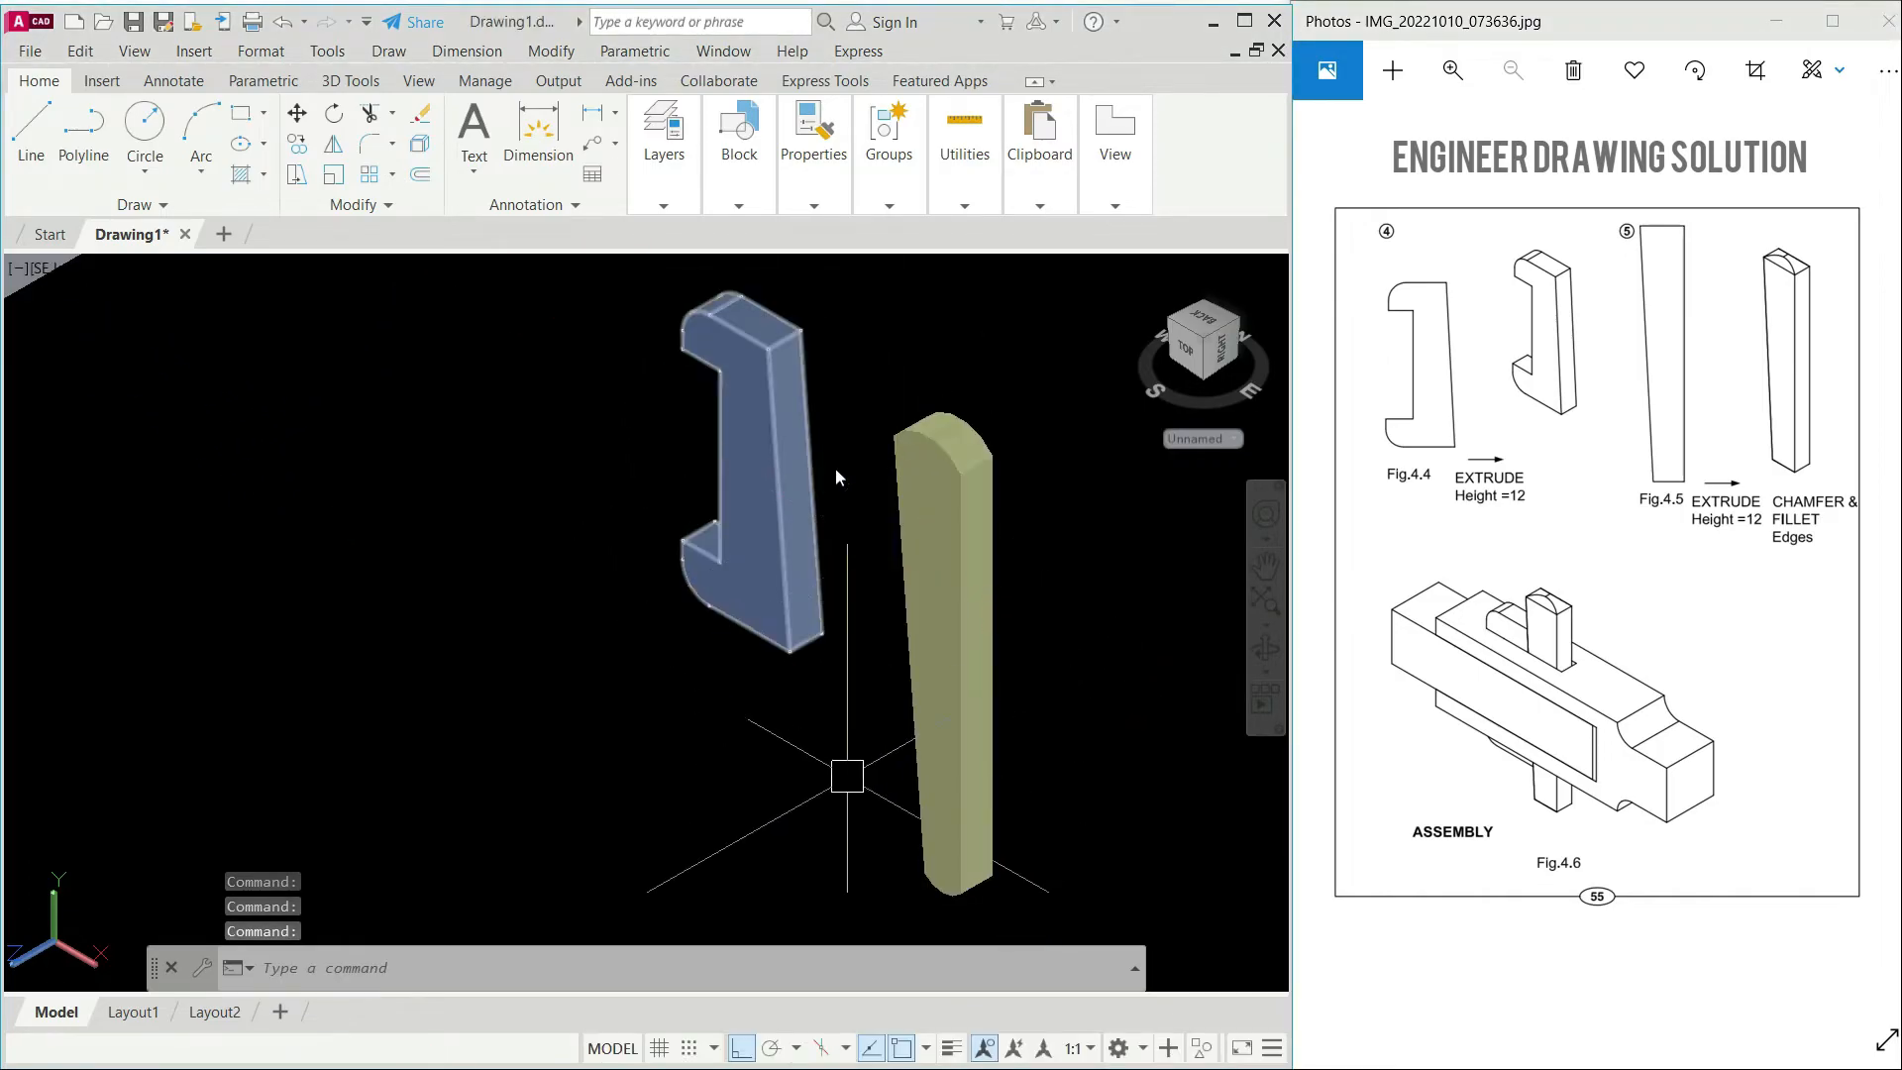
text(m)
key(Return)
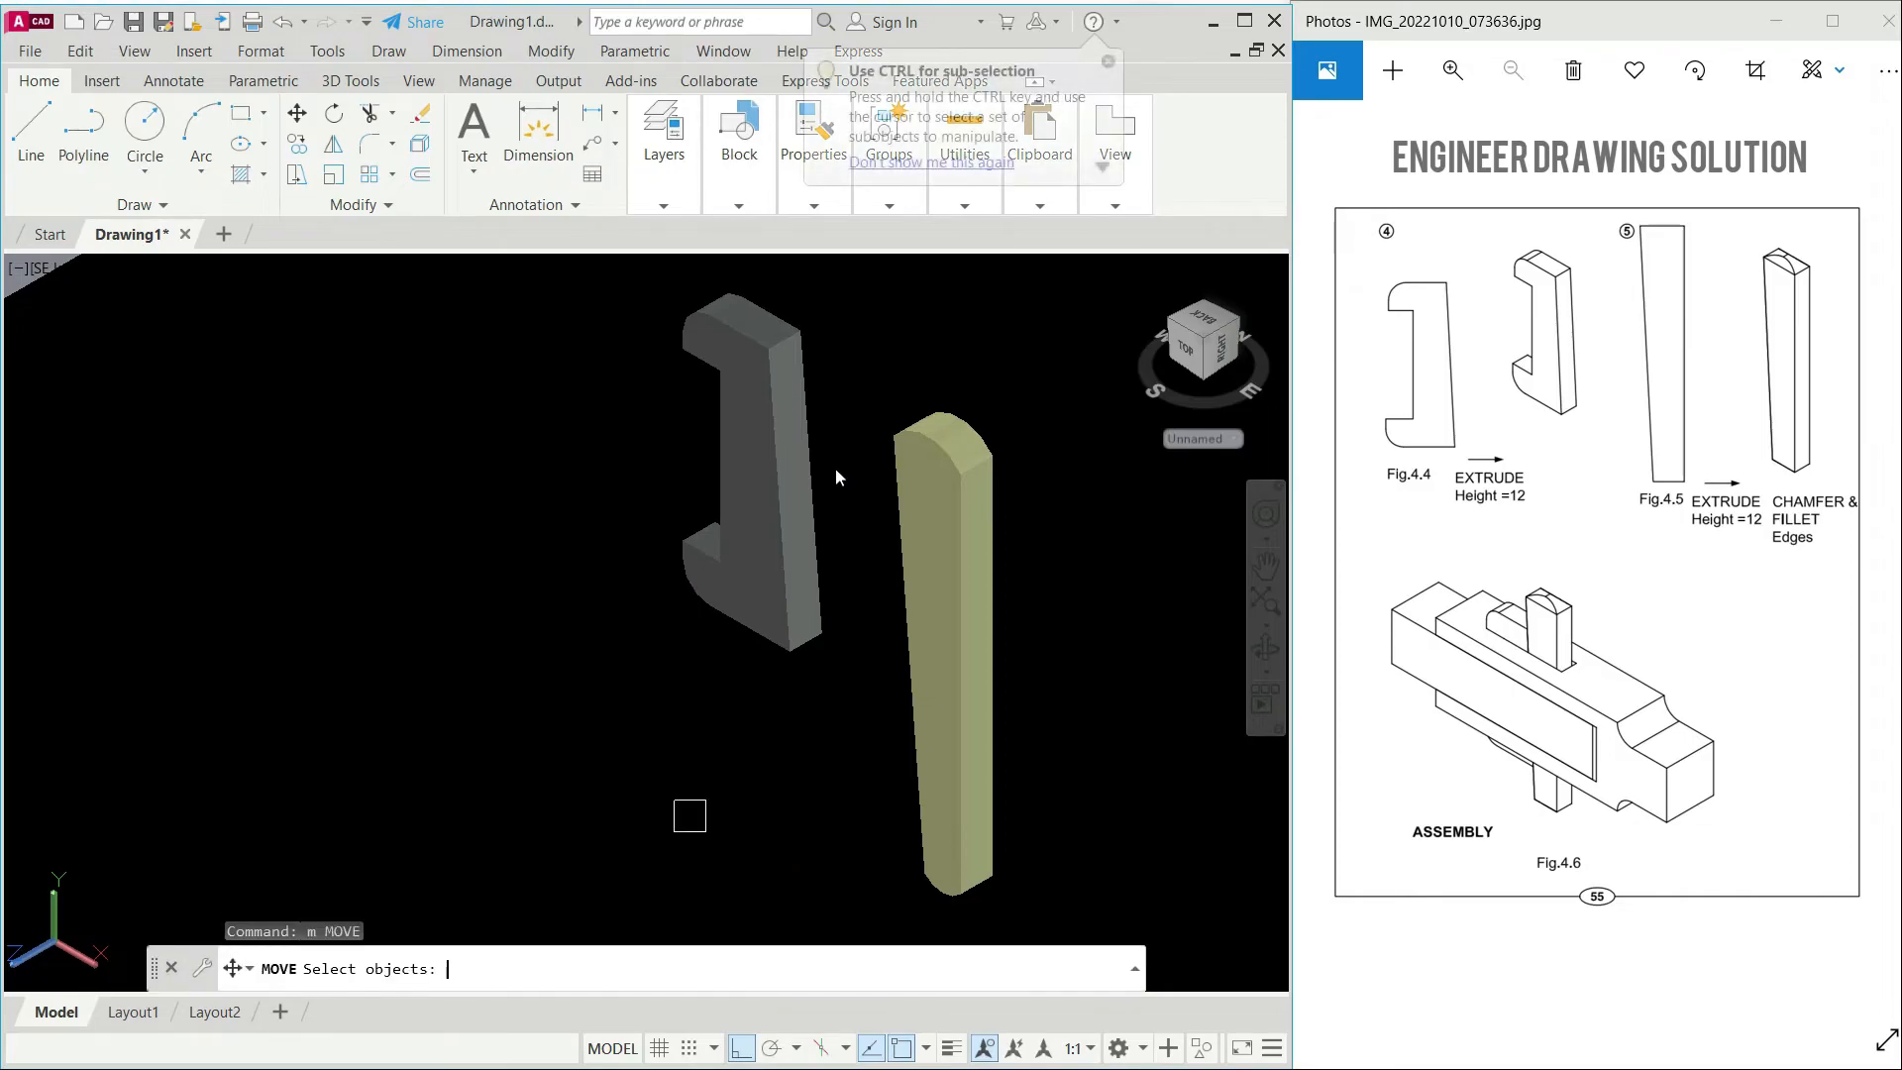
click(927, 646)
key(Return)
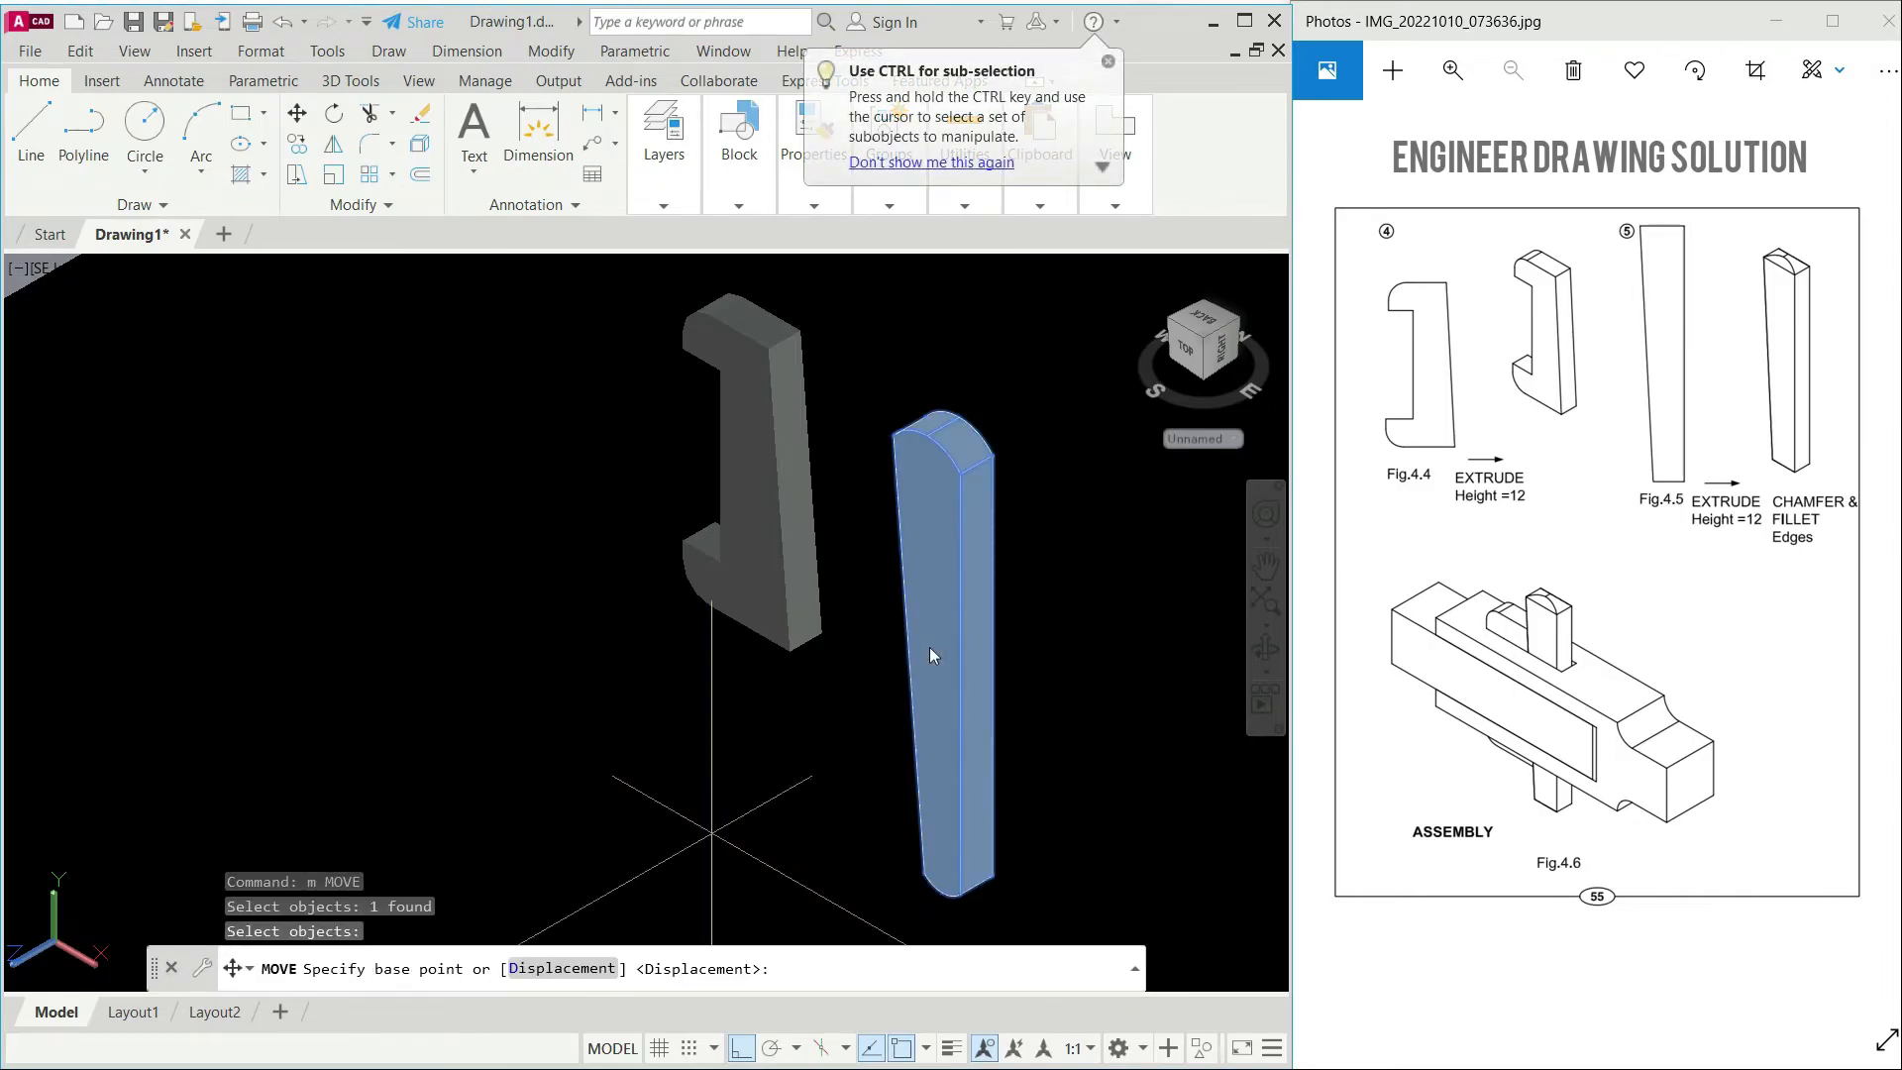
click(929, 646)
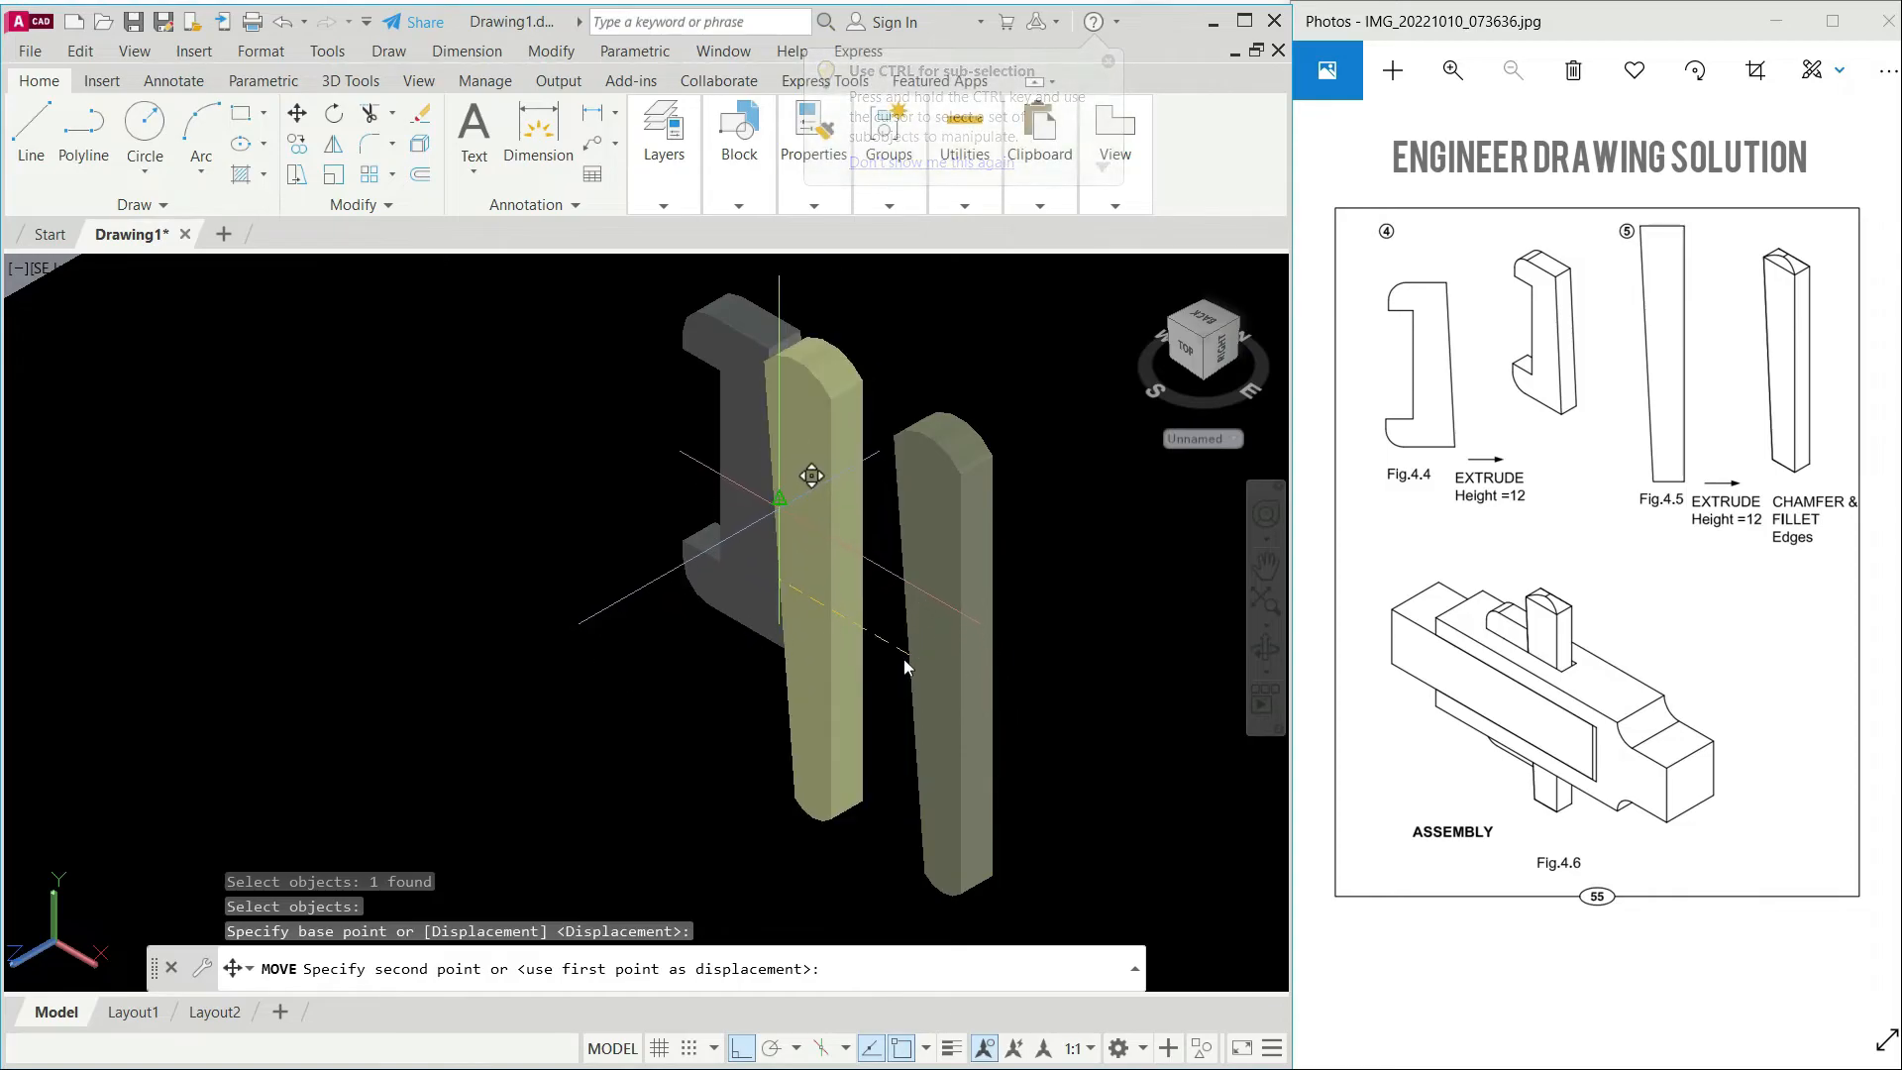
click(778, 507)
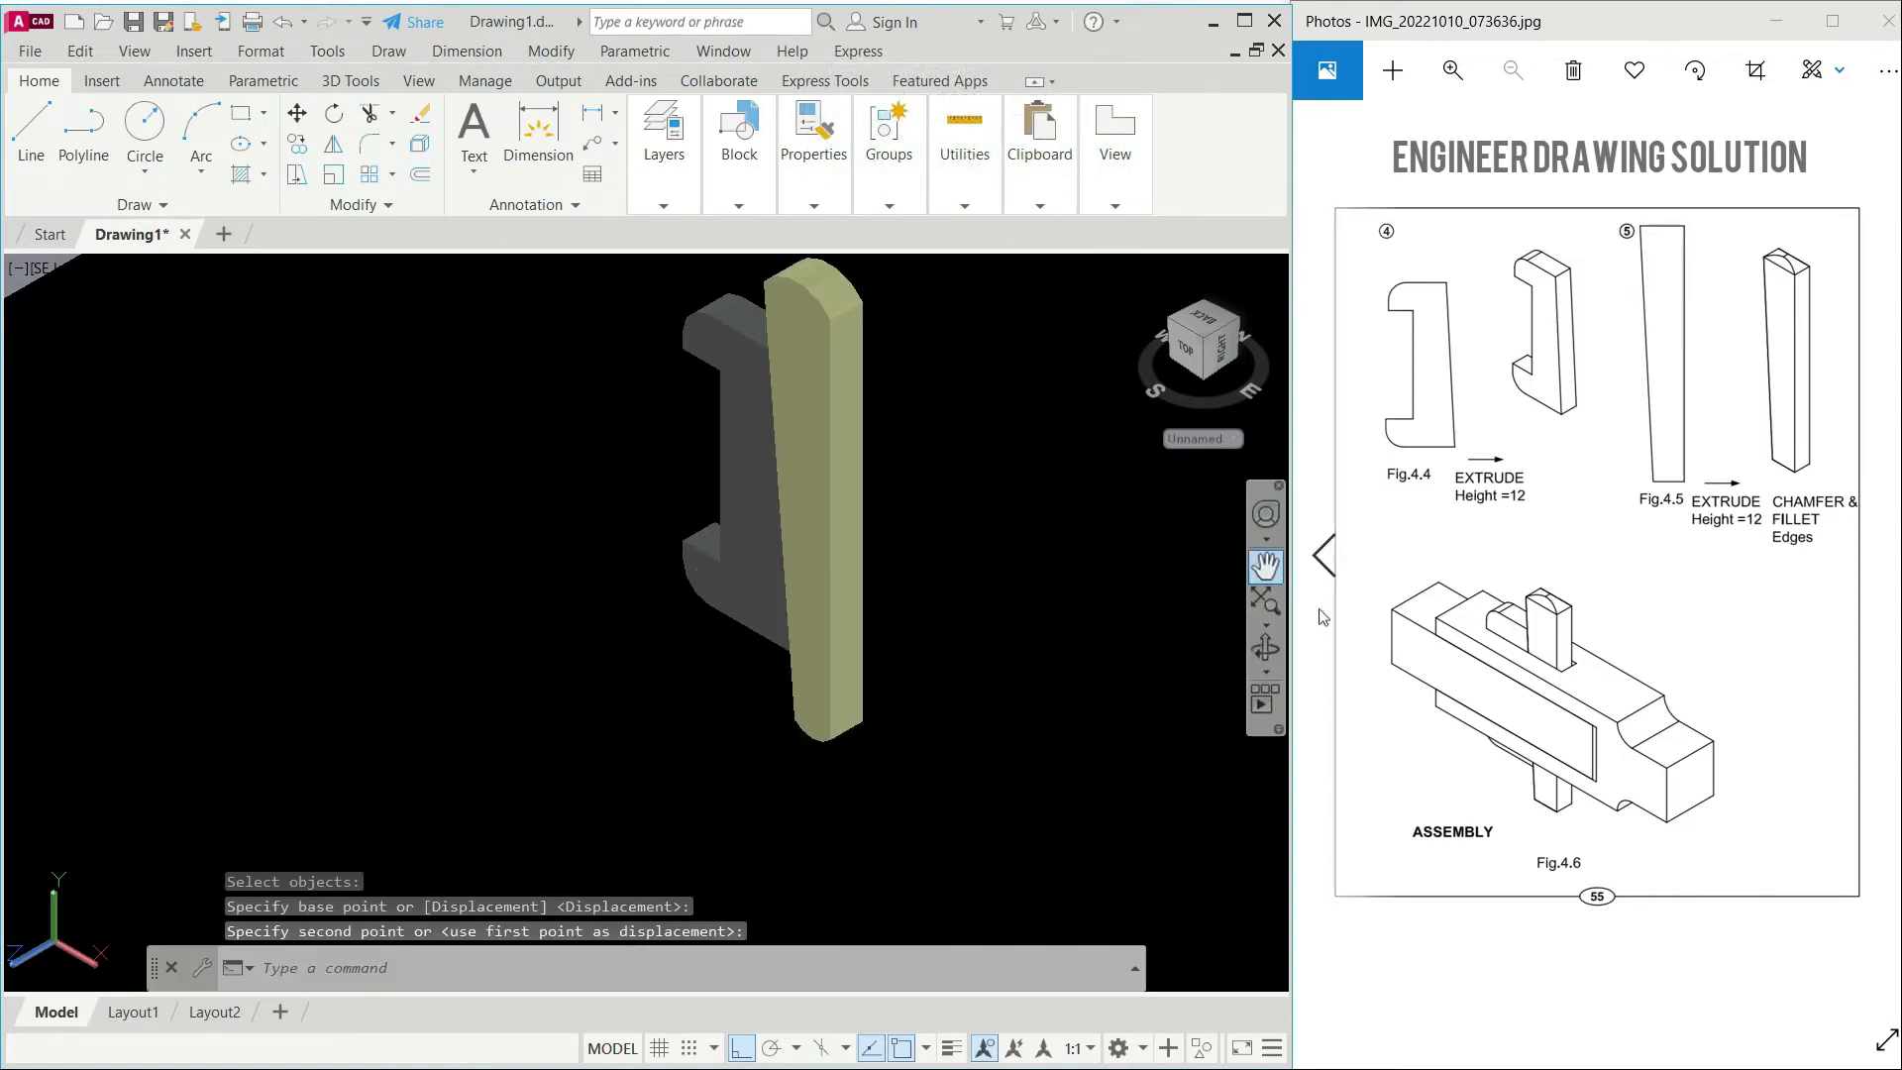
Step: Move the grey slotted bar into the pink fork, matching its lower front end corner to the inner corner of the fork opening
click(1250, 647)
drag(606, 598, 590, 522)
right_click(571, 408)
click(622, 431)
scroll(620, 432, down, 3)
scroll(620, 432, up, 4)
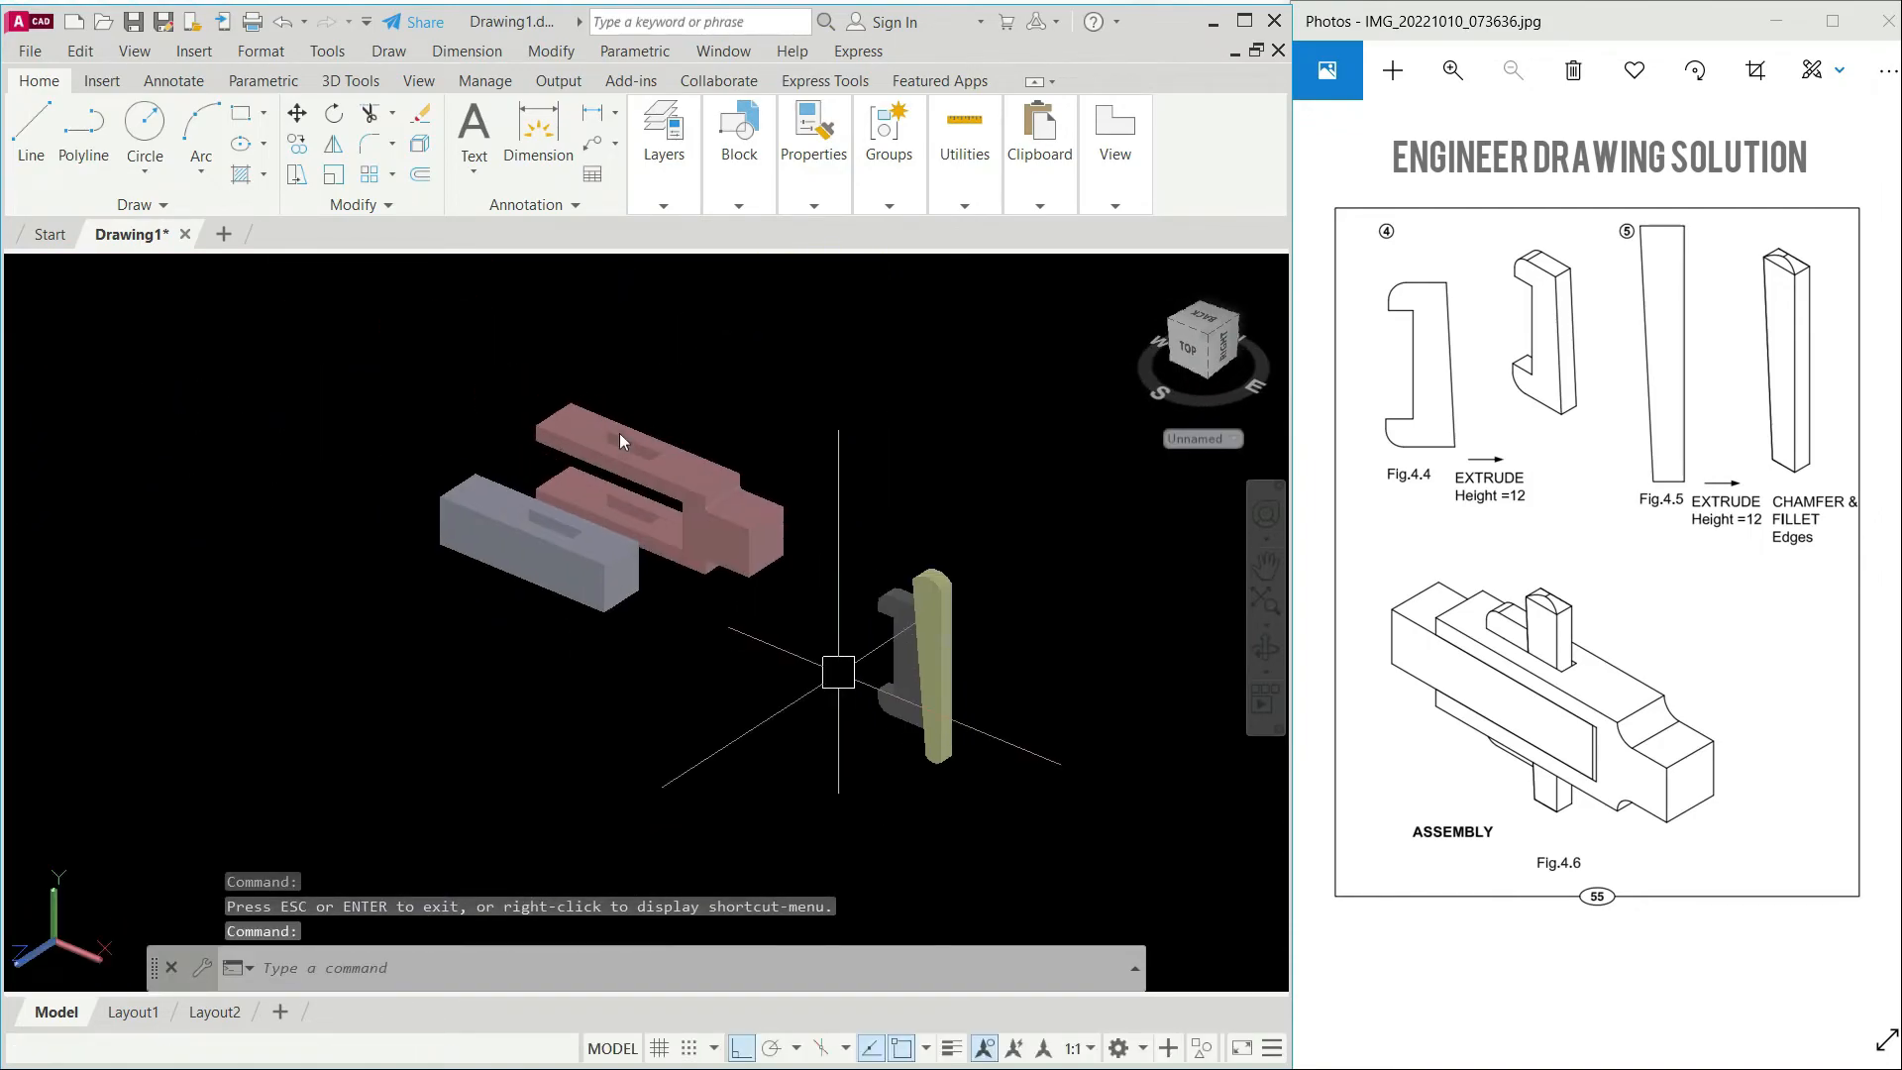
scroll(620, 432, up, 2)
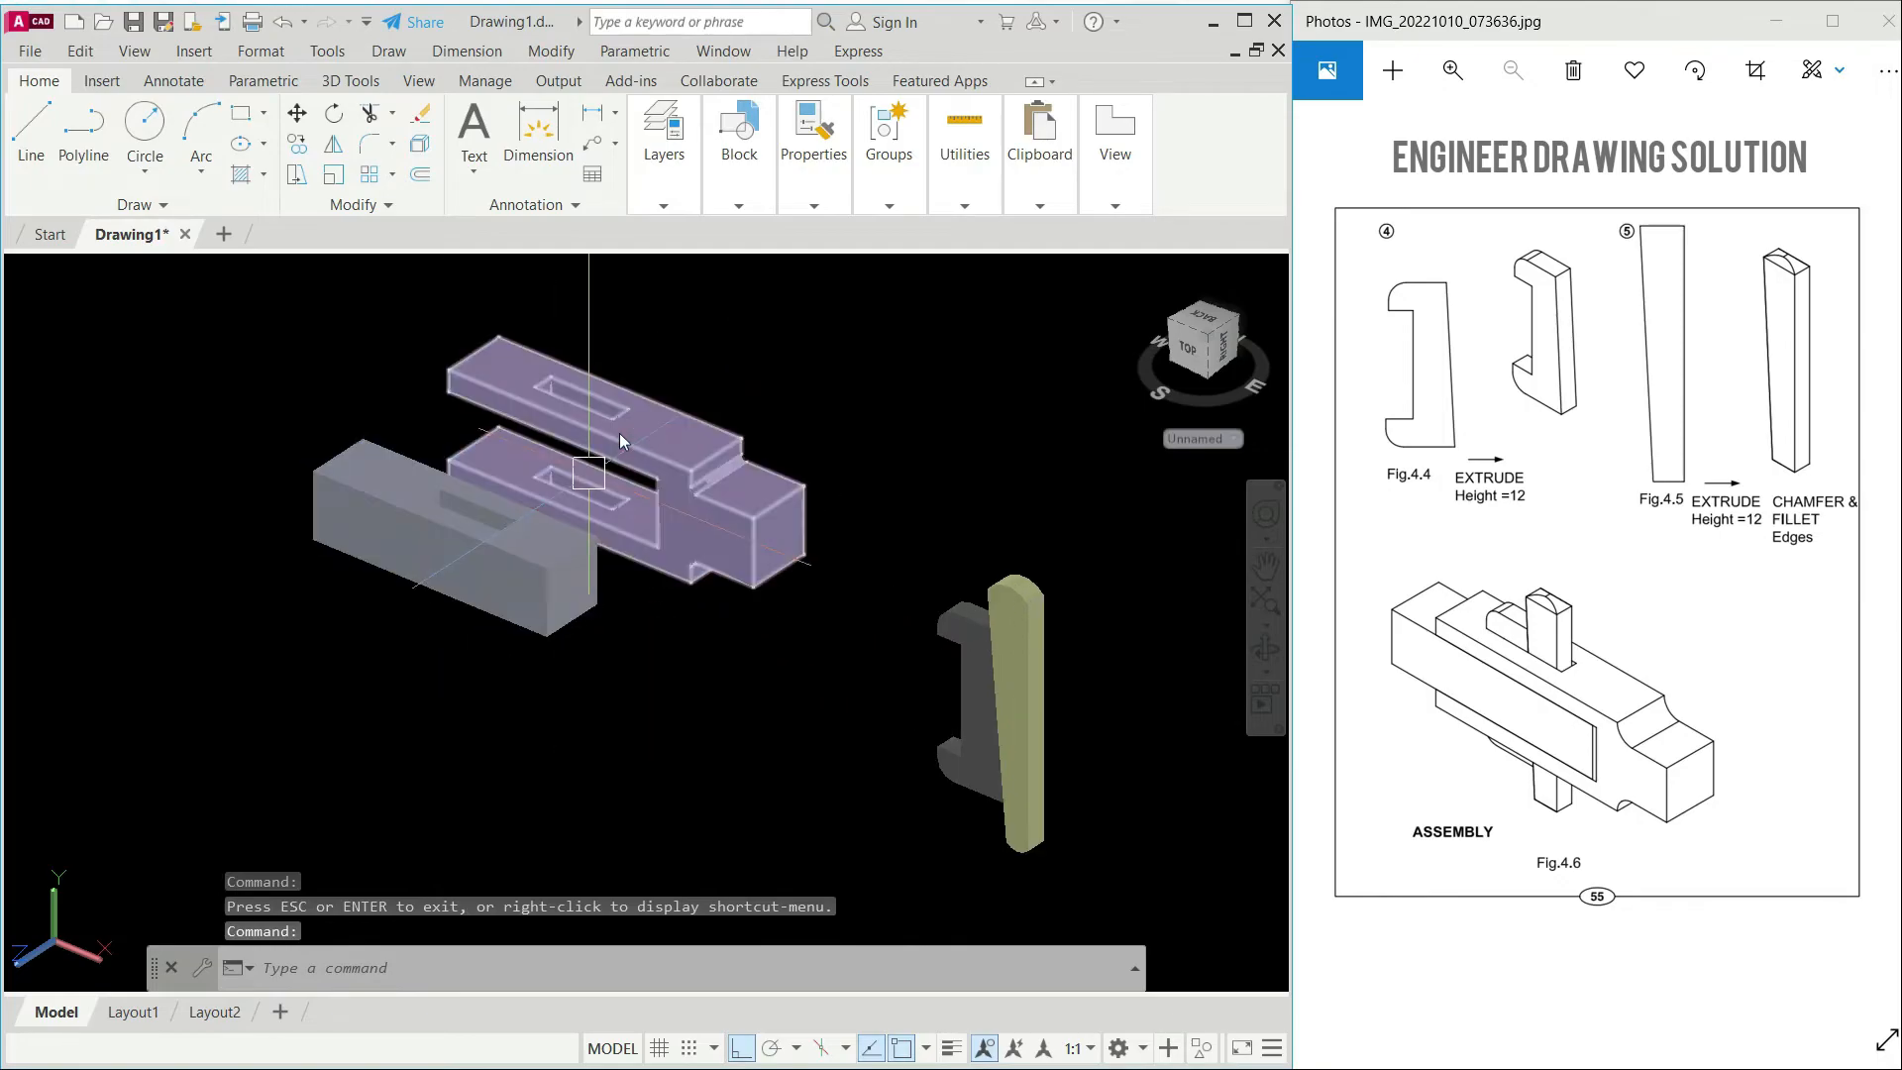
scroll(573, 487, up, 2)
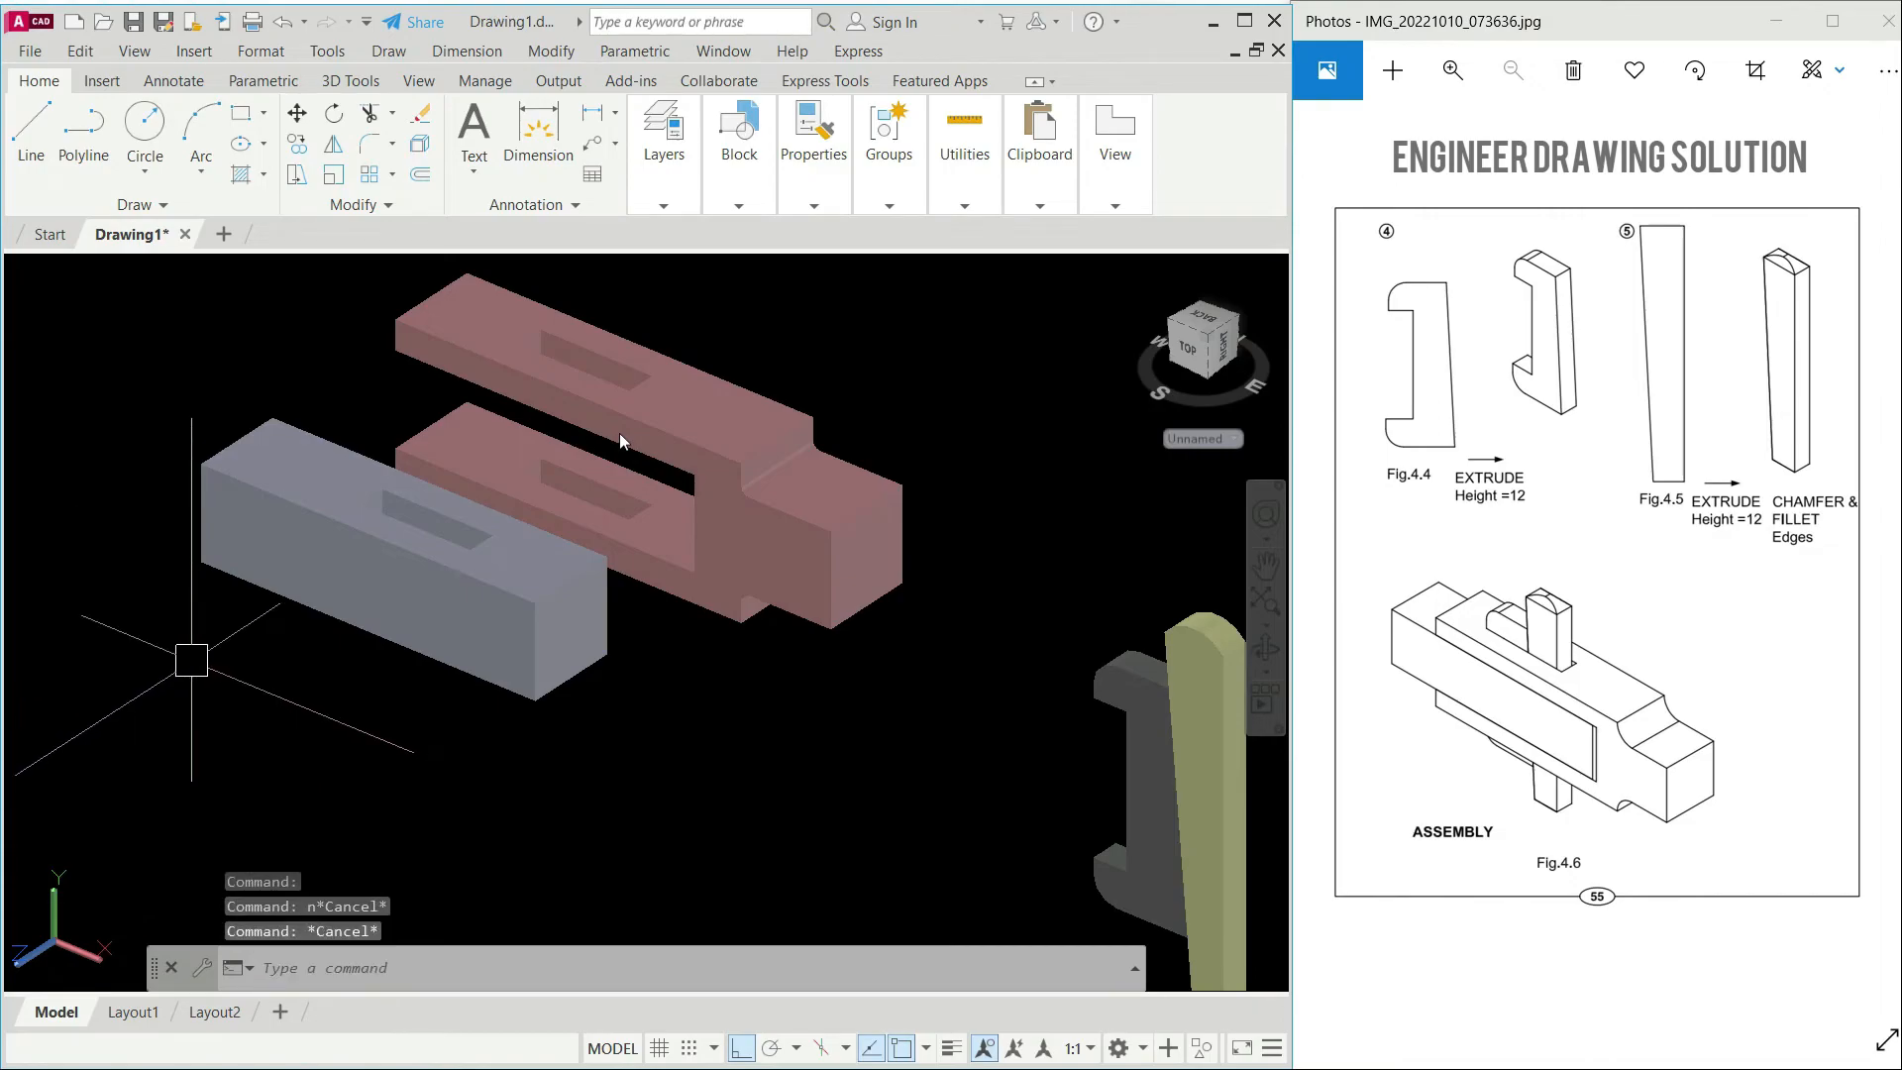
key(Return)
click(253, 587)
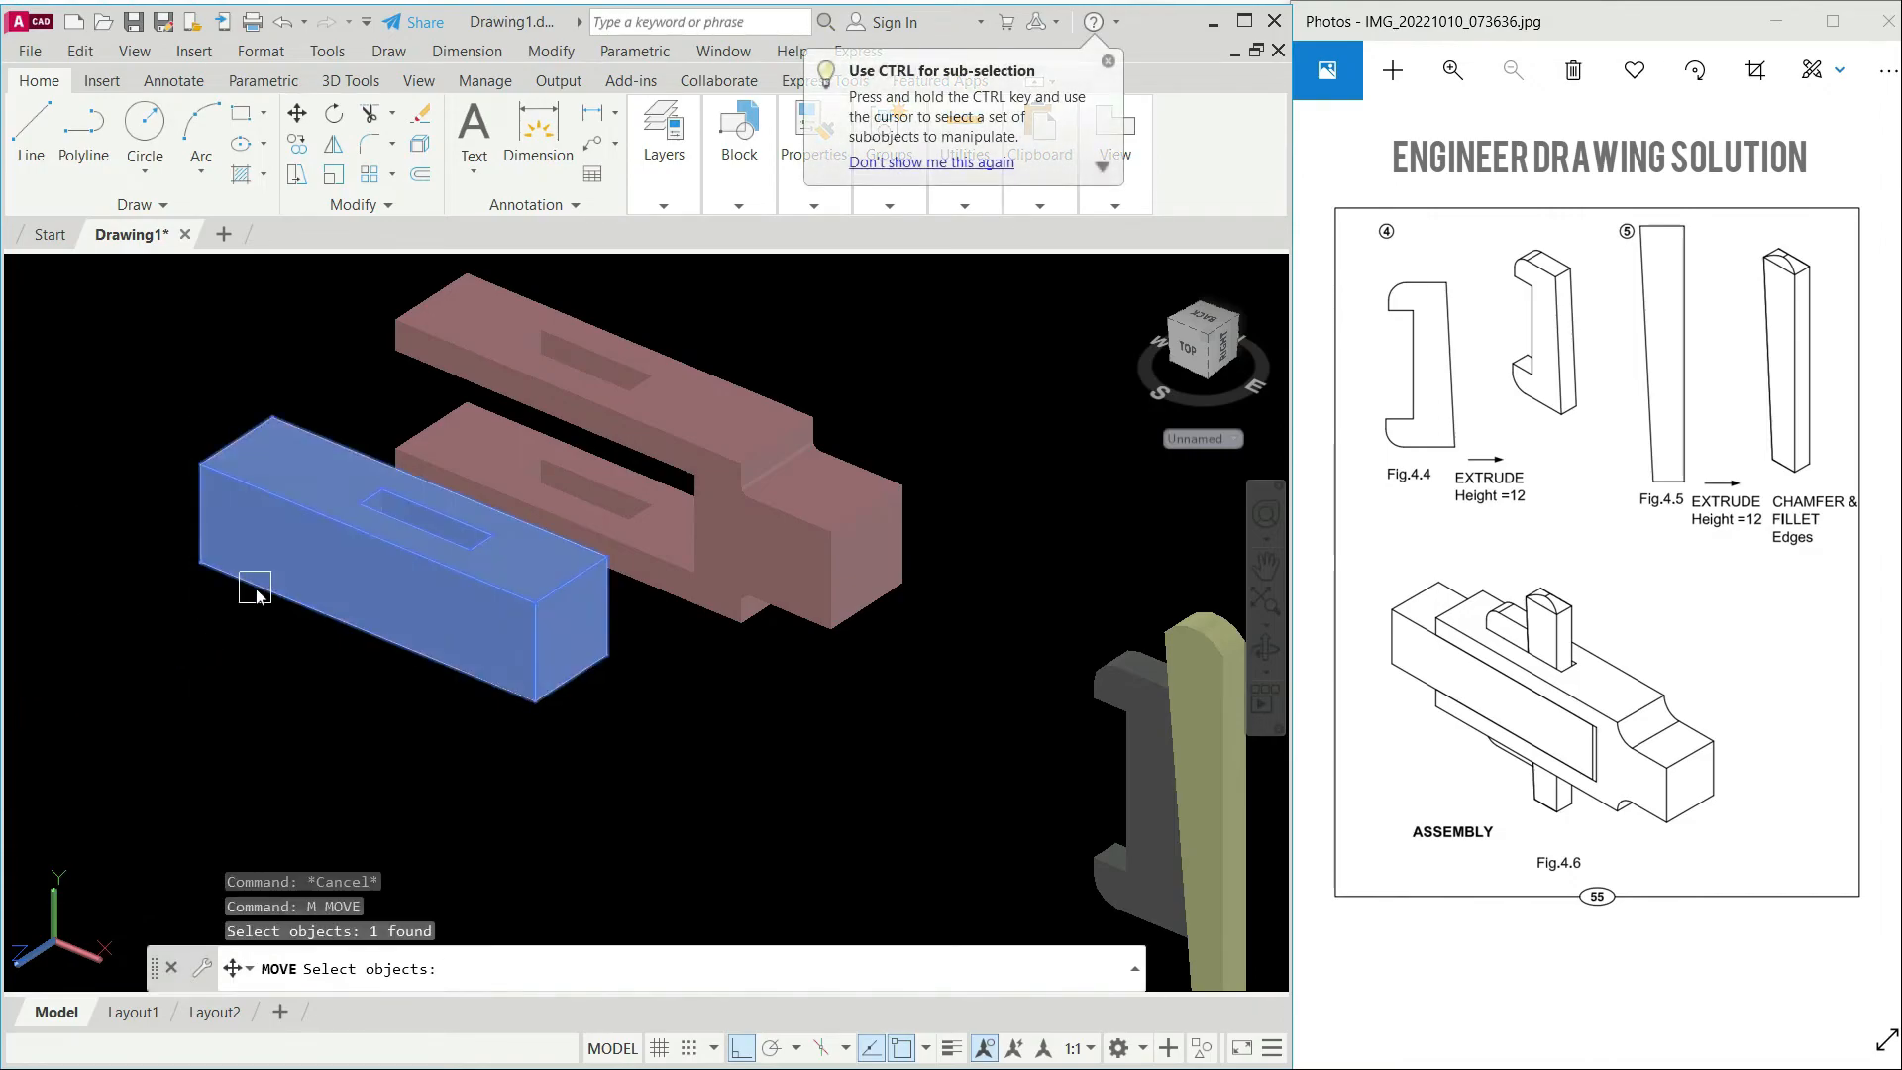
key(Return)
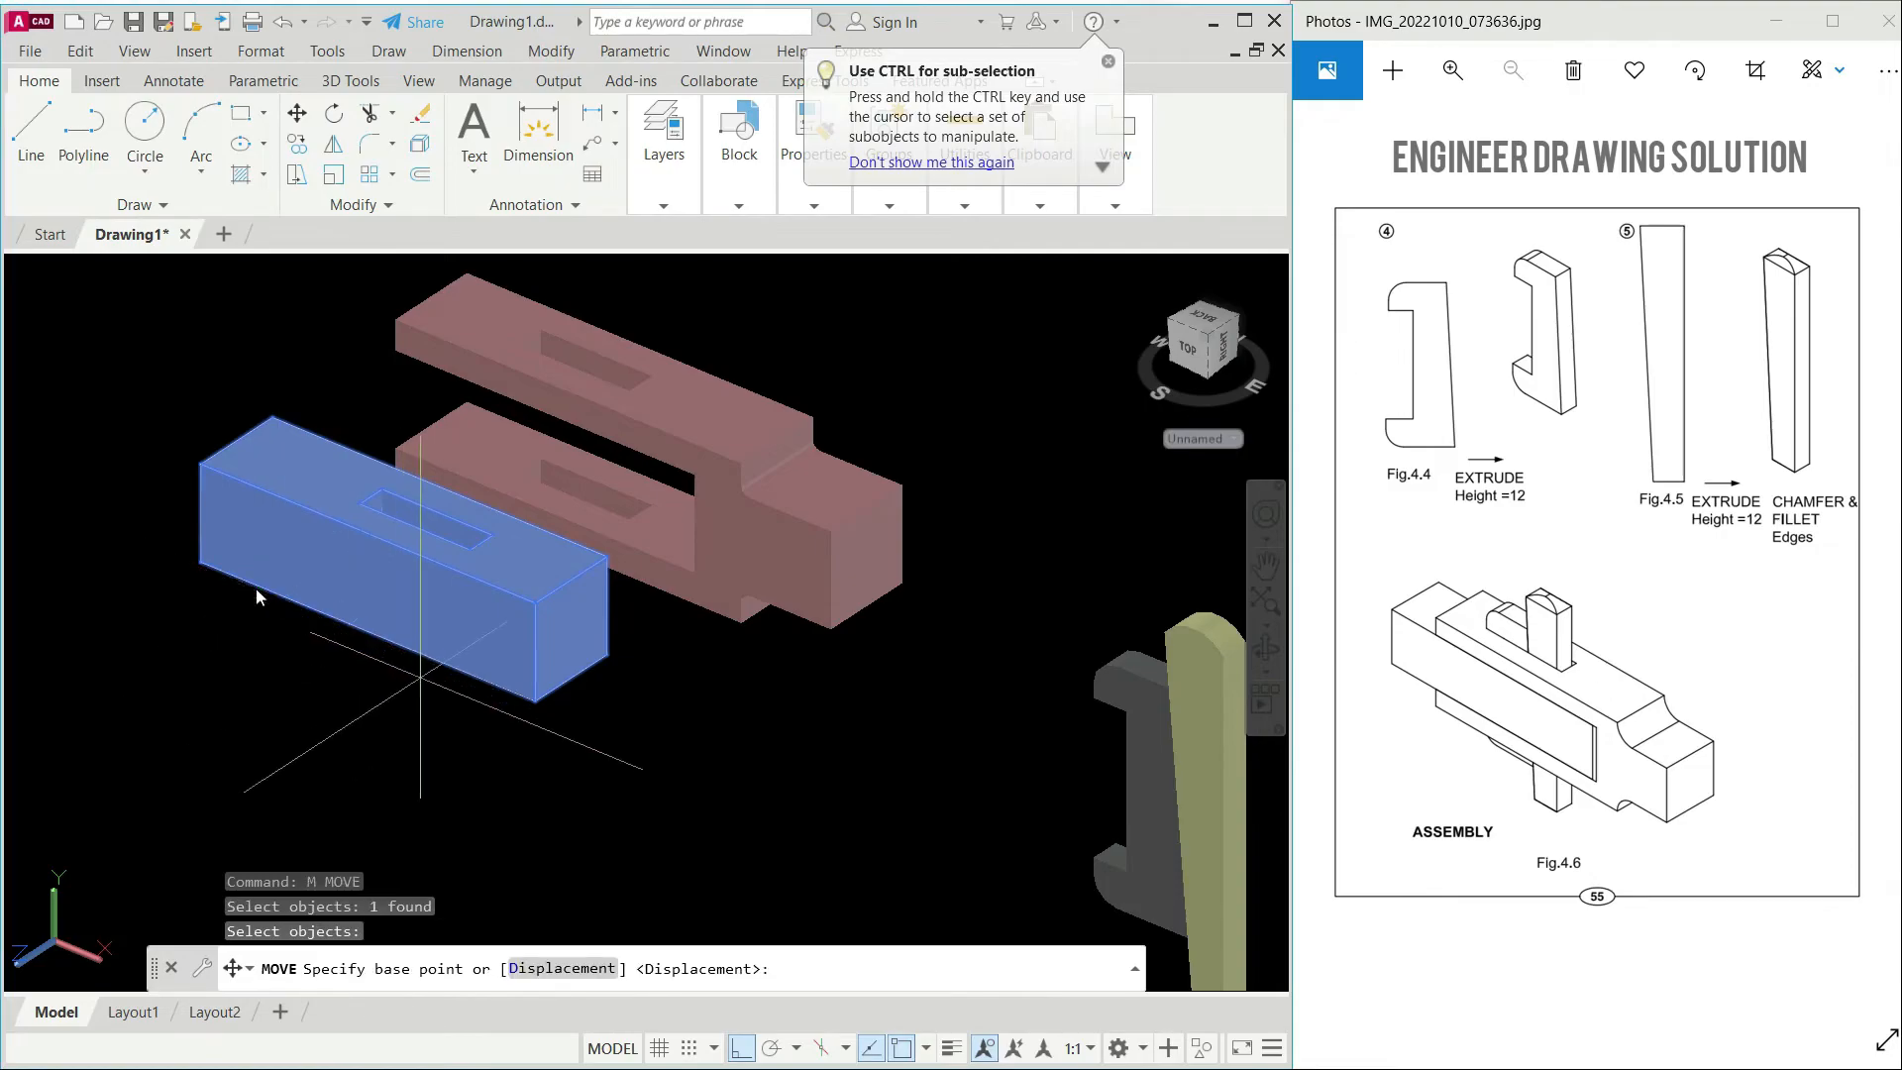
click(256, 589)
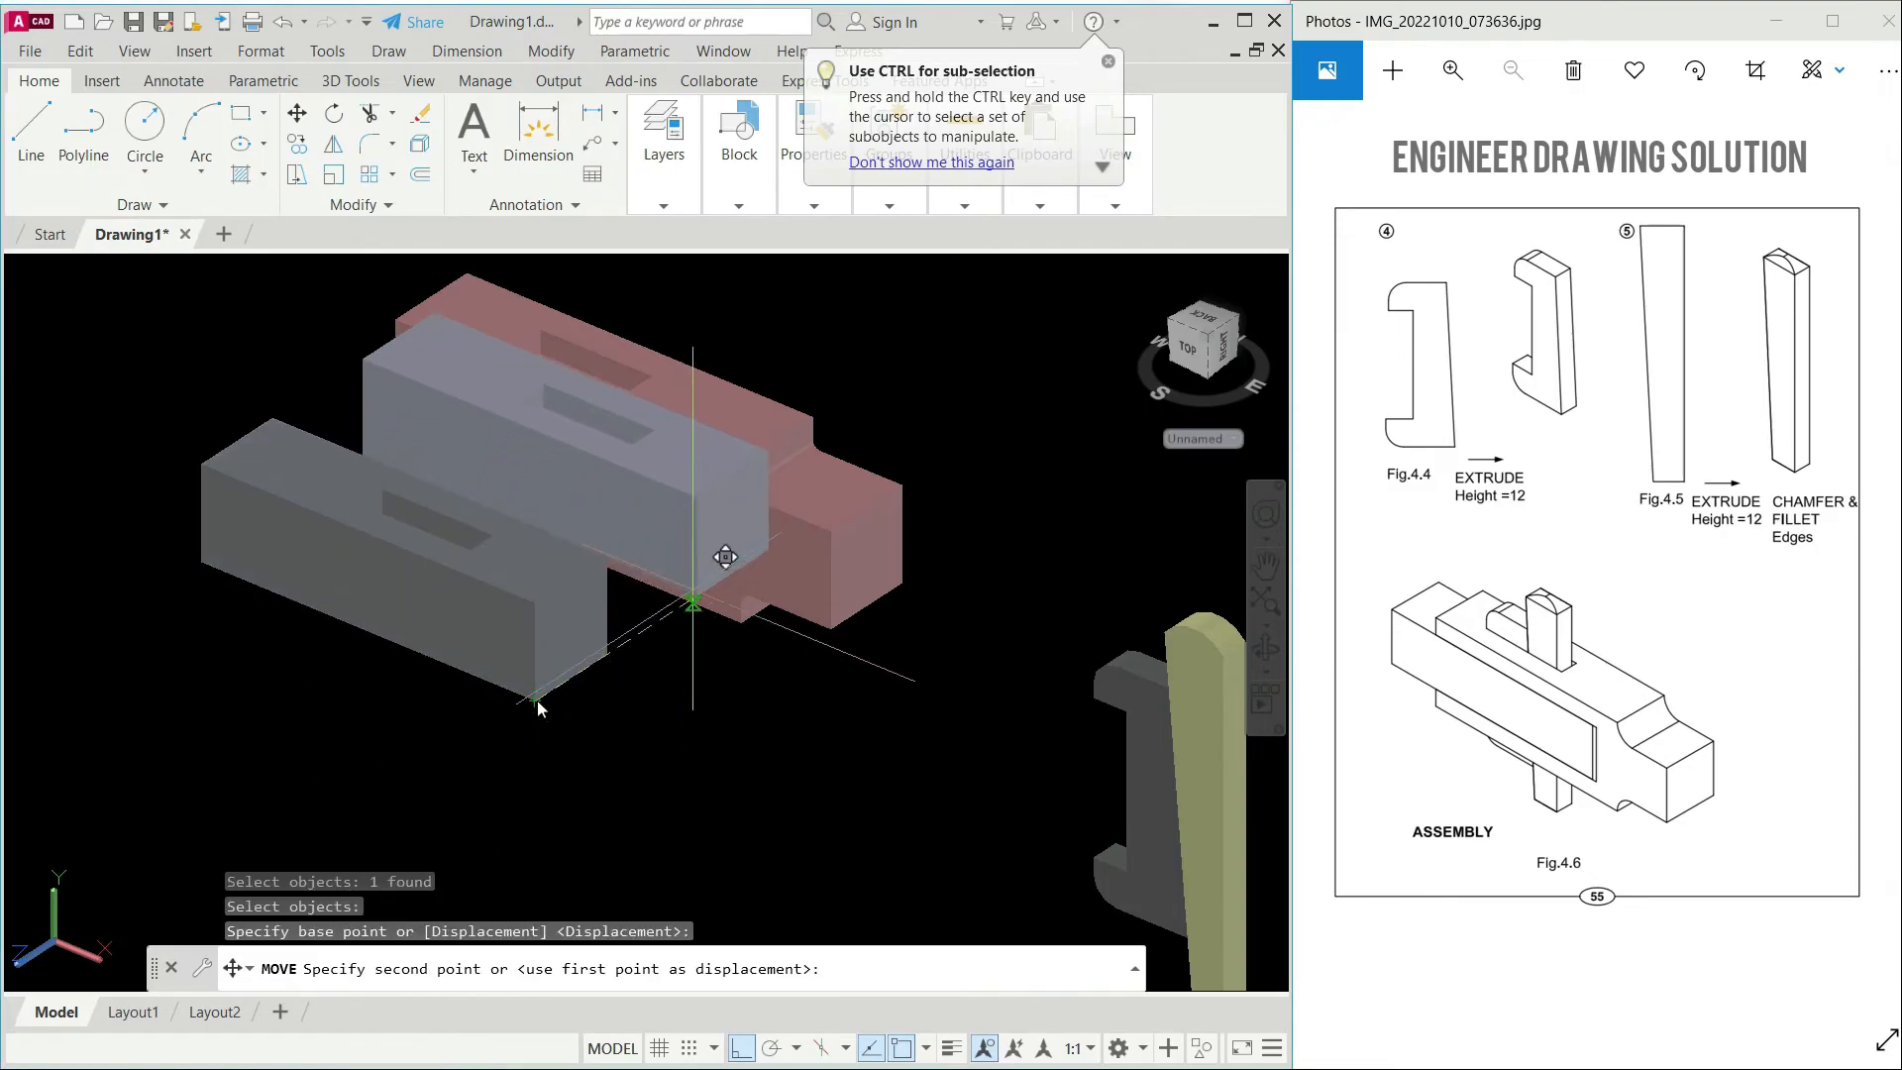
click(579, 541)
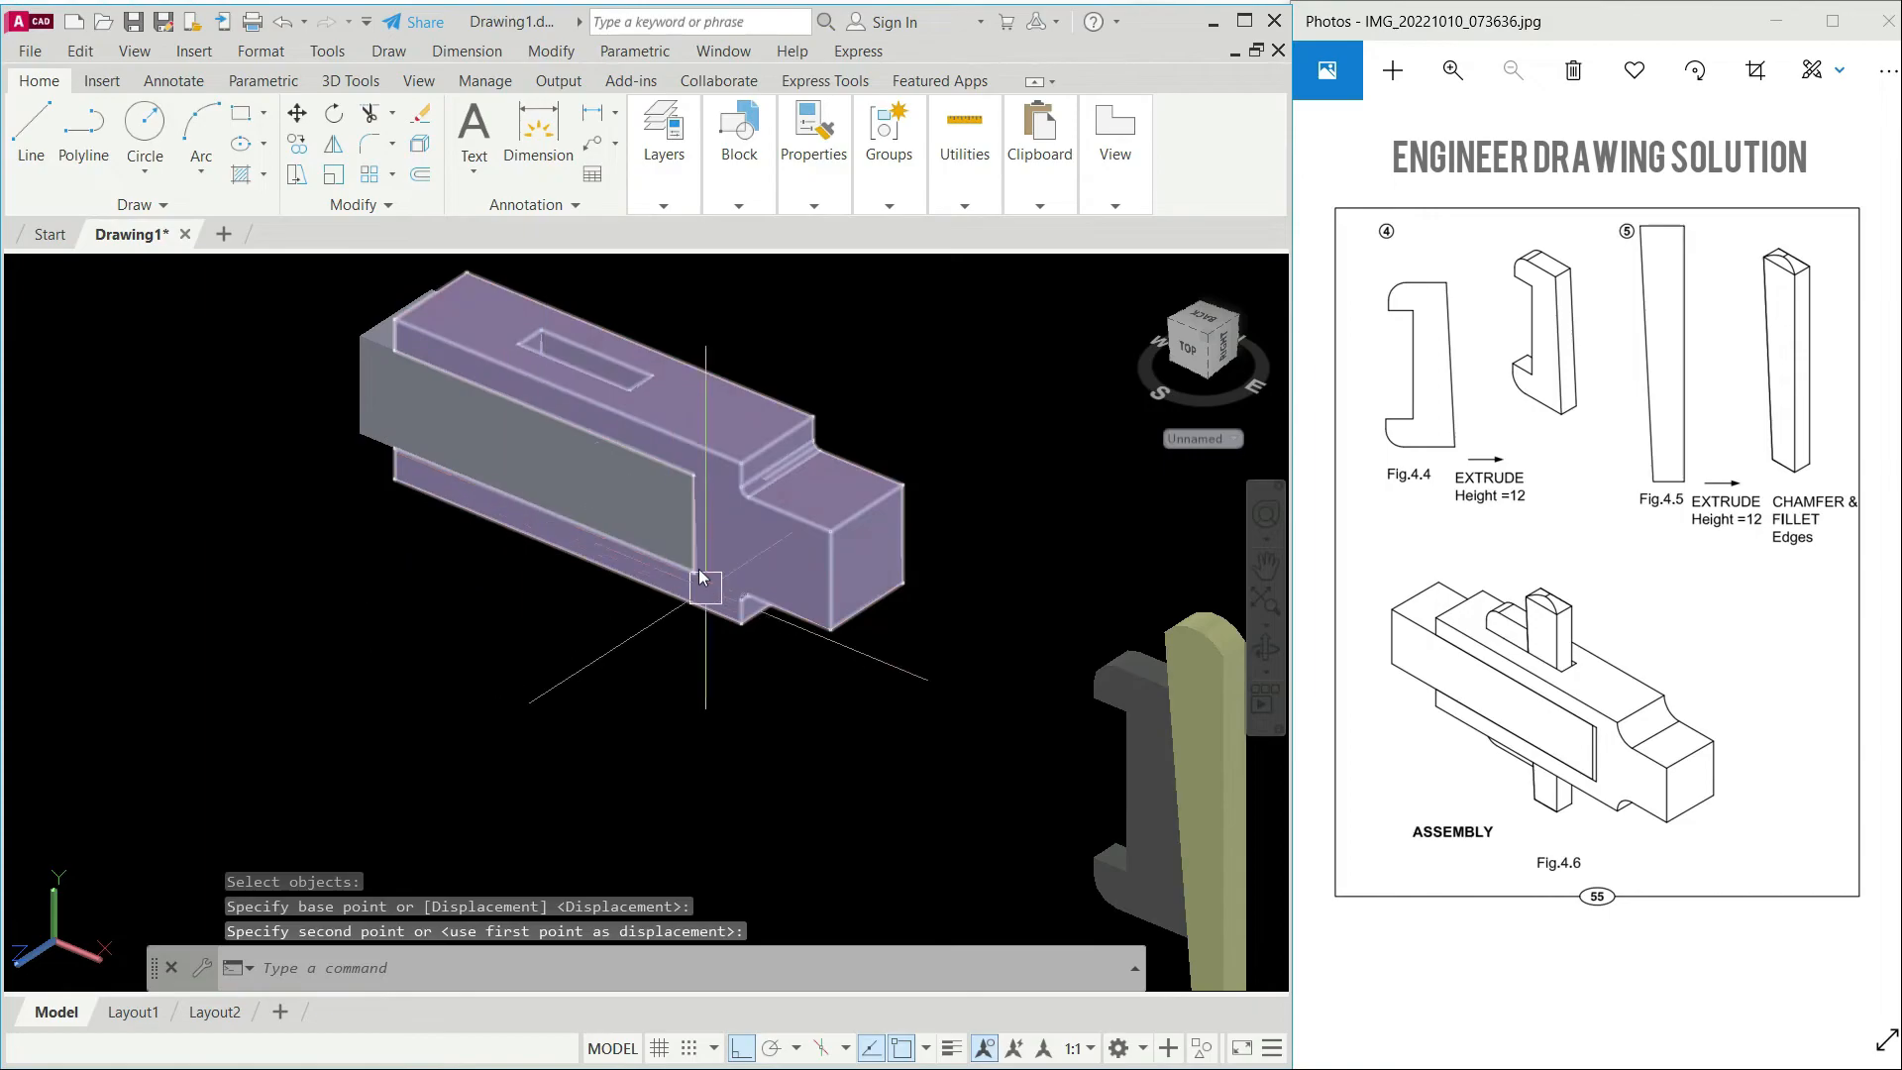
Step: Set the model to the SW Isometric view
click(1265, 648)
drag(414, 634, 294, 471)
right_click(297, 473)
click(344, 490)
middle_drag(637, 584, 499, 609)
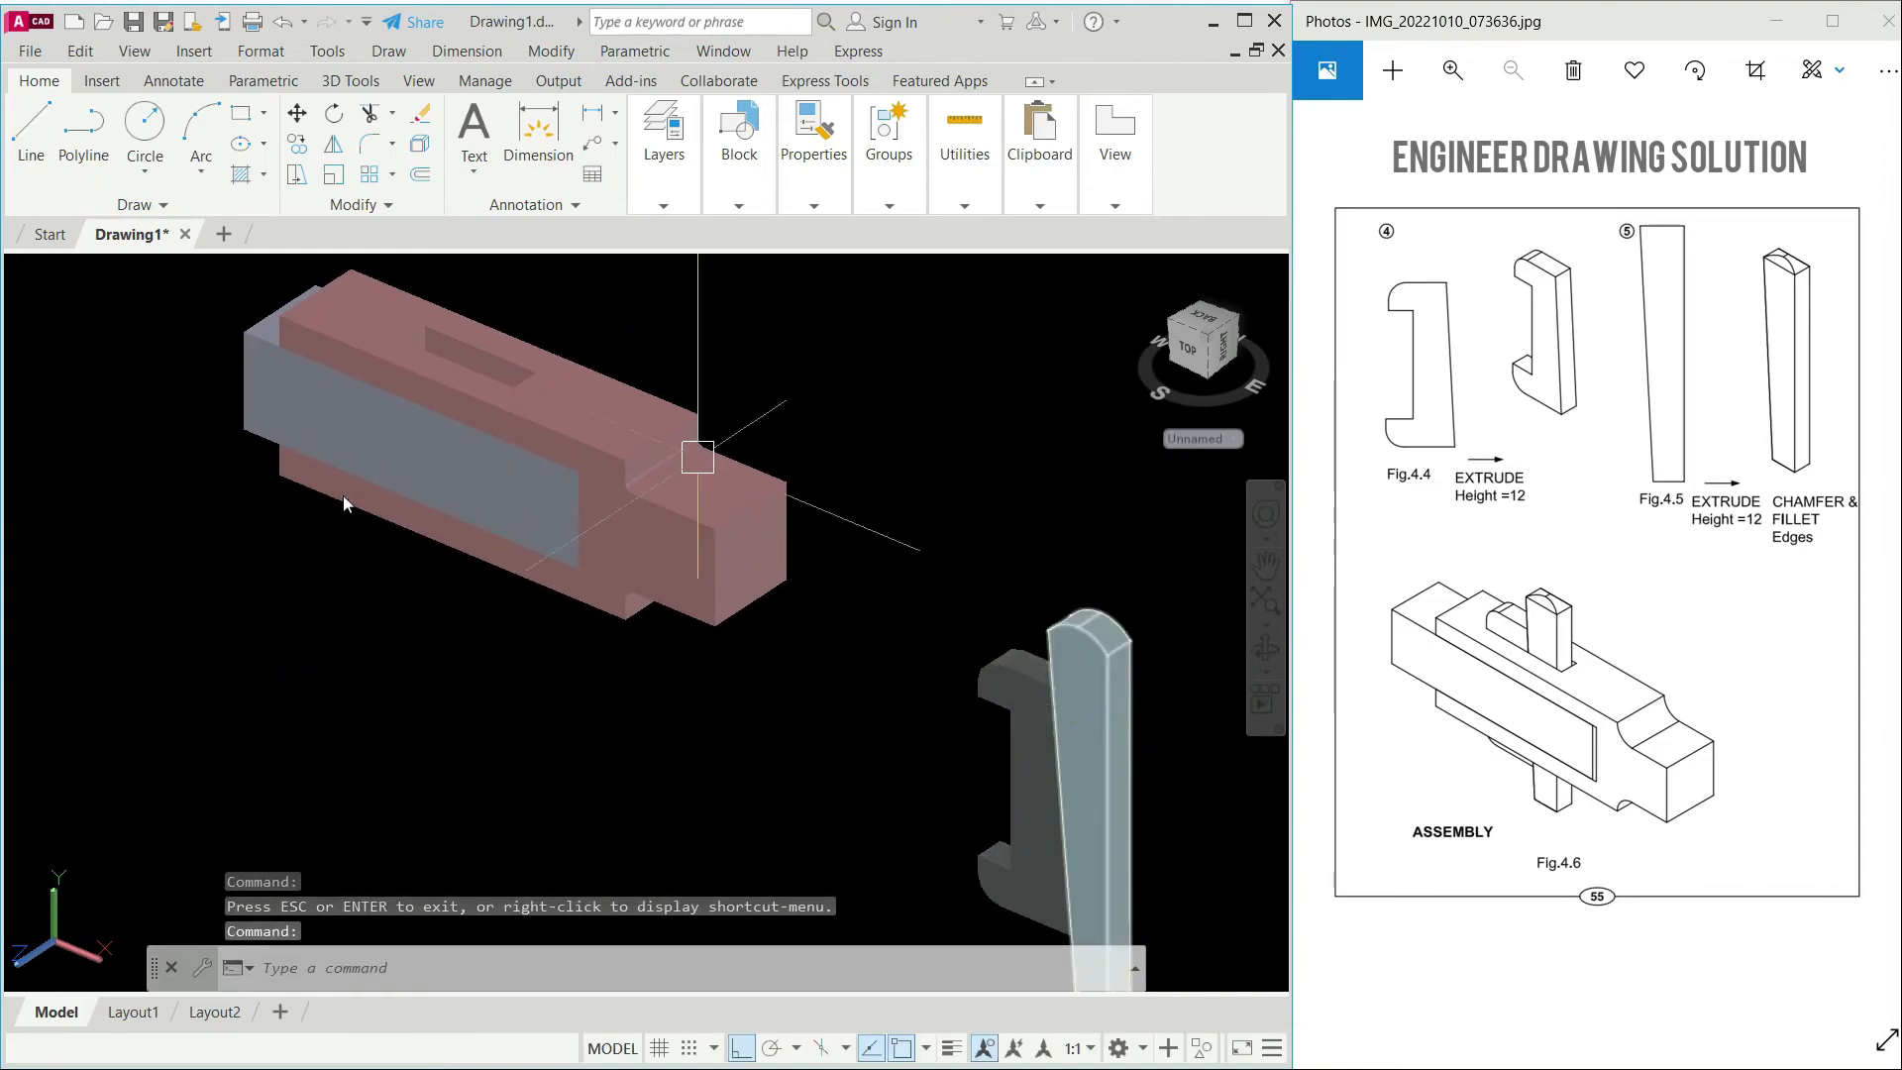
middle_drag(879, 712, 861, 703)
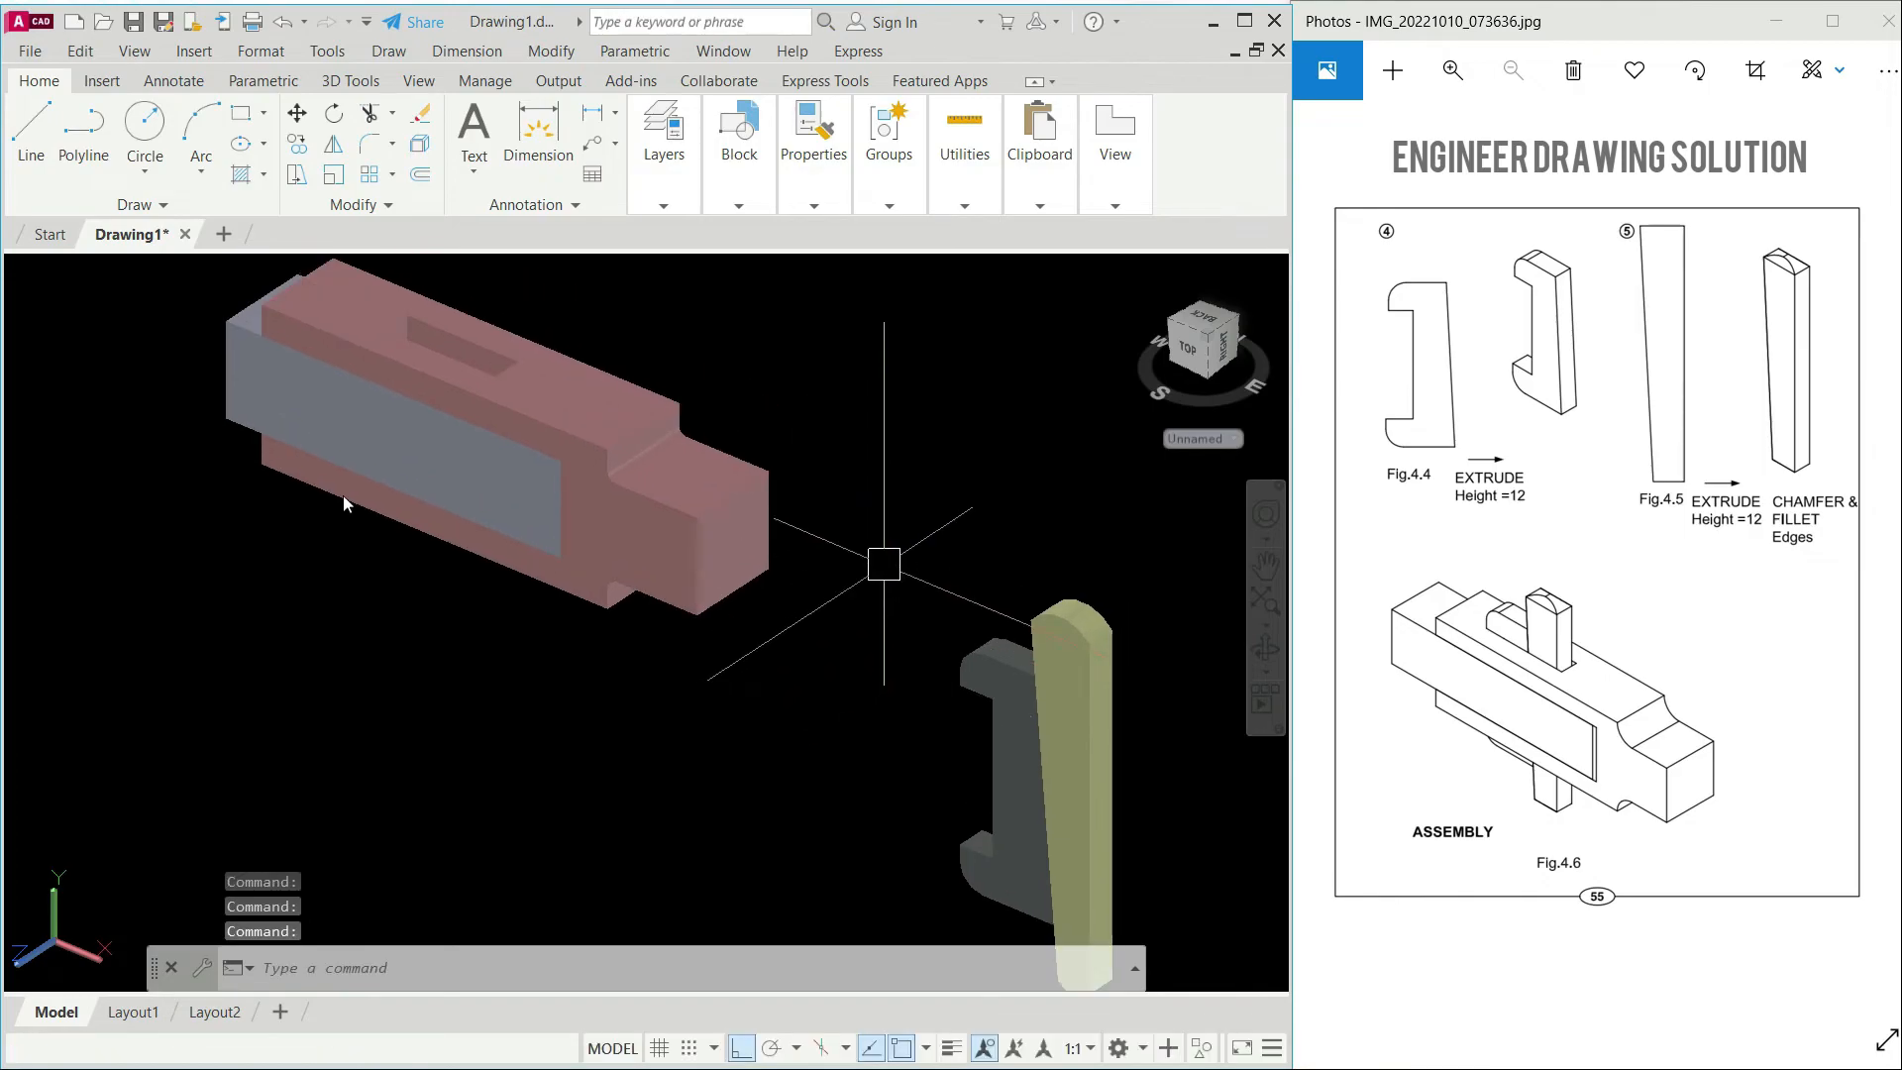
key(Escape)
key(Escape)
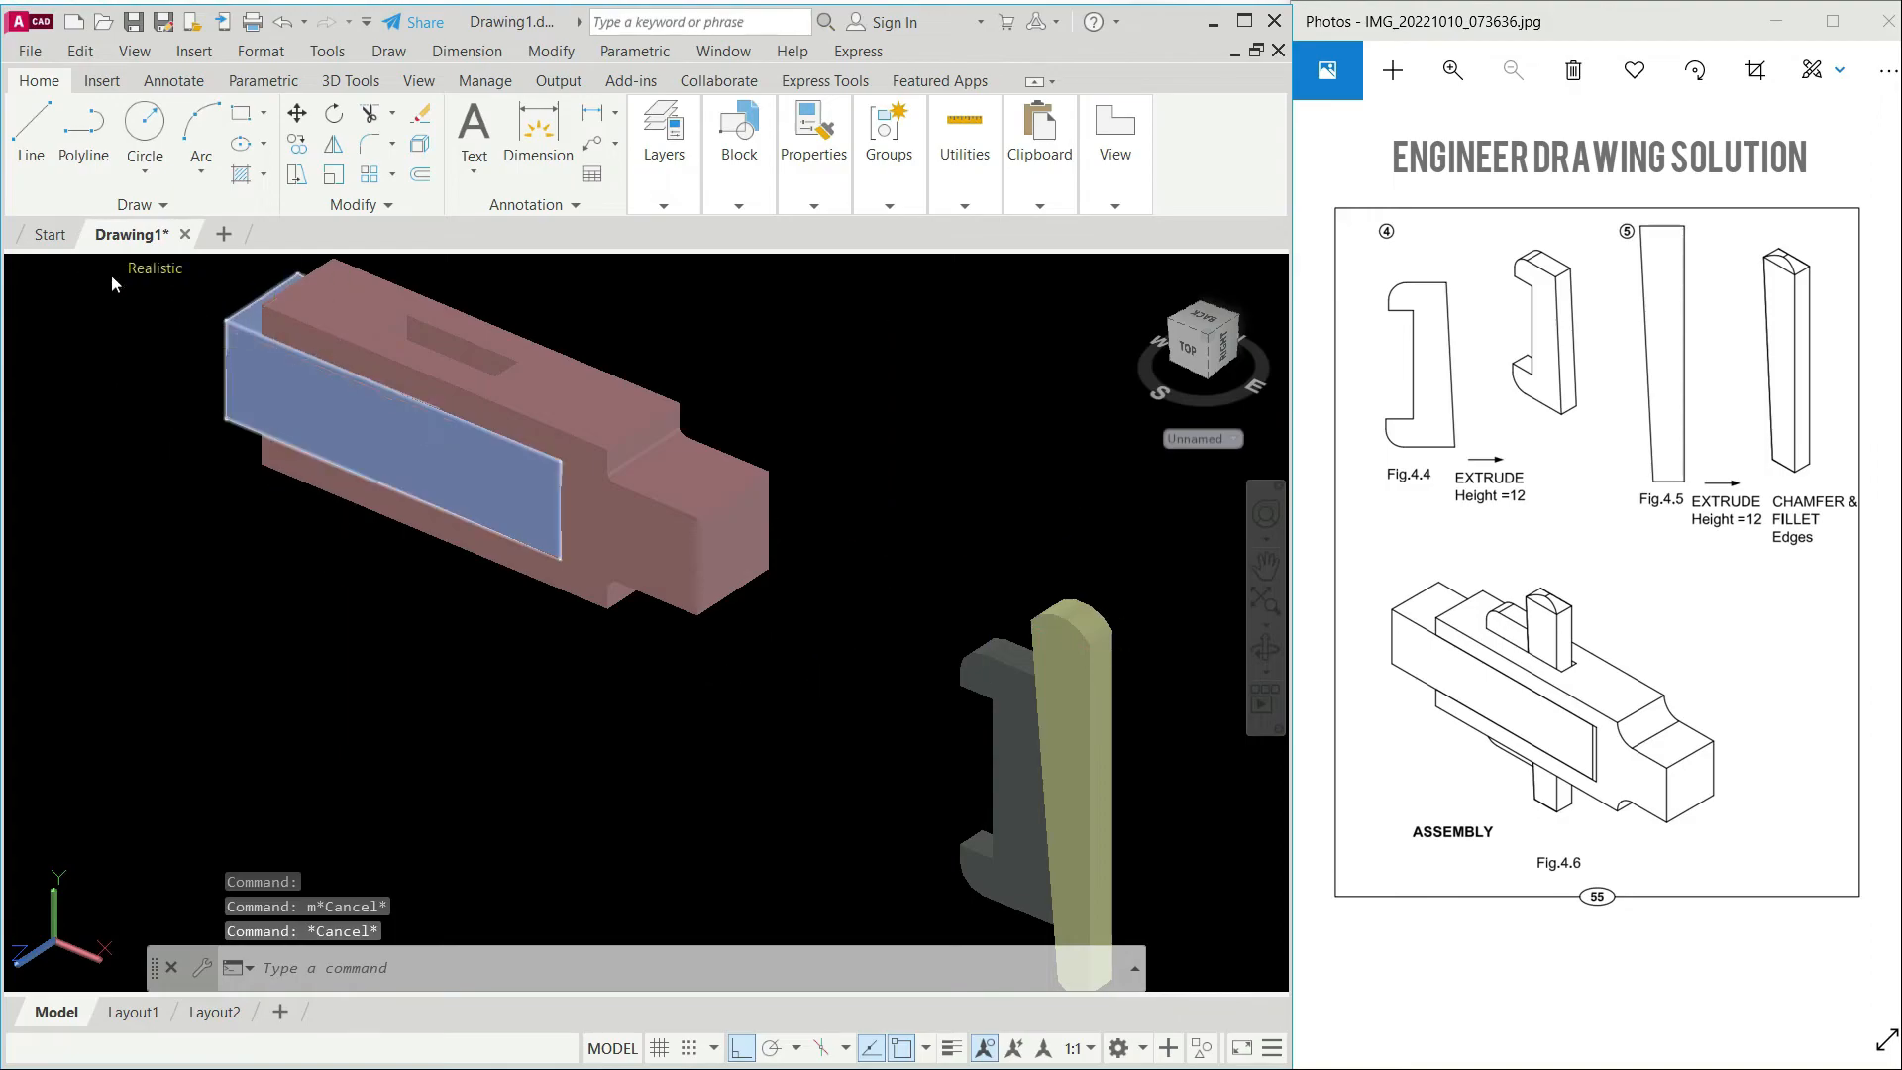
click(73, 267)
click(127, 468)
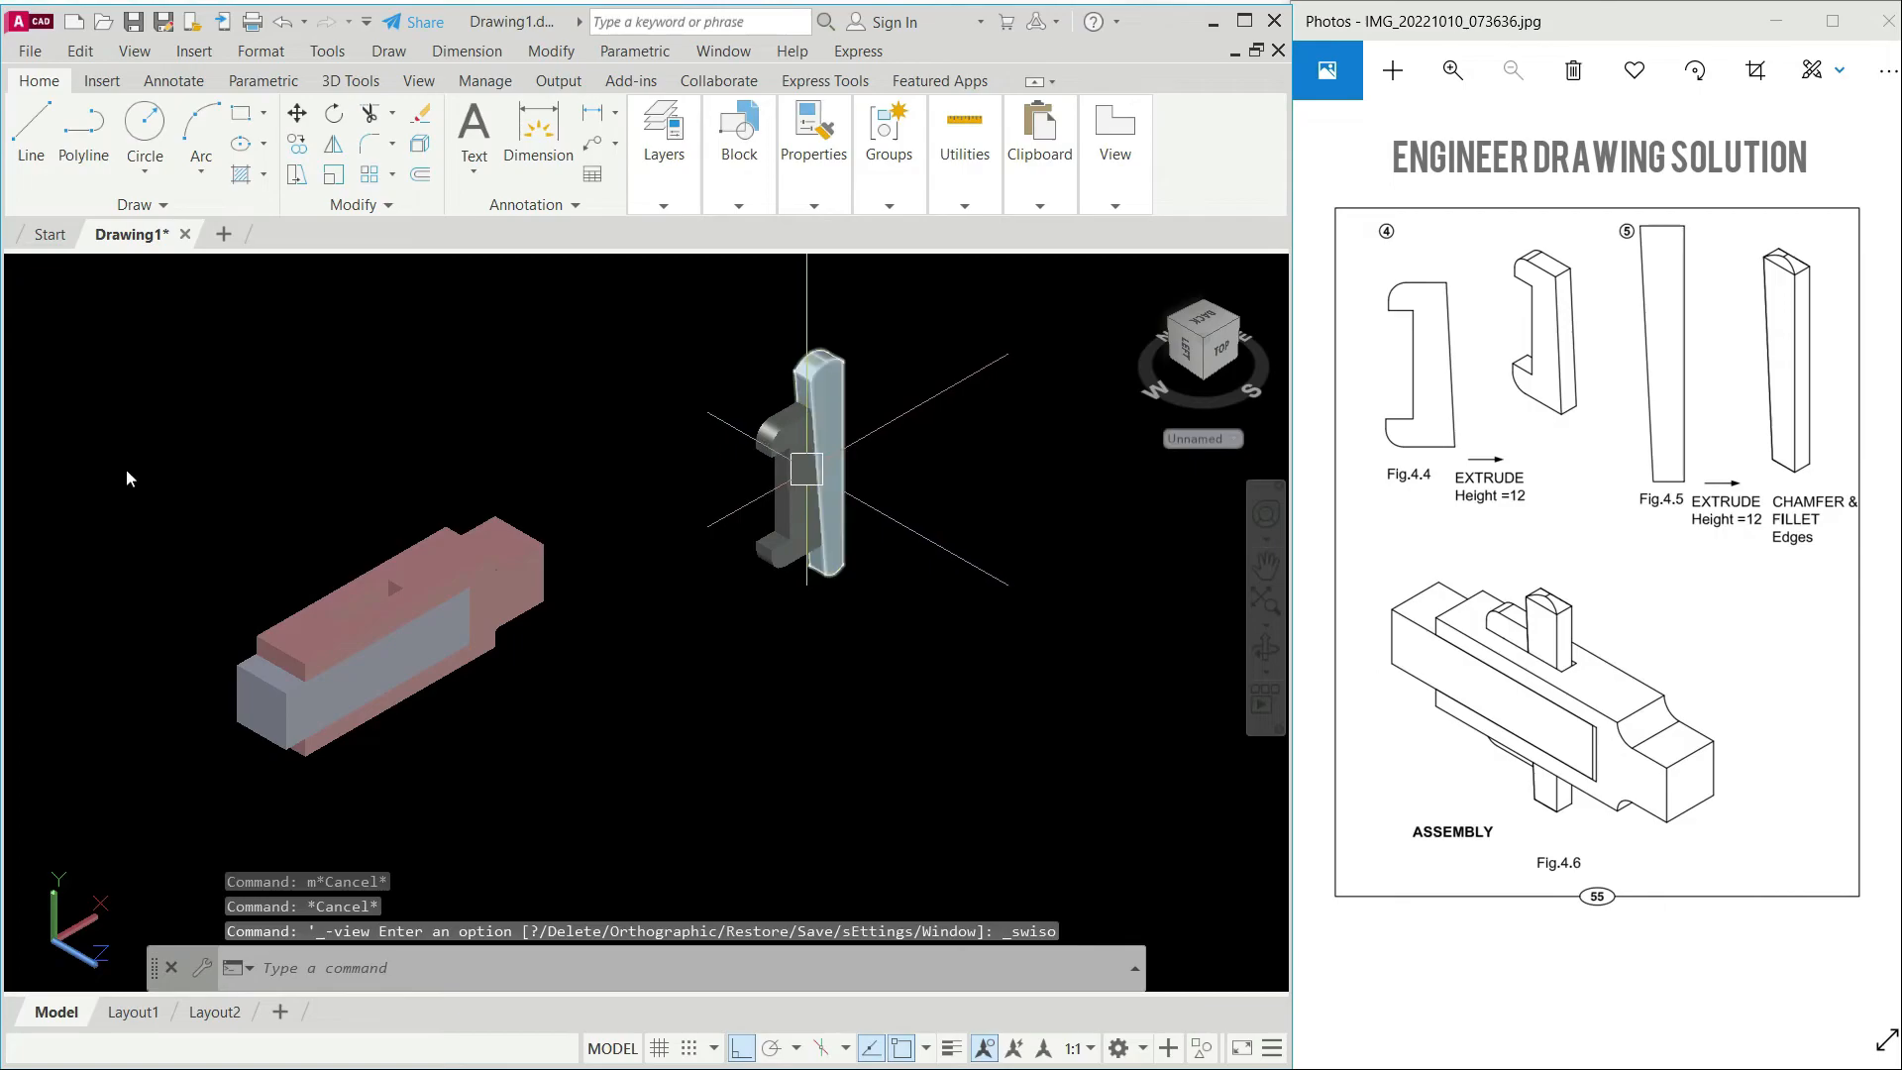
Step: Move the gib and cotter together into the joint's slot, placing the gib's inner upper corner on the slot's end corner
text(m)
key(Return)
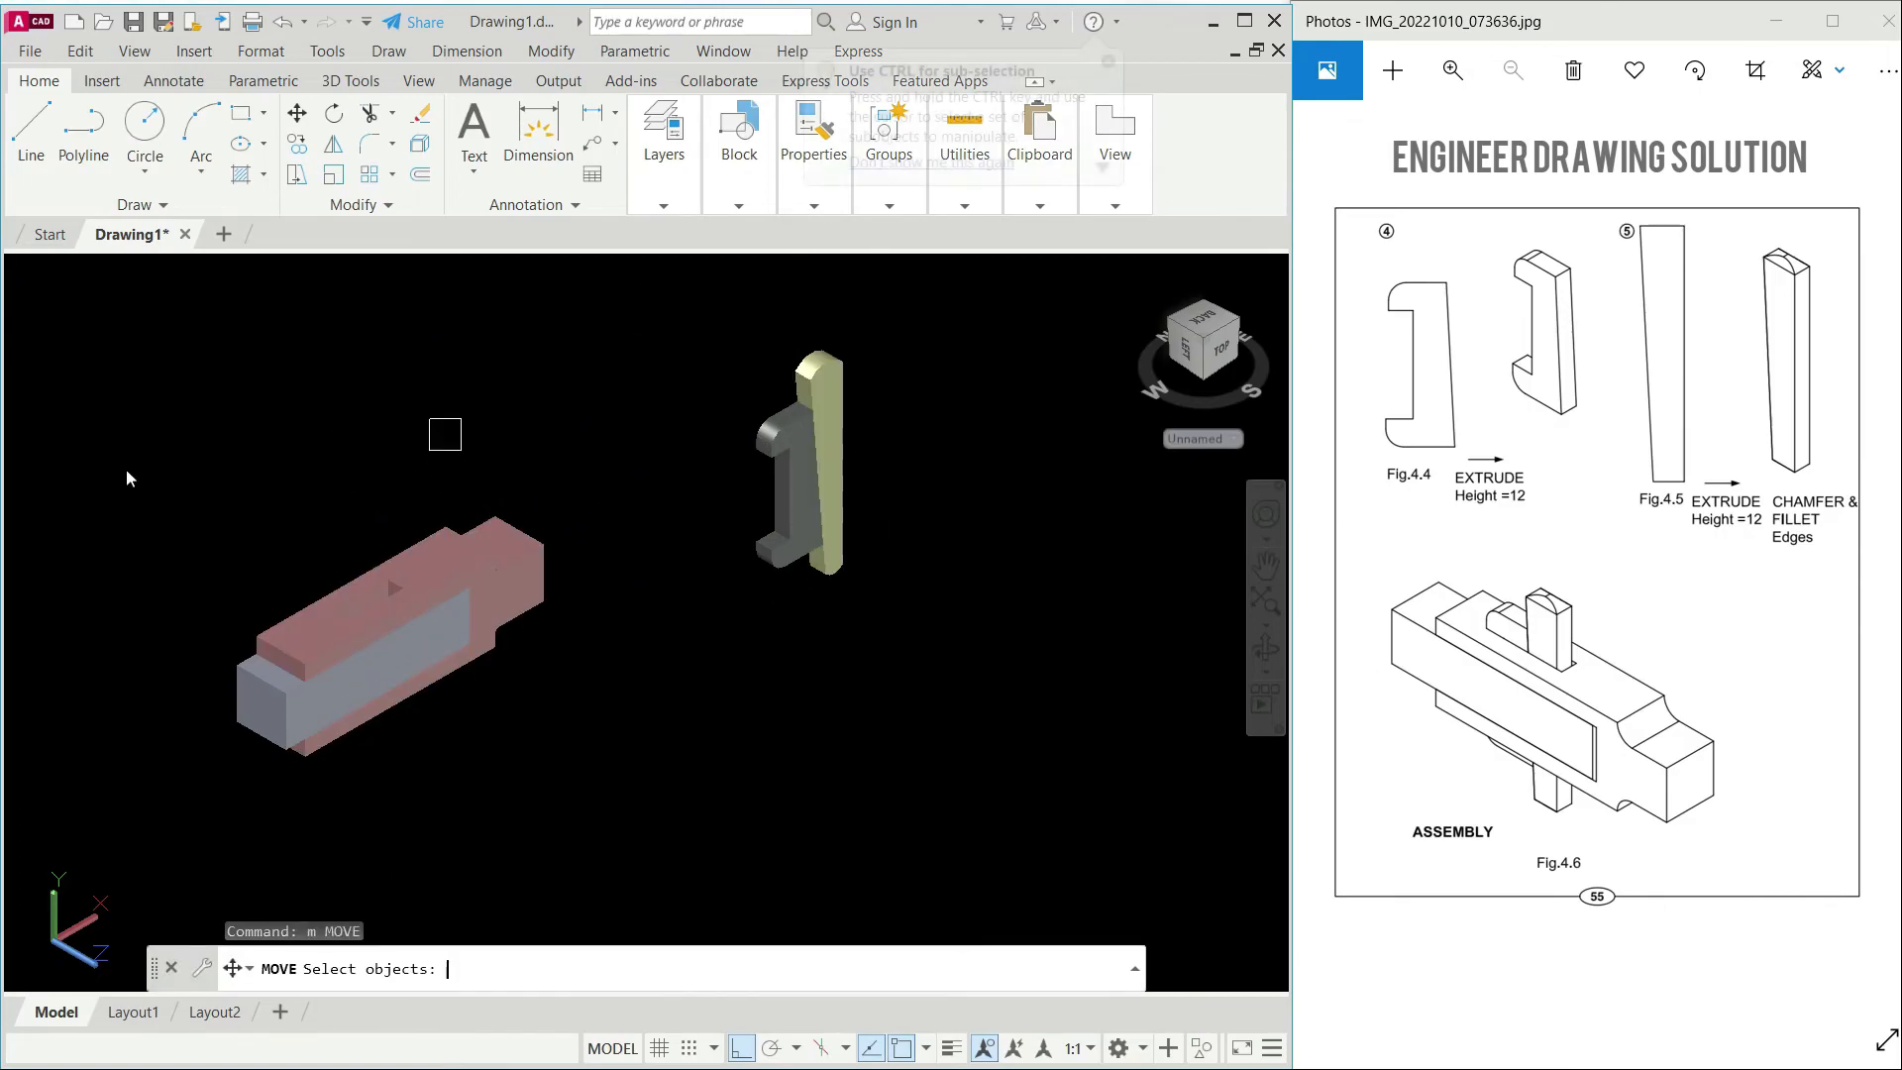
click(897, 621)
click(775, 514)
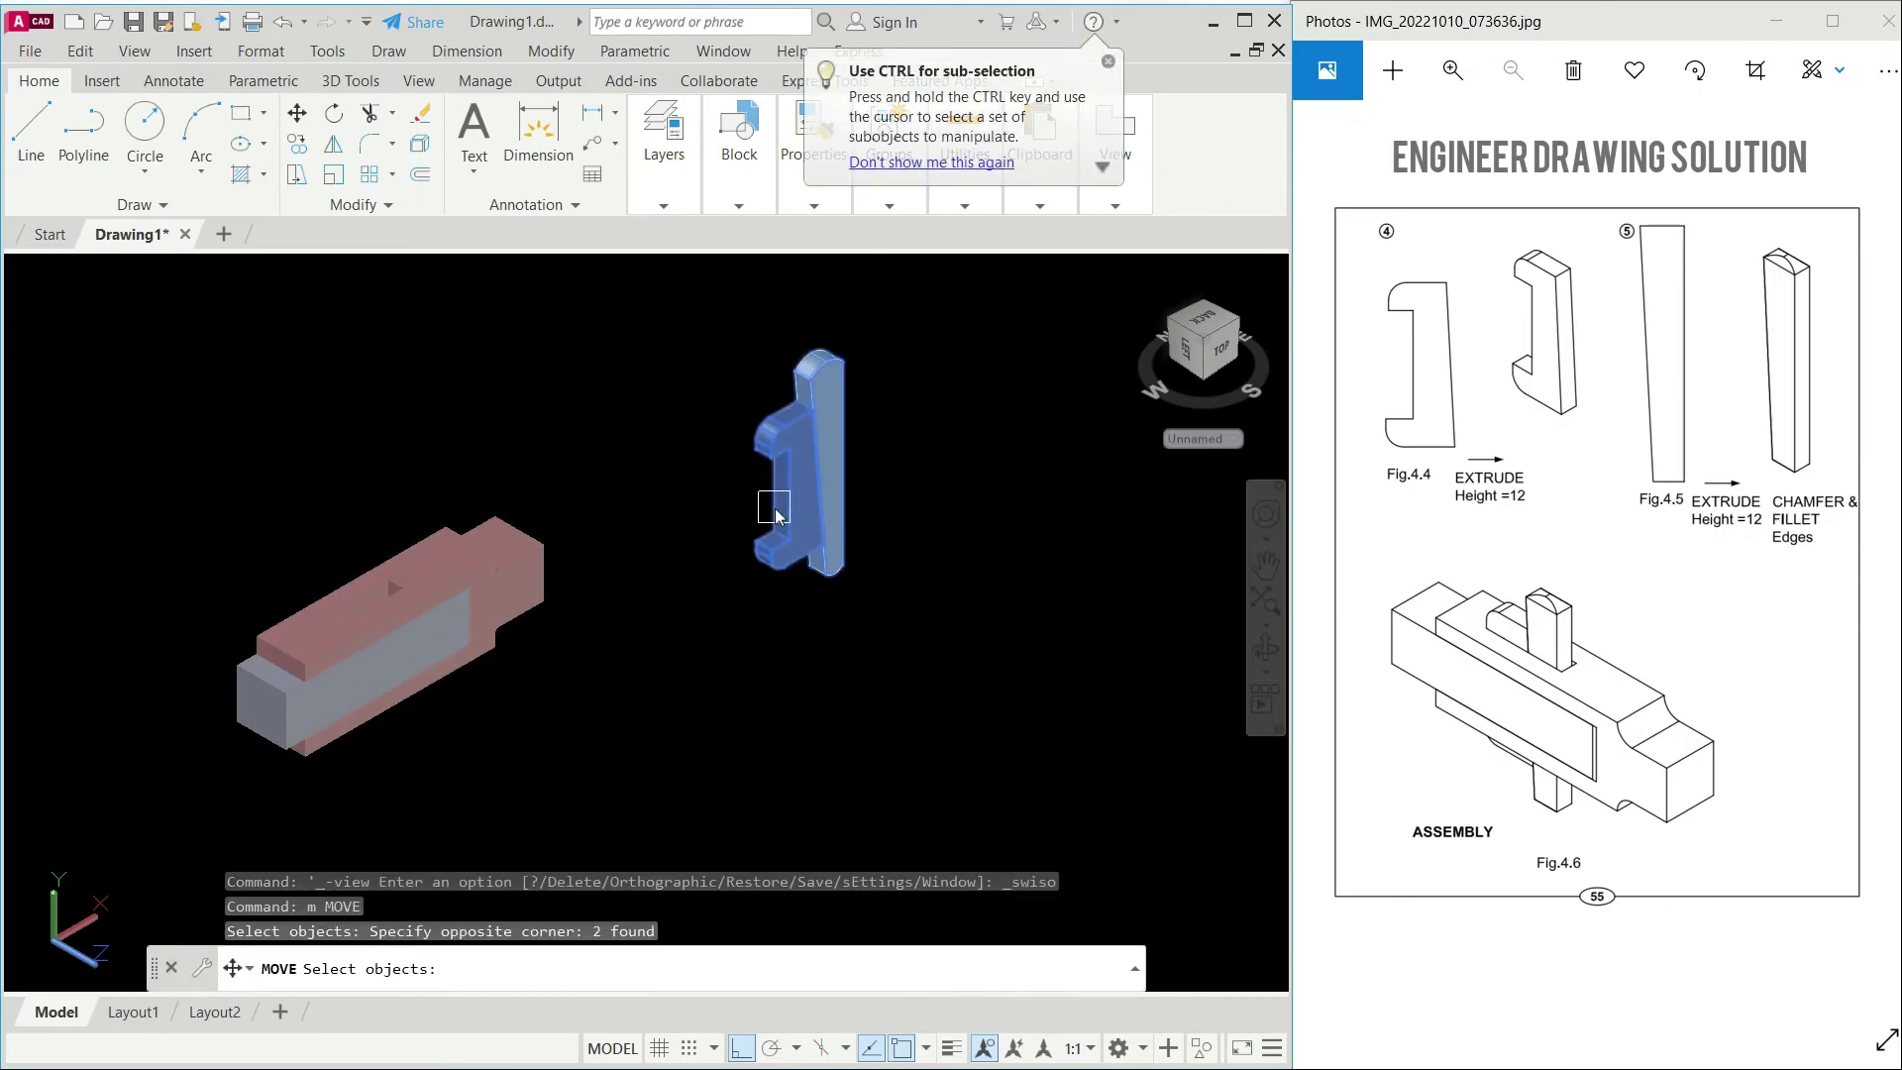
key(Return)
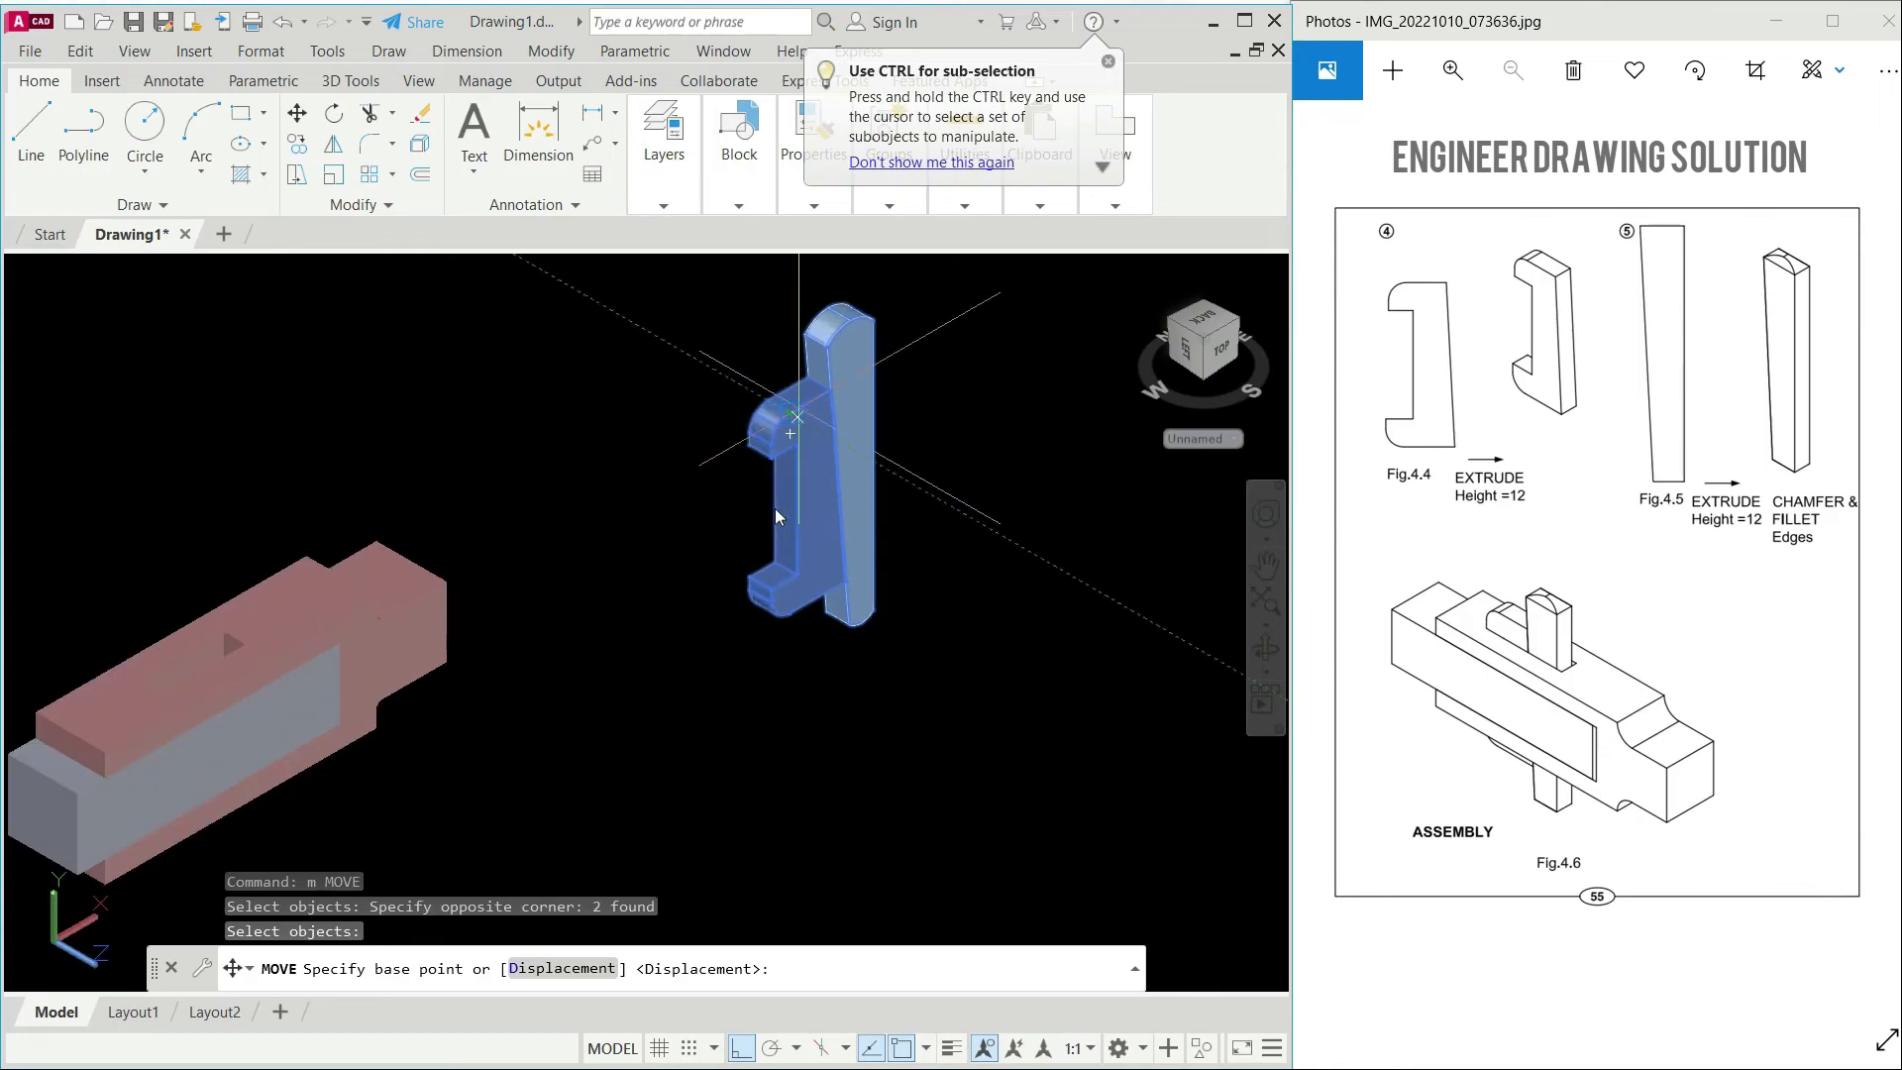
scroll(775, 513, up, 6)
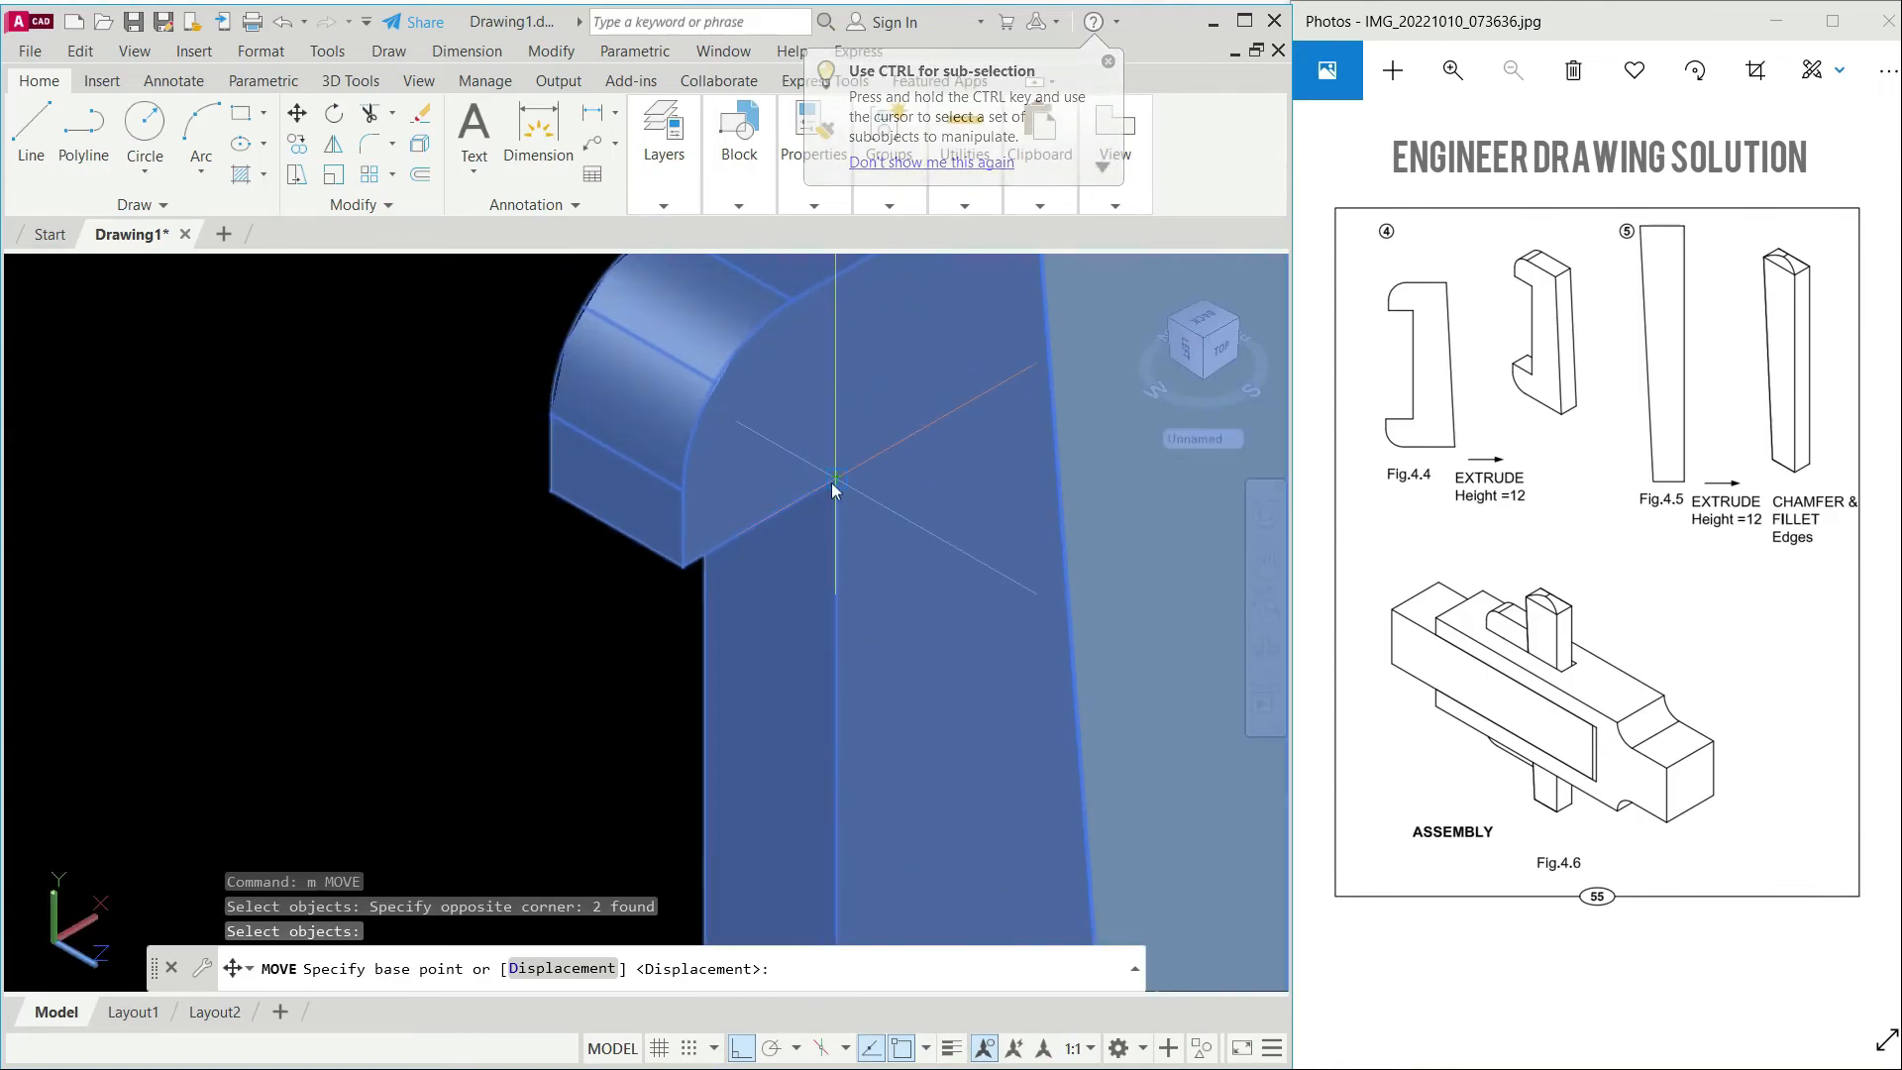
click(830, 485)
scroll(830, 486, down, 6)
scroll(830, 483, up, 6)
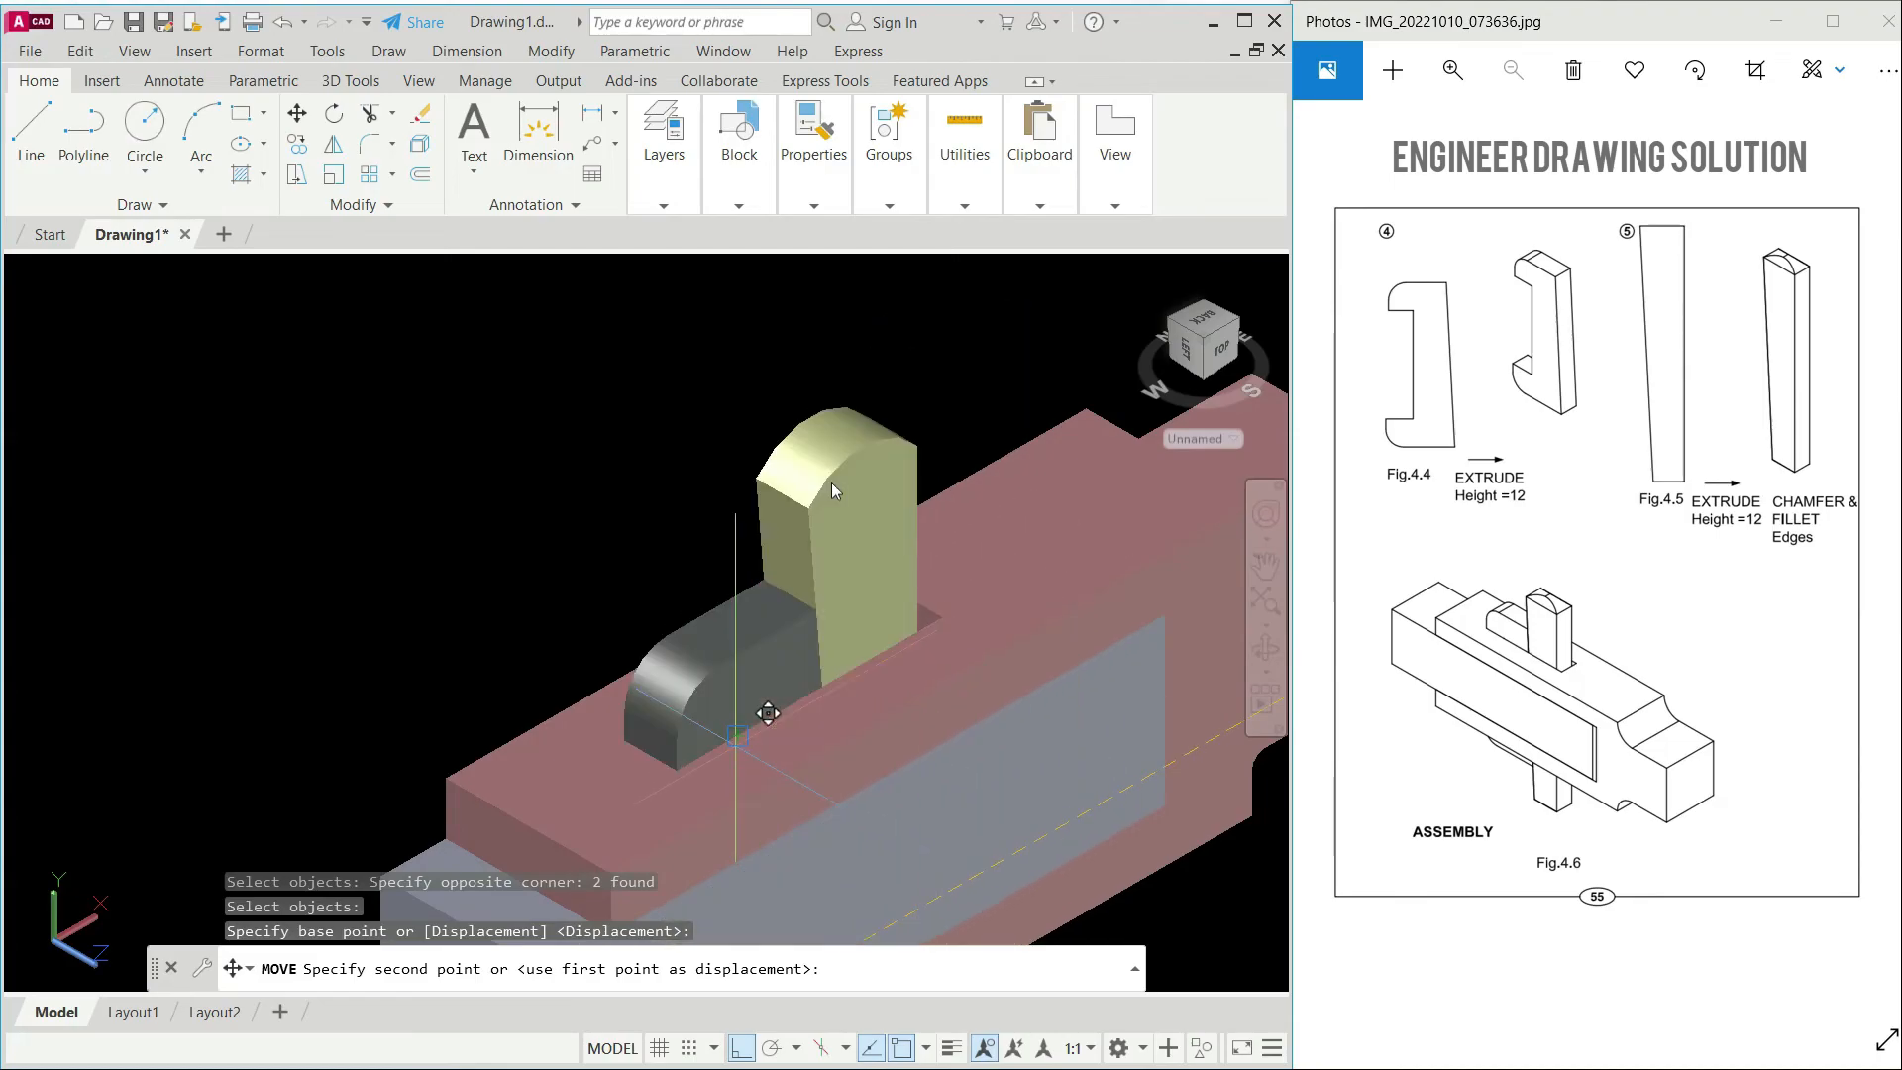
click(737, 740)
Step: Orbit the assembled gib and cotter joint to examine how the four parts fit together
scroll(692, 624, down, 2)
middle_drag(1070, 683, 972, 537)
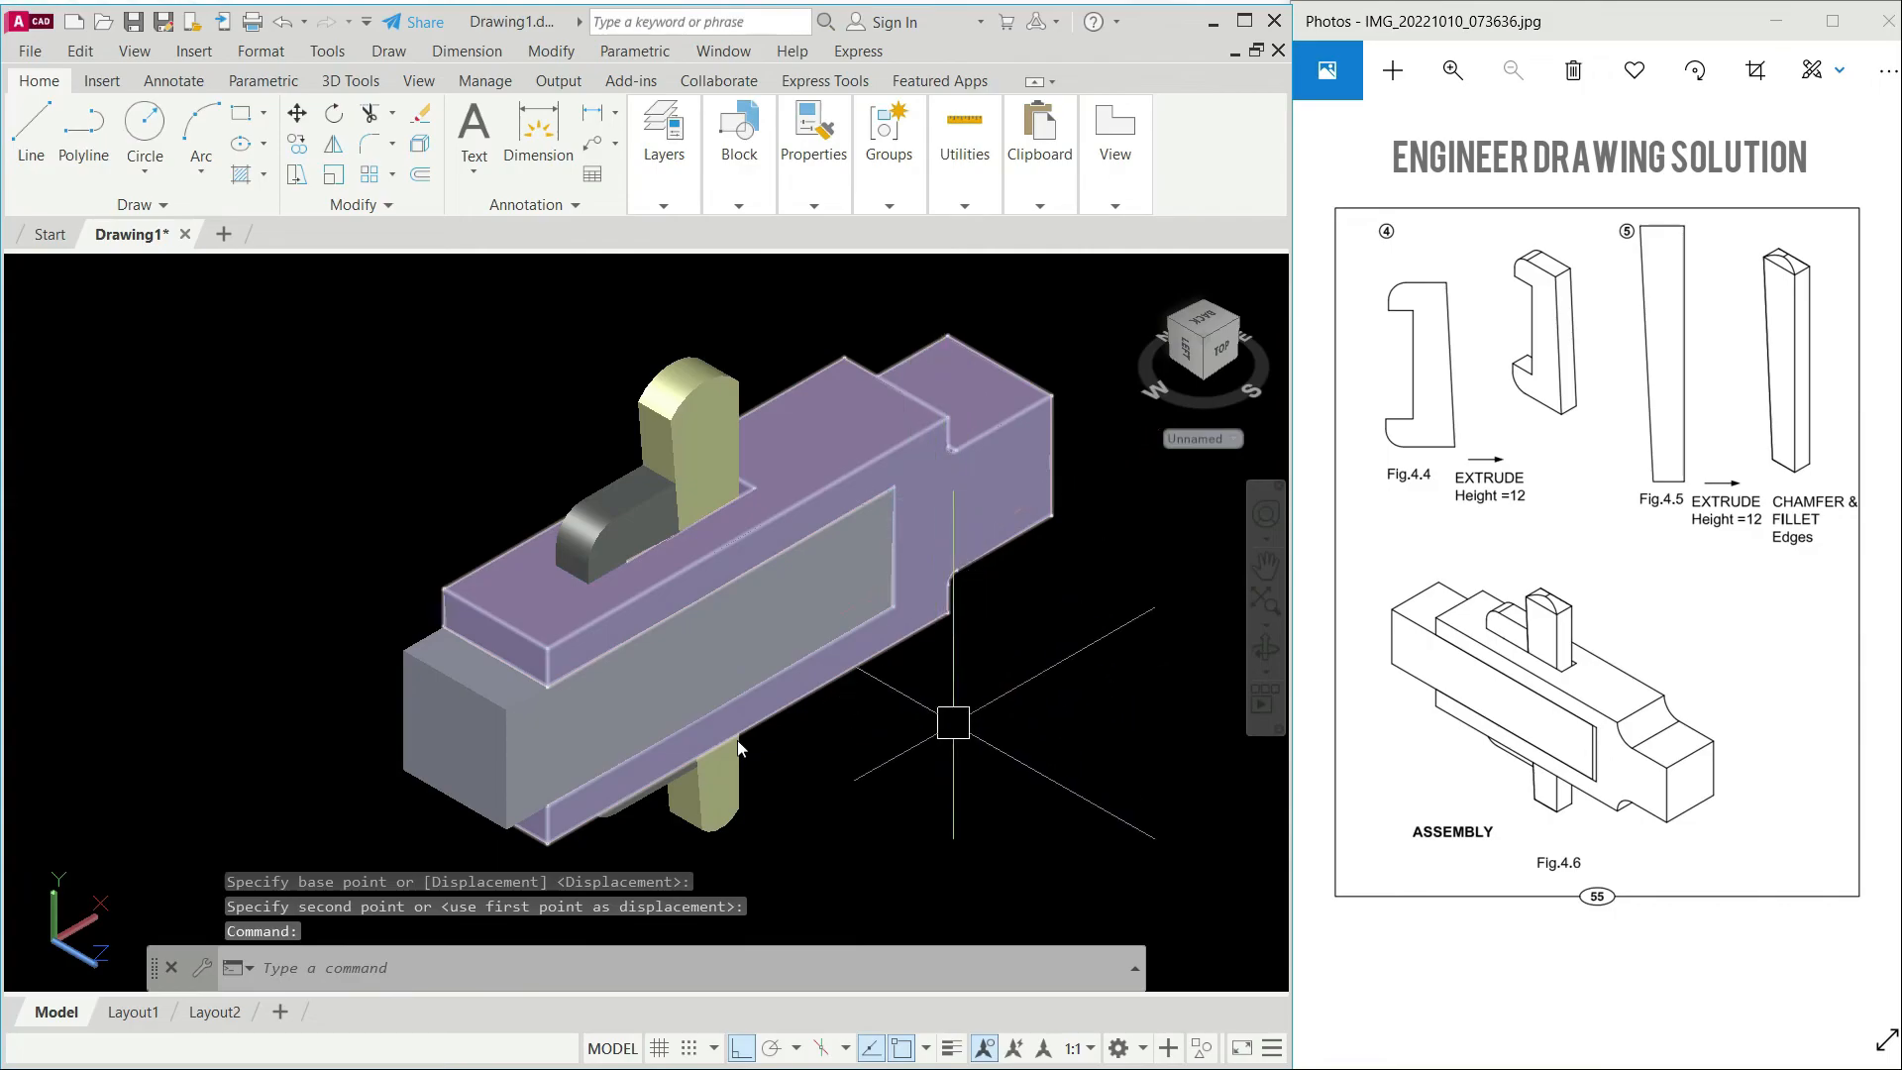
click(1263, 649)
drag(991, 644, 1007, 696)
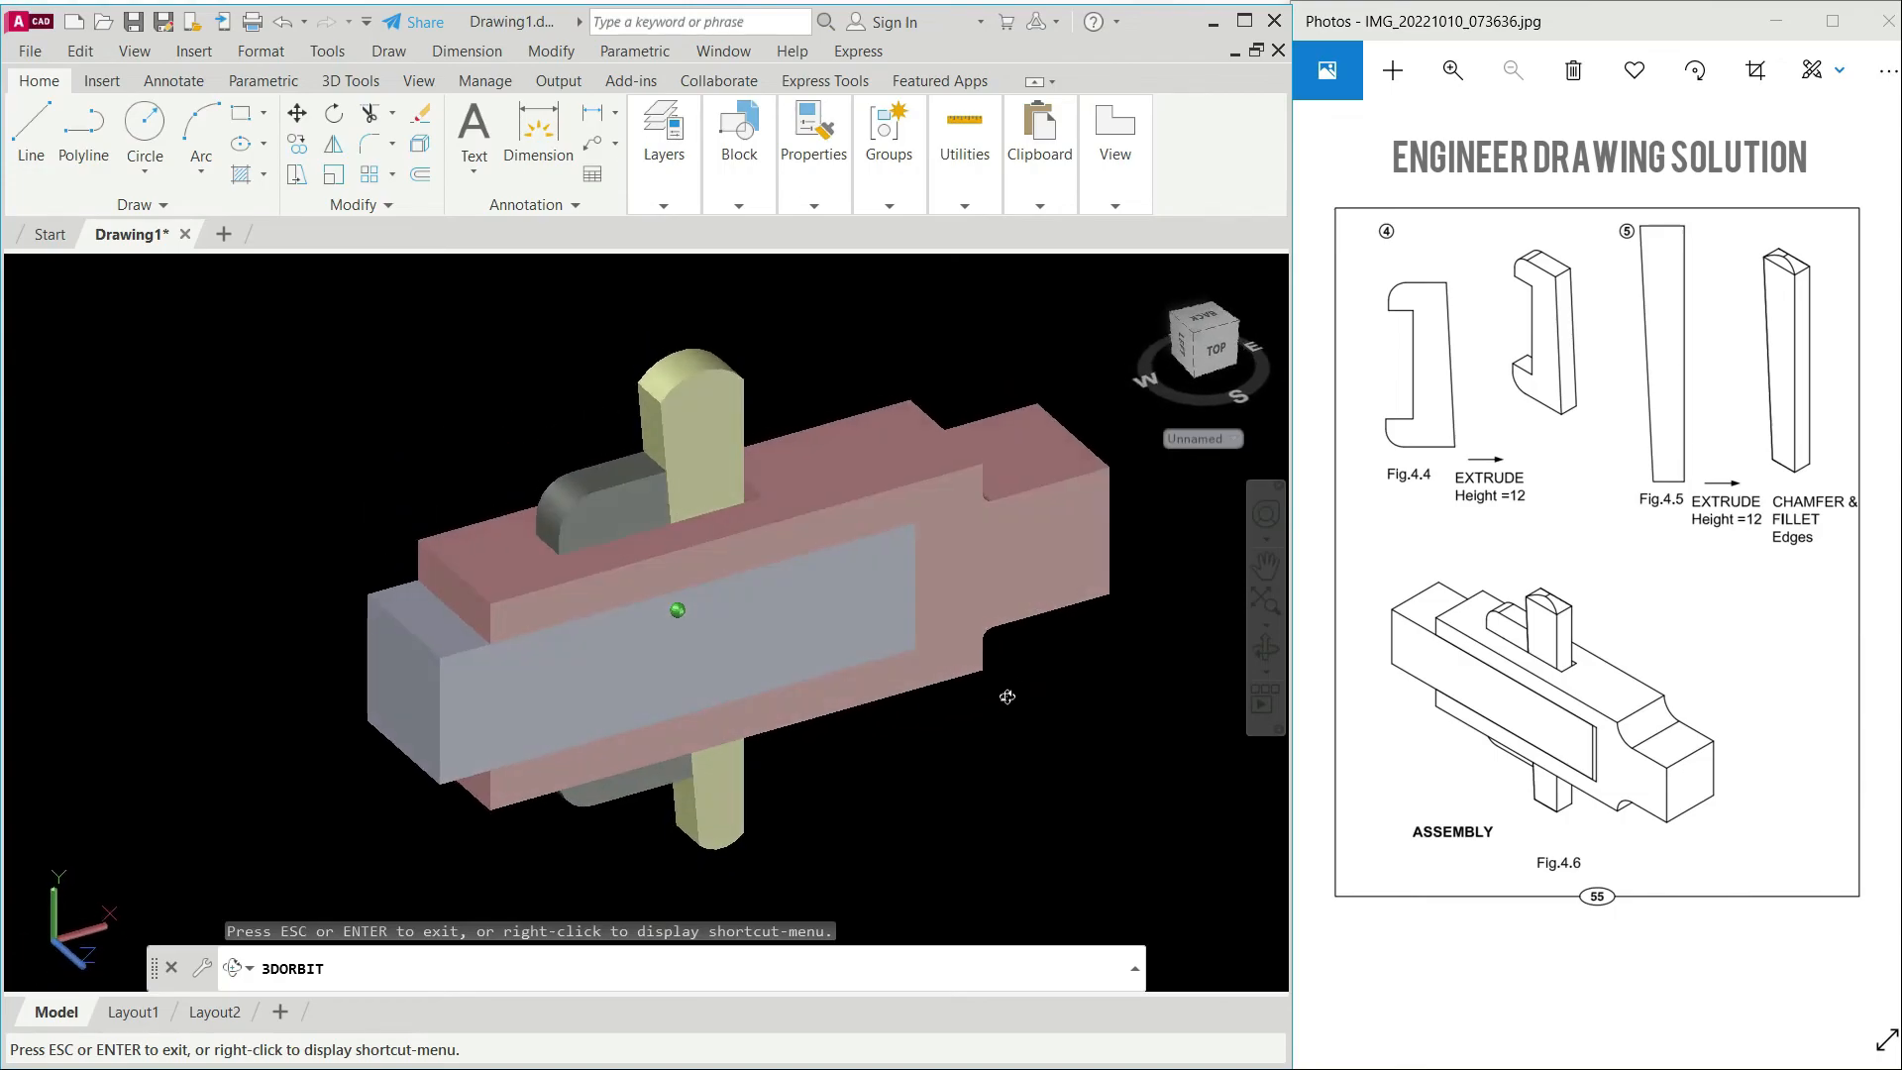
right_click(861, 333)
click(899, 355)
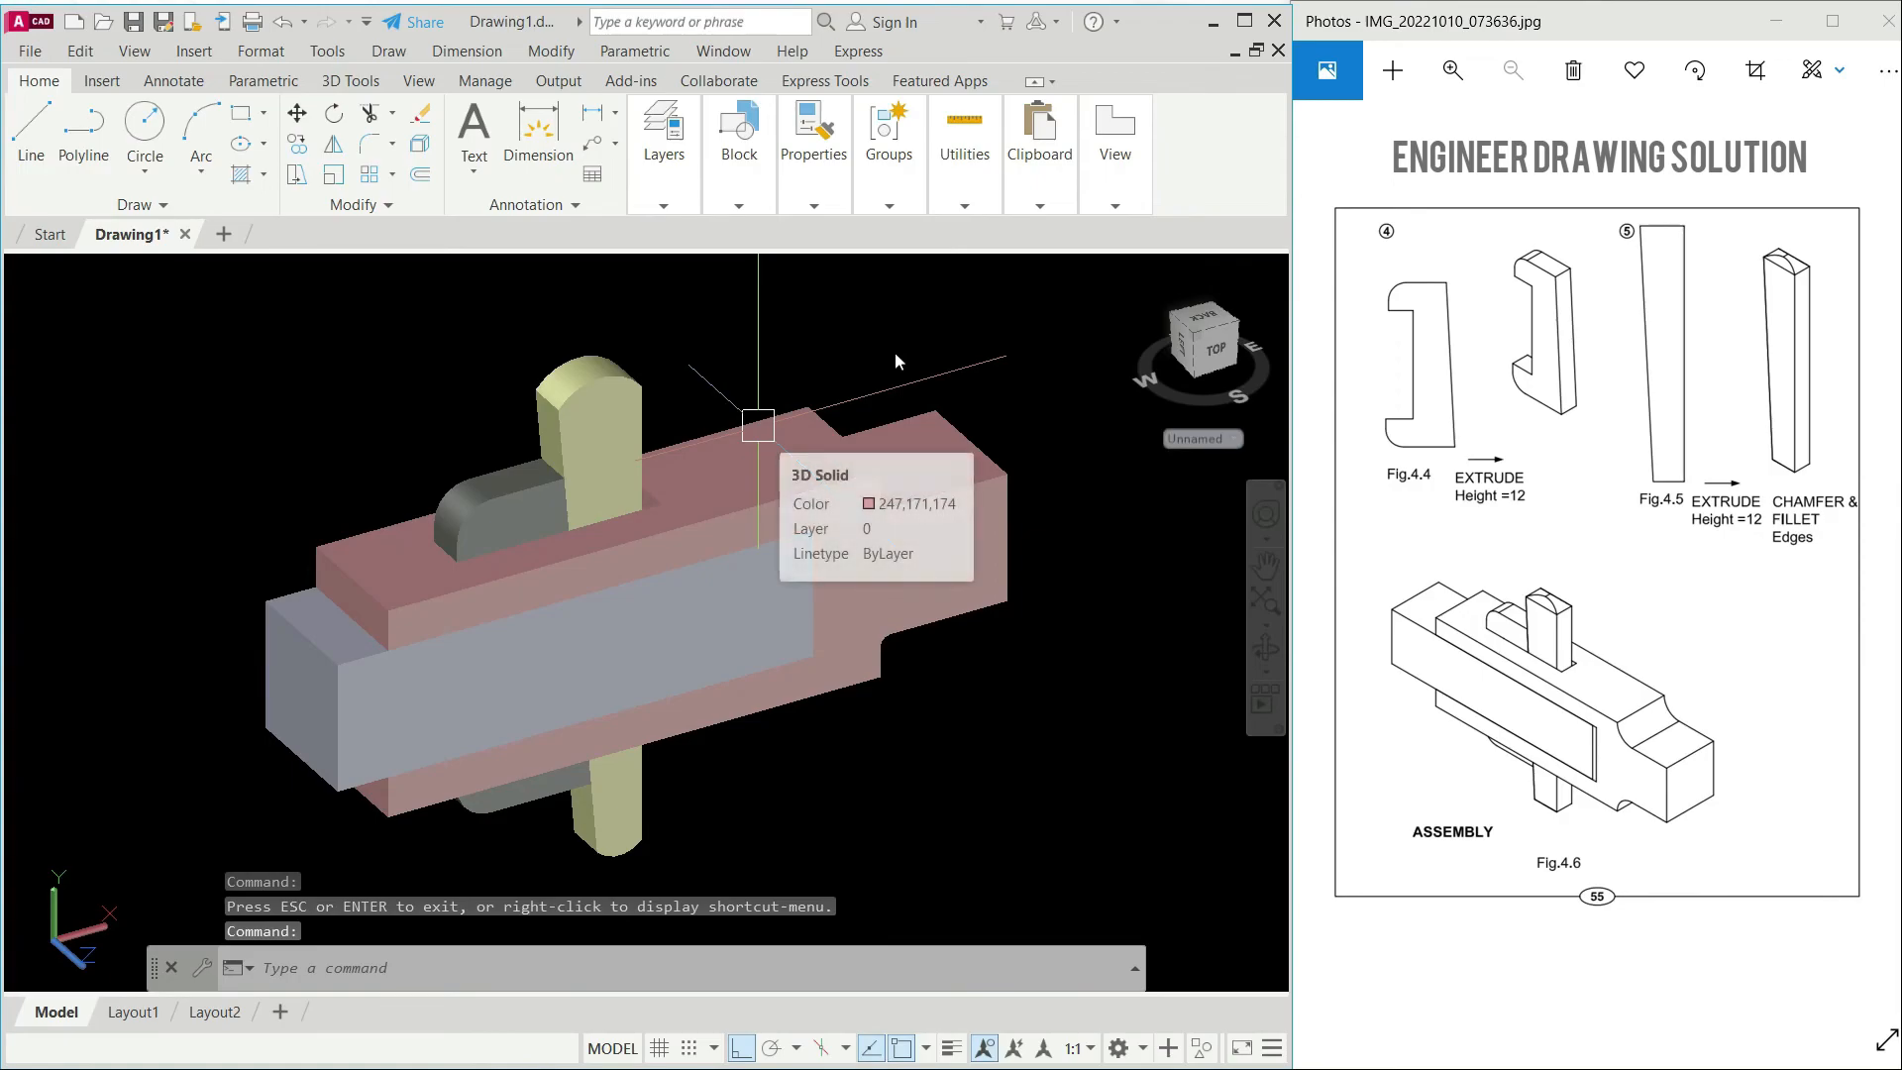